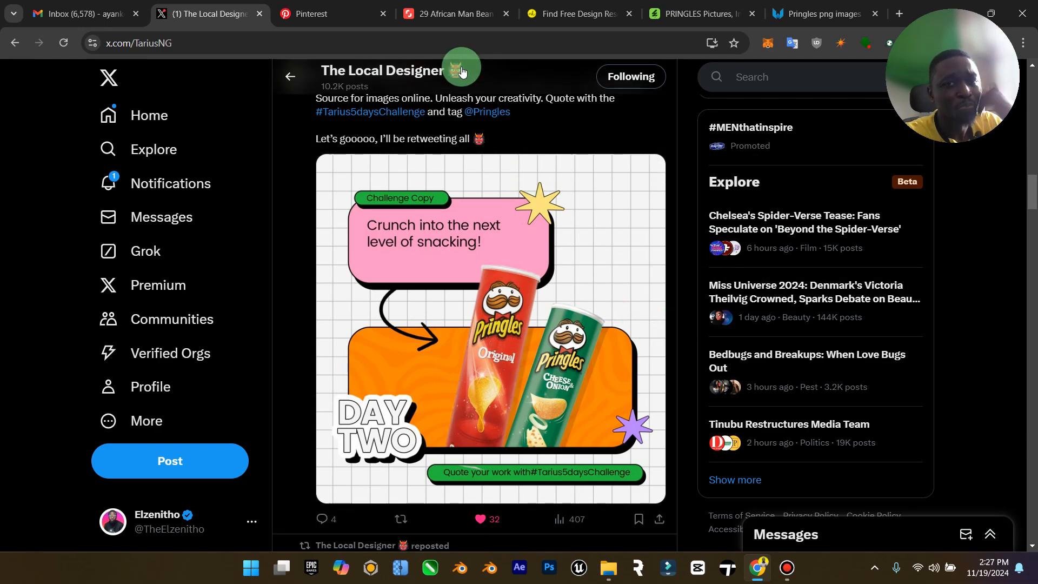
pyautogui.moveTo(932, 107)
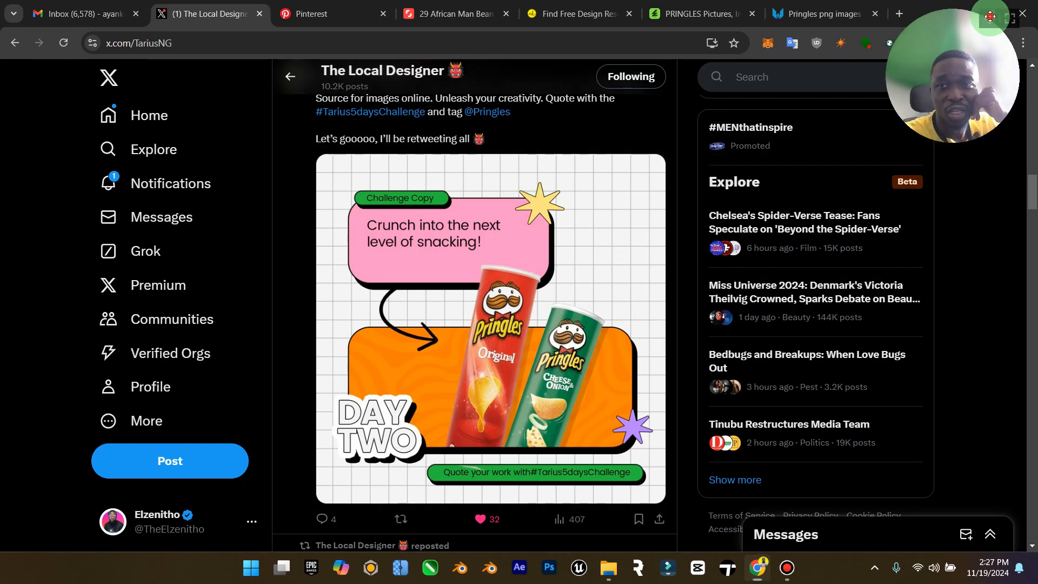
pyautogui.moveTo(990, 16); pyautogui.dragTo(1008, 24)
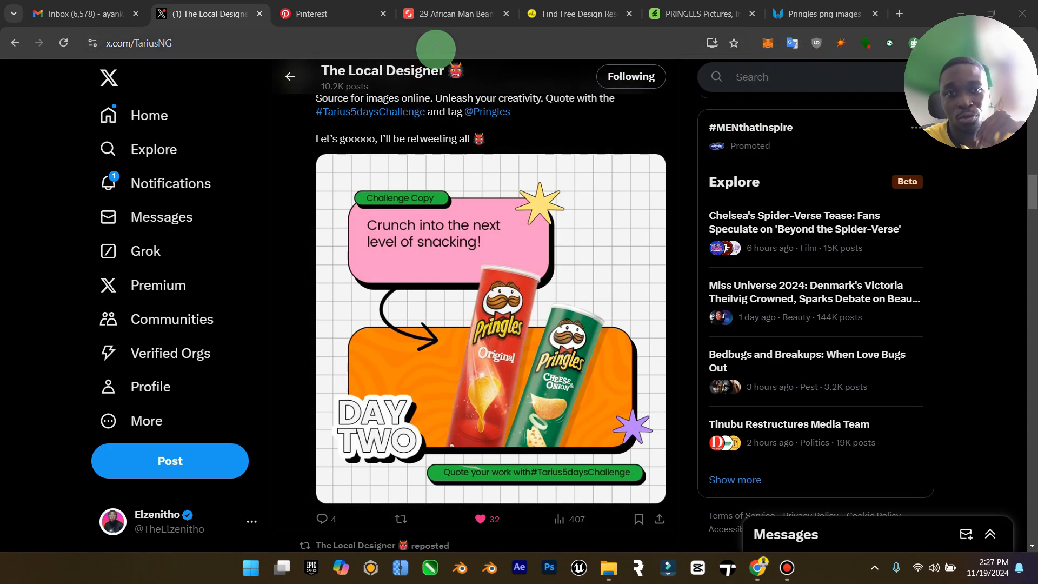
# Look through the Shutterstock photos of African men snacking on bean bags and the PNGWing Pringles images.
pyautogui.click(449, 14)
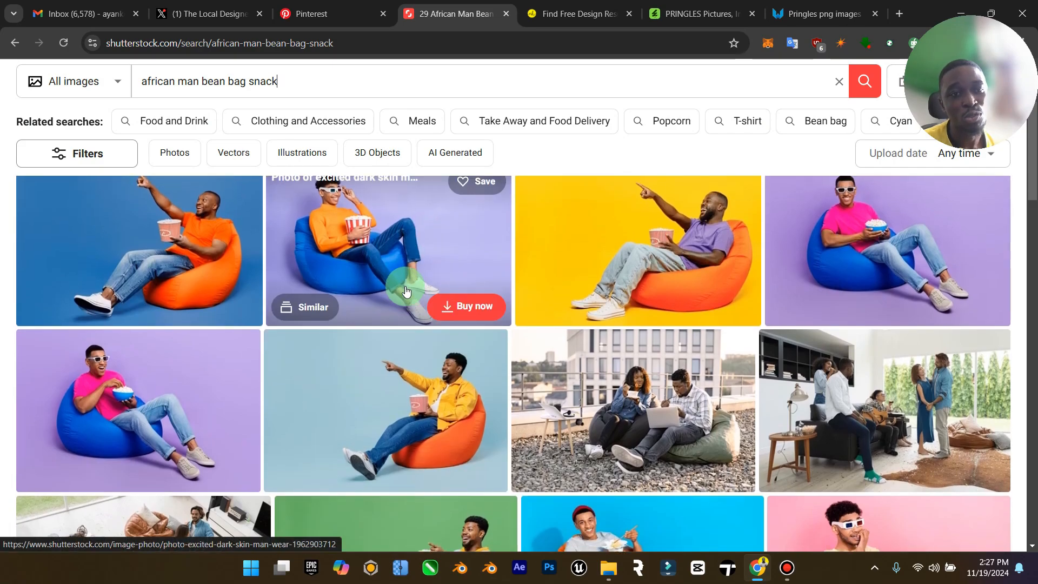
pyautogui.scroll(-3, 429, 301)
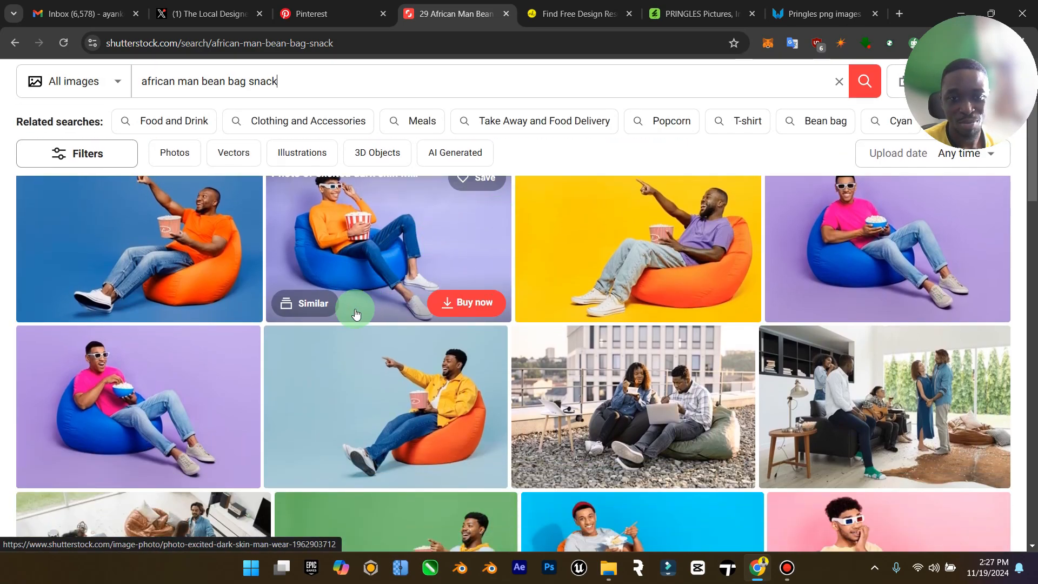
pyautogui.scroll(-2, 393, 308)
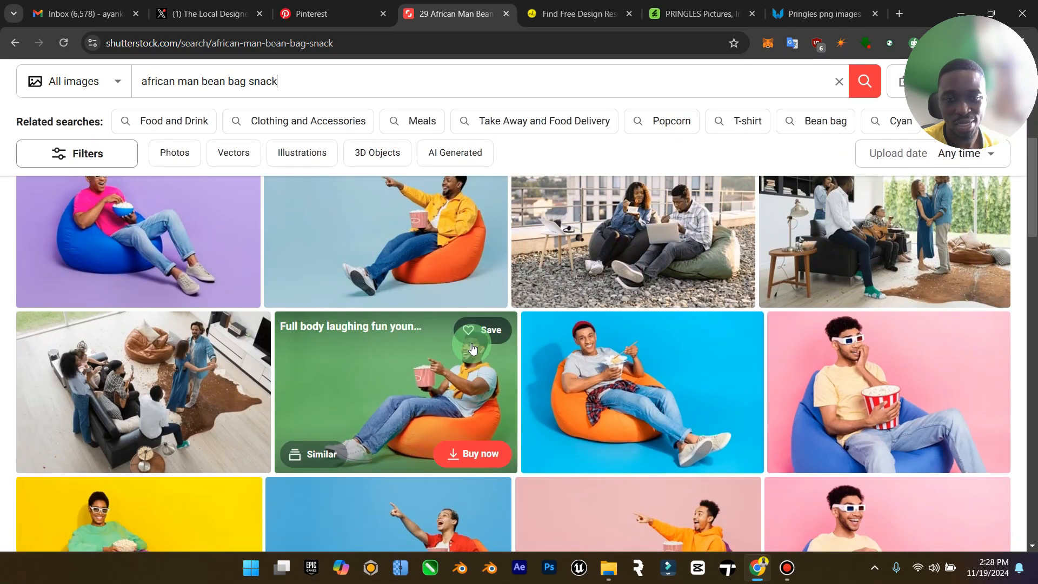
pyautogui.scroll(1, 502, 399)
pyautogui.scroll(2, 501, 400)
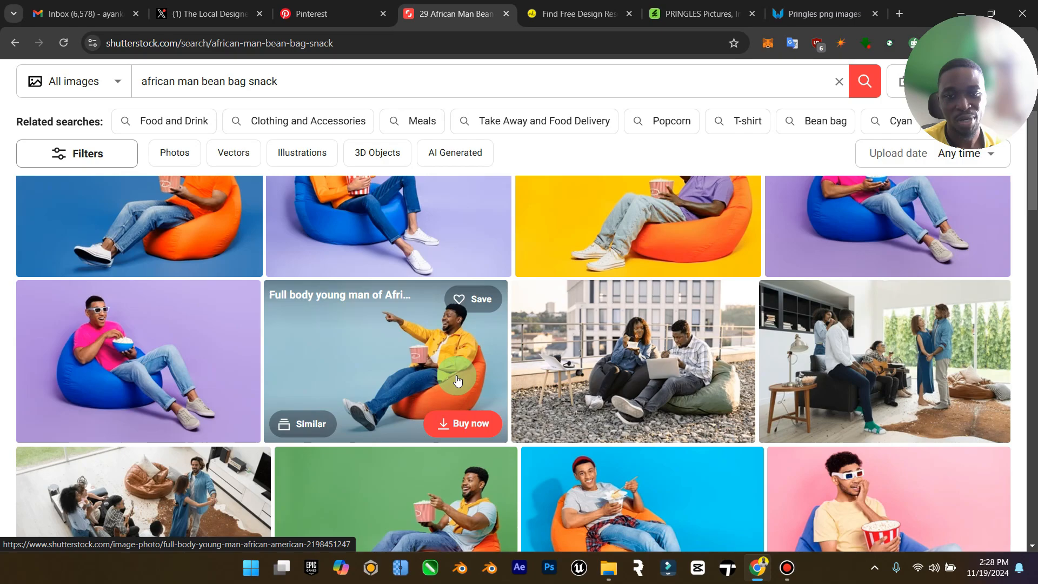
pyautogui.click(822, 13)
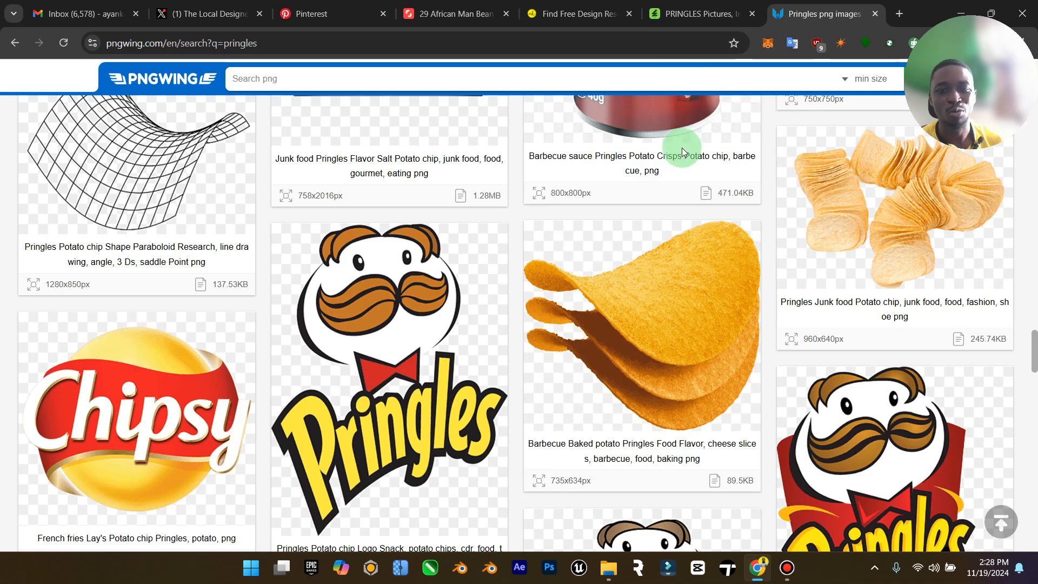
# Download the Potato Crisps photo of chips in a red can from Envato, adding it to the Images project.
pyautogui.click(684, 16)
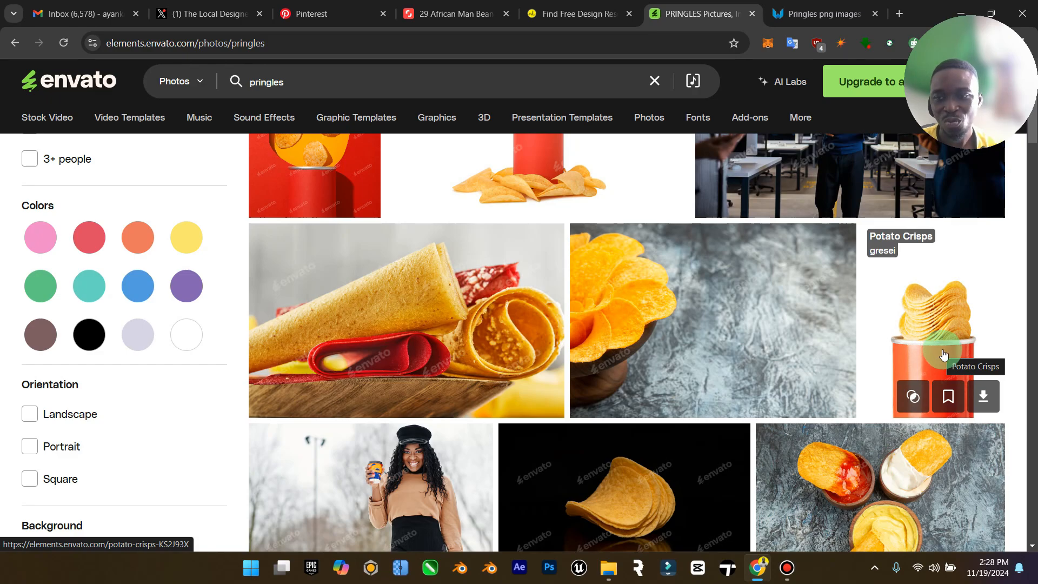
pyautogui.click(982, 404)
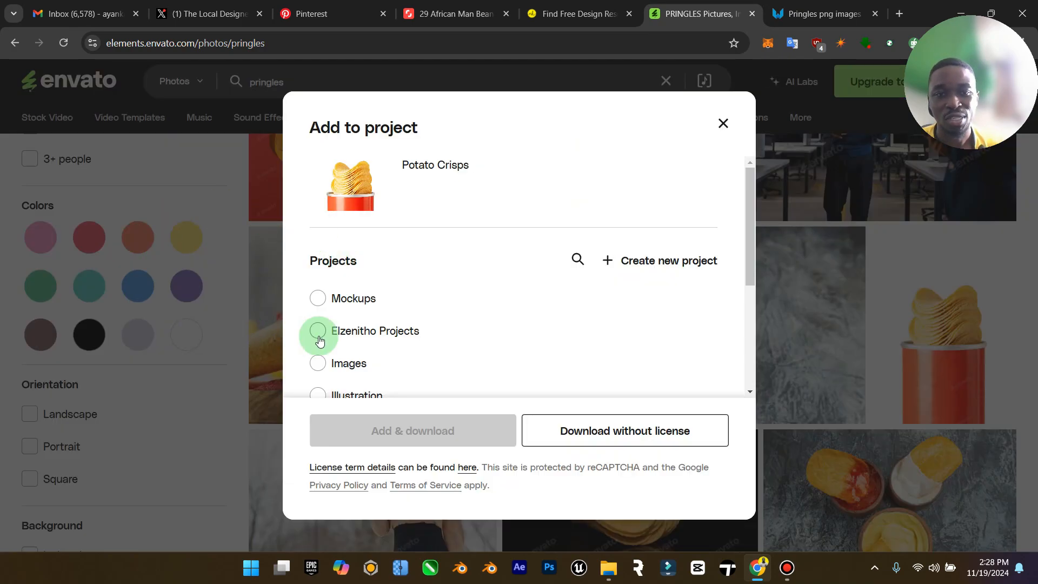
pyautogui.click(321, 362)
pyautogui.click(484, 430)
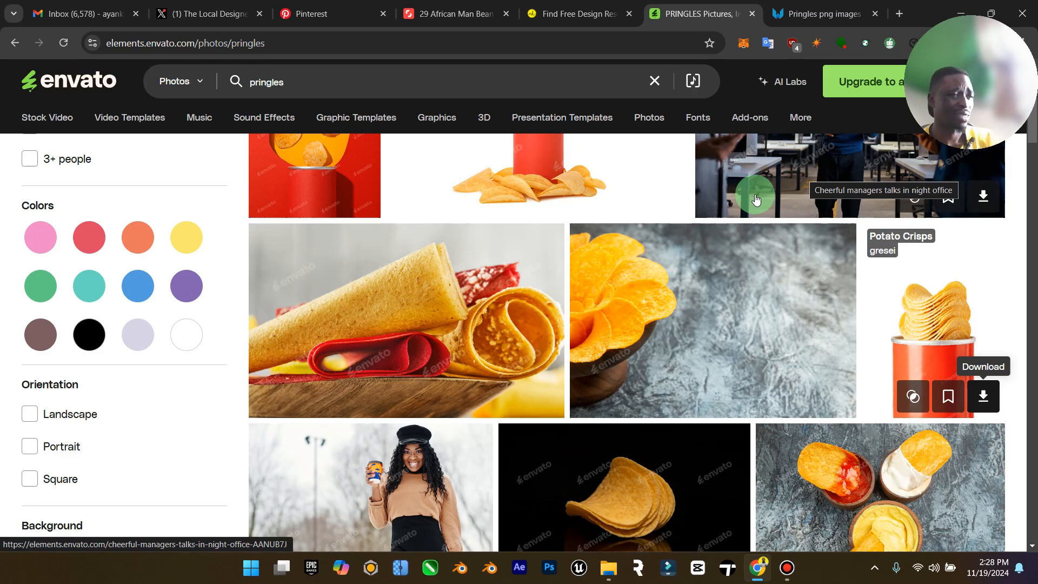
# Review the free design resource finder, the Shutterstock bean bag photos and the Envato Pringles results.
pyautogui.click(578, 14)
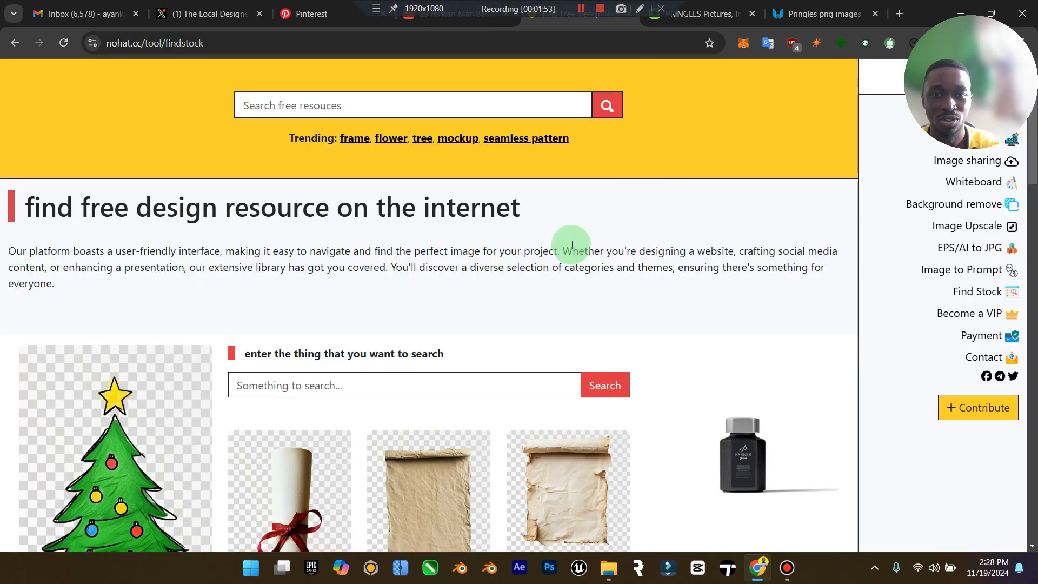
pyautogui.click(431, 5)
pyautogui.scroll(3, 647, 378)
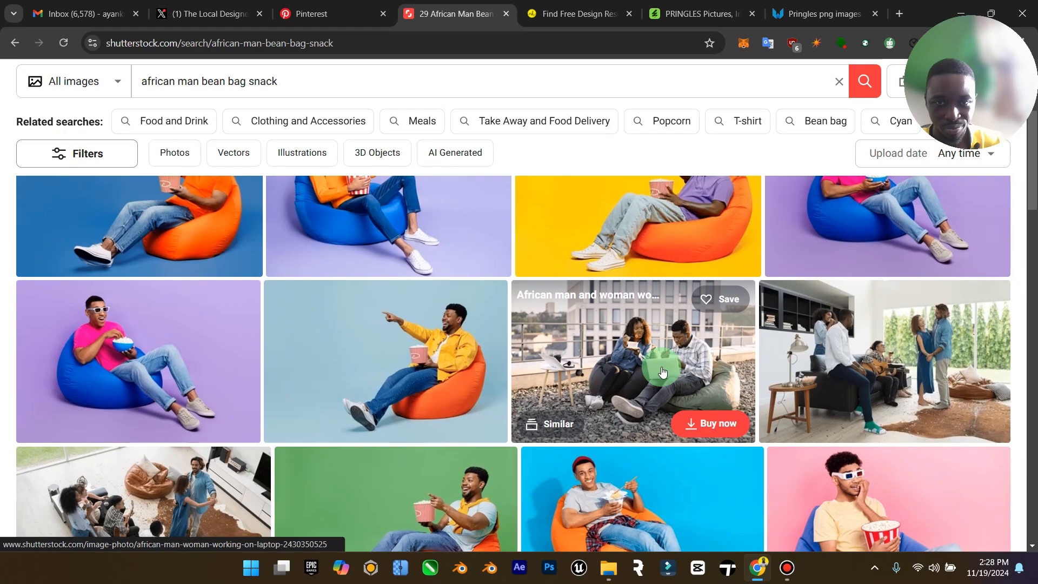
pyautogui.scroll(-1, 648, 379)
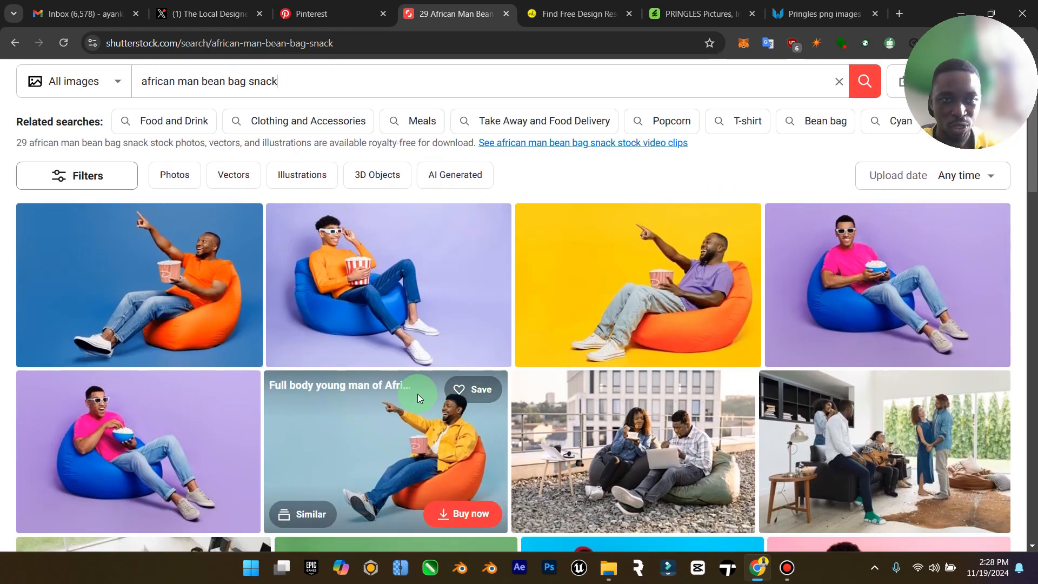
pyautogui.scroll(-1, 518, 412)
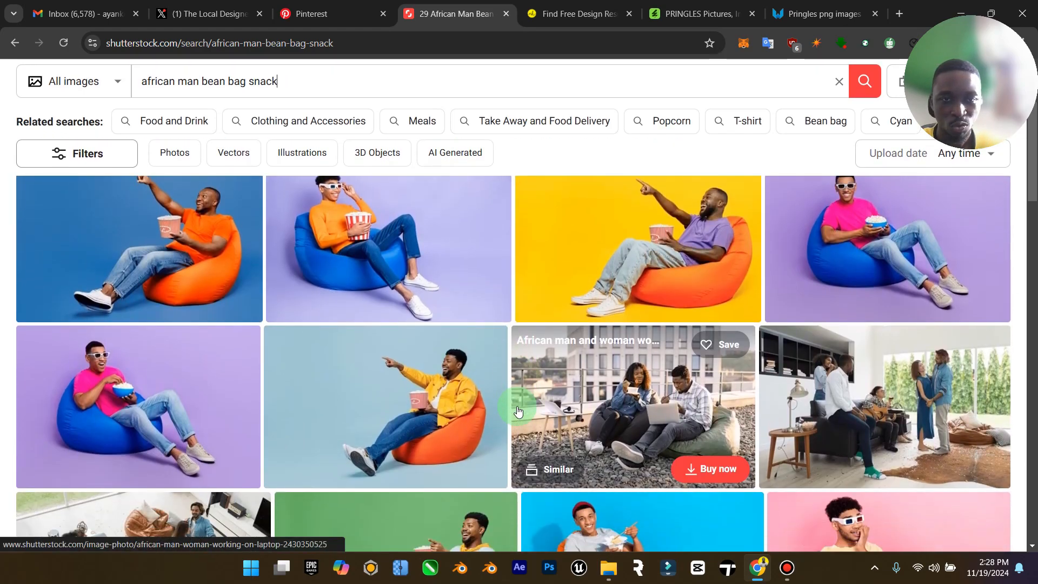
pyautogui.scroll(1, 518, 412)
pyautogui.click(705, 11)
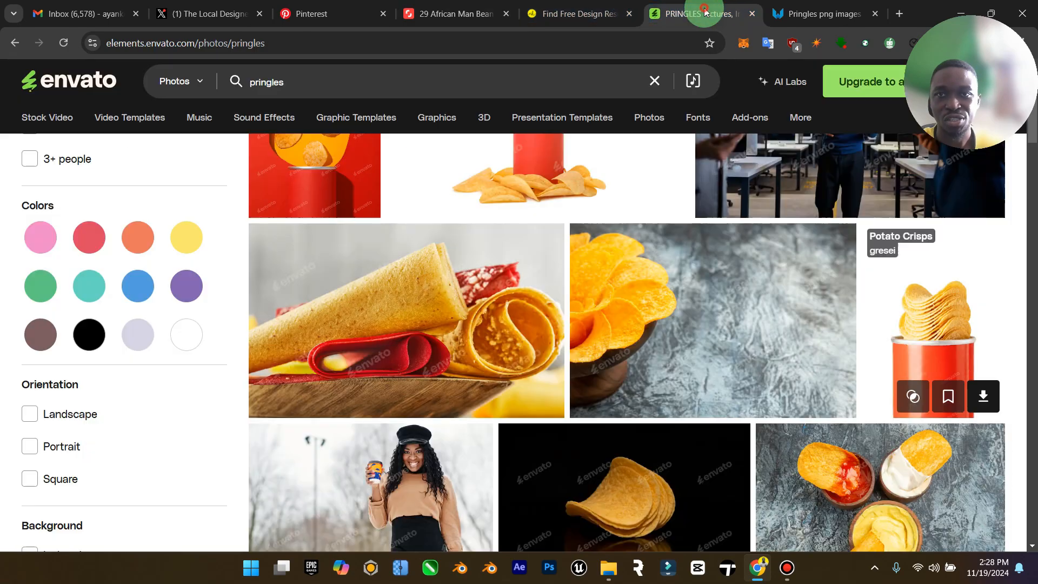
# Download the PNG of three stacked barbecue Pringles chips from PNGWing, solving the ordered-character captcha.
pyautogui.click(824, 14)
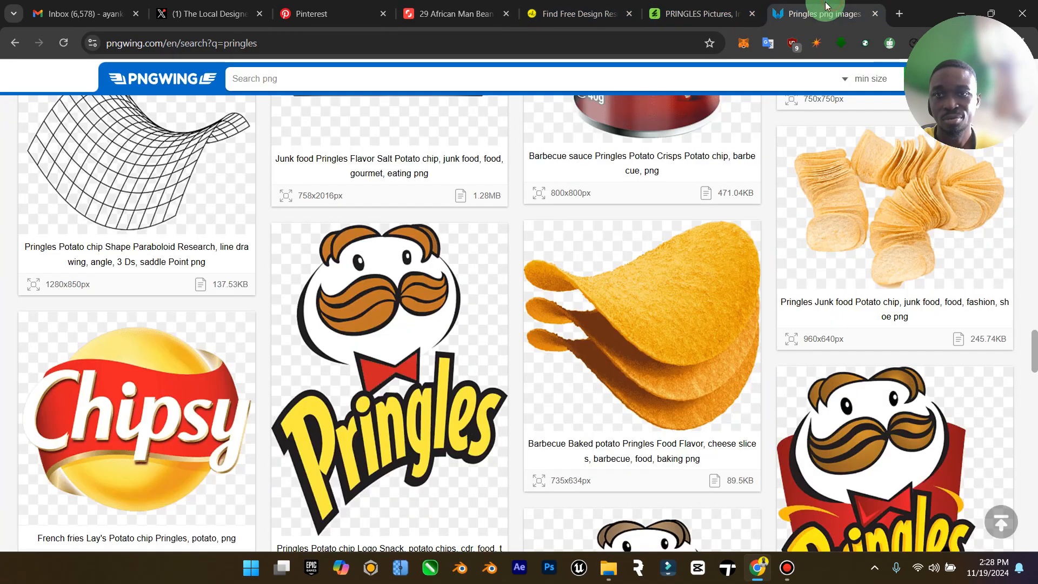
pyautogui.click(652, 362)
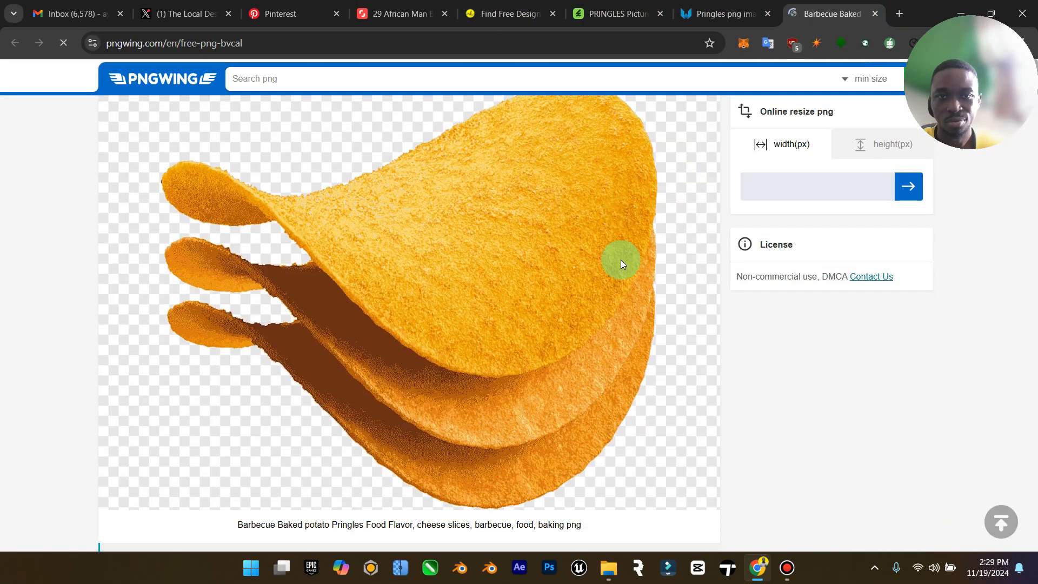
pyautogui.scroll(-10, 595, 292)
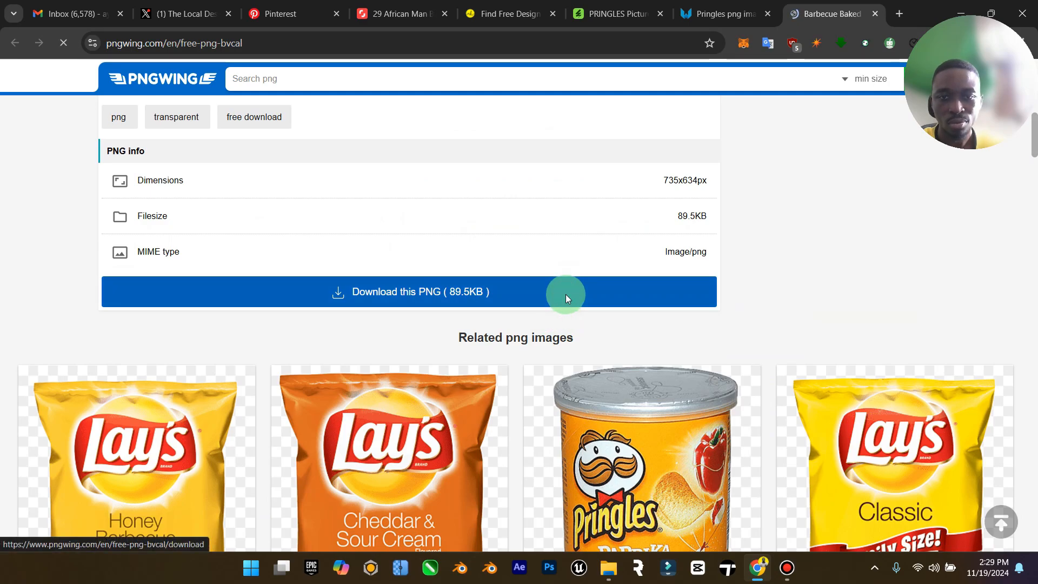
pyautogui.click(566, 295)
pyautogui.scroll(-3, 547, 356)
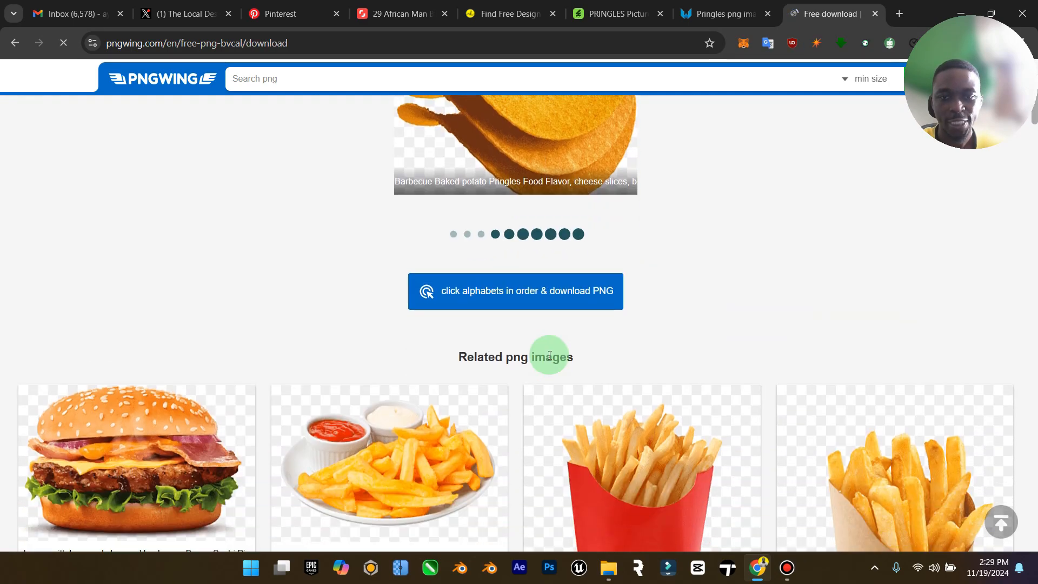
pyautogui.click(572, 313)
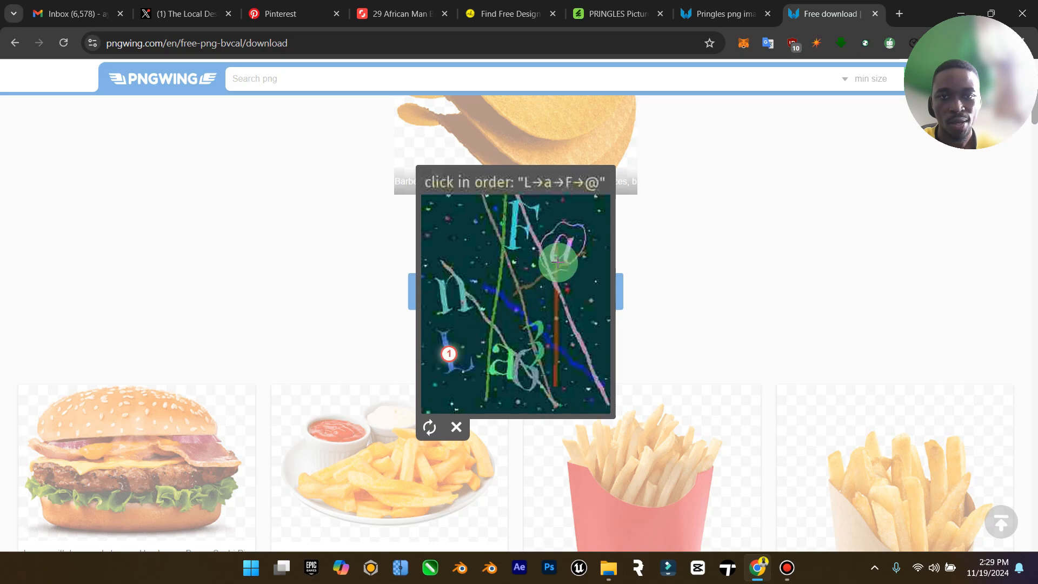
pyautogui.click(492, 371)
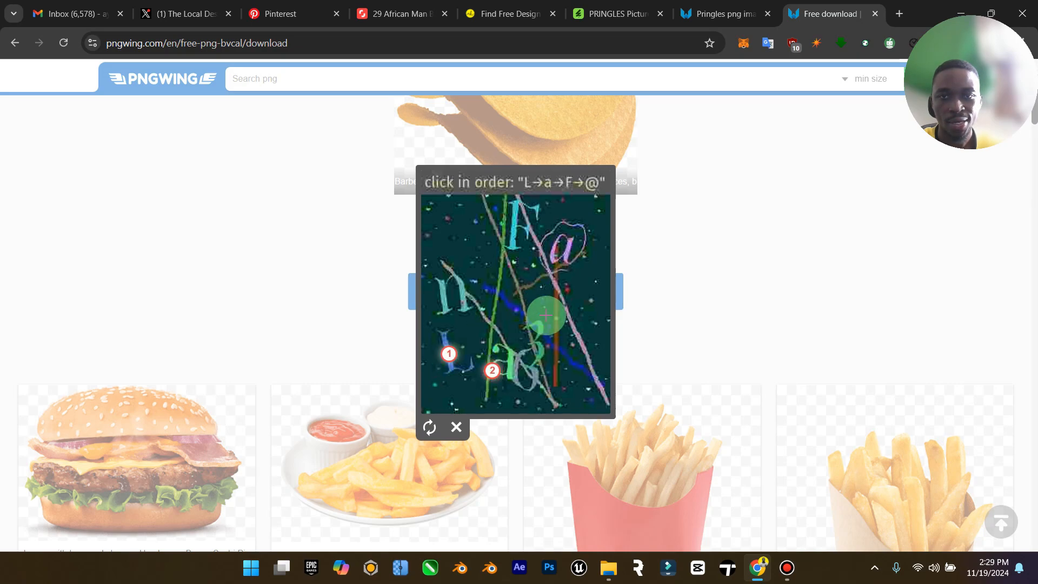
pyautogui.click(515, 224)
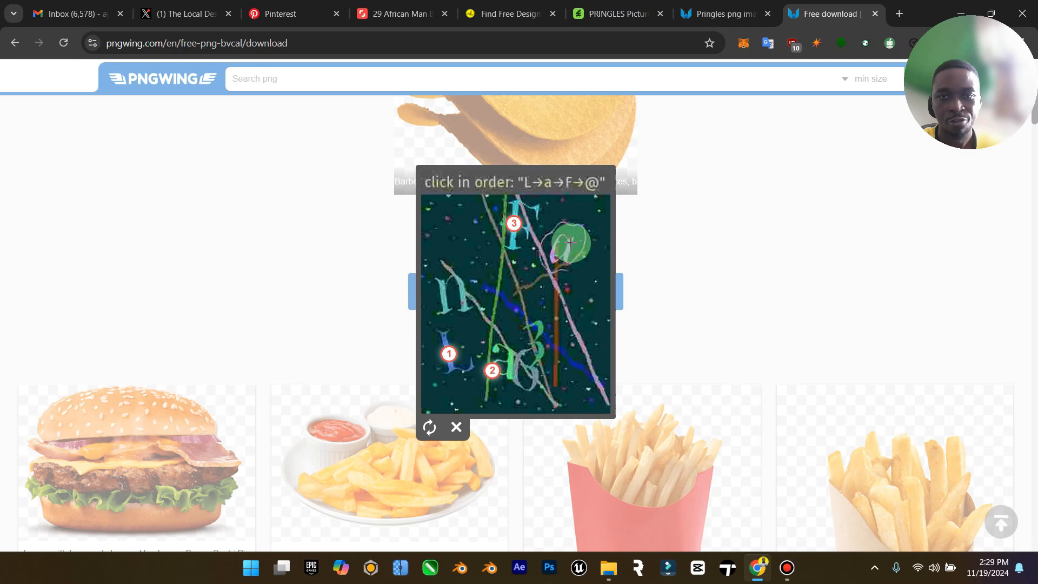
pyautogui.click(568, 243)
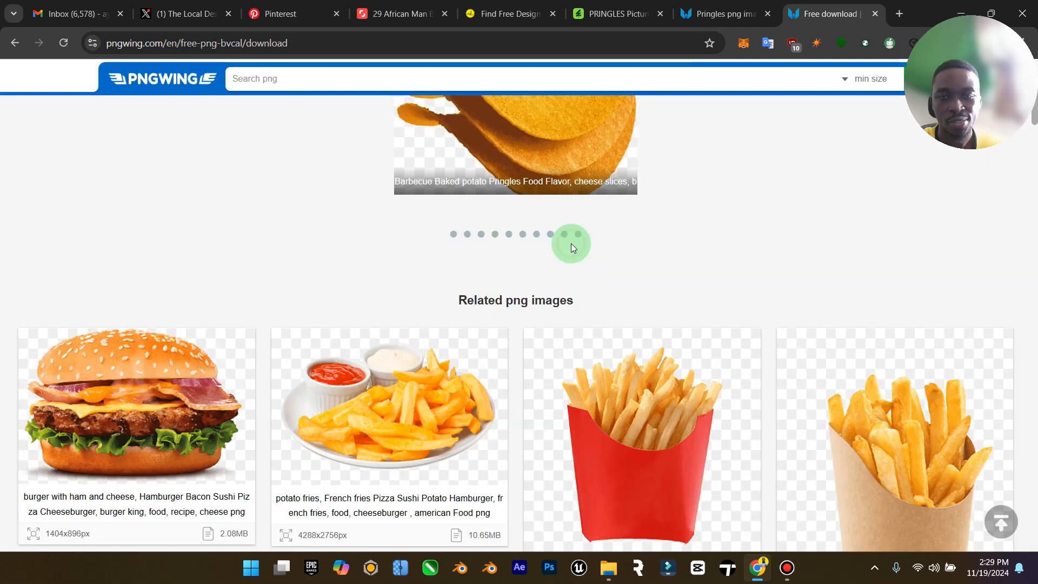
# Browse more PNGWing Pringles images, then check the Pringles challenge post on X and the chips download page.
pyautogui.click(730, 13)
pyautogui.scroll(3, 958, 325)
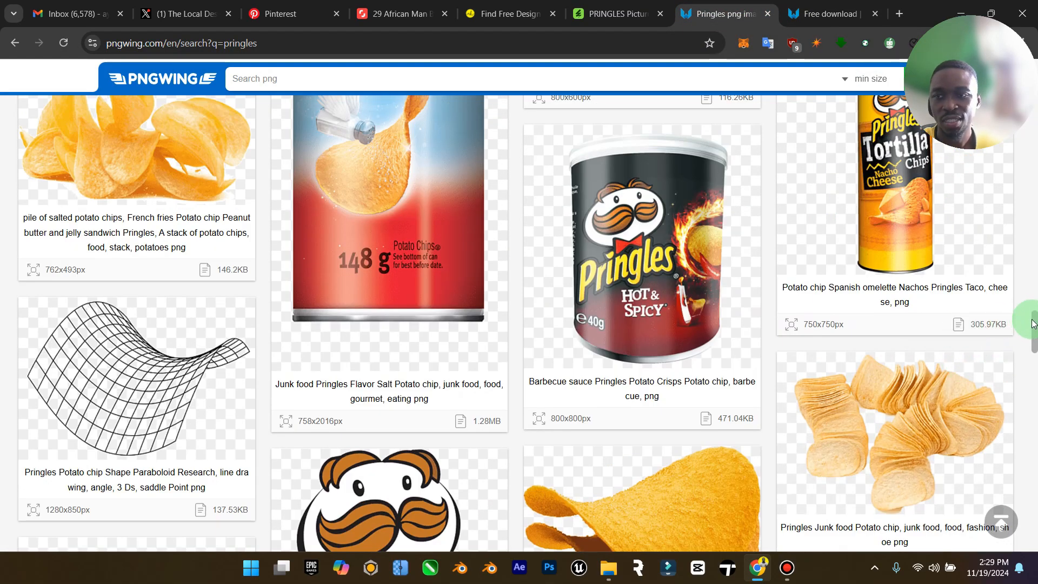
pyautogui.moveTo(1034, 322); pyautogui.dragTo(1034, 363)
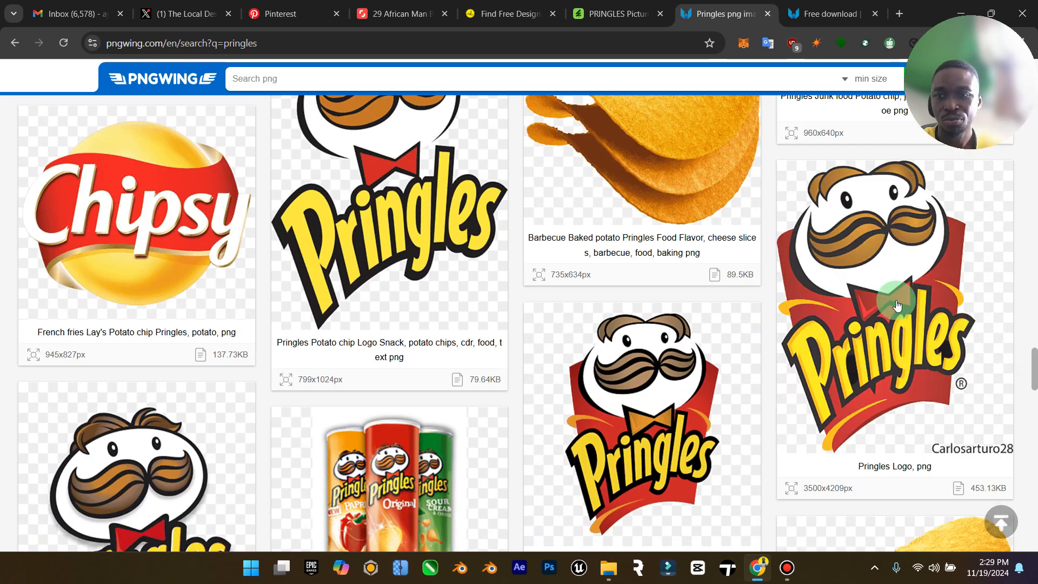
pyautogui.click(183, 14)
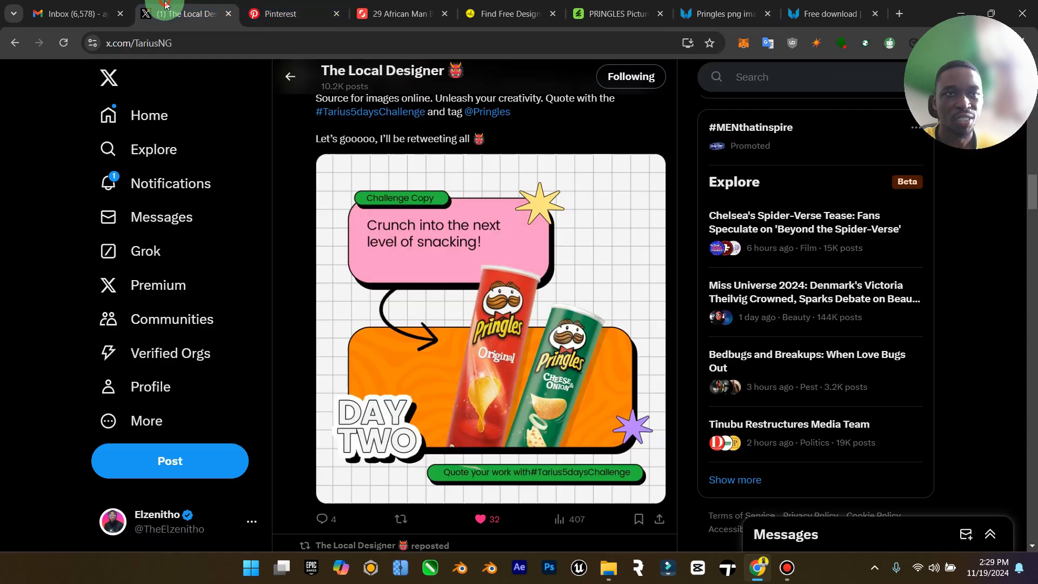
pyautogui.click(830, 14)
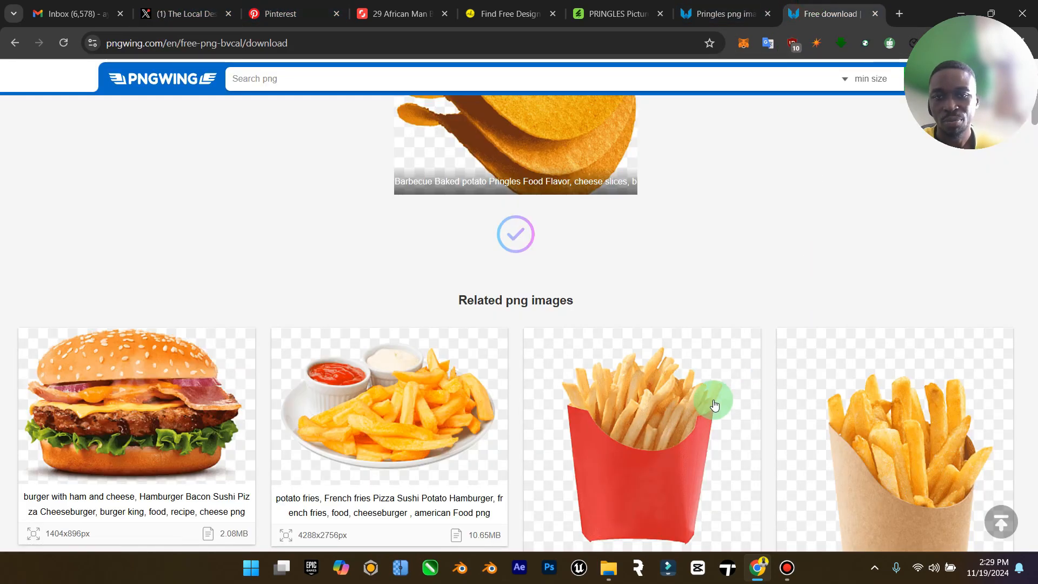
# Download the Pringles Potato chip Logo PNG with the mascot above the yellow lettering from PNGWing.
pyautogui.click(725, 14)
pyautogui.scroll(2, 682, 351)
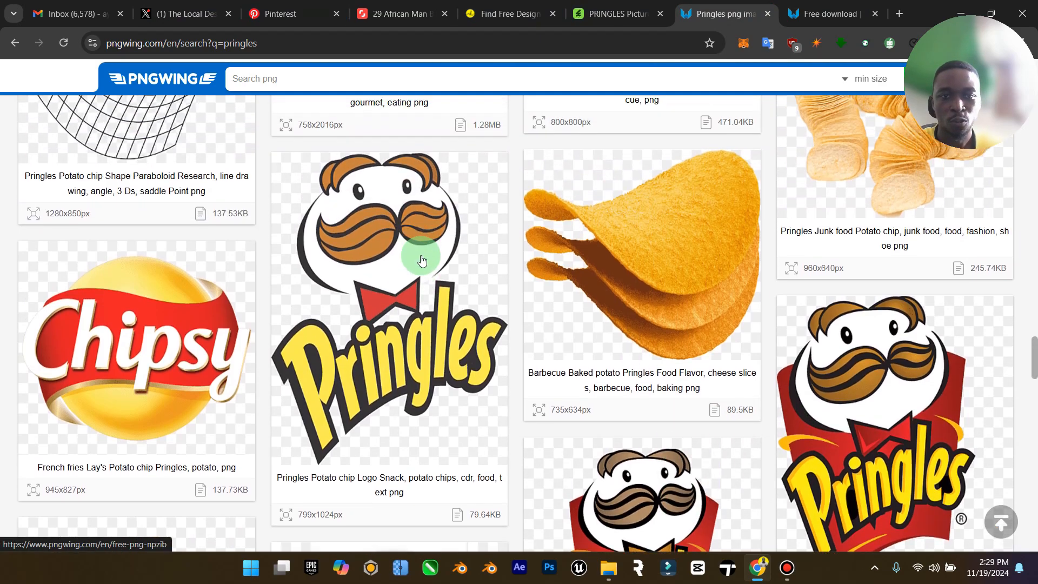
pyautogui.click(422, 260)
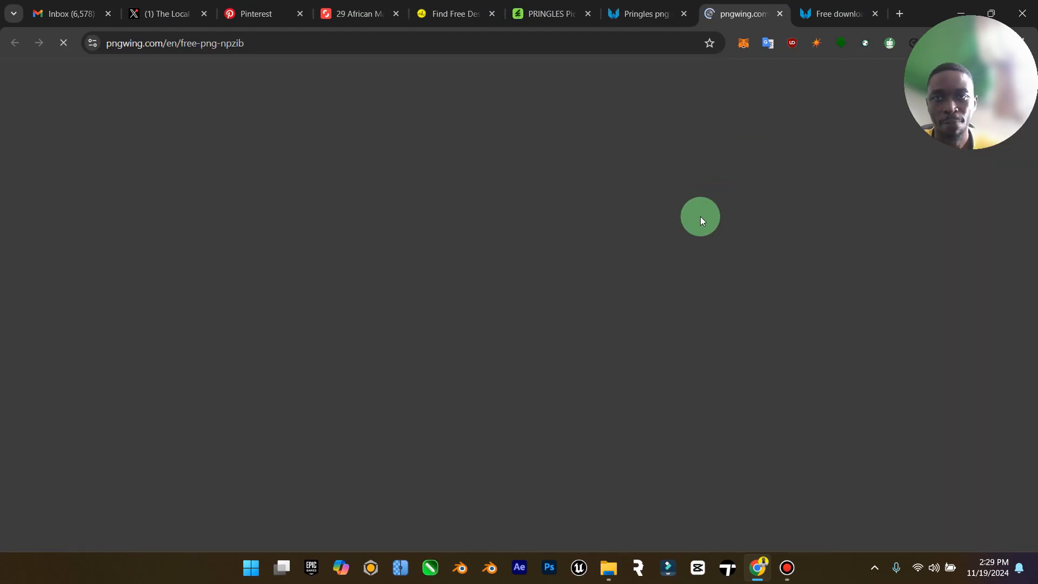
pyautogui.scroll(-3, 523, 377)
pyautogui.scroll(-5, 524, 377)
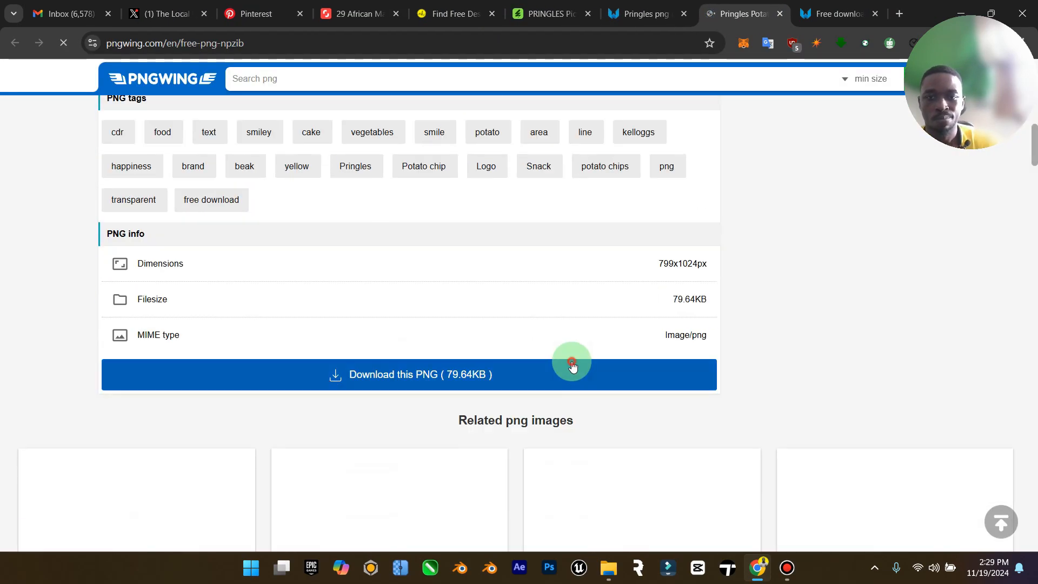
pyautogui.click(572, 368)
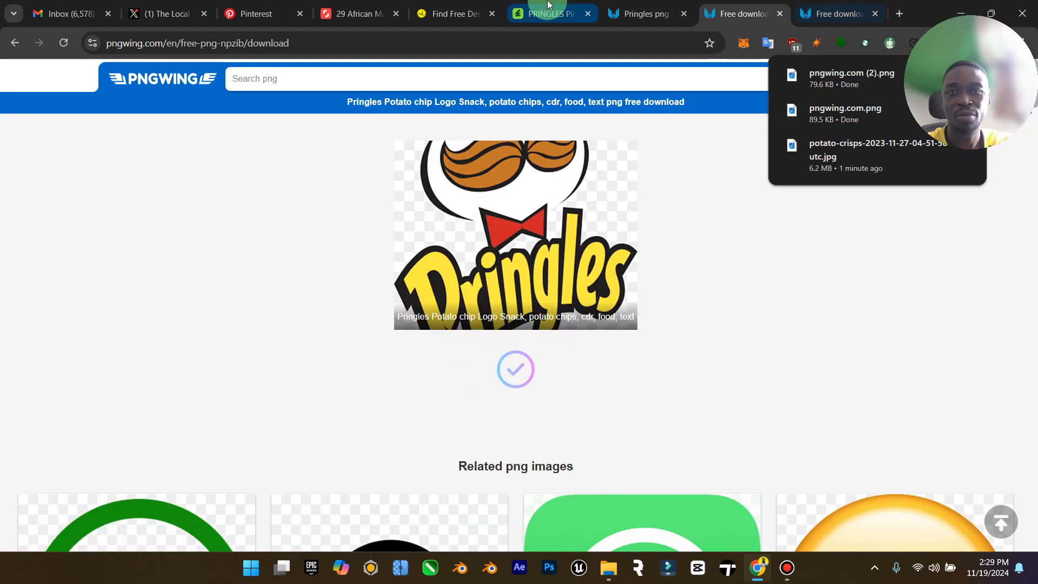
# Copy the link of the Shutterstock photo showing the man in a yellow jacket pointing from an orange bean bag.
pyautogui.click(528, 7)
pyautogui.click(430, 5)
pyautogui.hotkey('ctrl', 'shift', 'Tab')
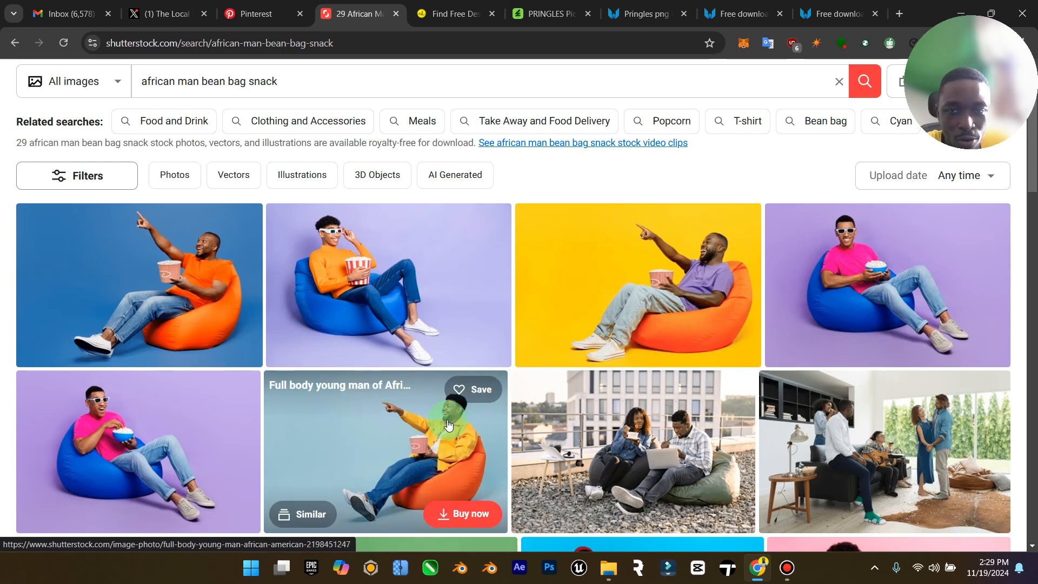
pyautogui.click(644, 13)
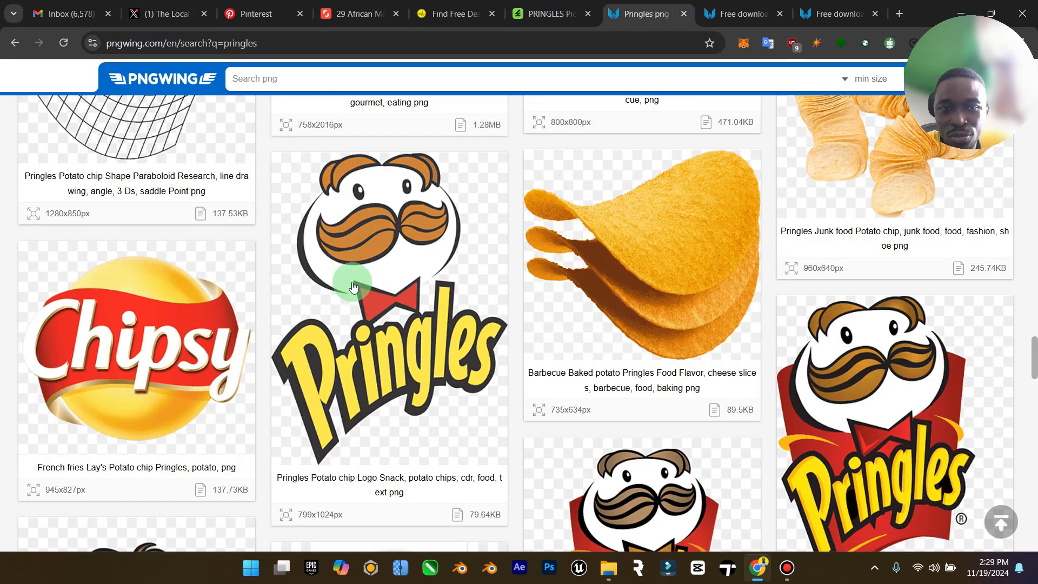
pyautogui.click(359, 21)
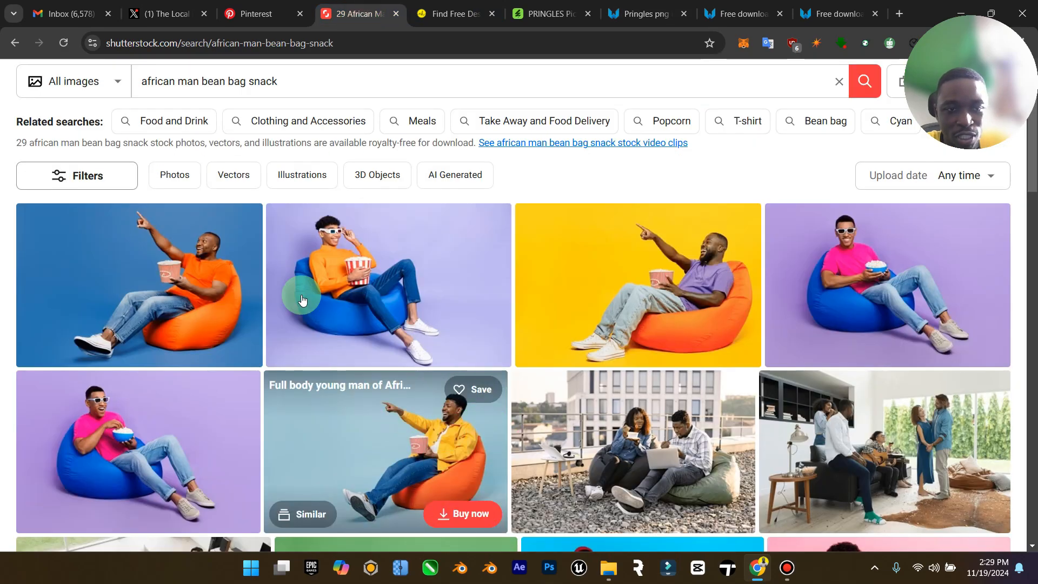
pyautogui.rightClick(458, 451)
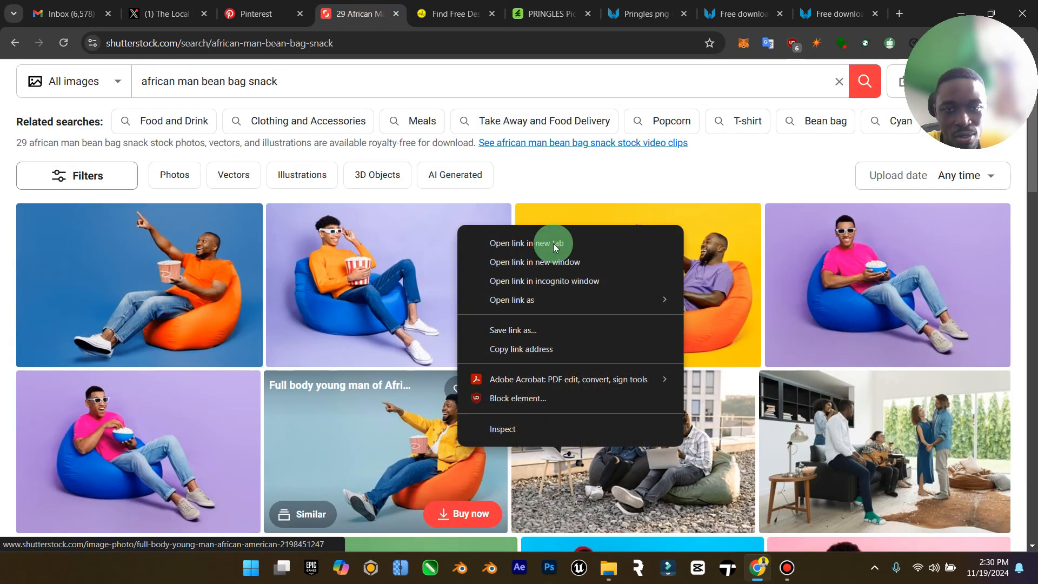
pyautogui.click(527, 348)
# Look up the copied Shutterstock link in the free design resource finder and open the found photo.
pyautogui.click(417, 18)
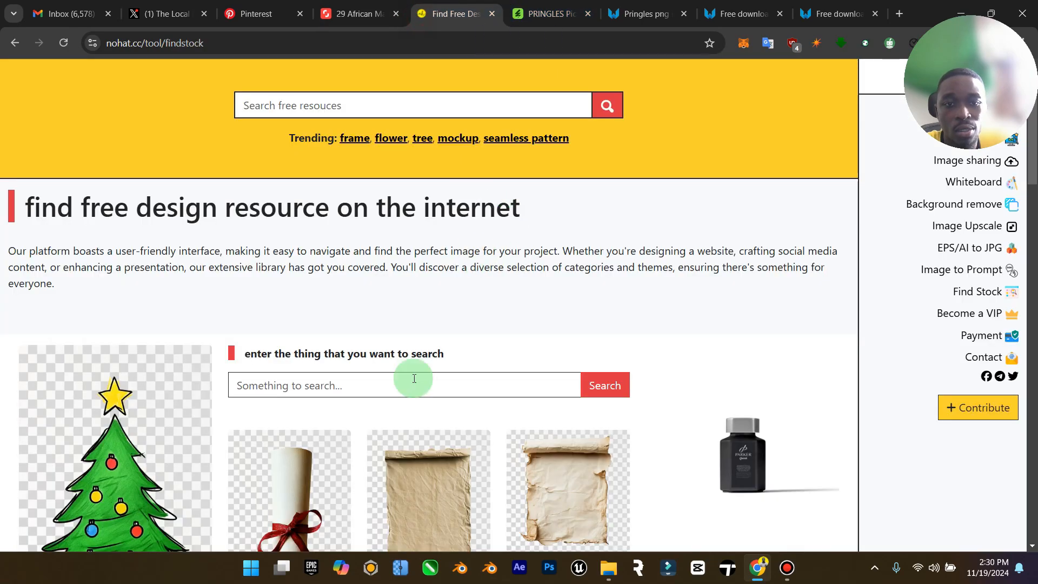
pyautogui.click(421, 387)
pyautogui.hotkey('ctrl', 'v')
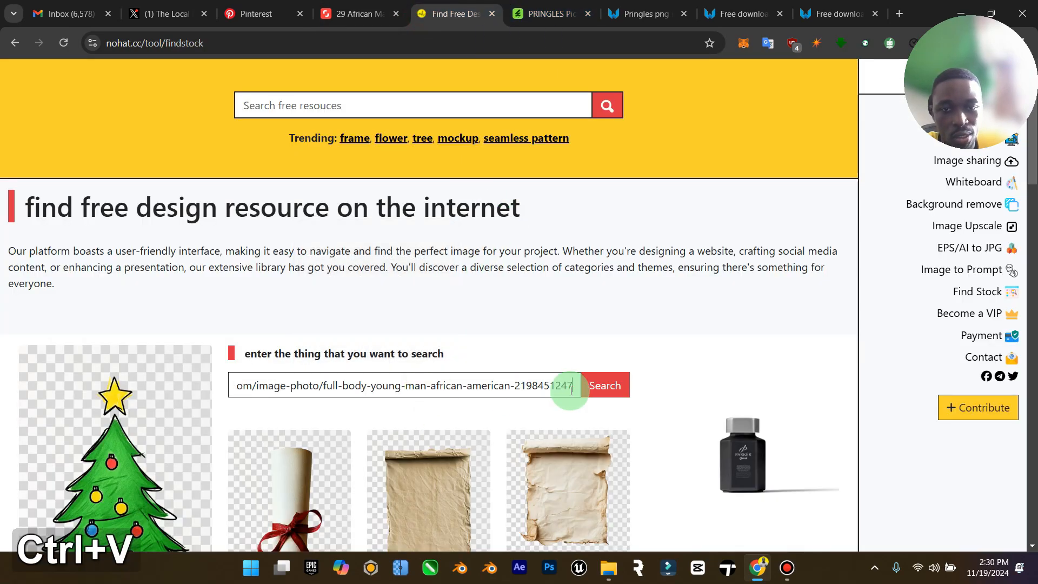
pyautogui.click(612, 389)
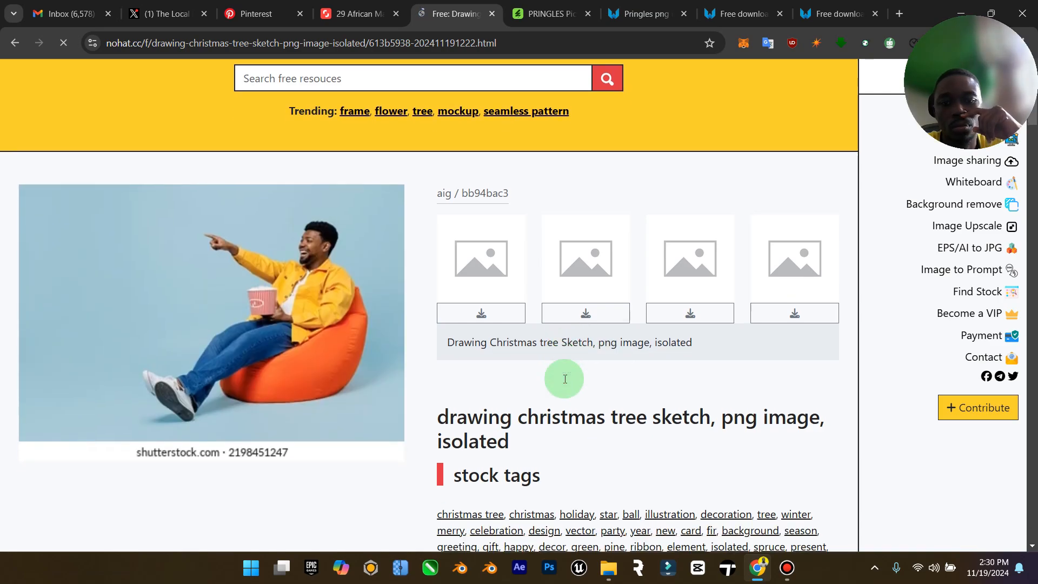
pyautogui.scroll(-4, 565, 378)
pyautogui.click(650, 394)
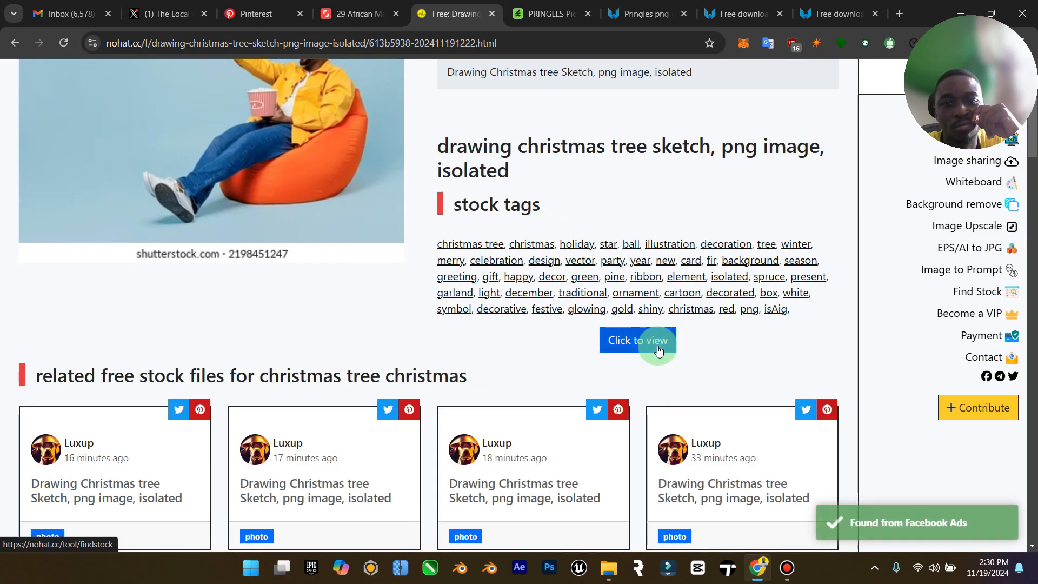
pyautogui.click(621, 345)
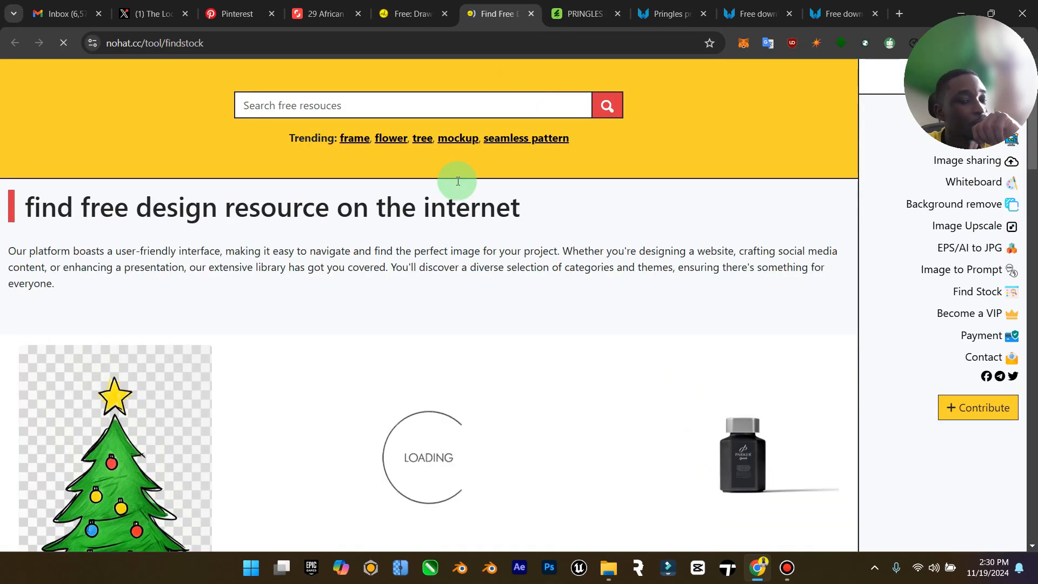
pyautogui.scroll(-2, 440, 224)
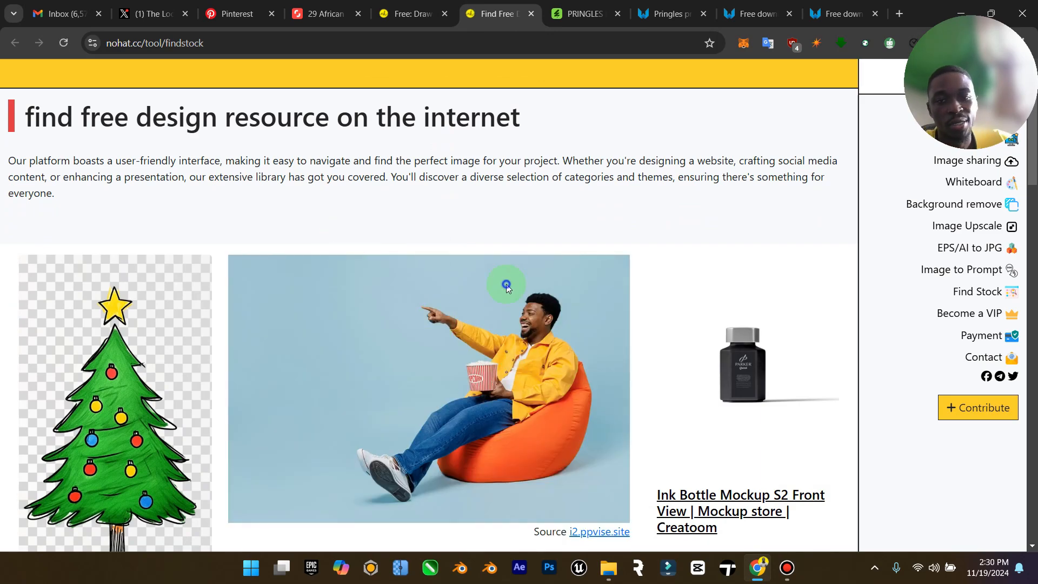
# Open the bean bag photo on its own page, save it to Downloads as JPEG 5c5bf58a1e, and close that page.
pyautogui.rightClick(507, 287)
pyautogui.click(589, 302)
pyautogui.click(518, 13)
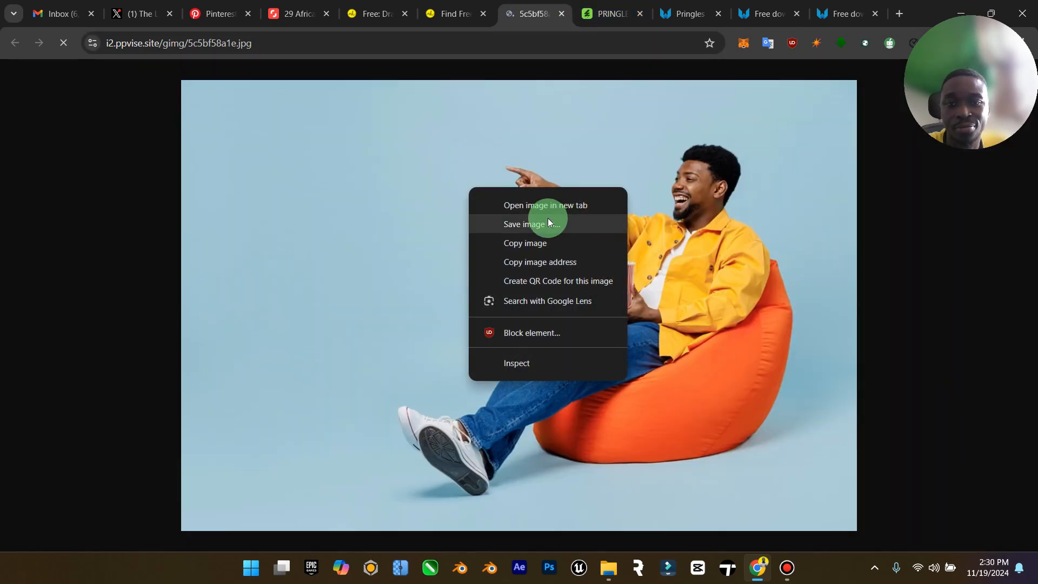
pyautogui.click(547, 218)
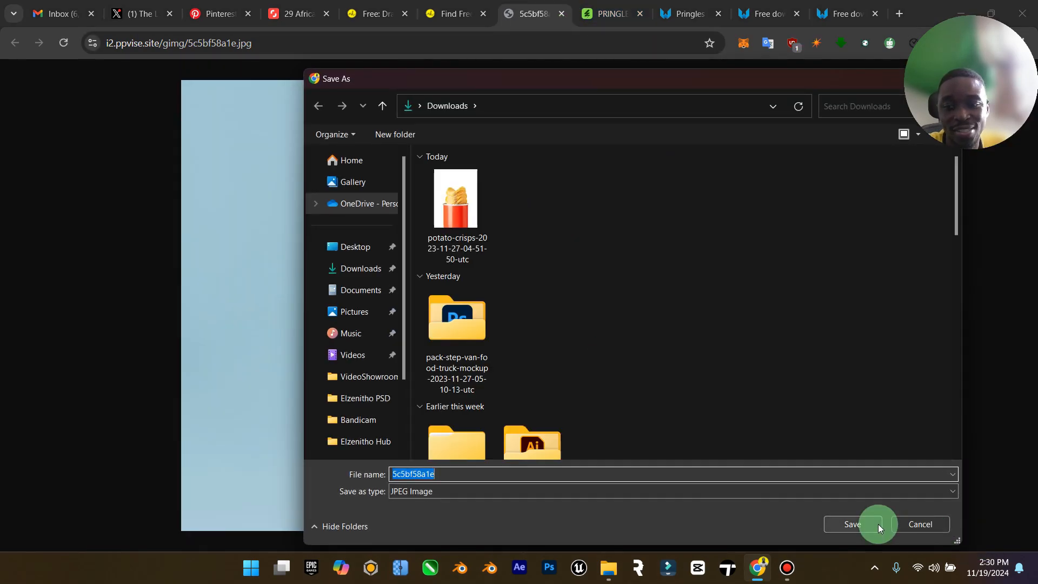
pyautogui.click(878, 524)
pyautogui.click(562, 13)
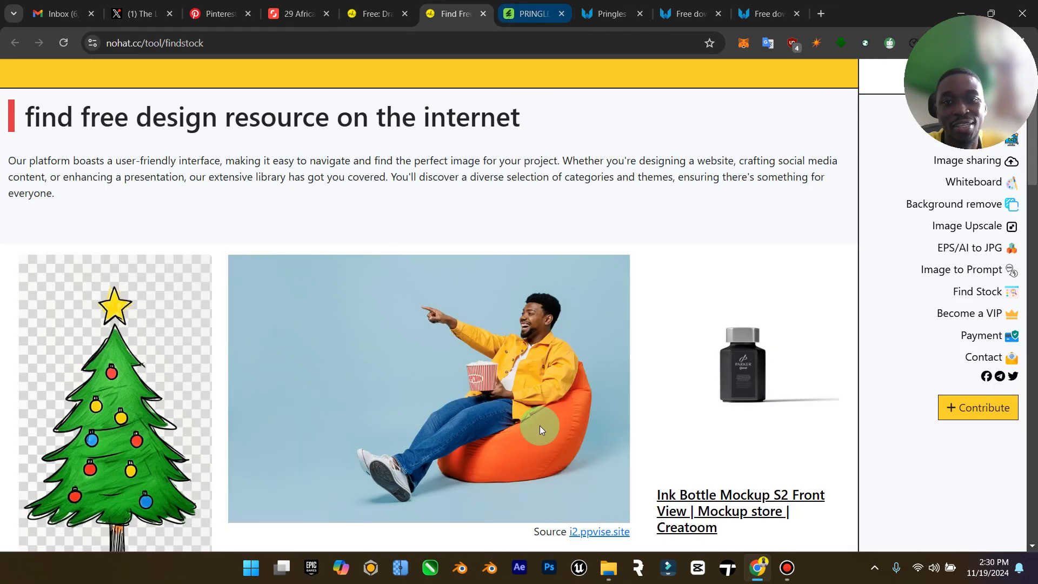
# Upscale the 5c5bf58a1e photo to 4000x2668 in Upscayl using the general photo model.
pyautogui.click(424, 563)
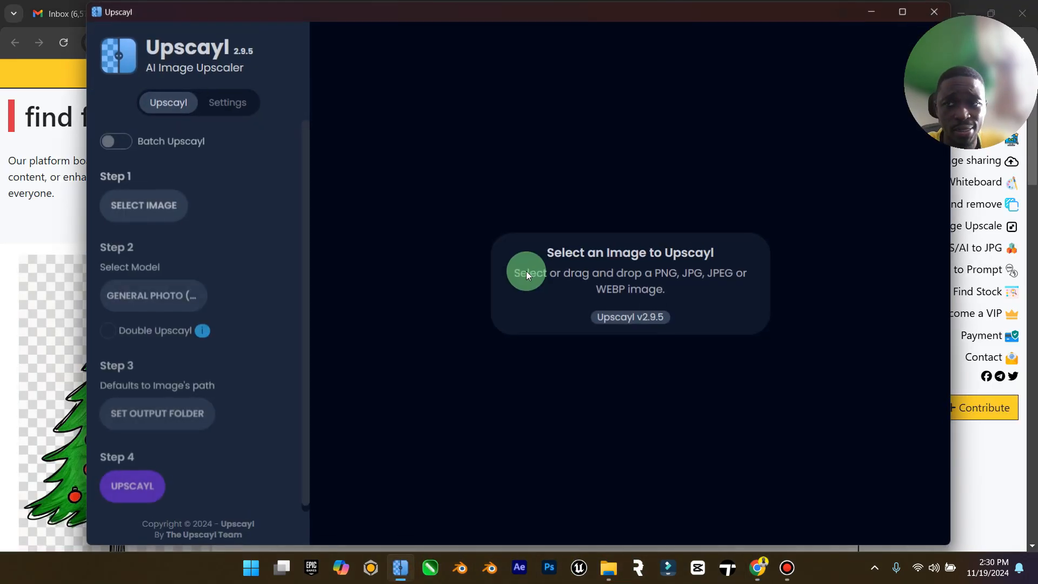
pyautogui.click(157, 203)
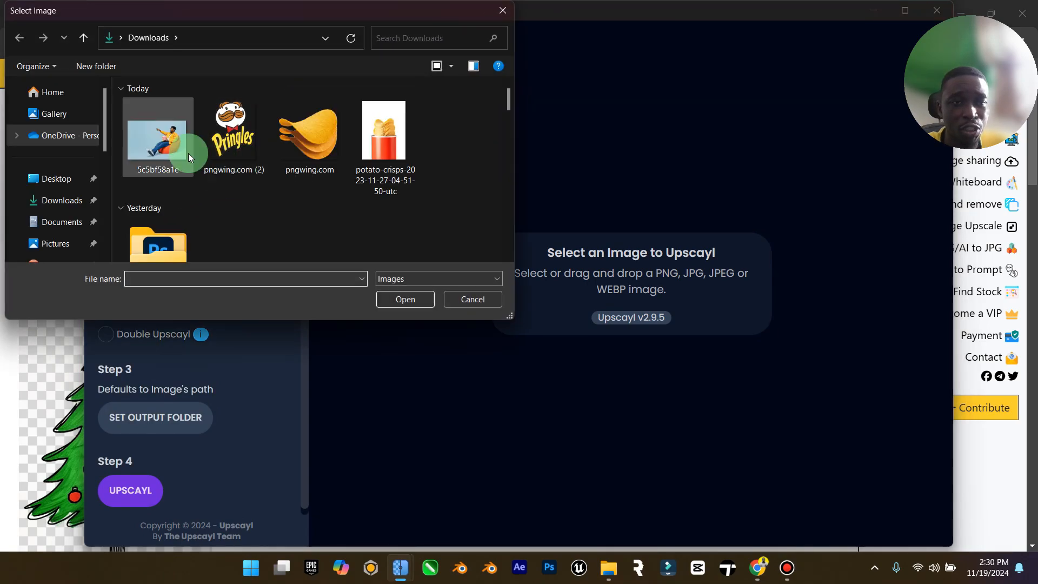
pyautogui.doubleClick(188, 154)
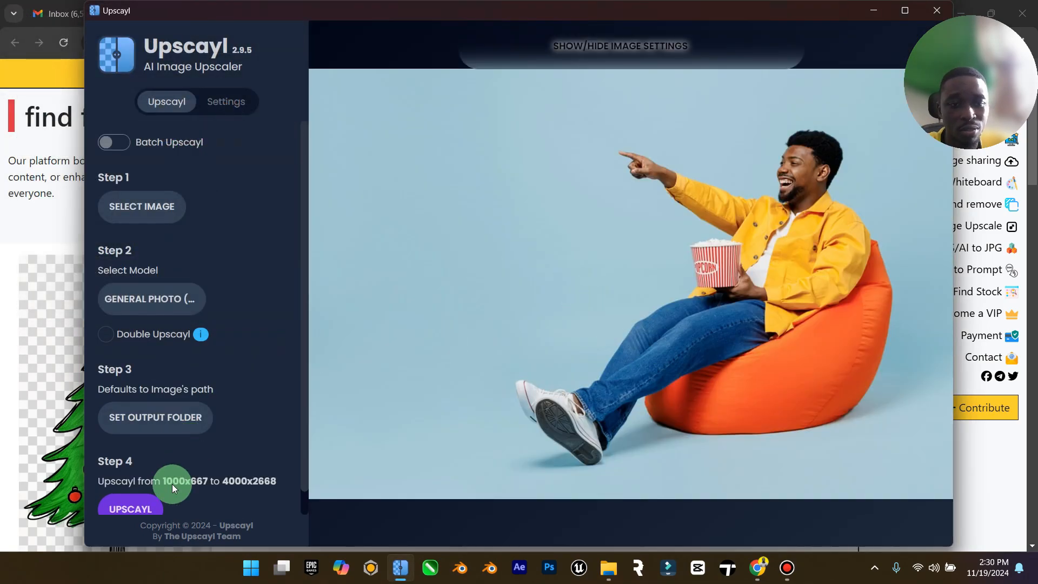
pyautogui.click(152, 506)
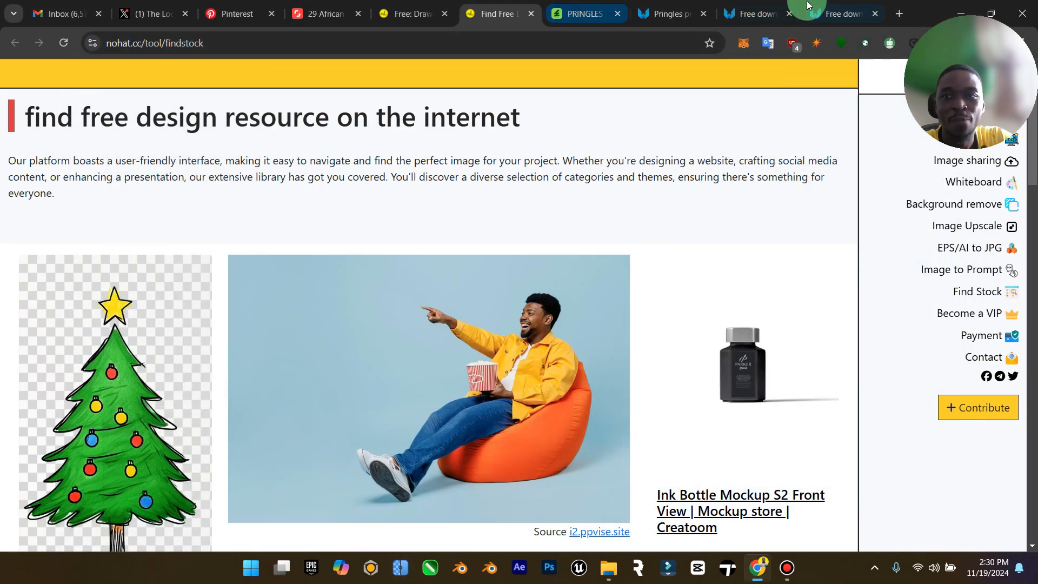
# Return to the browser from Photoshop and close the PNGWing download page for the Pringles logo.
pyautogui.click(816, 10)
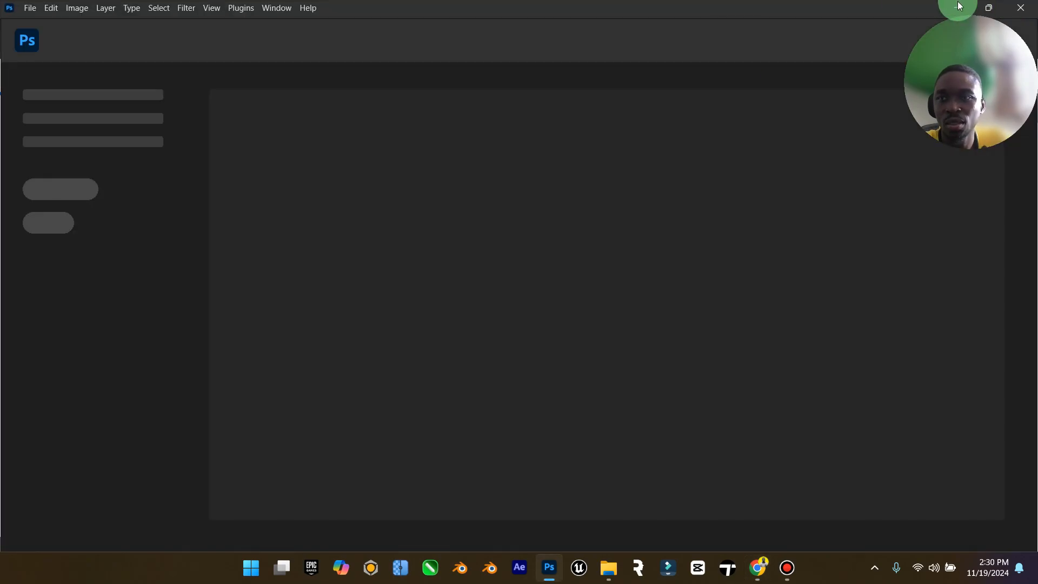
pyautogui.click(757, 568)
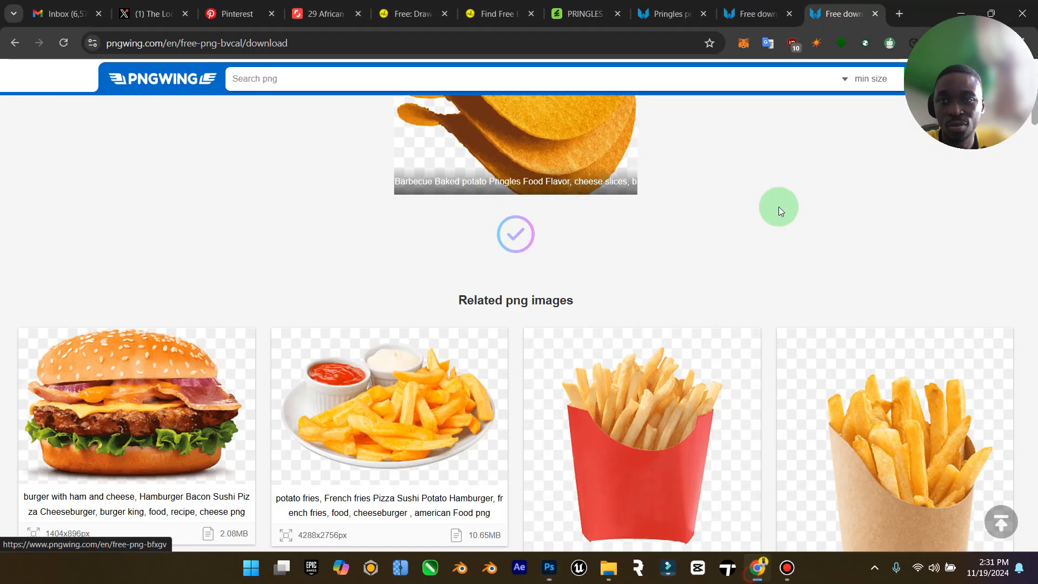
pyautogui.click(772, 22)
pyautogui.scroll(-8, 546, 324)
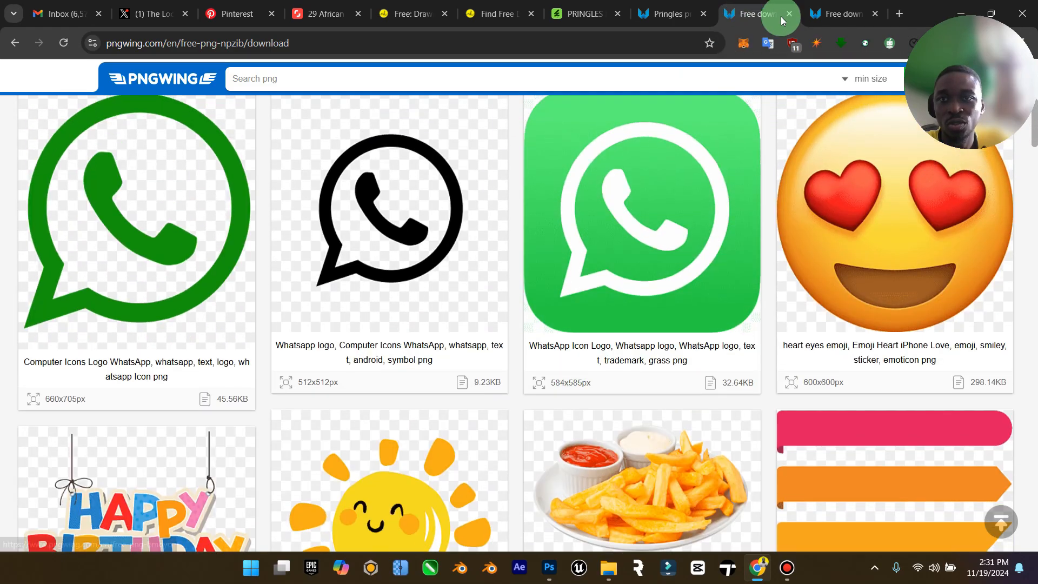
pyautogui.click(789, 14)
# Browse the PNGWing Pringles search results for logos, cans and chips.
pyautogui.click(663, 13)
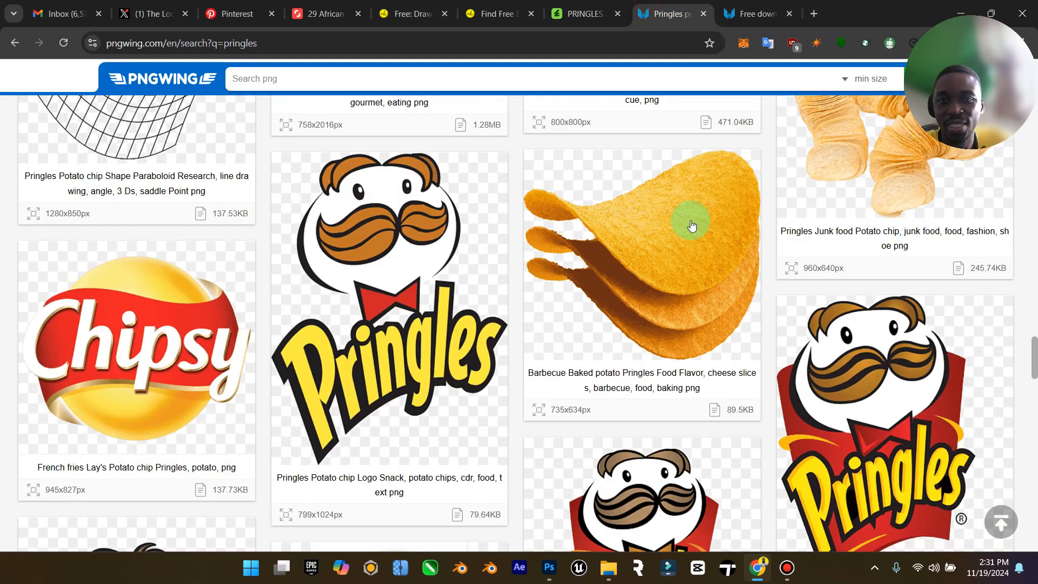
pyautogui.scroll(5, 737, 274)
pyautogui.scroll(10, 736, 273)
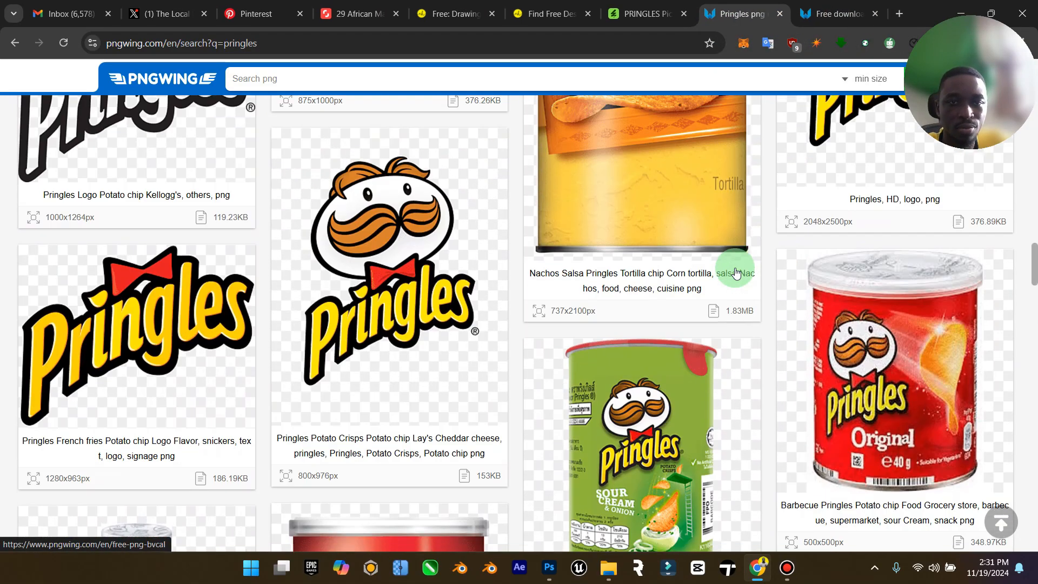
pyautogui.scroll(15, 737, 273)
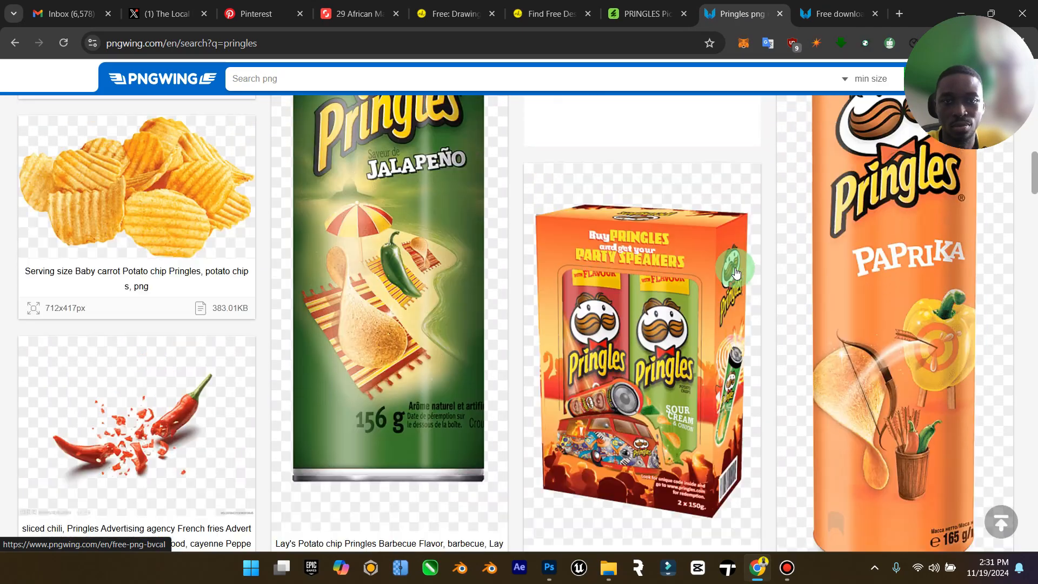
pyautogui.scroll(15, 736, 272)
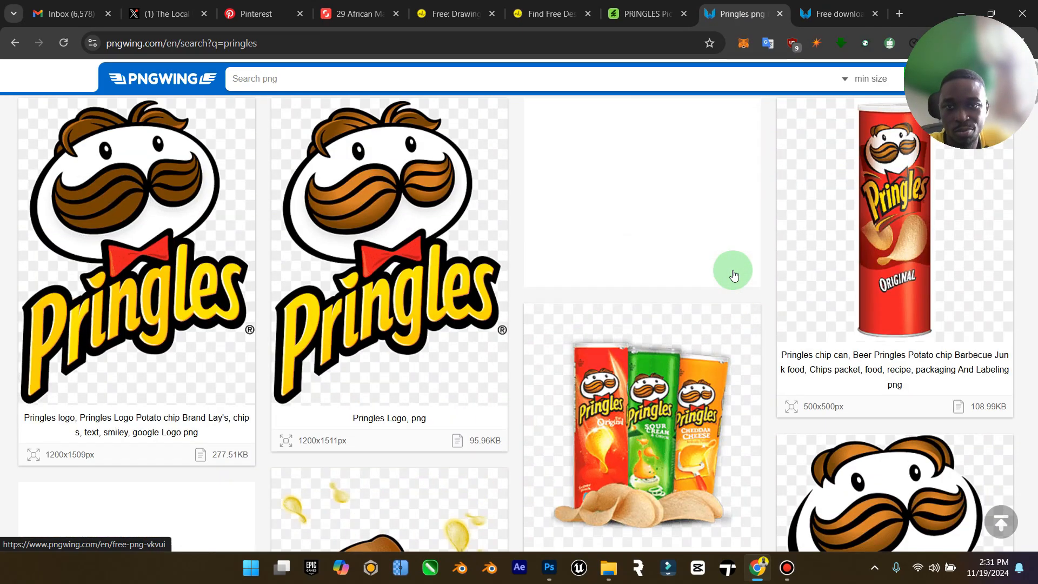
pyautogui.scroll(-5, 732, 271)
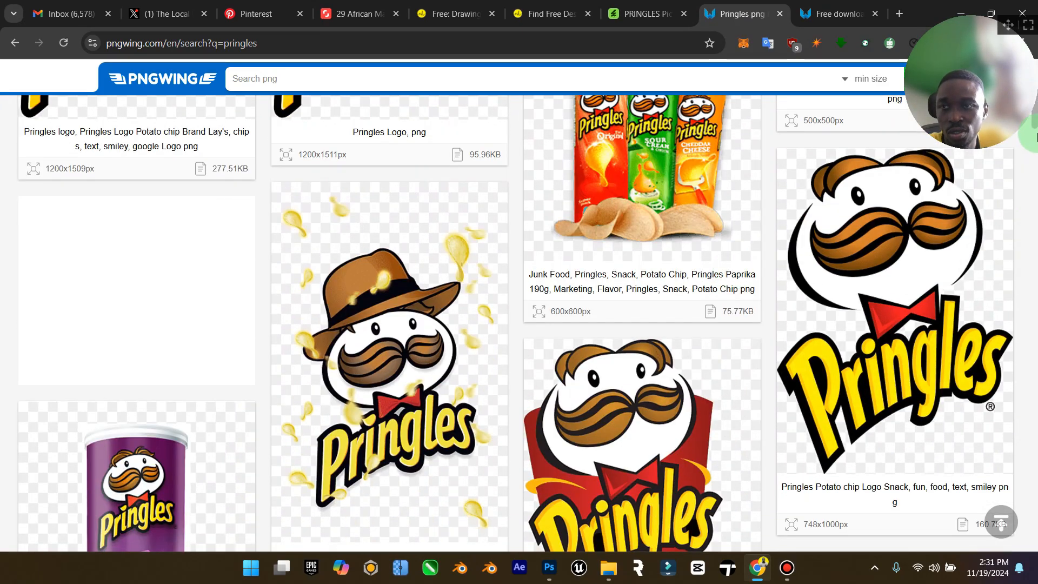
pyautogui.moveTo(1033, 116); pyautogui.dragTo(1035, 517)
# Close the leftover Christmas tree drawing page and bring up the Pringles challenge post on X.
pyautogui.click(655, 14)
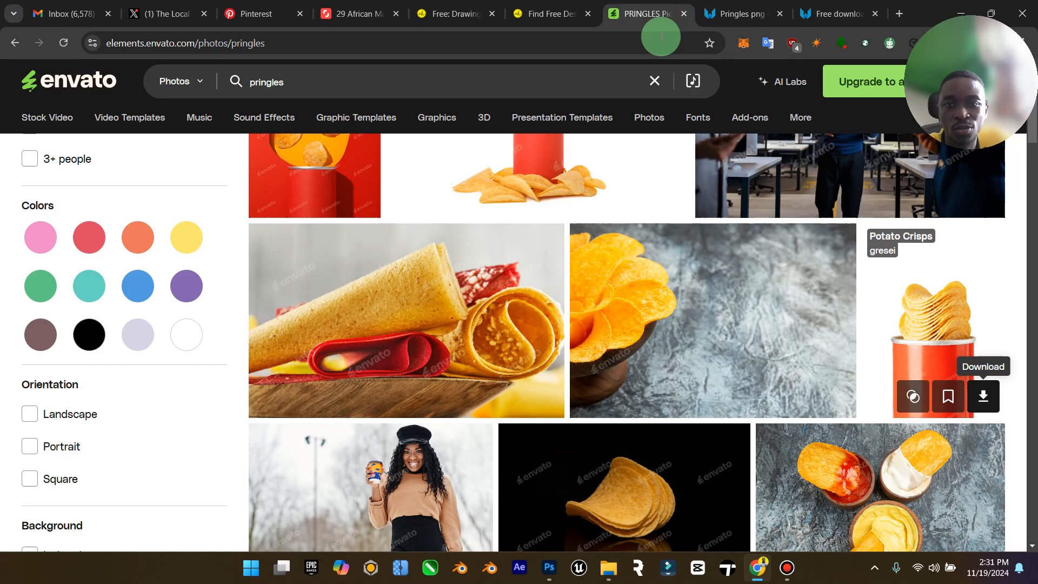
pyautogui.click(547, 14)
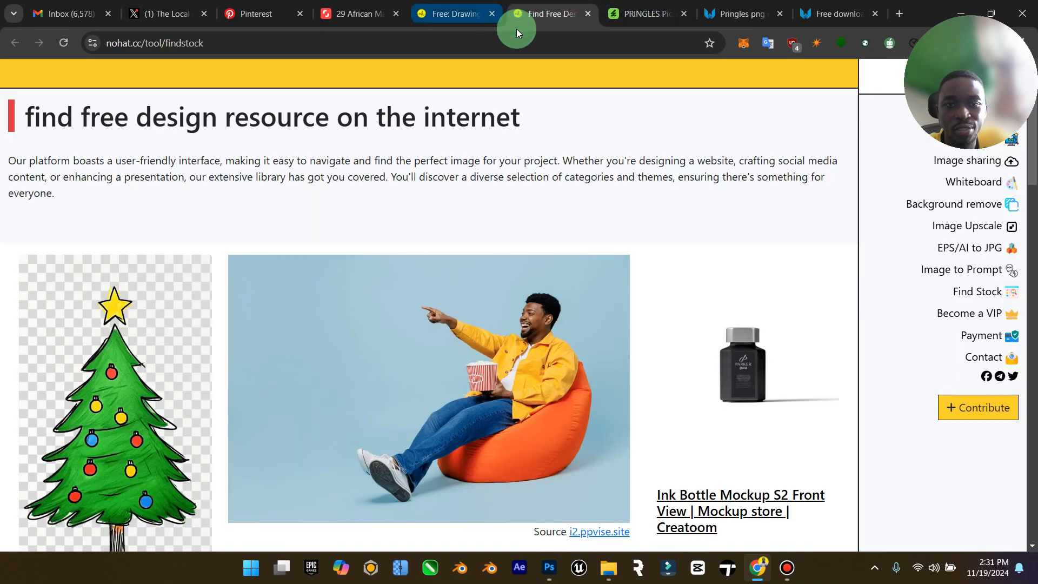
pyautogui.click(491, 13)
pyautogui.click(173, 14)
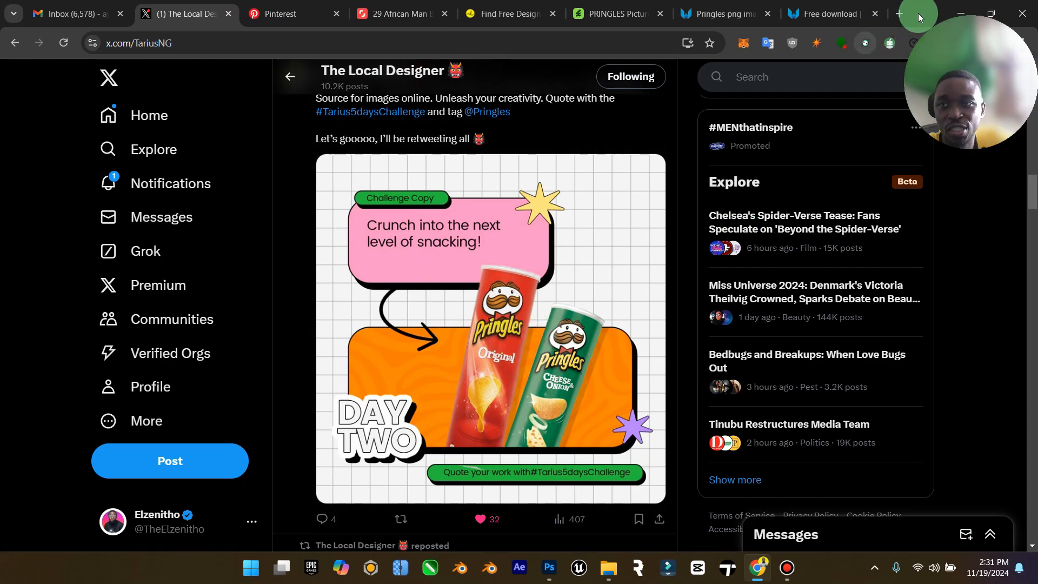
# Delete the original 5c5bf58a1e image from the Downloads folder, keeping the upscaled copy.
pyautogui.click(608, 567)
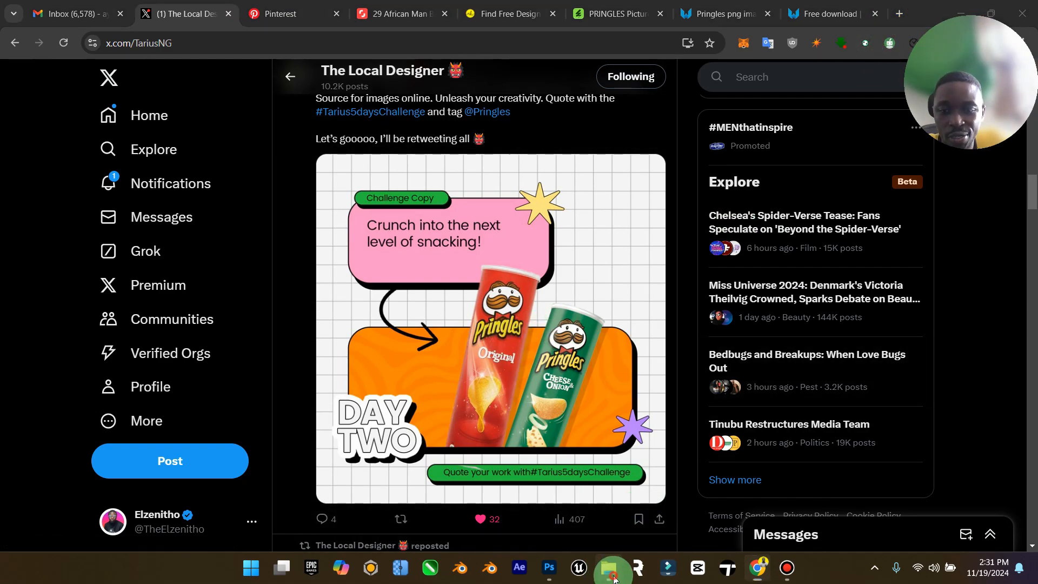
pyautogui.click(433, 151)
pyautogui.press('Delete')
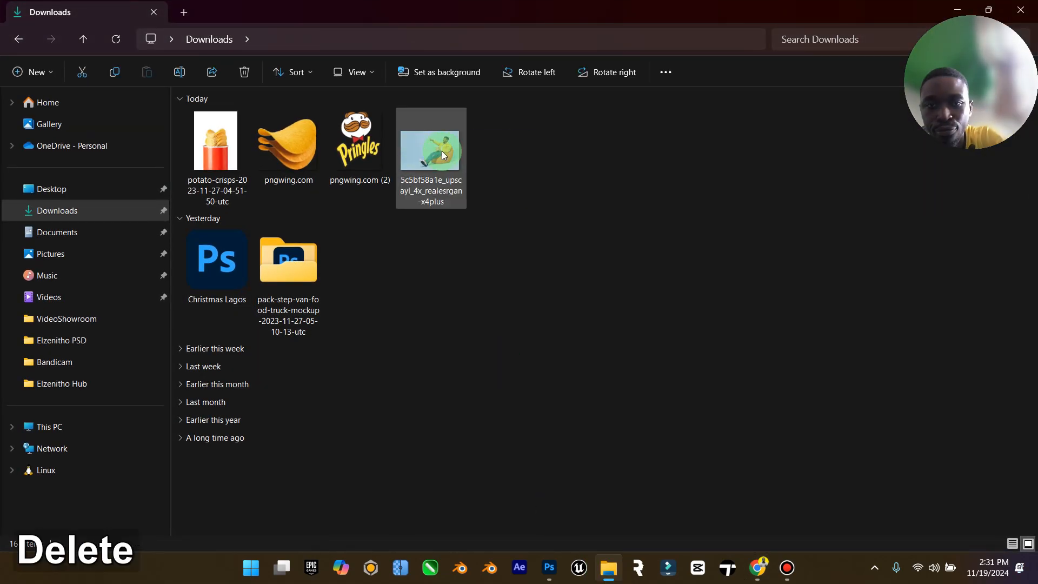
pyautogui.click(216, 173)
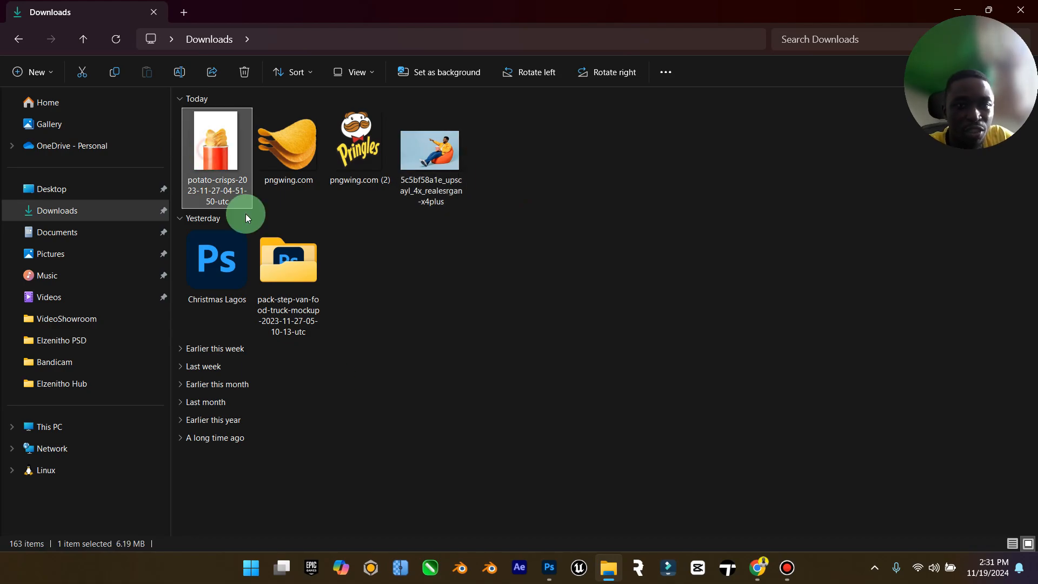
# Switch to Photoshop and create a 5000 x 5000 px, 300 ppi document named Pringles Crunch.
pyautogui.click(557, 568)
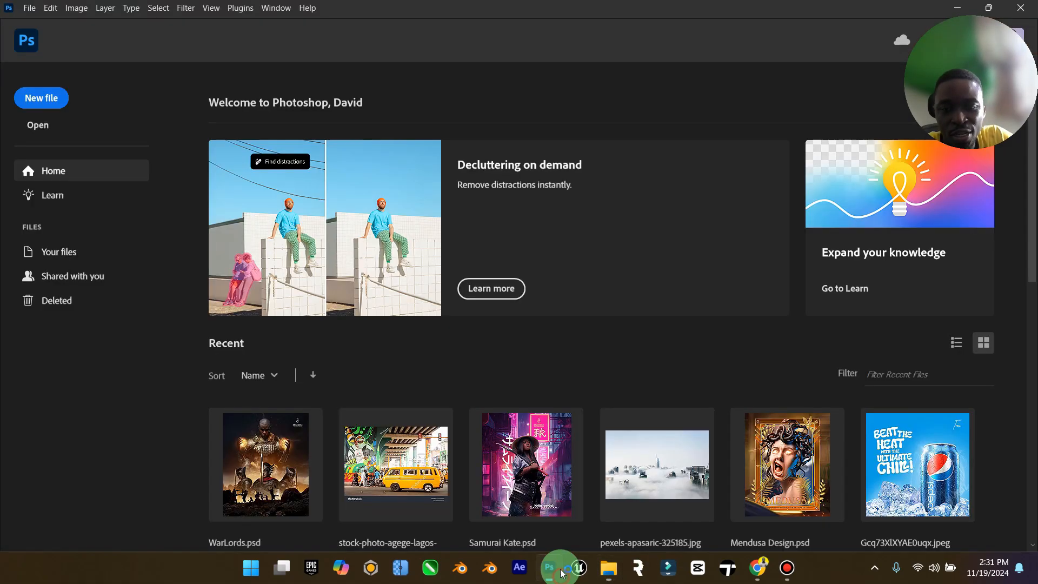
pyautogui.click(39, 102)
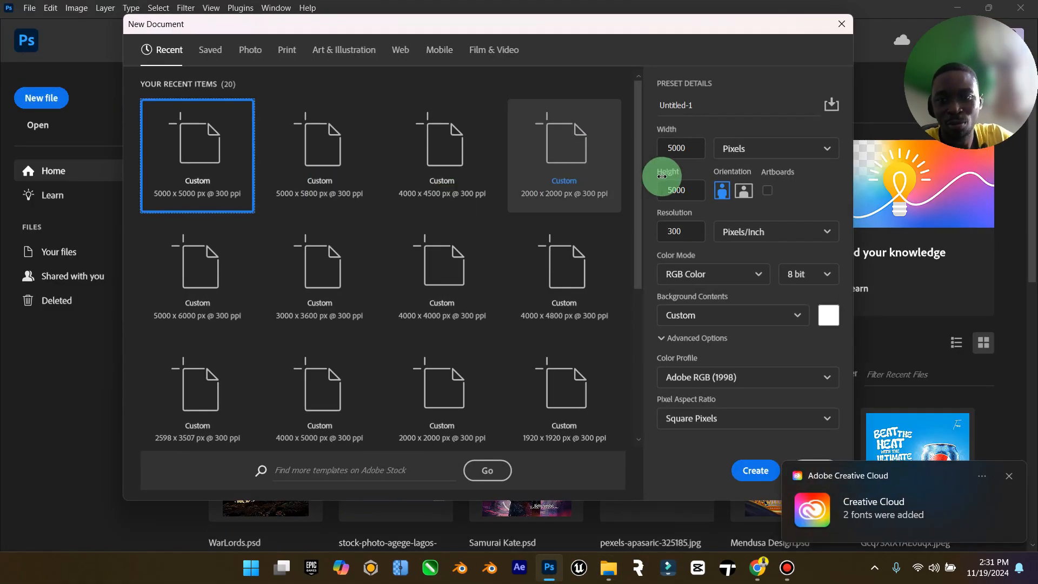
pyautogui.moveTo(696, 97); pyautogui.dragTo(638, 109)
pyautogui.press('capslock')
pyautogui.write('Pr')
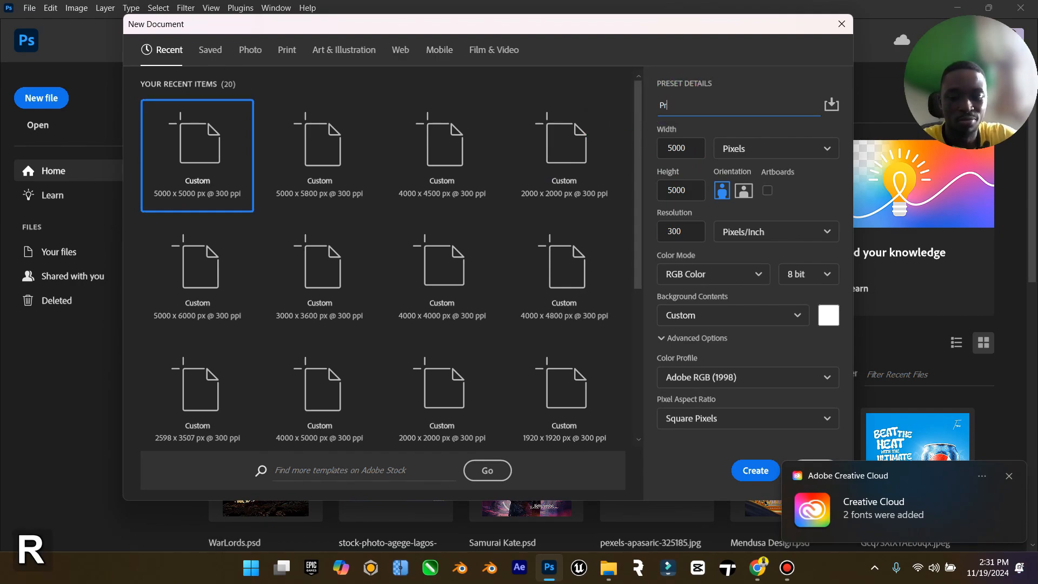
pyautogui.write('ingles')
pyautogui.press('capslock')
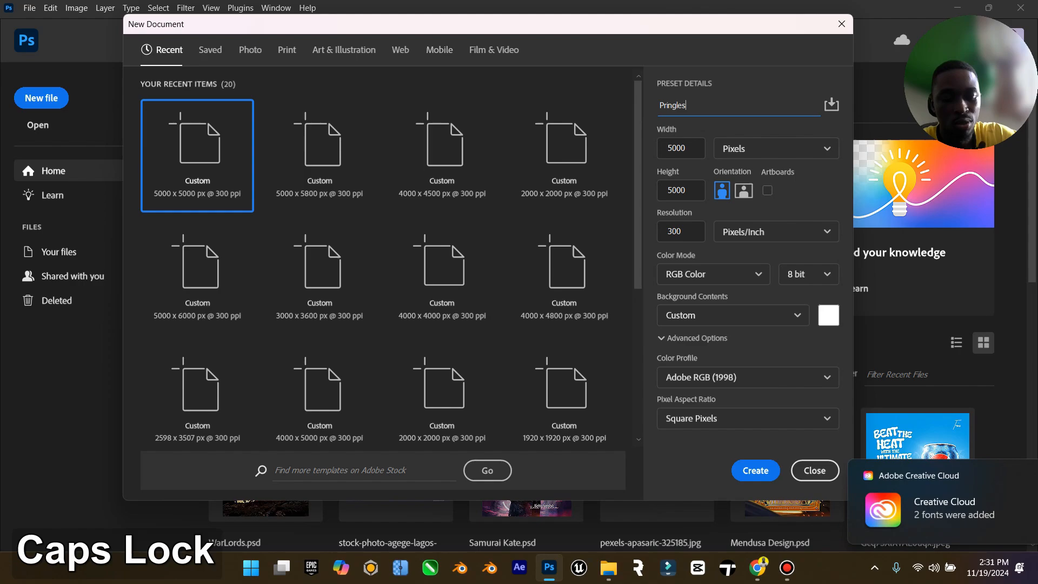
pyautogui.write('C')
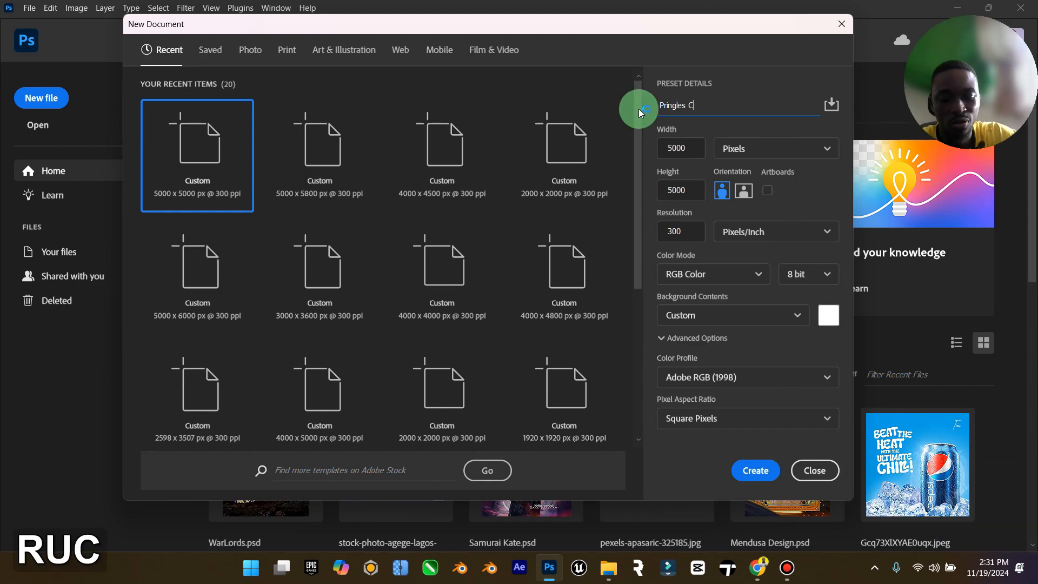
pyautogui.write('rucnch')
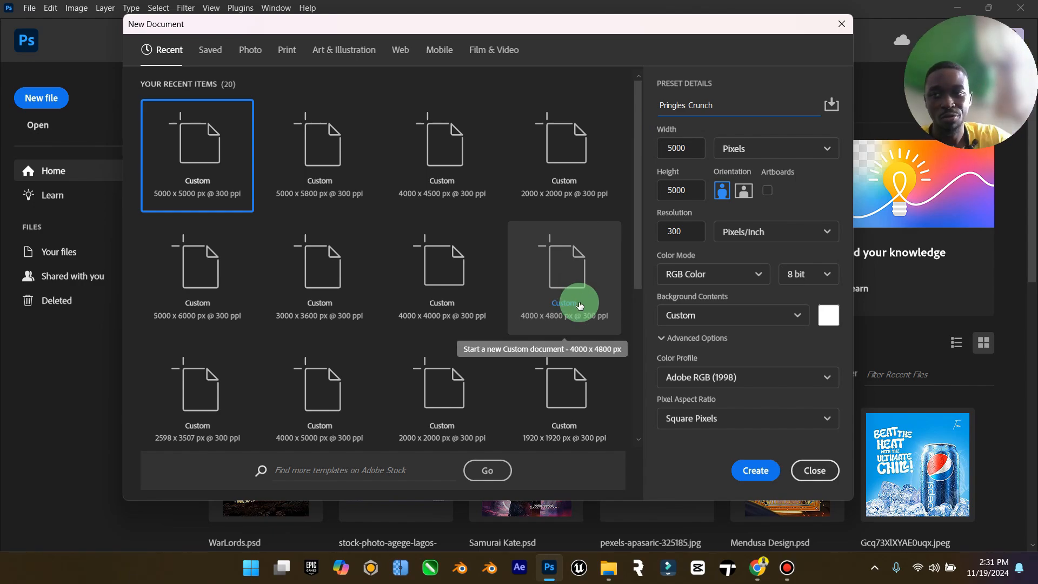
pyautogui.click(755, 471)
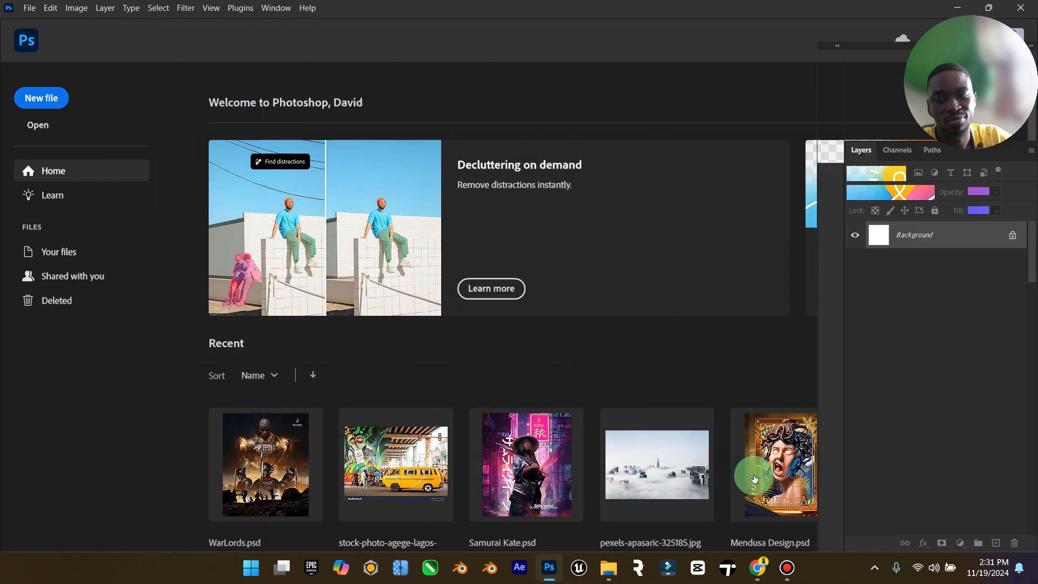
# Place the Pringles logo file pngwing.com (2) from the Downloads folder into the Pringles Crunch document at its default size.
pyautogui.click(35, 246)
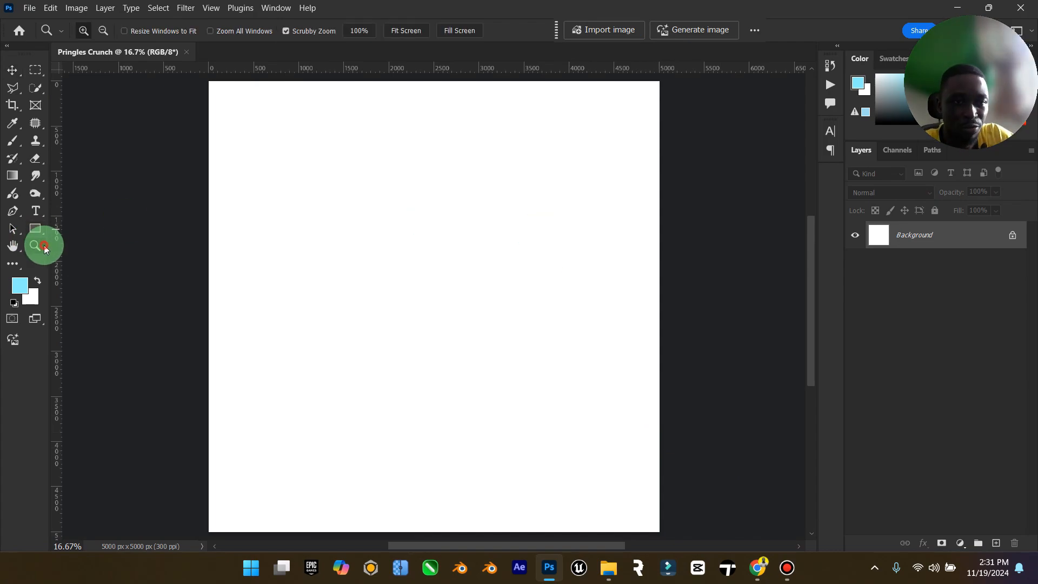
pyautogui.moveTo(391, 266); pyautogui.dragTo(377, 270)
pyautogui.click(12, 70)
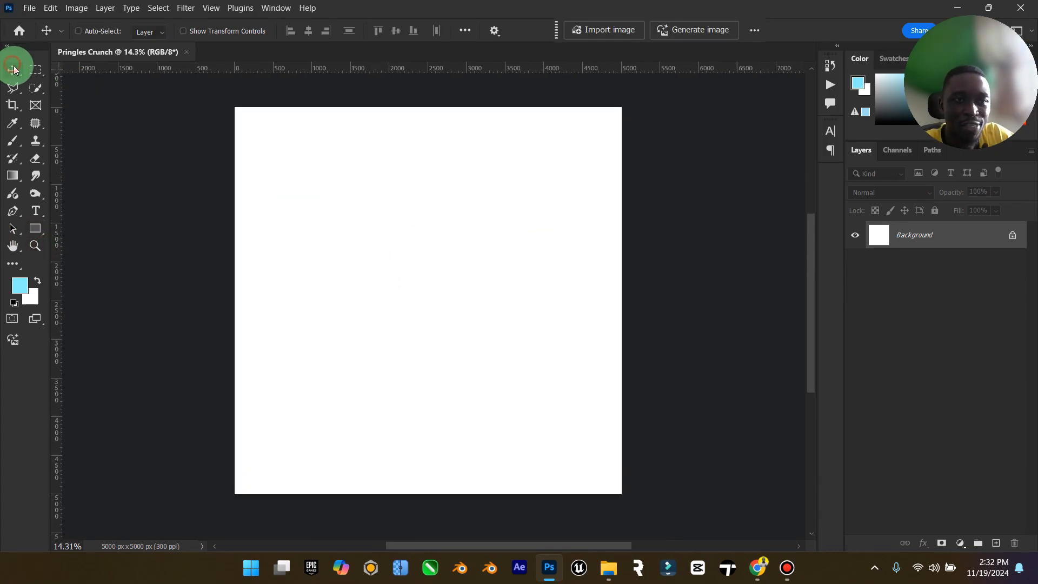
pyautogui.click(610, 567)
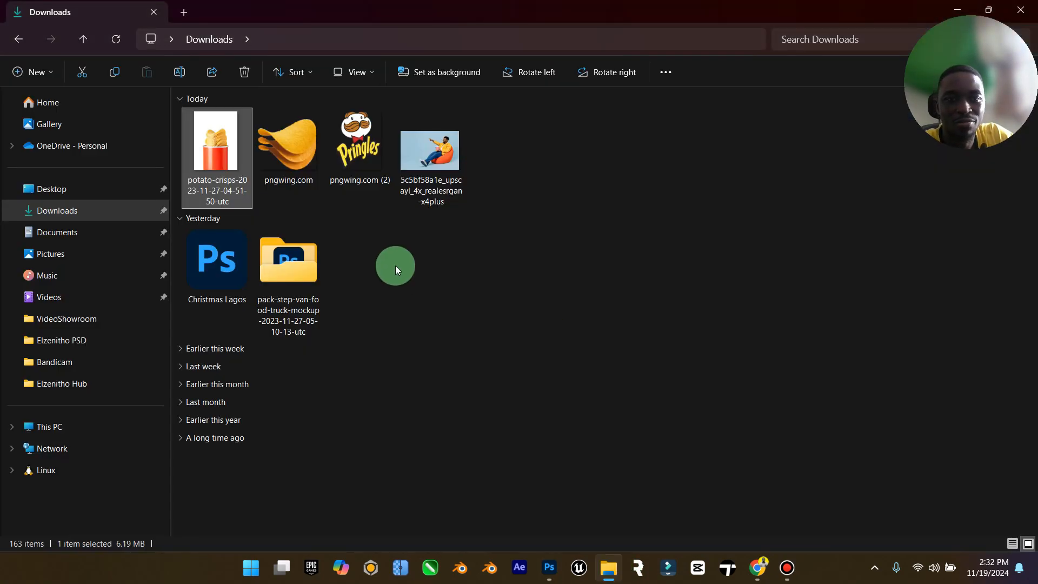
pyautogui.click(356, 152)
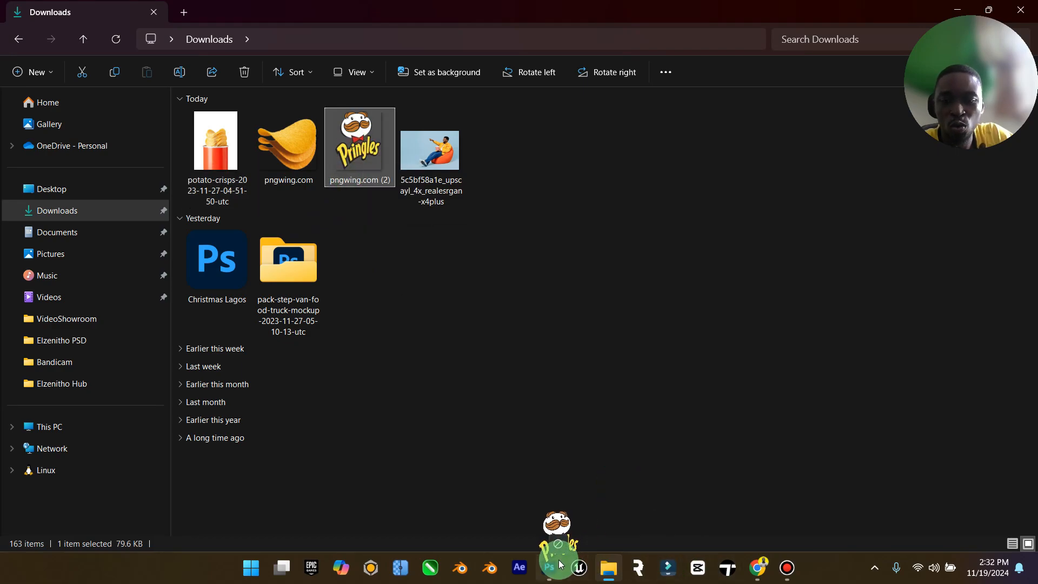
pyautogui.moveTo(559, 564); pyautogui.dragTo(440, 398)
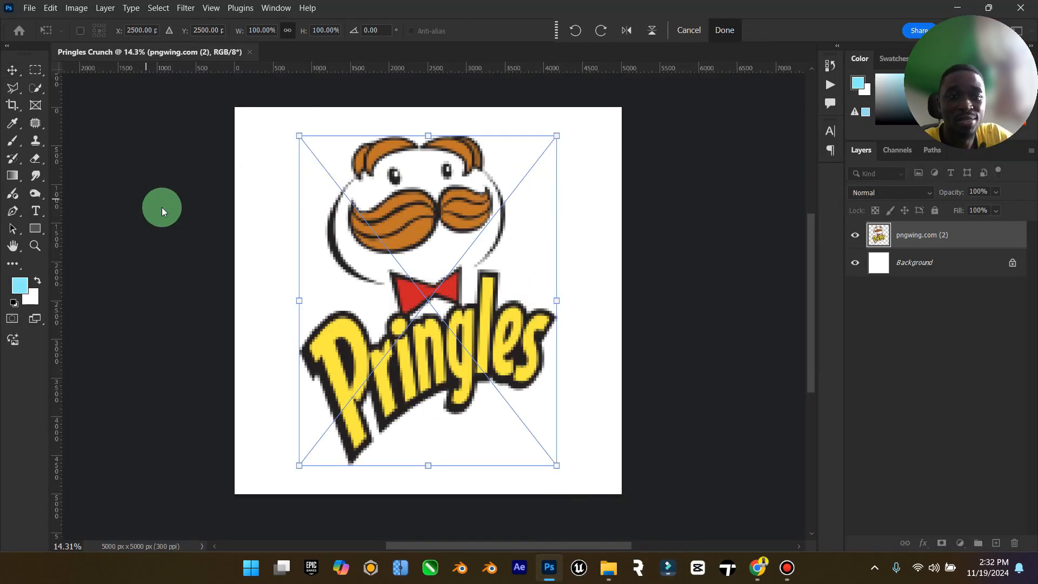
pyautogui.click(13, 72)
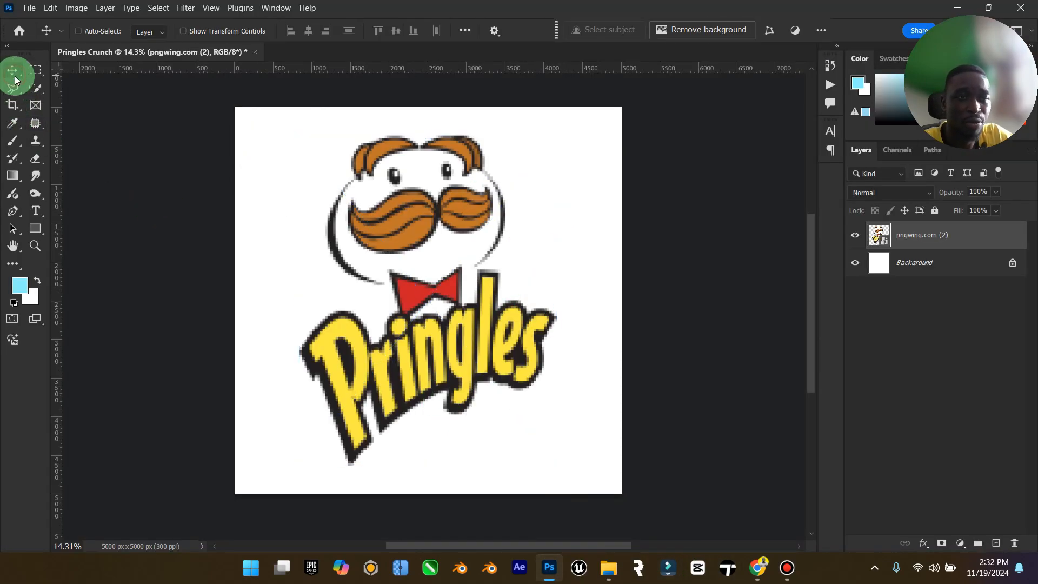
# Sample the red of the logo's bow tie as the foreground color and swap it to the background color.
pyautogui.click(25, 284)
pyautogui.click(449, 281)
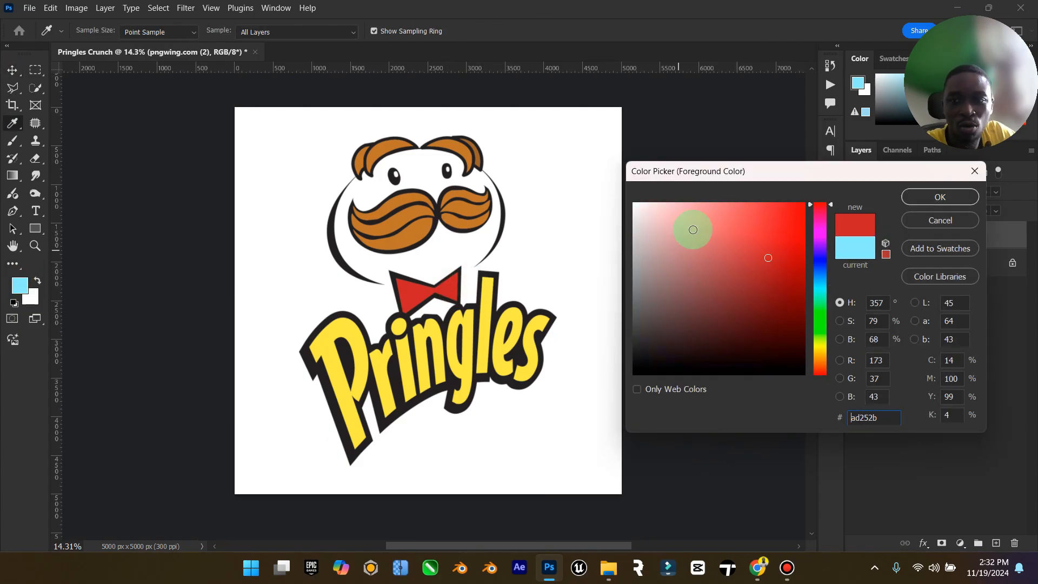
pyautogui.click(921, 199)
pyautogui.click(37, 280)
# Set the foreground color to the yellow f9eb55 sampled from the Pringles lettering.
pyautogui.click(22, 286)
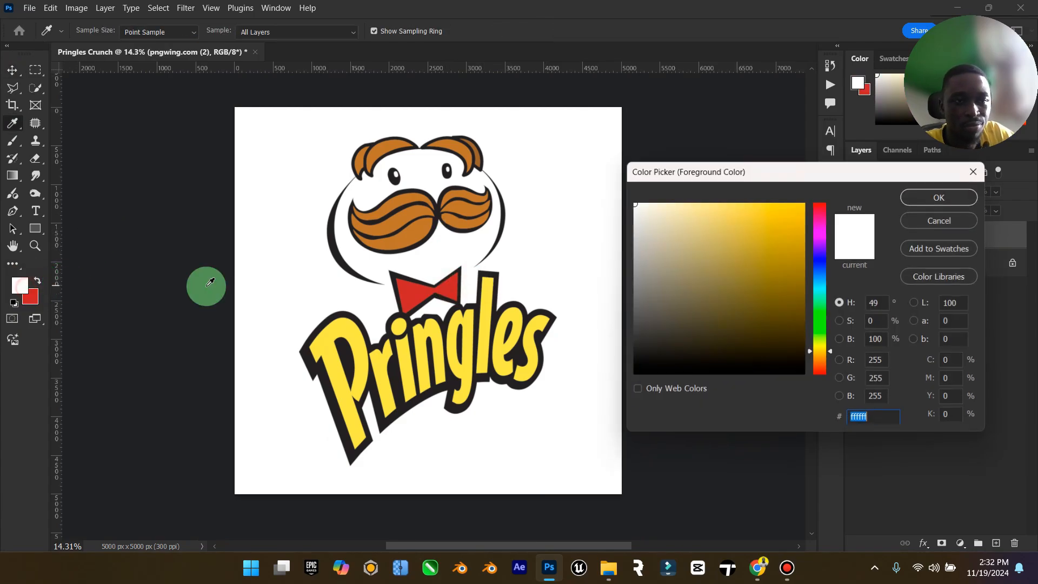
pyautogui.click(435, 332)
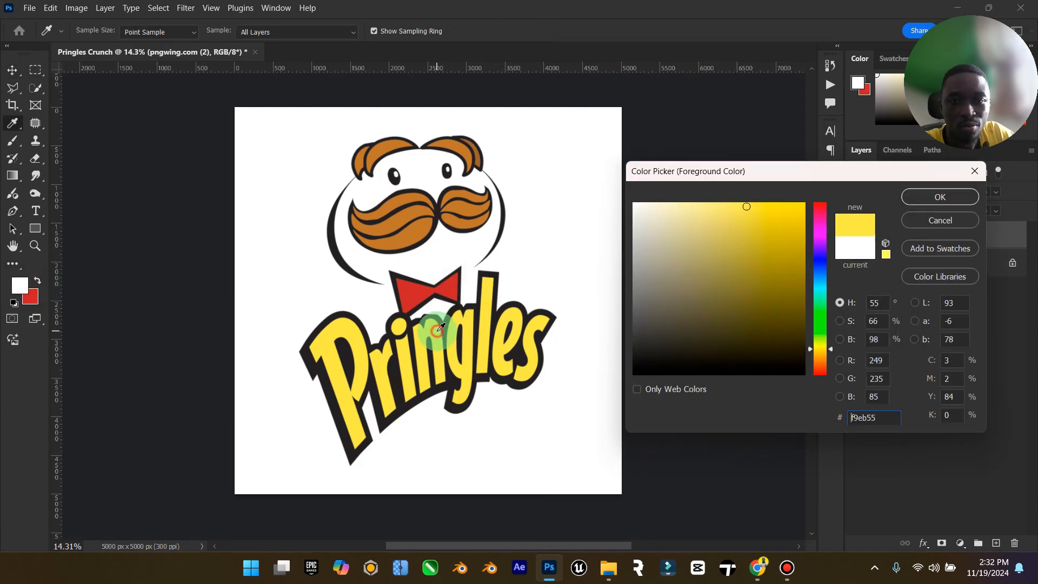
pyautogui.click(921, 199)
pyautogui.press('v')
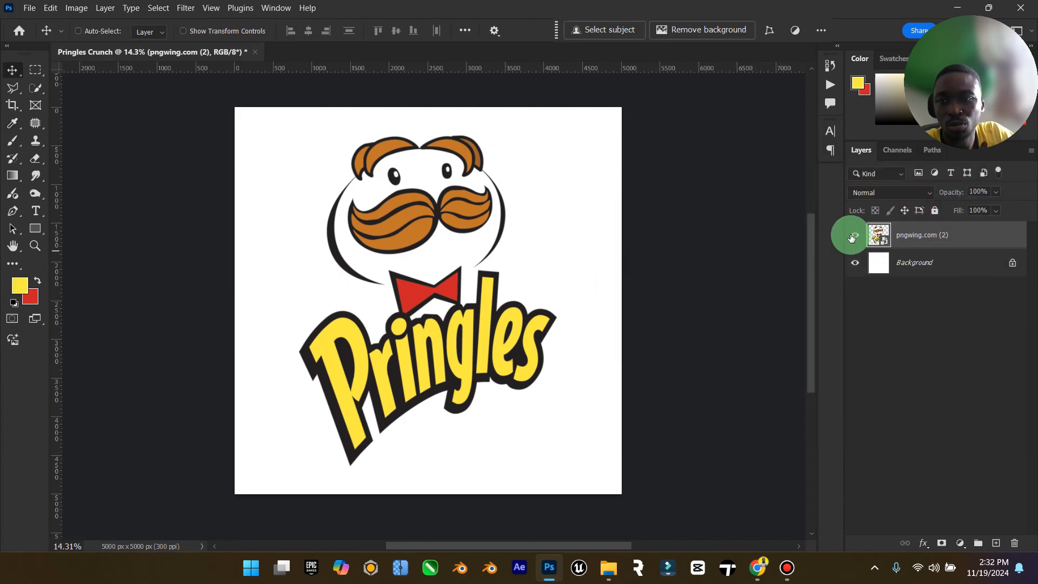
# Hide the logo and unlock the background layer, adding a light yellow solid color fill faef7d above it.
pyautogui.click(853, 238)
pyautogui.click(1013, 262)
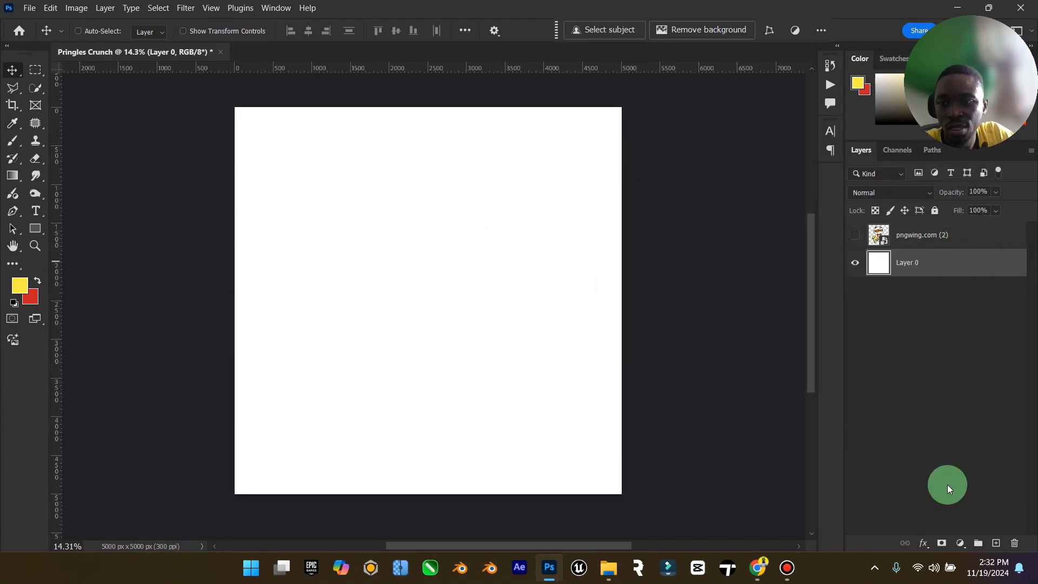
pyautogui.click(963, 543)
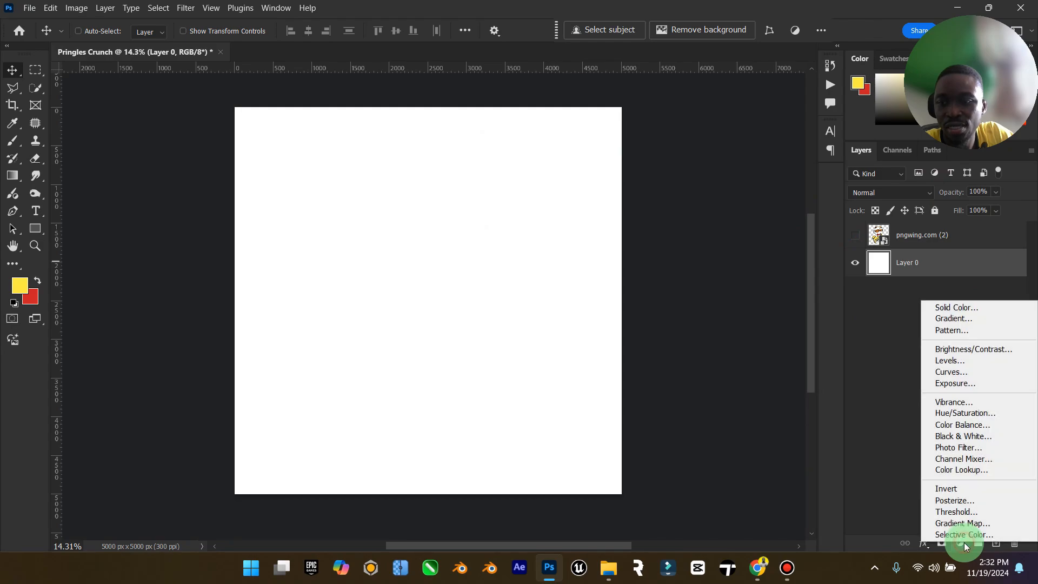
pyautogui.click(976, 309)
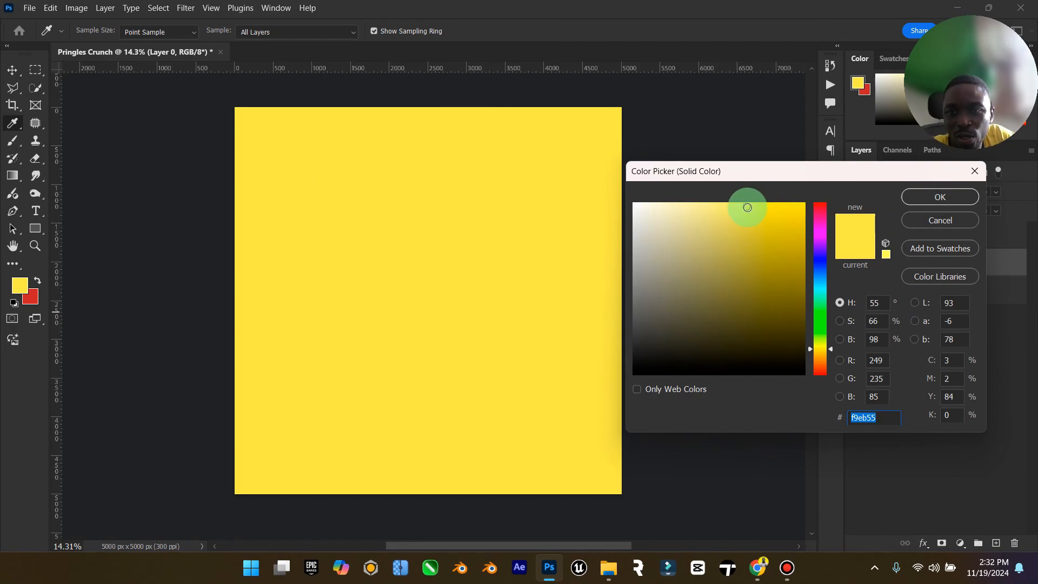
pyautogui.moveTo(745, 205)
pyautogui.mouseDown()
pyautogui.moveTo(703, 202)
pyautogui.moveTo(728, 210)
pyautogui.moveTo(716, 216)
pyautogui.moveTo(730, 208)
pyautogui.moveTo(717, 206)
pyautogui.mouseUp()
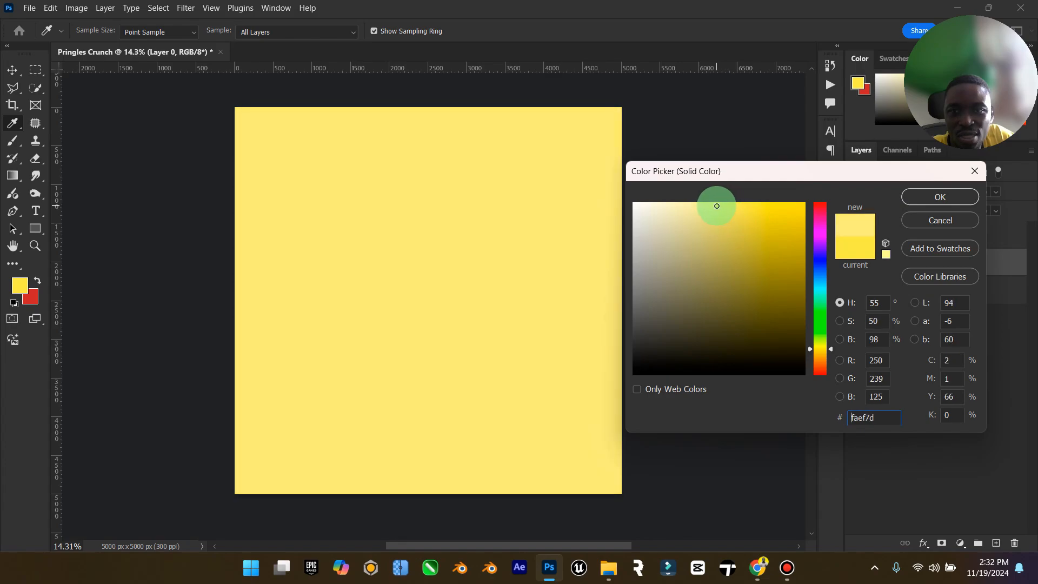
pyautogui.click(954, 196)
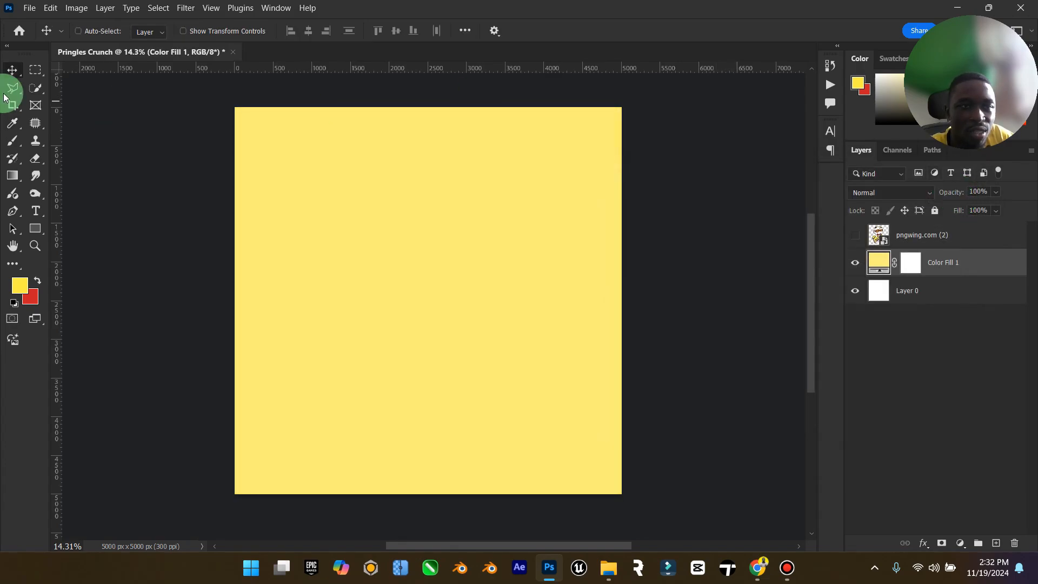
# Open the potato-crisps image from Downloads as its own Photoshop document and run Select Subject on it.
pyautogui.click(606, 566)
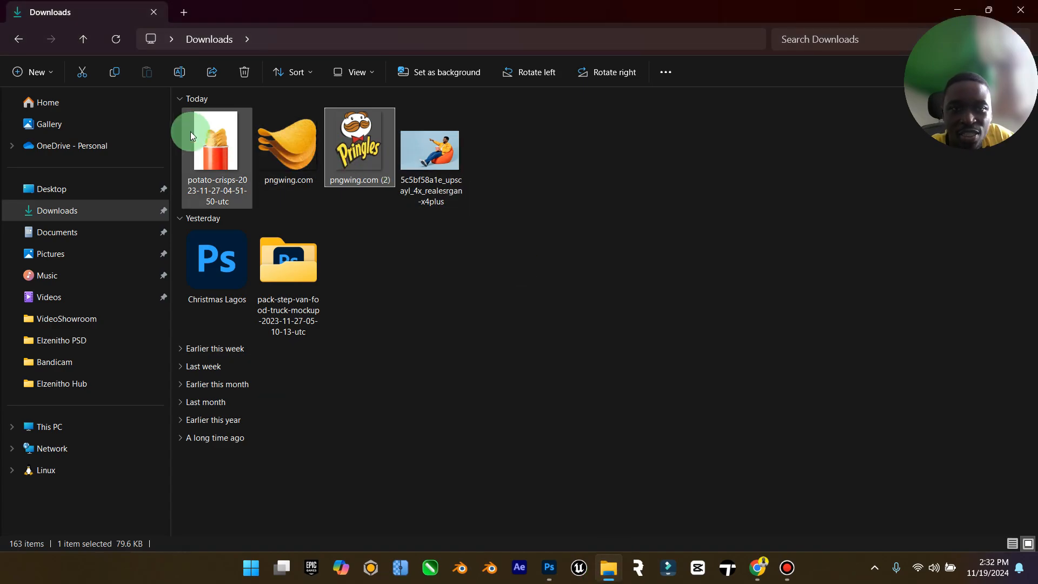
pyautogui.click(229, 140)
pyautogui.rightClick(230, 140)
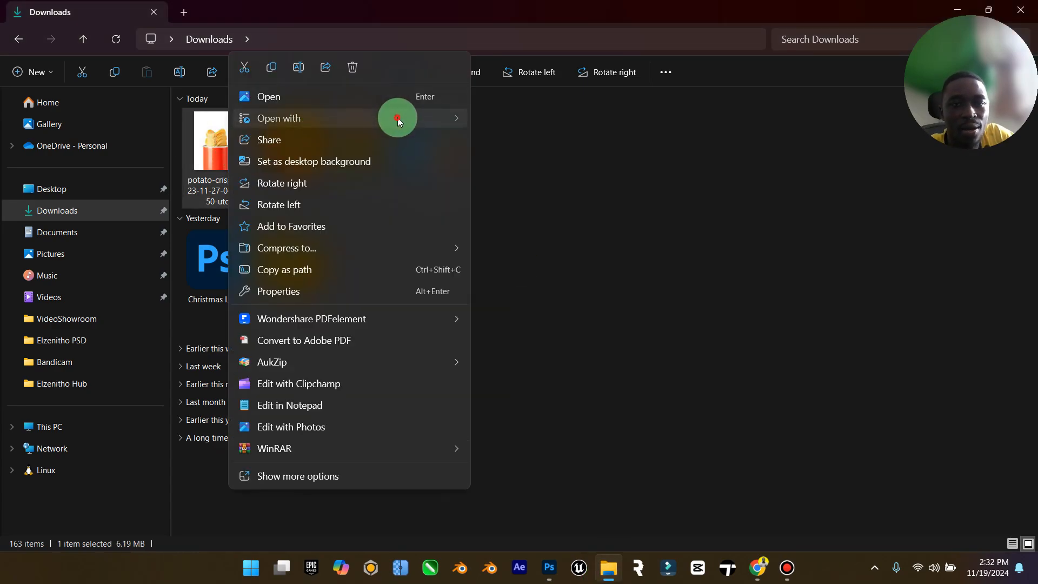
pyautogui.moveTo(398, 115)
pyautogui.click(538, 142)
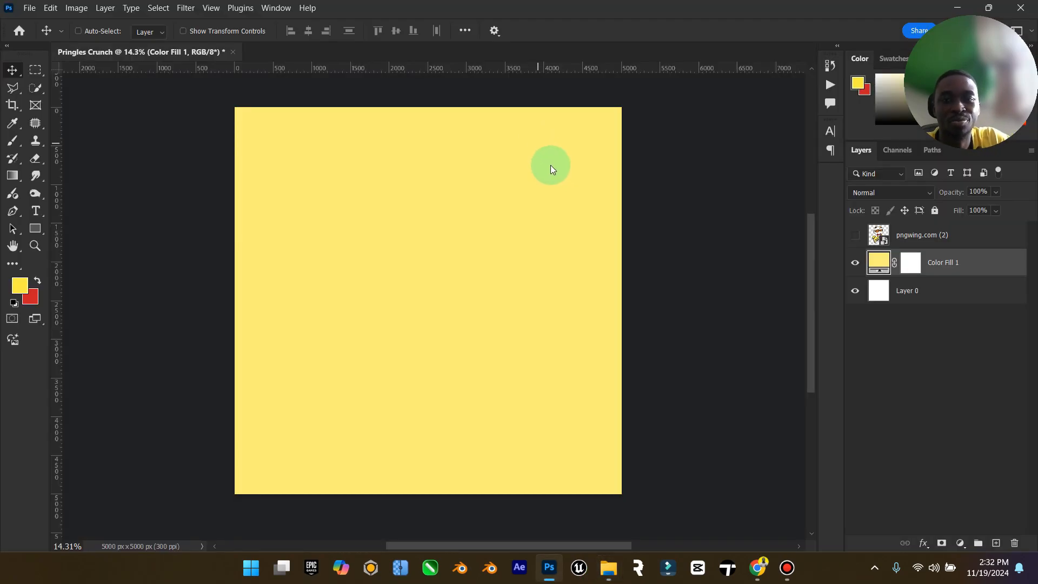
pyautogui.click(619, 40)
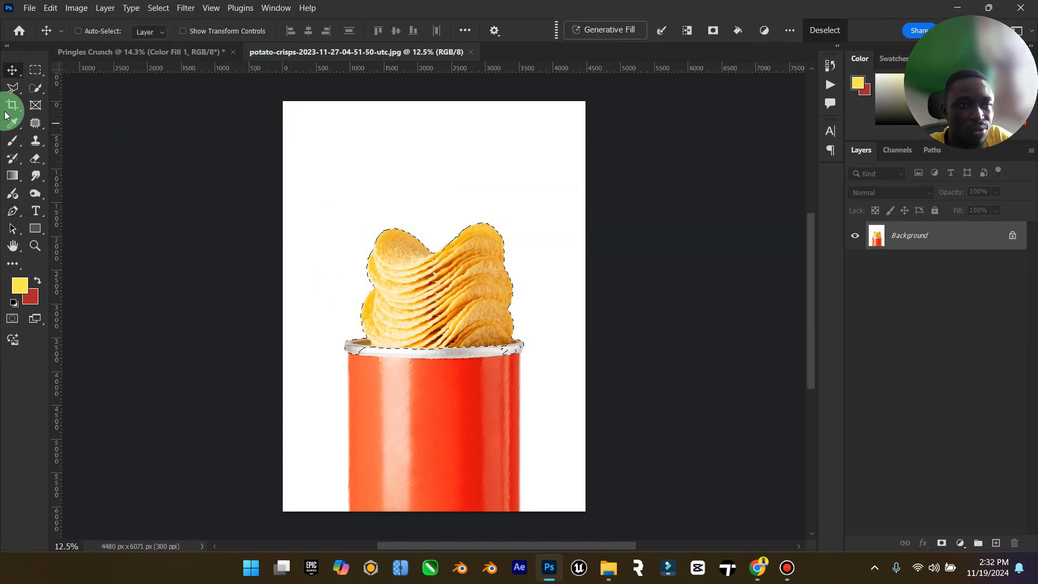
# Add the red can body and the upper edge of the chips to the selection with the Polygonal Lasso.
pyautogui.click(13, 88)
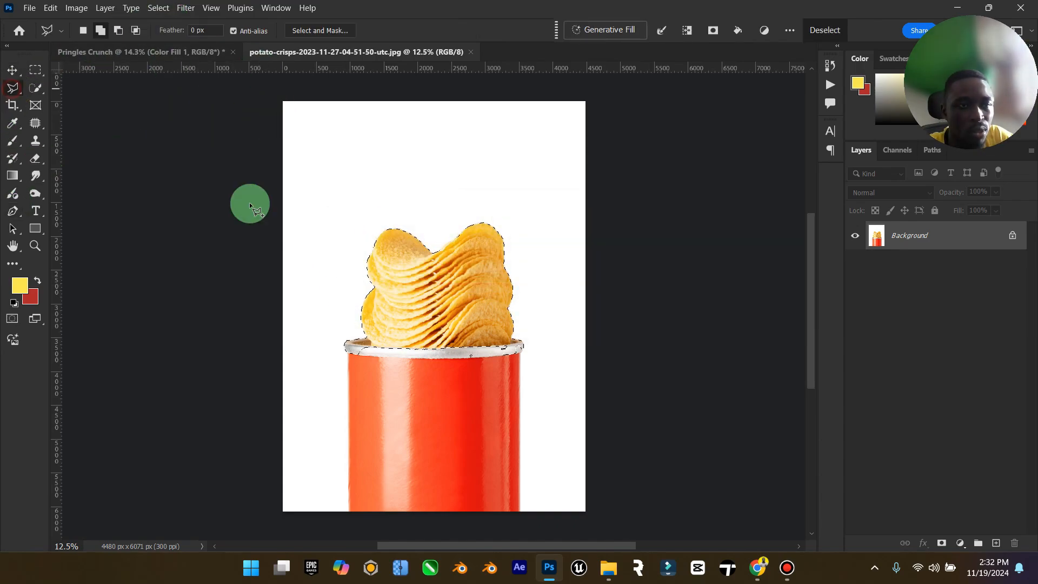
pyautogui.click(347, 352)
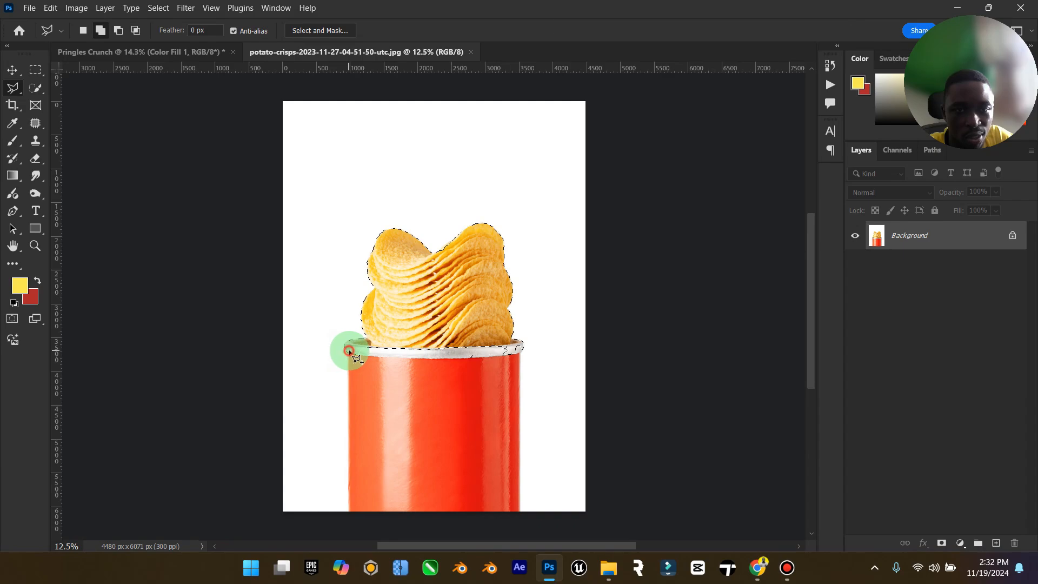
pyautogui.click(349, 529)
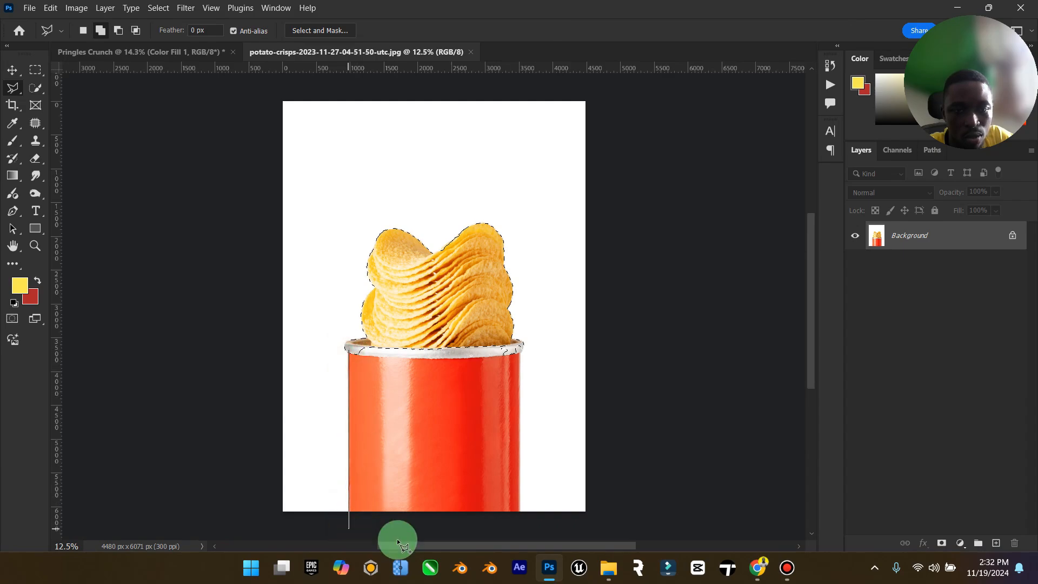
pyautogui.click(520, 517)
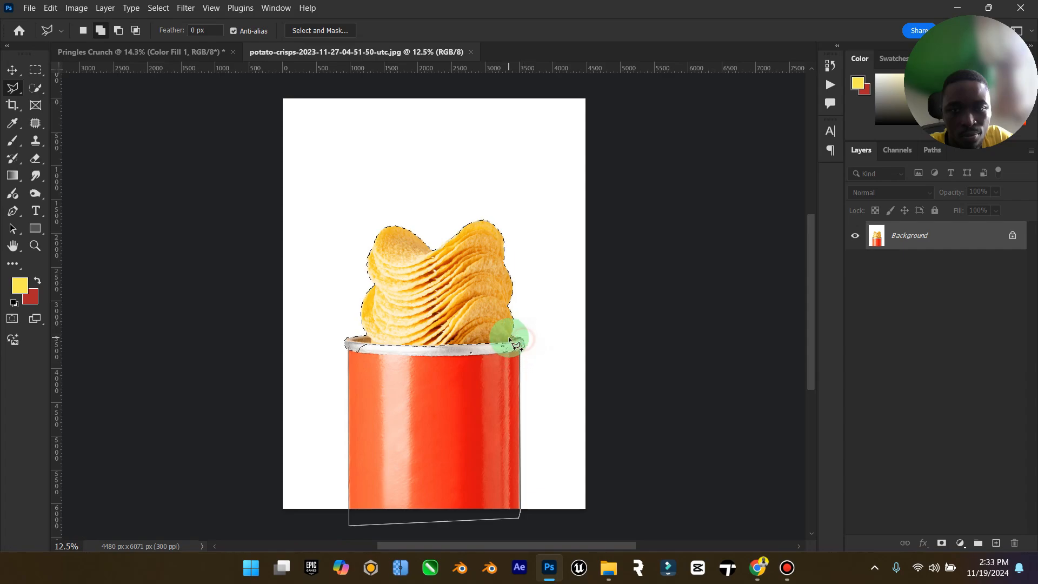
pyautogui.click(411, 326)
pyautogui.click(346, 346)
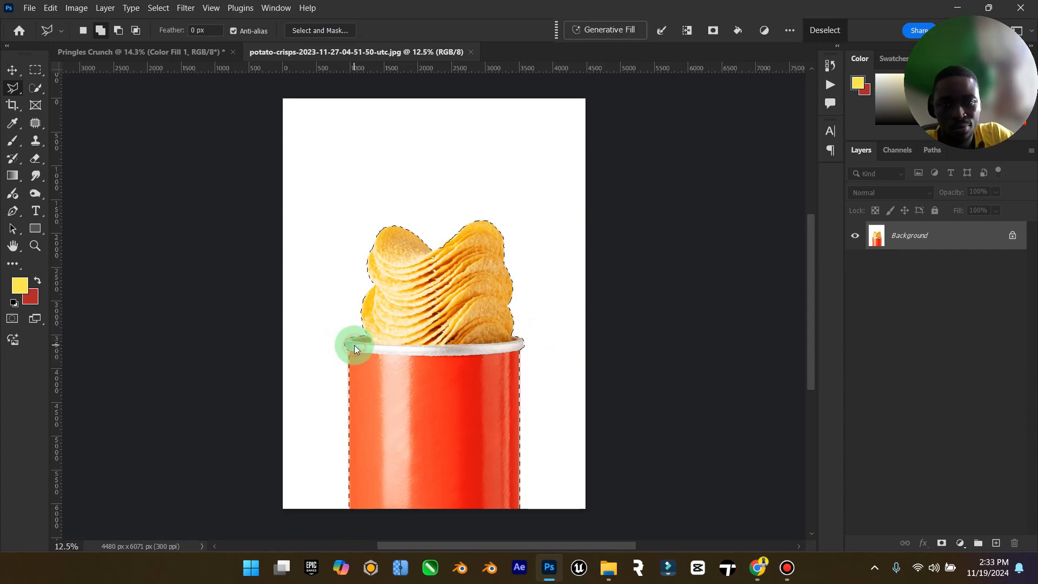
pyautogui.click(430, 257)
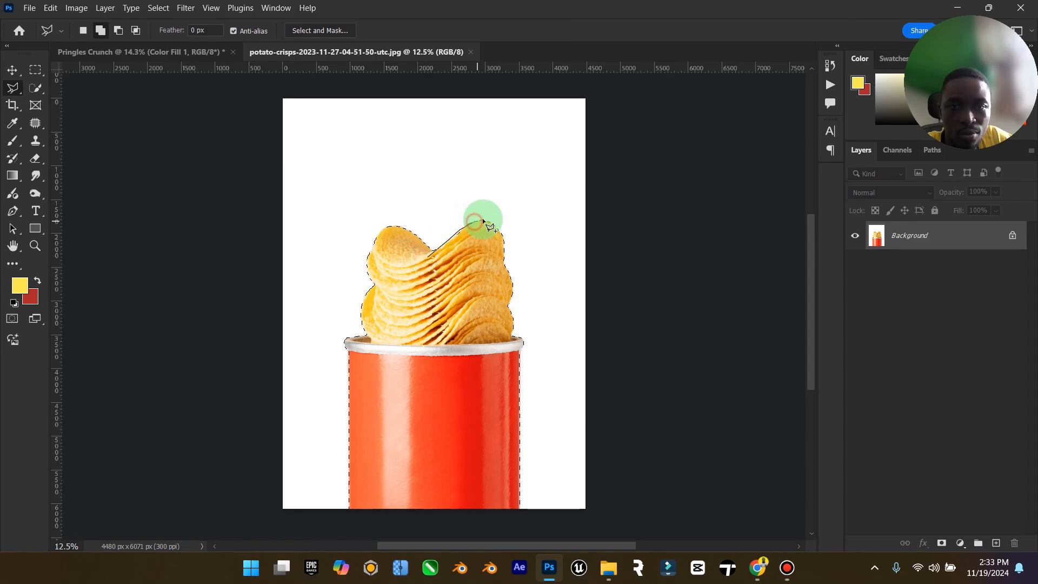
pyautogui.click(498, 232)
pyautogui.click(443, 248)
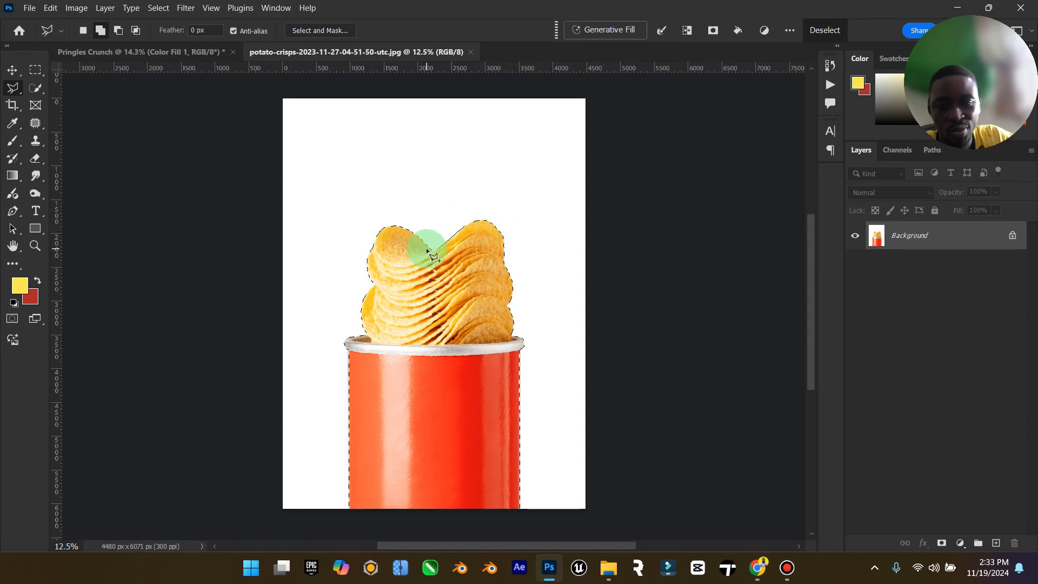
# Copy the selected chips and can onto a new layer and hide the original background layer.
pyautogui.hotkey('ctrl', 'j')
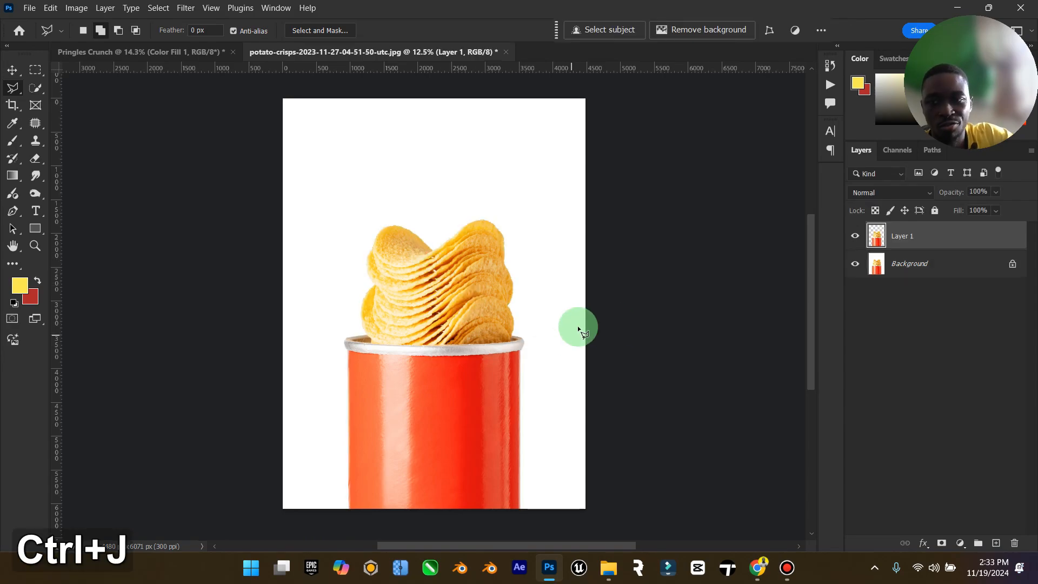
pyautogui.click(860, 265)
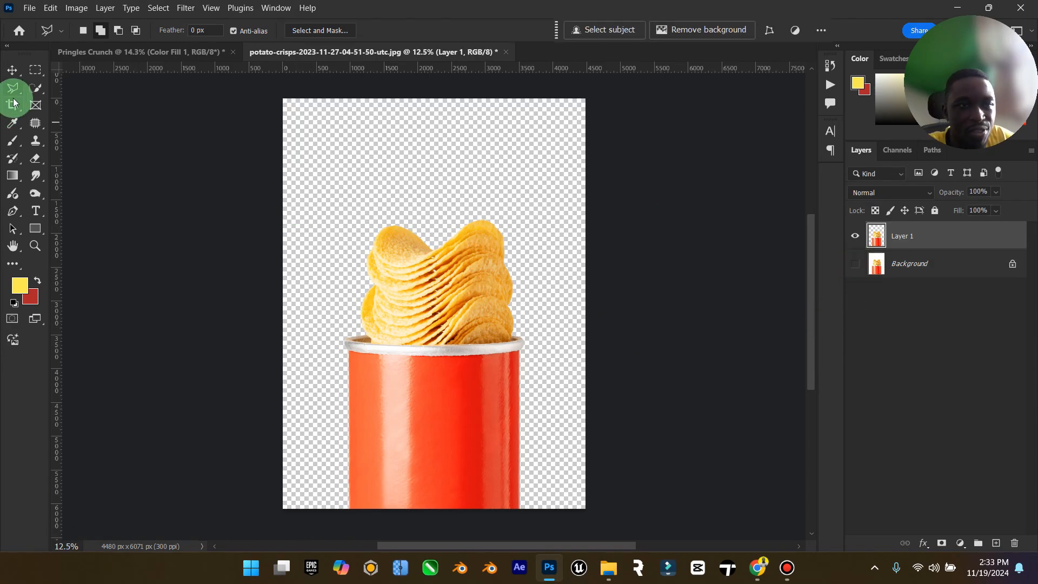
# Bring the cut-out chips and can into the Pringles Crunch document, place them at the canvas's lower centre, and turn on CMYK proof colors.
pyautogui.click(12, 70)
pyautogui.moveTo(341, 128); pyautogui.dragTo(389, 220)
pyautogui.click(586, 241)
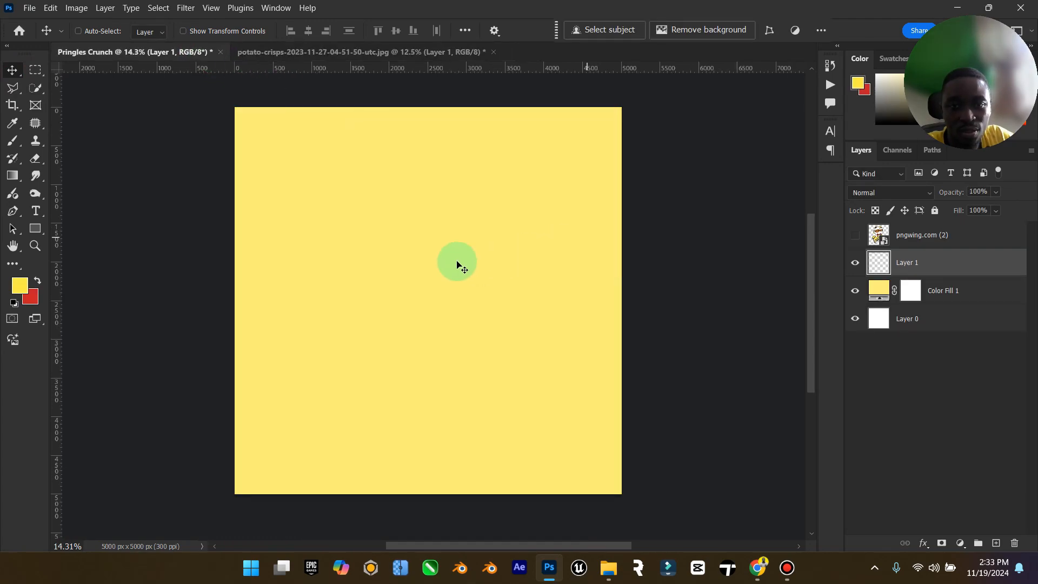
pyautogui.moveTo(457, 265); pyautogui.dragTo(475, 330)
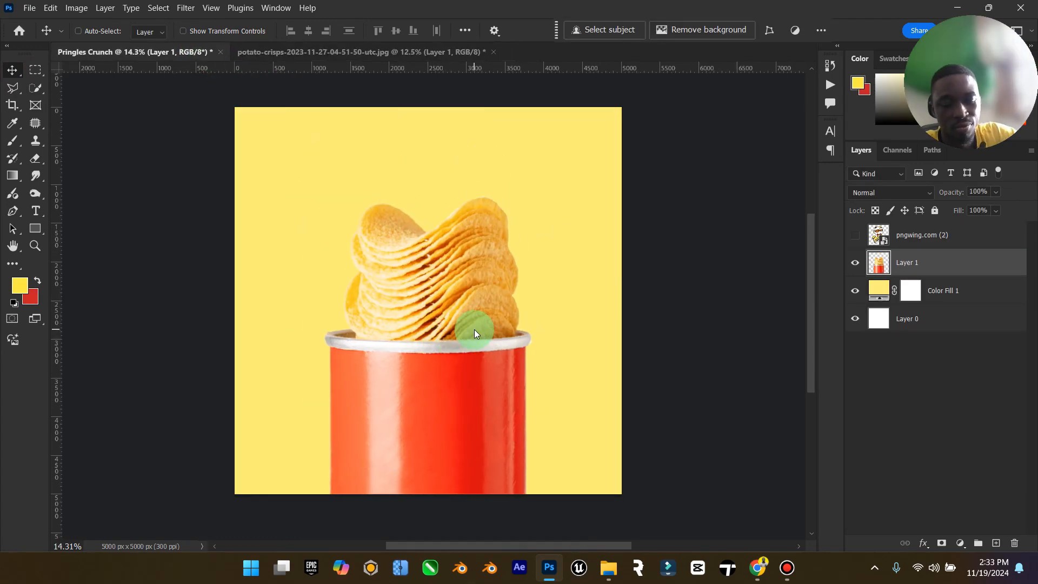
pyautogui.hotkey('ctrl', 'y')
# Scale the chips can down with Free Transform and shift it slightly lower at the bottom of the canvas.
pyautogui.hotkey('ctrl', 't')
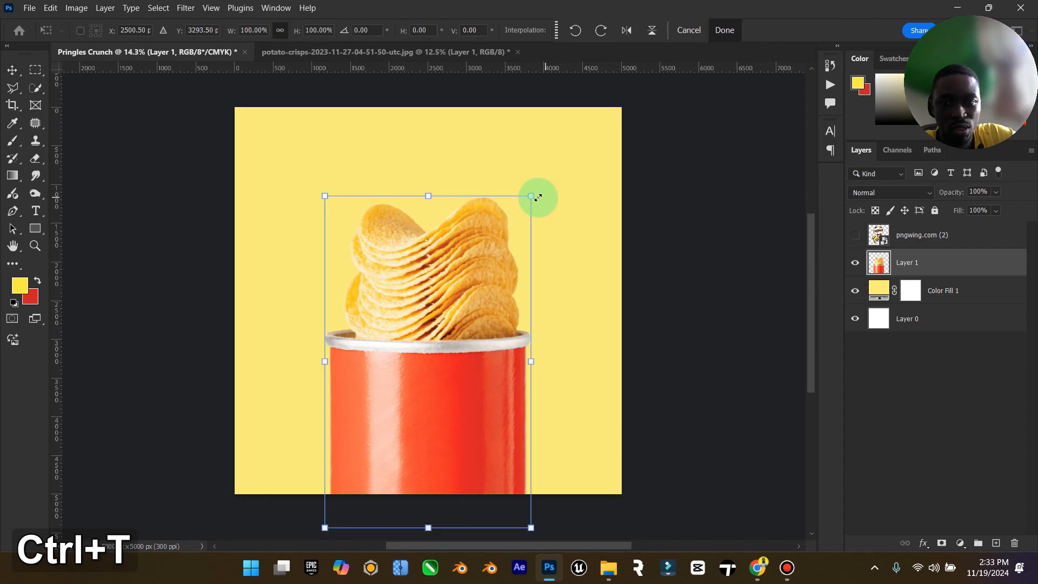
pyautogui.moveTo(538, 198); pyautogui.dragTo(480, 268)
pyautogui.click(731, 31)
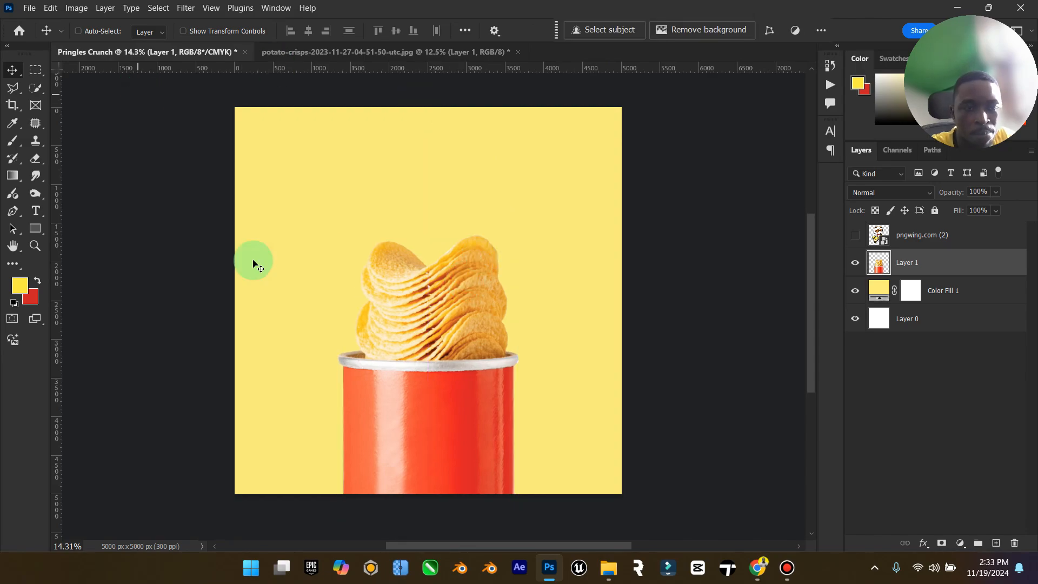
pyautogui.moveTo(394, 271); pyautogui.dragTo(395, 275)
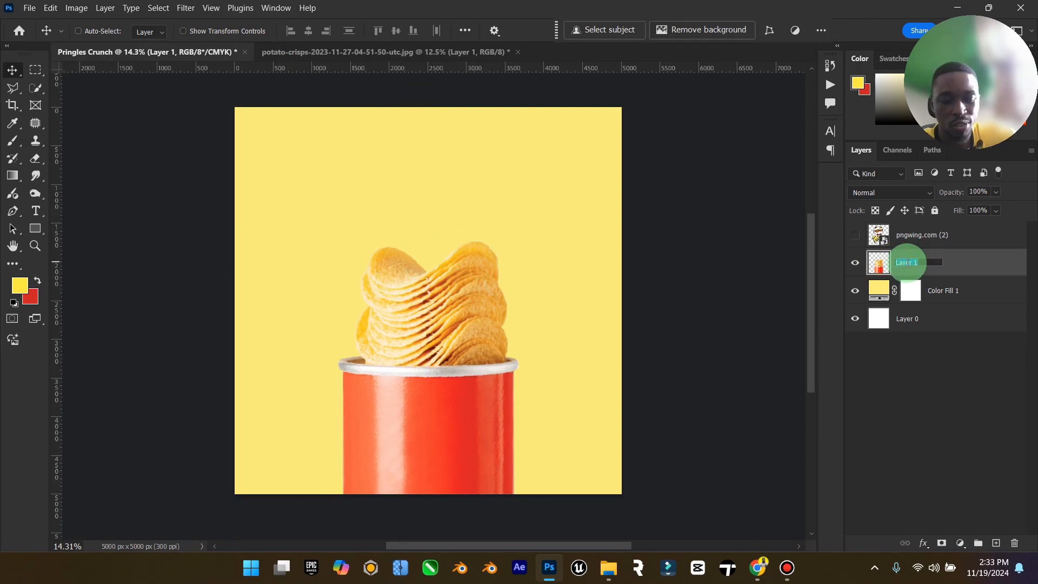
# Rename the can layer as Case, then duplicate it and hide the original Case layer.
pyautogui.write('Case')
pyautogui.press('Return')
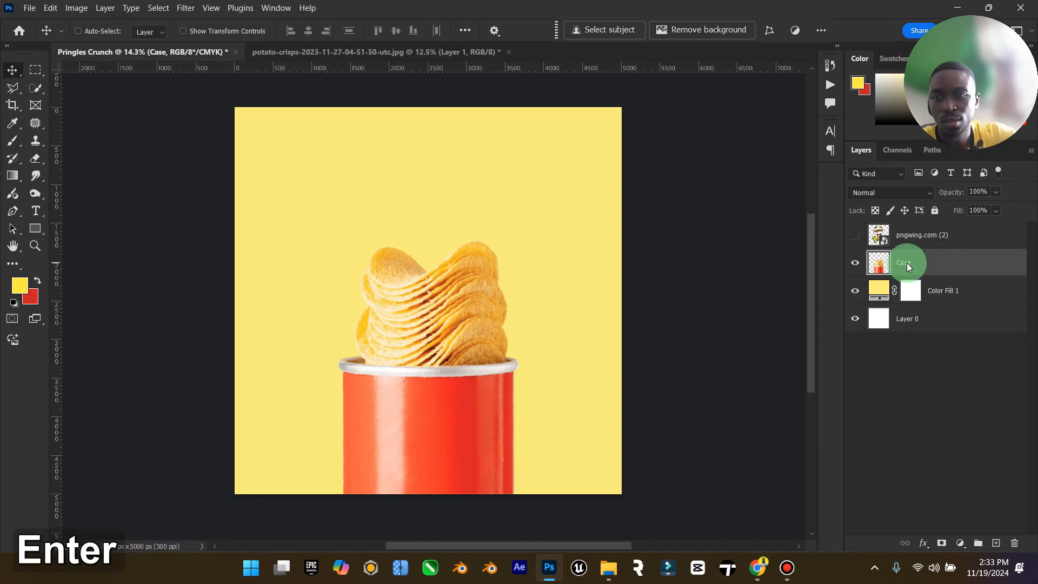
pyautogui.hotkey('ctrl', 'j')
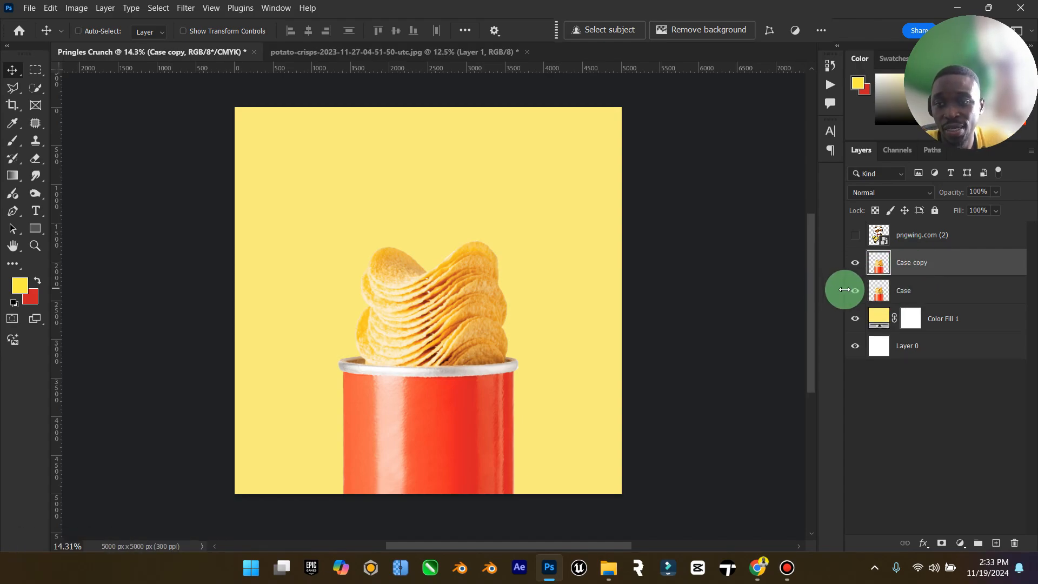
pyautogui.click(855, 290)
# Outline the chips above the can's rim with the Polygonal Lasso on the Case copy layer, delete them and deselect.
pyautogui.click(12, 88)
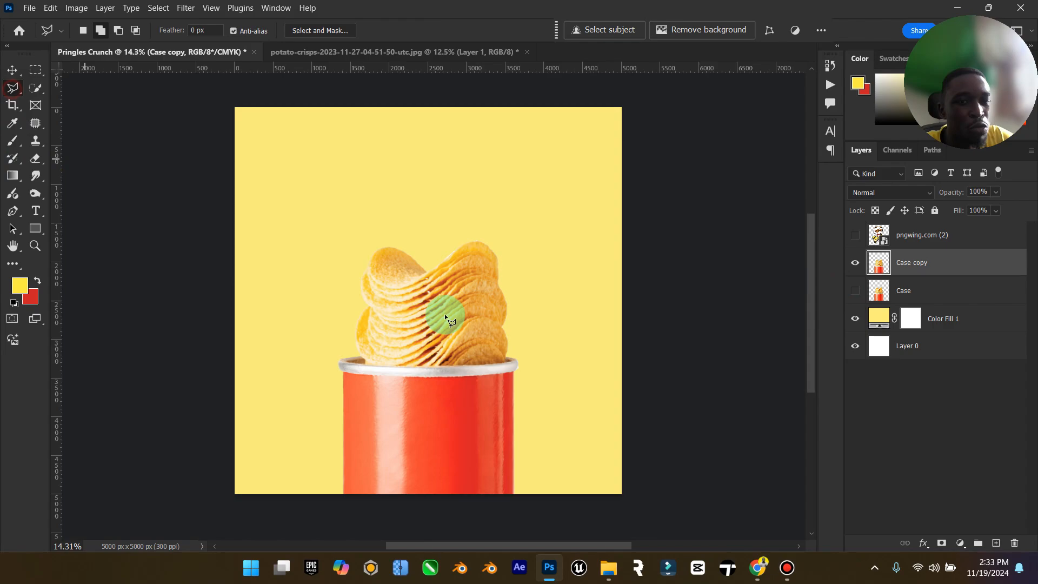
pyautogui.click(361, 362)
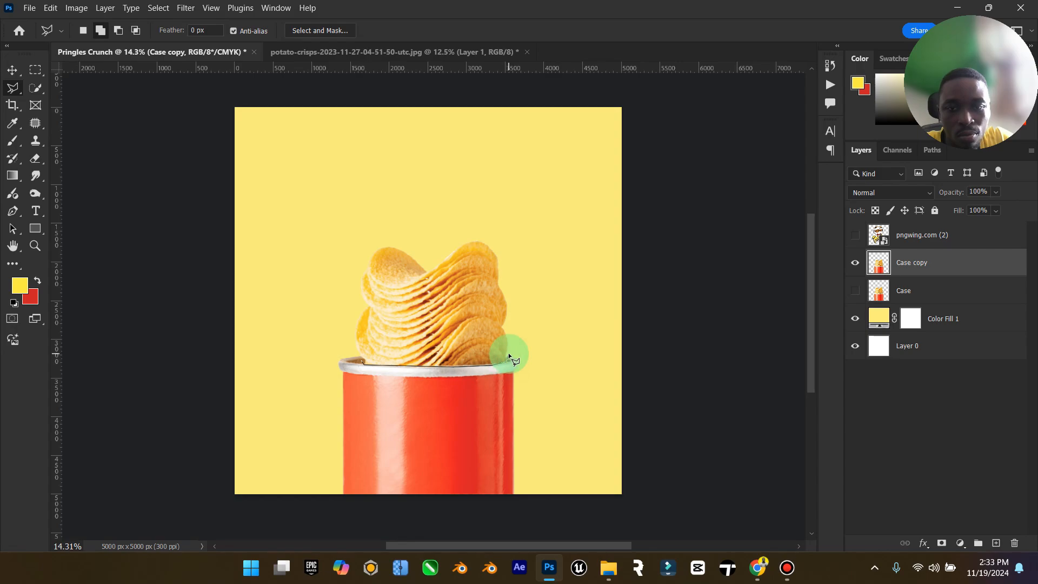
pyautogui.click(522, 302)
pyautogui.click(520, 225)
pyautogui.click(418, 208)
pyautogui.click(331, 233)
pyautogui.click(351, 321)
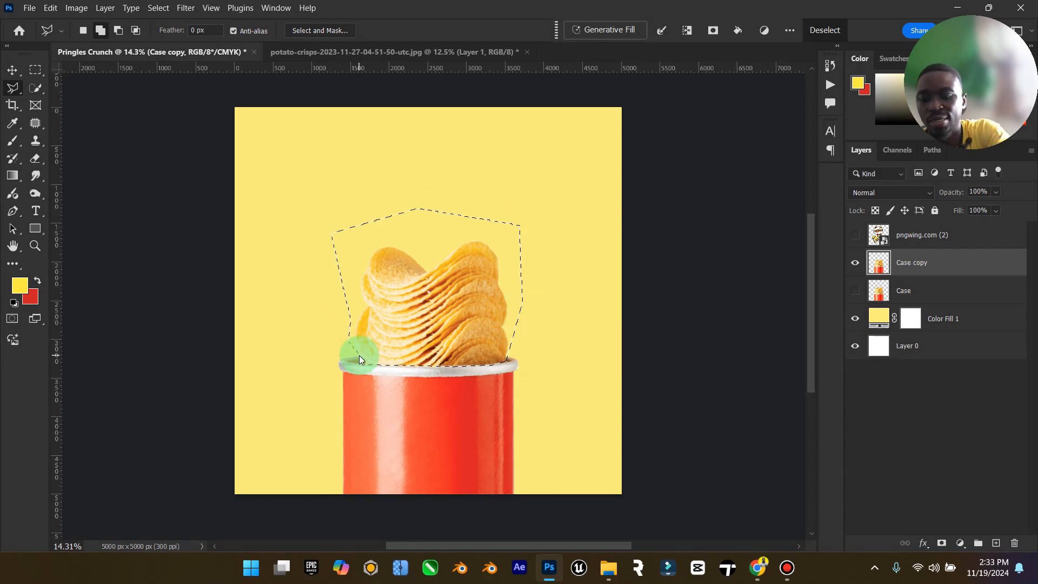
pyautogui.press('Delete')
pyautogui.rightClick(441, 239)
pyautogui.click(484, 255)
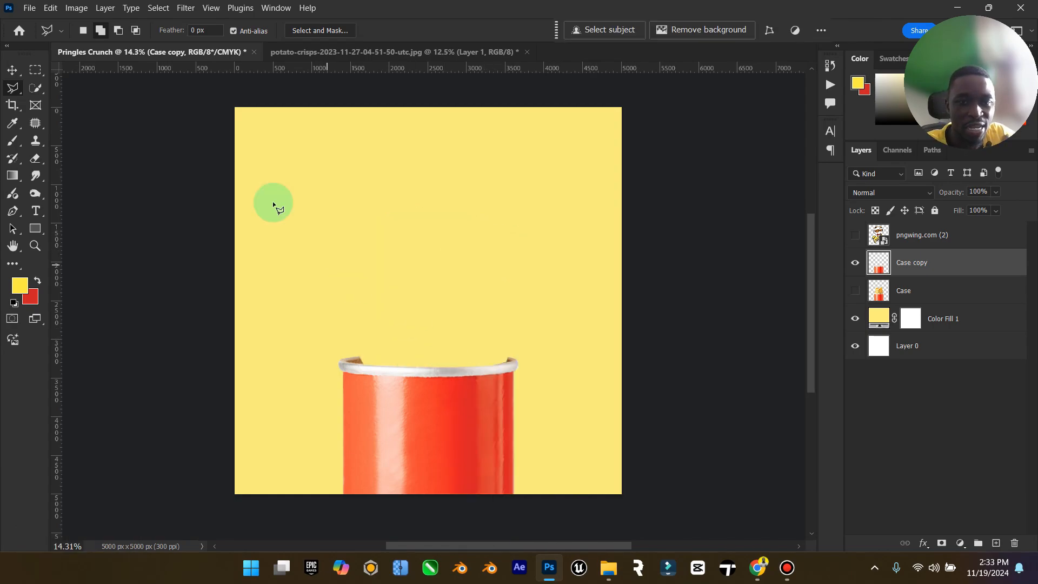
# Show the original Case layer to compare it with the emptied can, and hide it again.
pyautogui.click(13, 75)
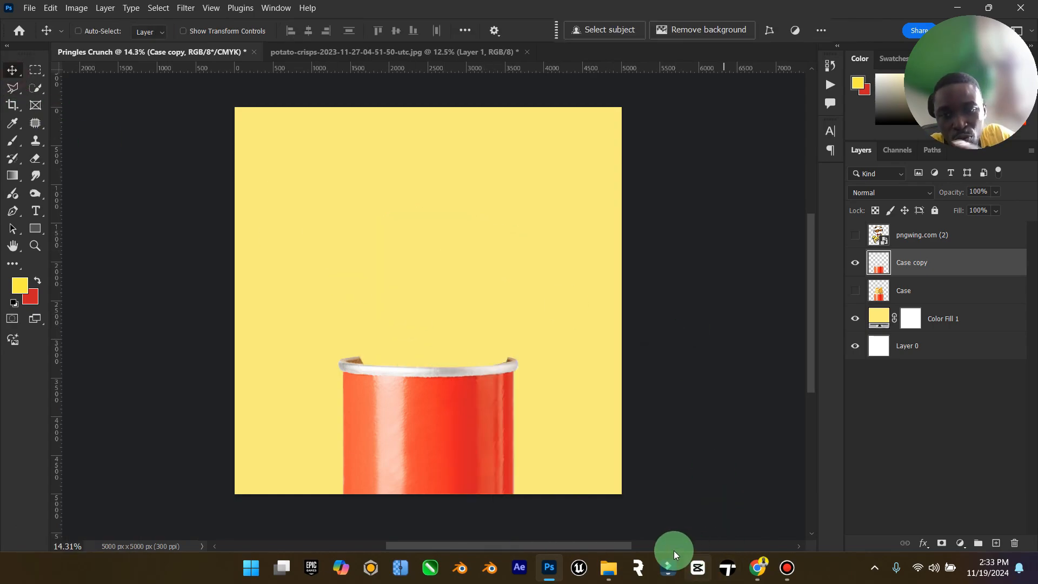
pyautogui.click(855, 290)
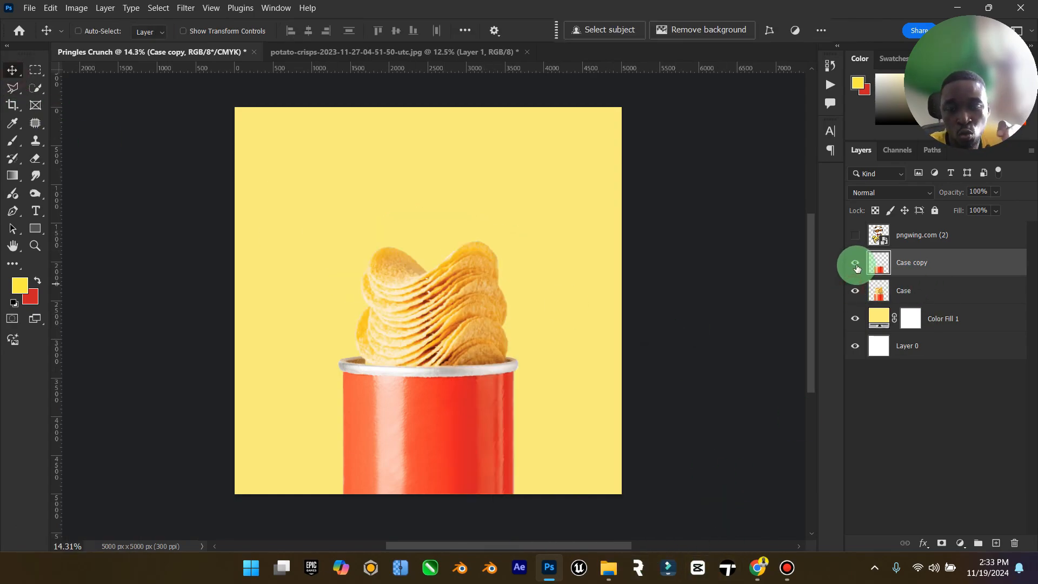
pyautogui.click(855, 291)
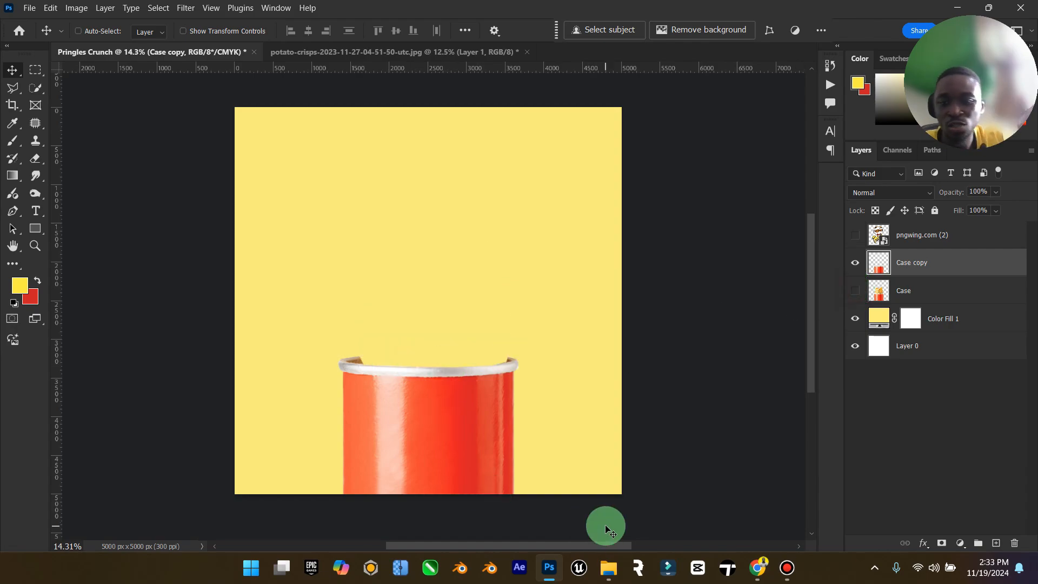
# Switch to Upscayl, load the pngwing.com chips image from Downloads and upscale it to 2940x2536.
pyautogui.click(608, 568)
pyautogui.click(293, 135)
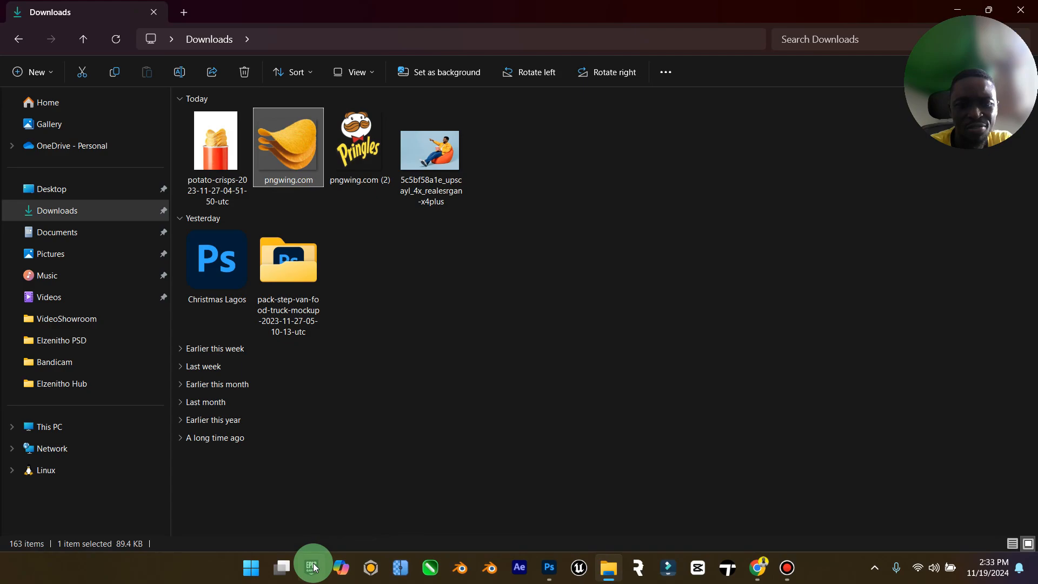
pyautogui.click(400, 568)
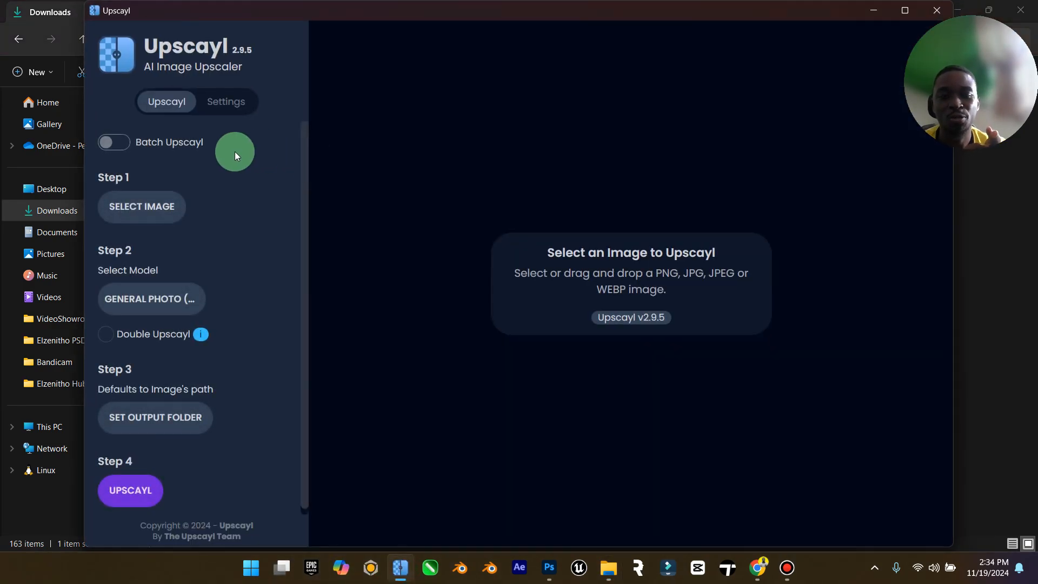
pyautogui.click(167, 204)
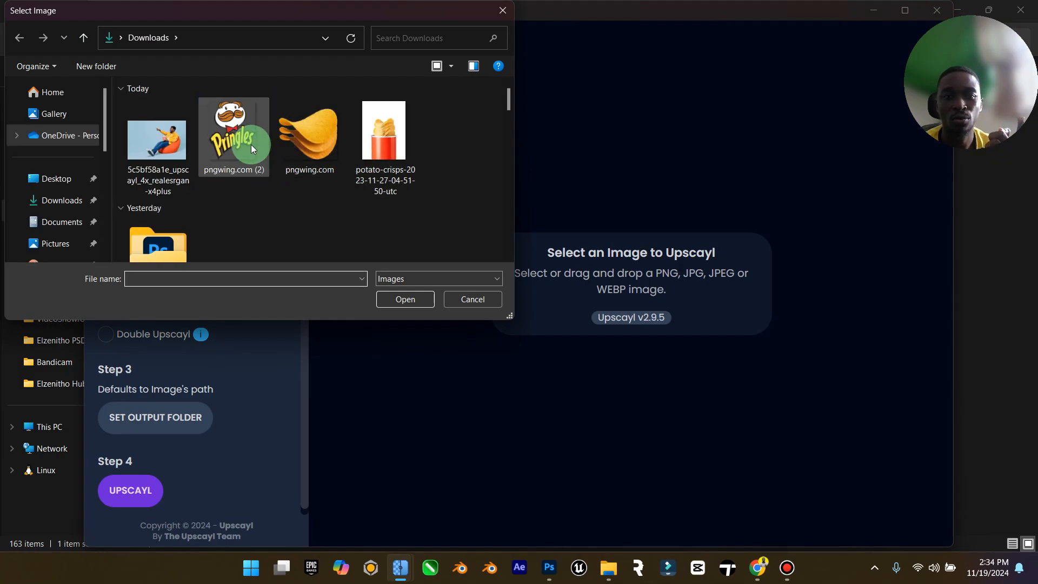
pyautogui.click(310, 137)
pyautogui.click(414, 302)
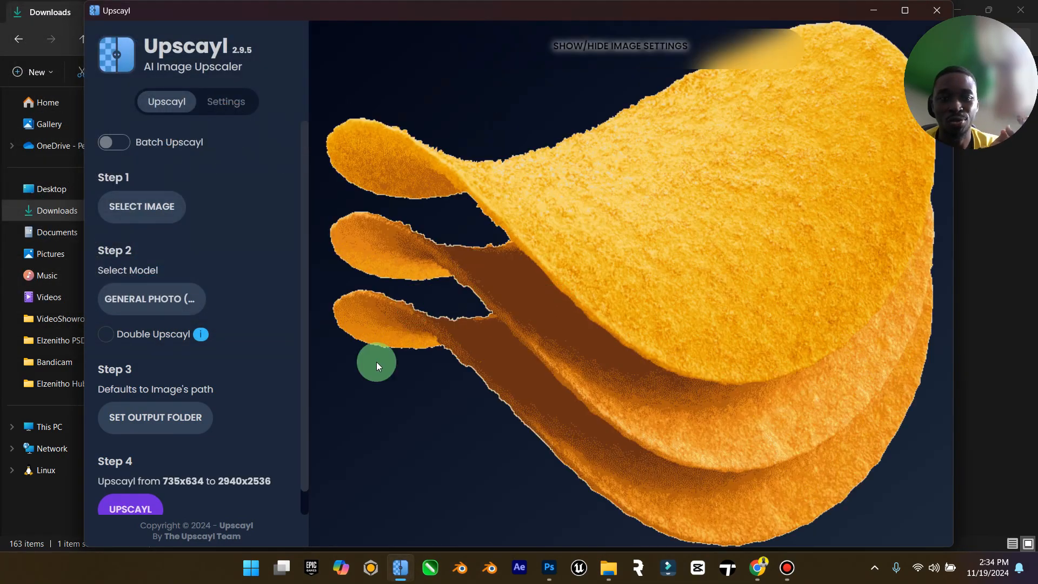
pyautogui.click(122, 501)
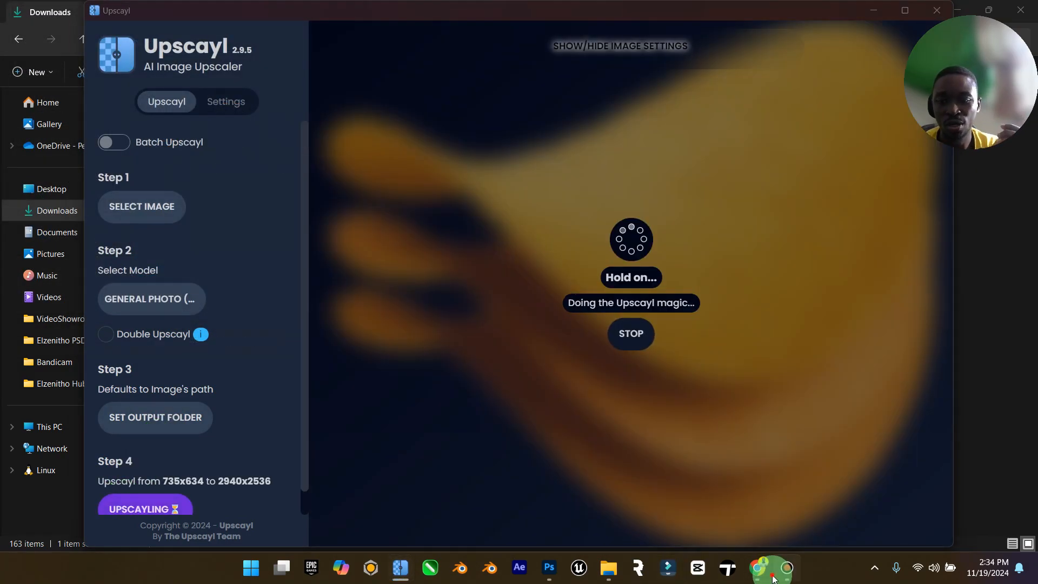
# Open upscayl.org in the browser and examine the download page's versions for Linux, macOS and Windows.
pyautogui.click(762, 570)
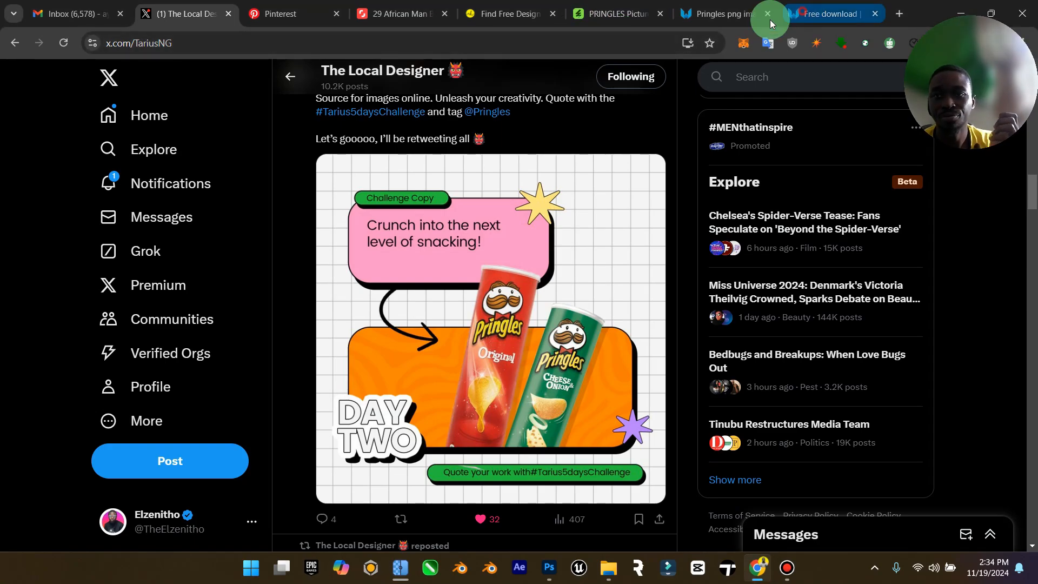
pyautogui.click(795, 16)
pyautogui.click(521, 42)
pyautogui.write('ups')
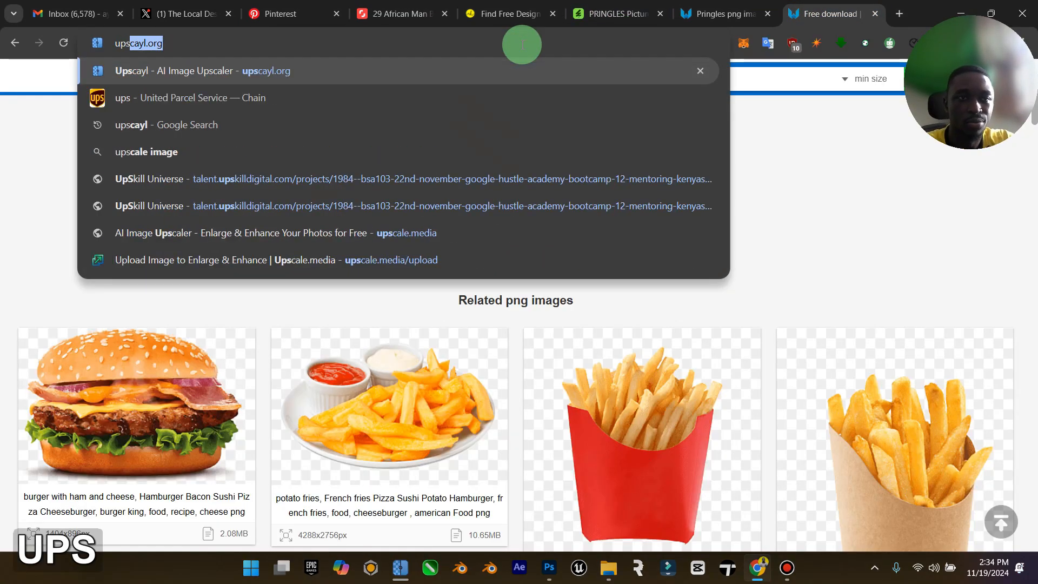
pyautogui.click(314, 70)
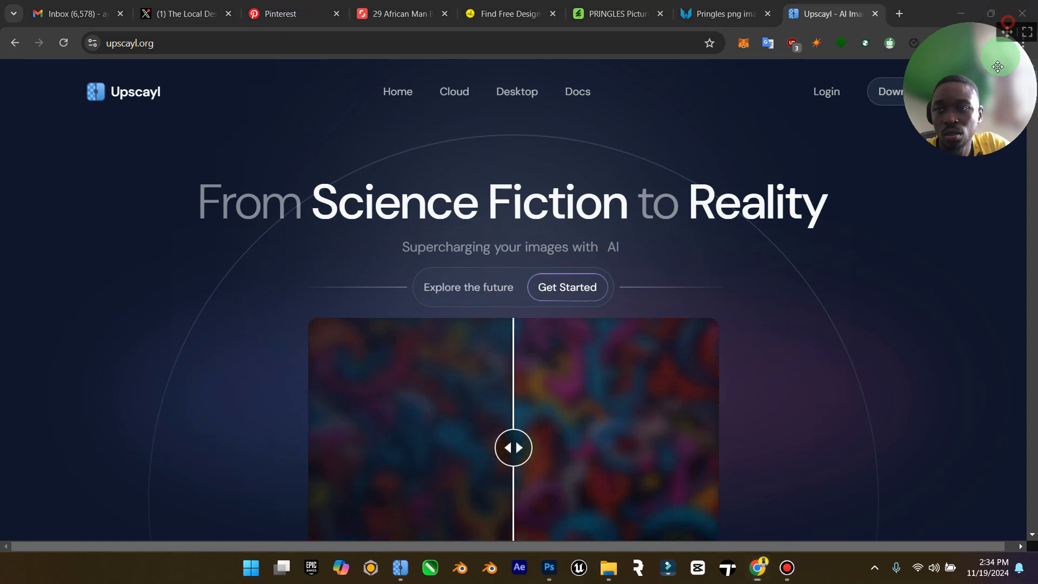
pyautogui.moveTo(1016, 23); pyautogui.dragTo(1016, 436)
pyautogui.click(903, 92)
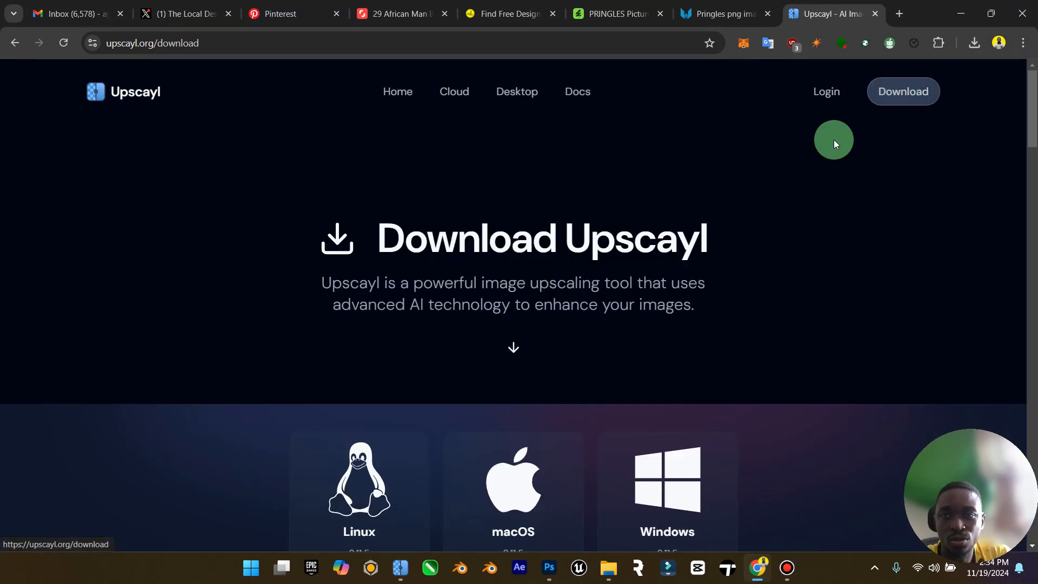
pyautogui.scroll(-3, 511, 355)
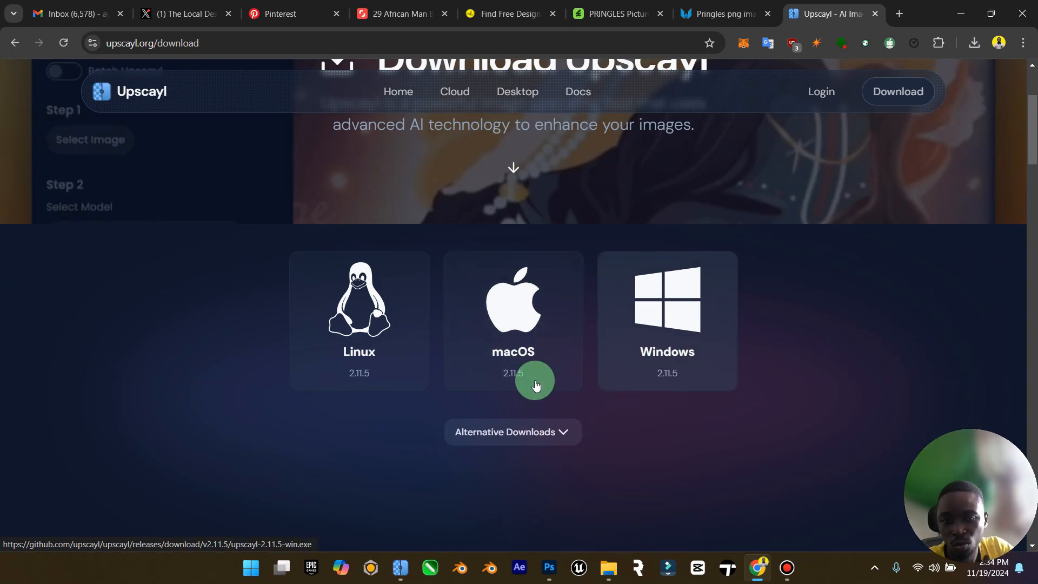
pyautogui.click(876, 14)
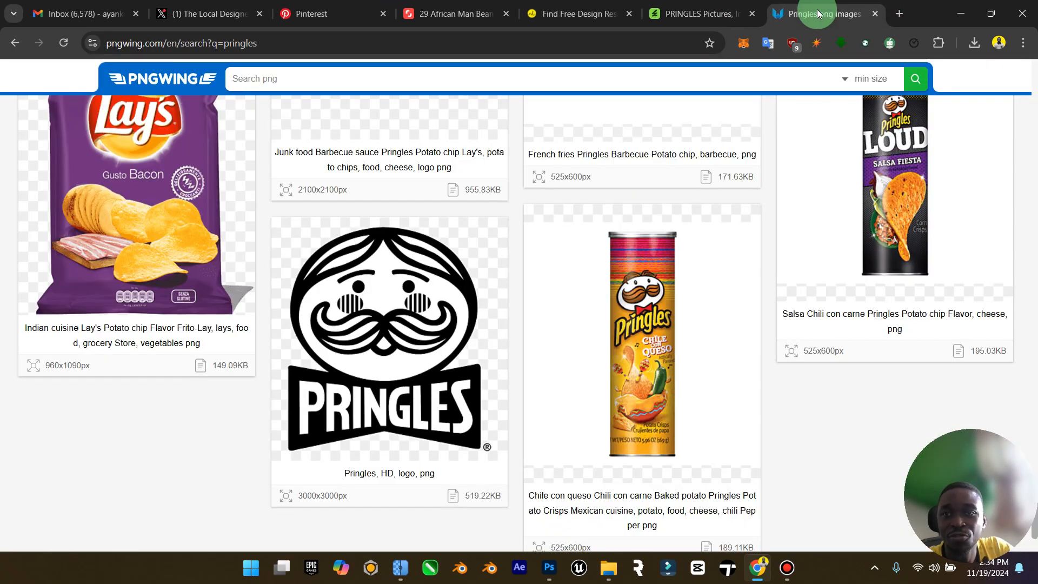
# Return to Upscayl, compare the upscaled chips with the original in the before/after view, and close the program.
pyautogui.click(966, 12)
pyautogui.moveTo(678, 236); pyautogui.dragTo(741, 353)
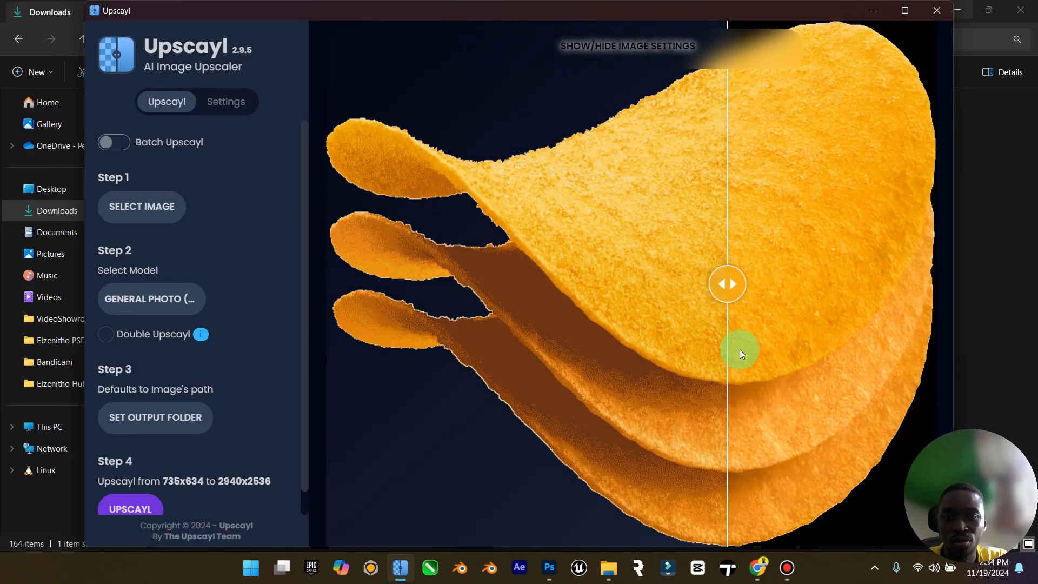
pyautogui.click(950, 17)
# Delete the original pngwing.com image from Downloads and open pngwing.com_upscayl_4x_realesrgan-x4plus in Photoshop.
pyautogui.press('Delete')
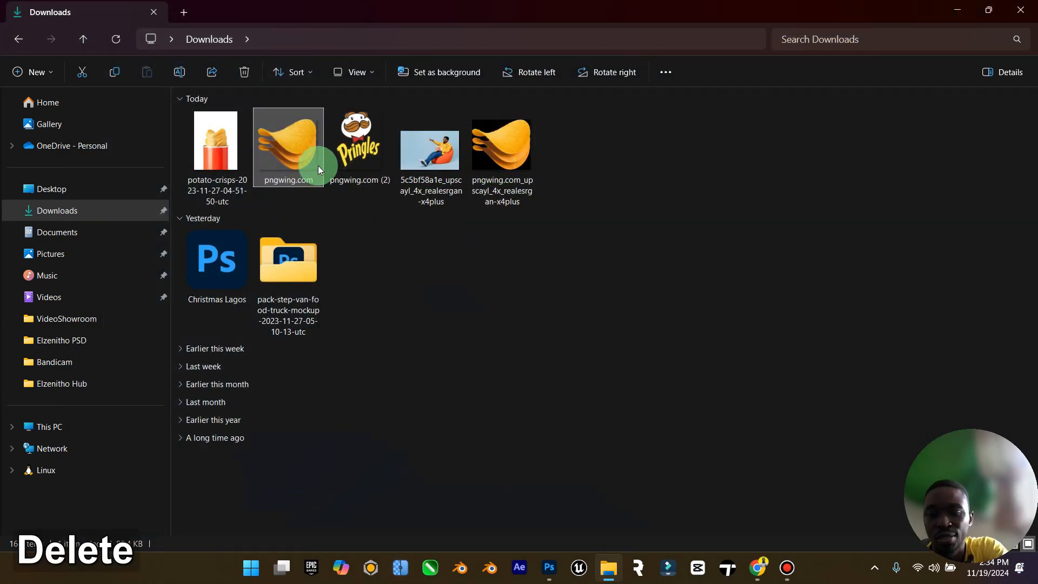
pyautogui.click(442, 168)
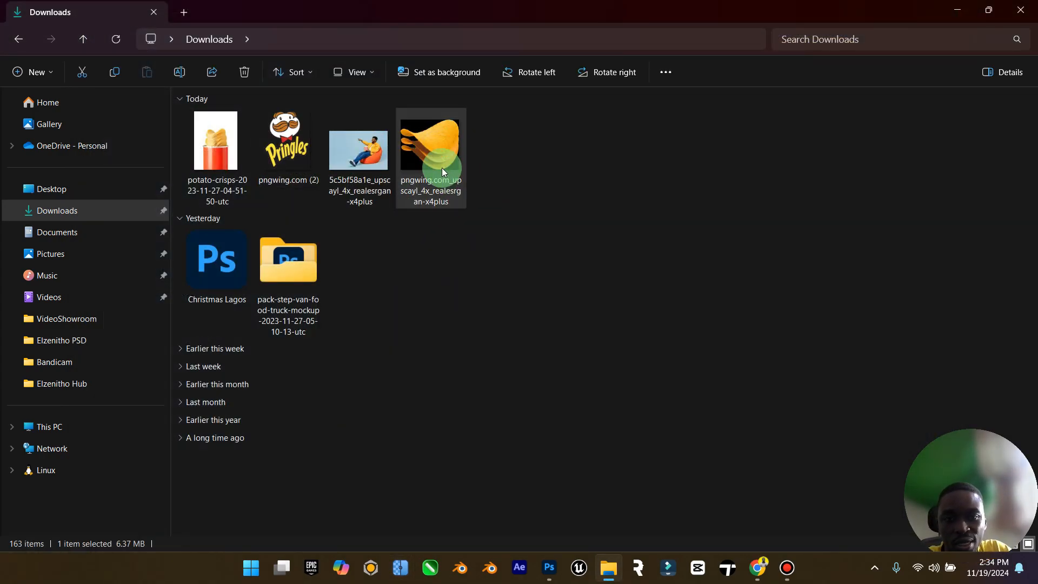
pyautogui.rightClick(442, 168)
pyautogui.moveTo(587, 118)
pyautogui.click(721, 141)
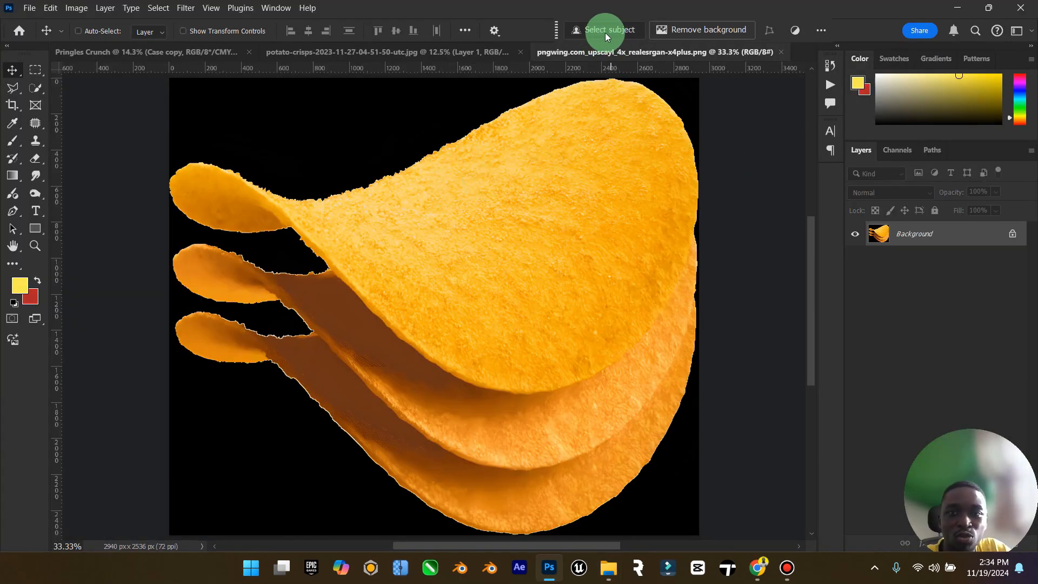
# Select the chips with Select Subject, minus the stray patch between the two lower chips, and copy them onto a new layer with the background hidden.
pyautogui.click(602, 30)
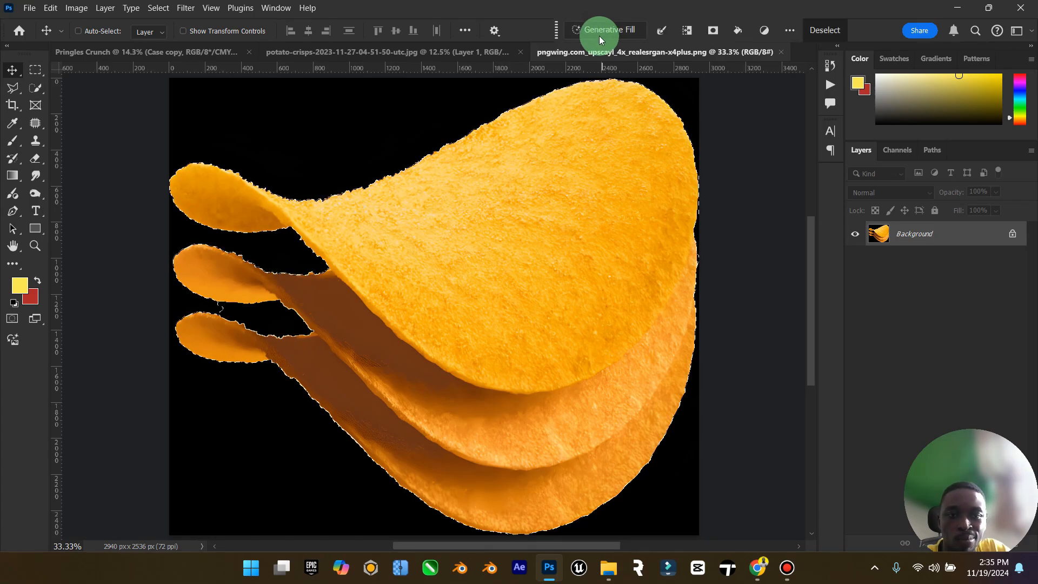
pyautogui.click(34, 87)
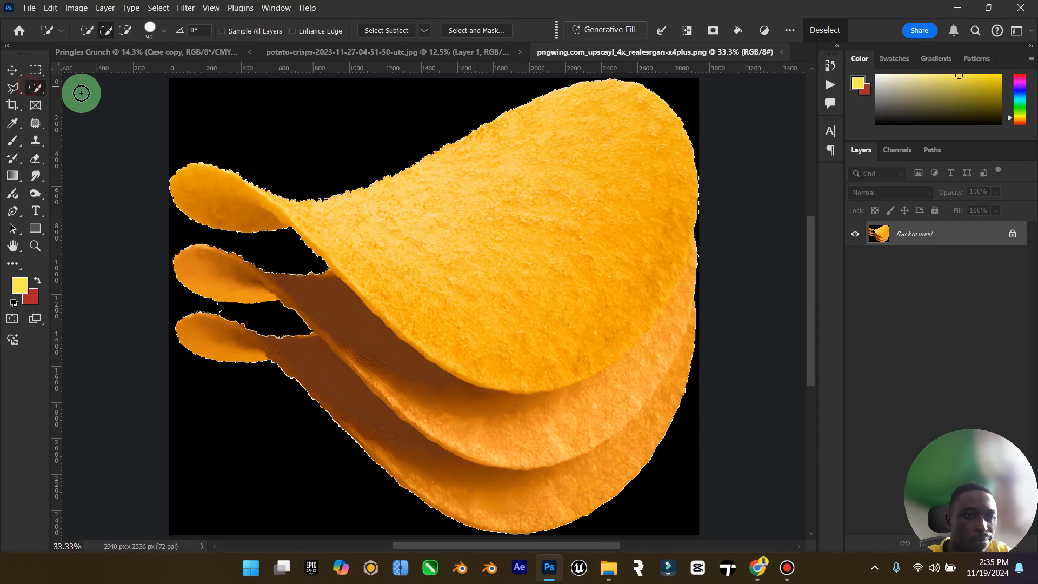
pyautogui.click(126, 30)
pyautogui.click(253, 316)
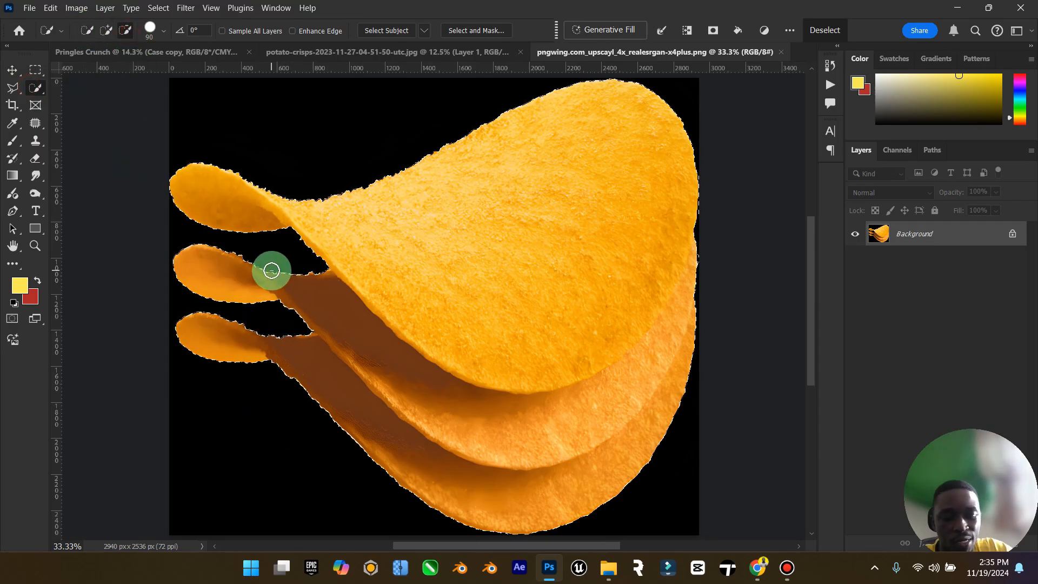
pyautogui.hotkey('ctrl', 'j')
pyautogui.click(856, 259)
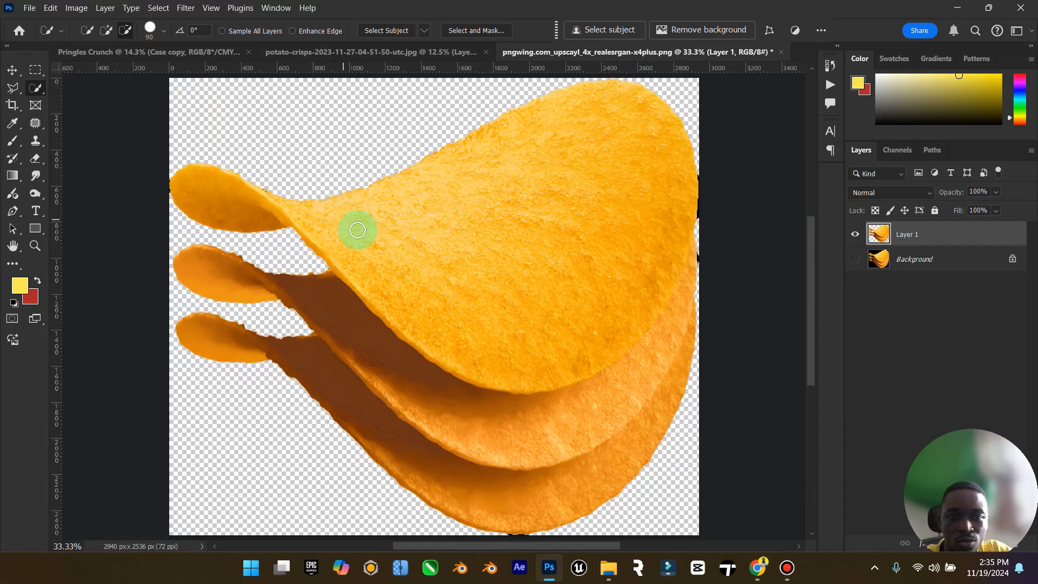
# Outline the dark leftover fringe along the chips' outer edge with the Polygonal Lasso, delete it from Layer 1, and deselect.
pyautogui.click(11, 89)
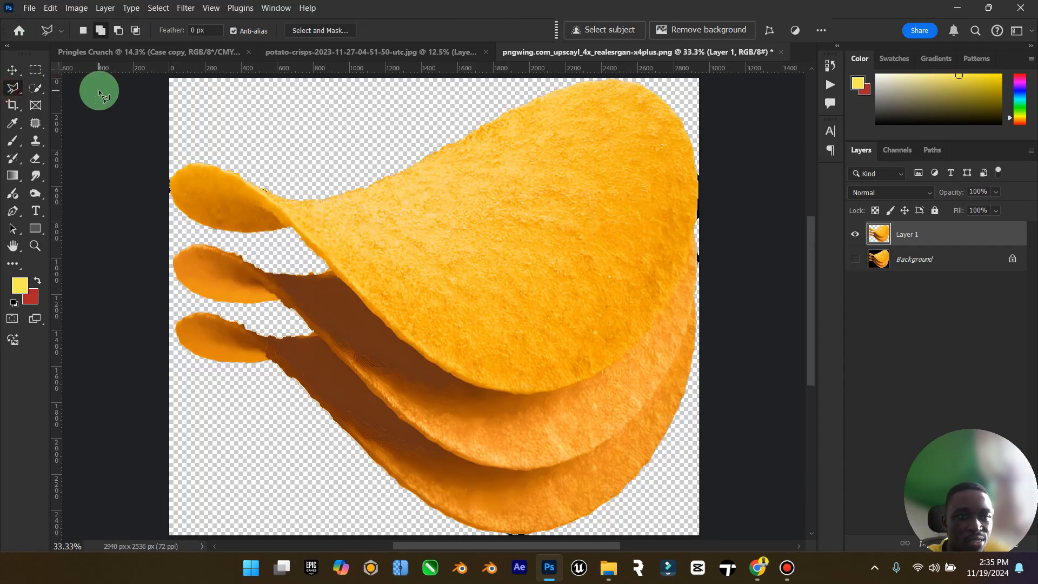
pyautogui.click(712, 258)
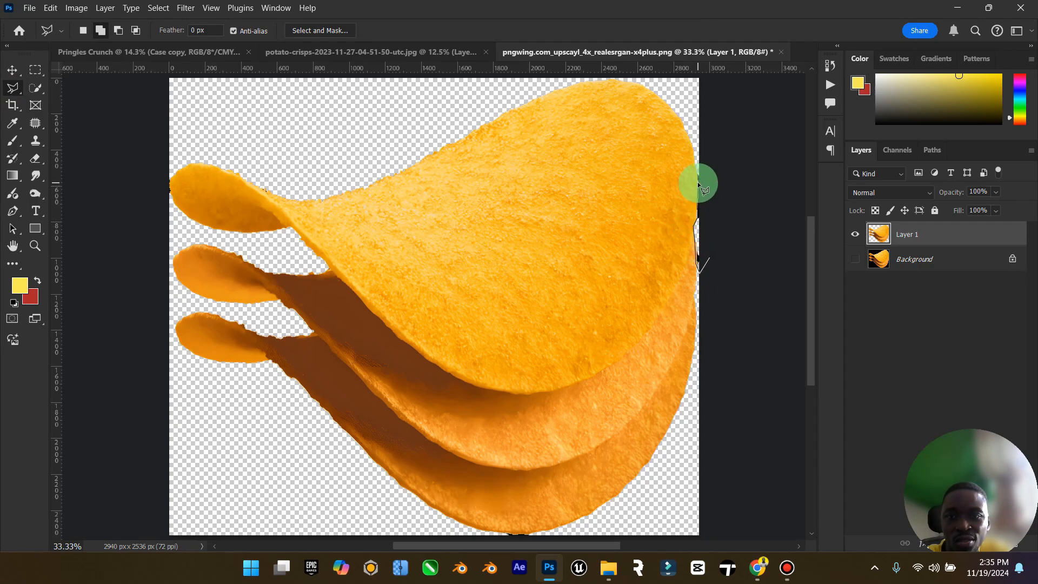
pyautogui.doubleClick(757, 205)
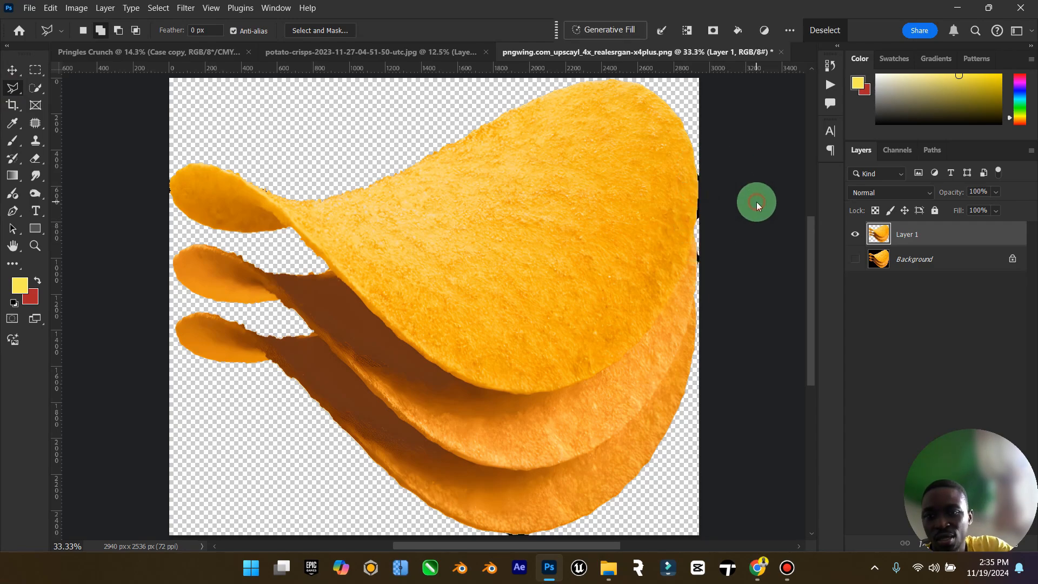
pyautogui.press('Delete')
pyautogui.rightClick(556, 188)
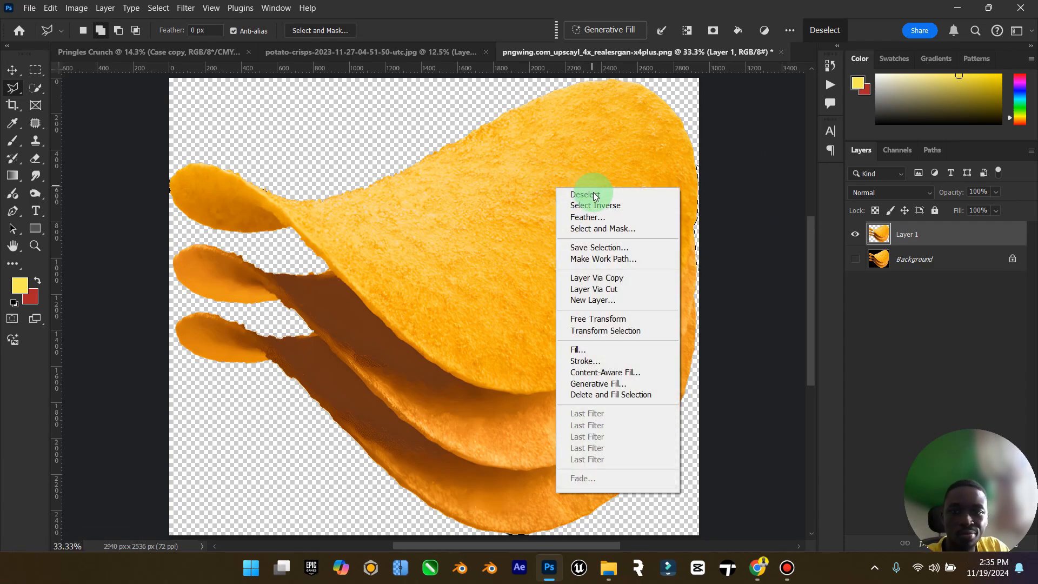
pyautogui.click(576, 195)
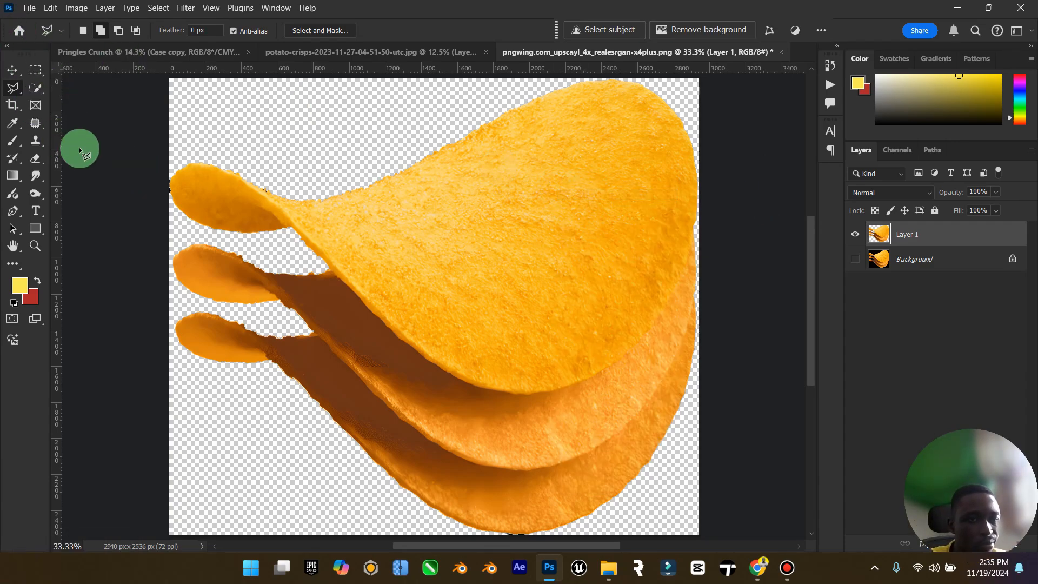
# Bring the cut-out chips into the Pringles Crunch document over the can and rename their layer Pringles.
pyautogui.click(12, 70)
pyautogui.moveTo(419, 119)
pyautogui.mouseDown()
pyautogui.moveTo(204, 48)
pyautogui.moveTo(373, 167)
pyautogui.moveTo(472, 311)
pyautogui.moveTo(458, 307)
pyautogui.moveTo(428, 335)
pyautogui.mouseUp()
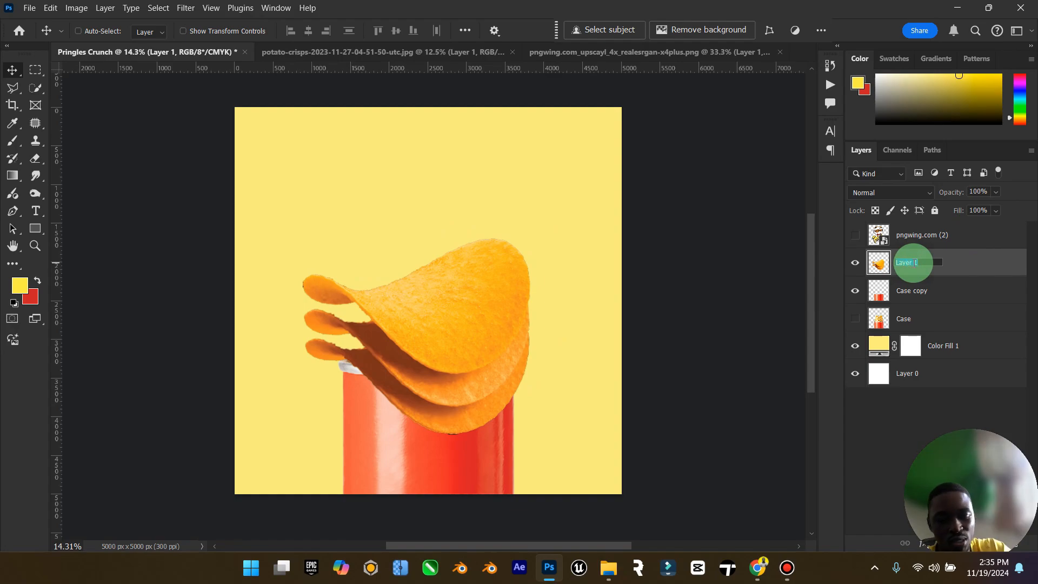
pyautogui.press('capslock')
pyautogui.write('Pringle')
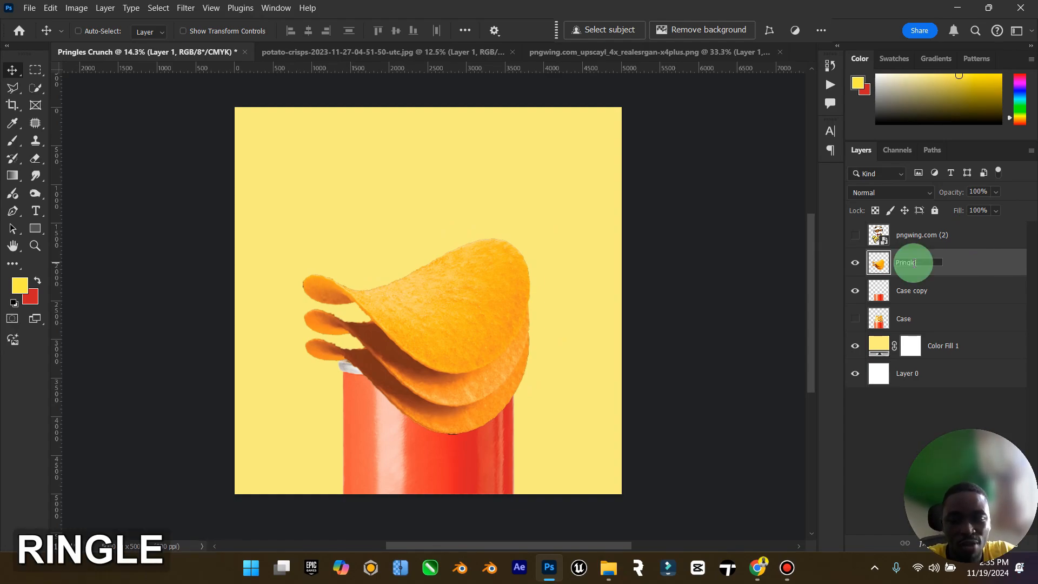
pyautogui.write('s')
pyautogui.press('Return')
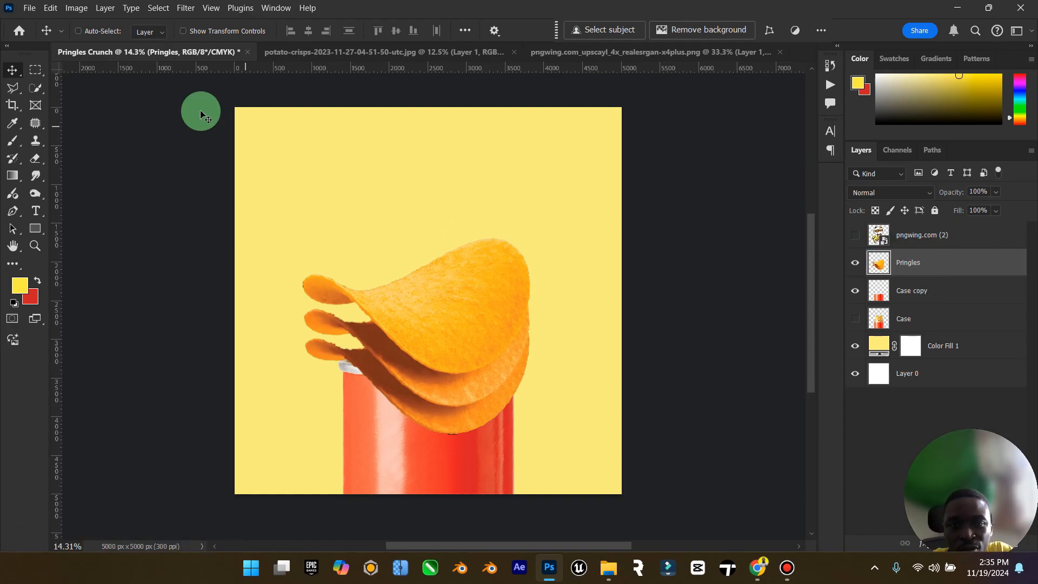
# Show the Case layer and move the new chips to the poster's upper right, clear of the original chips.
pyautogui.click(50, 8)
pyautogui.click(74, 7)
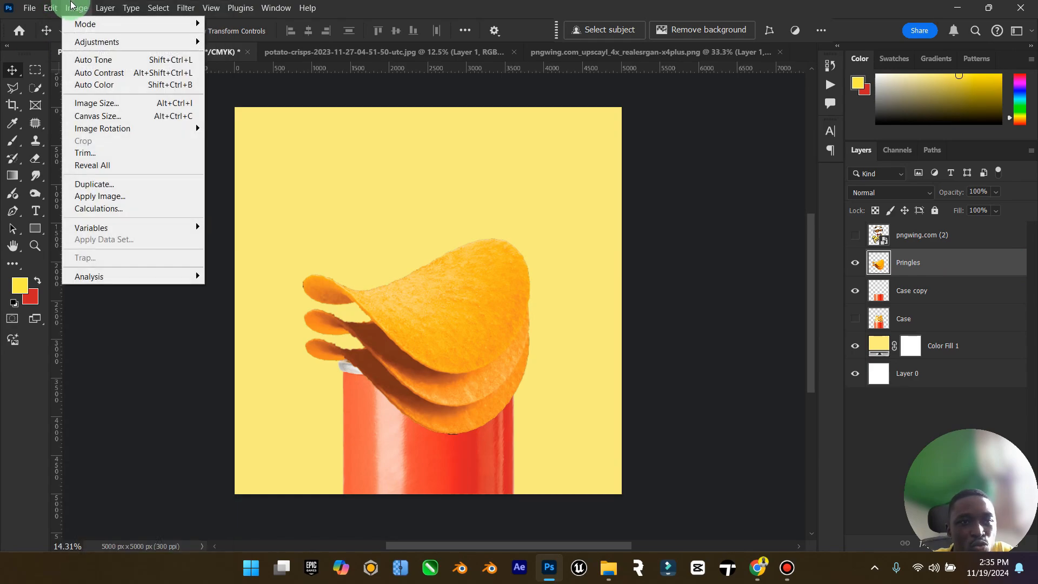
pyautogui.click(854, 319)
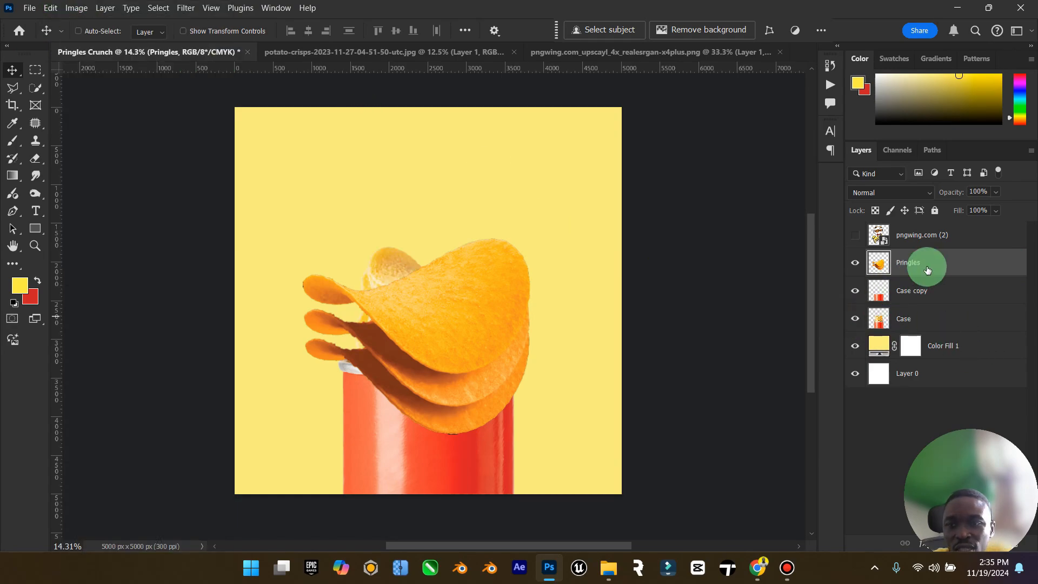
pyautogui.moveTo(516, 250); pyautogui.dragTo(554, 223)
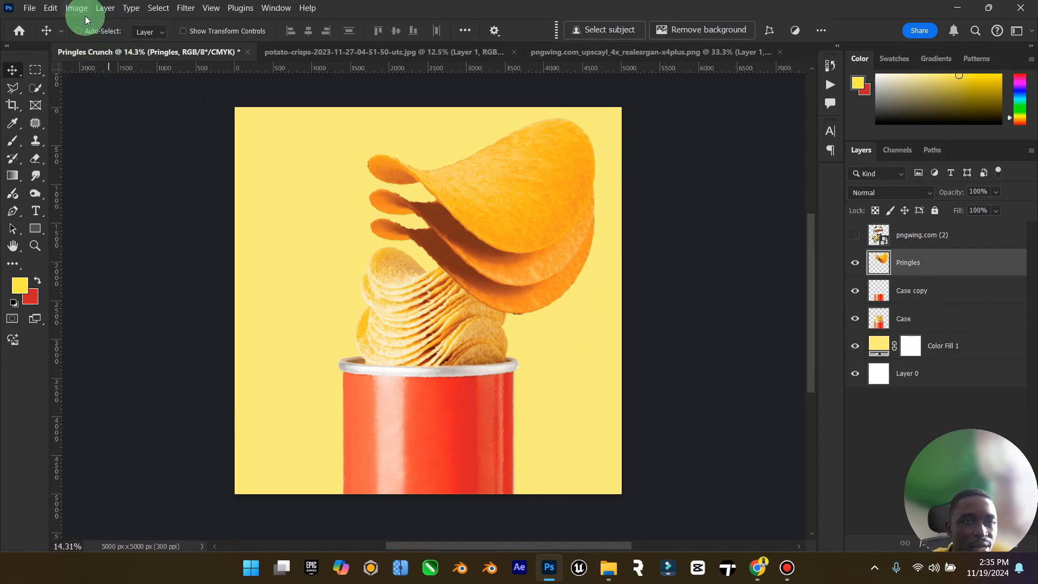
pyautogui.moveTo(1011, 443); pyautogui.dragTo(1007, 404)
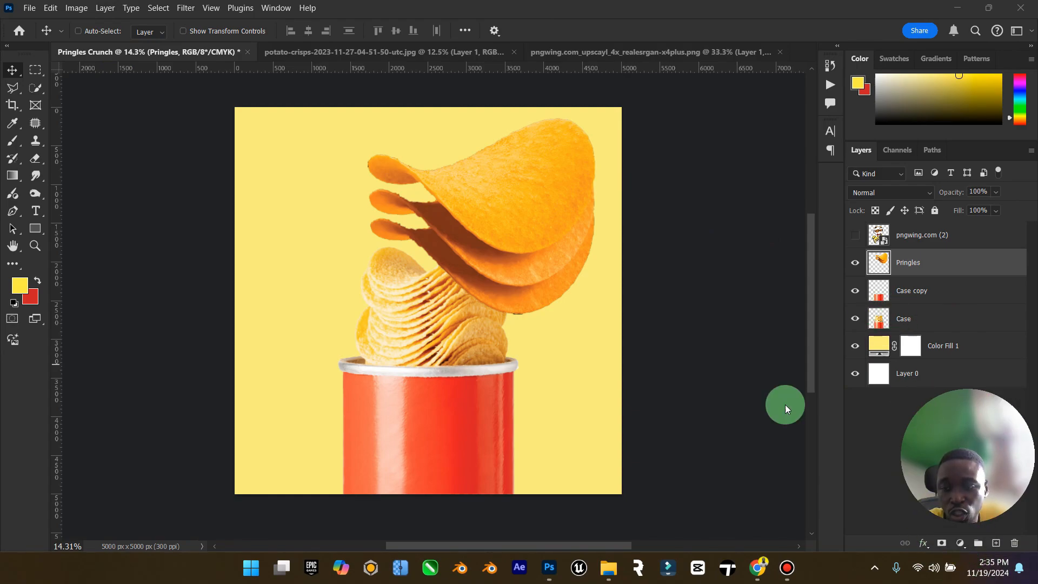
pyautogui.click(75, 9)
pyautogui.moveTo(138, 42)
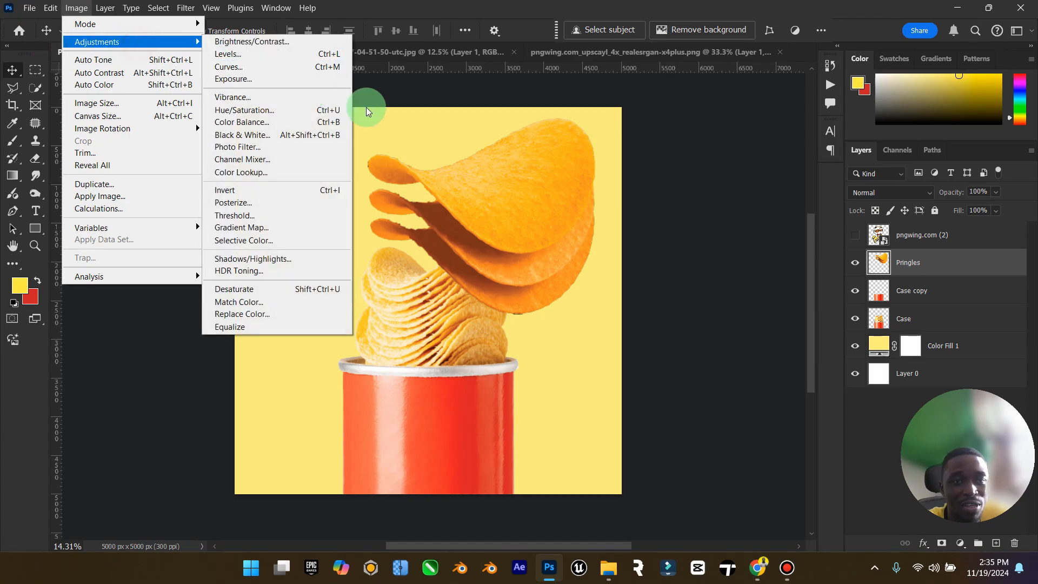
pyautogui.click(283, 109)
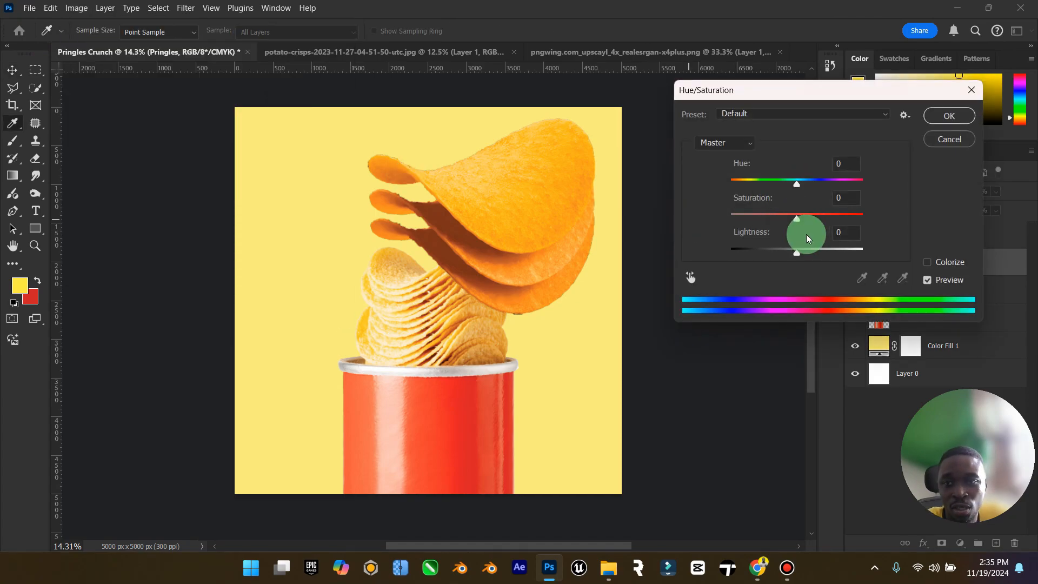
pyautogui.click(949, 139)
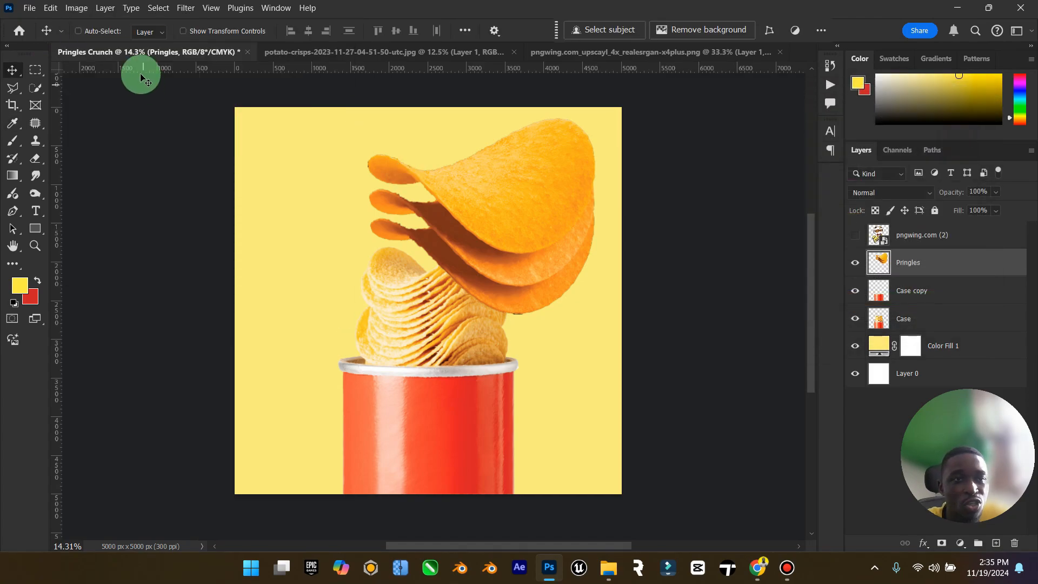
# Apply a Brightness/Contrast adjustment to the Pringles layer with brightness 47 and contrast -21.
pyautogui.click(76, 8)
pyautogui.moveTo(131, 43)
pyautogui.click(238, 42)
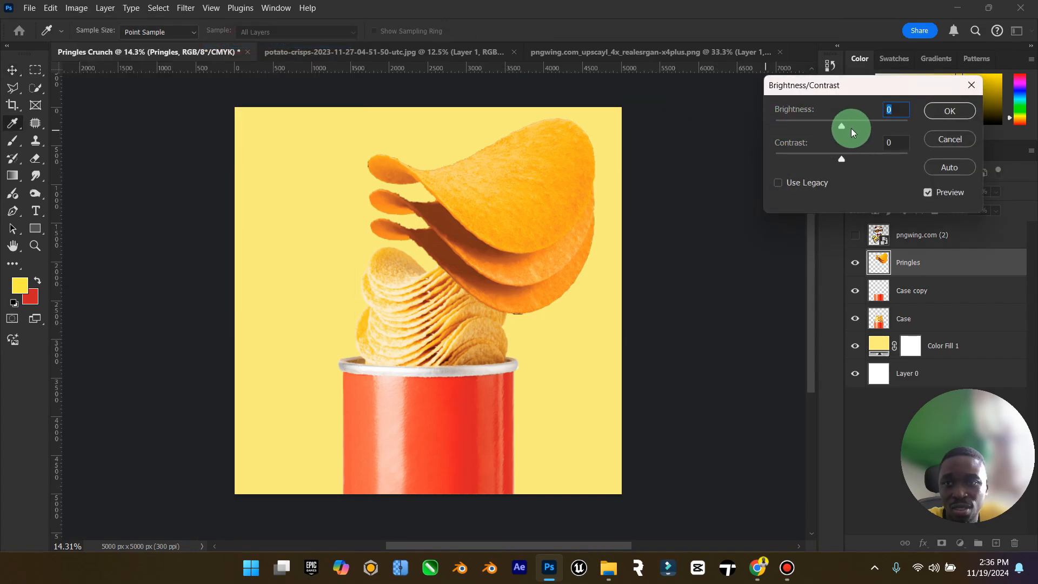
pyautogui.moveTo(875, 124); pyautogui.dragTo(863, 126)
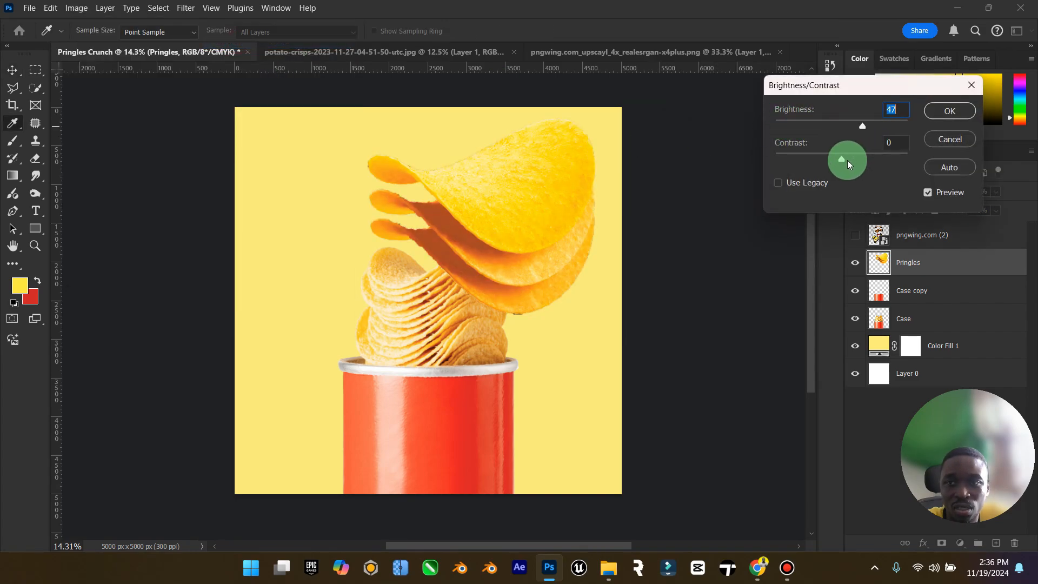
pyautogui.moveTo(800, 162); pyautogui.dragTo(814, 161)
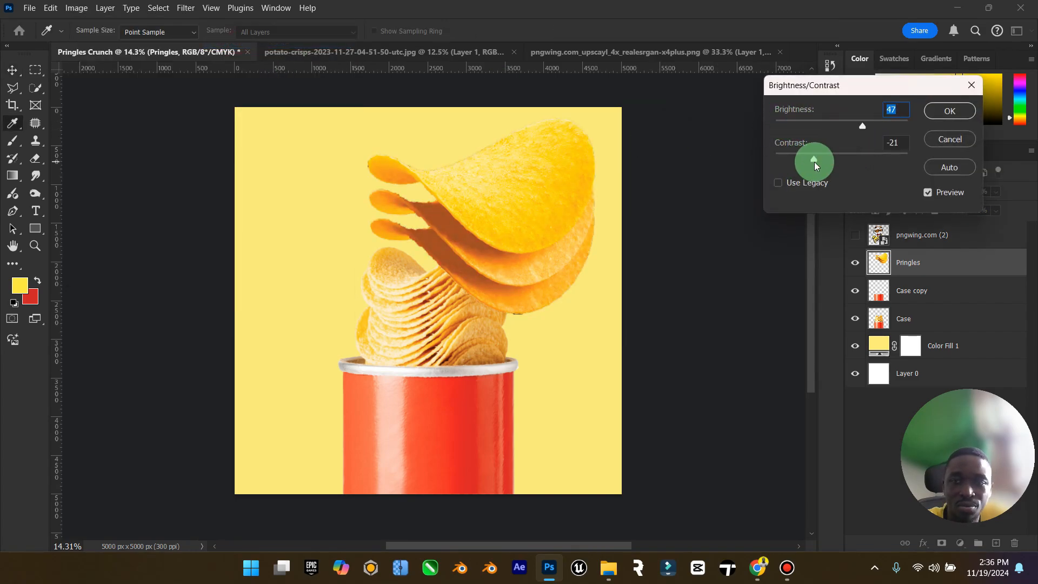
pyautogui.click(943, 111)
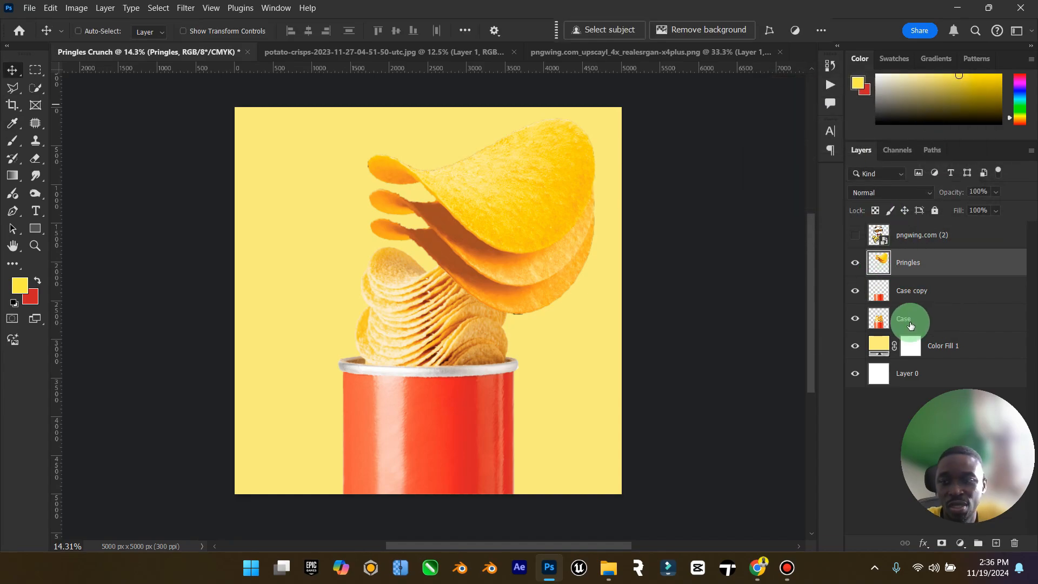
# Hide the Case layer and move the new chips down over the can's opening.
pyautogui.click(855, 318)
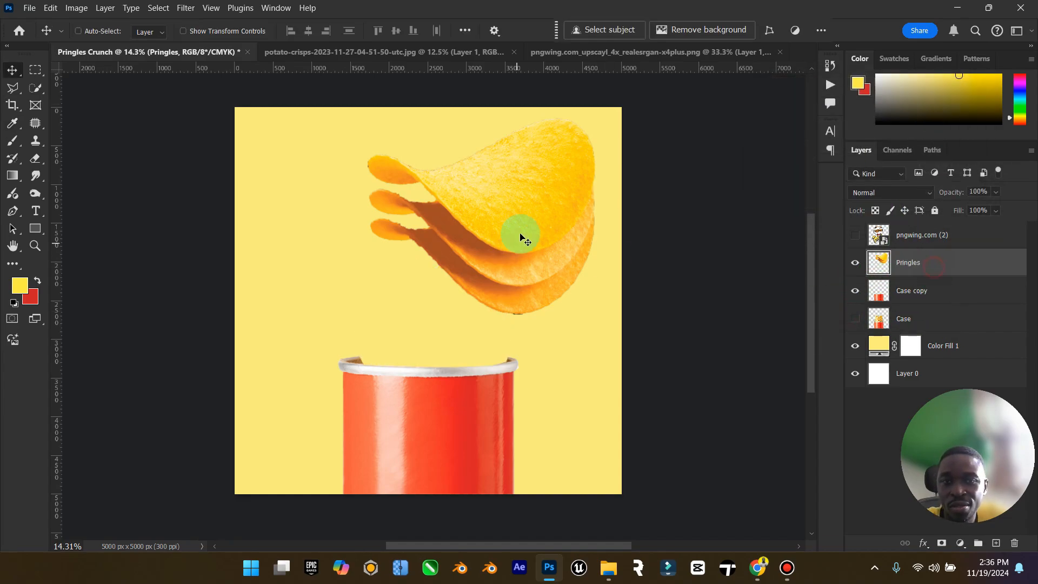
pyautogui.moveTo(521, 238); pyautogui.dragTo(491, 343)
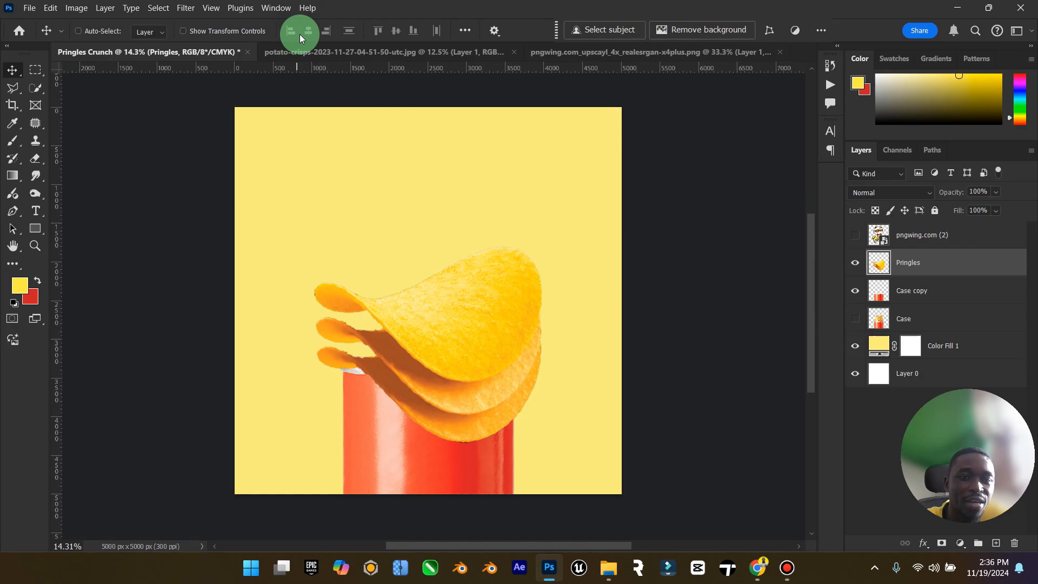
# Flip the chips on the Pringles layer both horizontally and vertically, keeping them over the can.
pyautogui.click(50, 8)
pyautogui.moveTo(214, 313)
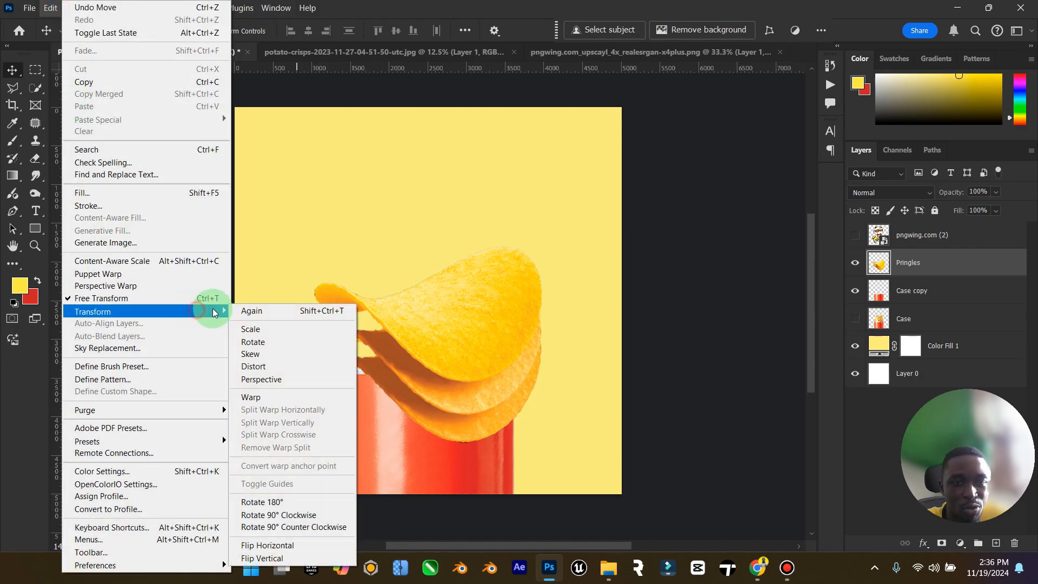
pyautogui.click(299, 546)
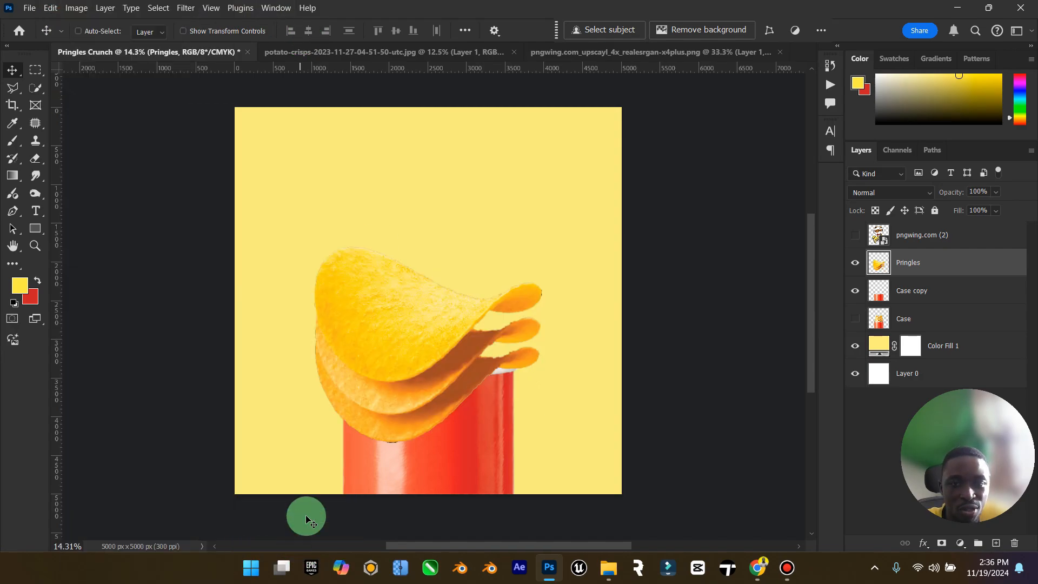
pyautogui.click(50, 8)
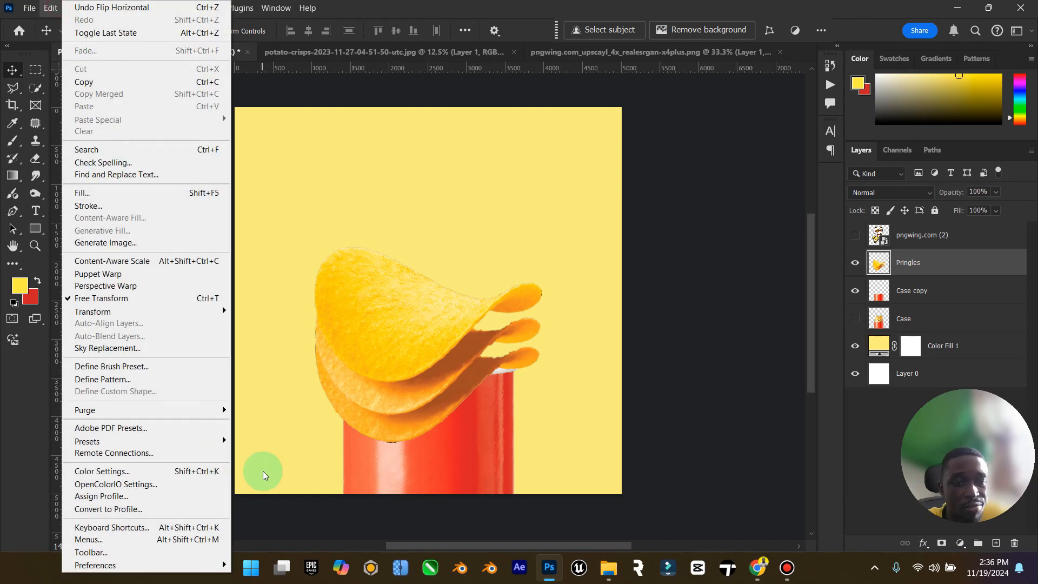
pyautogui.moveTo(225, 320)
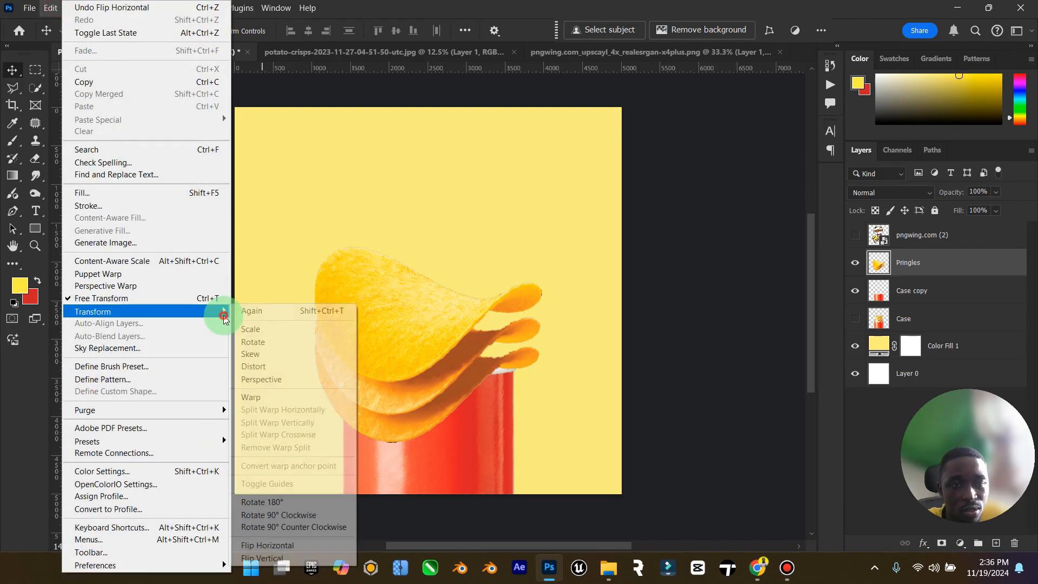
pyautogui.click(299, 558)
pyautogui.moveTo(428, 354); pyautogui.dragTo(465, 351)
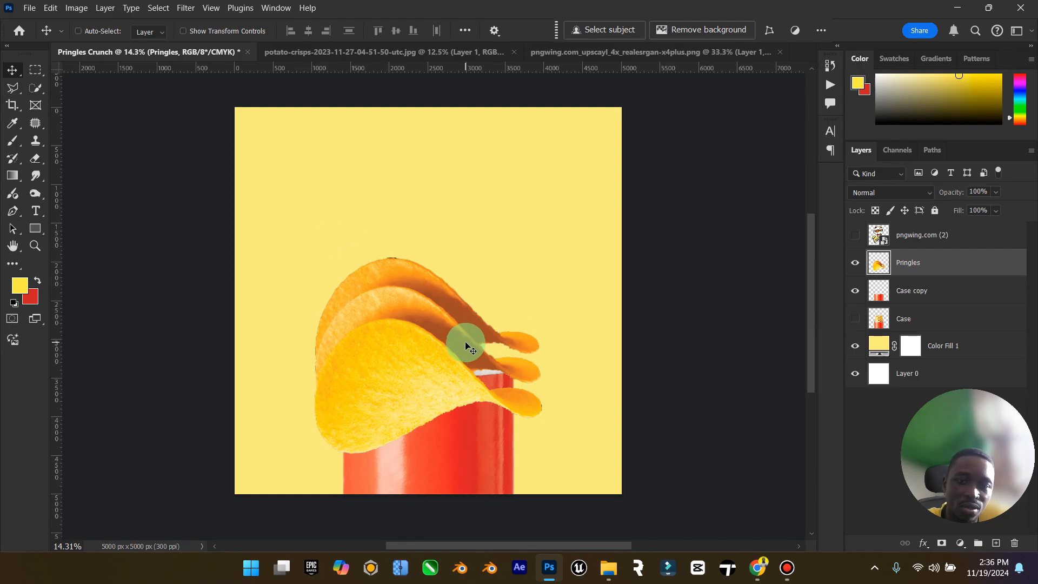
# Flip the chips horizontally once more and turn off the CMYK proof colors.
pyautogui.click(124, 94)
pyautogui.click(43, 7)
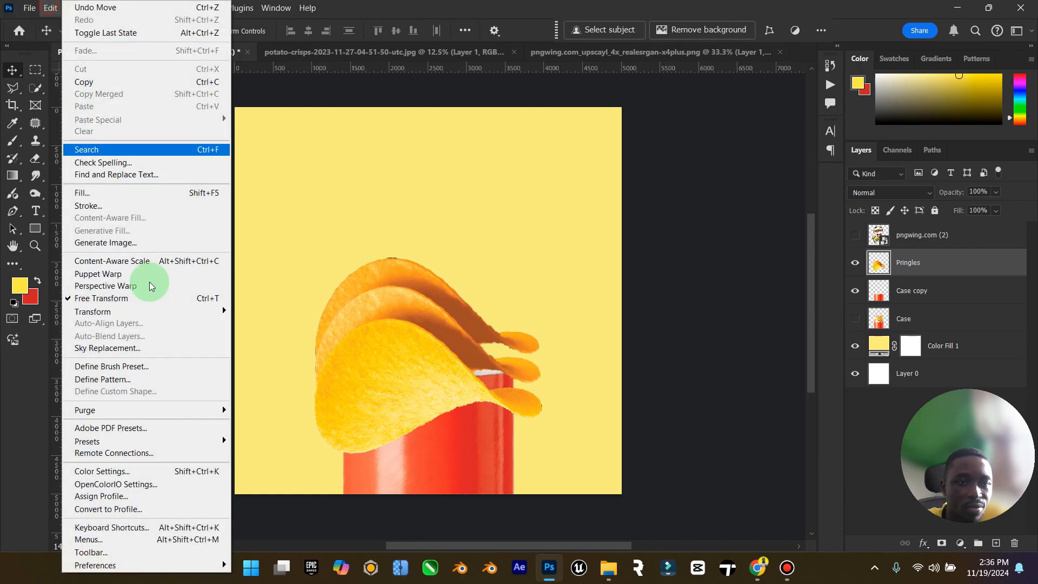
pyautogui.moveTo(214, 311)
pyautogui.click(302, 546)
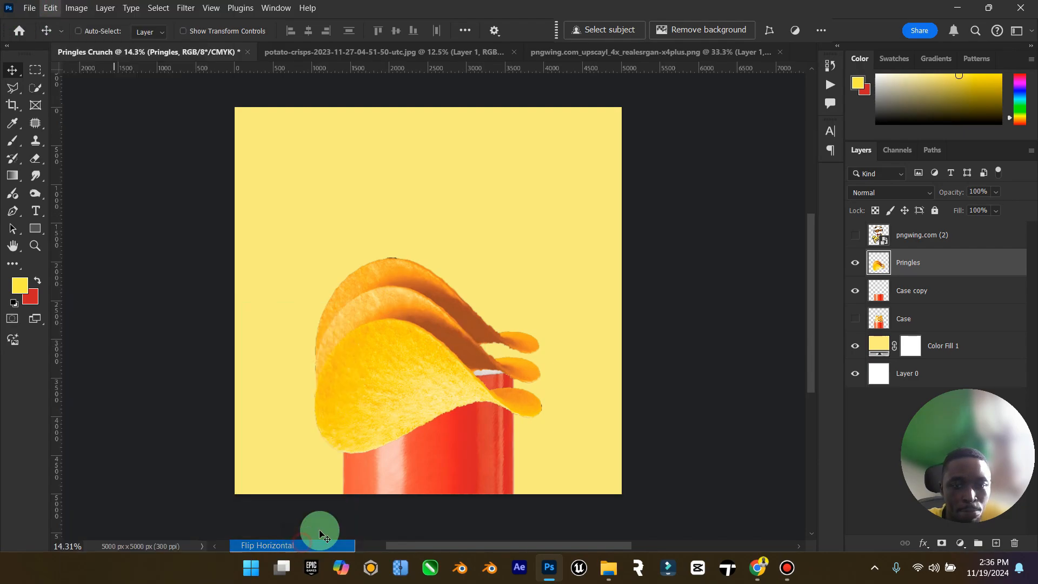
pyautogui.hotkey('ctrl', 'y')
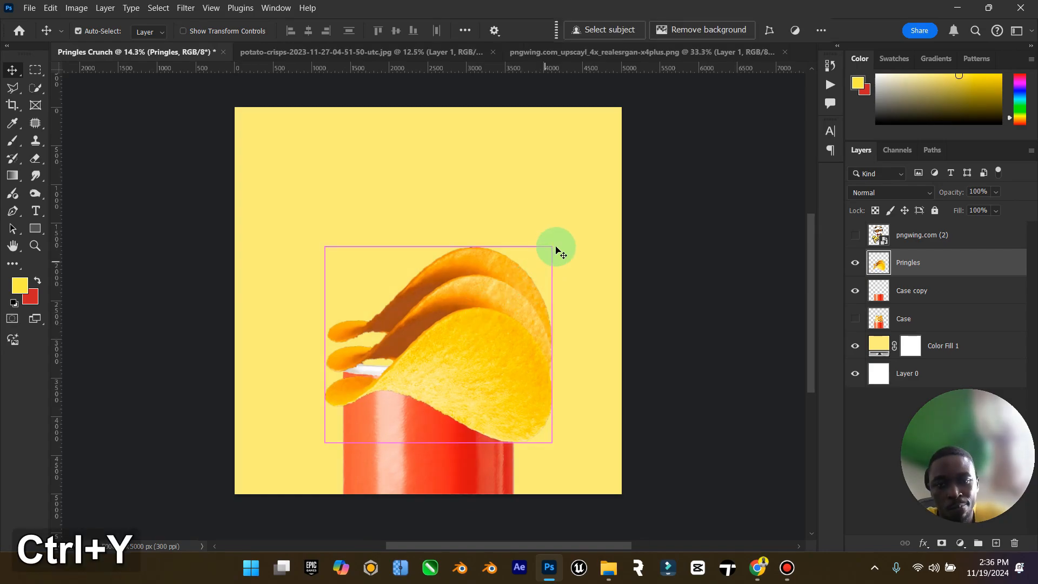
# Scale the chips down to about 75% with Free Transform and center them over the can to match its width.
pyautogui.hotkey('ctrl', 't')
pyautogui.moveTo(552, 246); pyautogui.dragTo(478, 319)
pyautogui.moveTo(436, 359); pyautogui.dragTo(456, 359)
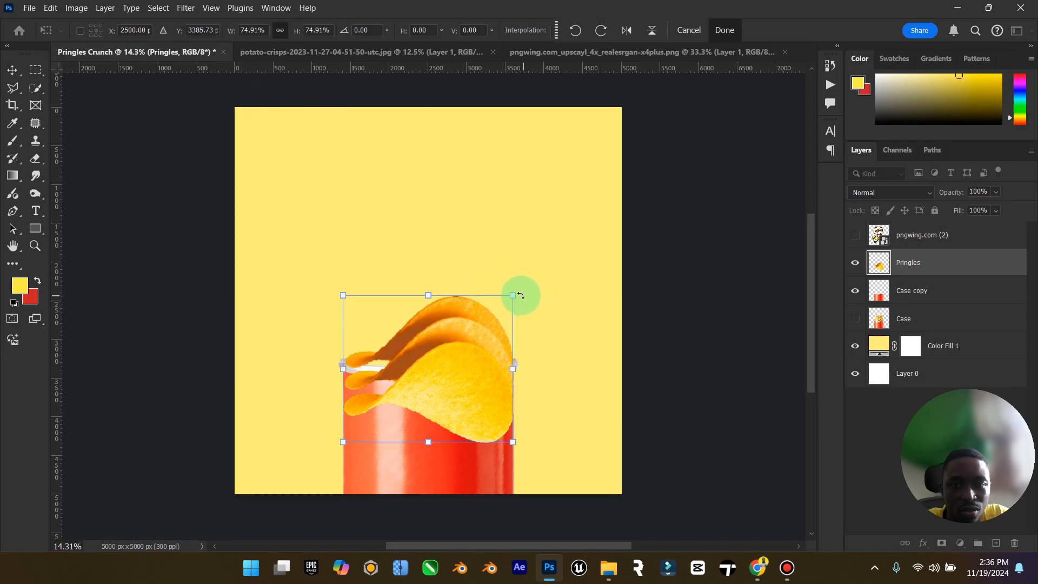
pyautogui.click(11, 70)
# Move the Pringles layer below Case copy and fit the chips inside the can's rim with a slight clockwise rotation.
pyautogui.moveTo(925, 268); pyautogui.dragTo(930, 296)
pyautogui.moveTo(505, 313); pyautogui.dragTo(517, 292)
pyautogui.hotkey('ctrl', 't')
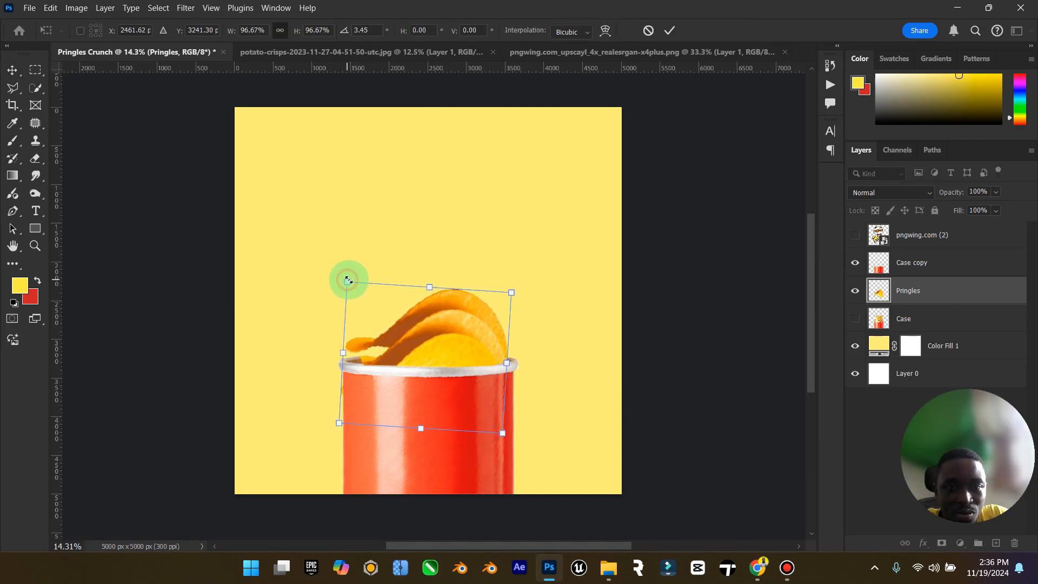
pyautogui.moveTo(346, 280); pyautogui.dragTo(355, 268)
pyautogui.click(571, 232)
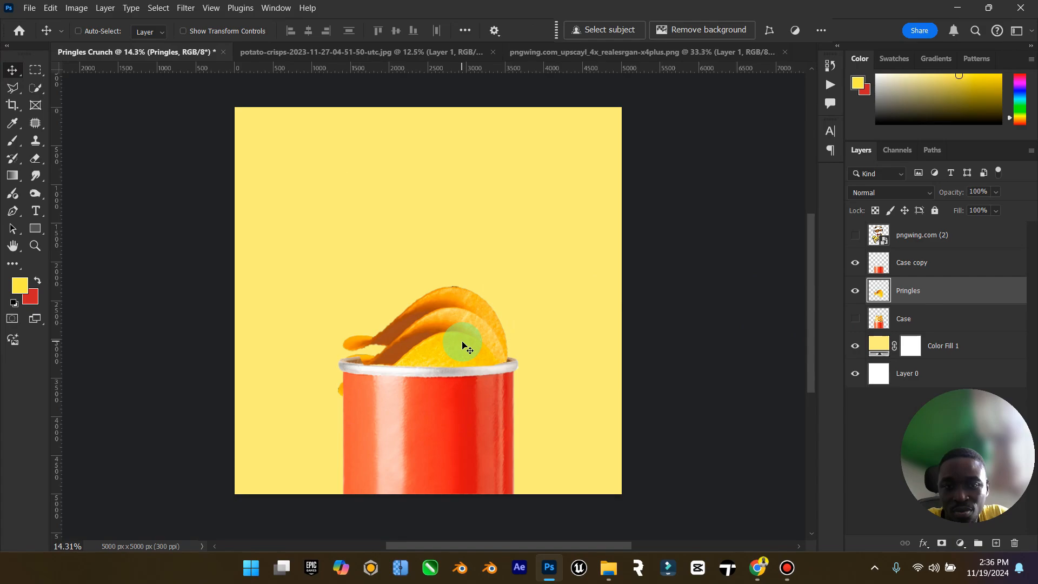
# Hide the Pringles layer and open 5c5bf58a1e_upscayl_4x_realesrgan-x4plus from Downloads in Photoshop.
pyautogui.click(855, 290)
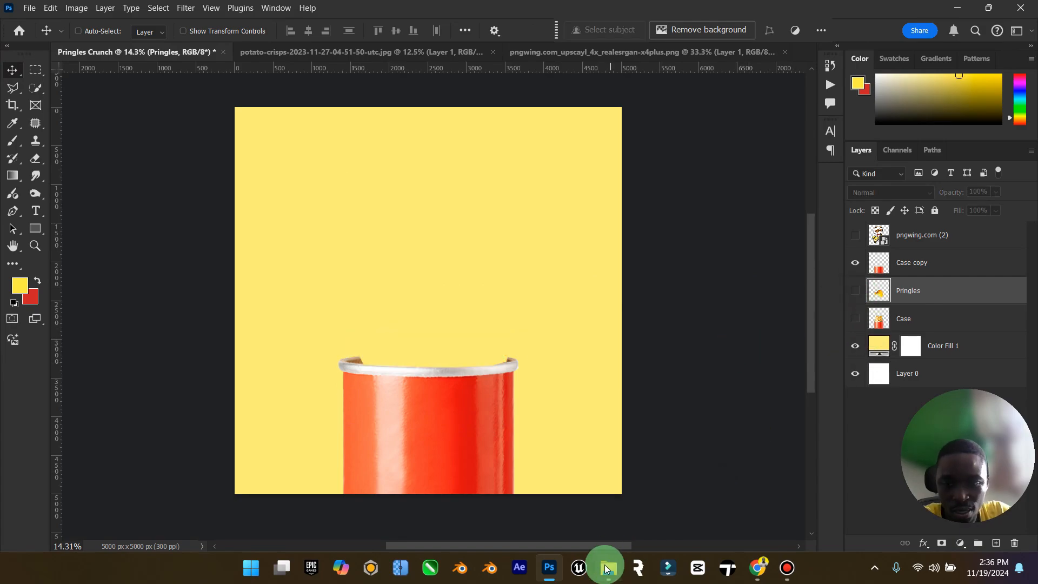
pyautogui.click(607, 567)
pyautogui.click(375, 140)
pyautogui.rightClick(375, 145)
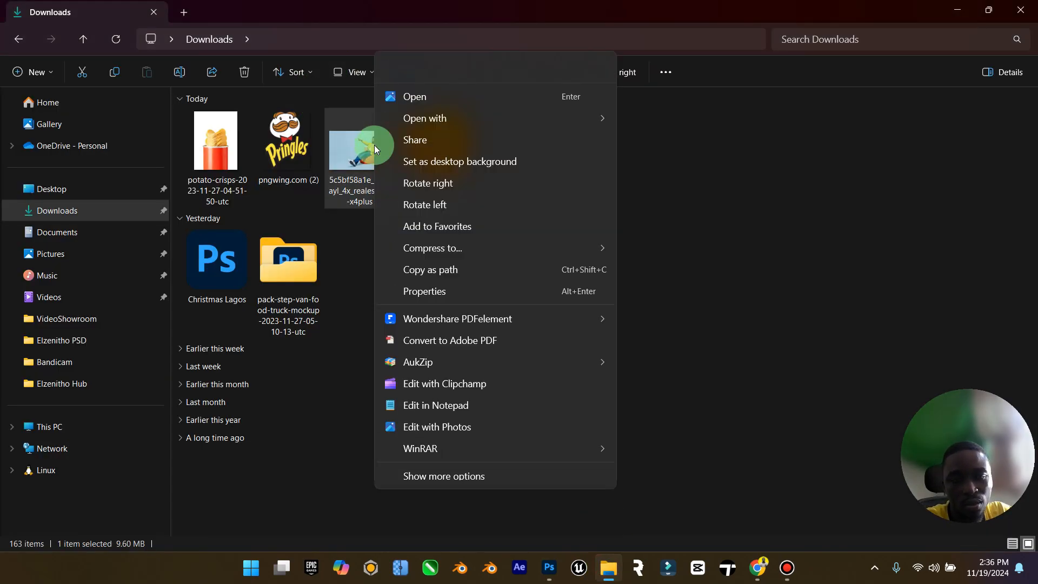
pyautogui.moveTo(553, 119)
pyautogui.click(746, 141)
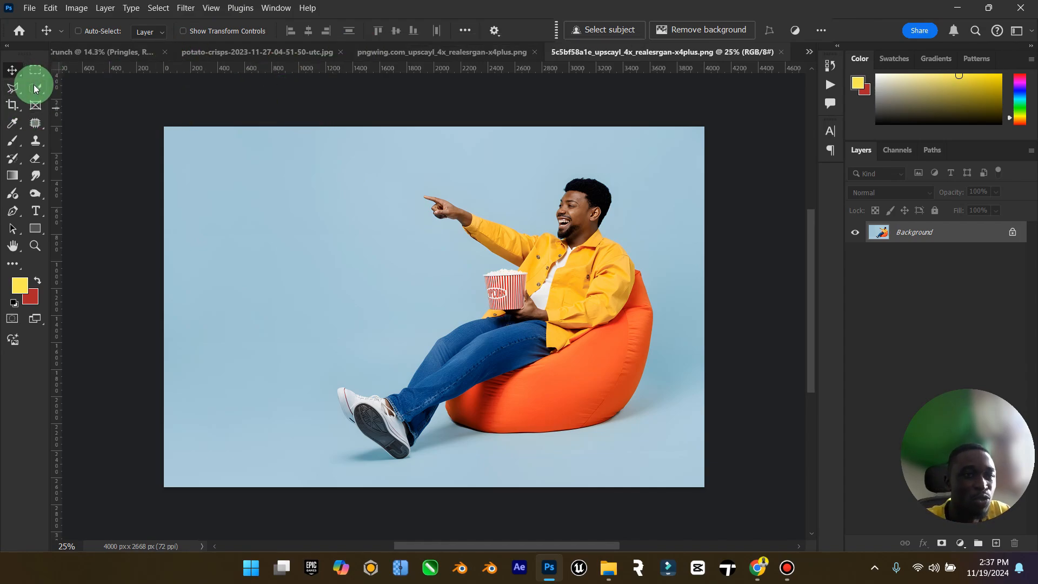
# Select the man with the Object Selection tool and add the orange beanbag to the selection.
pyautogui.click(16, 90)
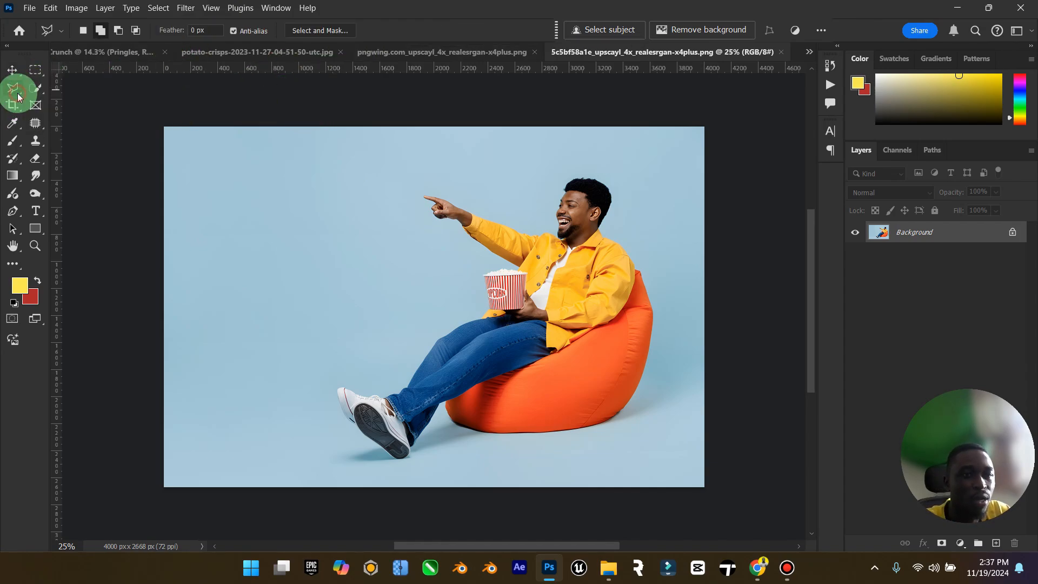
pyautogui.click(40, 105)
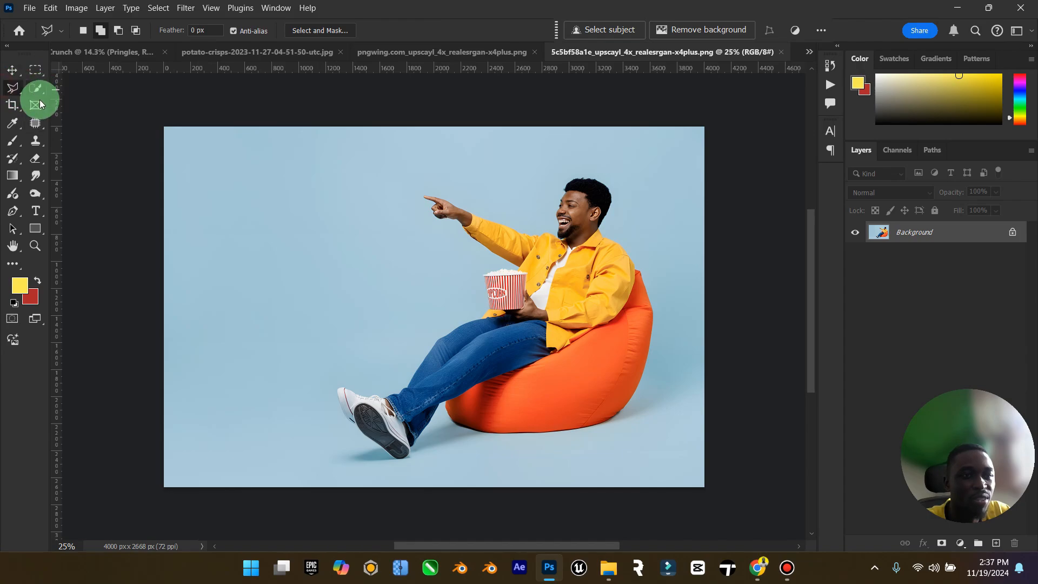
pyautogui.click(11, 108)
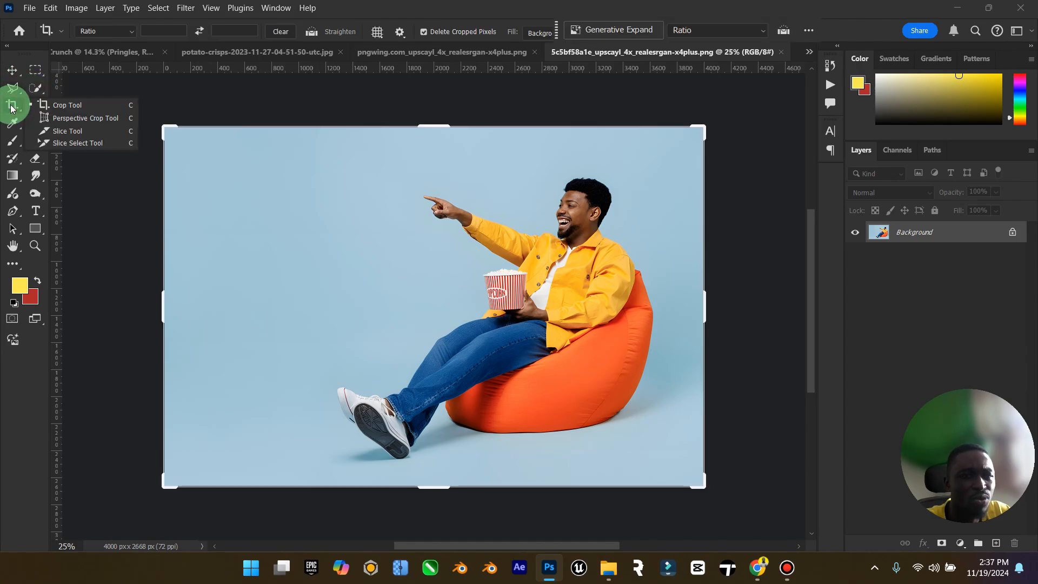
pyautogui.click(31, 93)
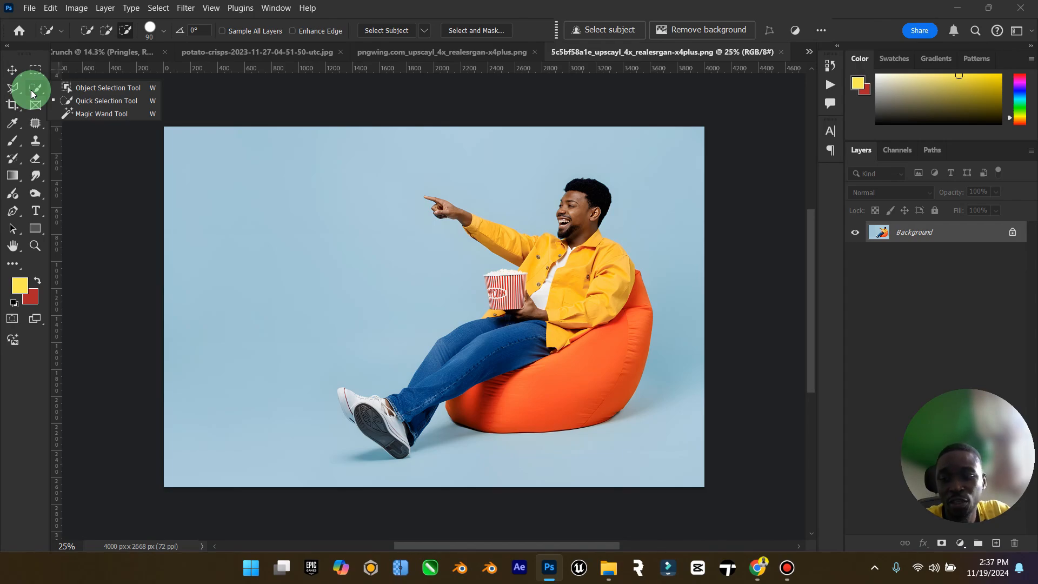
pyautogui.click(106, 88)
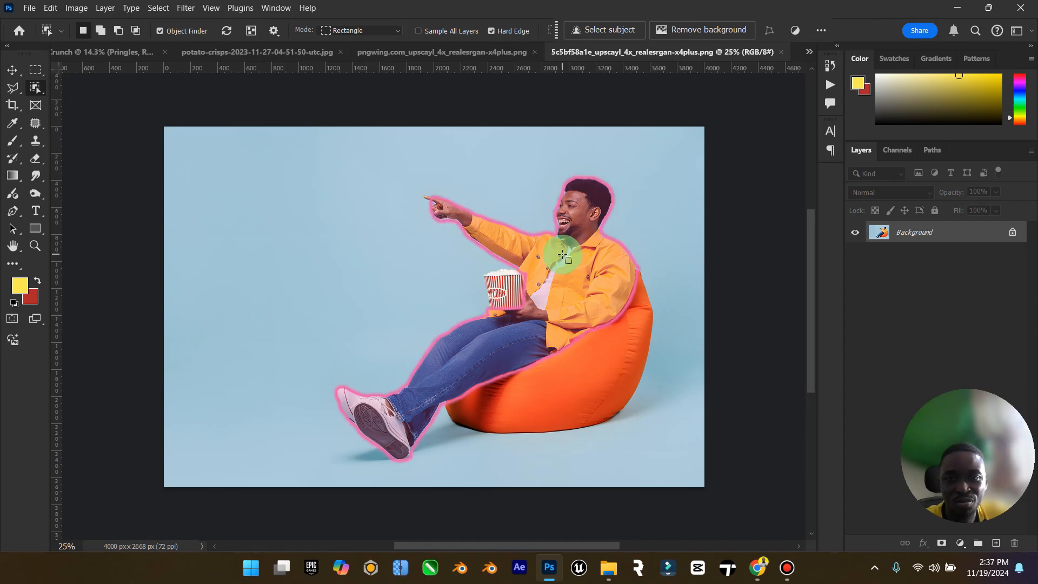
pyautogui.click(563, 255)
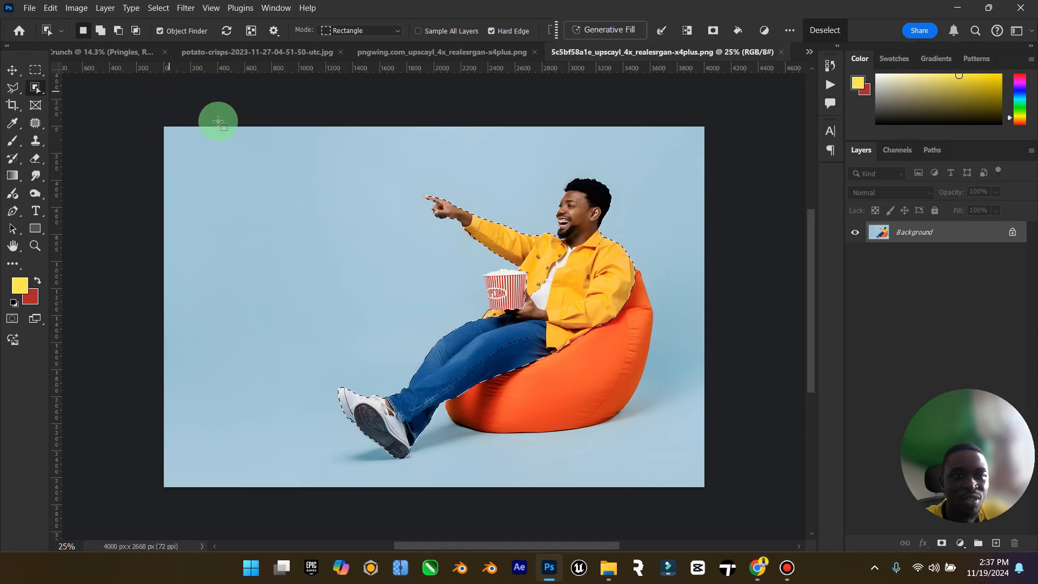
pyautogui.click(100, 32)
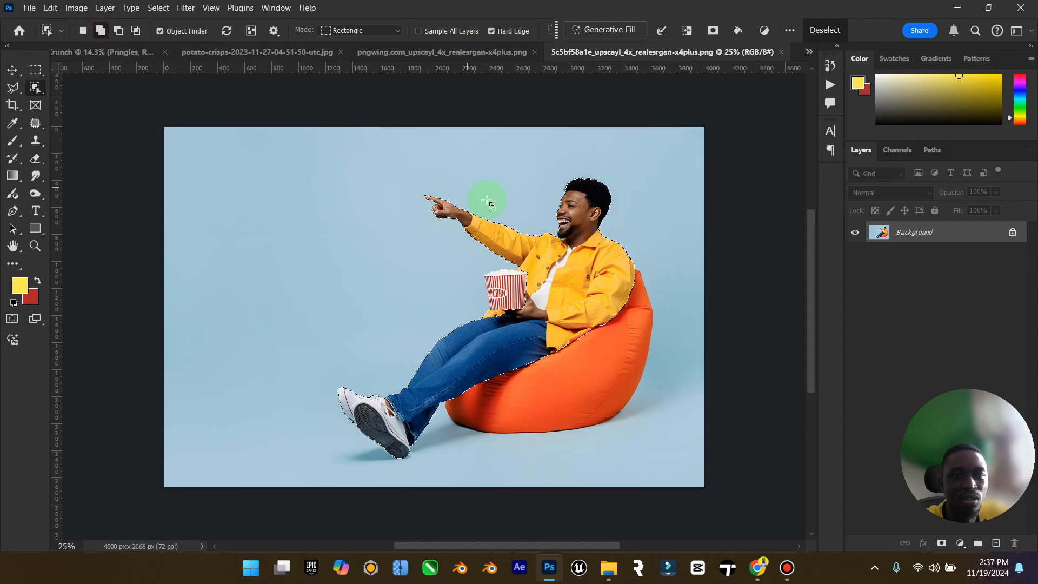
pyautogui.click(586, 377)
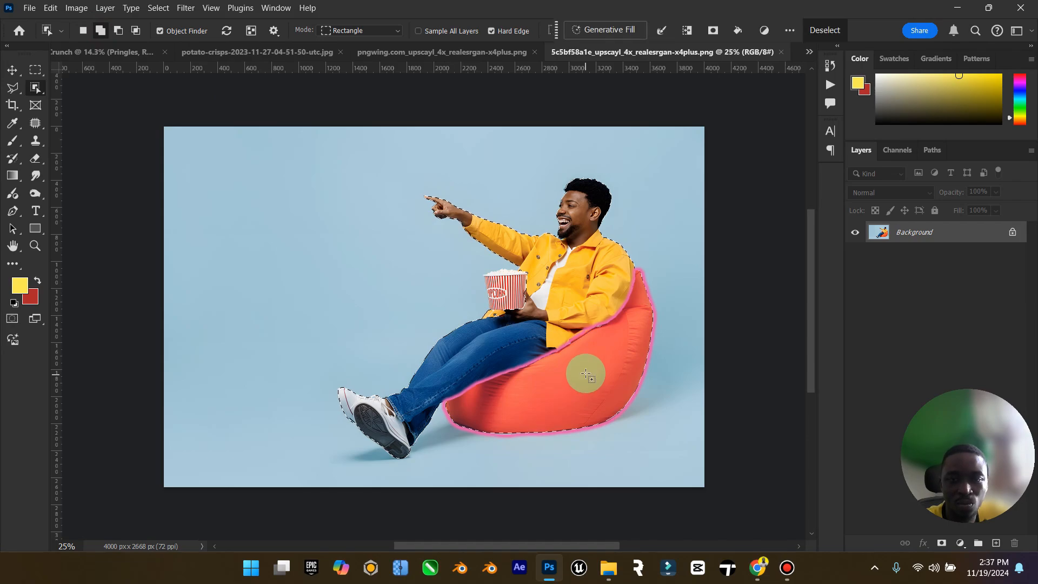
pyautogui.click(7, 86)
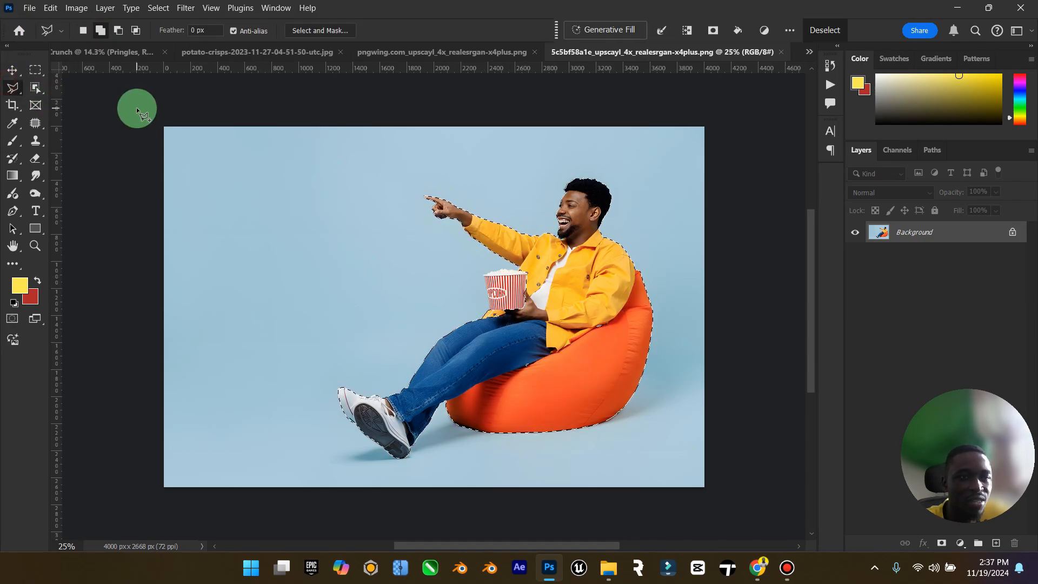
pyautogui.click(612, 375)
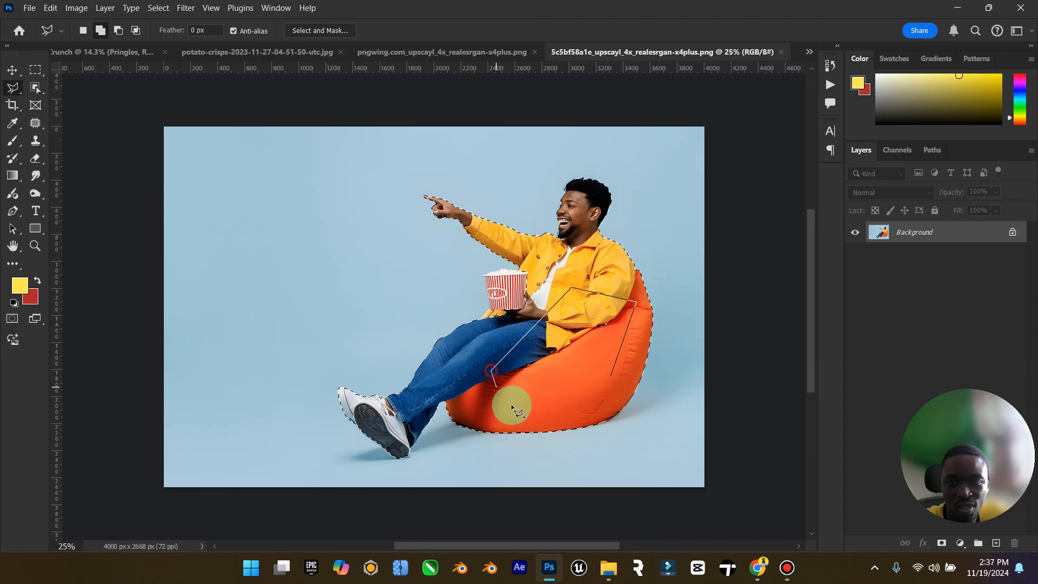
pyautogui.click(595, 387)
# Trace the popcorn bucket with the Polygonal Lasso and add it to the man's selection.
pyautogui.click(35, 245)
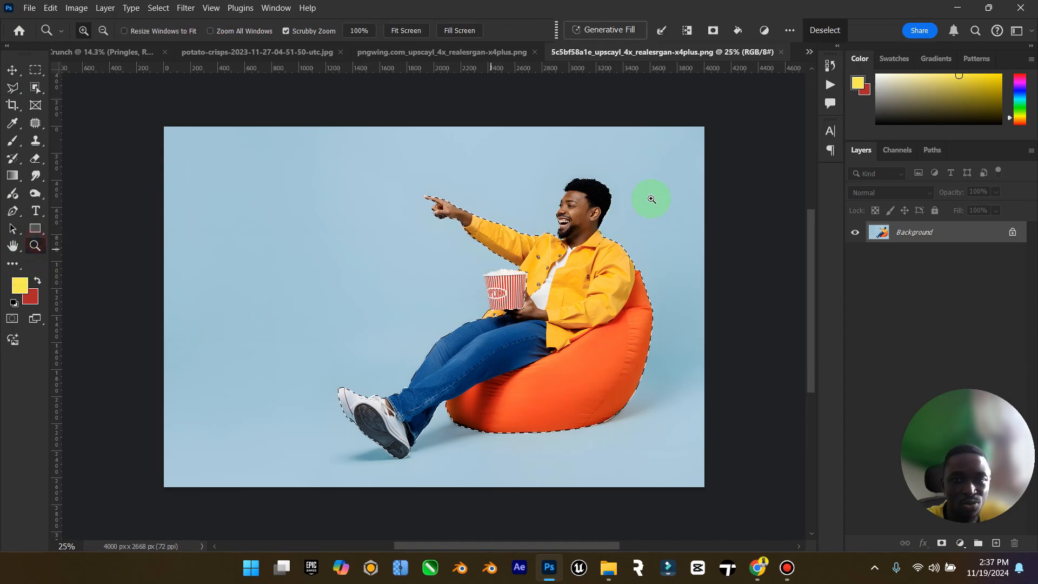
pyautogui.click(562, 215)
pyautogui.moveTo(629, 201); pyautogui.dragTo(282, 192)
pyautogui.moveTo(104, 160)
pyautogui.mouseDown()
pyautogui.moveTo(179, 162)
pyautogui.moveTo(105, 165)
pyautogui.mouseUp()
pyautogui.moveTo(232, 275); pyautogui.dragTo(255, 269)
pyautogui.scroll(-4, 255, 269)
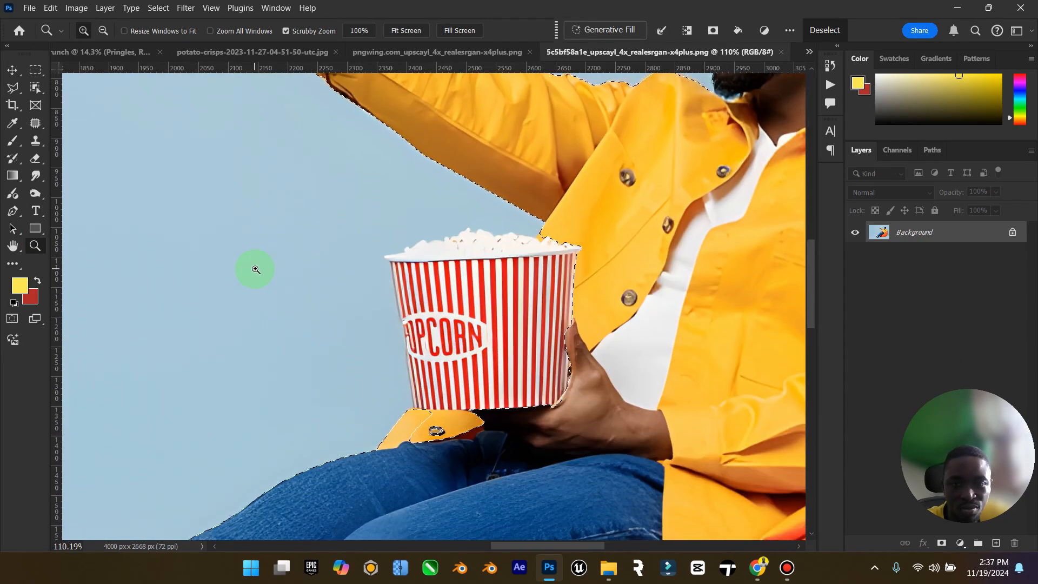
pyautogui.click(12, 87)
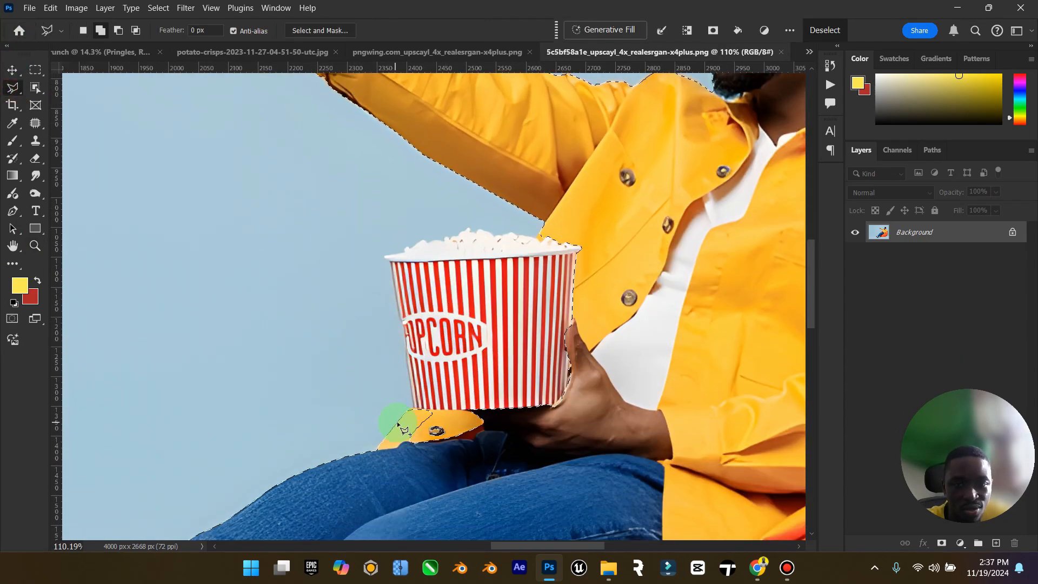
pyautogui.click(412, 413)
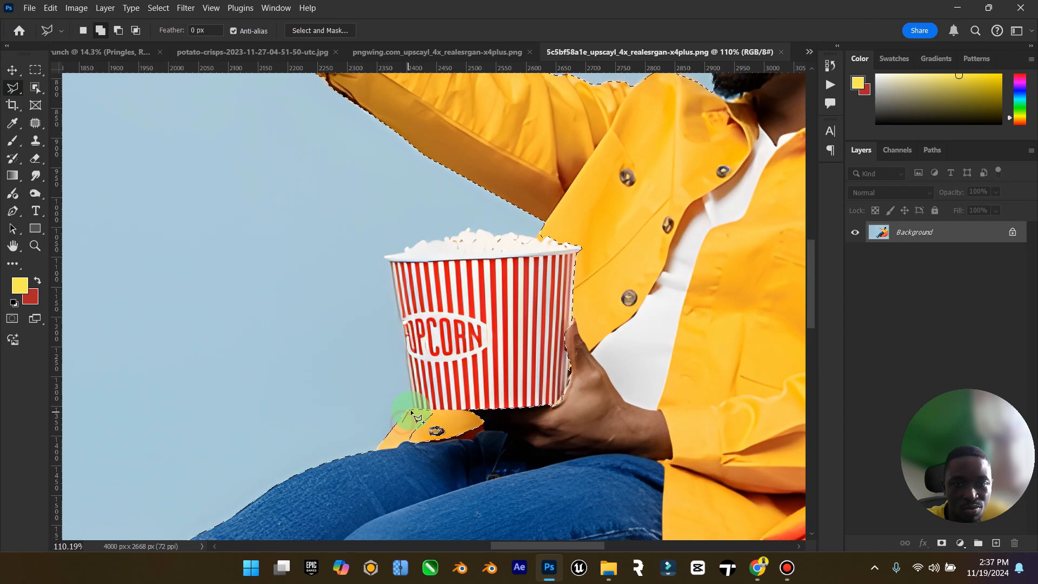
pyautogui.click(397, 290)
pyautogui.click(391, 263)
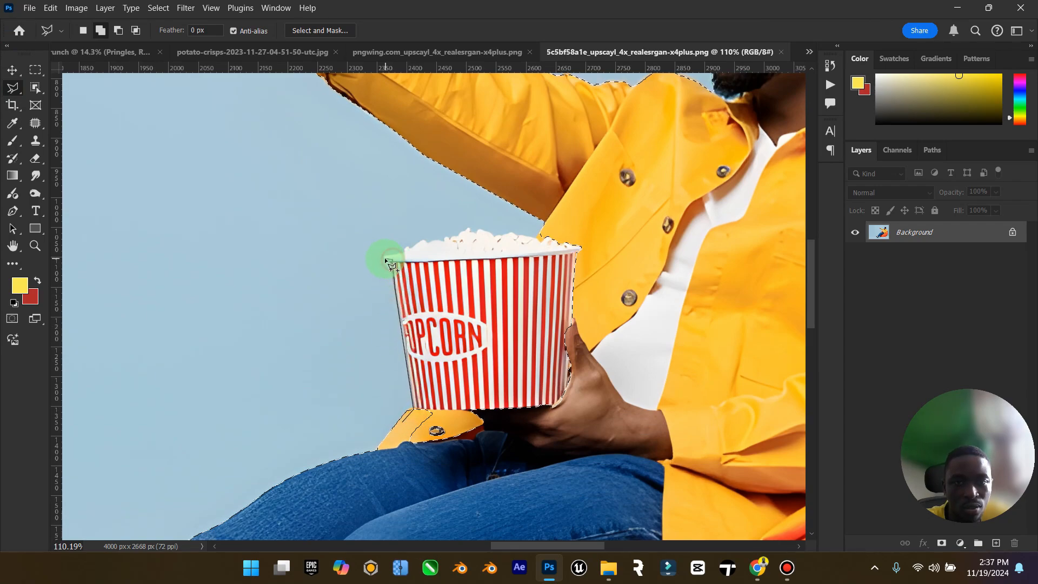
pyautogui.click(422, 244)
pyautogui.click(455, 247)
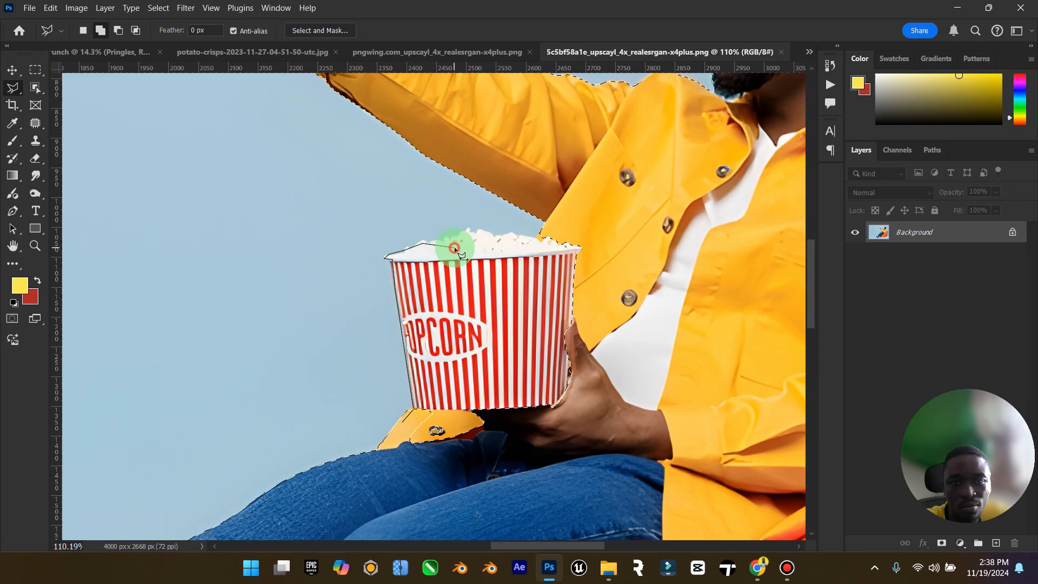
pyautogui.click(490, 236)
pyautogui.click(520, 238)
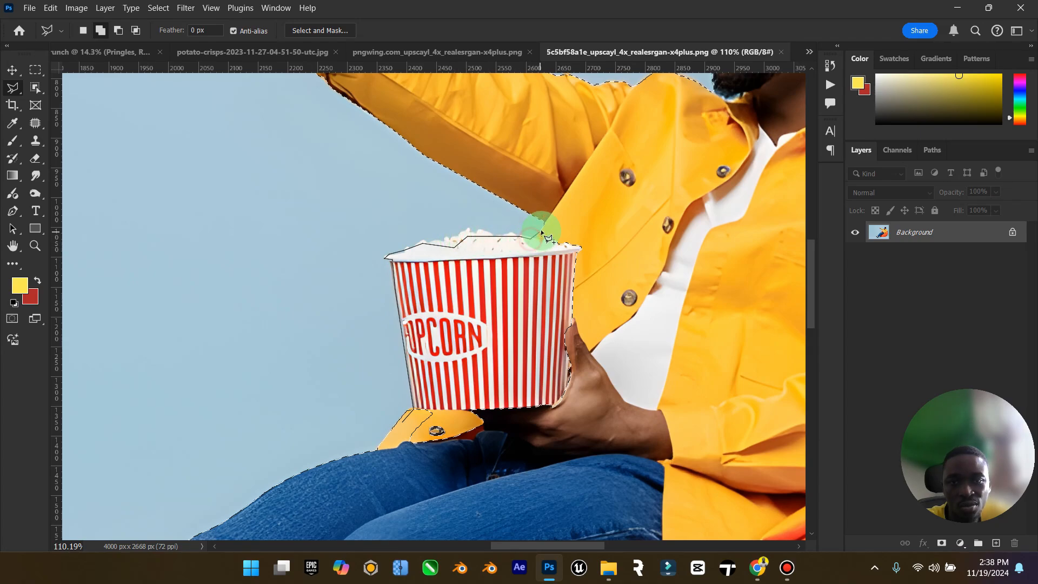
pyautogui.click(597, 228)
pyautogui.click(618, 265)
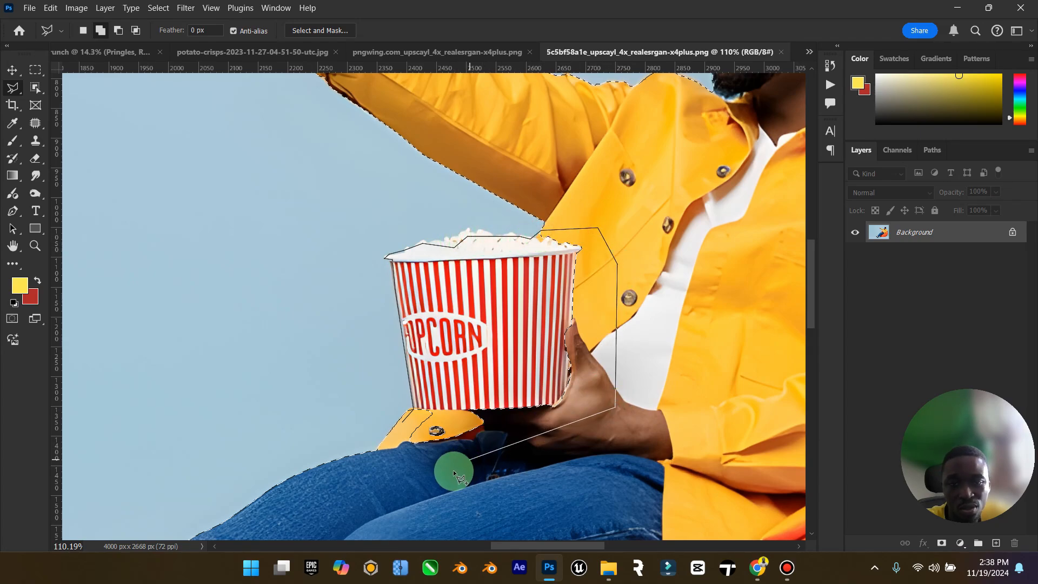
pyautogui.click(394, 470)
pyautogui.doubleClick(441, 408)
# Add the yellow jacket corner below the popcorn bucket to the selection with the Polygonal Lasso.
pyautogui.click(388, 447)
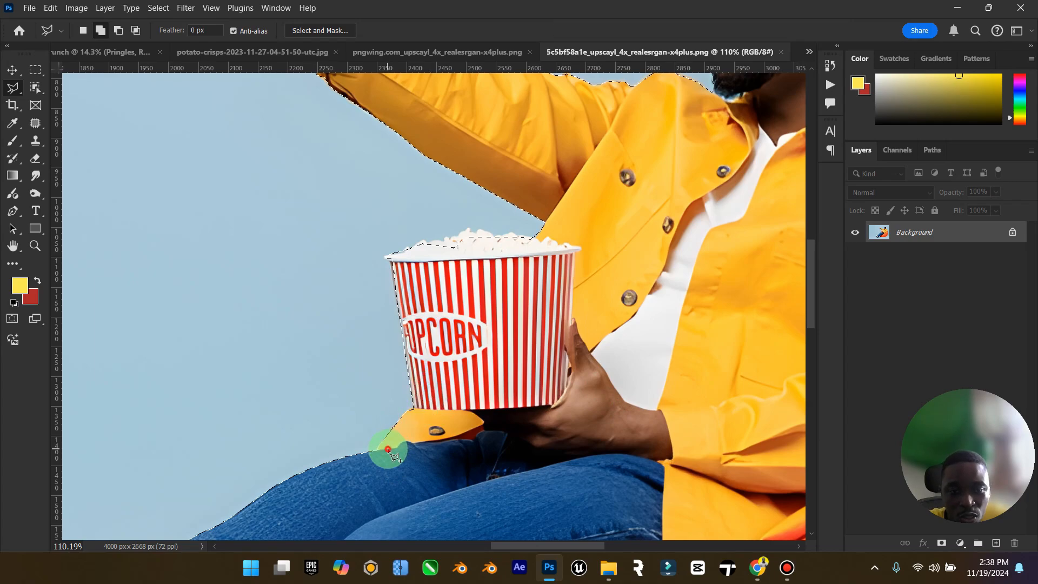
pyautogui.click(409, 407)
pyautogui.click(458, 385)
pyautogui.click(439, 456)
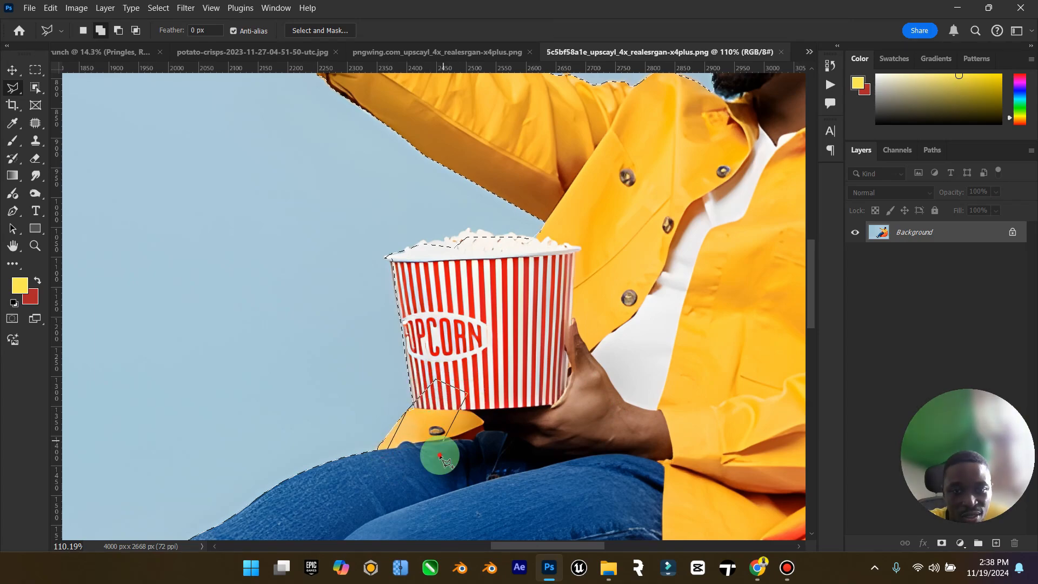
pyautogui.click(388, 448)
pyautogui.click(26, 286)
pyautogui.doubleClick(13, 246)
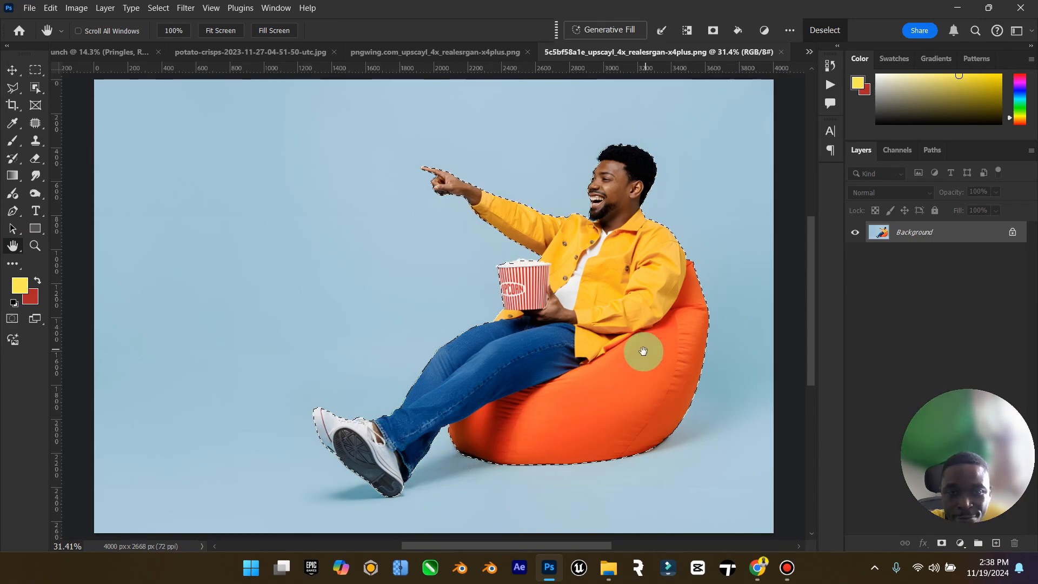
# Subtract the blue background gap inside the shoelace loop from the selection with the Polygonal Lasso.
pyautogui.click(35, 246)
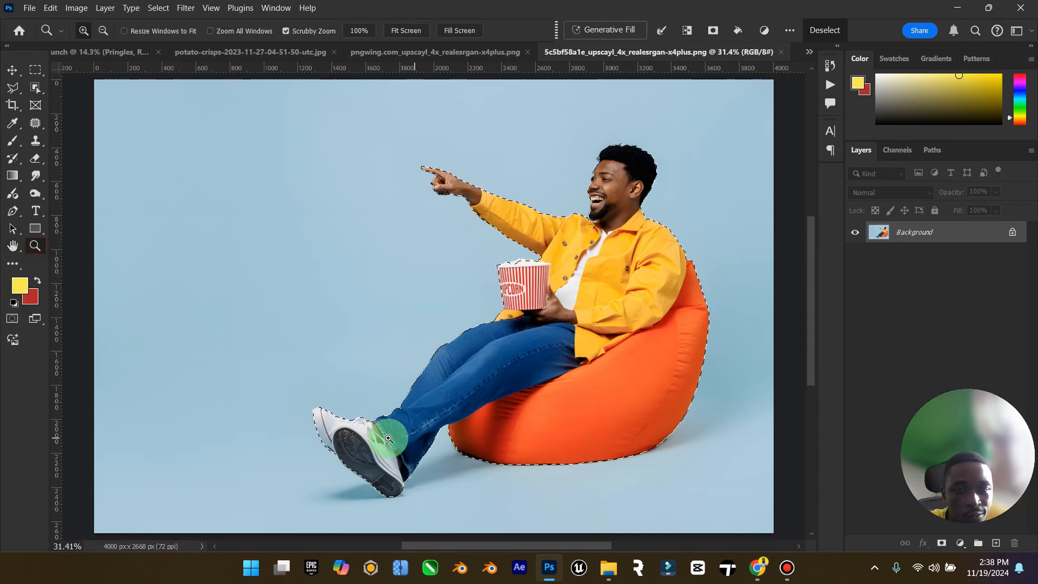
pyautogui.moveTo(336, 431); pyautogui.dragTo(433, 415)
pyautogui.click(13, 88)
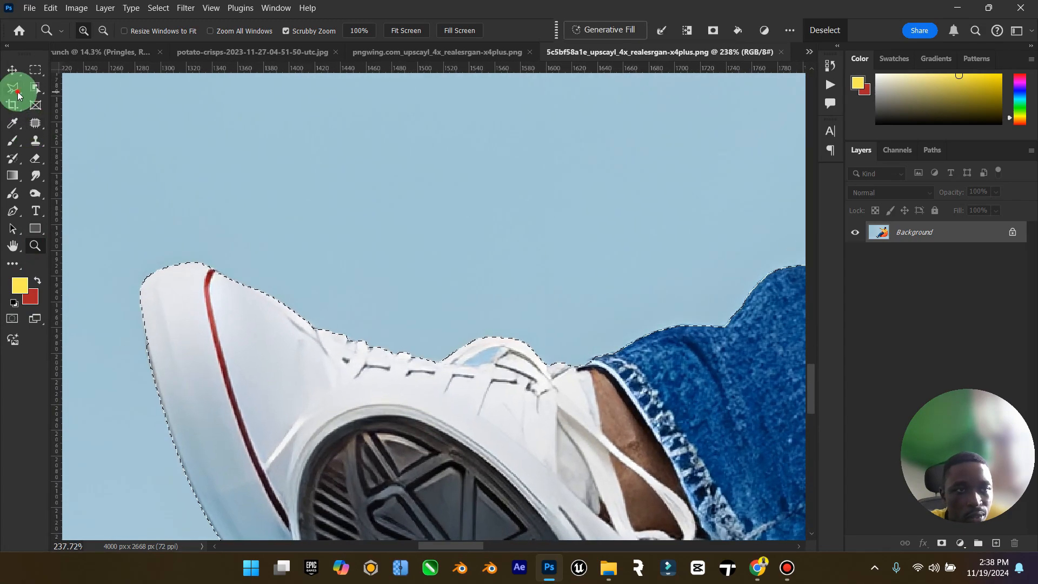
pyautogui.click(118, 31)
pyautogui.click(566, 276)
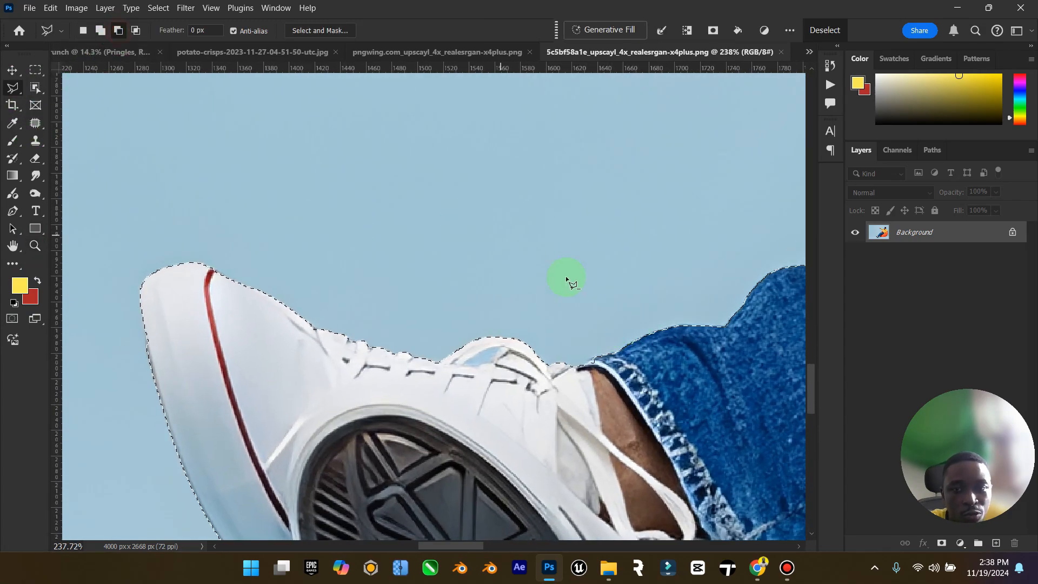
pyautogui.click(488, 348)
pyautogui.click(462, 365)
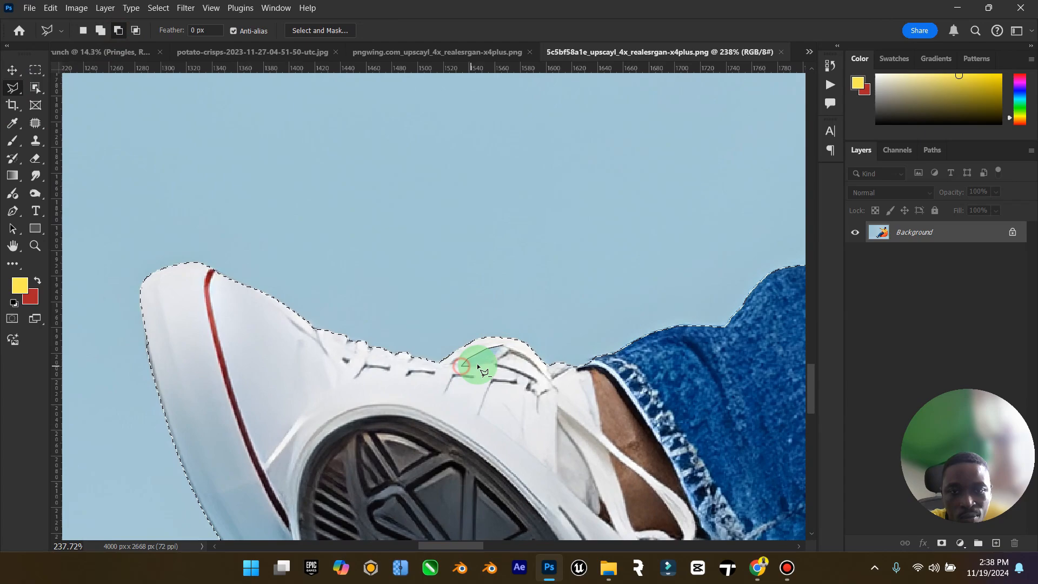
pyautogui.click(504, 352)
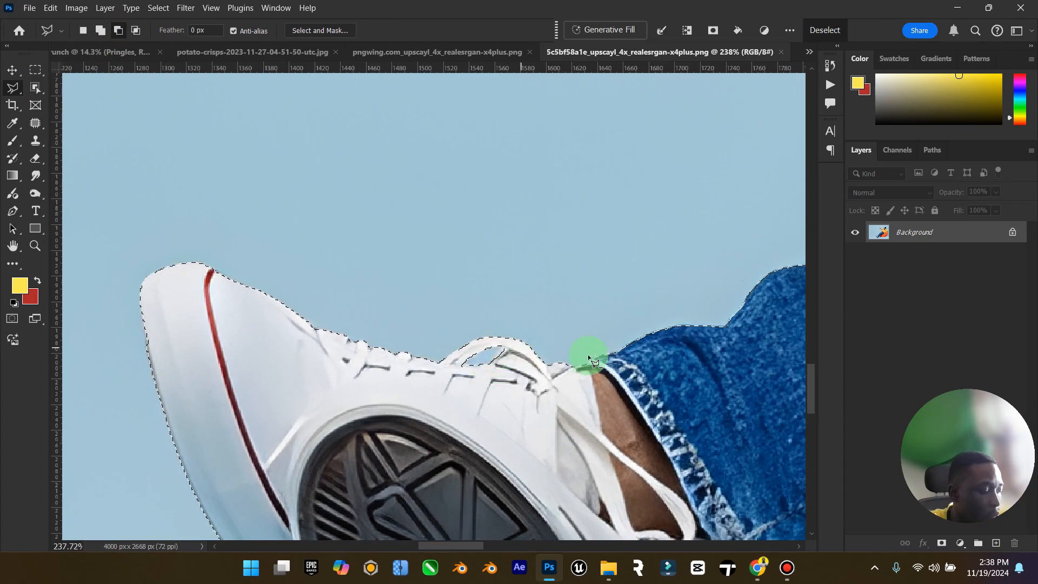
pyautogui.click(12, 248)
pyautogui.doubleClick(12, 248)
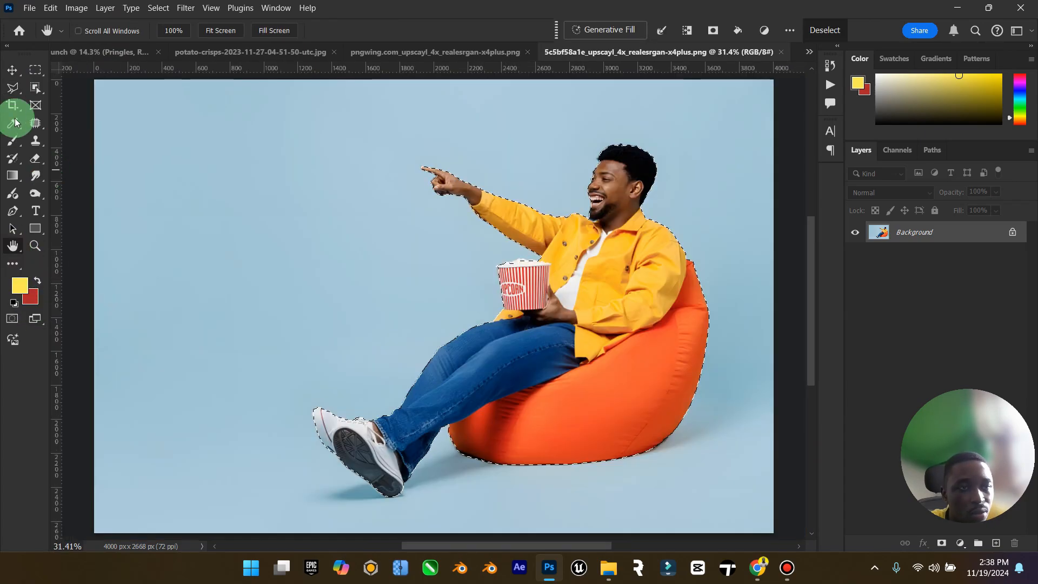
# Output the selection through Select and Mask as a new layer with a layer mask, and apply that mask.
pyautogui.click(12, 87)
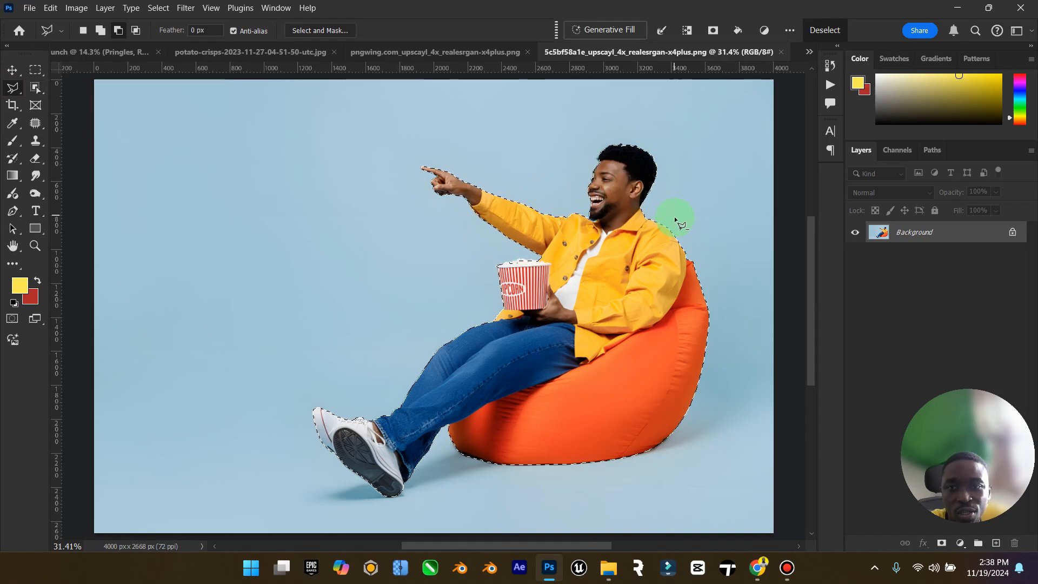
pyautogui.click(332, 26)
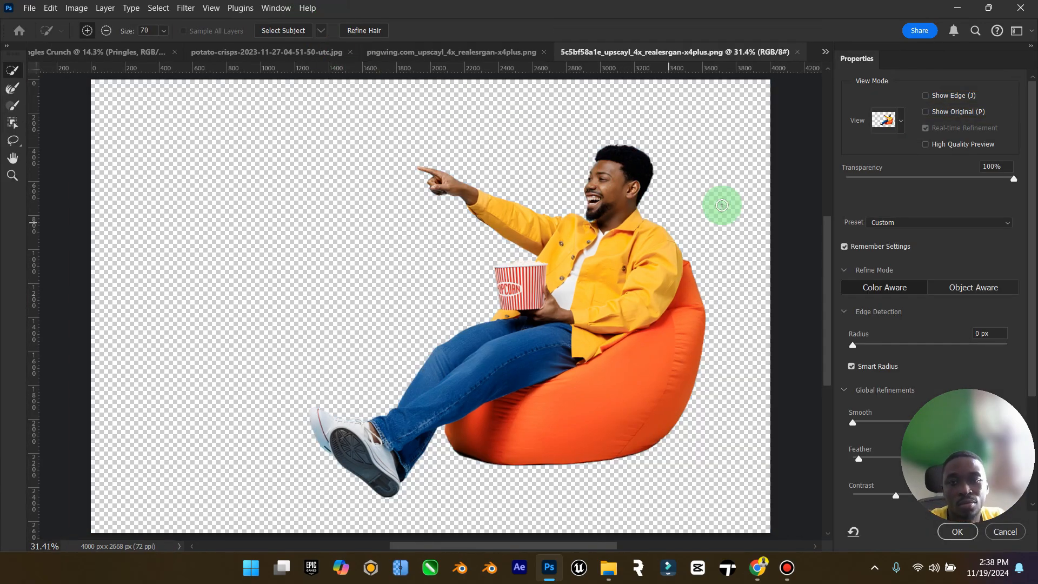
pyautogui.click(958, 532)
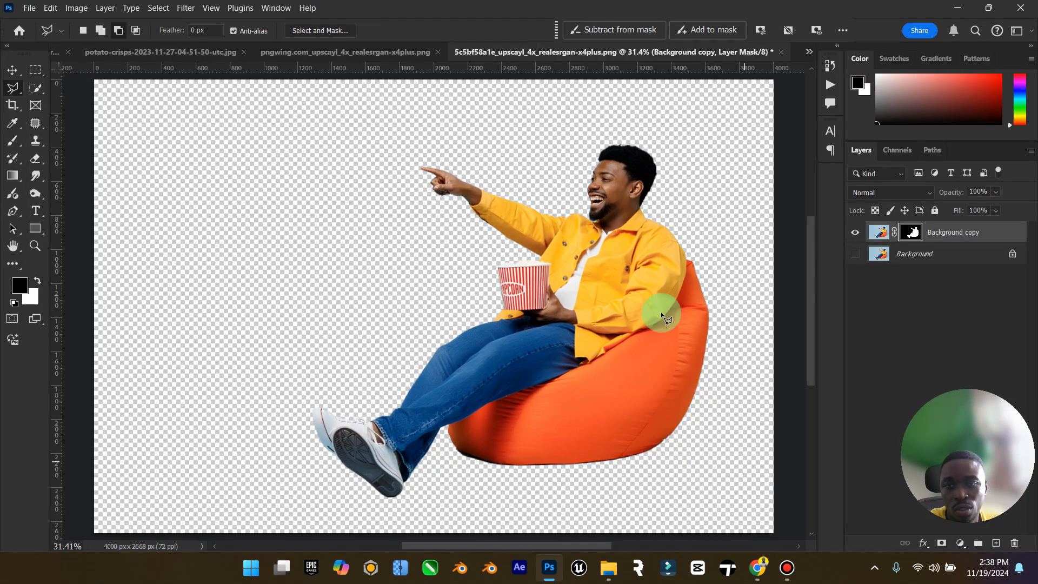
pyautogui.rightClick(911, 233)
pyautogui.click(936, 267)
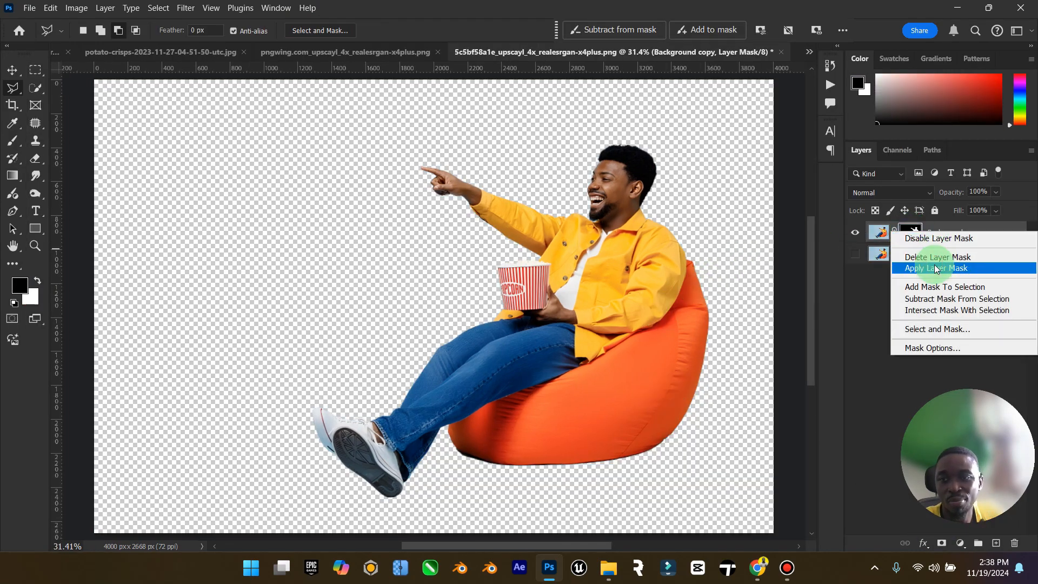
pyautogui.click(13, 73)
pyautogui.moveTo(293, 119); pyautogui.dragTo(427, 303)
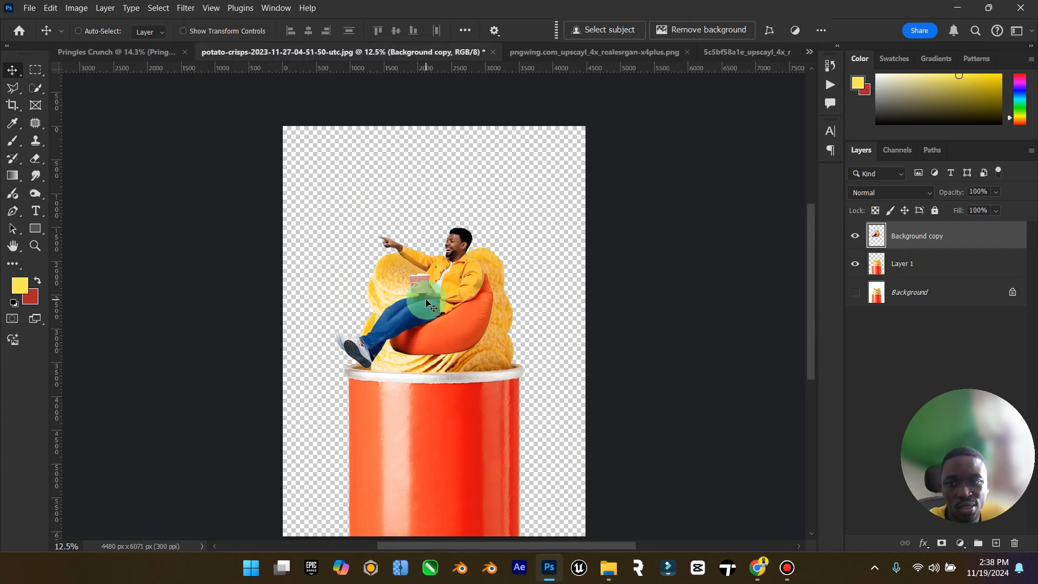
pyautogui.hotkey('ctrl', 'z')
pyautogui.hotkey('ctrl', 'z')
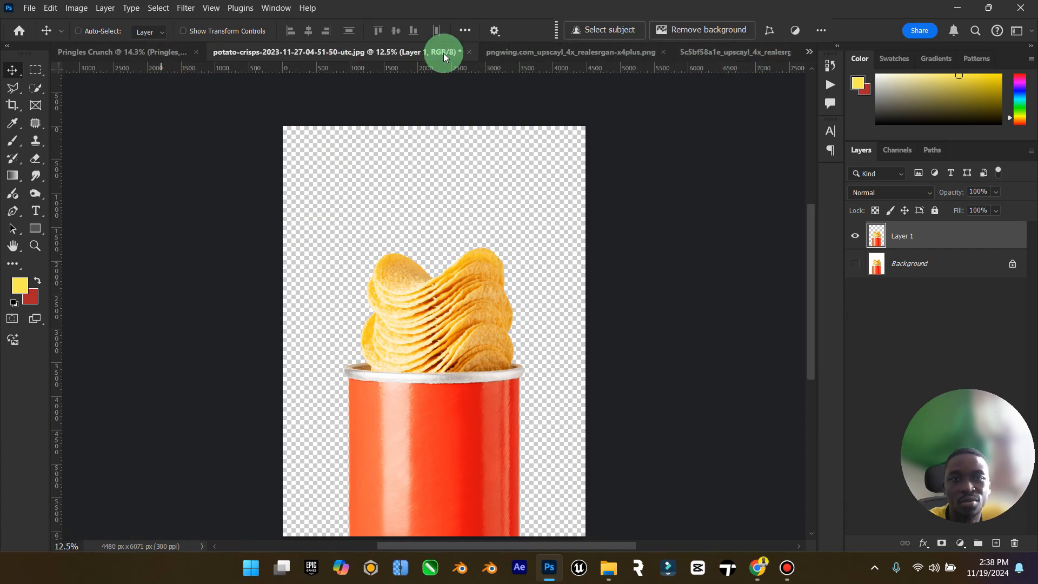
# Close the potato-crisps document and move the man cutout into the Pringles Crunch document, seated over the can's opening.
pyautogui.click(468, 52)
pyautogui.click(537, 220)
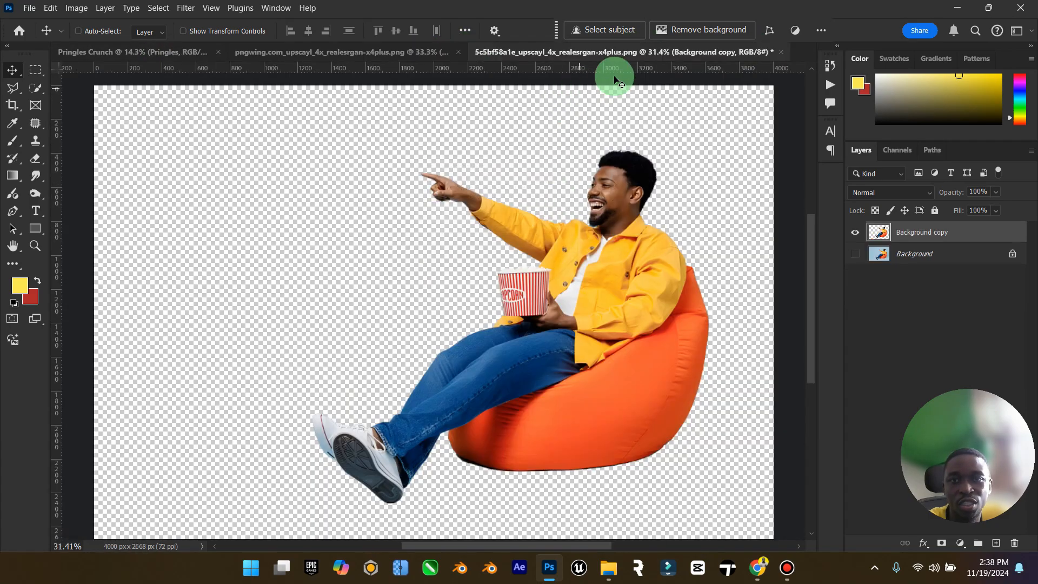
pyautogui.moveTo(616, 184); pyautogui.dragTo(427, 308)
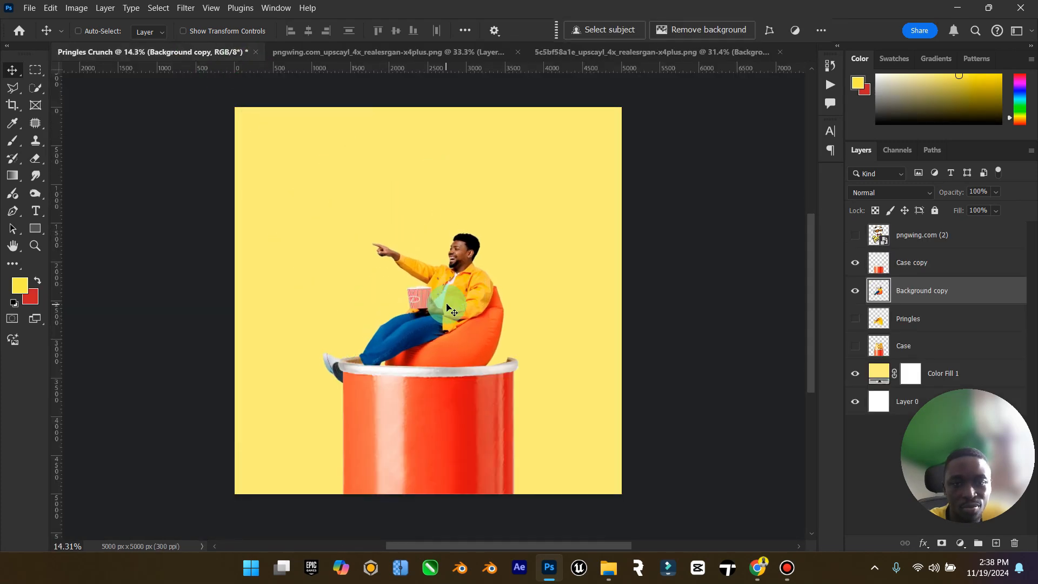
# Raise the Background copy layer above Case copy and enlarge the man to about 138%, seated over the top of the can.
pyautogui.moveTo(919, 290); pyautogui.dragTo(908, 252)
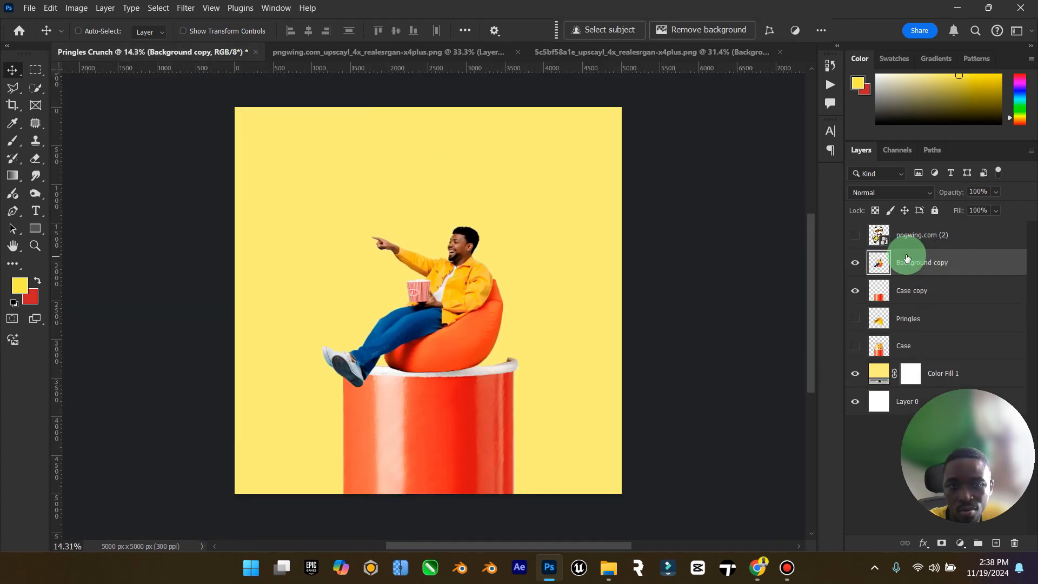
pyautogui.hotkey('ctrl', 't')
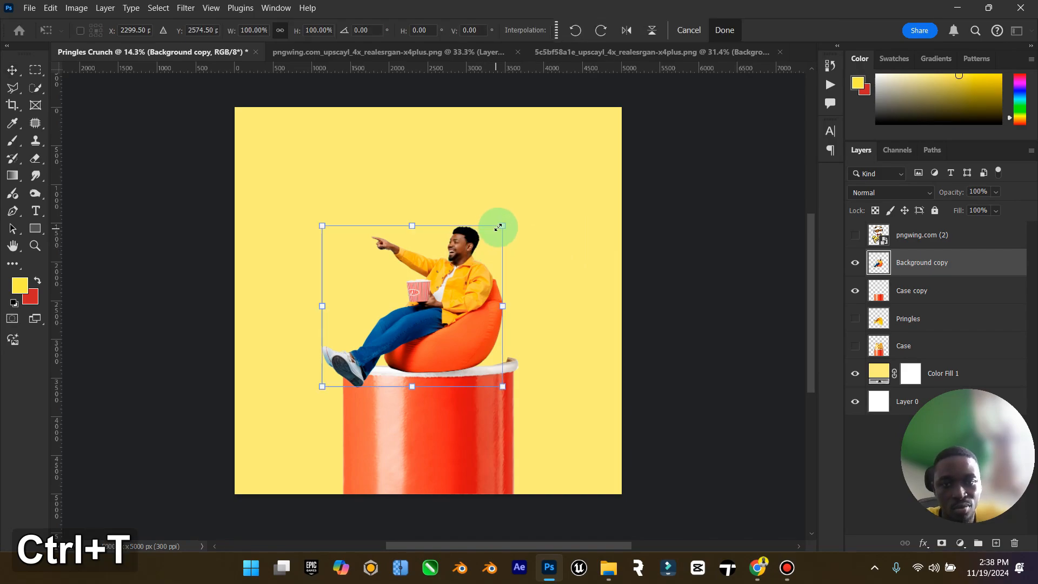
pyautogui.moveTo(493, 233); pyautogui.dragTo(550, 198)
pyautogui.moveTo(480, 274); pyautogui.dragTo(458, 283)
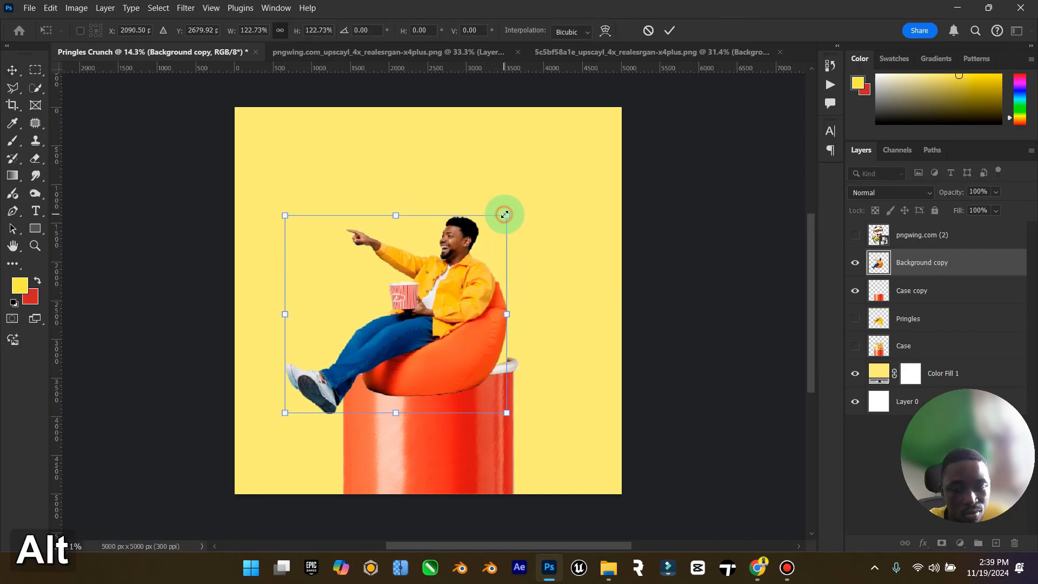
pyautogui.moveTo(502, 214)
pyautogui.mouseDown()
pyautogui.moveTo(526, 199)
pyautogui.moveTo(519, 204)
pyautogui.mouseUp()
pyautogui.moveTo(478, 278); pyautogui.dragTo(481, 292)
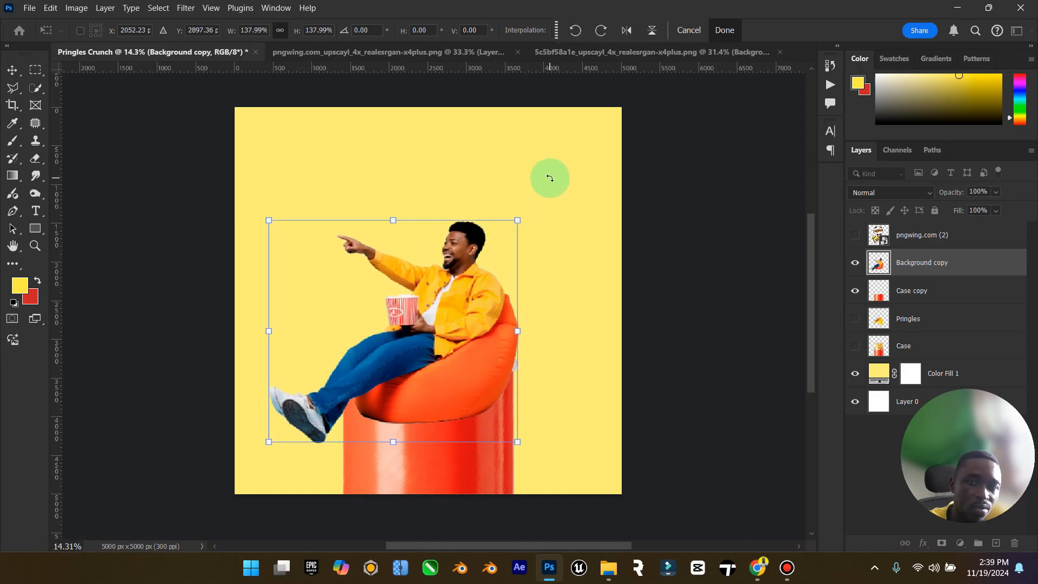
pyautogui.click(12, 70)
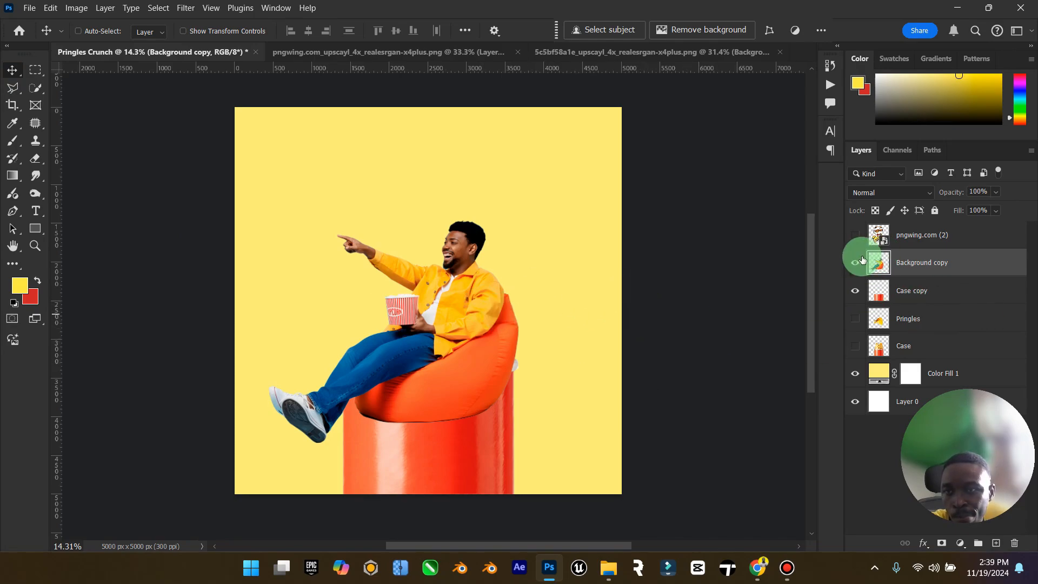
pyautogui.moveTo(1006, 398); pyautogui.dragTo(1002, 422)
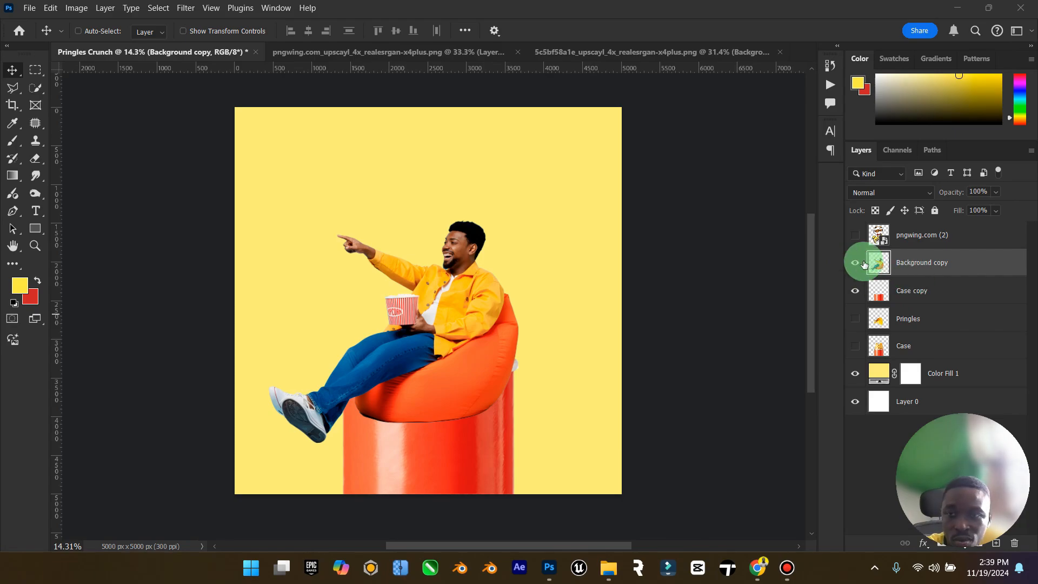
# Hide the Case copy layer and show the Pringles chips stacked above the man layer, lowered over the beanbag.
pyautogui.click(856, 295)
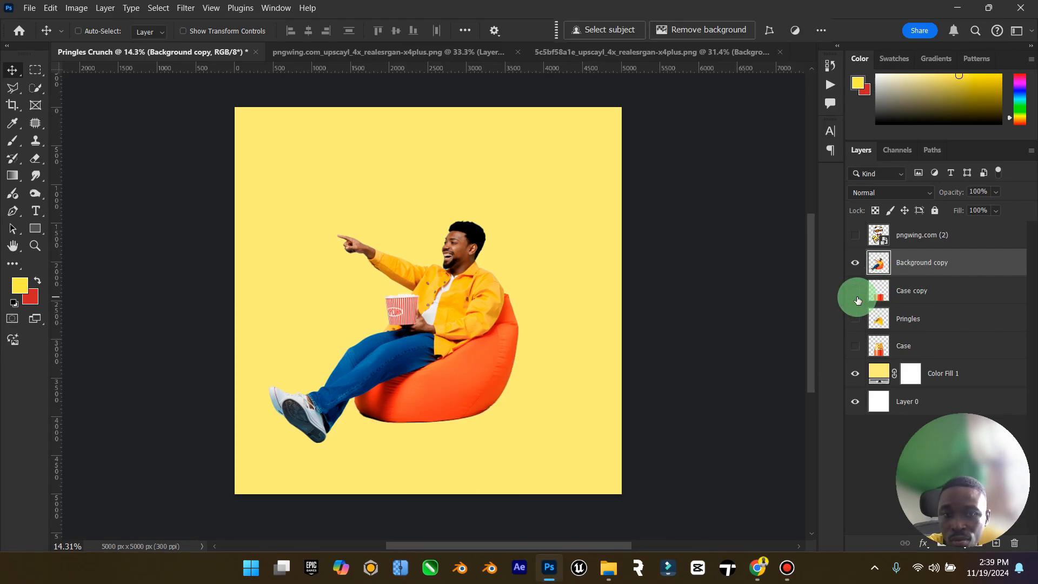
pyautogui.click(858, 321)
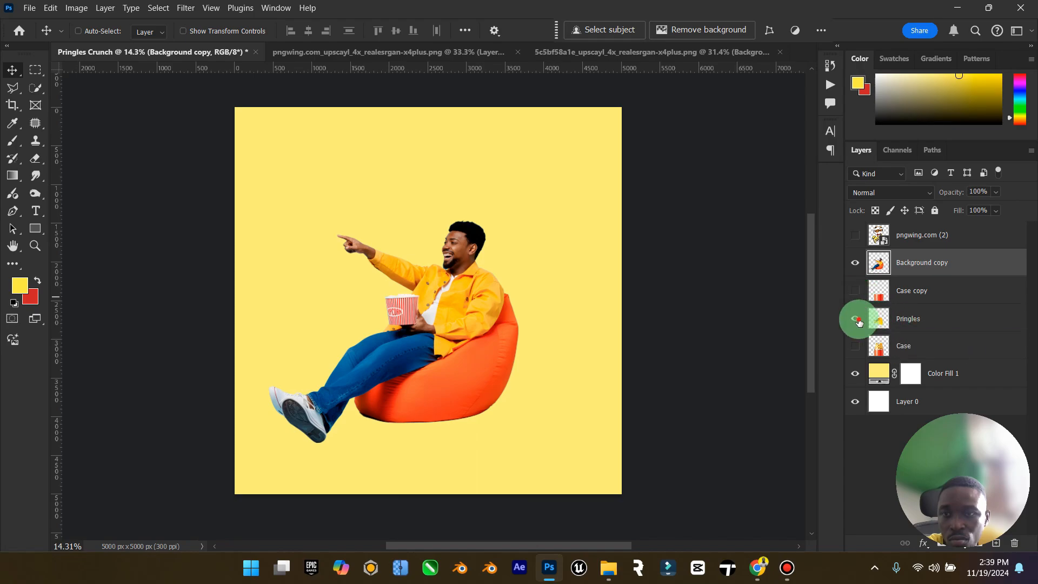
pyautogui.moveTo(910, 313); pyautogui.dragTo(908, 264)
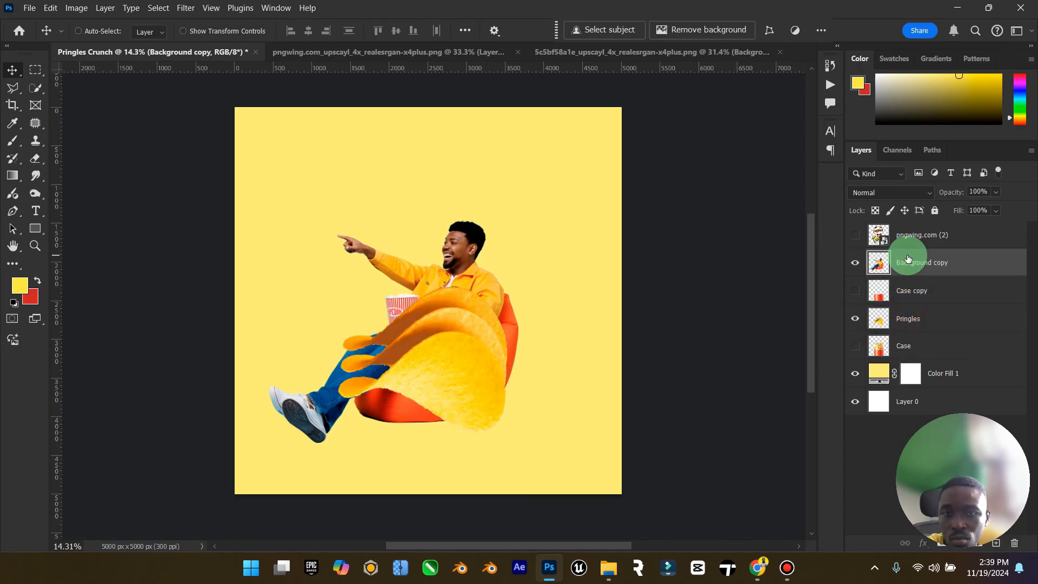
pyautogui.moveTo(463, 332); pyautogui.dragTo(464, 381)
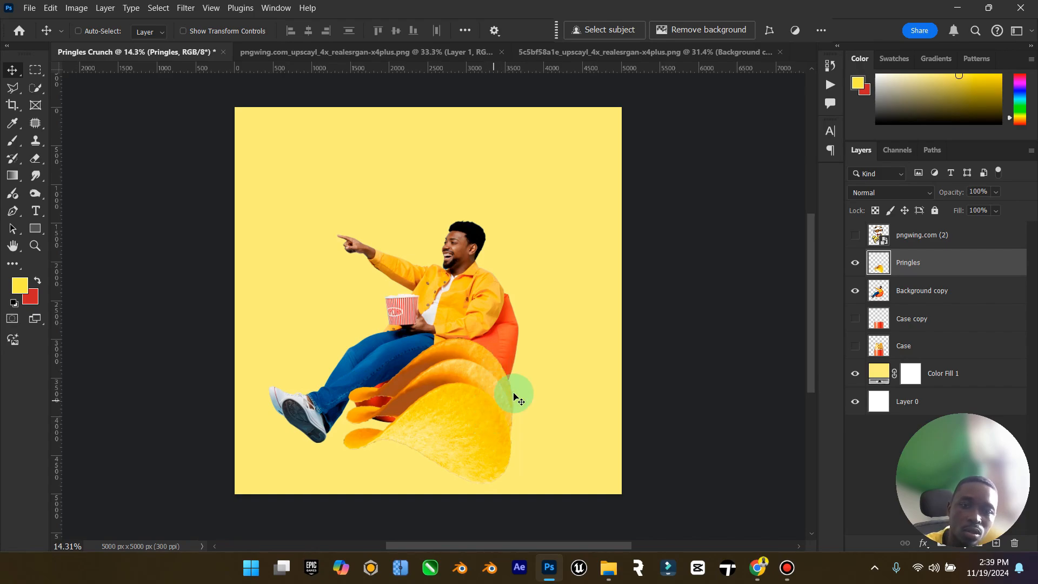
# Rotate the chips to about 139° and scale them to about 117%, placed over the beanbag.
pyautogui.hotkey('ctrl', 't')
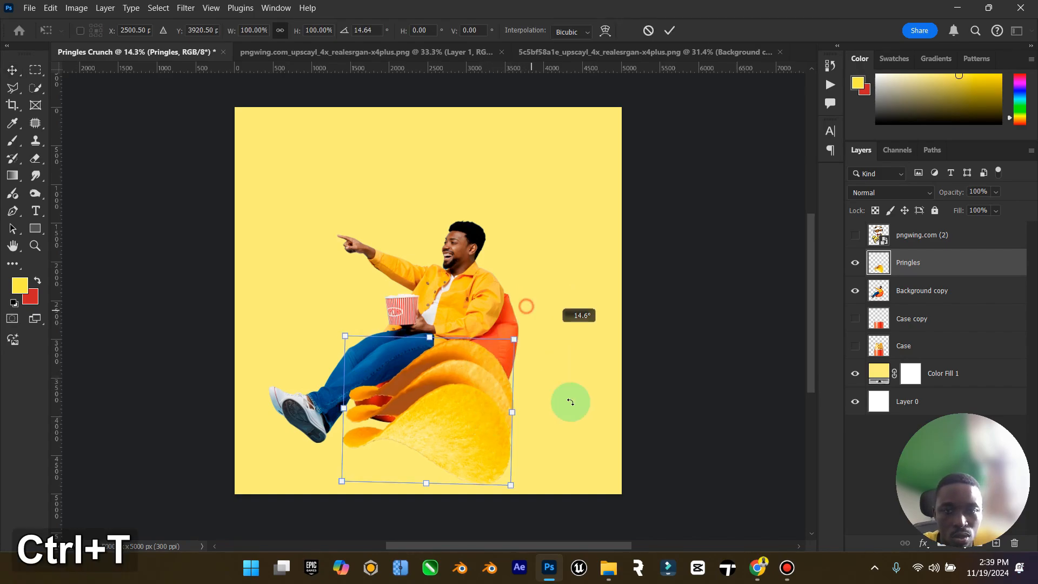
pyautogui.moveTo(568, 401); pyautogui.dragTo(421, 447)
pyautogui.moveTo(434, 378); pyautogui.dragTo(456, 374)
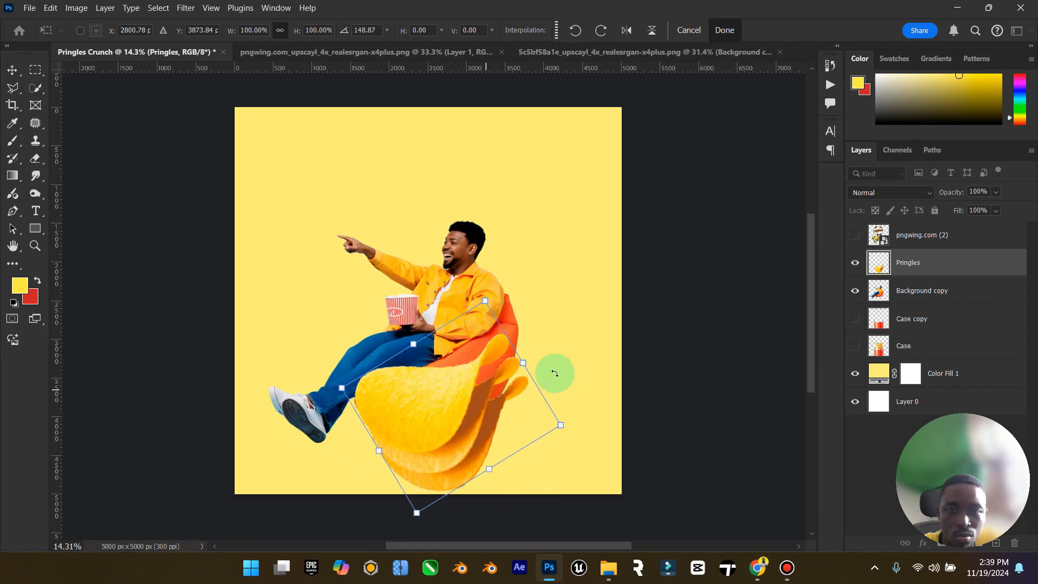
pyautogui.moveTo(579, 425); pyautogui.dragTo(577, 401)
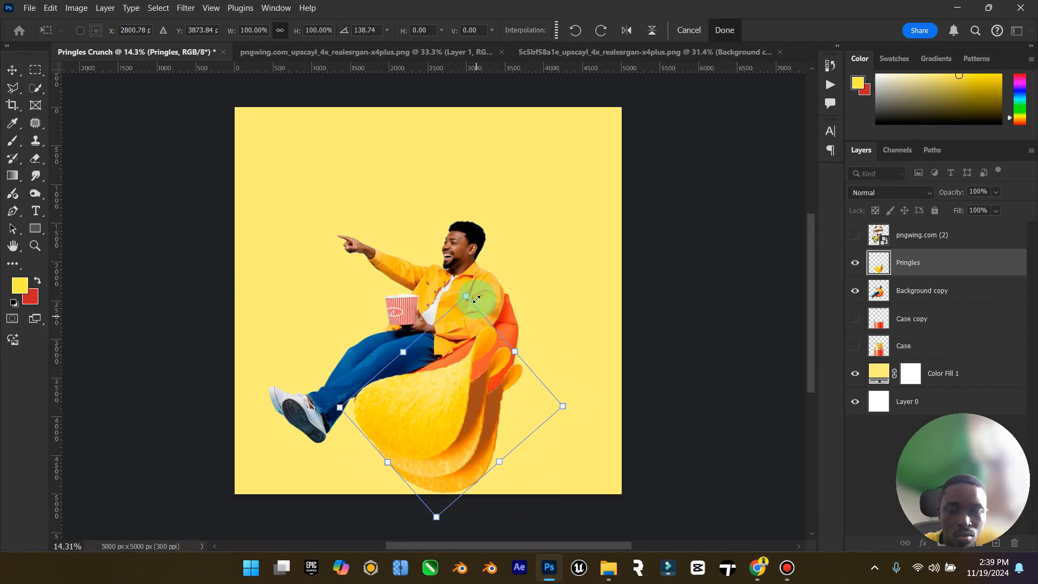
pyautogui.moveTo(464, 296); pyautogui.dragTo(476, 259)
pyautogui.moveTo(442, 322); pyautogui.dragTo(460, 345)
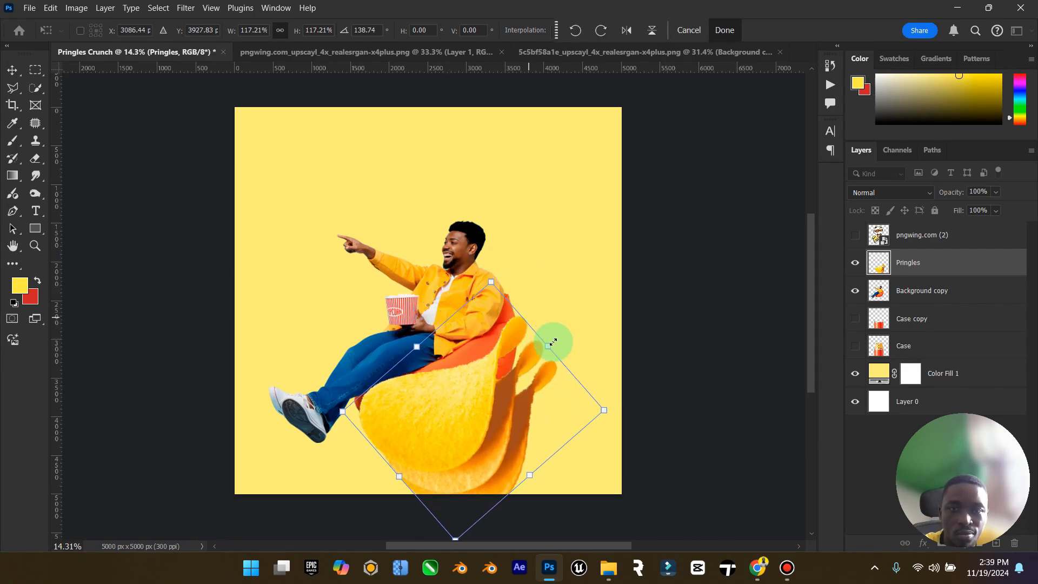
# Rotate the chips to about -6° and position them over the beanbag, beneath the man's legs and jacket.
pyautogui.moveTo(602, 378); pyautogui.dragTo(341, 343)
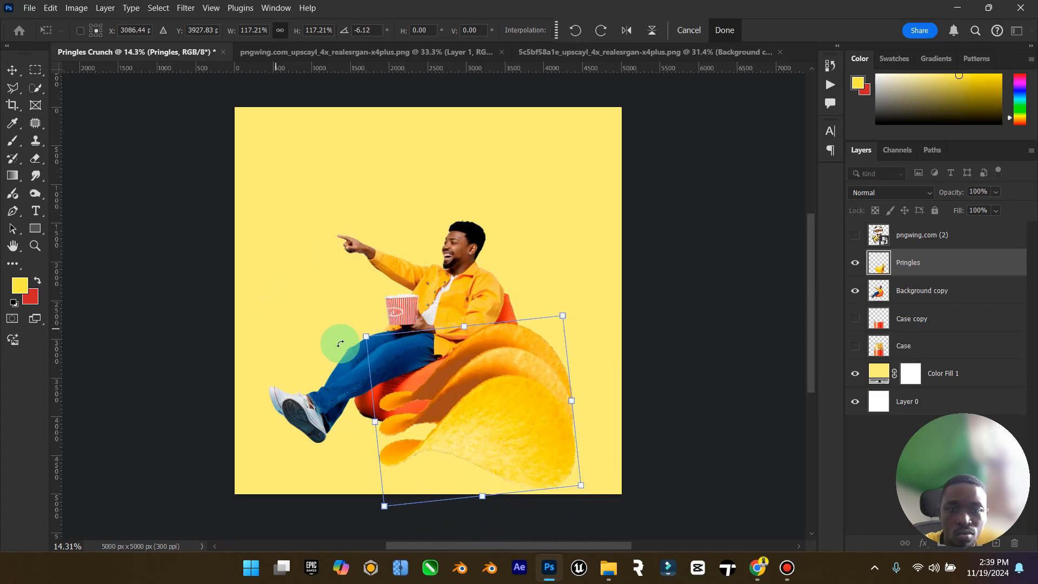
pyautogui.moveTo(518, 398); pyautogui.dragTo(496, 385)
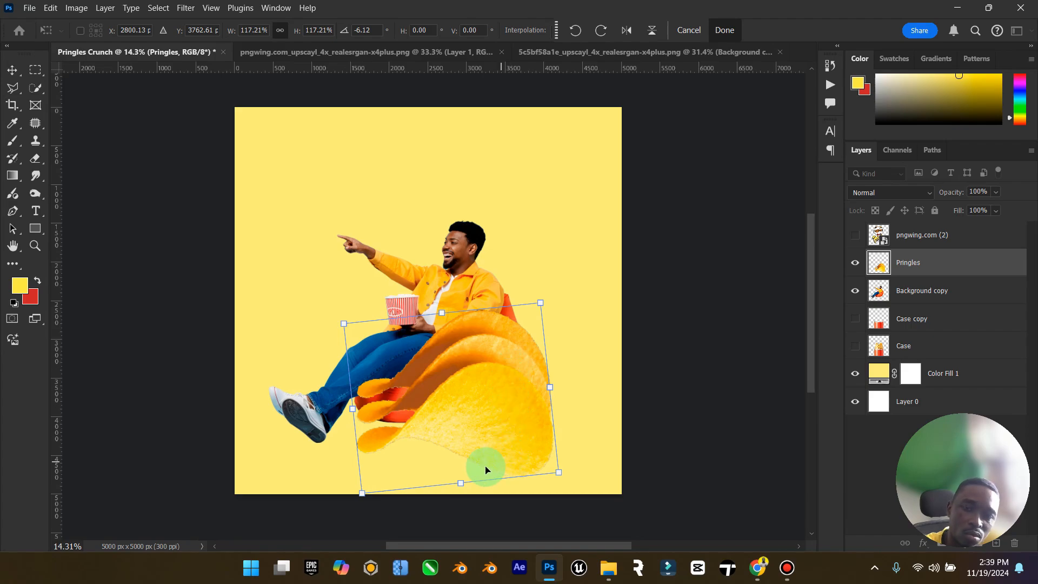
pyautogui.moveTo(502, 450); pyautogui.dragTo(500, 418)
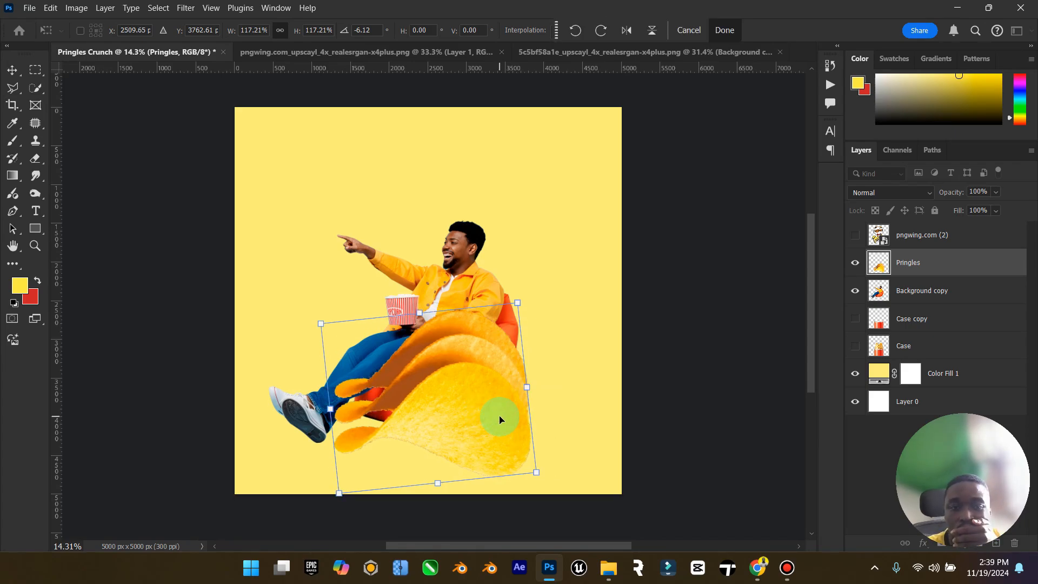
pyautogui.press('Down')
pyautogui.press('Down')
pyautogui.press('Down')
pyautogui.press('Down')
pyautogui.press('Down')
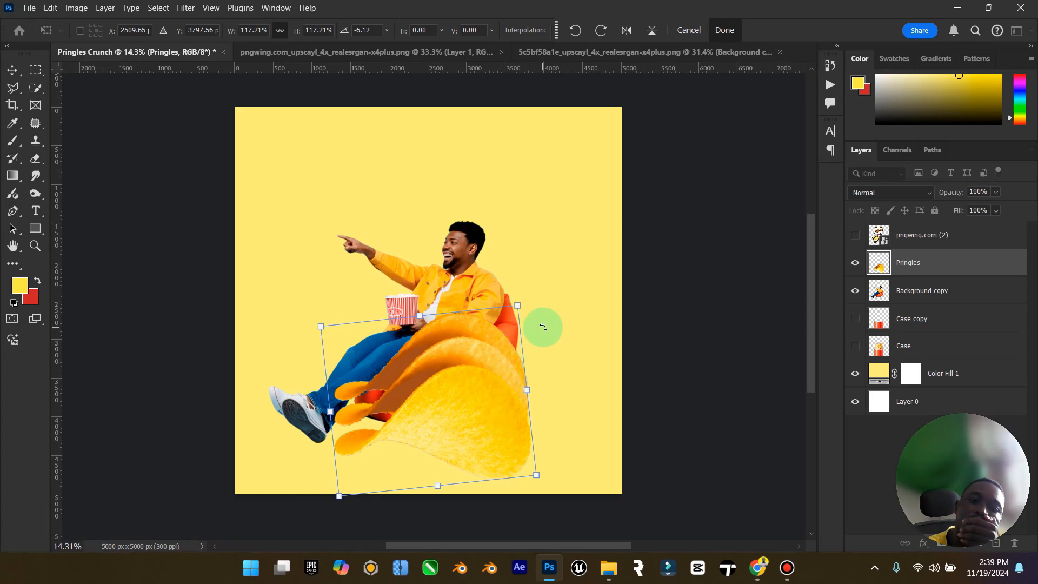
pyautogui.click(12, 71)
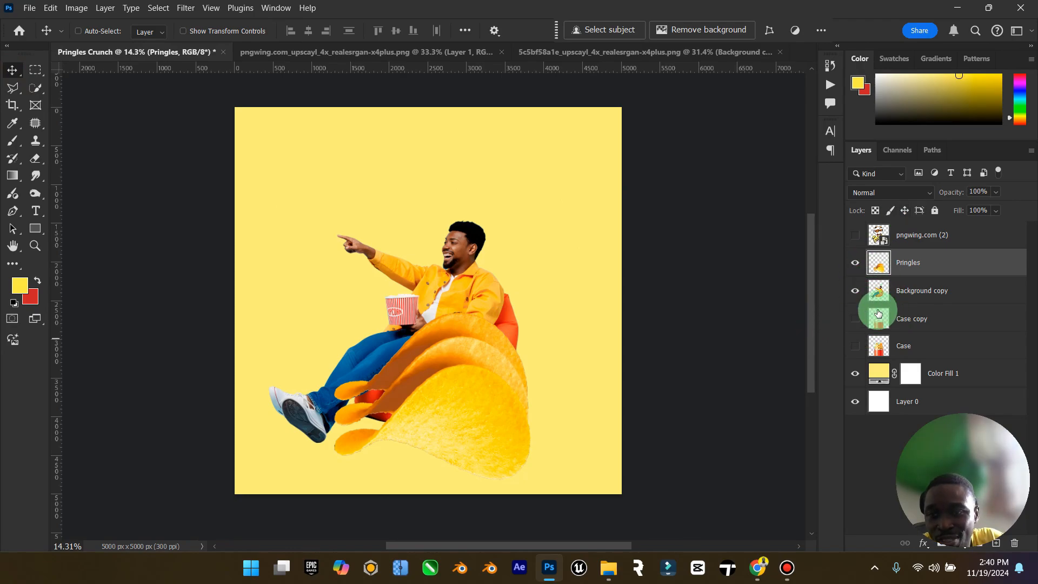
# Hide the Pringles layer and select the orange beanbag on the Background copy layer with the Object Selection tool.
pyautogui.click(855, 263)
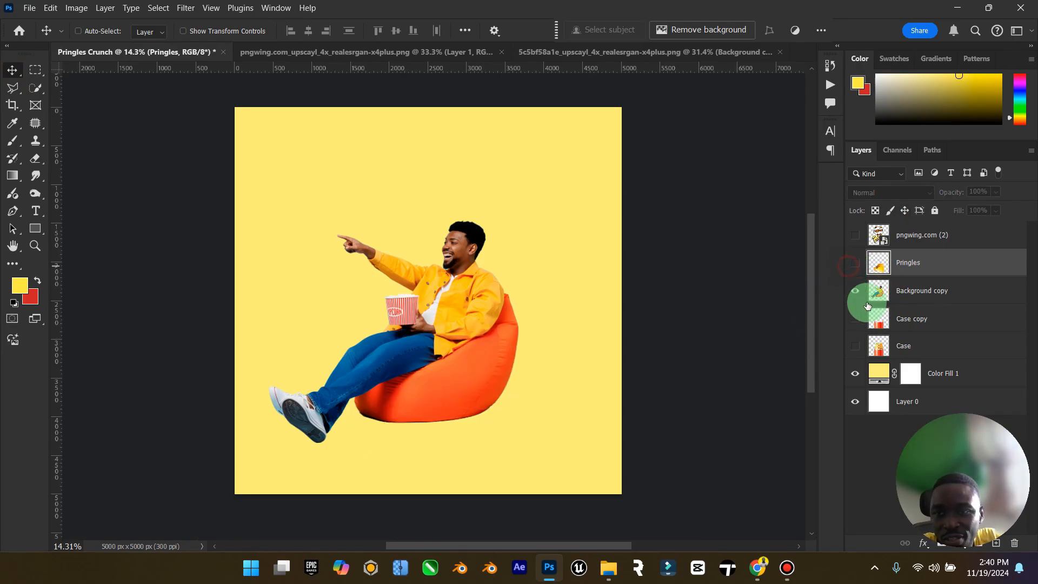
pyautogui.click(902, 292)
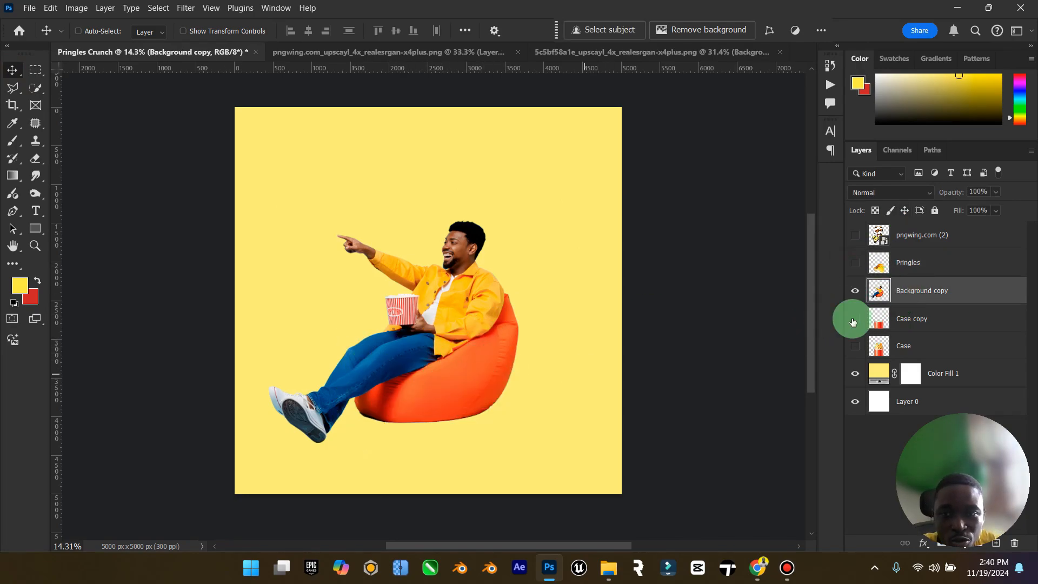
pyautogui.click(36, 245)
pyautogui.moveTo(380, 417); pyautogui.dragTo(19, 97)
pyautogui.moveTo(383, 262); pyautogui.dragTo(47, 151)
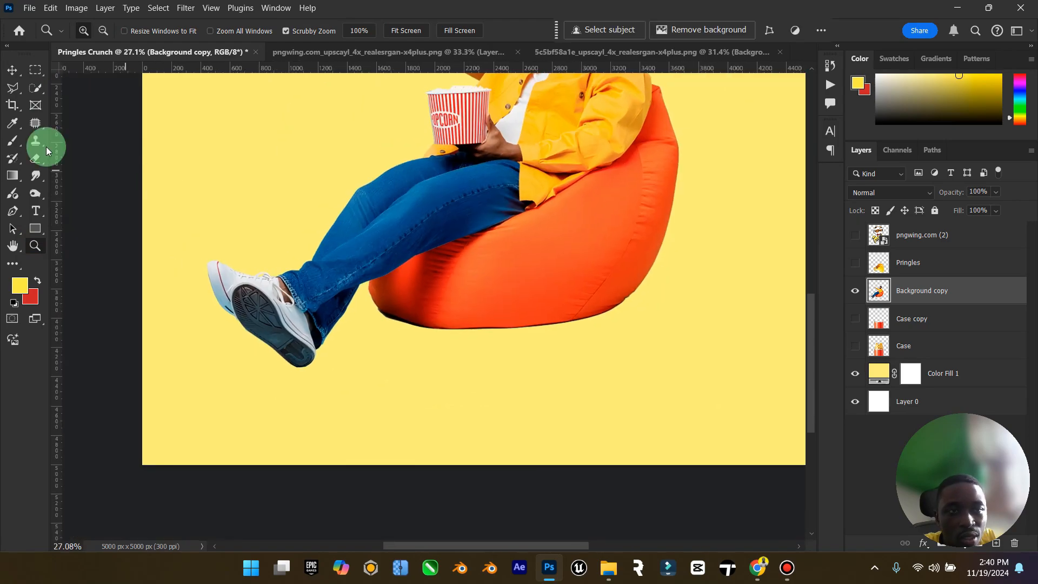
pyautogui.click(37, 91)
pyautogui.click(89, 99)
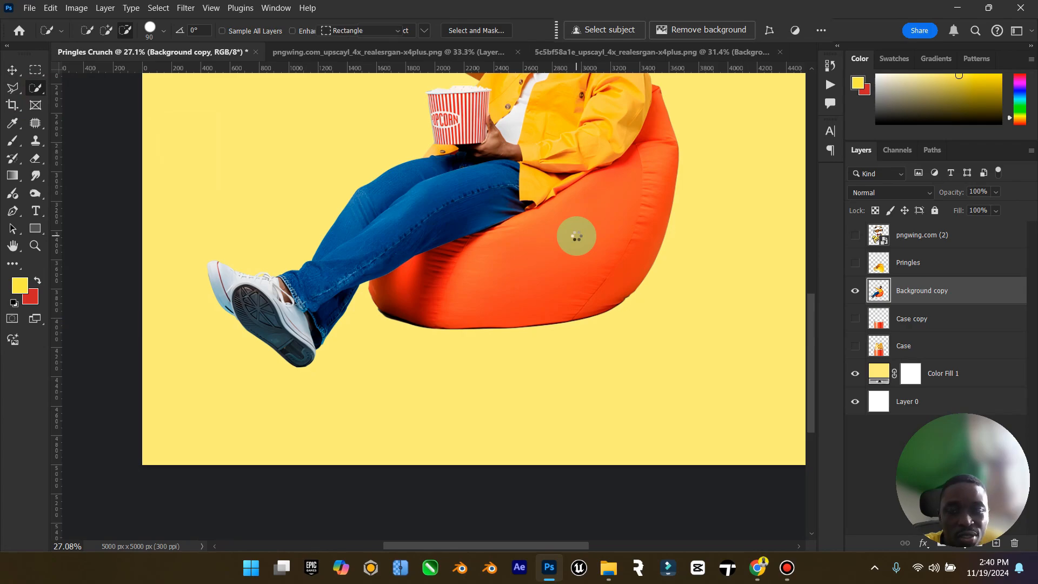
pyautogui.hotkey('shift', 'w')
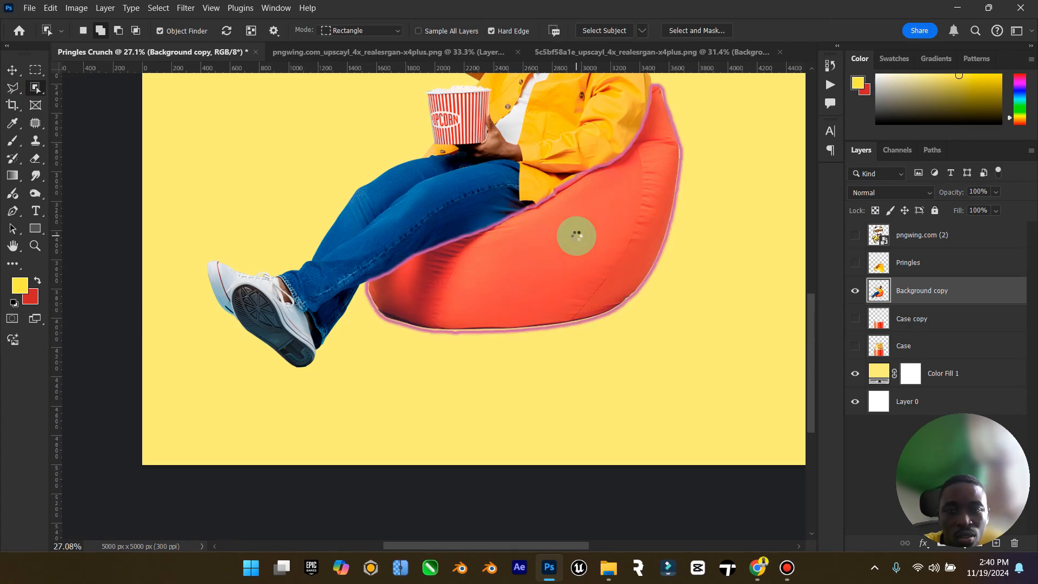
pyautogui.click(452, 244)
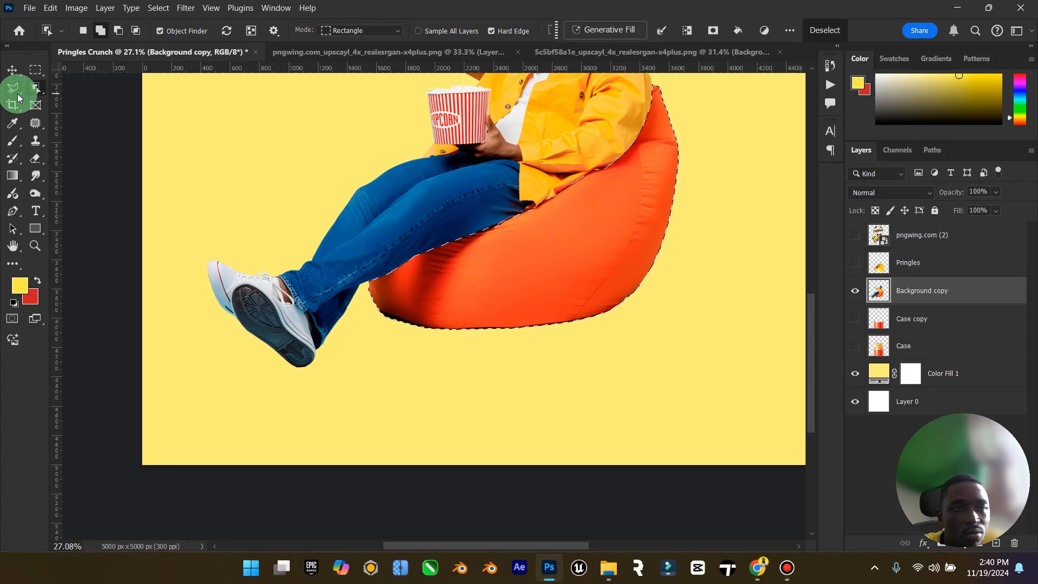
# Extend the selection with the Polygonal Lasso around the beanbag's outer edge and along its border with the jeans and jacket.
pyautogui.click(15, 92)
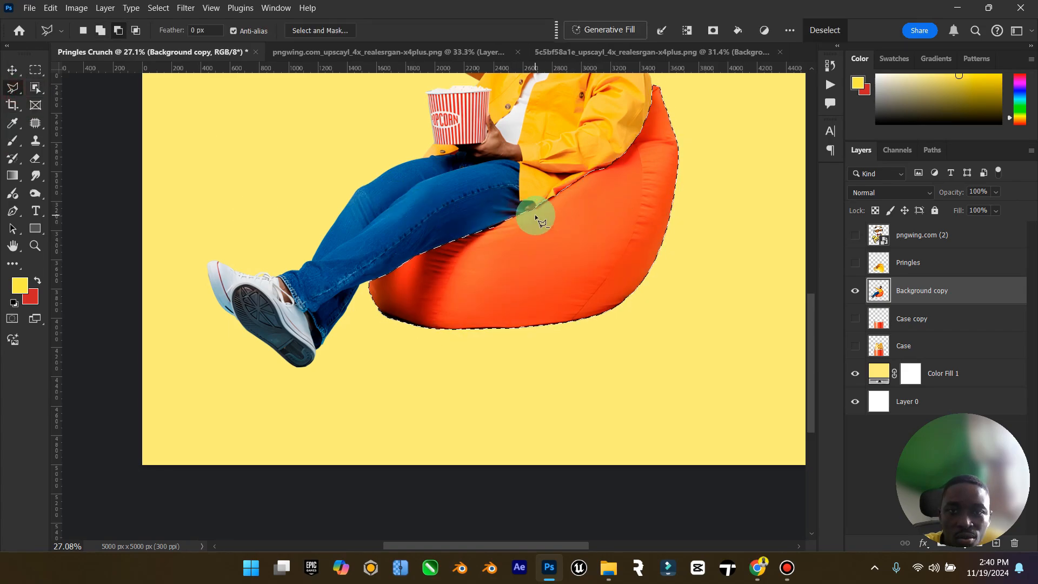
pyautogui.scroll(2, 514, 262)
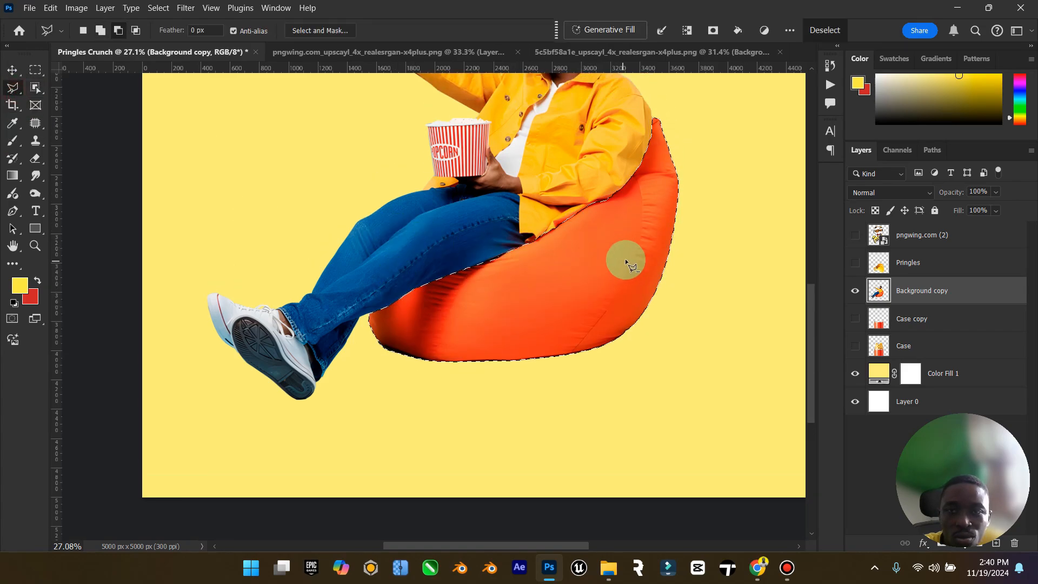
pyautogui.click(100, 31)
pyautogui.click(656, 120)
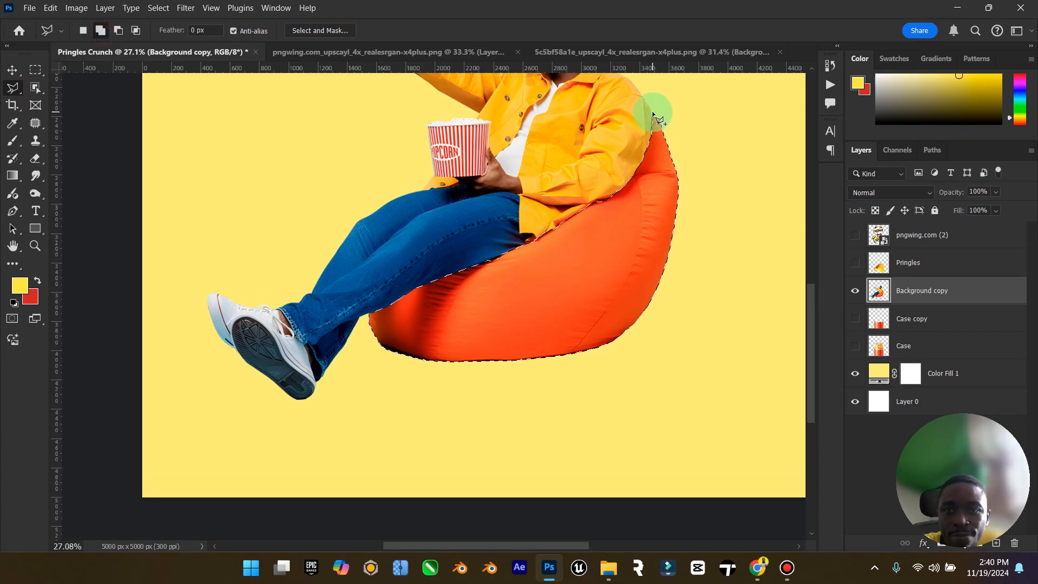
pyautogui.click(700, 108)
pyautogui.click(712, 220)
pyautogui.click(681, 363)
pyautogui.click(613, 389)
pyautogui.click(469, 391)
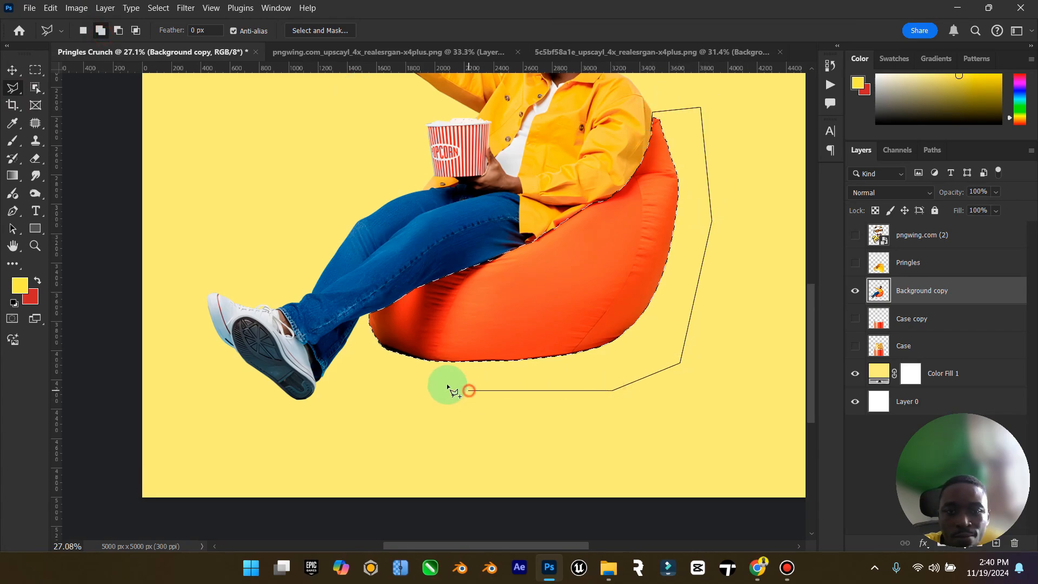
pyautogui.click(378, 365)
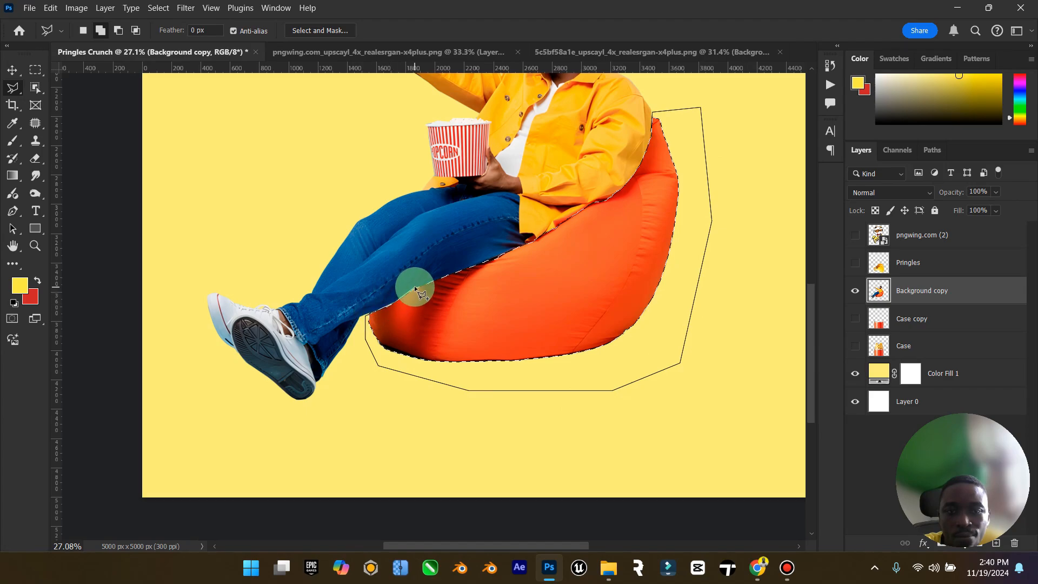
pyautogui.click(502, 254)
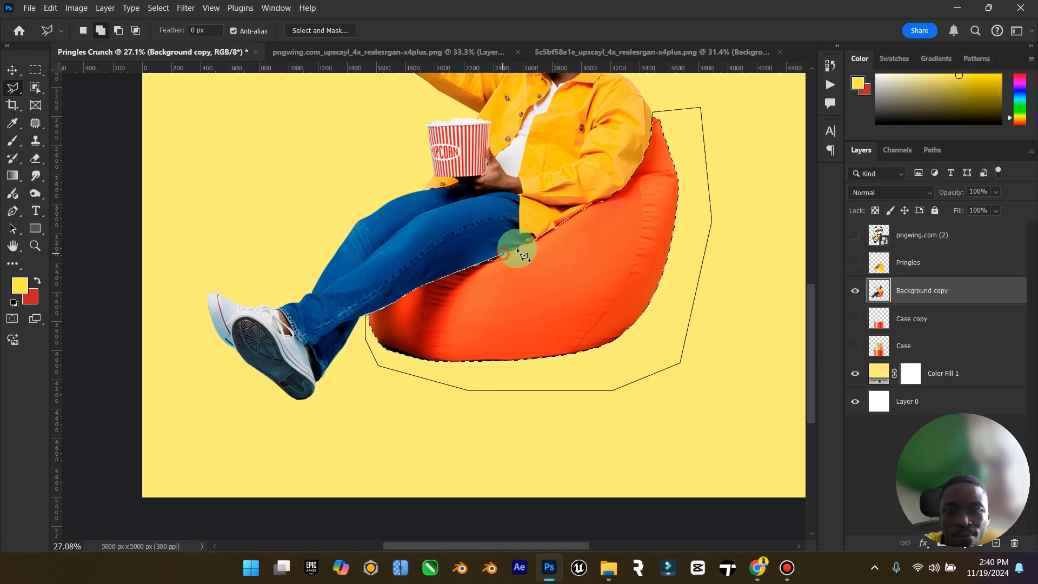
pyautogui.click(584, 213)
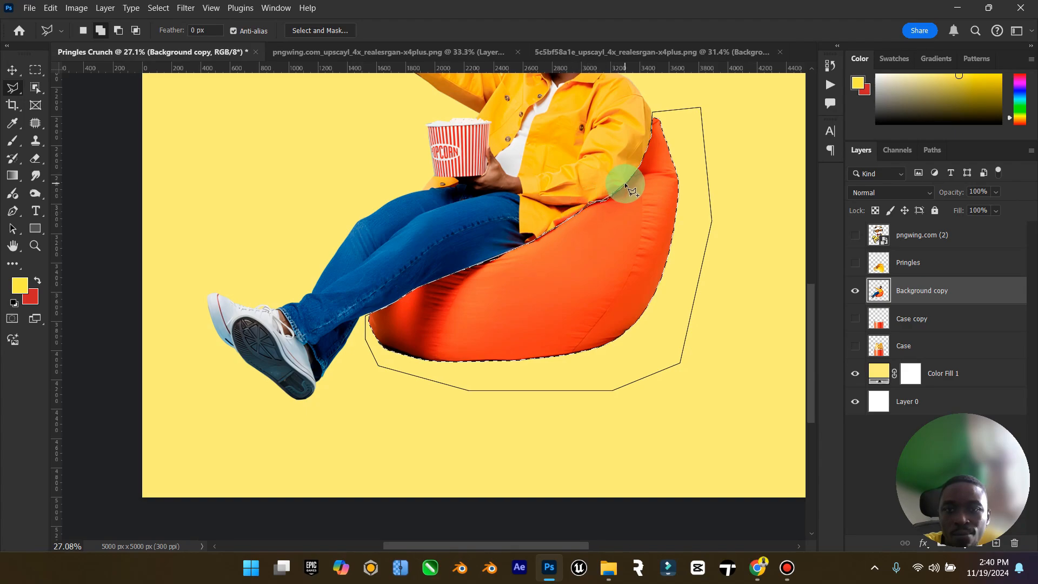
pyautogui.click(653, 139)
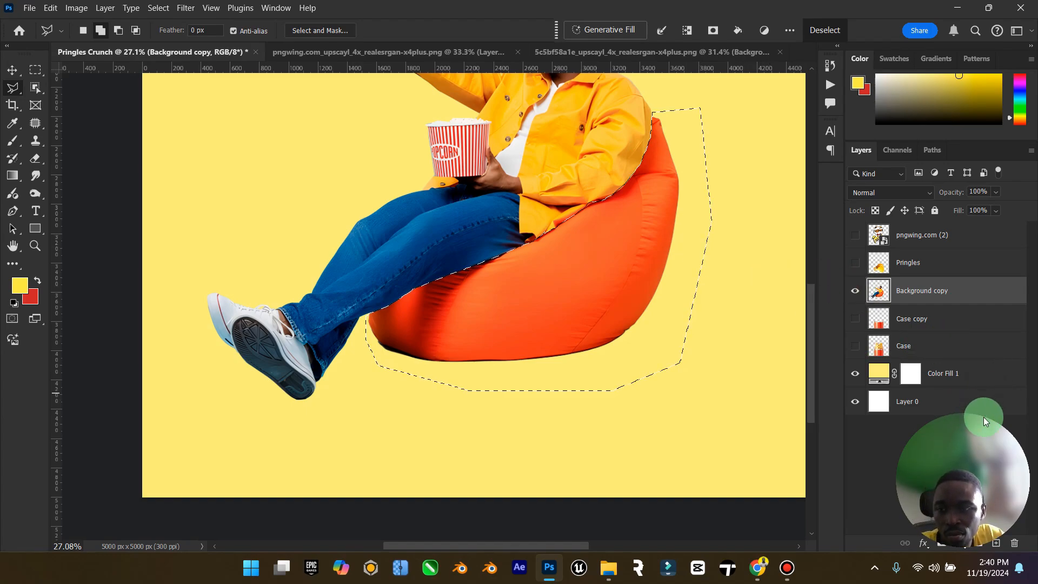
# Clear the beanbag selection and add a layer mask to the Background copy layer.
pyautogui.moveTo(998, 429); pyautogui.dragTo(99, 419)
pyautogui.hotkey('ctrl', 'd')
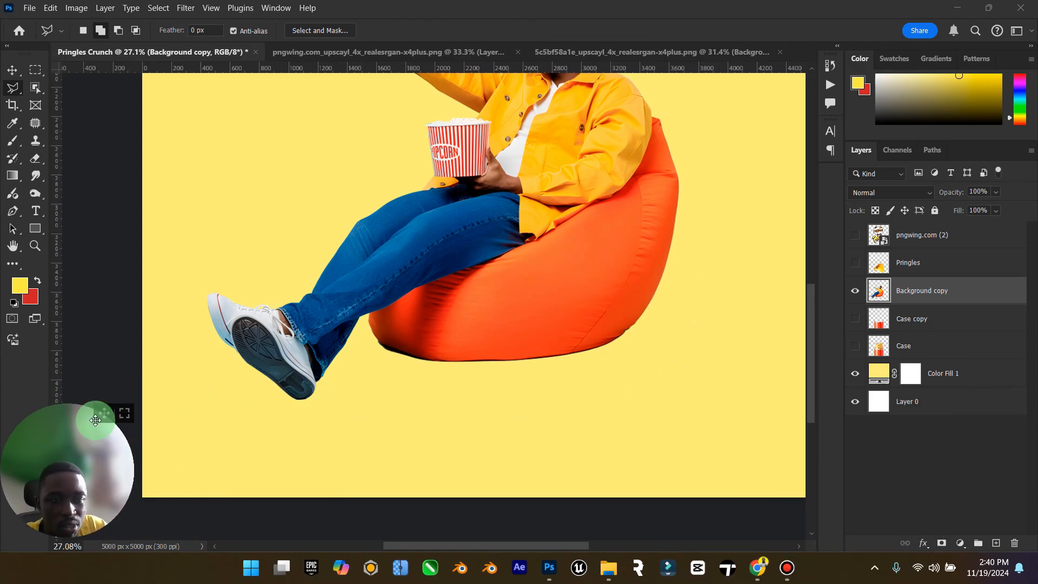
pyautogui.hotkey('ctrl', 'z')
pyautogui.click(943, 543)
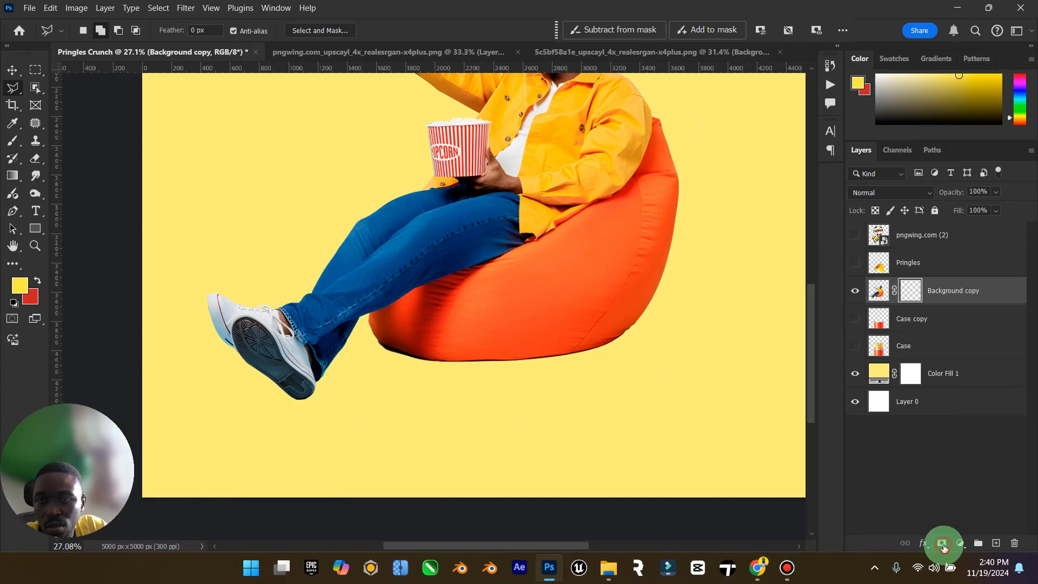
# Undo the layer mask and remask the Background copy layer with the inverted selection to hide the beanbag.
pyautogui.hotkey('ctrl', 'z')
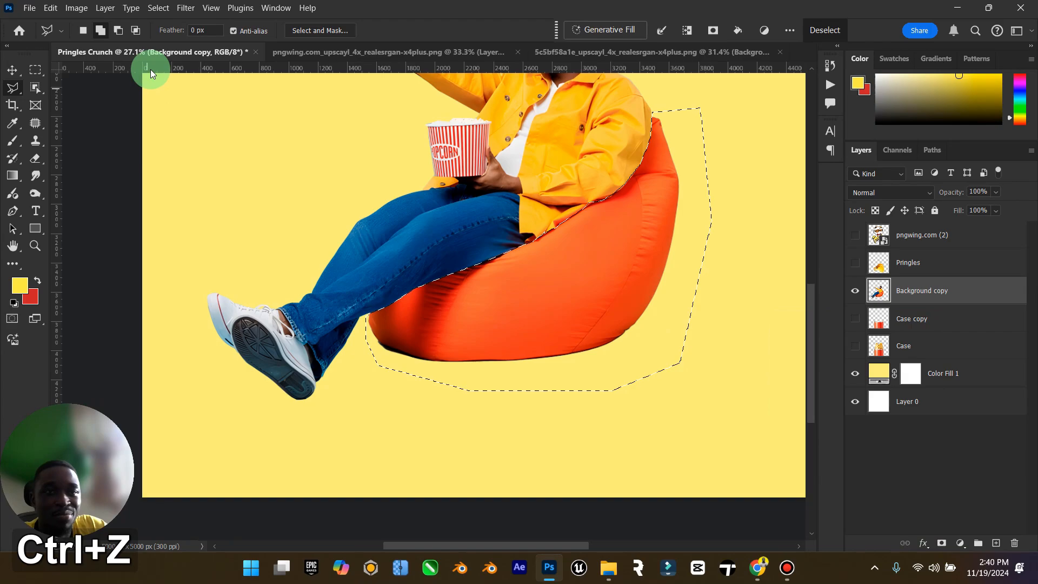
pyautogui.click(159, 7)
pyautogui.click(173, 60)
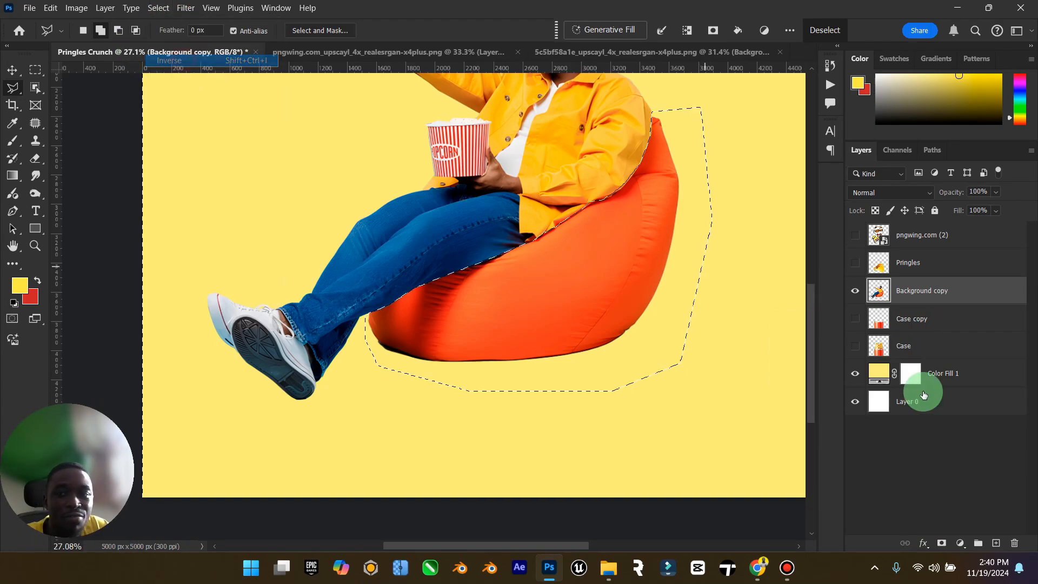
pyautogui.click(943, 543)
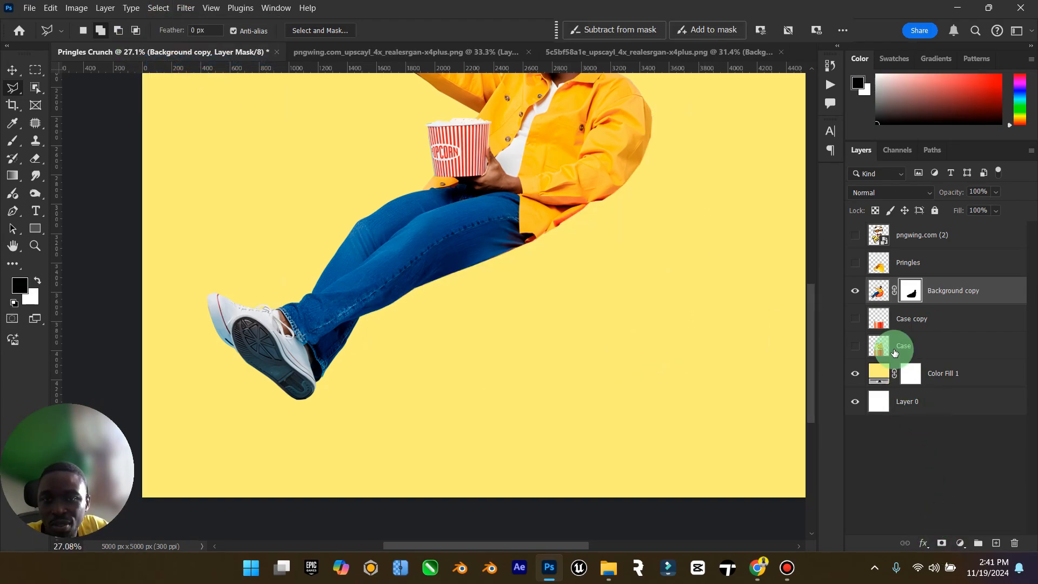
pyautogui.doubleClick(12, 246)
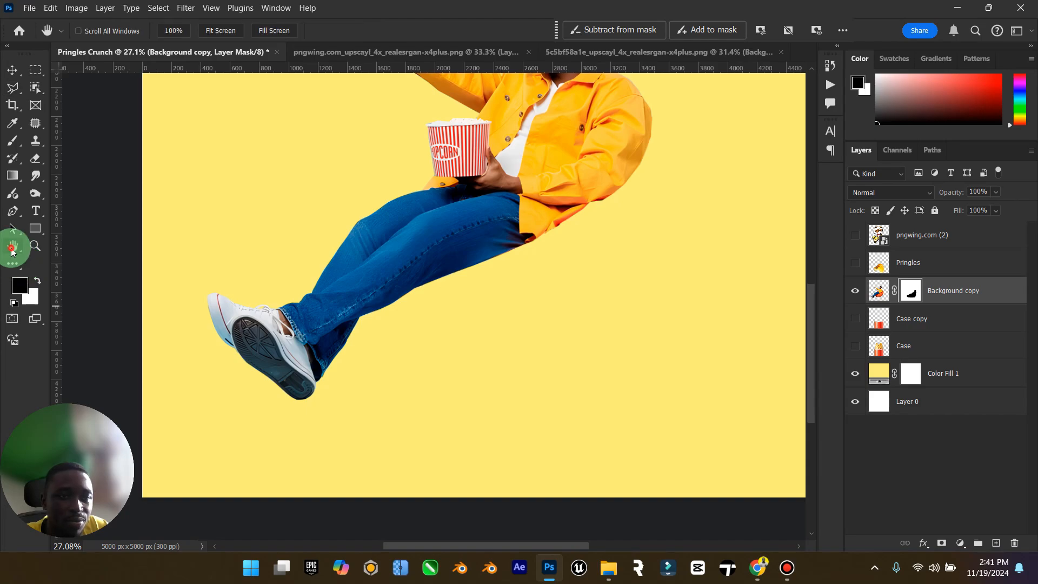
pyautogui.click(12, 70)
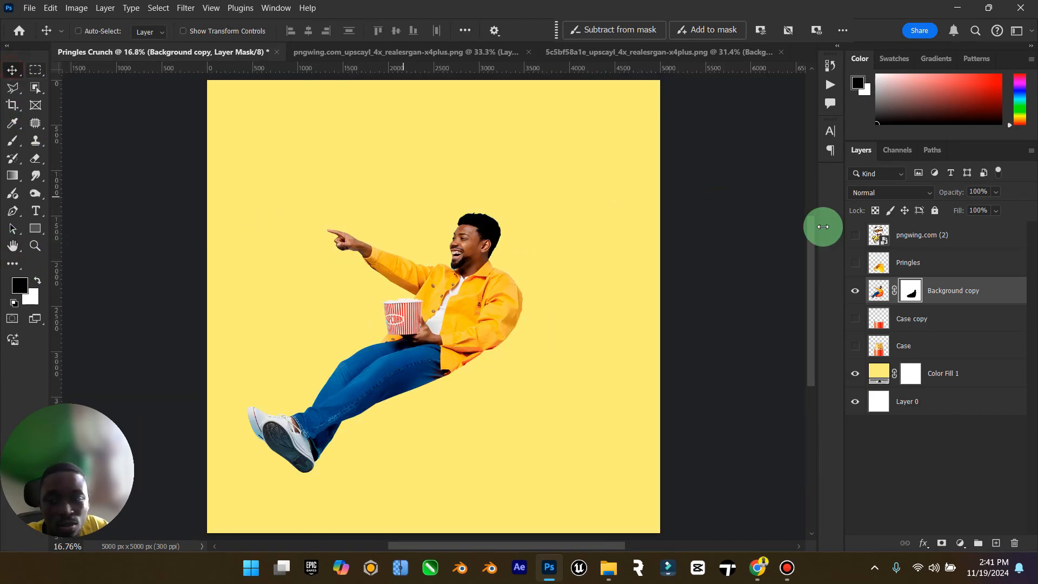
# Show the Pringles layer, then look through the Envato pringles photos in the browser and return to Photoshop.
pyautogui.click(854, 263)
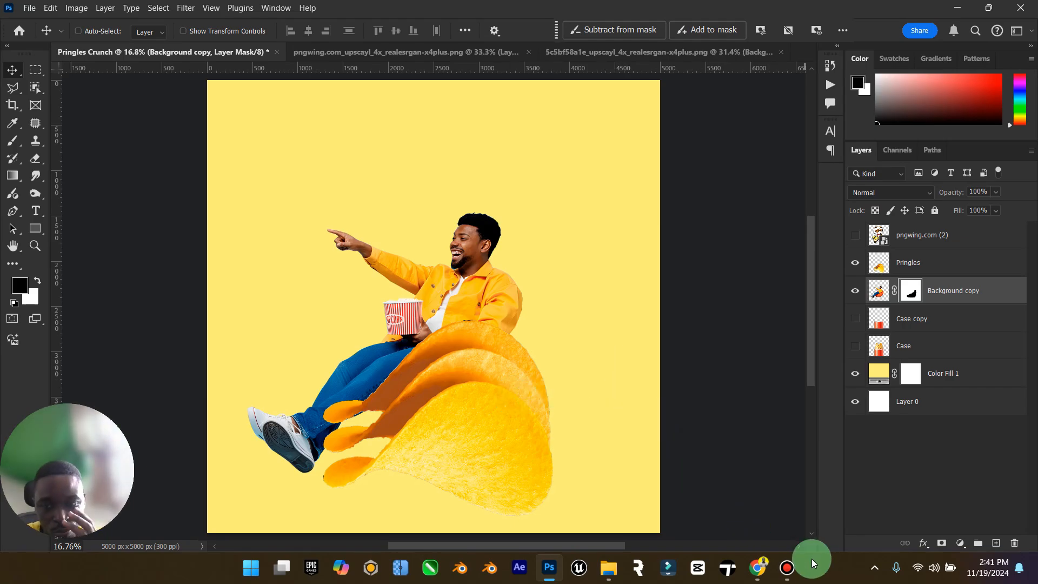
pyautogui.click(758, 568)
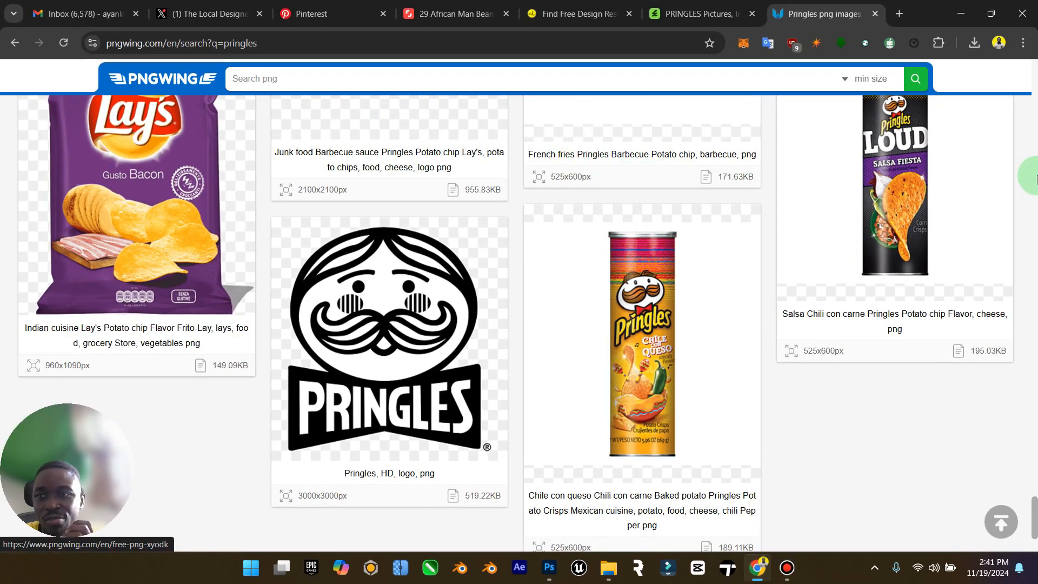
pyautogui.click(675, 14)
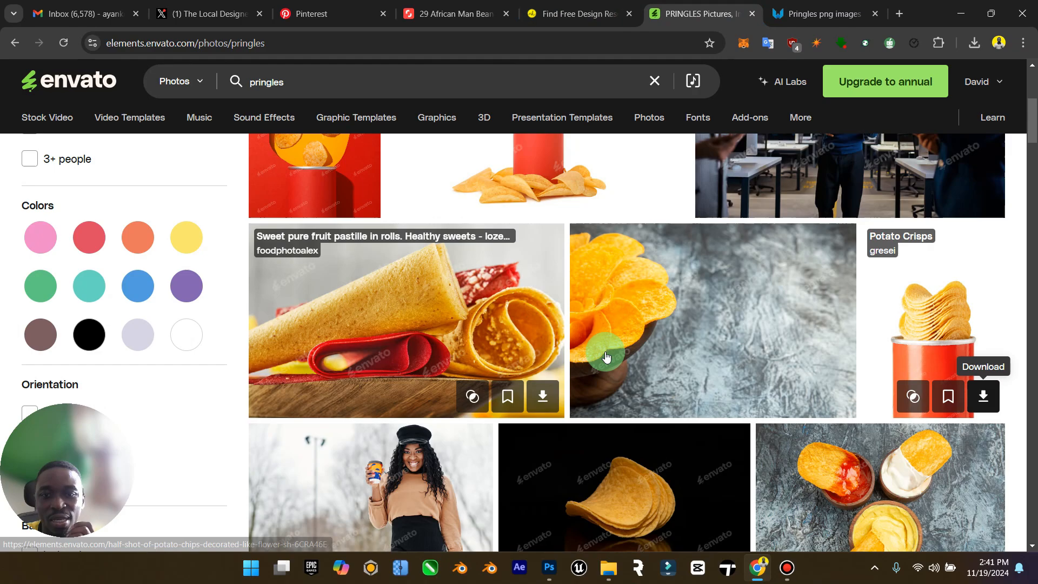
pyautogui.scroll(-2, 723, 368)
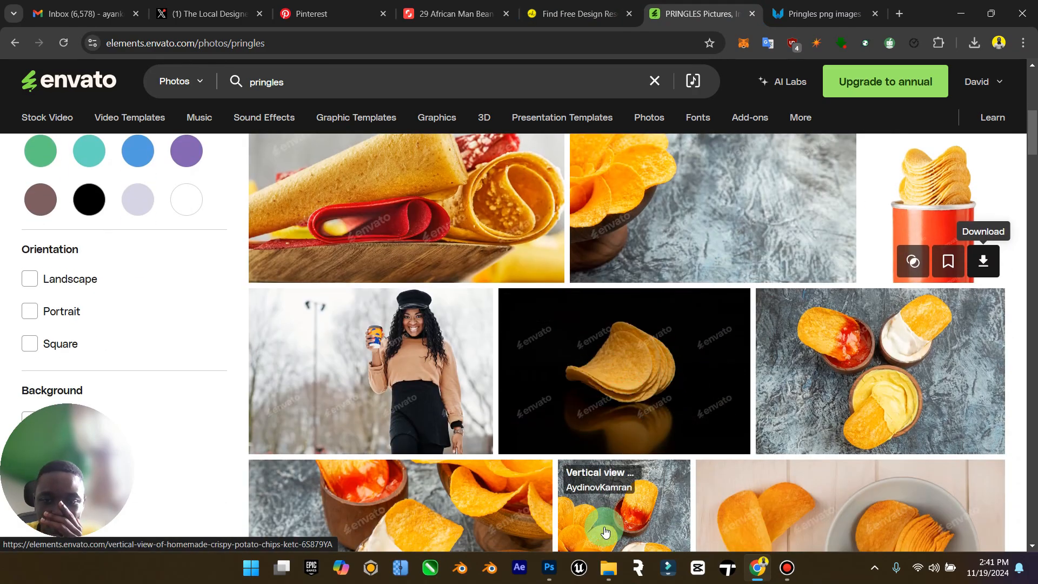
pyautogui.click(559, 565)
pyautogui.click(556, 565)
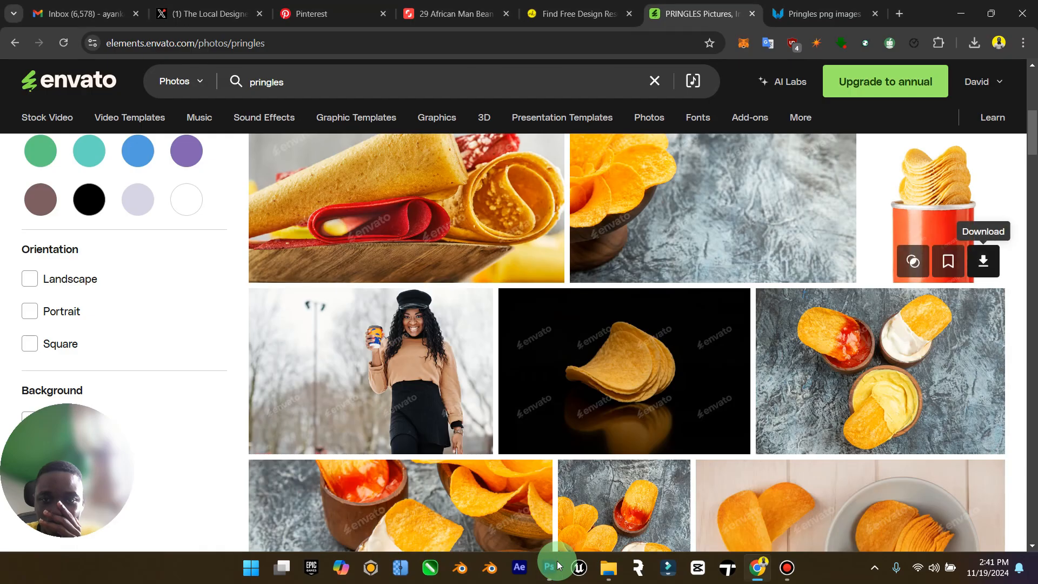
pyautogui.moveTo(1035, 142); pyautogui.dragTo(1035, 113)
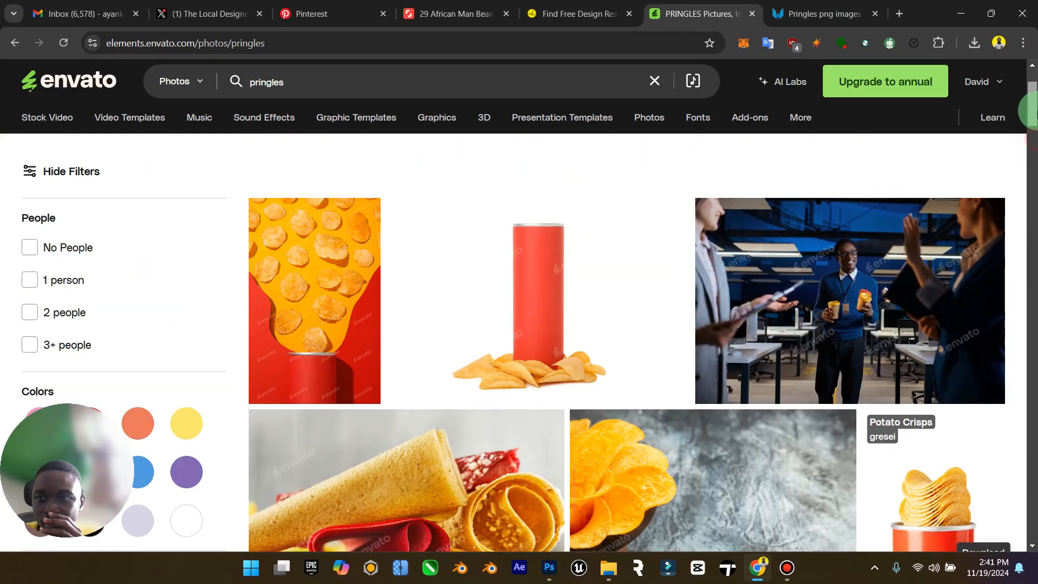
pyautogui.scroll(-2, 952, 262)
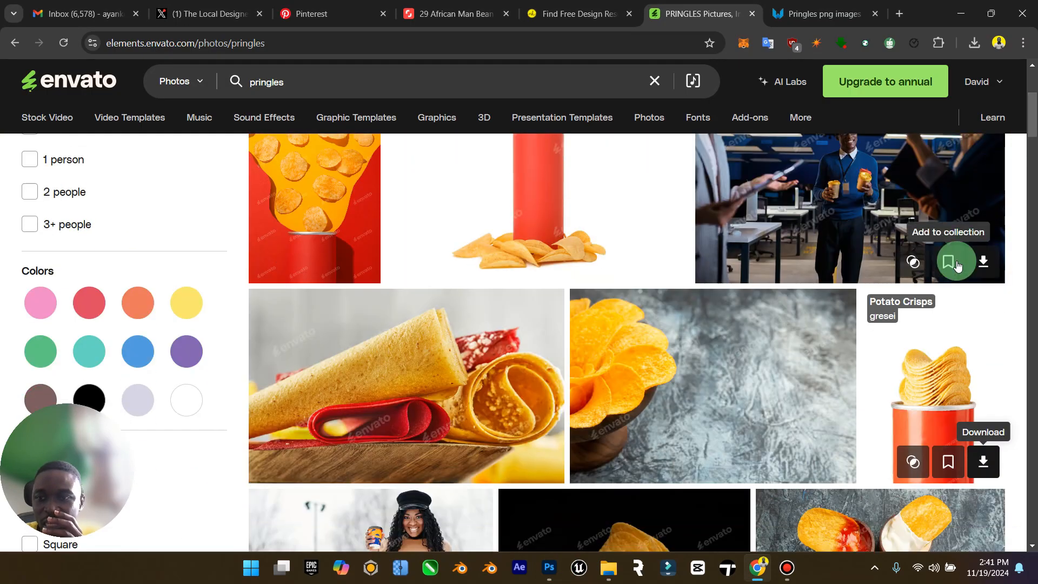
pyautogui.click(961, 14)
pyautogui.click(549, 568)
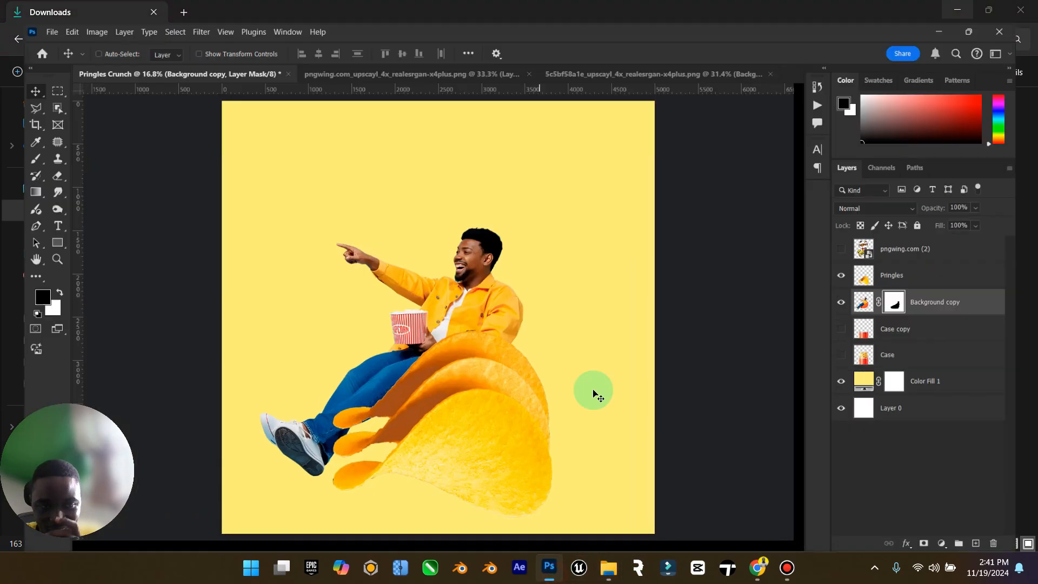
# Swap the visible Pringles layer for the Case layer and move the man up to sit on its stack of chips.
pyautogui.click(855, 262)
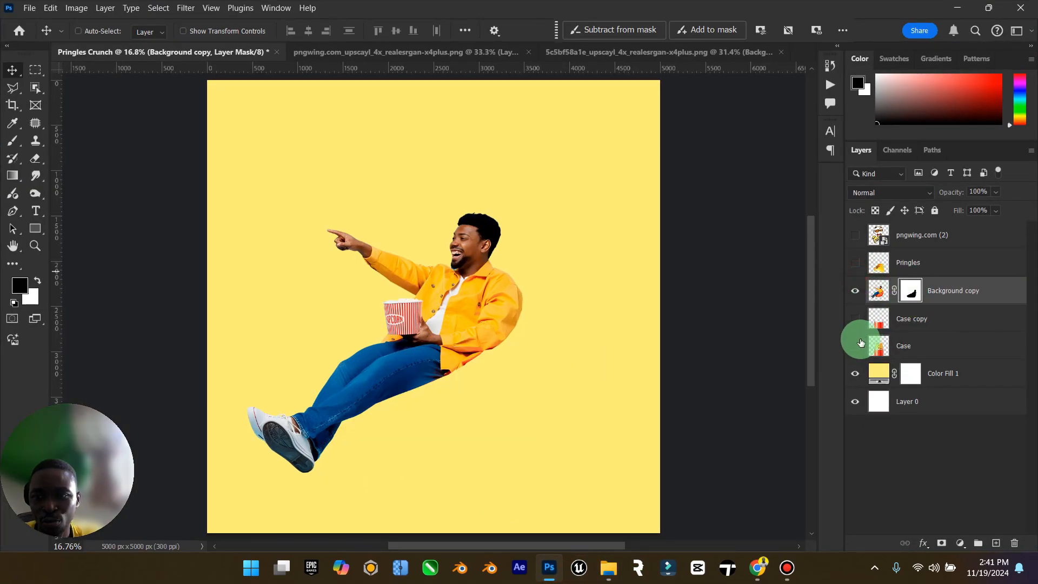
pyautogui.click(855, 347)
pyautogui.click(878, 290)
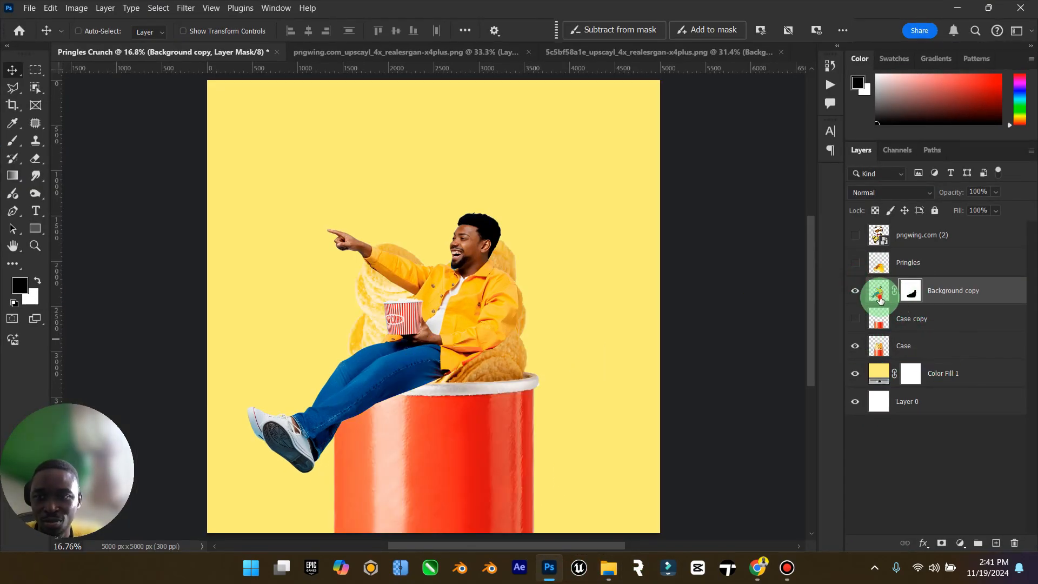
pyautogui.click(479, 319)
pyautogui.moveTo(473, 331); pyautogui.dragTo(481, 221)
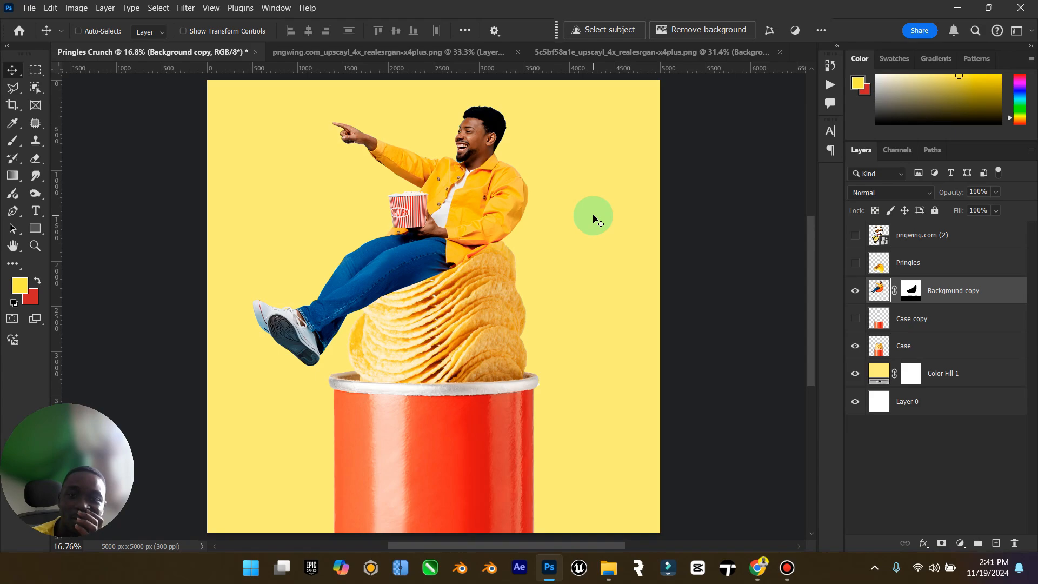
pyautogui.moveTo(468, 216); pyautogui.dragTo(463, 252)
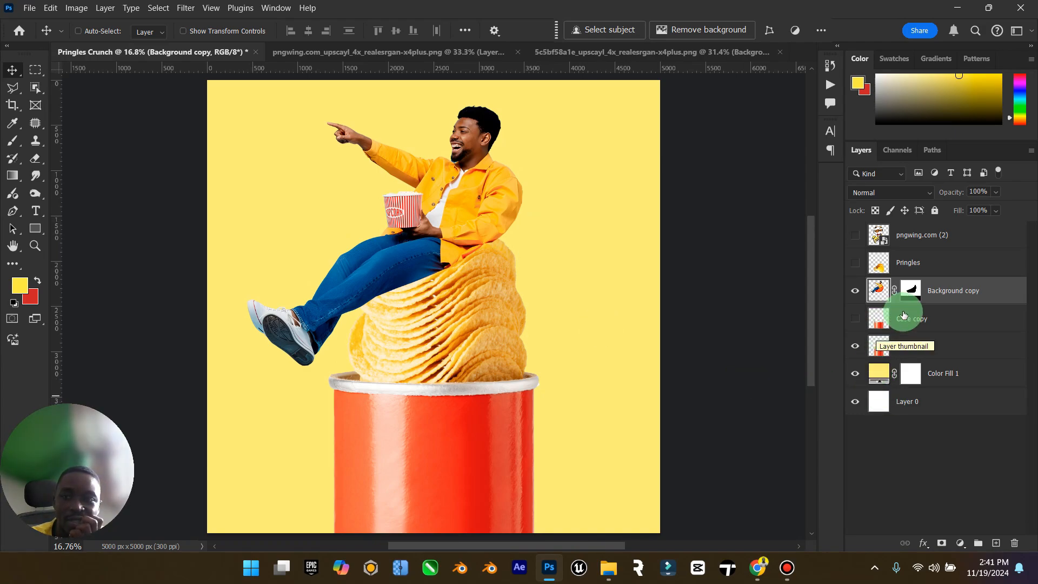
pyautogui.click(855, 290)
pyautogui.click(855, 290)
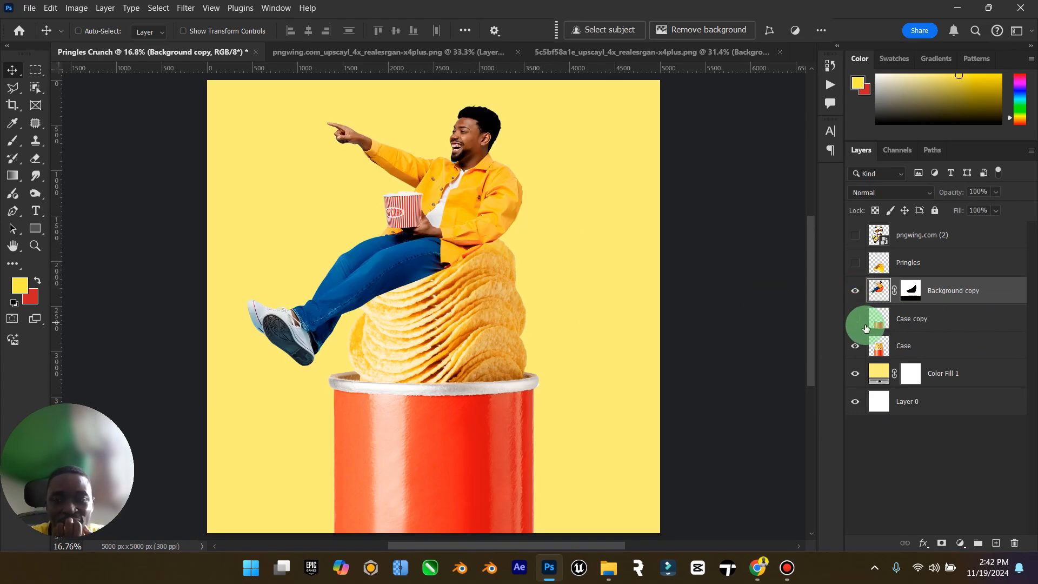
# Move the Case copy layer to the bottom of the layer stack and delete the Pringles layer.
pyautogui.moveTo(868, 320); pyautogui.dragTo(946, 422)
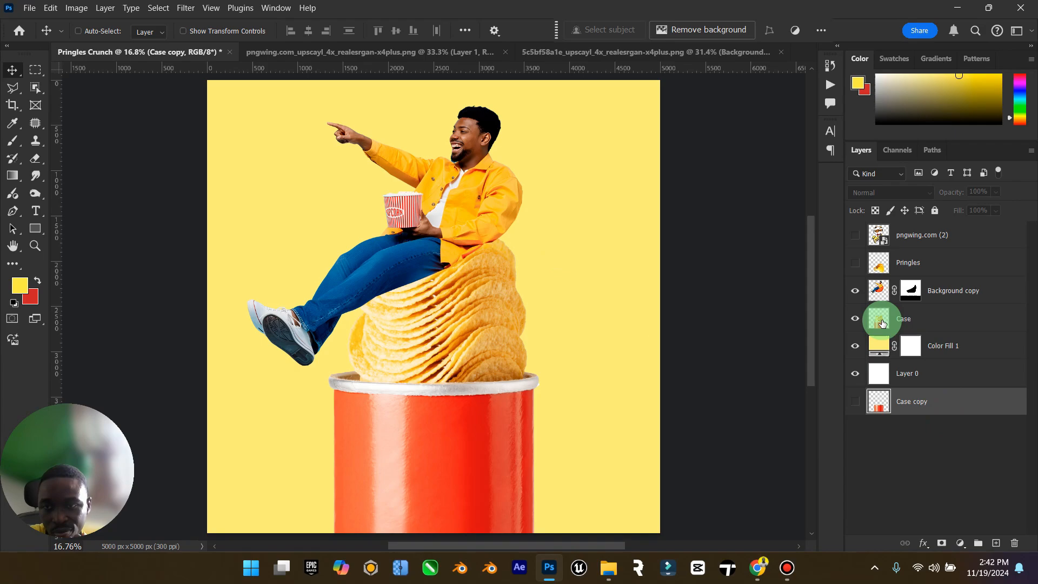
pyautogui.click(865, 263)
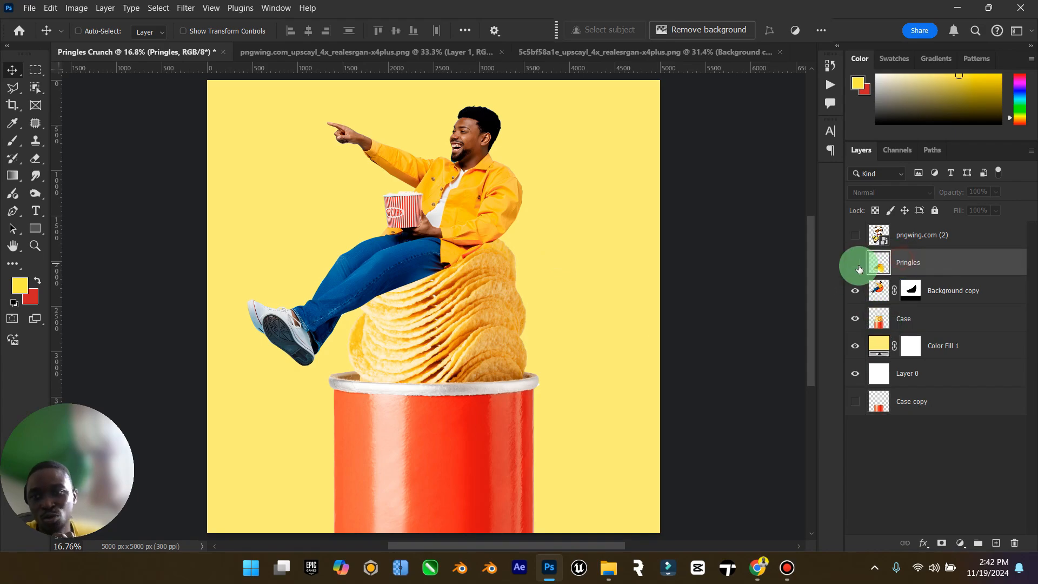
pyautogui.press('Delete')
# Scale the Case layer's can and chips to about 68% and lower them on the canvas beneath the man.
pyautogui.click(915, 290)
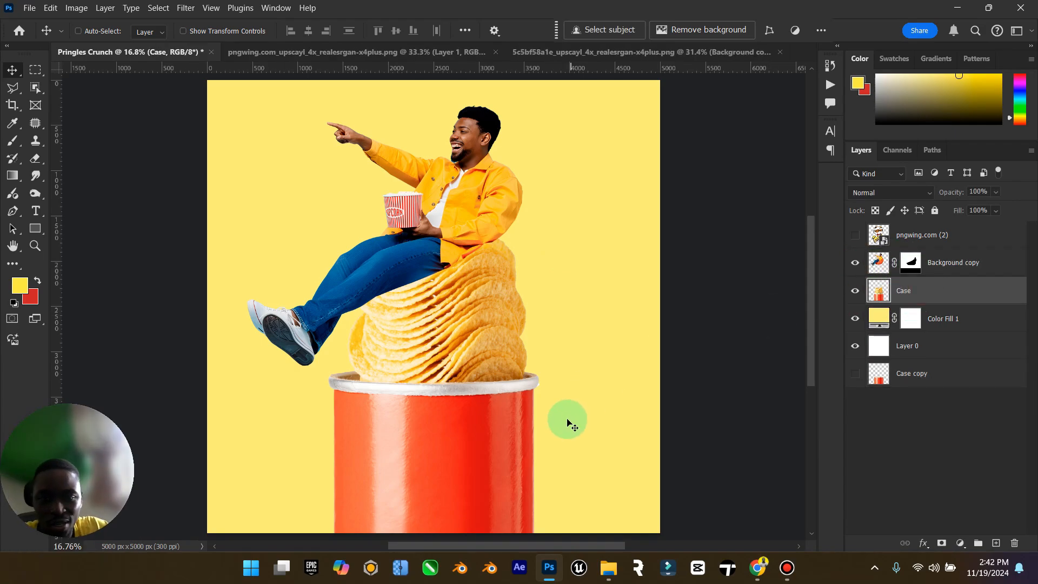
pyautogui.moveTo(519, 384); pyautogui.dragTo(486, 418)
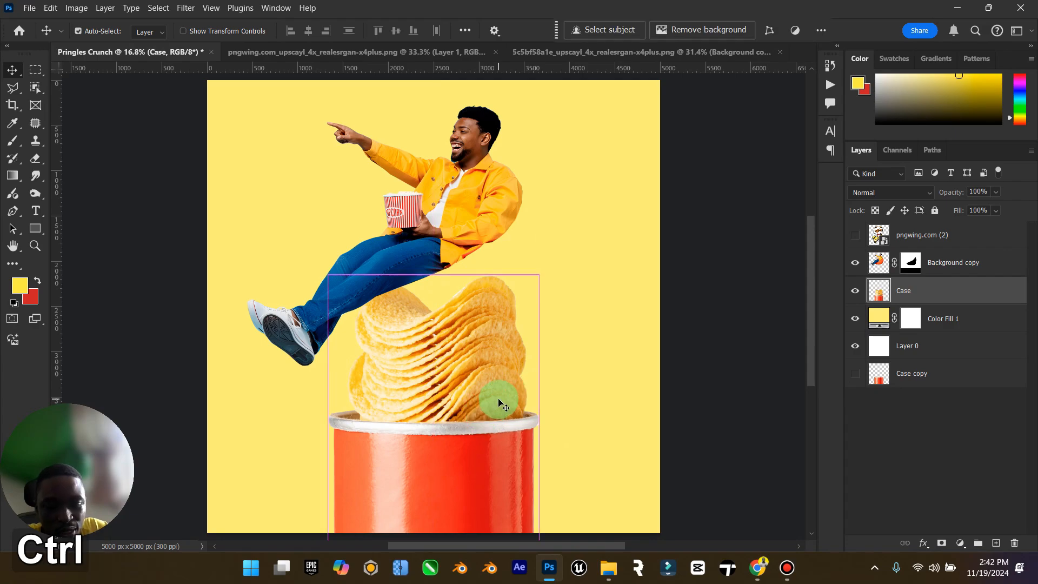
pyautogui.hotkey('ctrl', 't')
pyautogui.moveTo(537, 275); pyautogui.dragTo(518, 308)
pyautogui.hotkey('ctrl', 'z')
pyautogui.moveTo(476, 421); pyautogui.dragTo(476, 395)
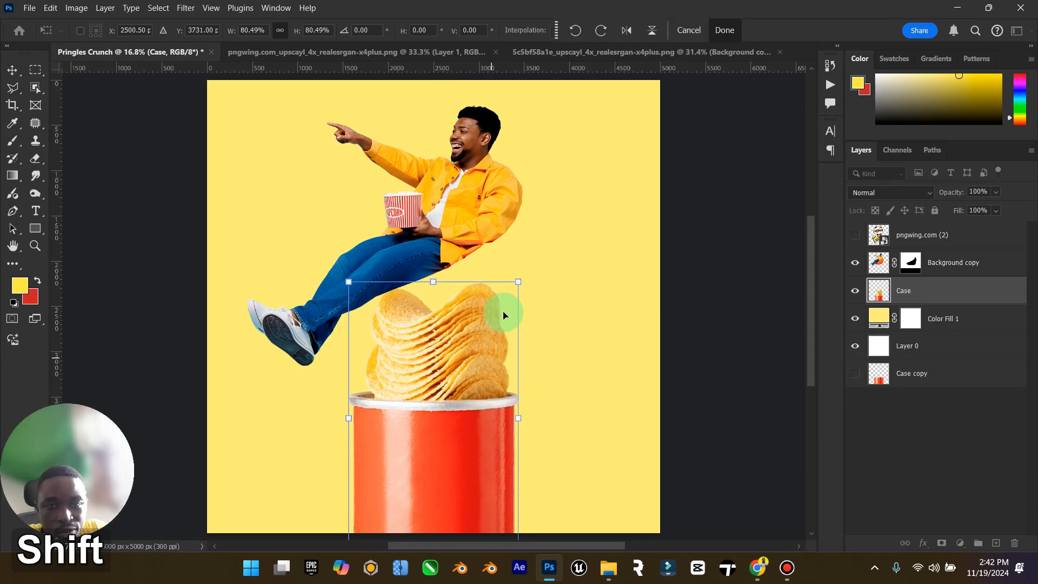
pyautogui.moveTo(518, 282); pyautogui.dragTo(505, 308)
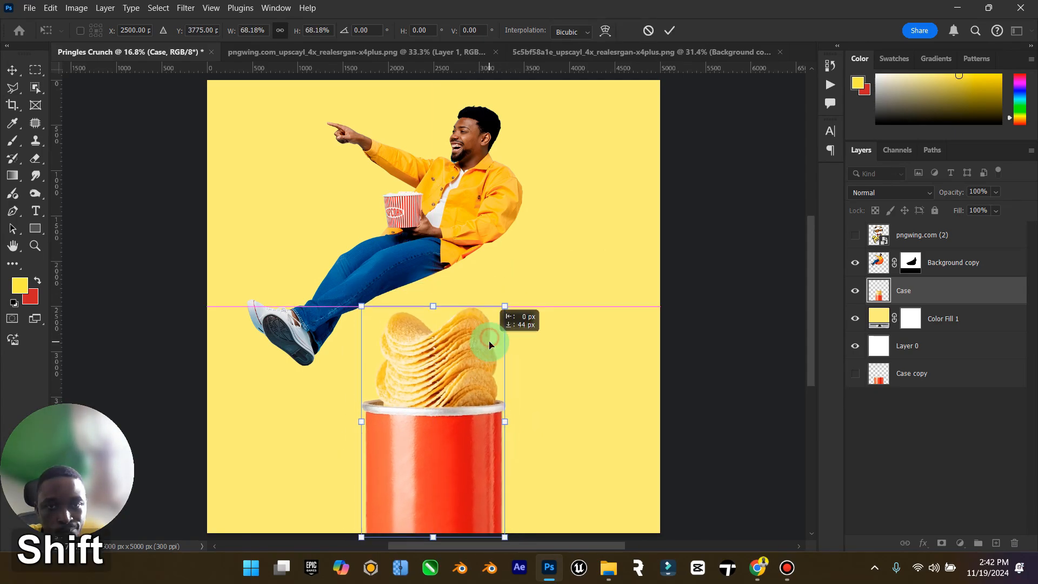
pyautogui.moveTo(462, 346); pyautogui.dragTo(462, 352)
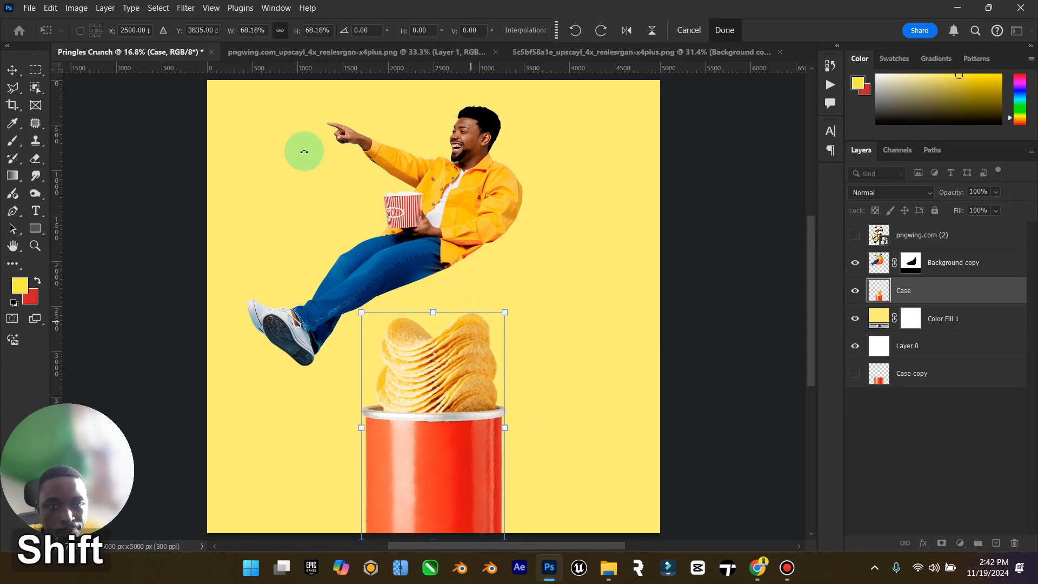
pyautogui.click(12, 70)
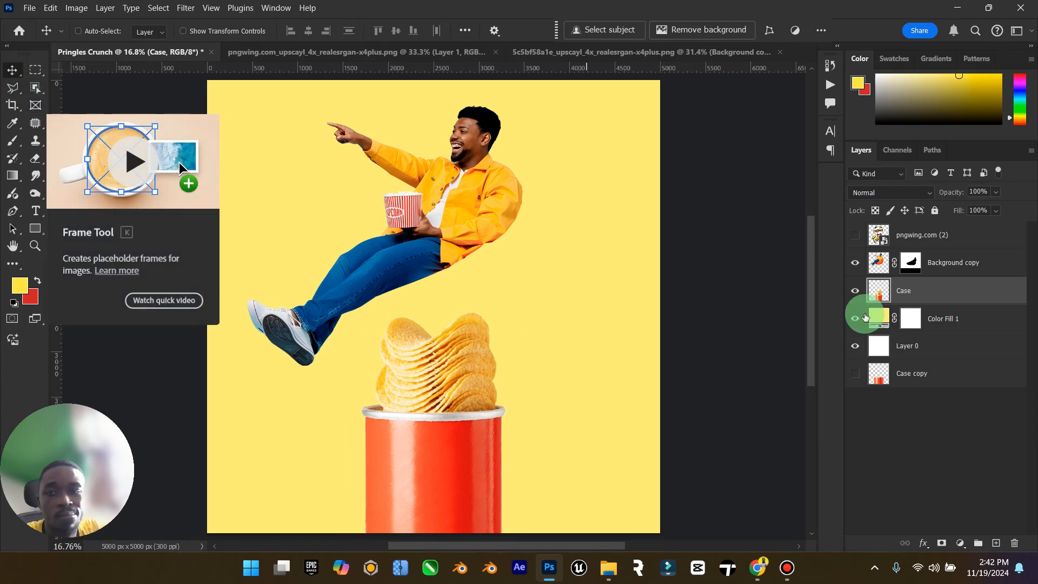
# Scale the man on the Background copy layer to about 74% and seat him on top of the chips.
pyautogui.click(868, 263)
pyautogui.moveTo(475, 258); pyautogui.dragTo(472, 322)
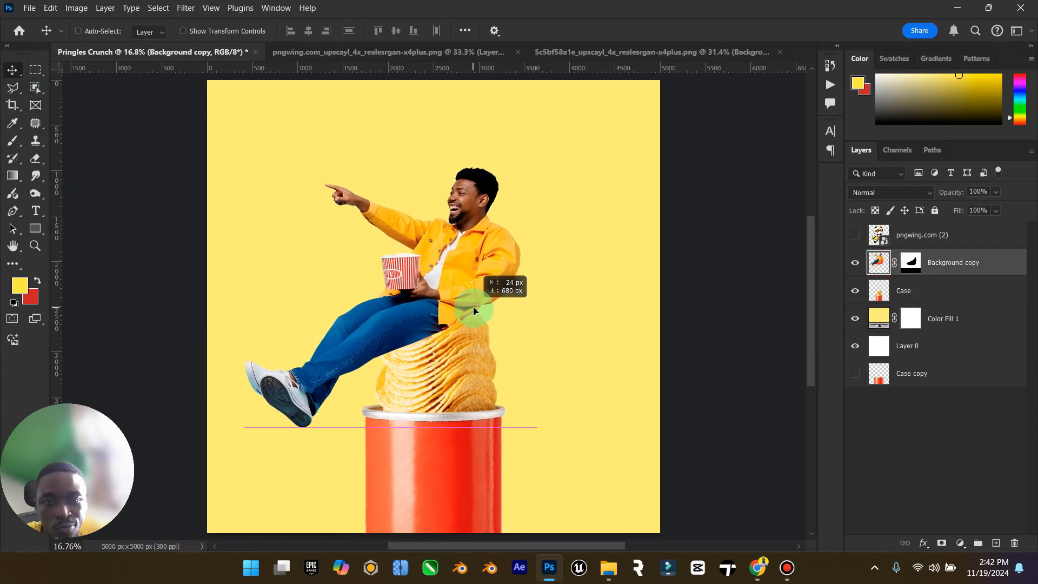
pyautogui.hotkey('ctrl', 't')
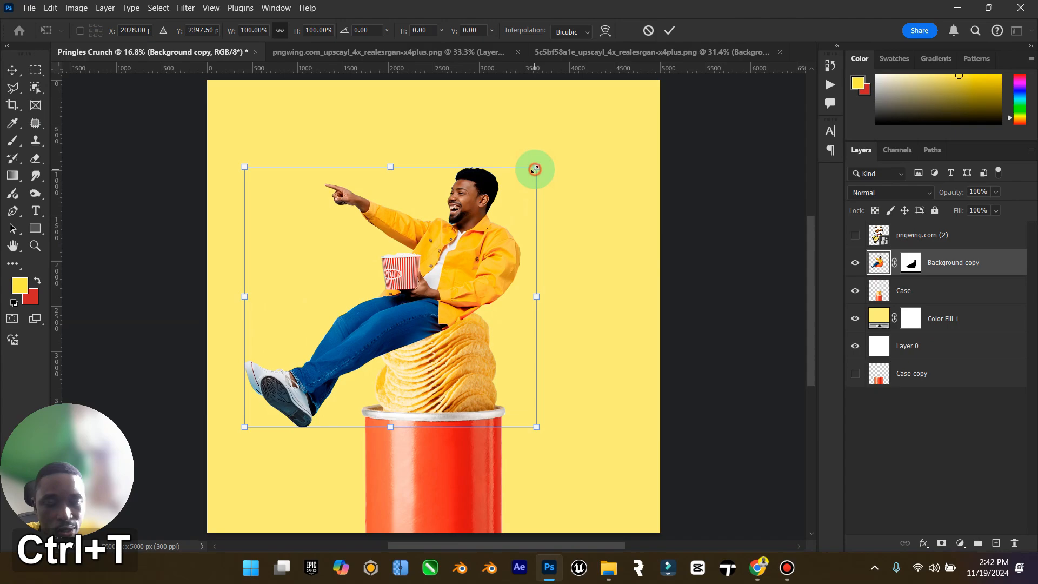
pyautogui.moveTo(535, 167); pyautogui.dragTo(494, 202)
pyautogui.moveTo(420, 271); pyautogui.dragTo(469, 269)
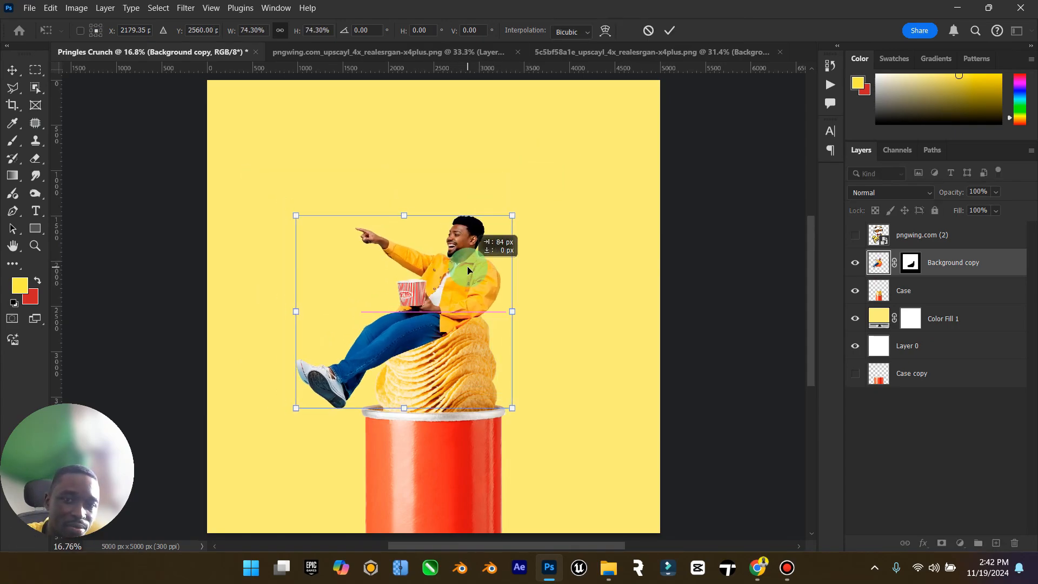
pyautogui.click(12, 69)
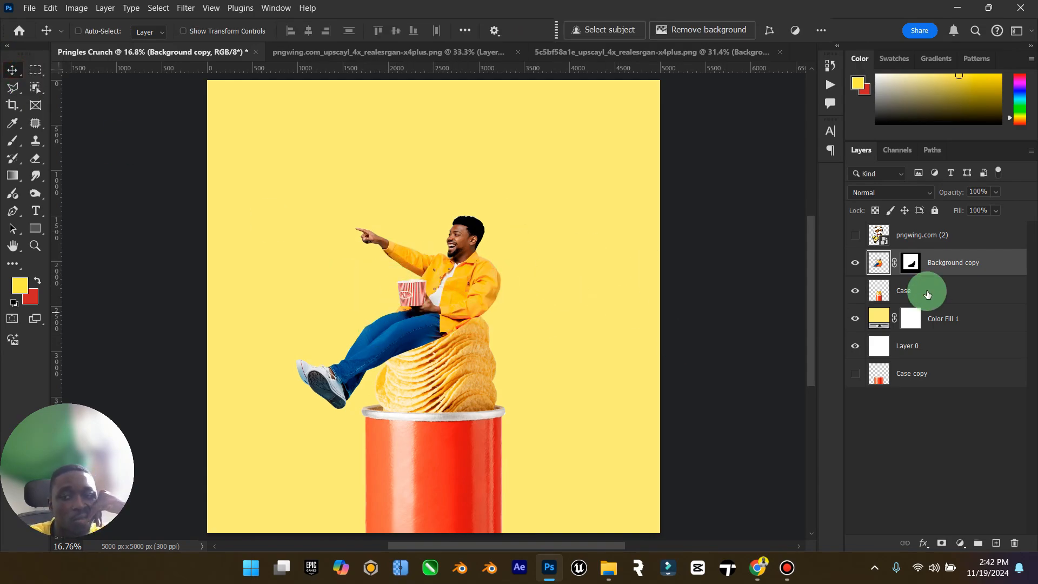
# Hide the Case, Color Fill 1 and Layer 0 layers to isolate the man on transparency.
pyautogui.moveTo(854, 300); pyautogui.dragTo(856, 352)
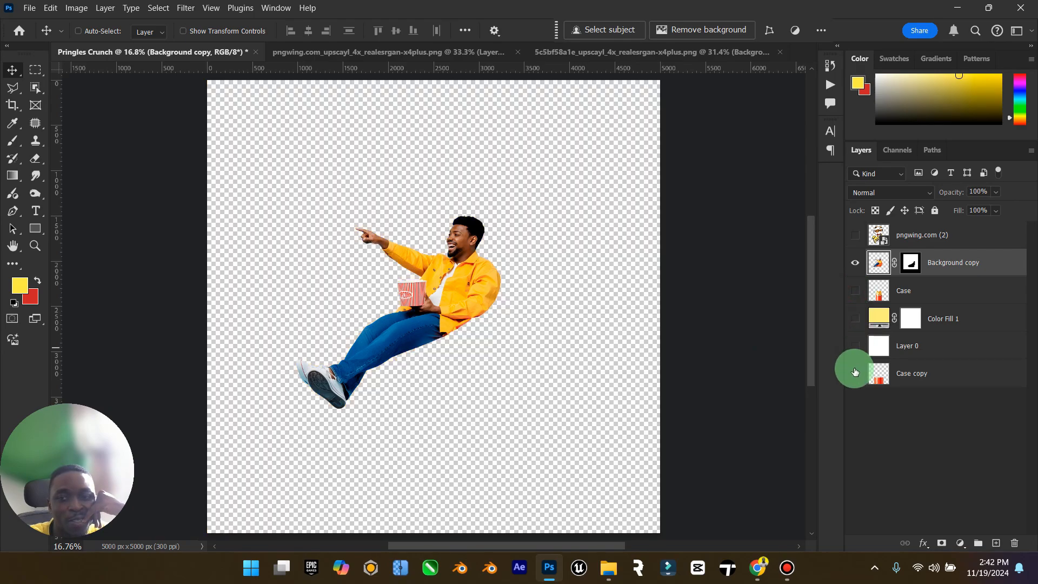
pyautogui.click(855, 373)
pyautogui.click(855, 373)
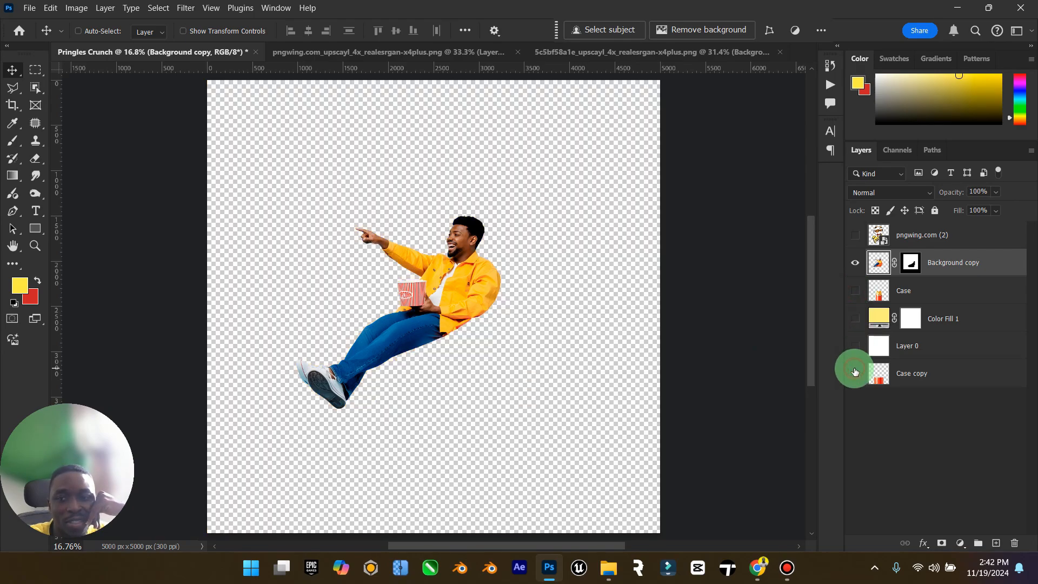
# Select the popcorn bucket and the man's hand with a loose Polygonal Lasso outline on the Background copy layer.
pyautogui.click(35, 245)
pyautogui.moveTo(492, 278); pyautogui.dragTo(108, 141)
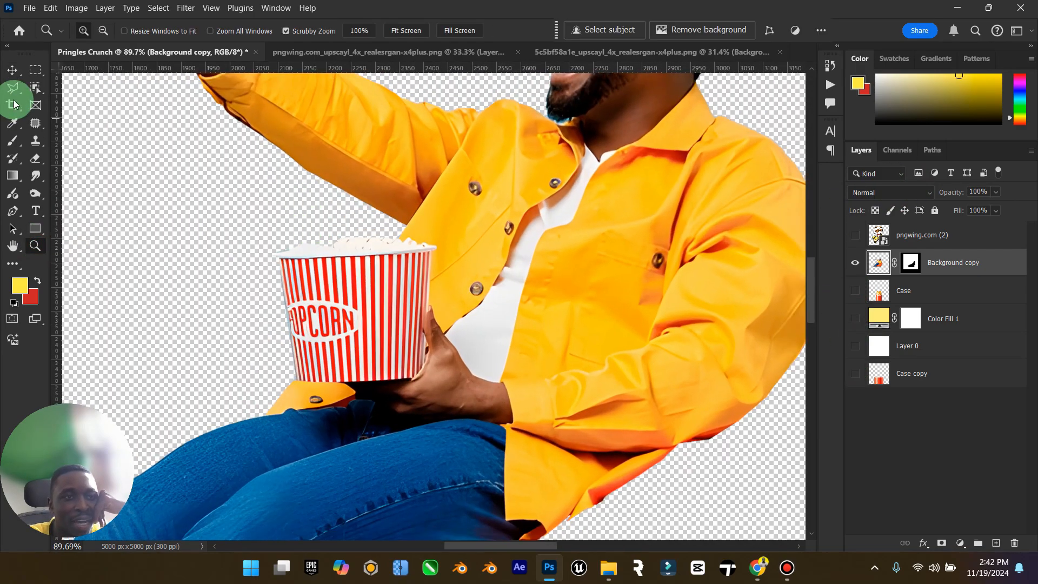
pyautogui.click(13, 87)
pyautogui.click(346, 393)
pyautogui.click(288, 382)
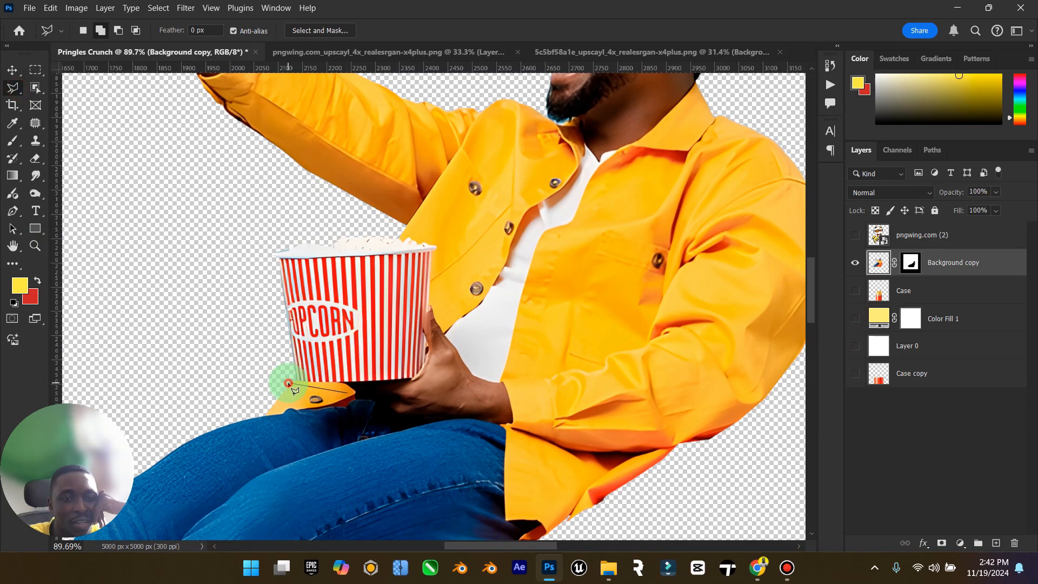
pyautogui.click(428, 229)
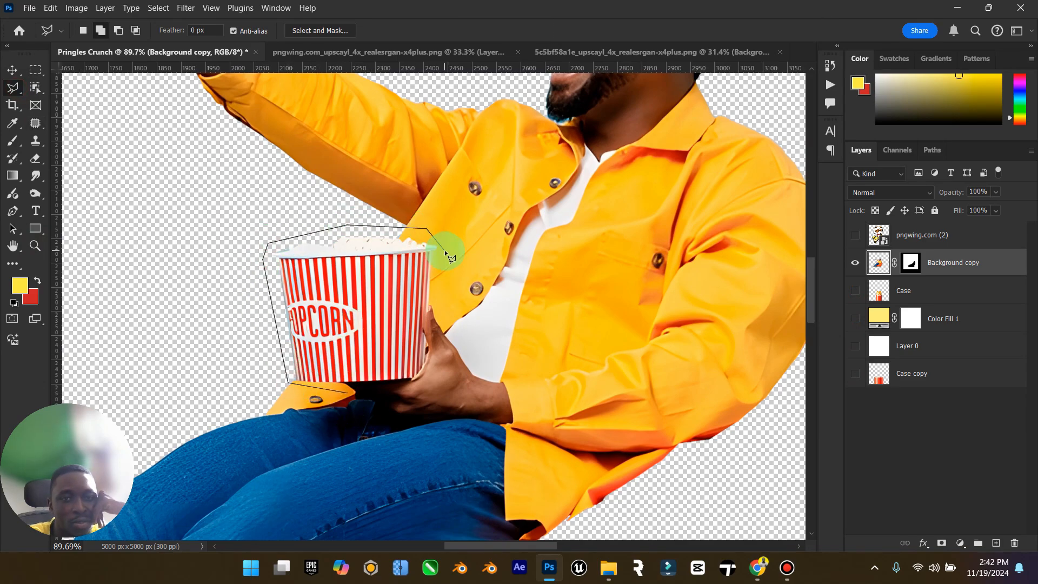
pyautogui.click(445, 251)
pyautogui.click(455, 327)
pyautogui.click(479, 384)
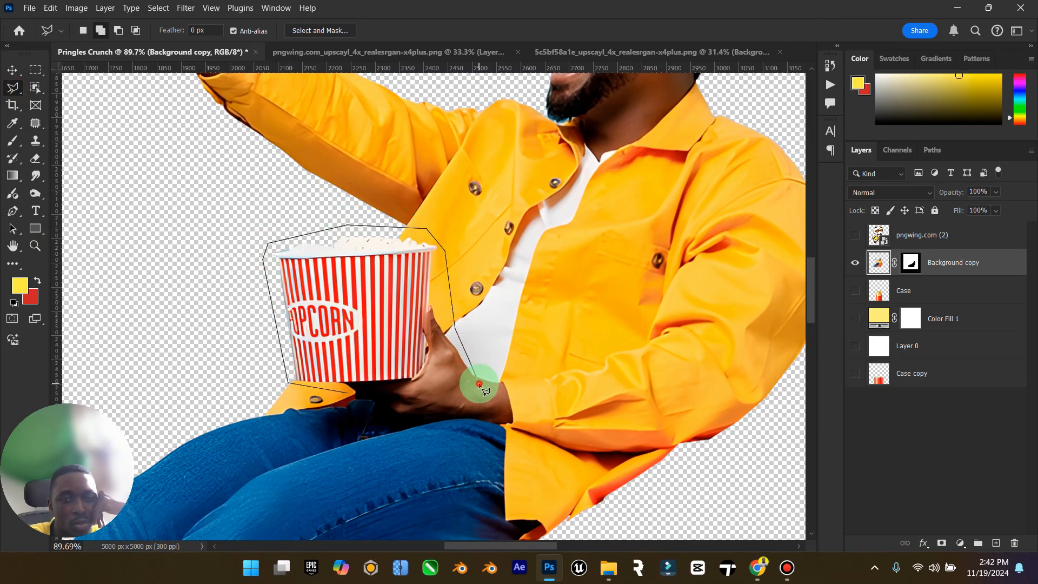
pyautogui.click(410, 424)
pyautogui.doubleClick(335, 410)
# Start a Generative Fill on the bucket selection and enter the prompt "holding pringles".
pyautogui.click(596, 32)
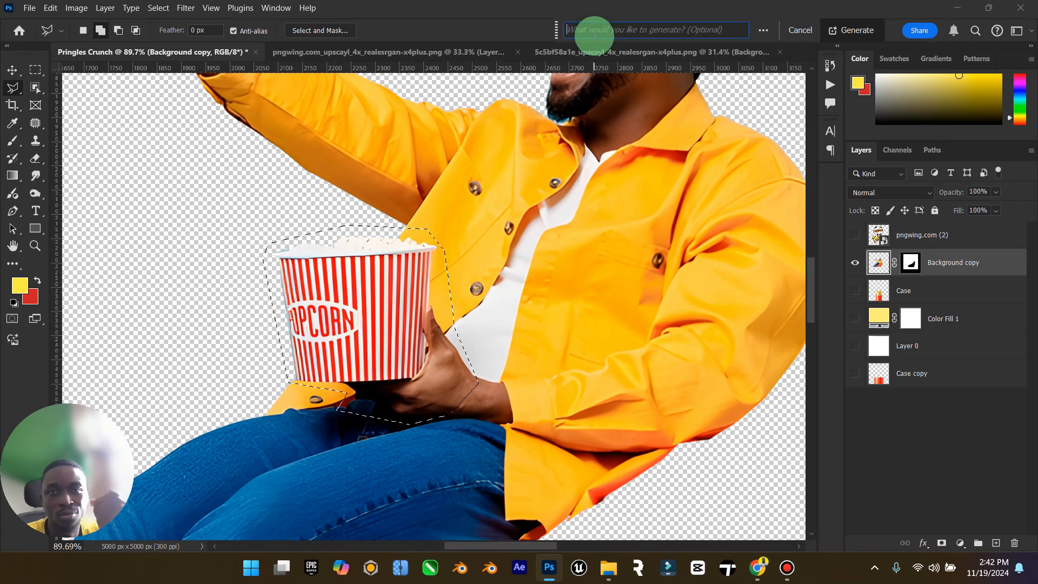
pyautogui.write('go')
pyautogui.press('BackSpace')
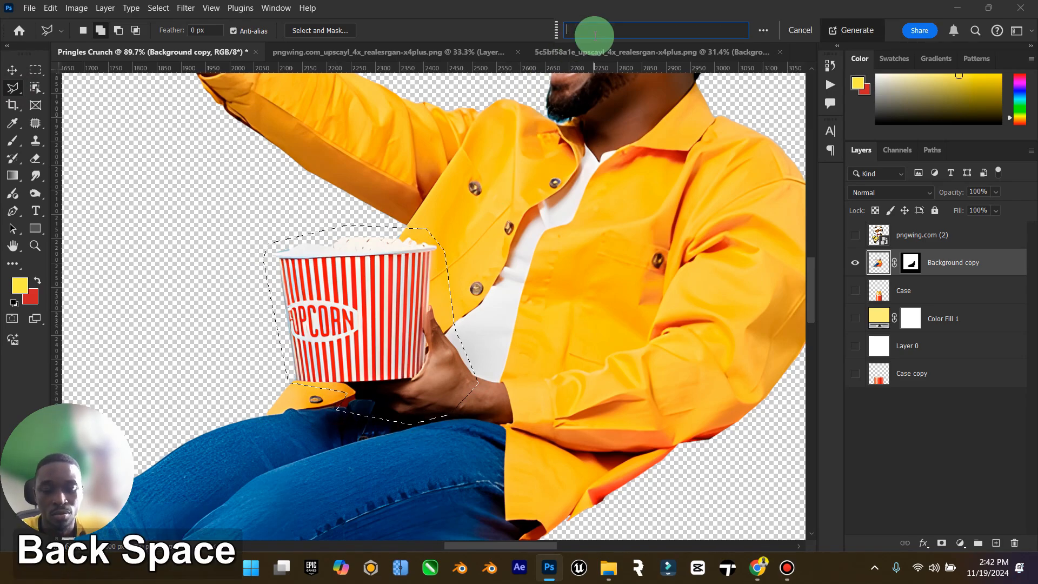
pyautogui.write('holding')
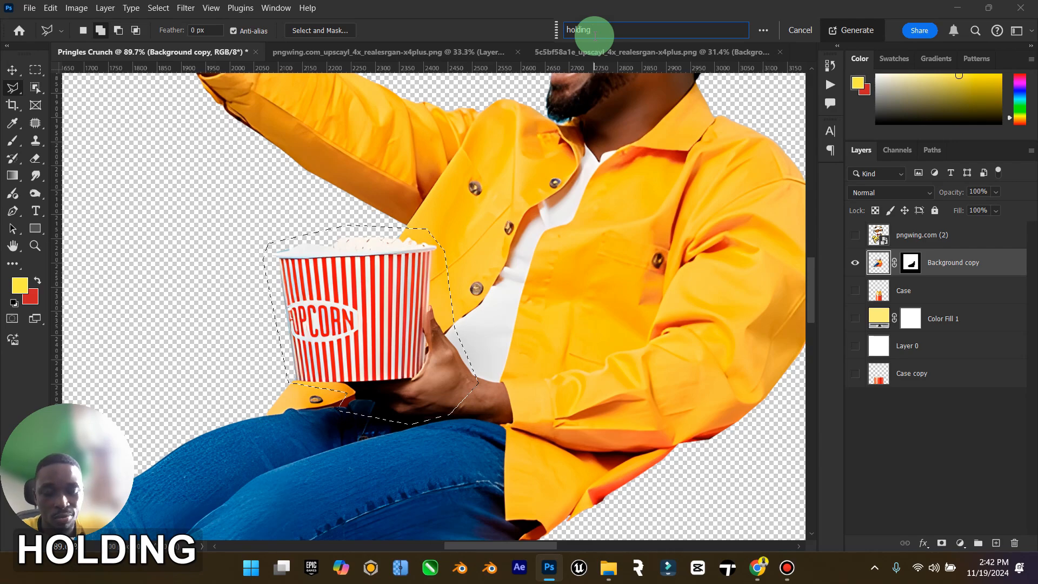
pyautogui.write(' pri')
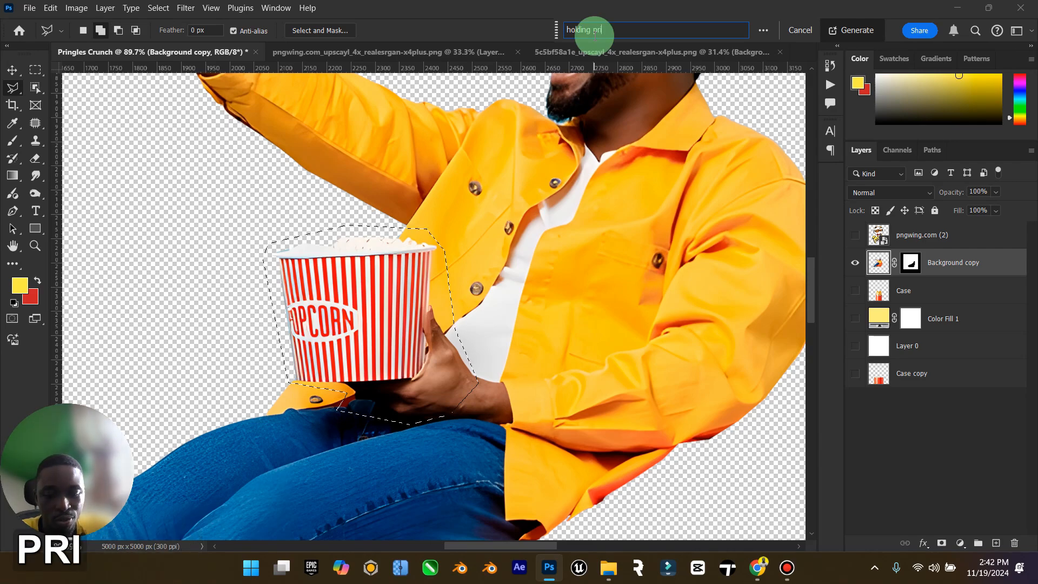
pyautogui.write('ngles')
pyautogui.press('BackSpace')
pyautogui.press('BackSpace')
pyautogui.write('les')
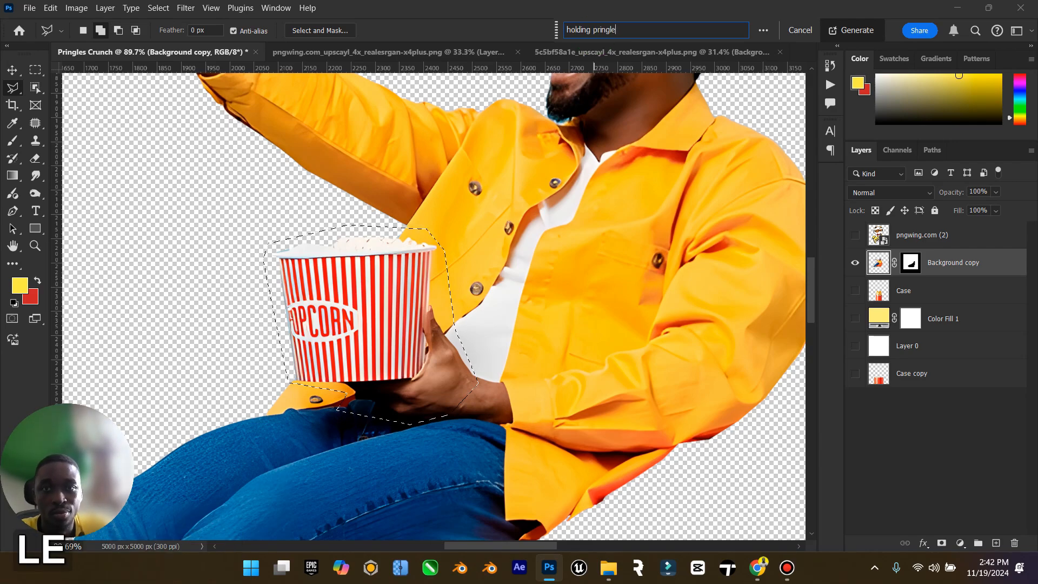
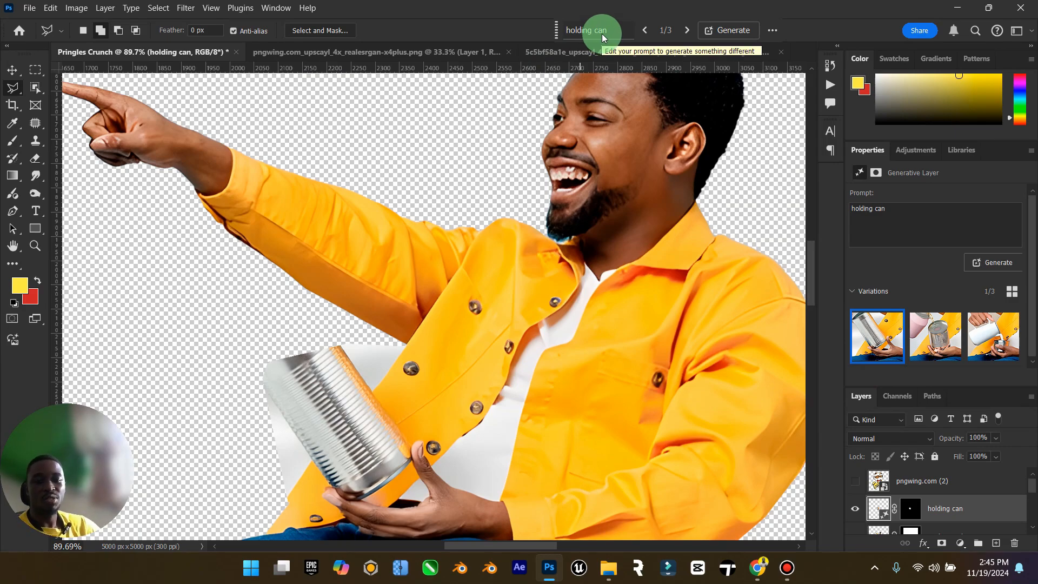
# Compare the three generated variations of the holding can layer in full and close-up views, returning to the first one.
pyautogui.doubleClick(19, 247)
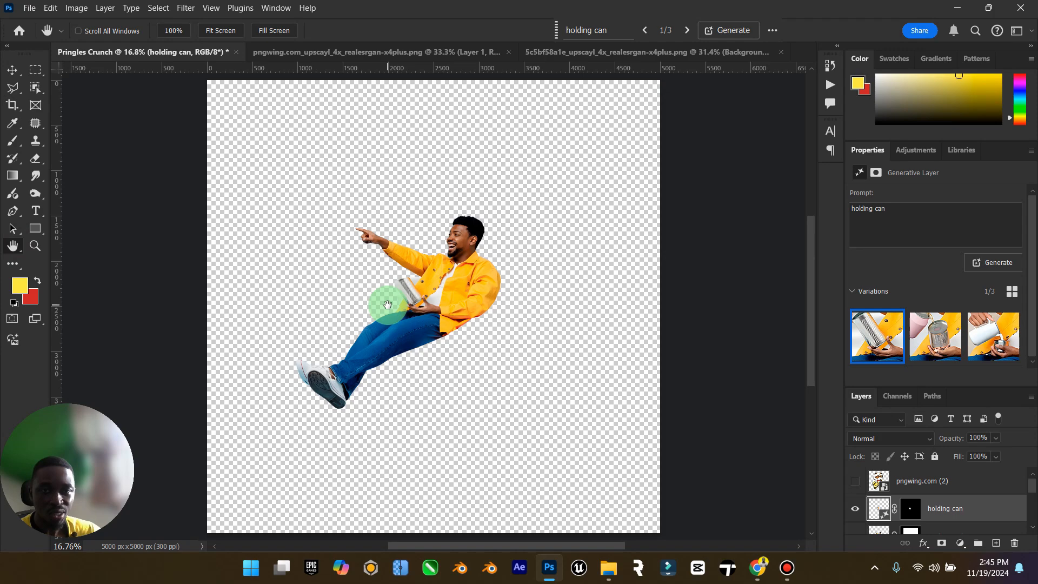
pyautogui.click(12, 71)
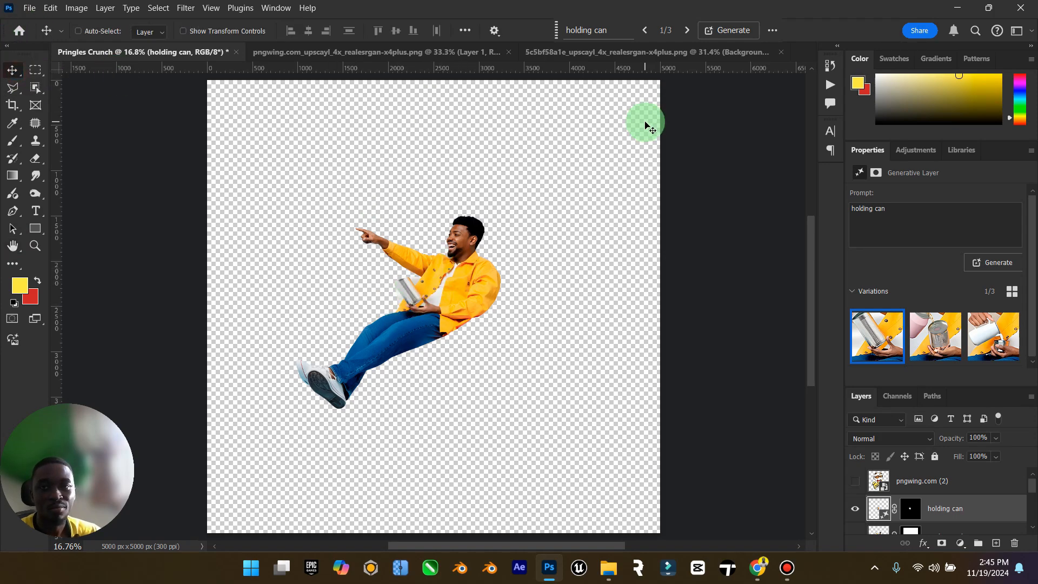
pyautogui.click(686, 31)
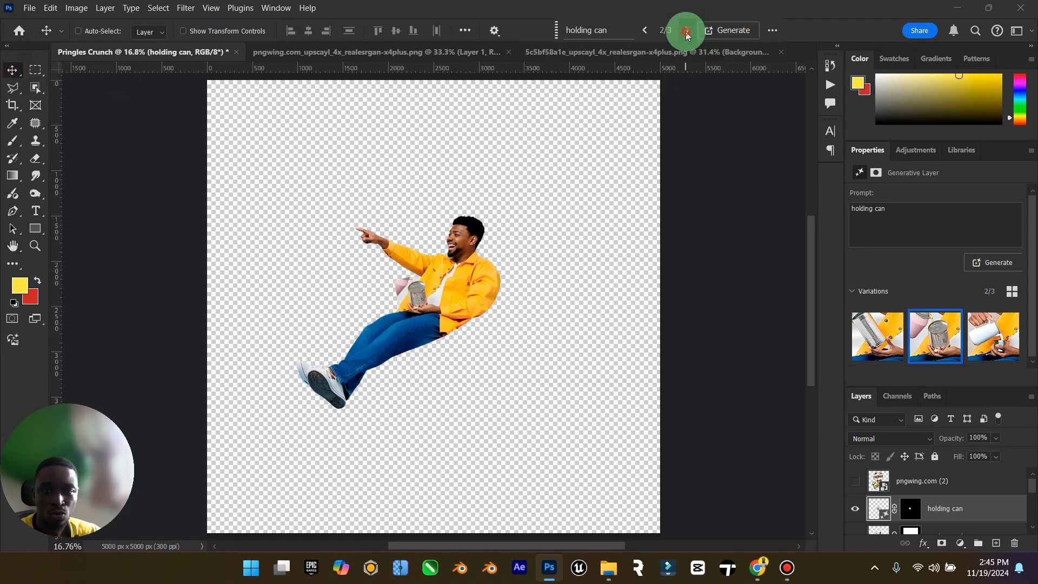
pyautogui.click(686, 30)
pyautogui.click(35, 246)
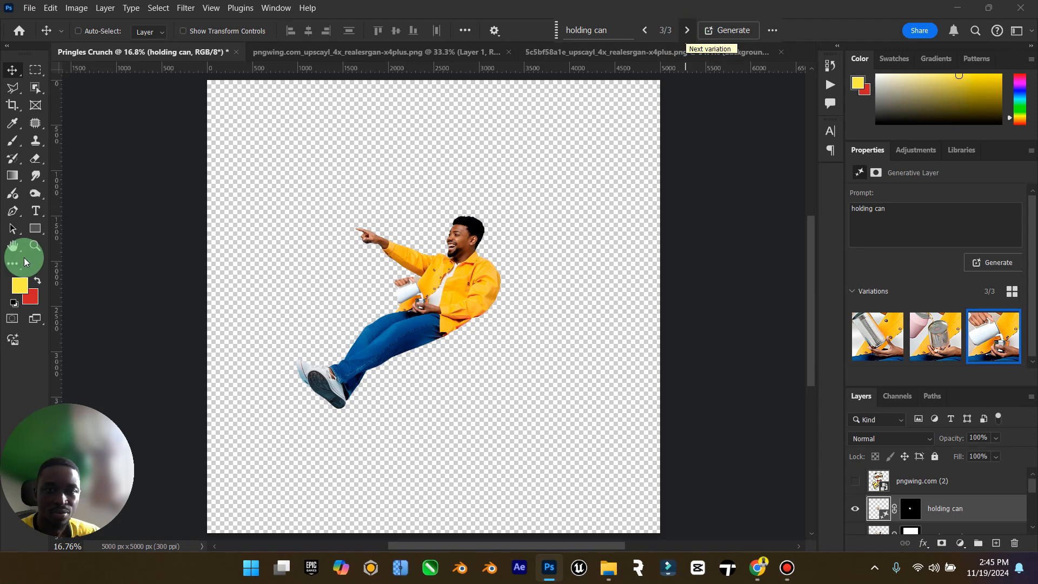
pyautogui.moveTo(375, 284); pyautogui.dragTo(464, 307)
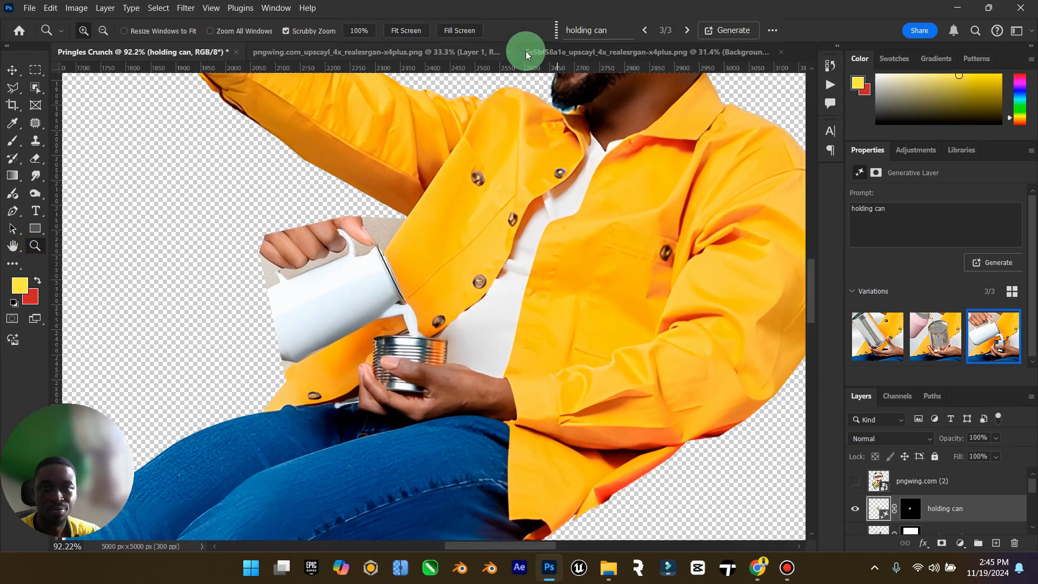
pyautogui.click(644, 31)
pyautogui.click(644, 31)
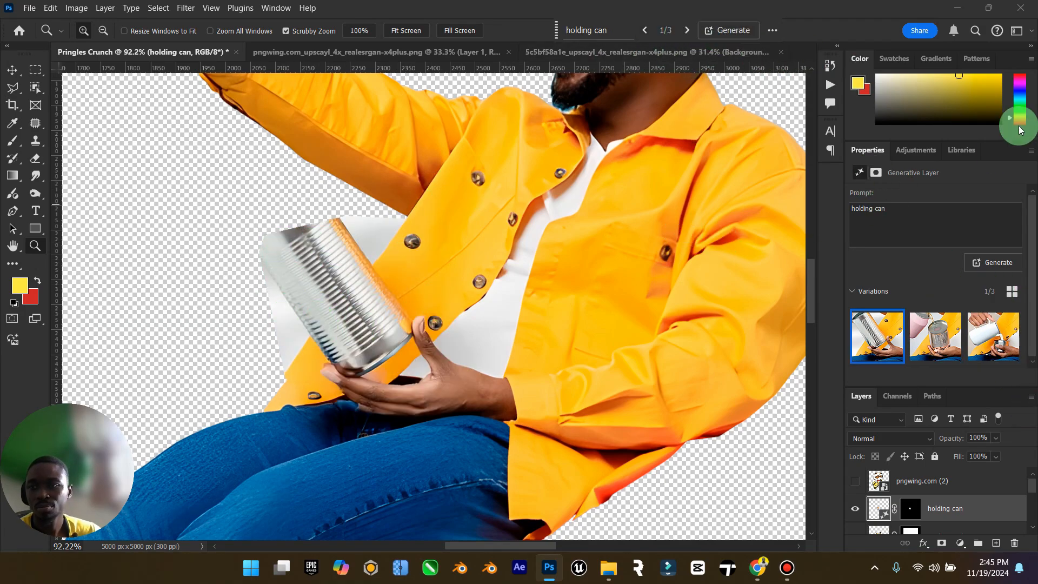
# Close the Properties panel group and merge the holding can layer with the Background copy layer.
pyautogui.click(1031, 150)
pyautogui.click(993, 222)
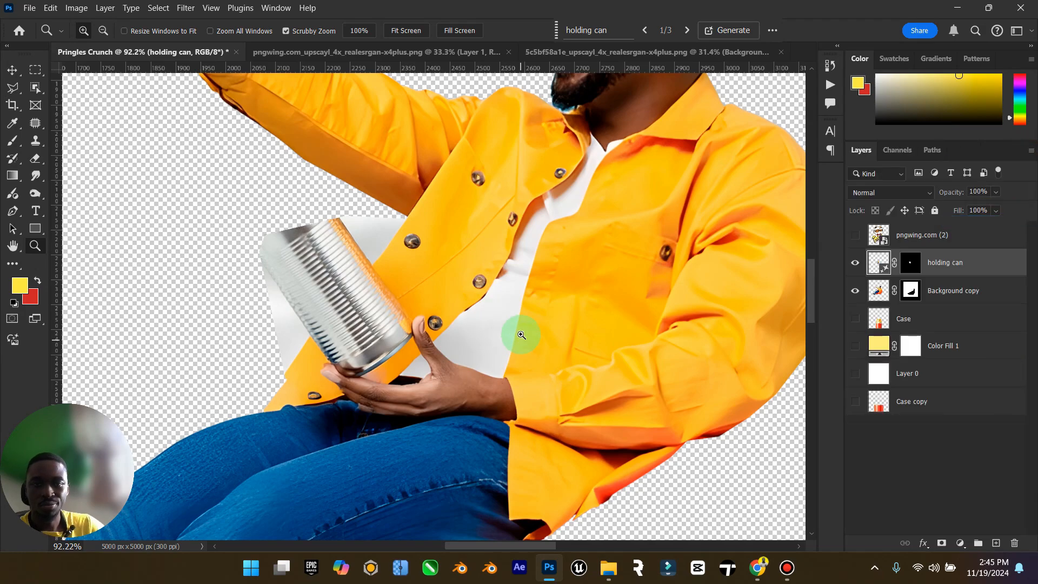
pyautogui.keyDown('shift'); pyautogui.click(953, 295); pyautogui.keyUp('shift')
pyautogui.rightClick(952, 293)
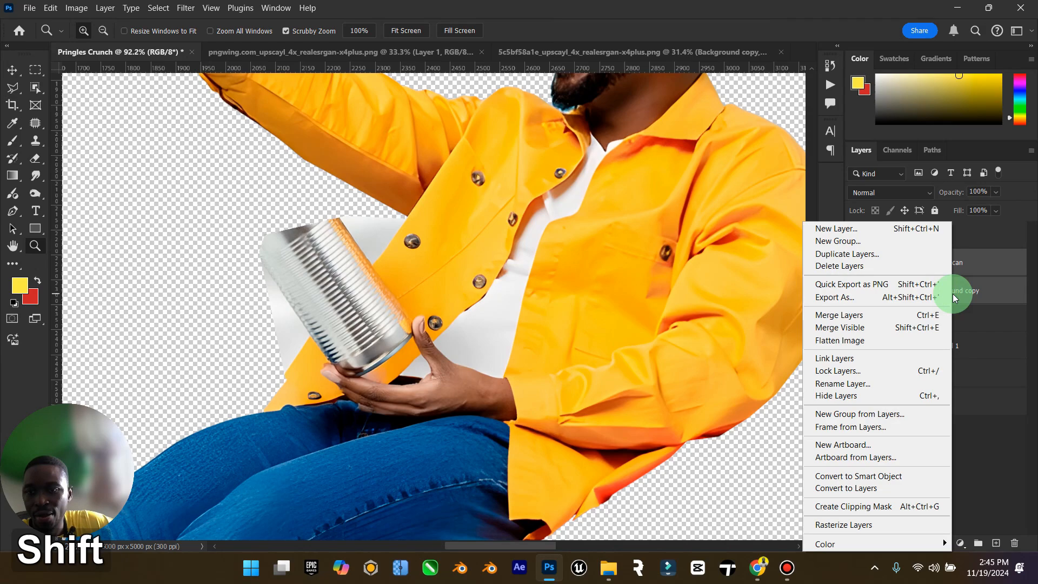
pyautogui.click(872, 316)
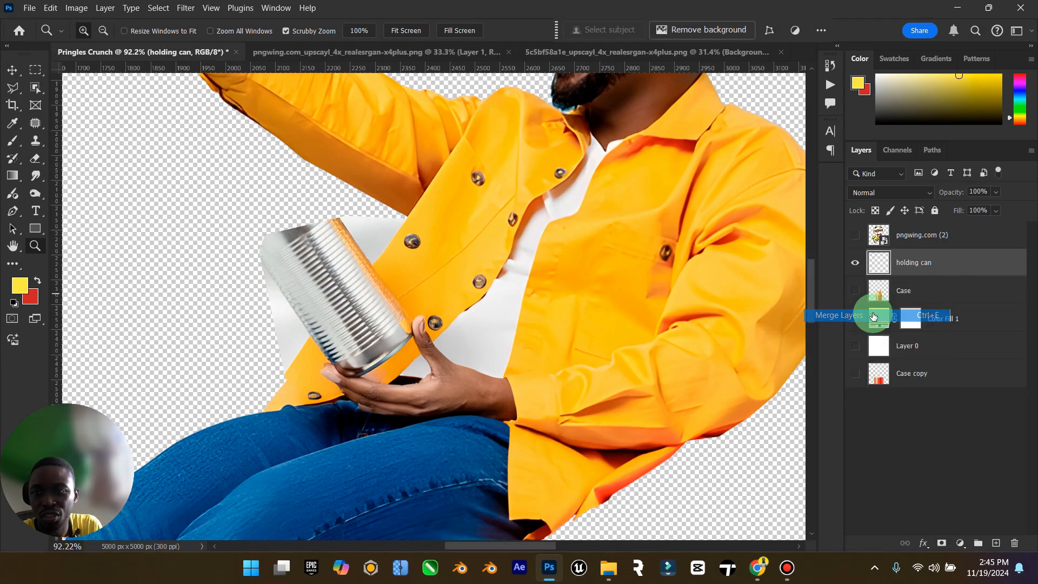
pyautogui.click(856, 263)
pyautogui.click(856, 264)
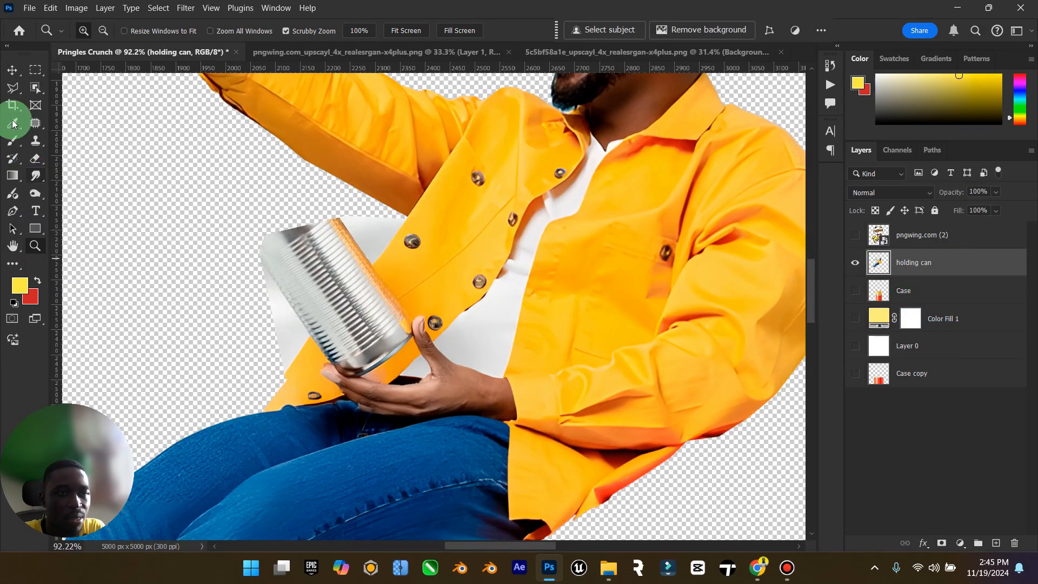
pyautogui.click(13, 87)
pyautogui.click(258, 410)
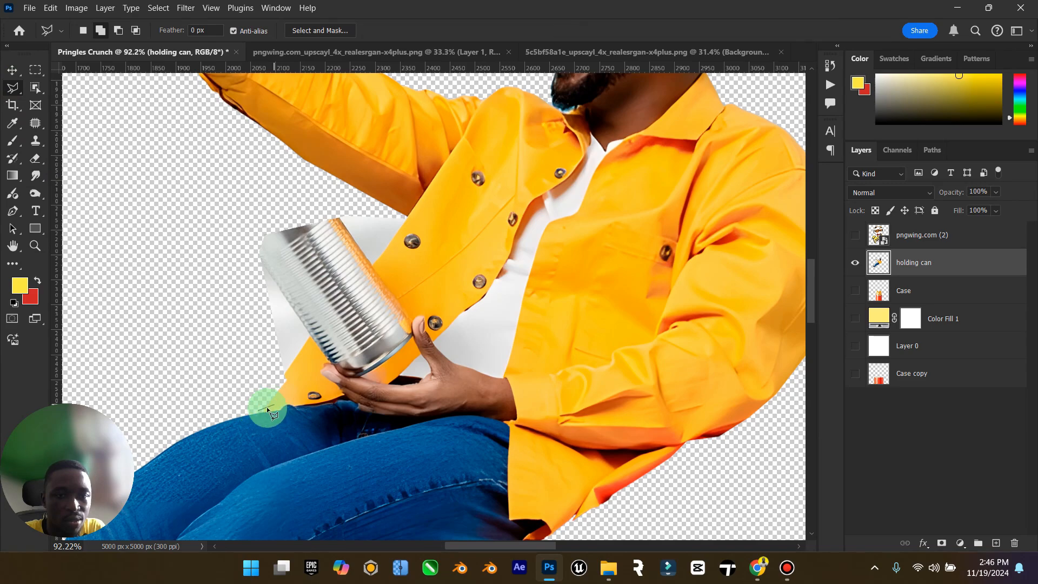
pyautogui.click(287, 379)
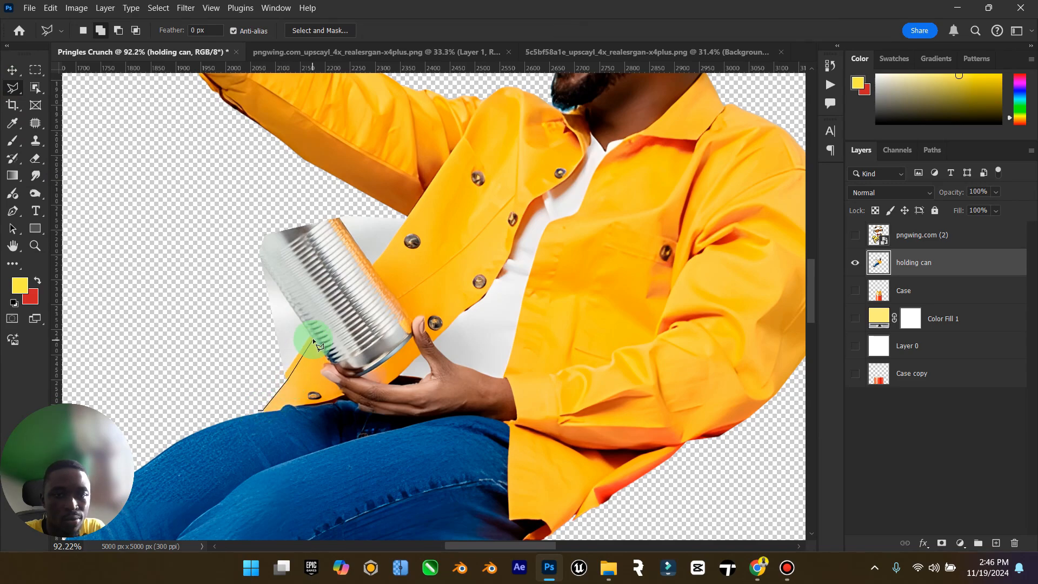
pyautogui.click(313, 336)
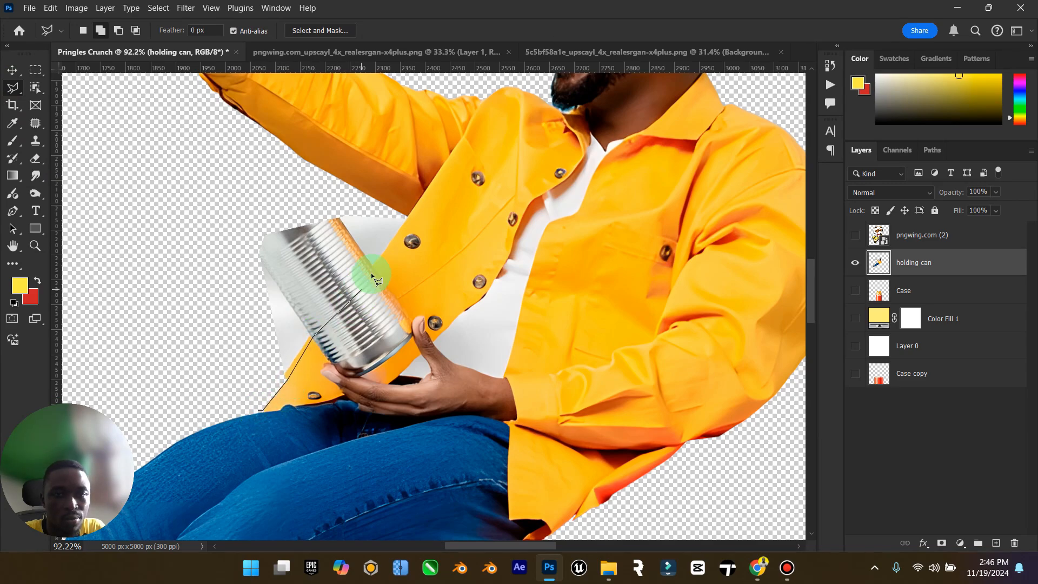
pyautogui.doubleClick(406, 217)
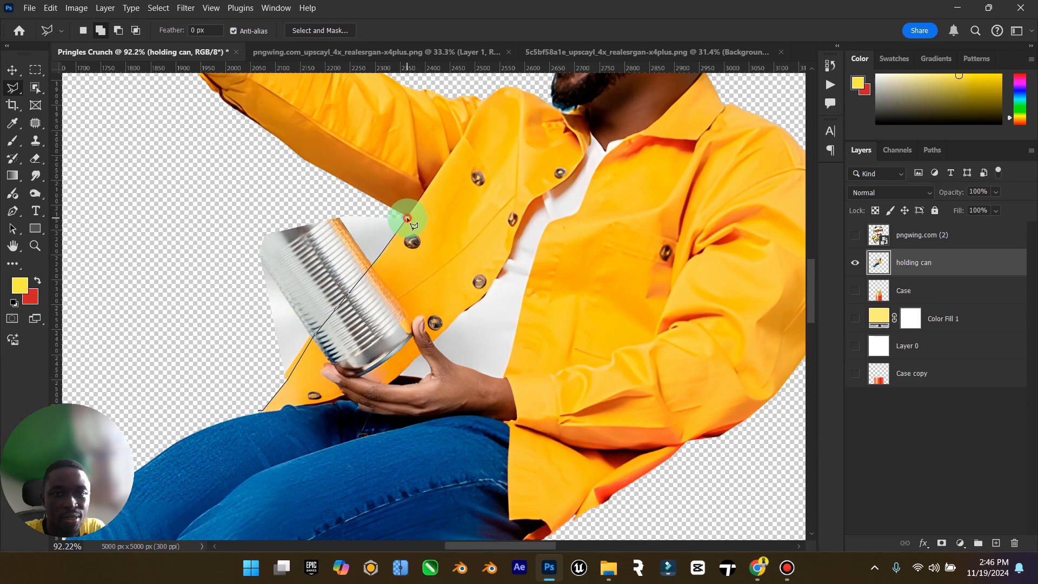
pyautogui.click(210, 205)
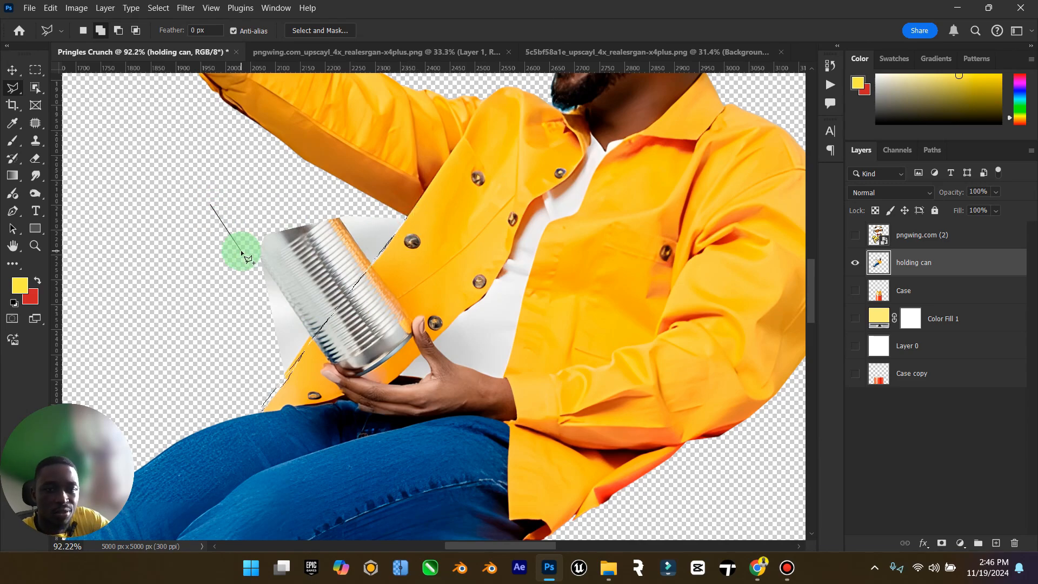
pyautogui.hotkey('ctrl', 'z')
pyautogui.press('Escape')
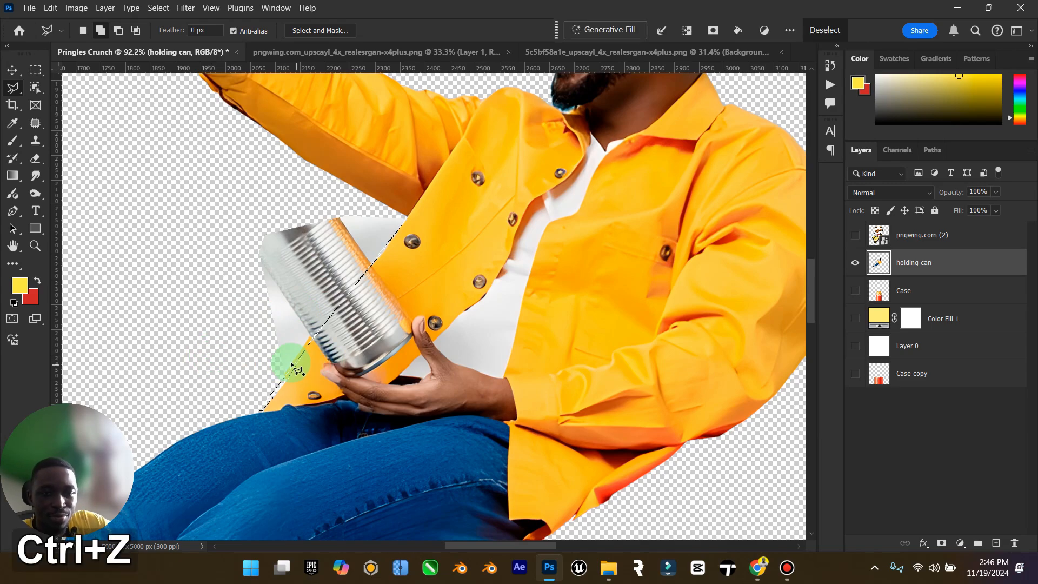
pyautogui.hotkey('ctrl', 'z')
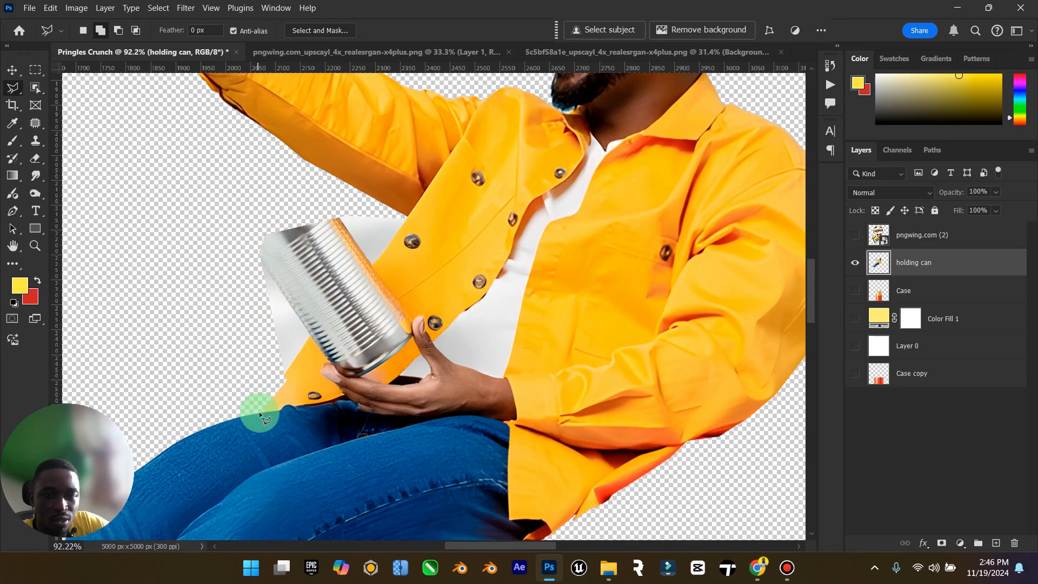
# Outline the white patch and the can's part protruding past the jacket edge, delete them from the layer, and deselect.
pyautogui.click(410, 218)
pyautogui.click(273, 187)
pyautogui.doubleClick(204, 233)
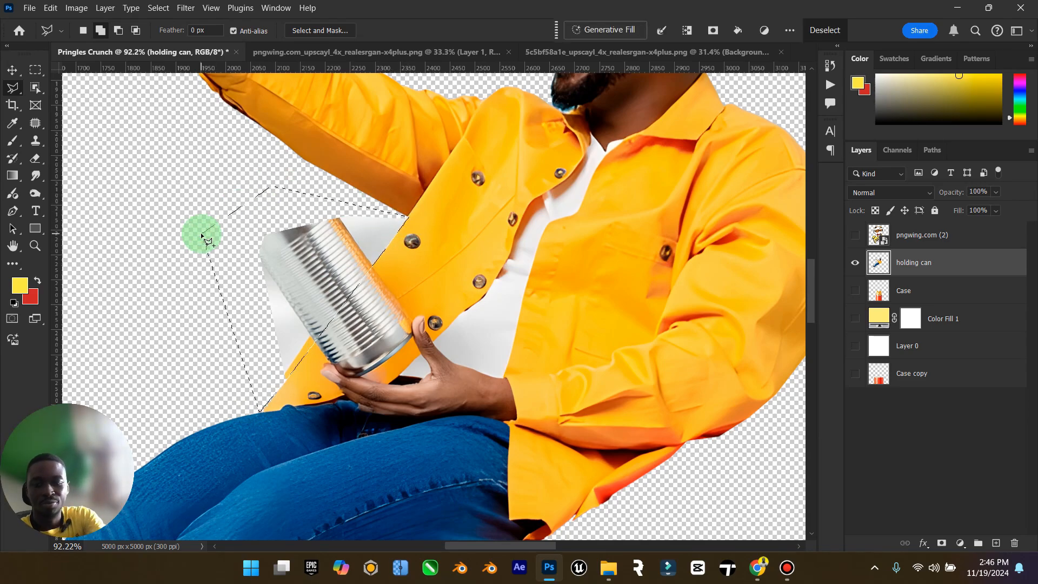
pyautogui.press('Delete')
pyautogui.rightClick(201, 234)
pyautogui.click(330, 241)
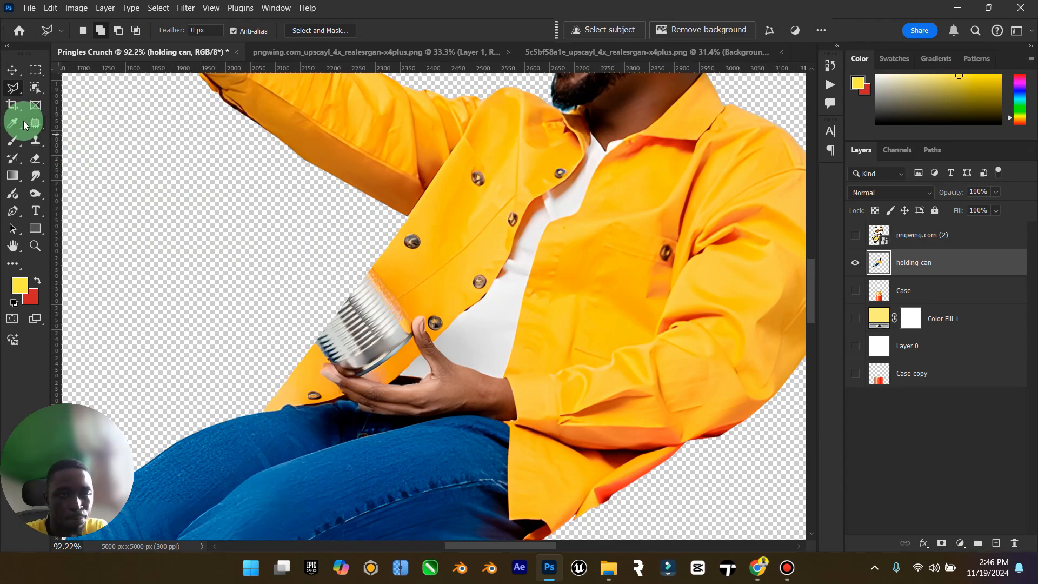
pyautogui.click(12, 71)
pyautogui.doubleClick(13, 246)
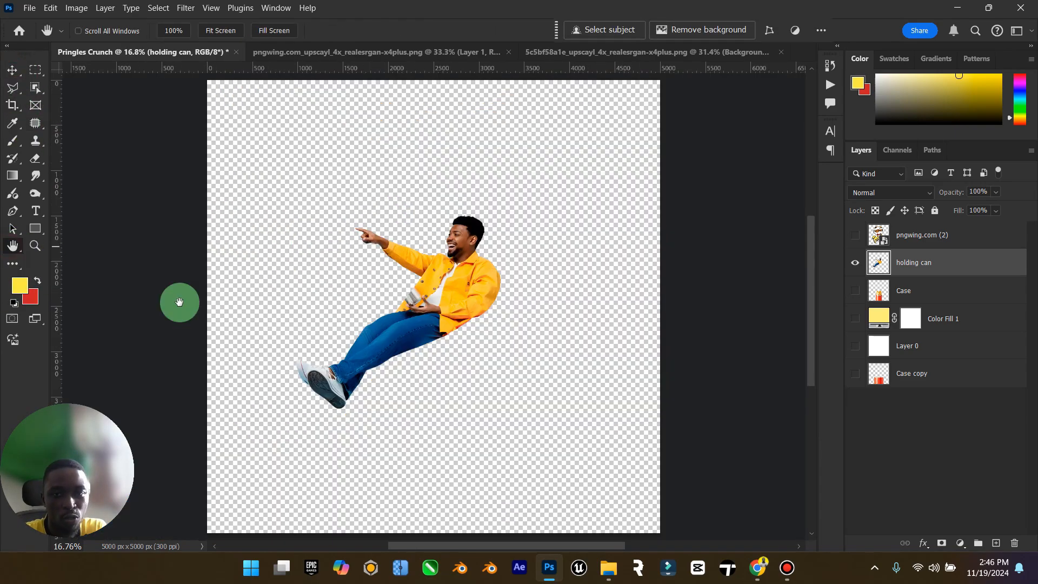
pyautogui.click(35, 245)
pyautogui.click(415, 279)
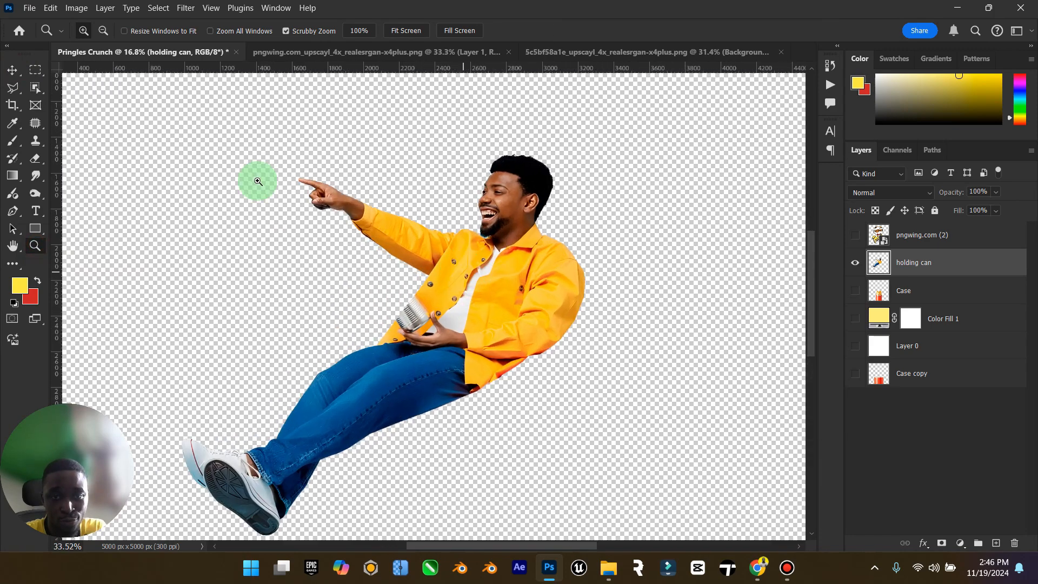
pyautogui.hotkey('ctrl', '0')
pyautogui.click(12, 71)
# Switch to Chrome and open page 2 of the PNGWing search results for Pringles.
pyautogui.click(758, 566)
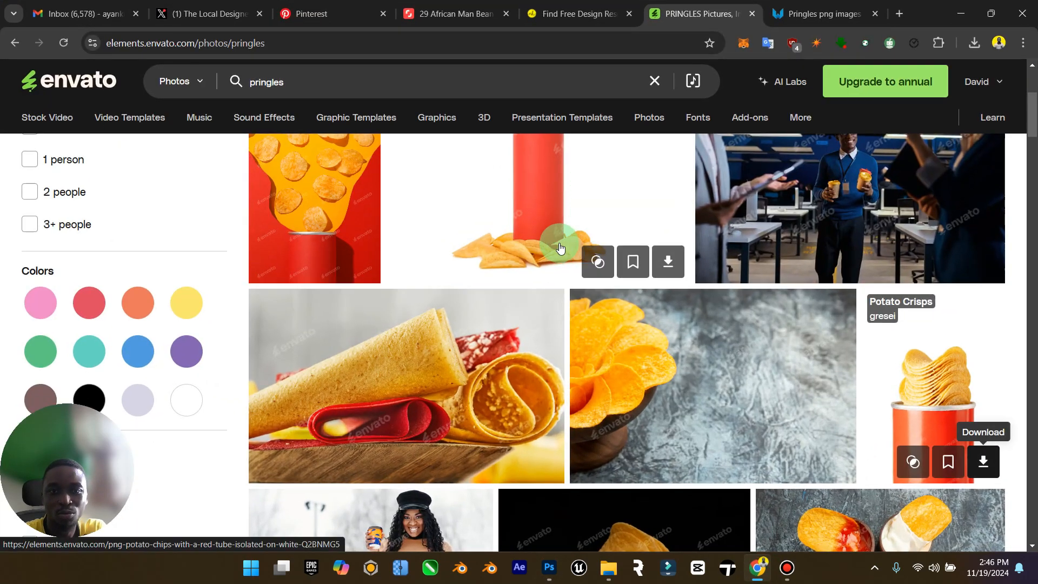
pyautogui.scroll(3, 560, 249)
pyautogui.hotkey('ctrl', 'Tab')
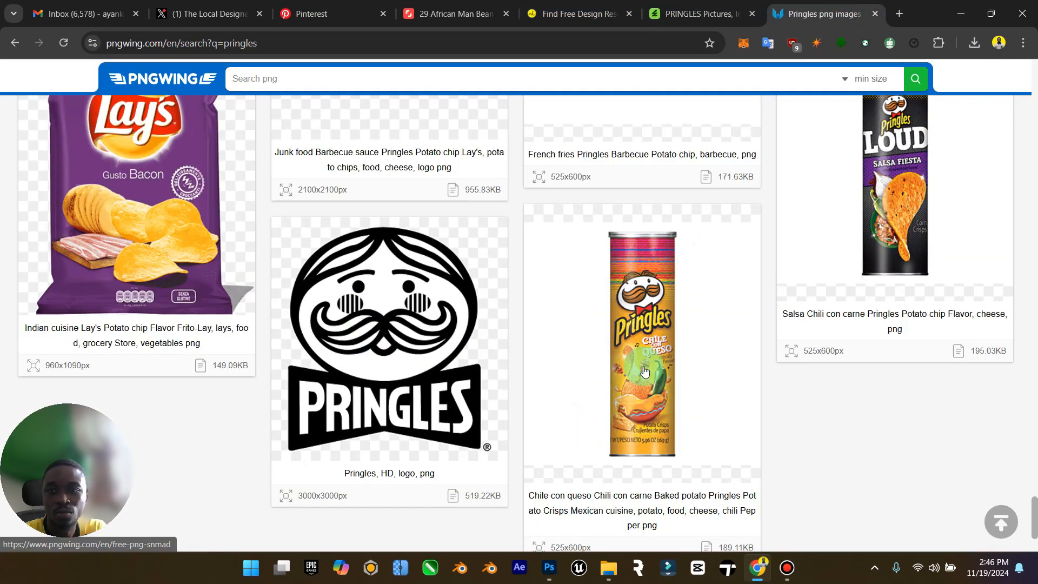
pyautogui.scroll(-3, 645, 371)
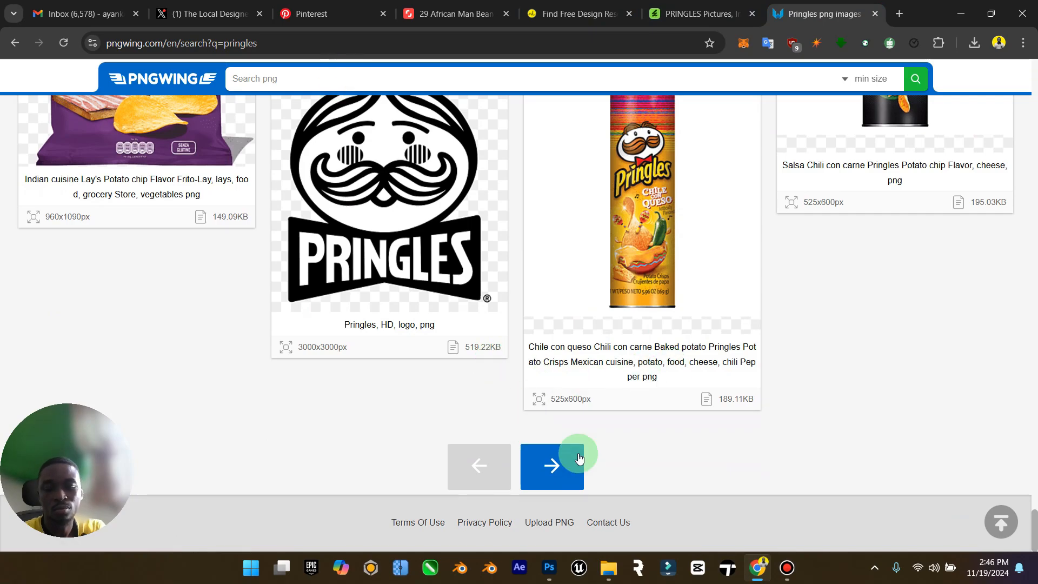
pyautogui.click(560, 482)
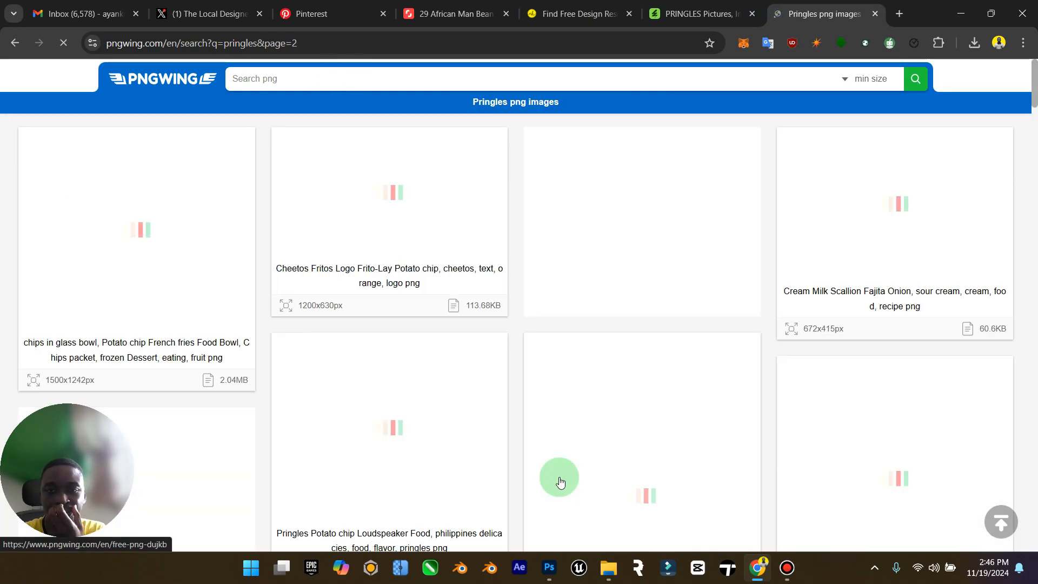
# Look through the PNGWing page 2 results and the Envato photo results for a usable Pringles can image.
pyautogui.scroll(-10, 560, 481)
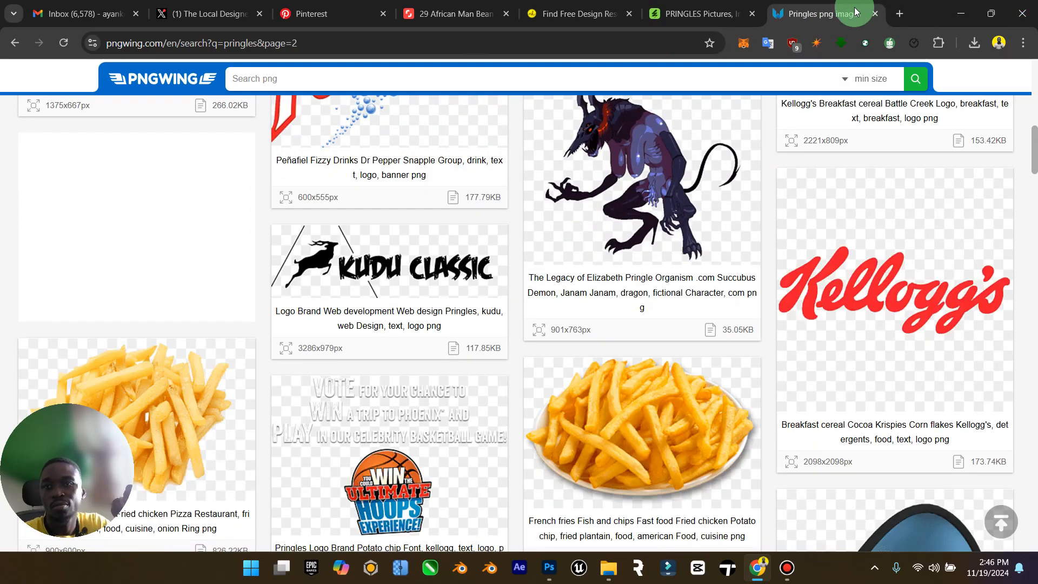
pyautogui.click(713, 9)
pyautogui.scroll(-8, 591, 313)
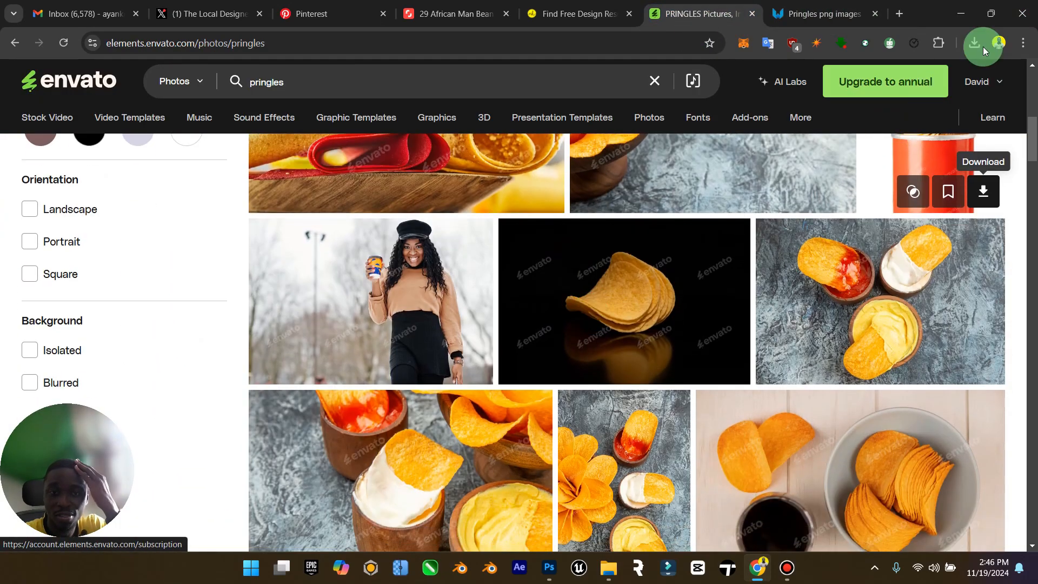
pyautogui.click(842, 11)
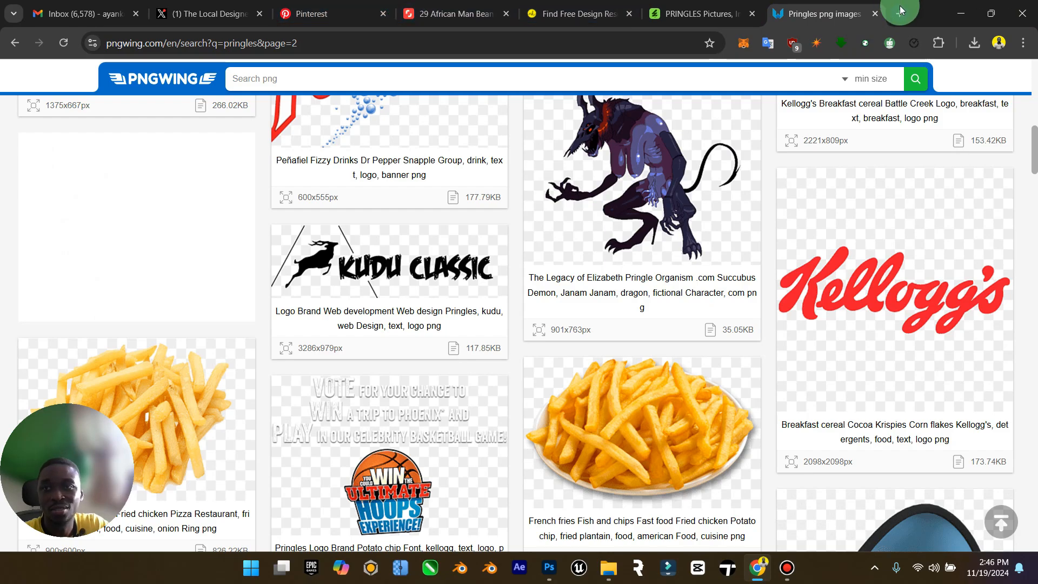
# Switch to the Pinterest page and search for "original pringles".
pyautogui.click(325, 11)
pyautogui.click(394, 96)
pyautogui.tripleClick(368, 95)
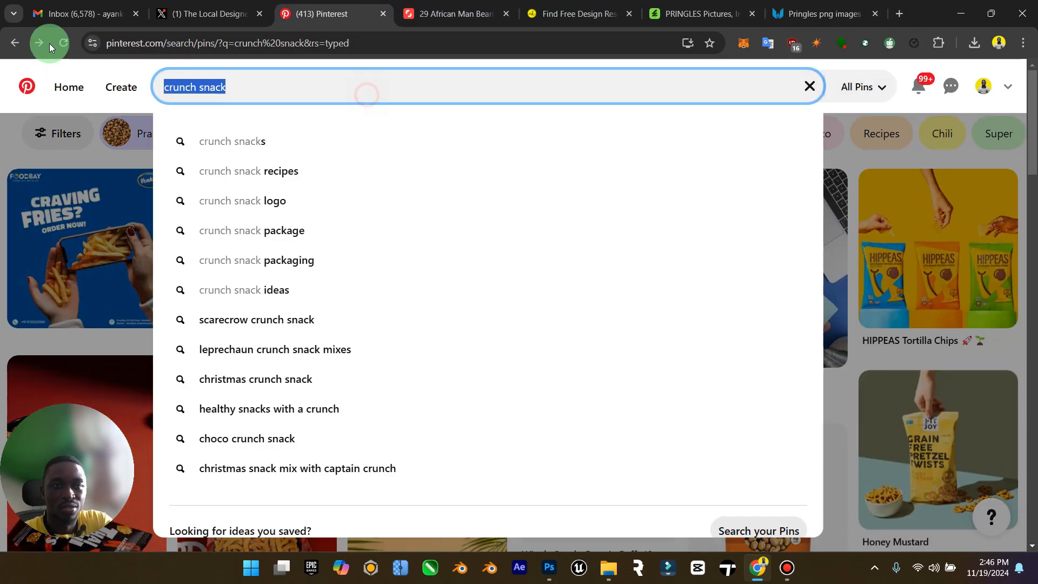
pyautogui.write('orig')
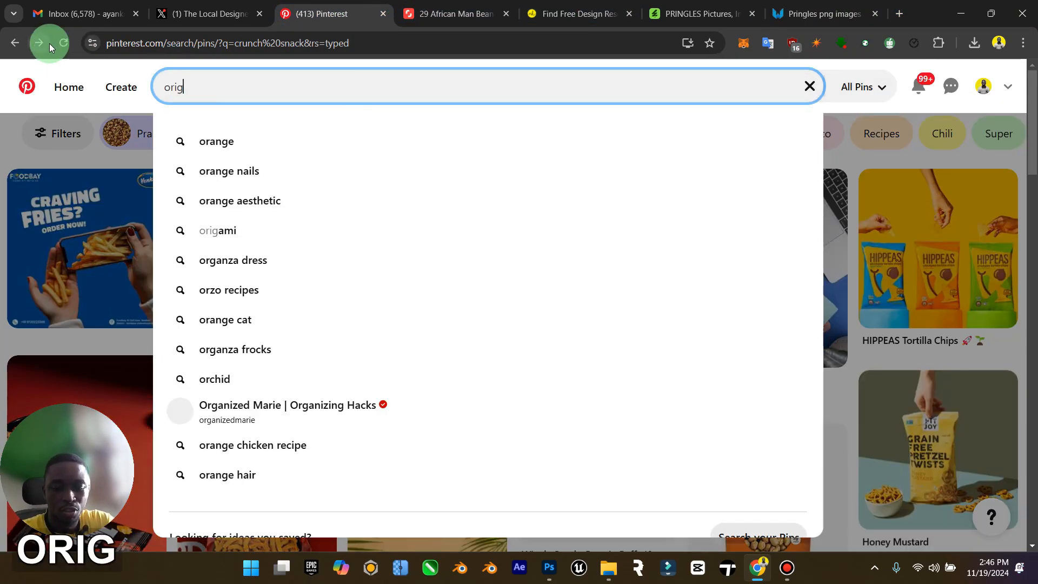
pyautogui.write('inal pringles')
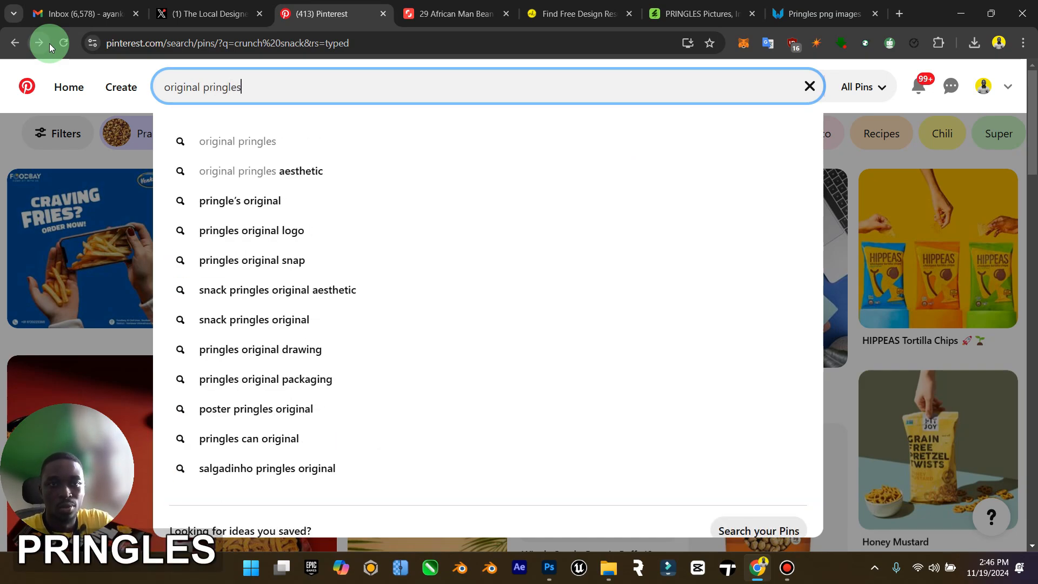
pyautogui.press('Return')
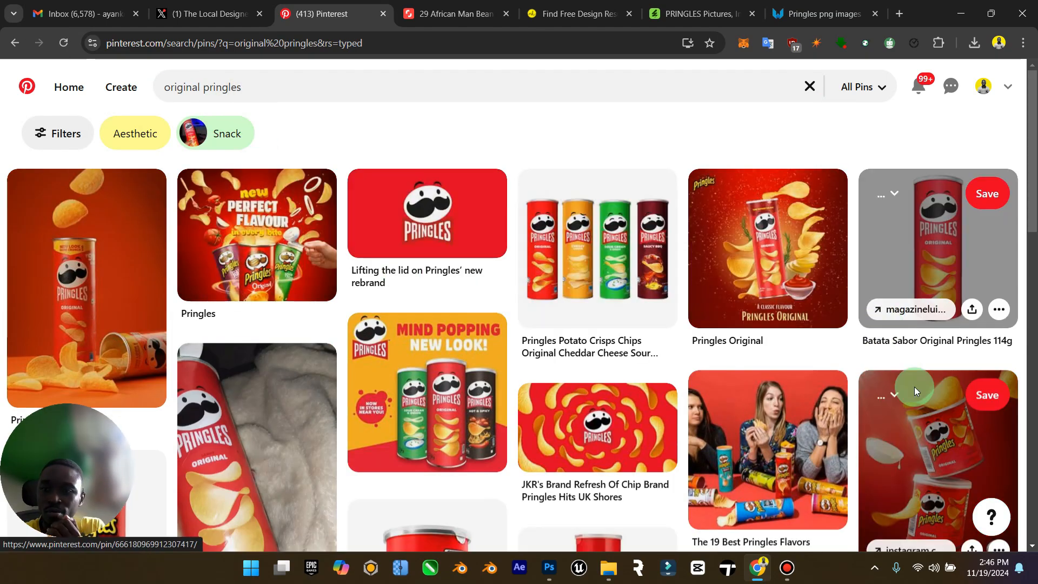
# Find the pin of the red Pringles Original can on white and open its image in a new browser tab.
pyautogui.scroll(-5, 746, 270)
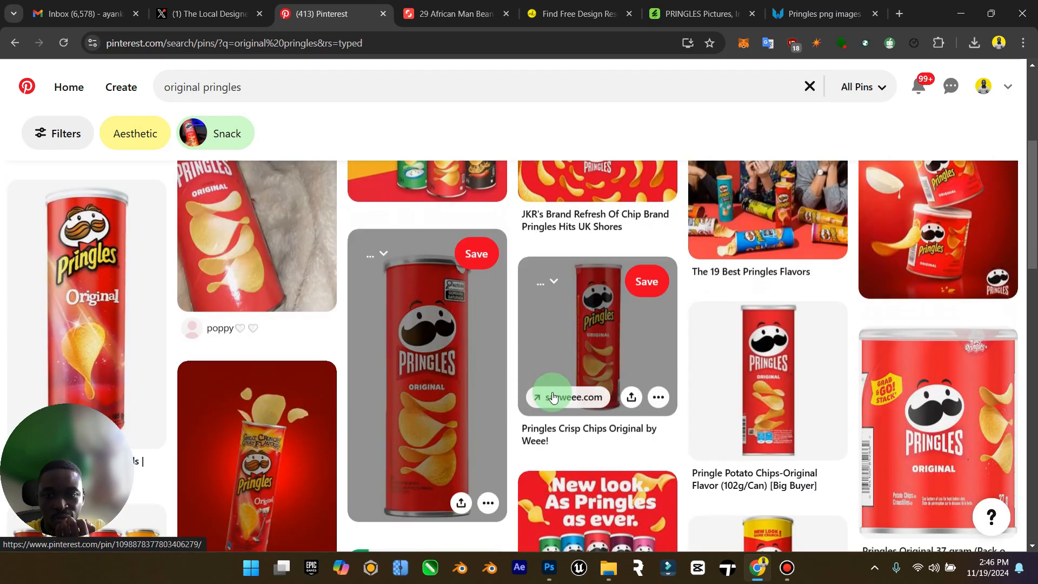
pyautogui.click(453, 436)
pyautogui.scroll(-3, 309, 338)
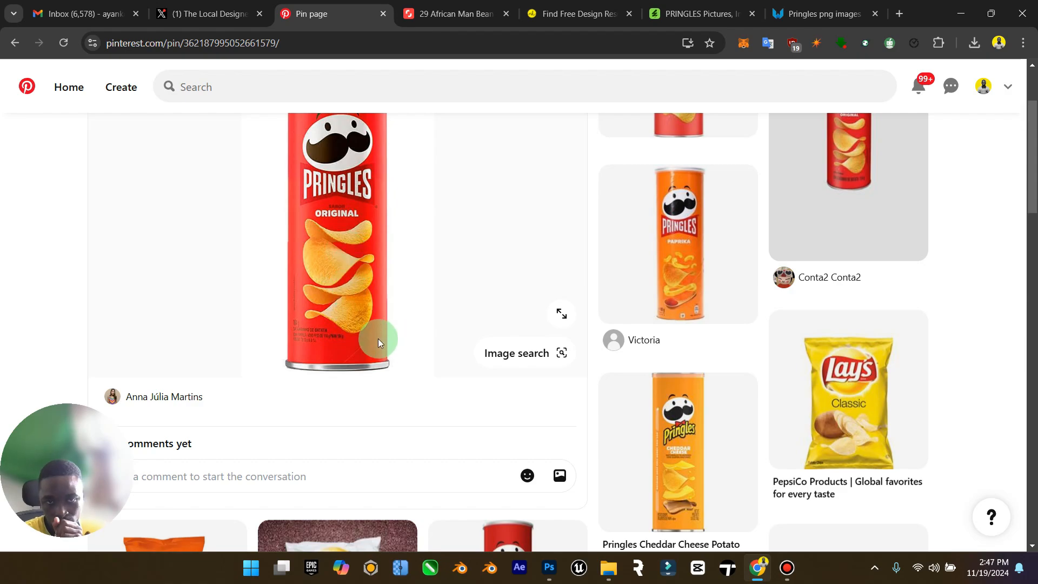
pyautogui.rightClick(333, 253)
pyautogui.click(373, 271)
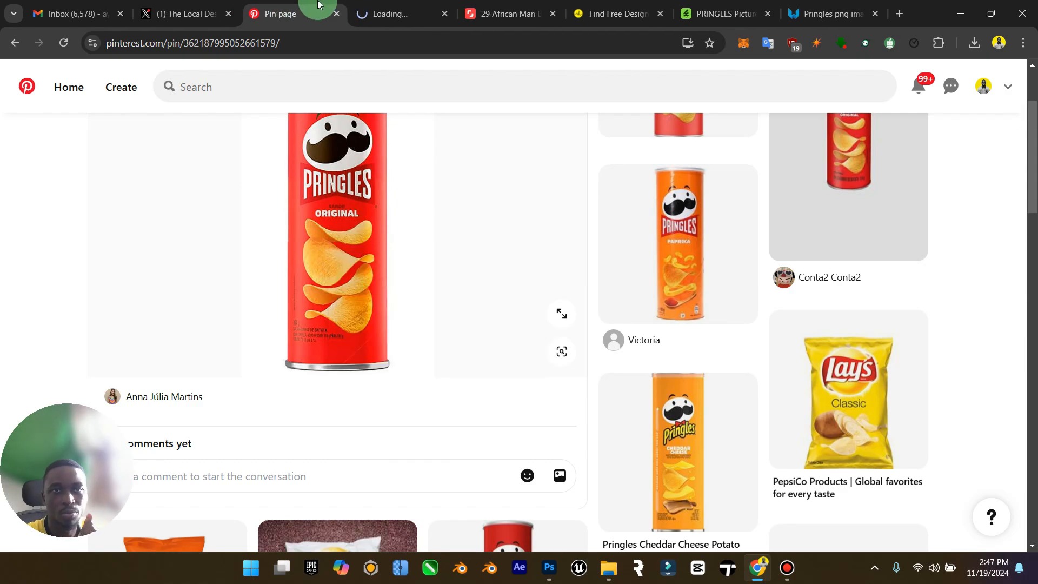
pyautogui.click(386, 8)
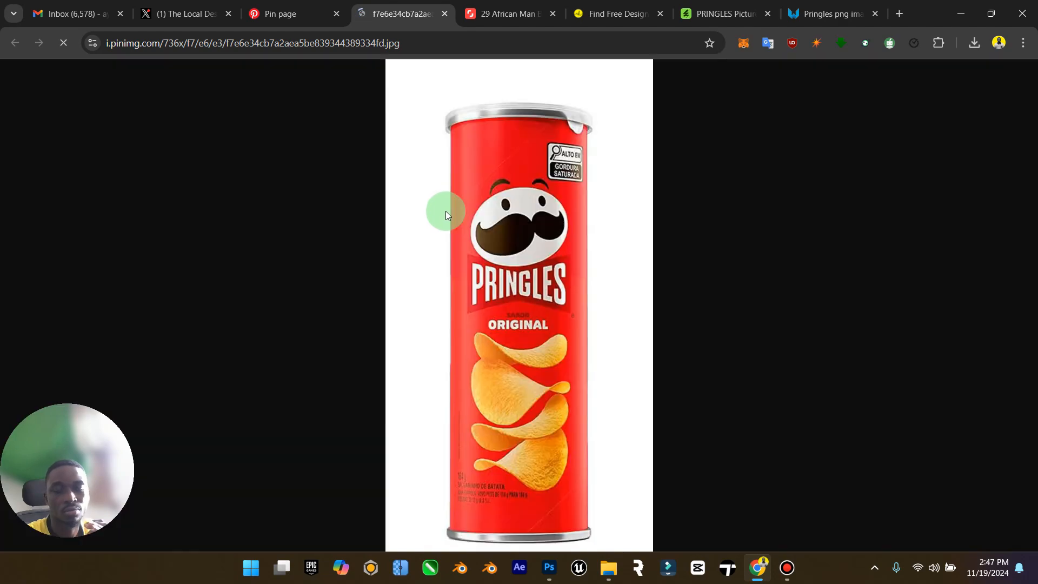
# Save the full-size Pringles Original can image to the Downloads folder.
pyautogui.rightClick(470, 202)
pyautogui.click(538, 234)
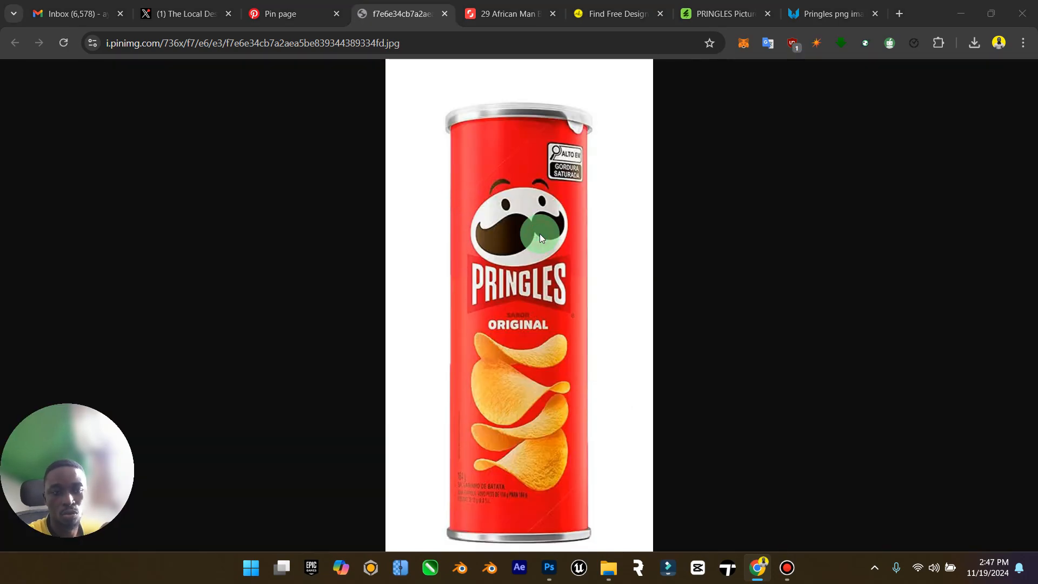
pyautogui.click(853, 528)
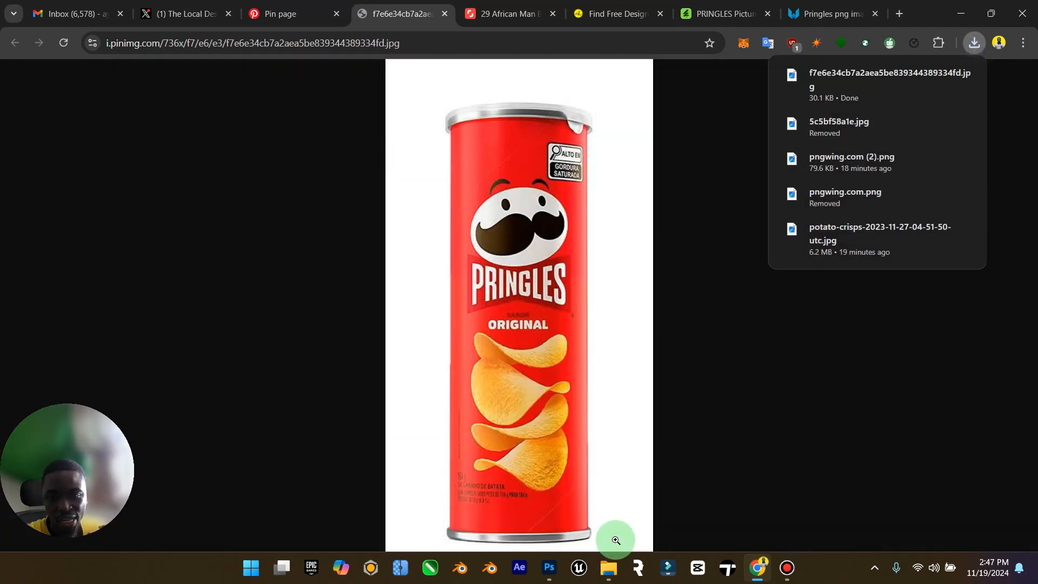
# Switch to Upscayl, upscale the downloaded can image with the General Photo model, compare it with the original, and close the app.
pyautogui.click(312, 570)
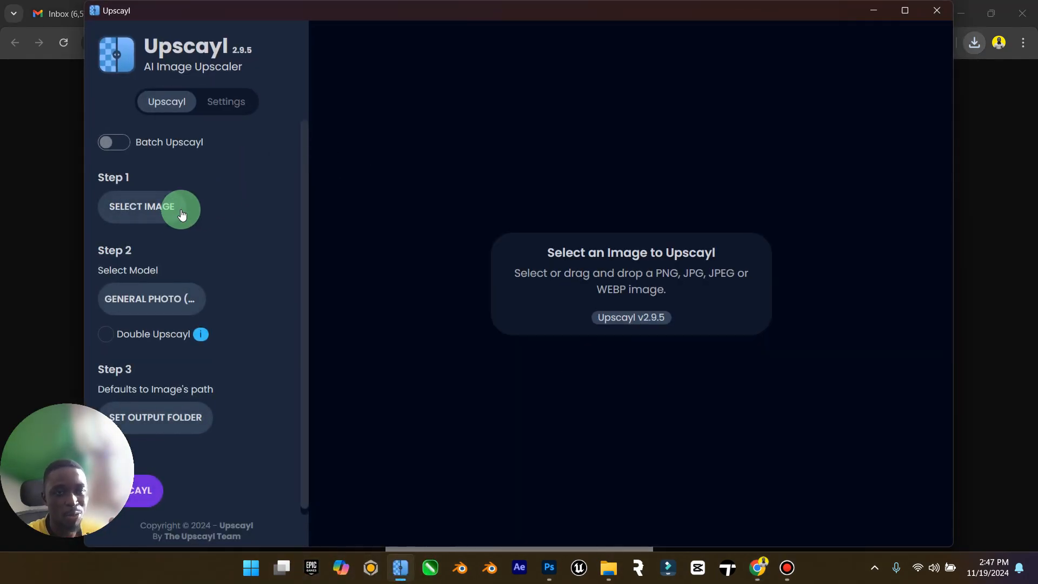
pyautogui.click(162, 218)
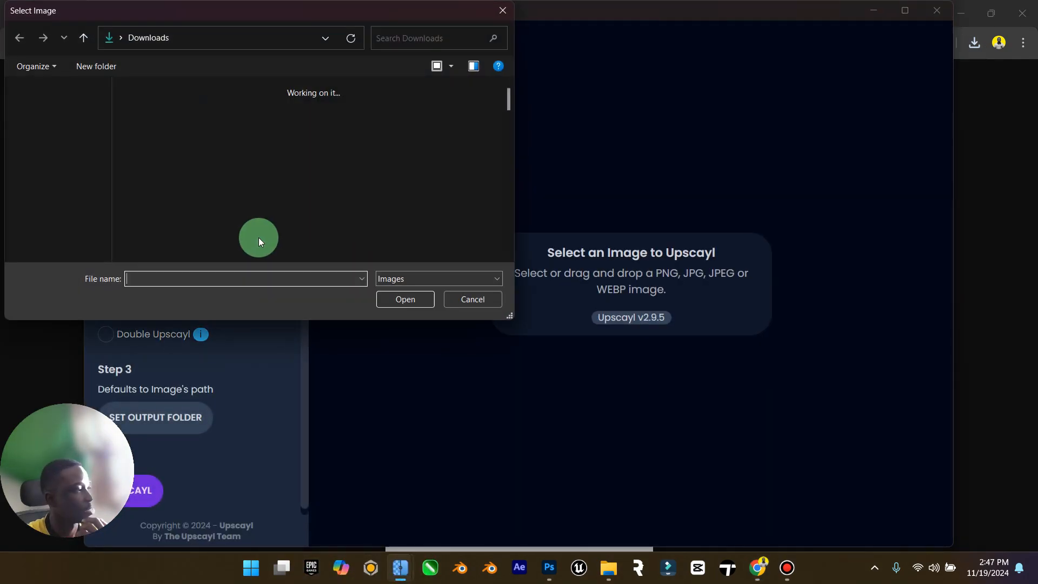
pyautogui.doubleClick(158, 141)
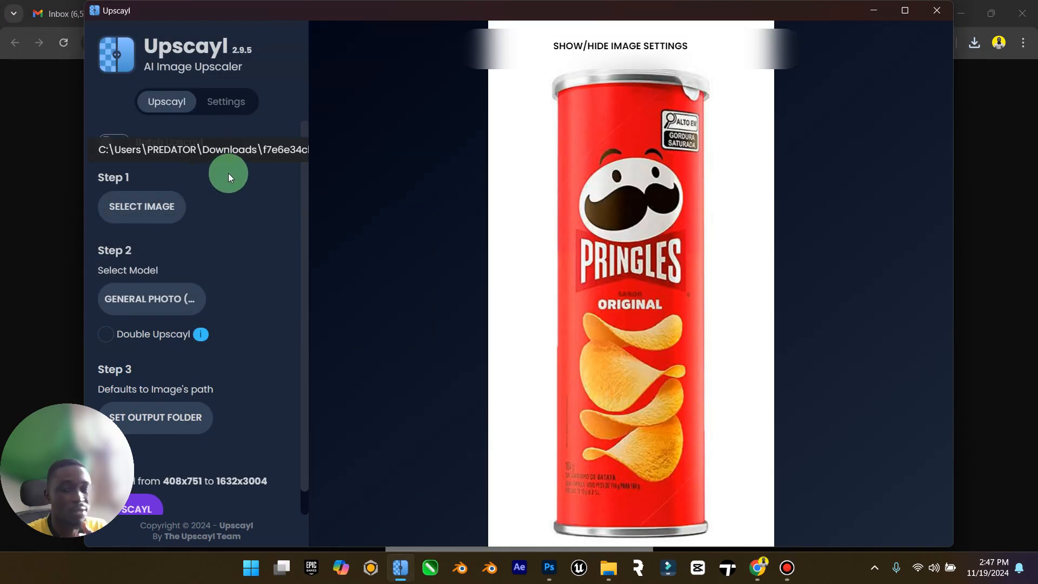
pyautogui.click(162, 502)
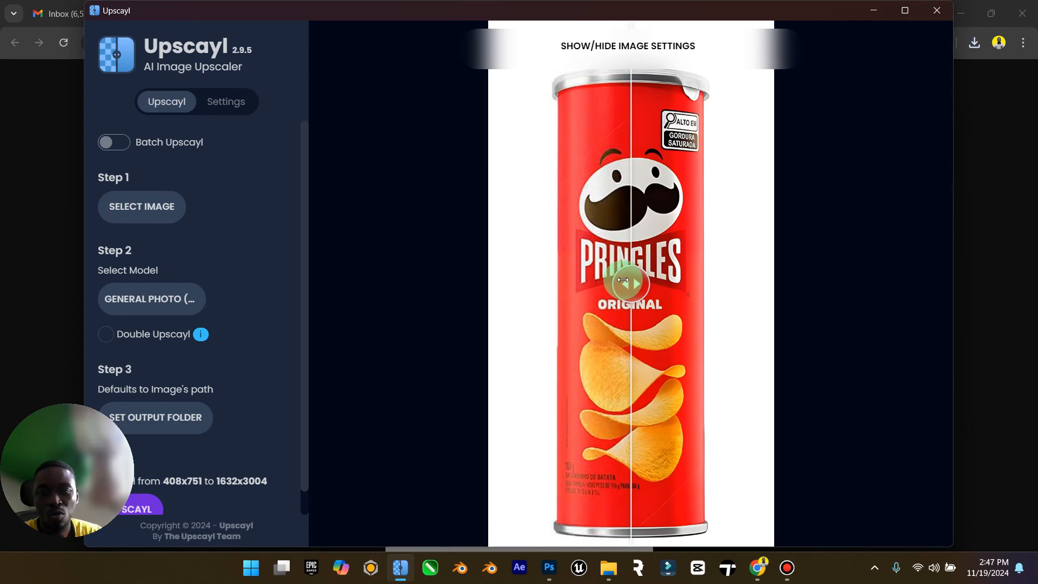
pyautogui.moveTo(623, 279); pyautogui.dragTo(658, 285)
pyautogui.click(914, 15)
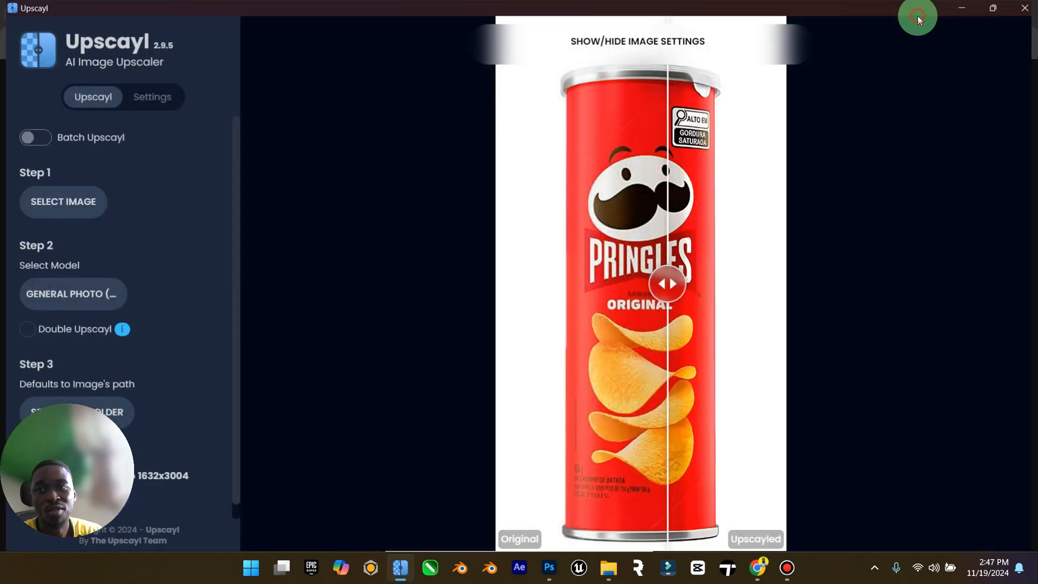
pyautogui.click(1017, 10)
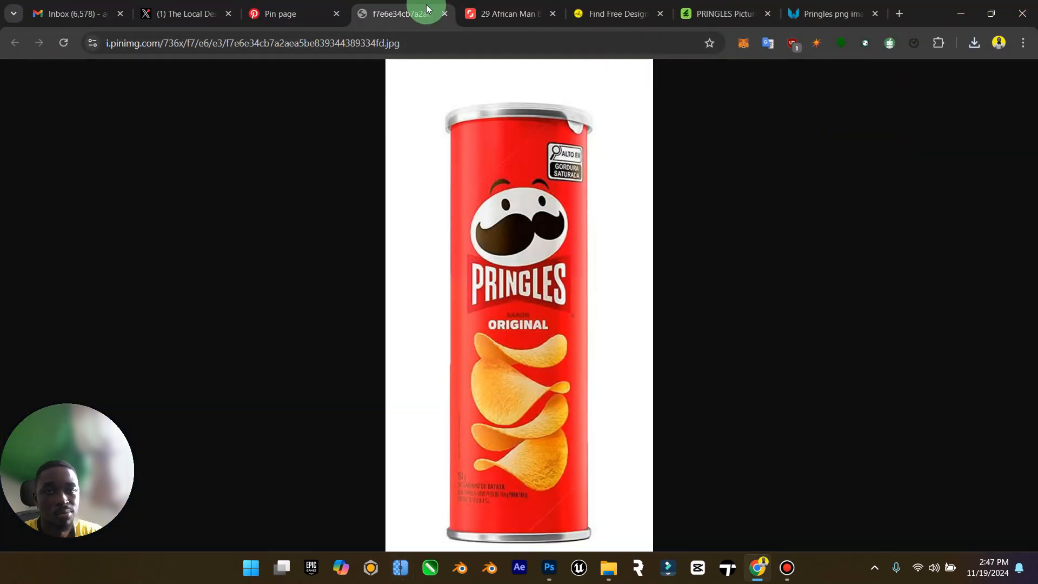
# Close the image's browser tab and delete the non-upscaled can image from the Downloads folder in File Explorer.
pyautogui.click(448, 15)
pyautogui.click(609, 568)
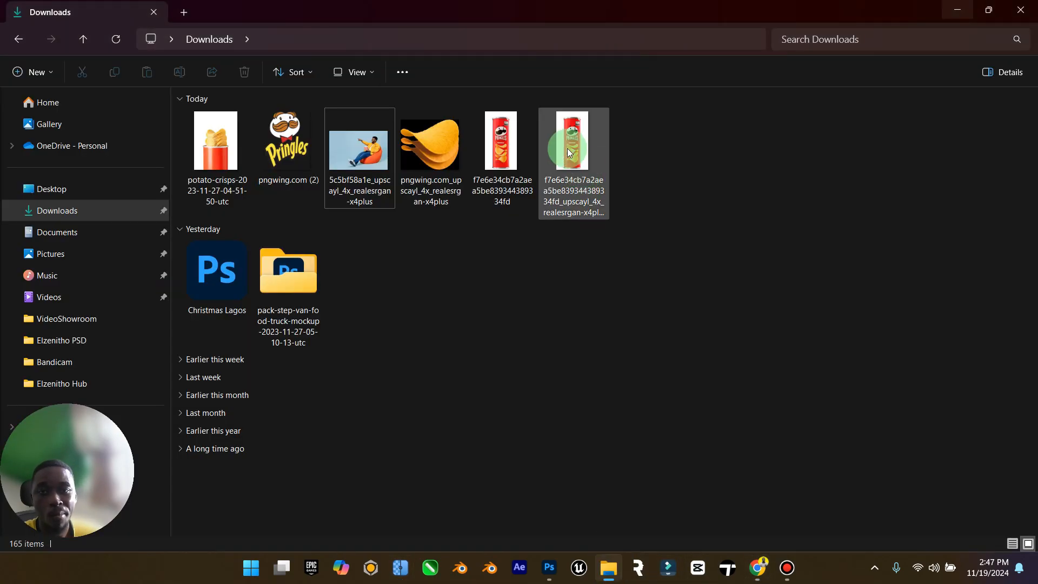
pyautogui.click(507, 155)
pyautogui.click(503, 156)
pyautogui.press('Delete')
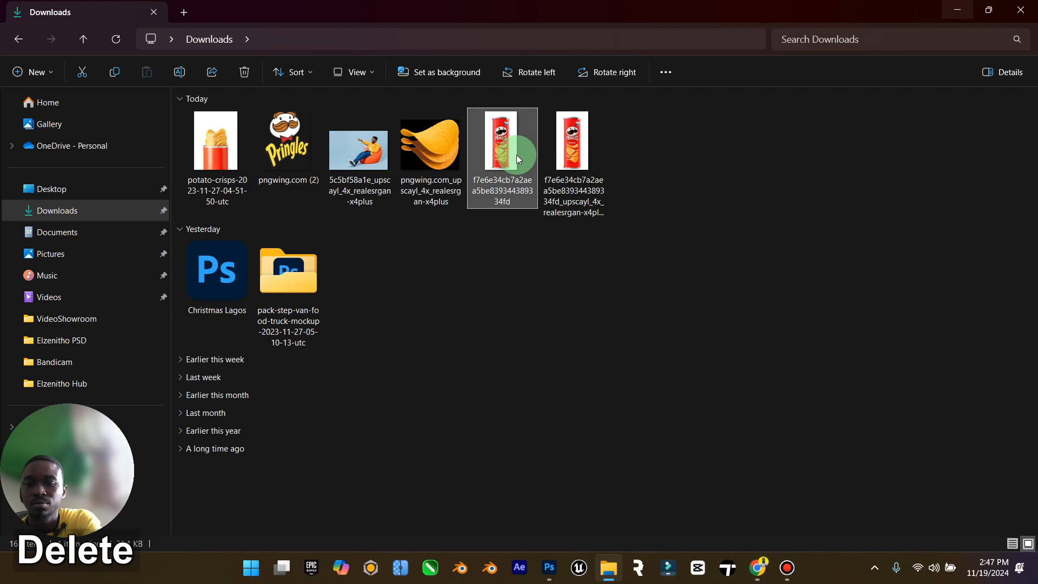
# Open the upscaled can image from the Downloads folder in Photoshop.
pyautogui.rightClick(511, 137)
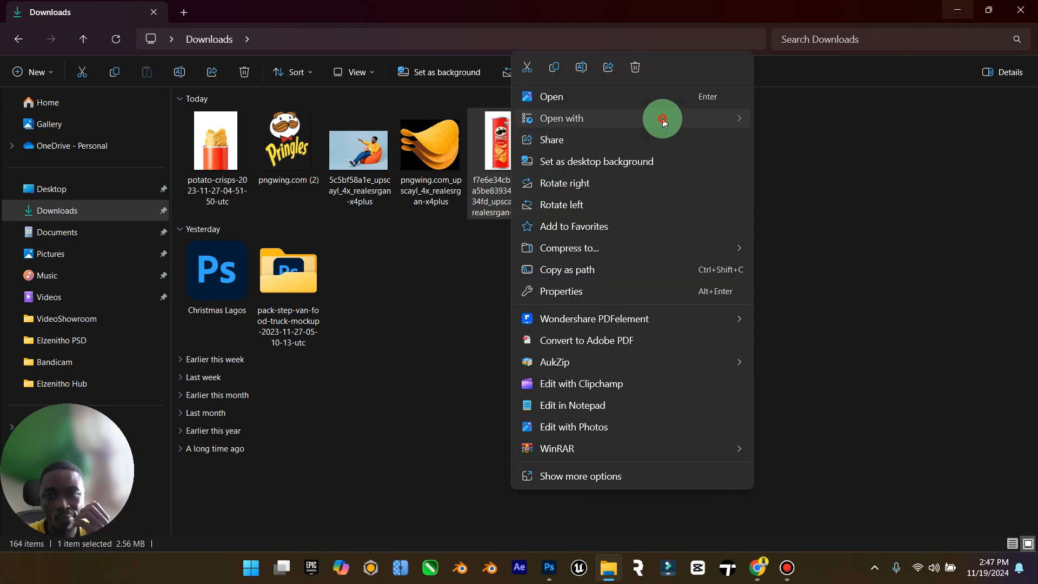
pyautogui.moveTo(662, 117)
pyautogui.click(806, 142)
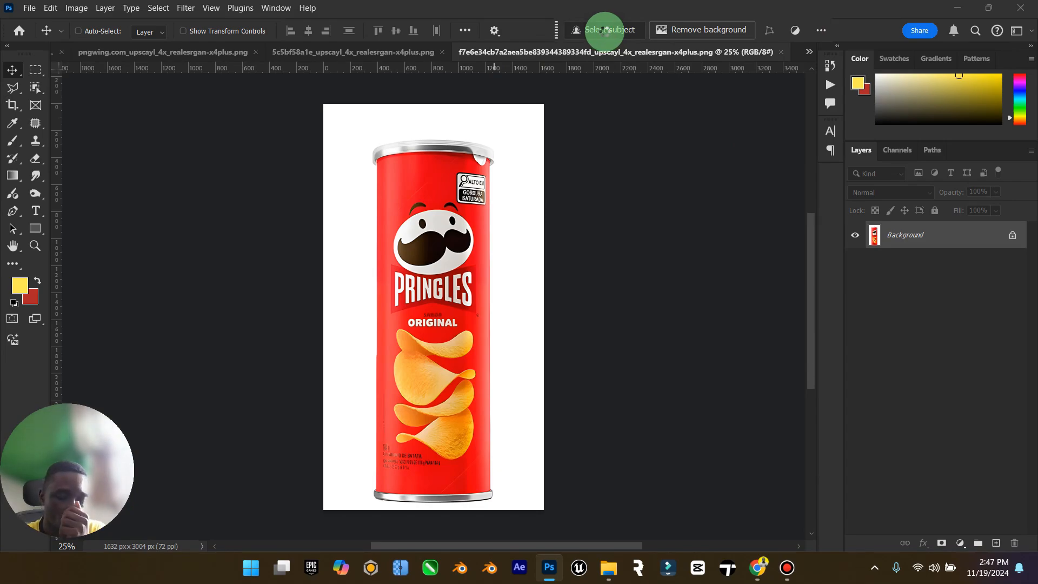
# Select the can as the subject, add the missed areas along its base and side edge, and copy the selection to a new layer.
pyautogui.click(606, 31)
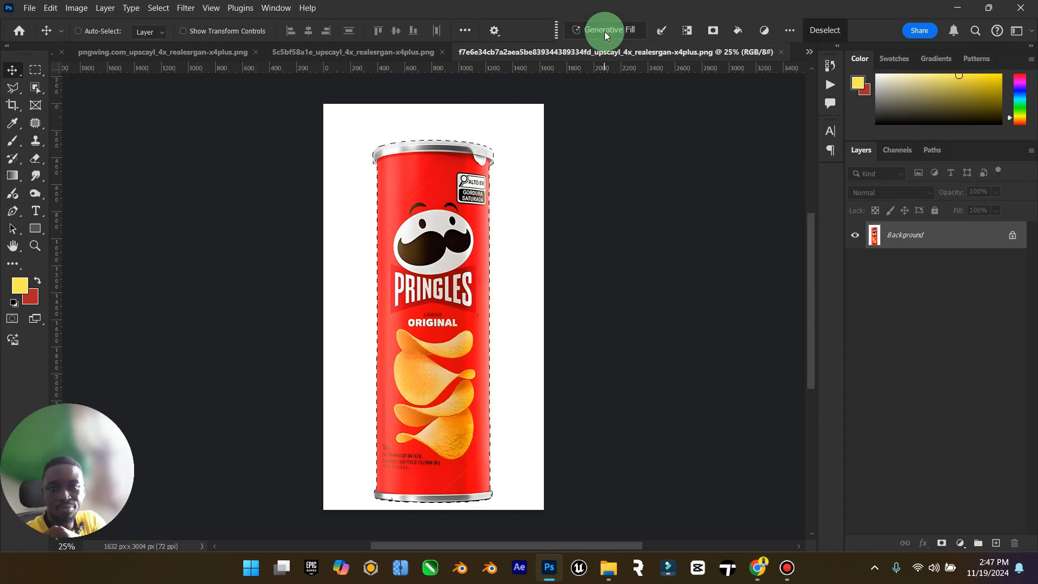
pyautogui.click(13, 87)
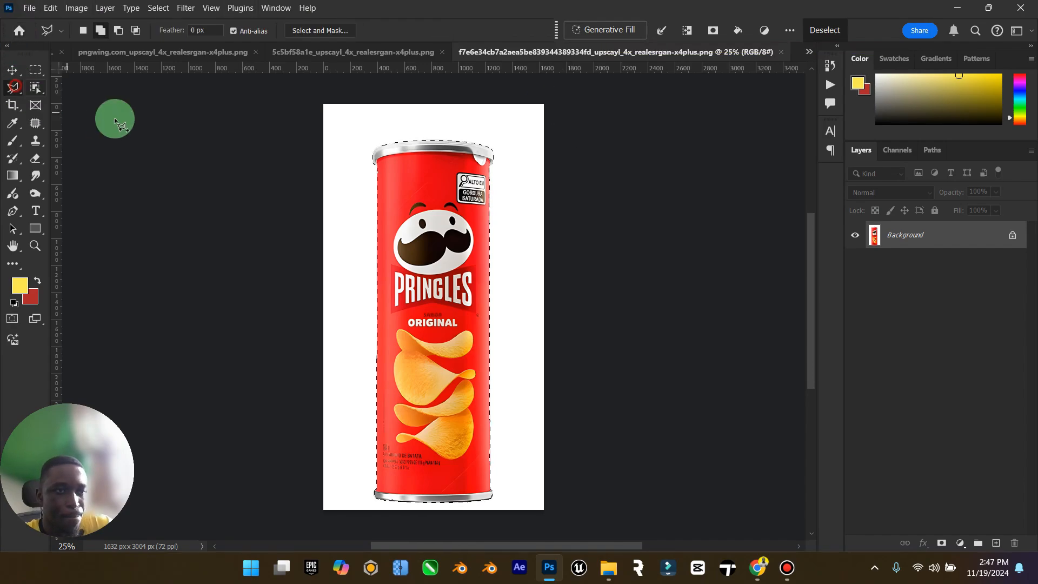
pyautogui.click(398, 498)
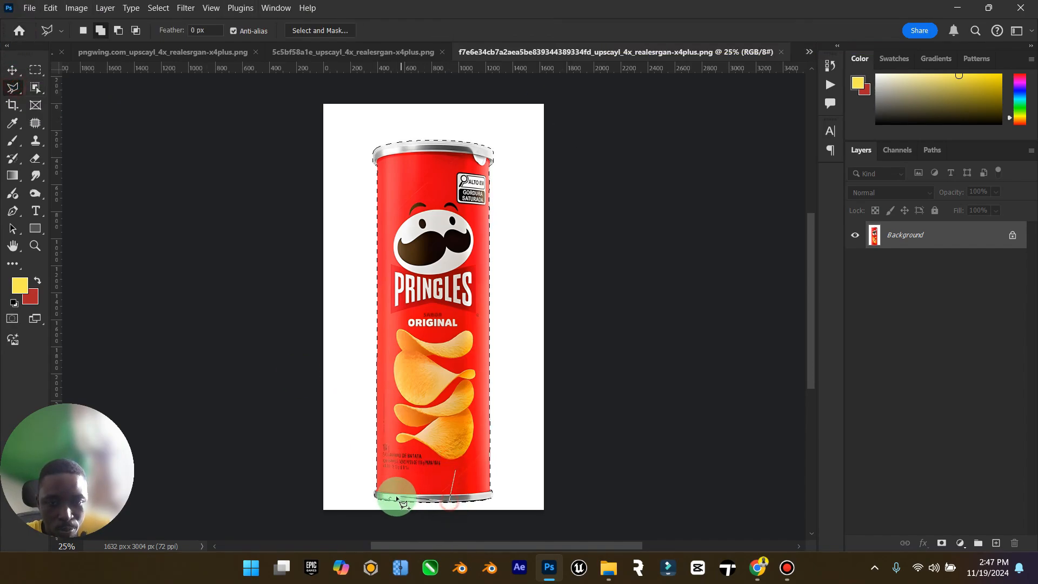
pyautogui.click(383, 494)
pyautogui.click(376, 225)
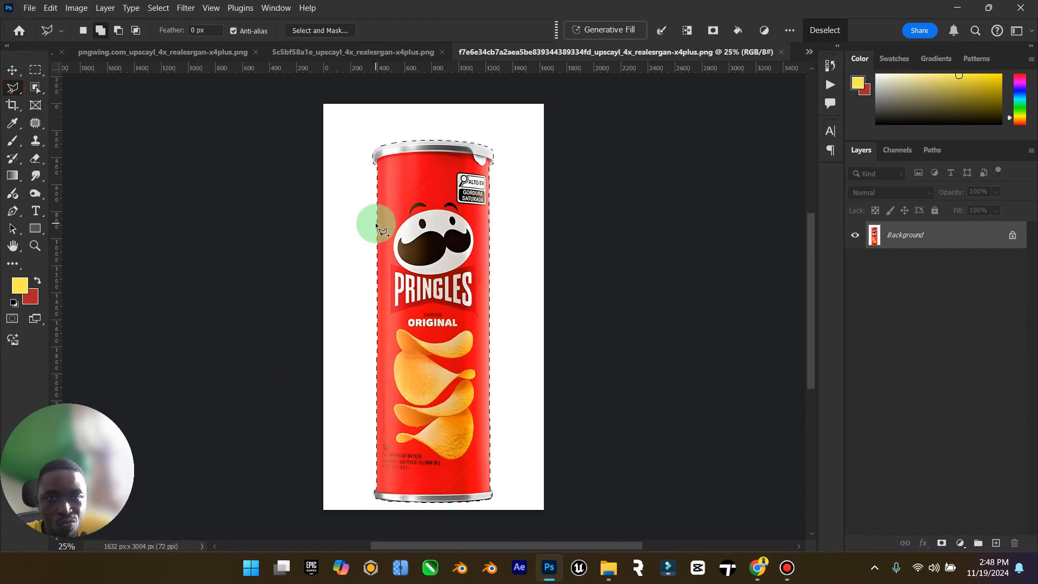
pyautogui.hotkey('ctrl', 'j')
# Shift the cut-out can off its original position, and close the chips and beanbag man documents without saving.
pyautogui.click(12, 69)
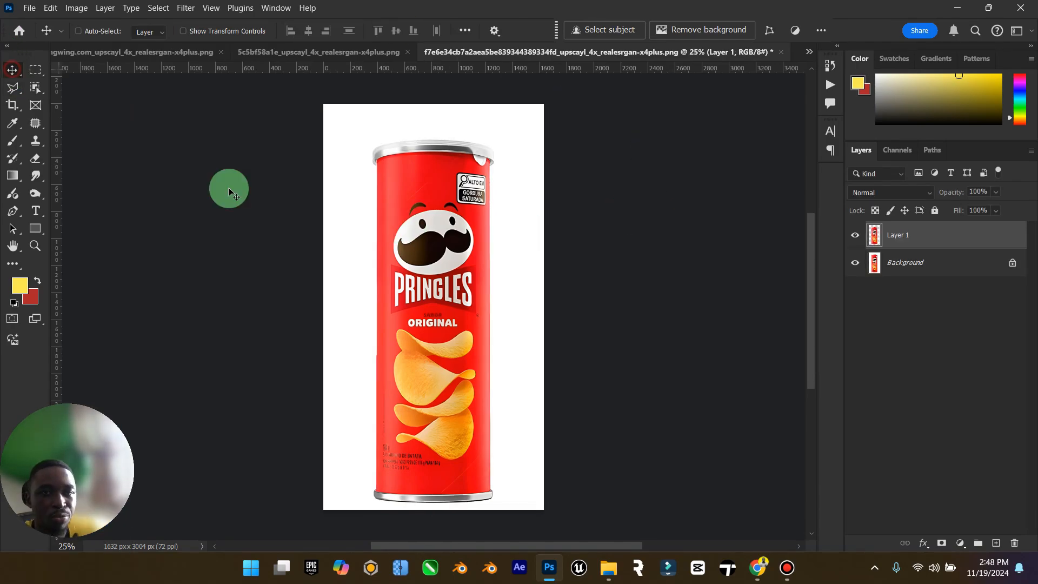
pyautogui.moveTo(330, 135); pyautogui.dragTo(446, 371)
pyautogui.click(193, 53)
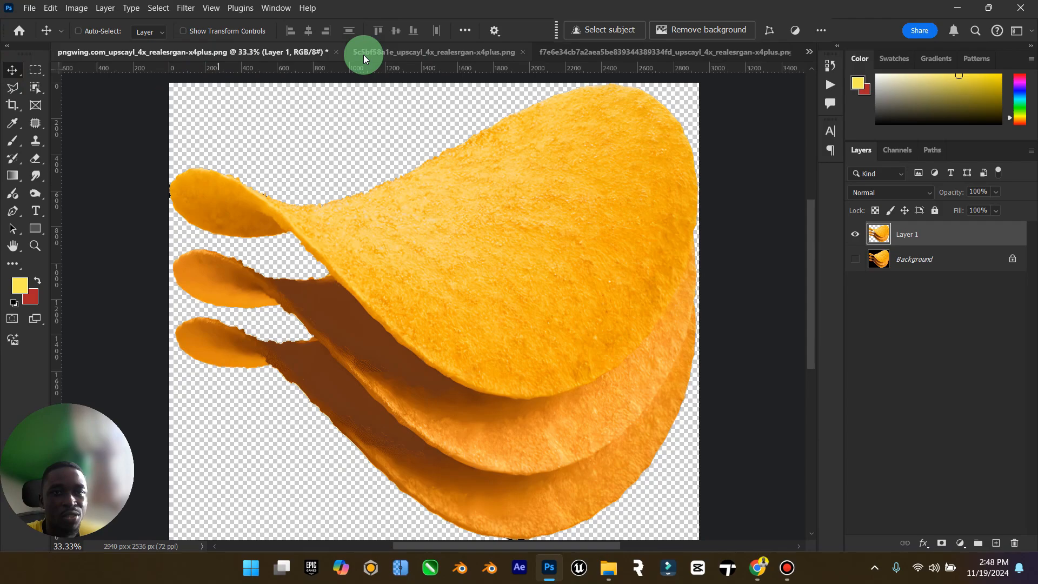
pyautogui.click(338, 53)
pyautogui.click(534, 219)
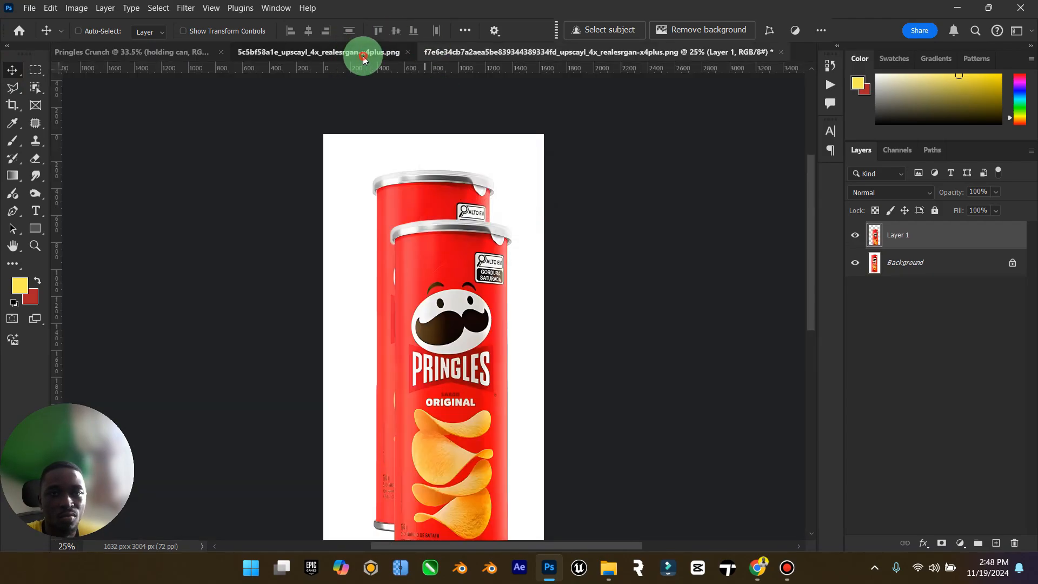
pyautogui.click(417, 53)
pyautogui.click(547, 56)
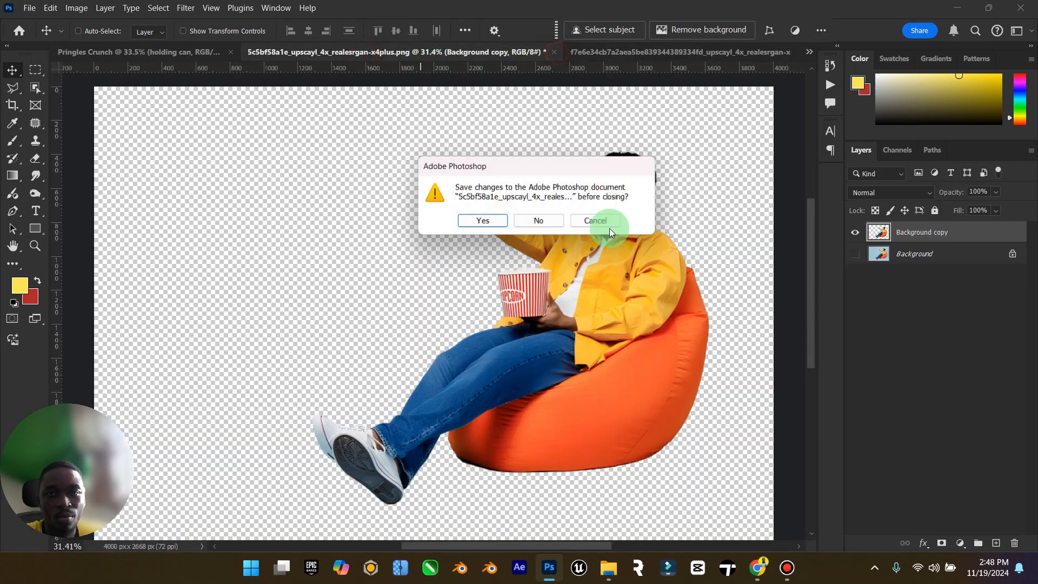
pyautogui.click(540, 220)
# Place the cut-out can in the Pringles Crunch document, scale it down, and tilt it over the can in the man's hand.
pyautogui.moveTo(441, 239); pyautogui.dragTo(390, 270)
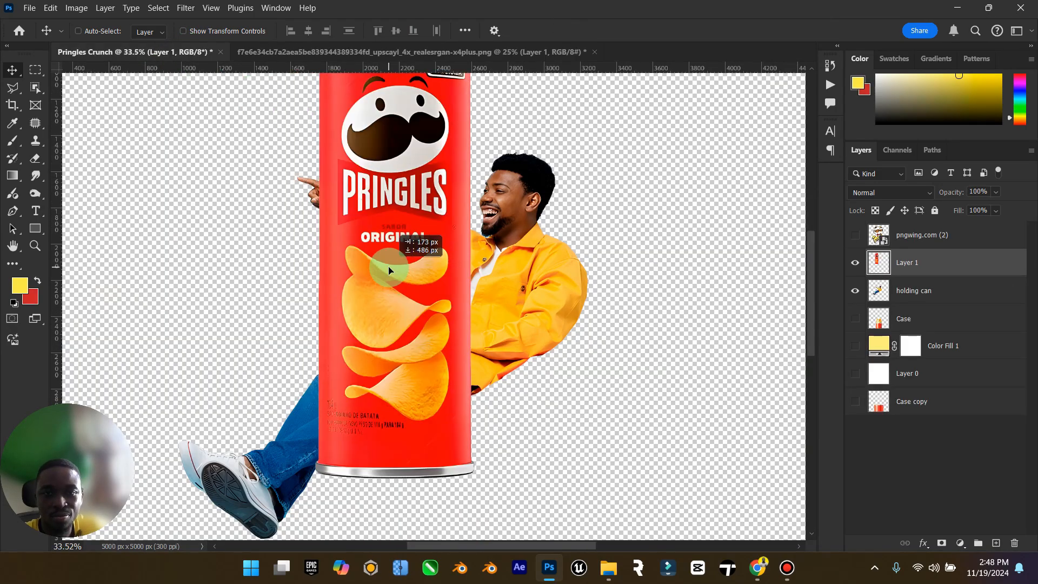
pyautogui.hotkey('ctrl', 't')
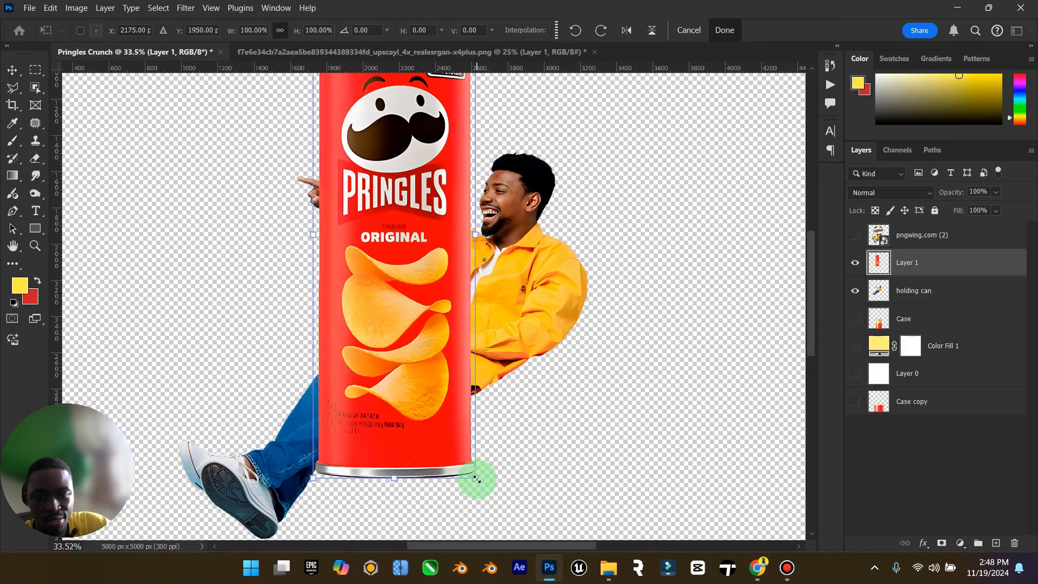
pyautogui.moveTo(476, 479); pyautogui.dragTo(373, 204)
pyautogui.press('Return')
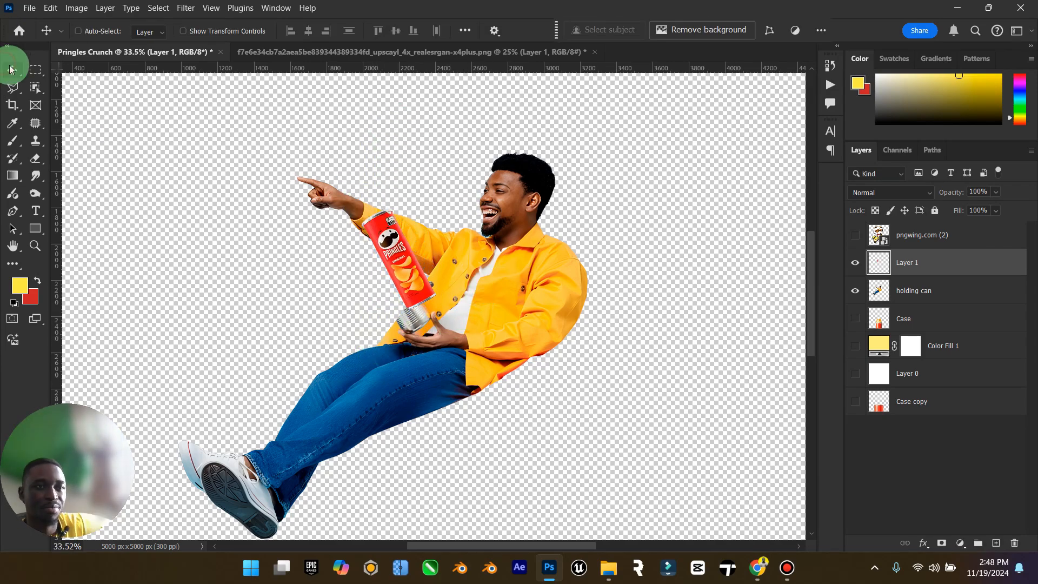
# Fit the can's base into the man's palm and rotate the can counterclockwise by about 10 degrees.
pyautogui.click(34, 247)
pyautogui.moveTo(383, 285); pyautogui.dragTo(479, 278)
pyautogui.click(12, 69)
pyautogui.moveTo(430, 134); pyautogui.dragTo(411, 203)
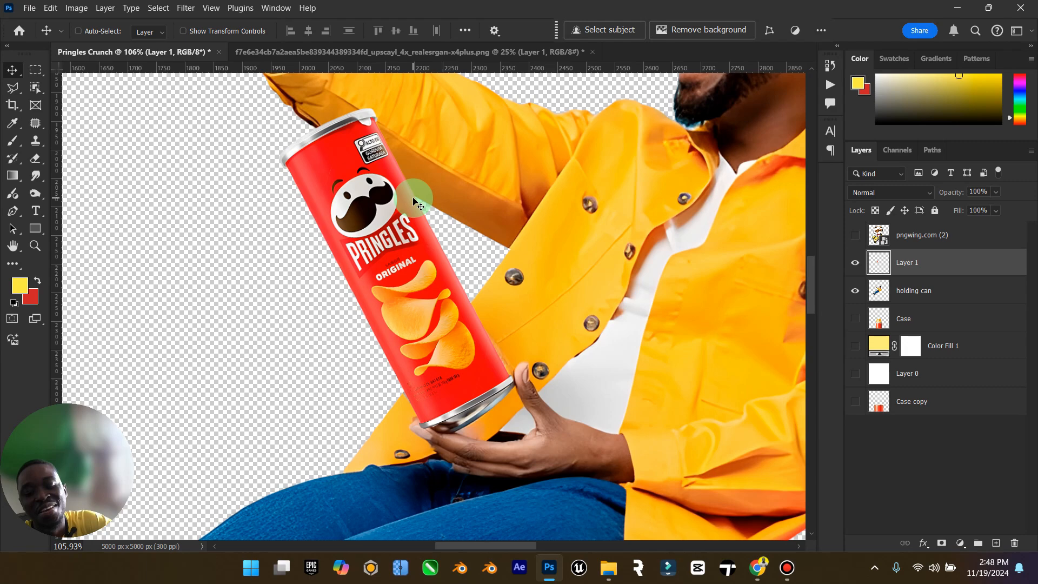
pyautogui.hotkey('ctrl', 't')
pyautogui.moveTo(533, 97); pyautogui.dragTo(463, 109)
pyautogui.moveTo(449, 168); pyautogui.dragTo(452, 189)
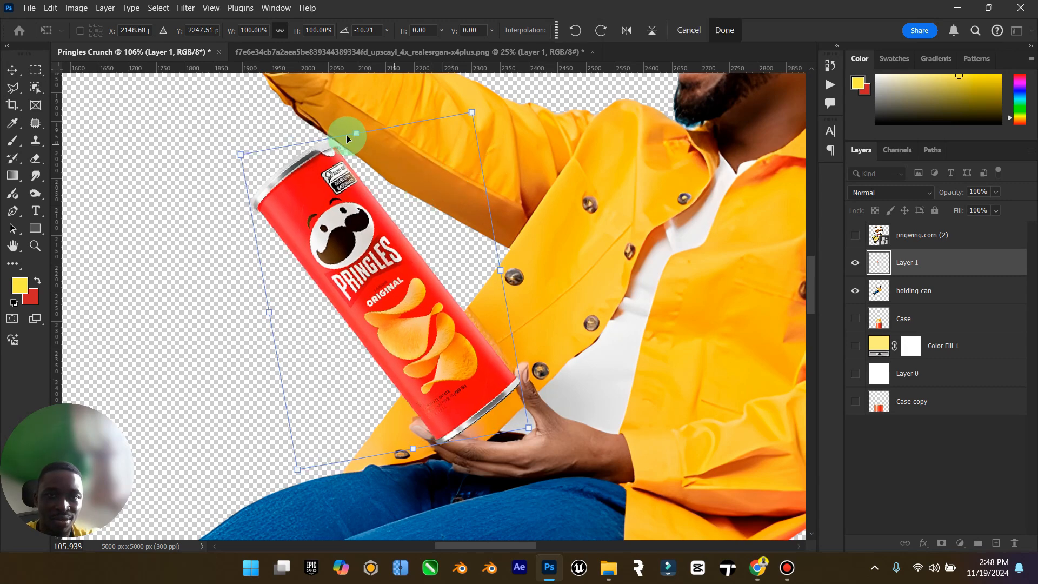
# Apply the -10.21° rotation to the Pringles can and compare it with the original can by toggling Layer 1's visibility.
pyautogui.click(11, 70)
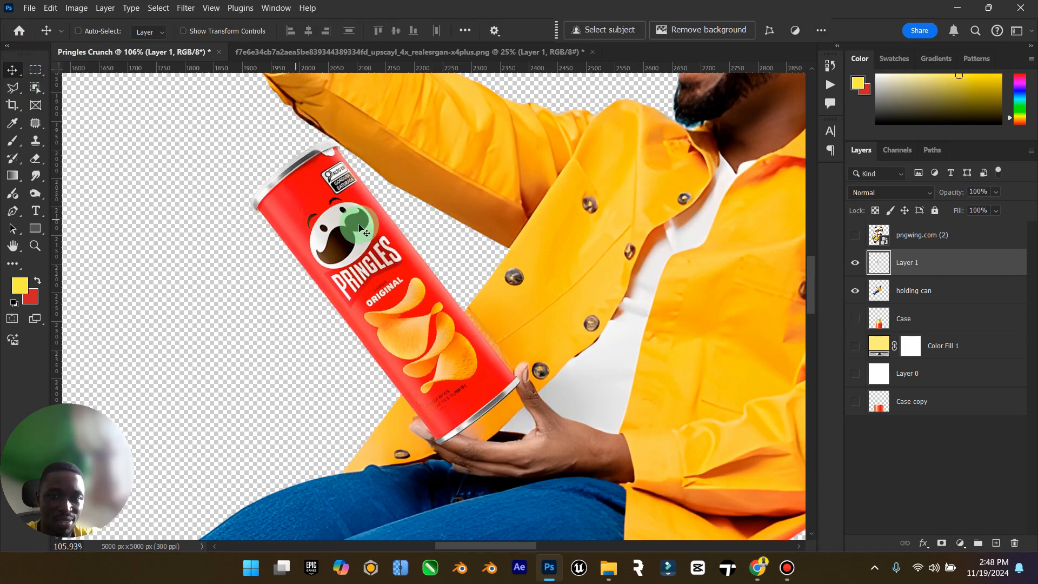
pyautogui.click(854, 264)
pyautogui.click(854, 264)
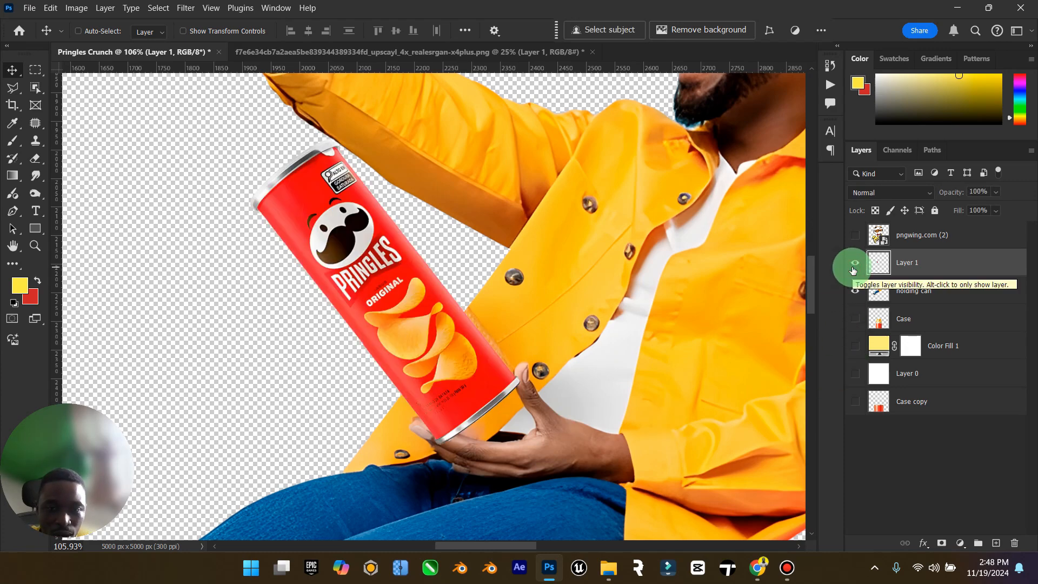
pyautogui.click(854, 264)
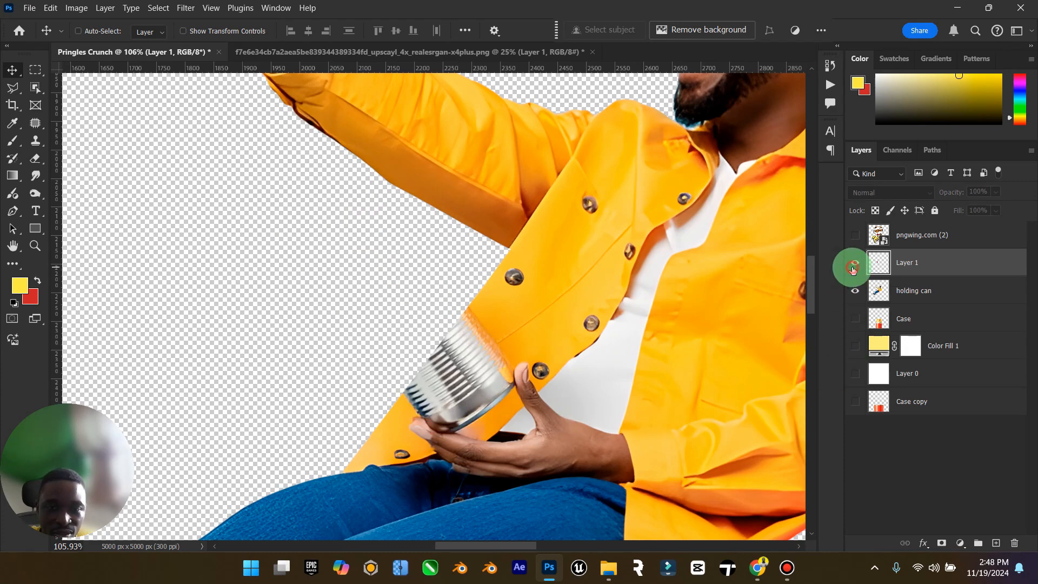
pyautogui.click(854, 264)
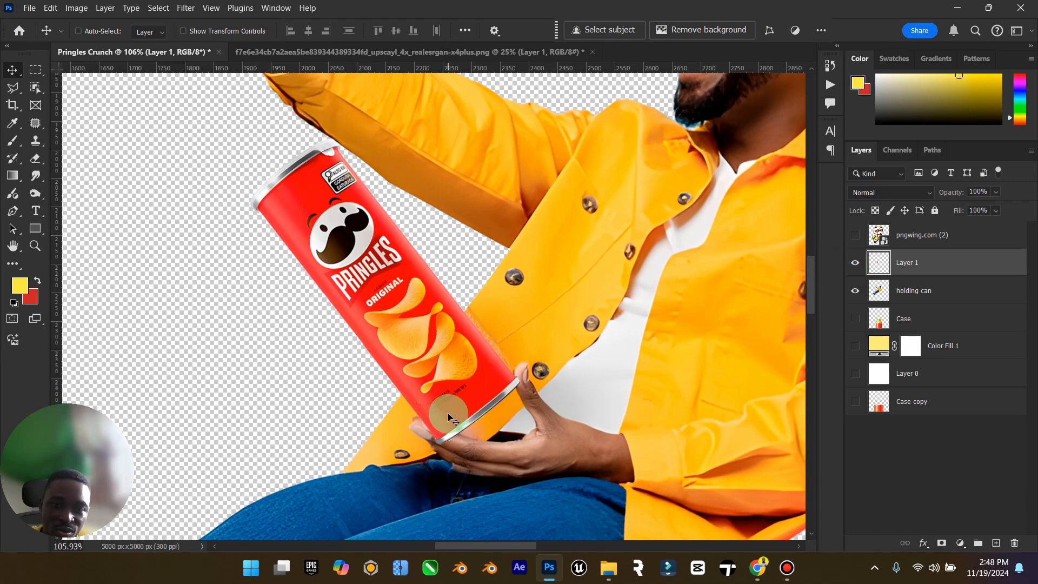
# Scale the Pringles can on Layer 1 to 98.63% and nudge it slightly down and left into the hand.
pyautogui.hotkey('ctrl', 't')
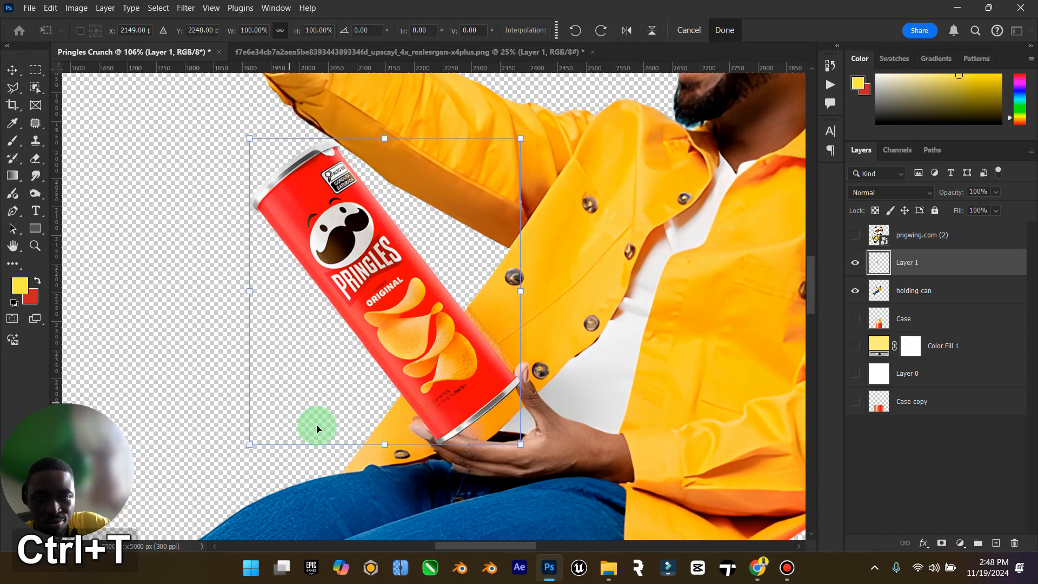
pyautogui.moveTo(247, 452)
pyautogui.mouseDown()
pyautogui.moveTo(251, 431)
pyautogui.moveTo(282, 423)
pyautogui.moveTo(258, 450)
pyautogui.mouseUp()
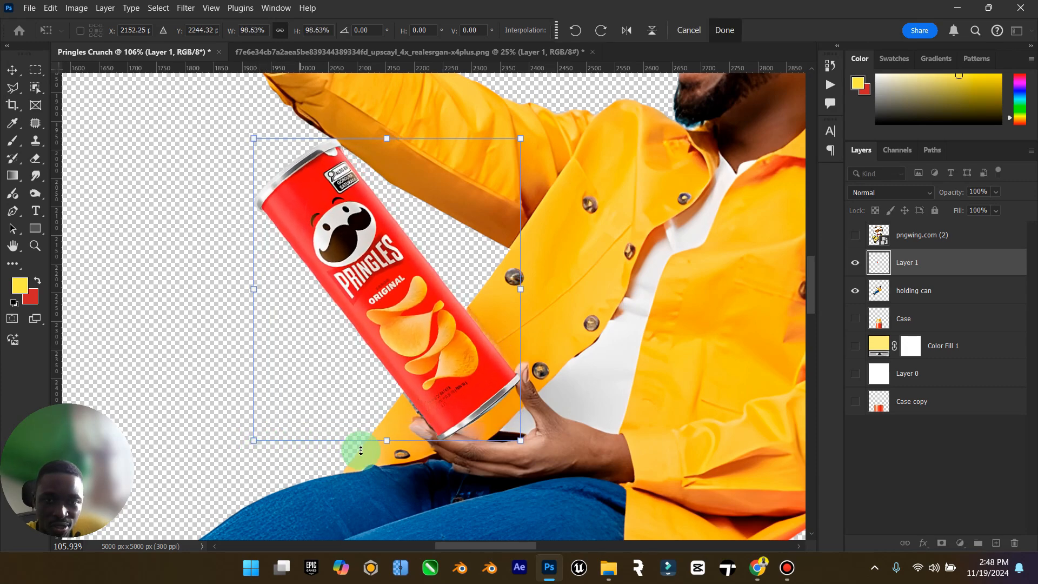
pyautogui.click(12, 70)
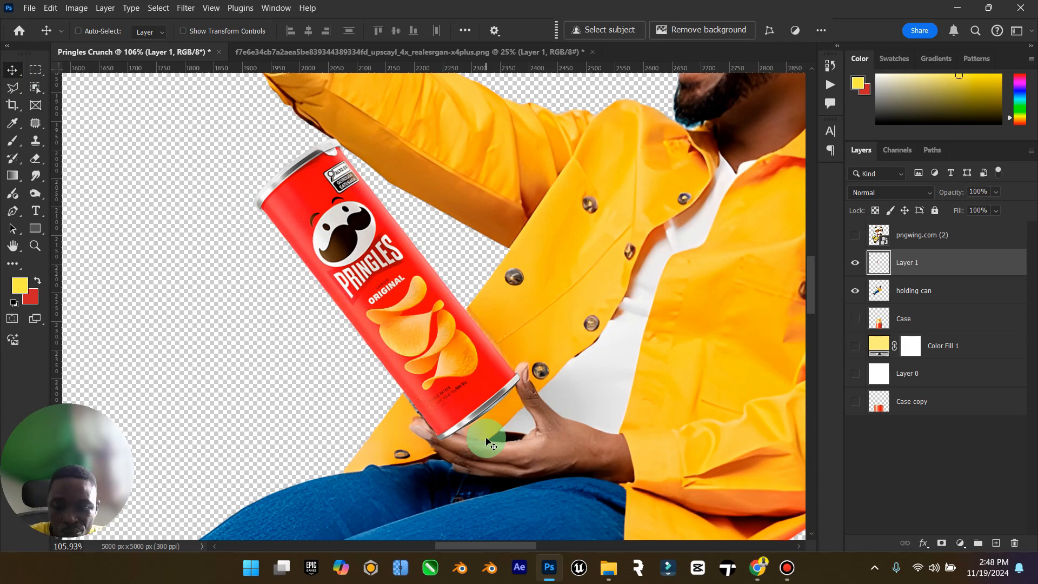
pyautogui.press('Down')
pyautogui.press('Left')
pyautogui.press('Down')
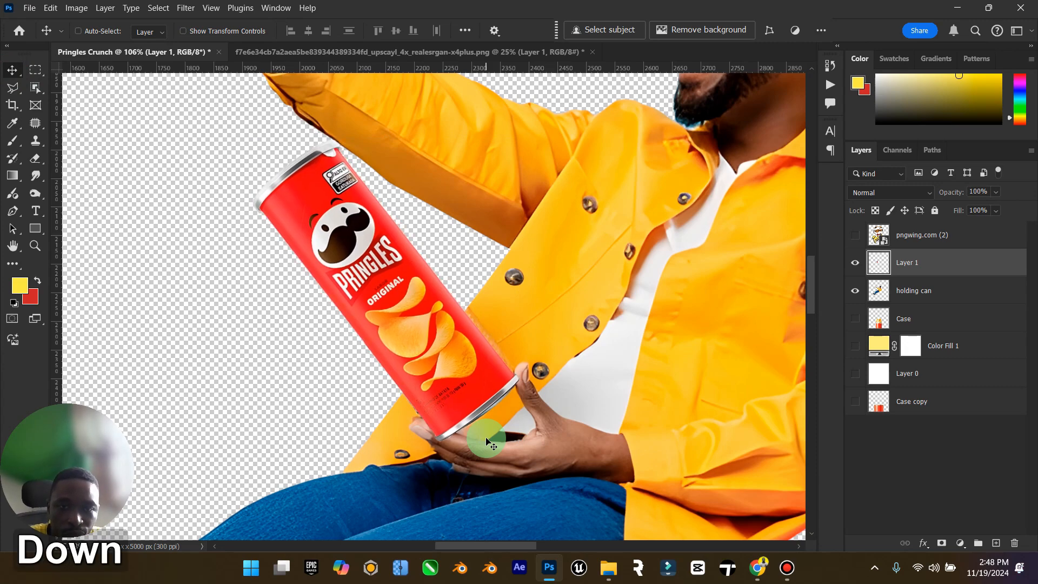
# Duplicate Layer 1 and hide the duplicate as a backup of the can.
pyautogui.doubleClick(12, 253)
pyautogui.click(34, 247)
pyautogui.moveTo(409, 303)
pyautogui.mouseDown()
pyautogui.moveTo(463, 284)
pyautogui.moveTo(411, 290)
pyautogui.mouseUp()
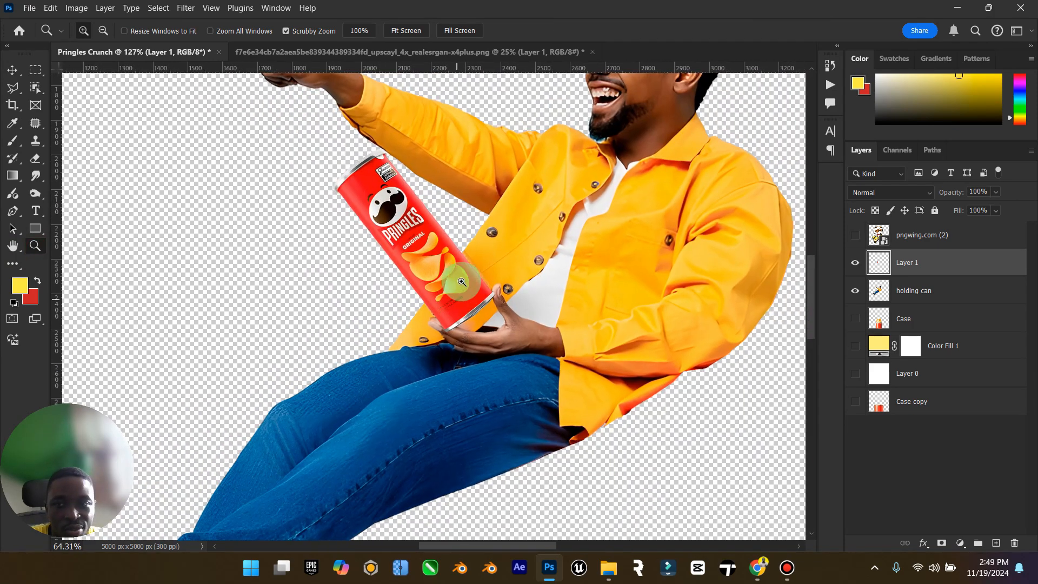
pyautogui.click(7, 66)
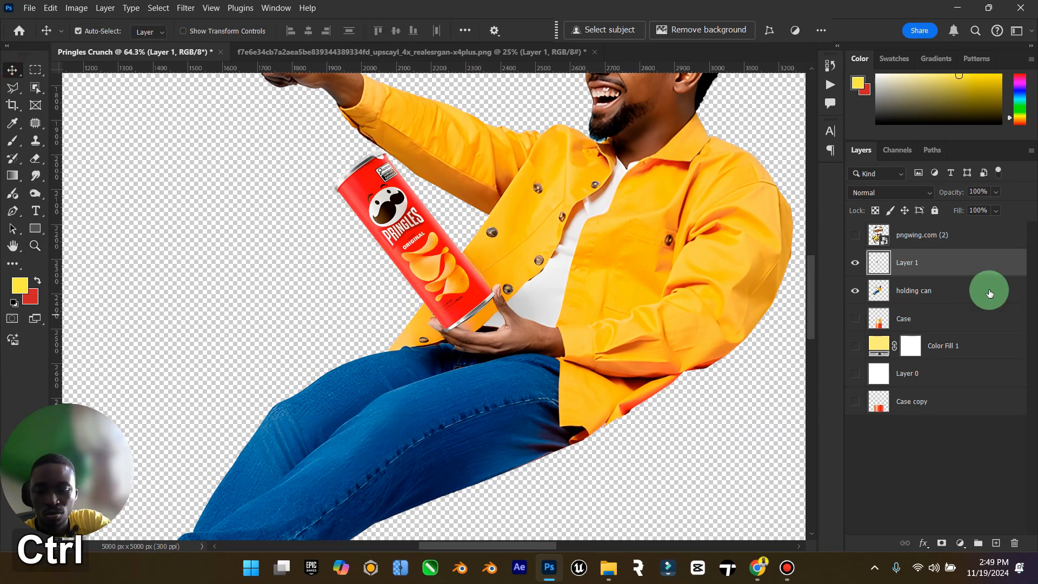
pyautogui.hotkey('ctrl', 'j')
pyautogui.click(855, 262)
# Merge Layer 1 with the "holding can" layer.
pyautogui.click(913, 295)
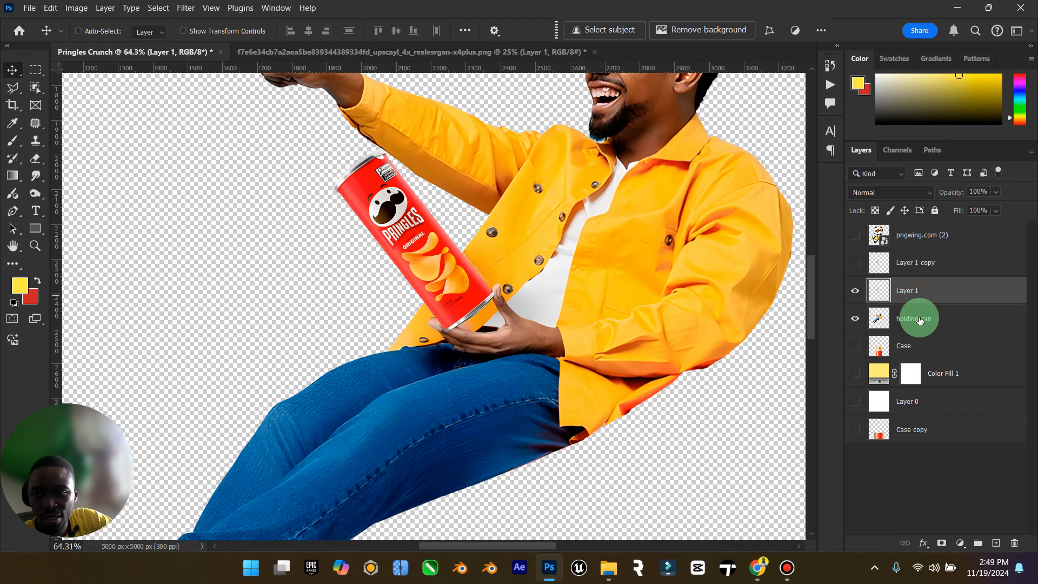
pyautogui.keyDown('shift'); pyautogui.click(919, 319); pyautogui.keyUp('shift')
pyautogui.rightClick(920, 319)
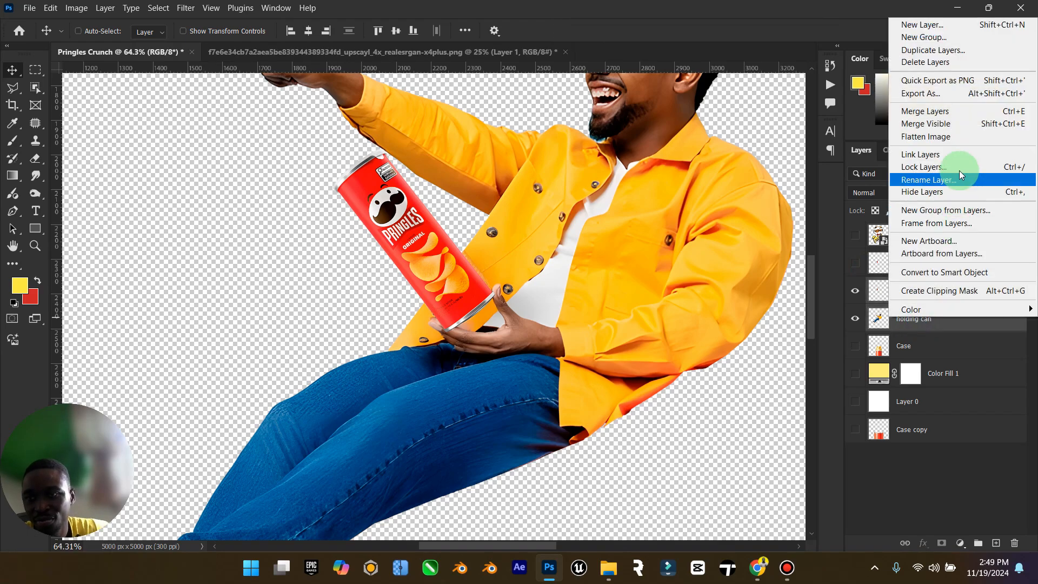
pyautogui.click(956, 114)
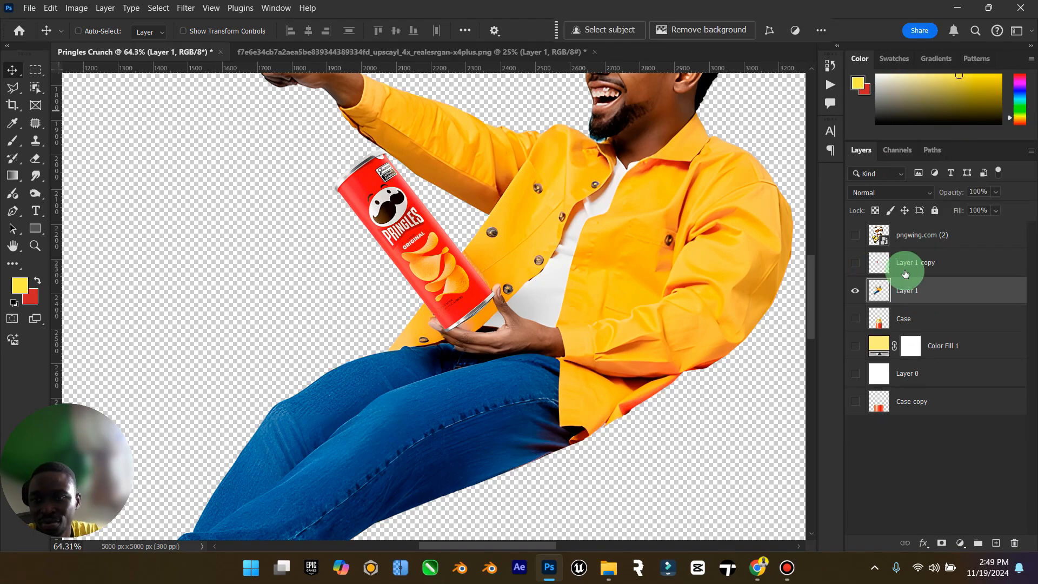
# Outline the hand and the can's base with a Polygonal Lasso selection on the merged layer.
pyautogui.click(15, 88)
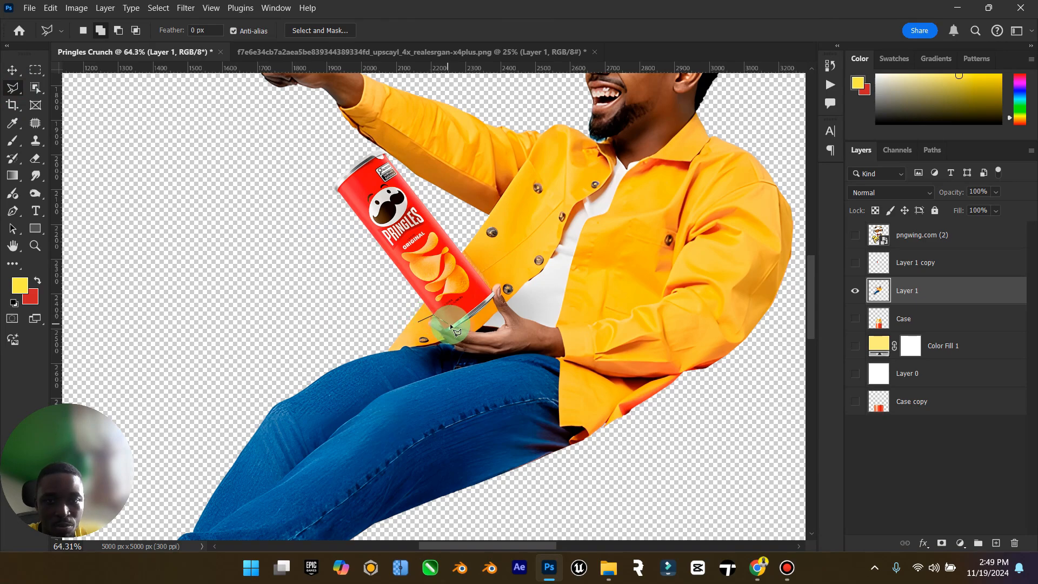
pyautogui.click(471, 325)
pyautogui.click(496, 272)
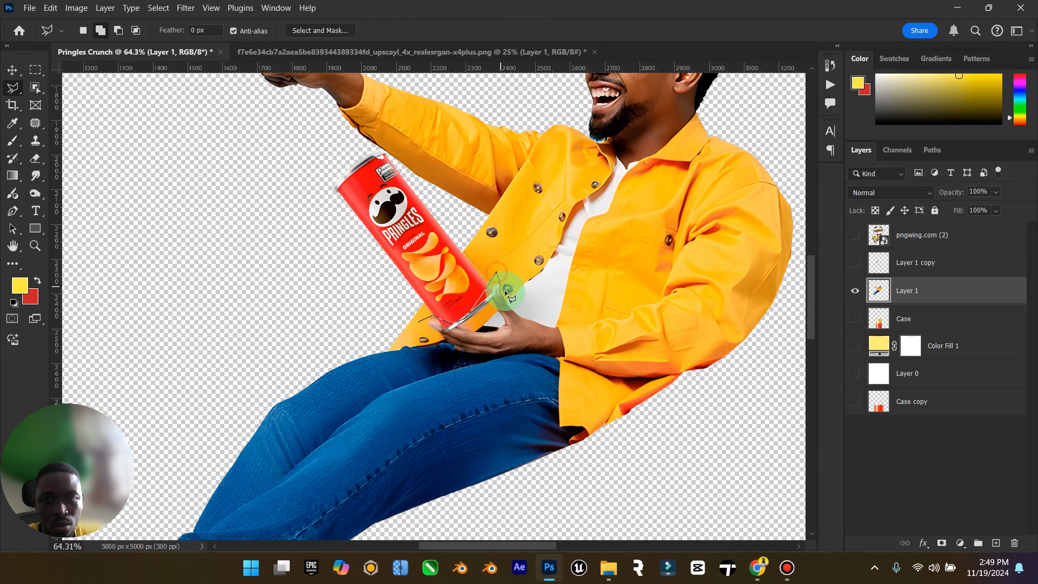
pyautogui.click(535, 327)
pyautogui.click(519, 351)
pyautogui.click(459, 363)
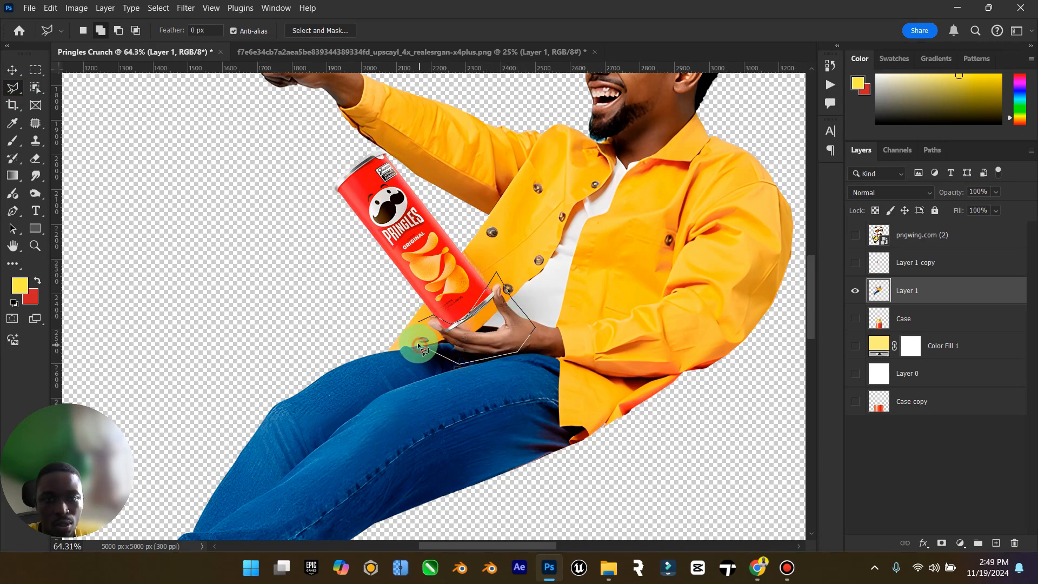
pyautogui.click(411, 333)
# Try Generative Fill with an empty prompt on the hand selection, and deselect the area.
pyautogui.click(606, 31)
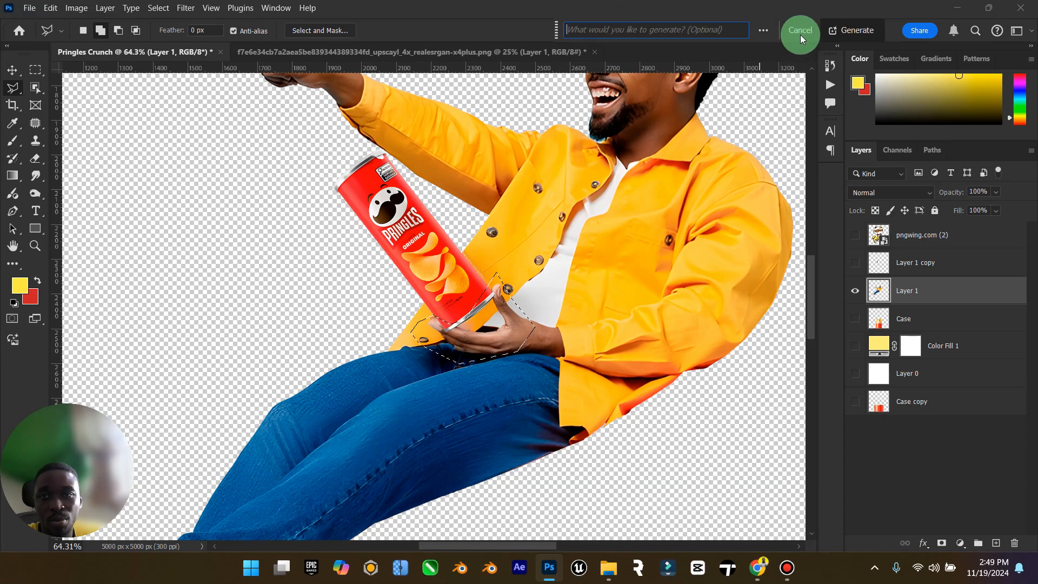
pyautogui.click(843, 29)
pyautogui.press('Escape')
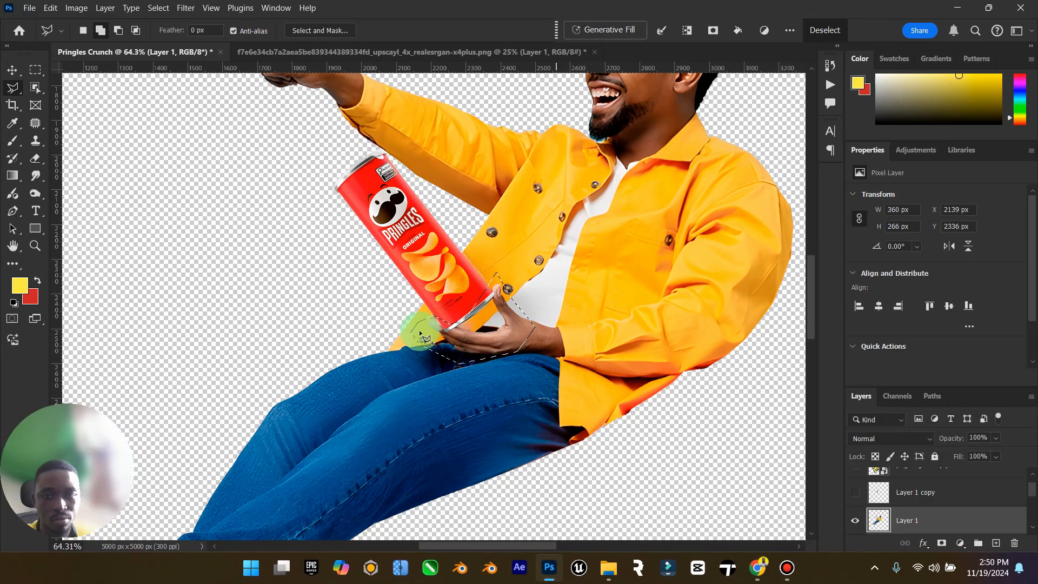
pyautogui.rightClick(485, 327)
pyautogui.click(555, 32)
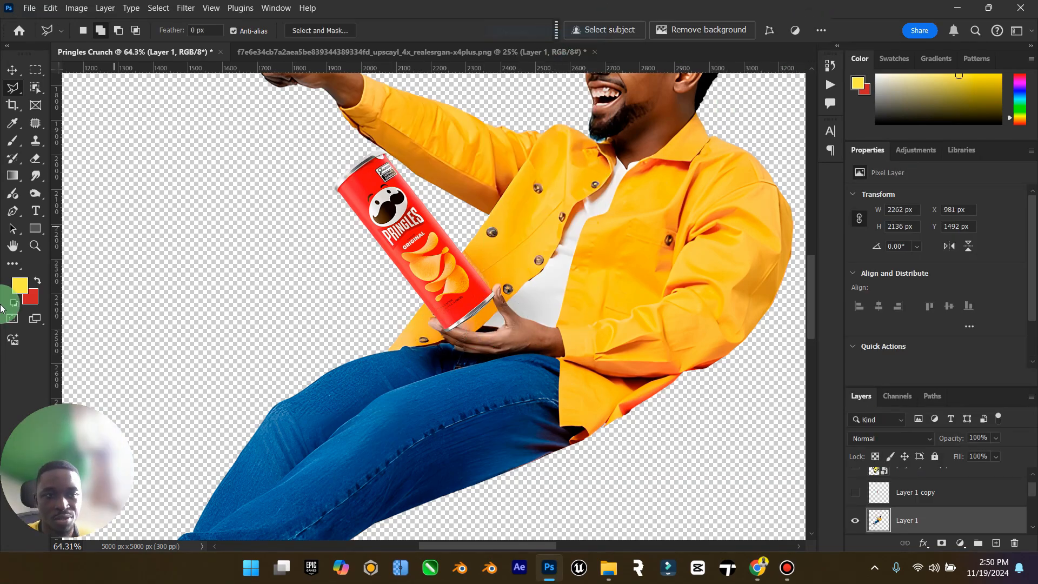
# Close the Properties, Adjustments and Libraries panel group.
pyautogui.click(36, 246)
pyautogui.moveTo(505, 326); pyautogui.dragTo(522, 313)
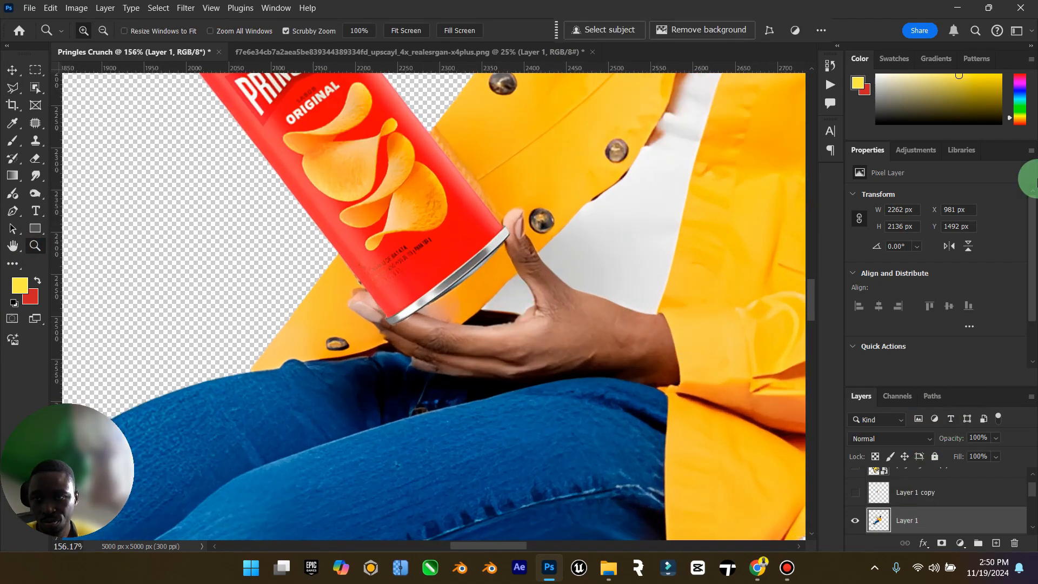
pyautogui.click(1028, 150)
pyautogui.click(1009, 172)
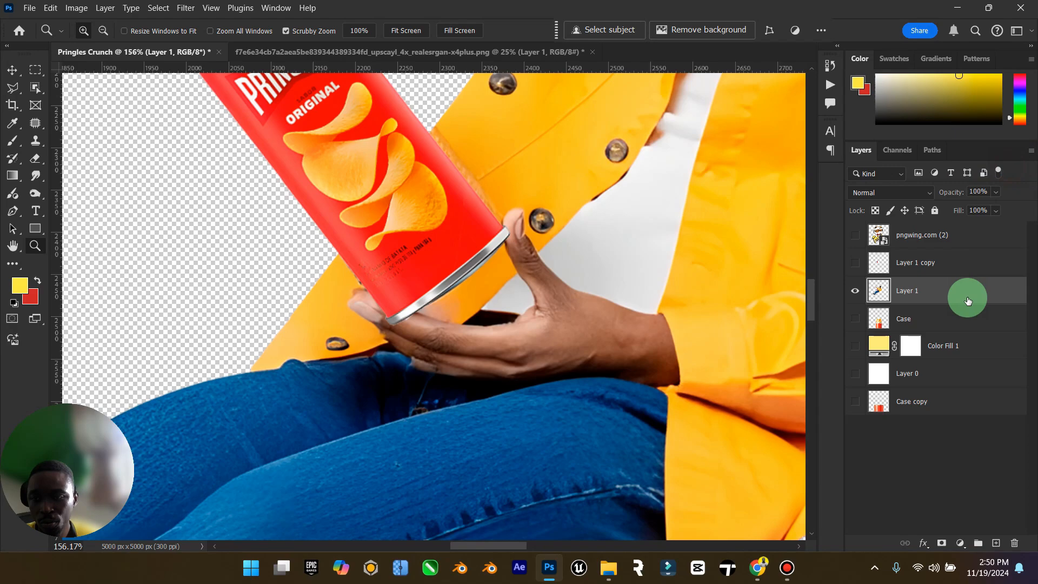
# Undo the merge of Layer 1 with "holding can" and delete the "Layer 1 copy" layer.
pyautogui.click(919, 264)
pyautogui.moveTo(919, 264); pyautogui.dragTo(870, 298)
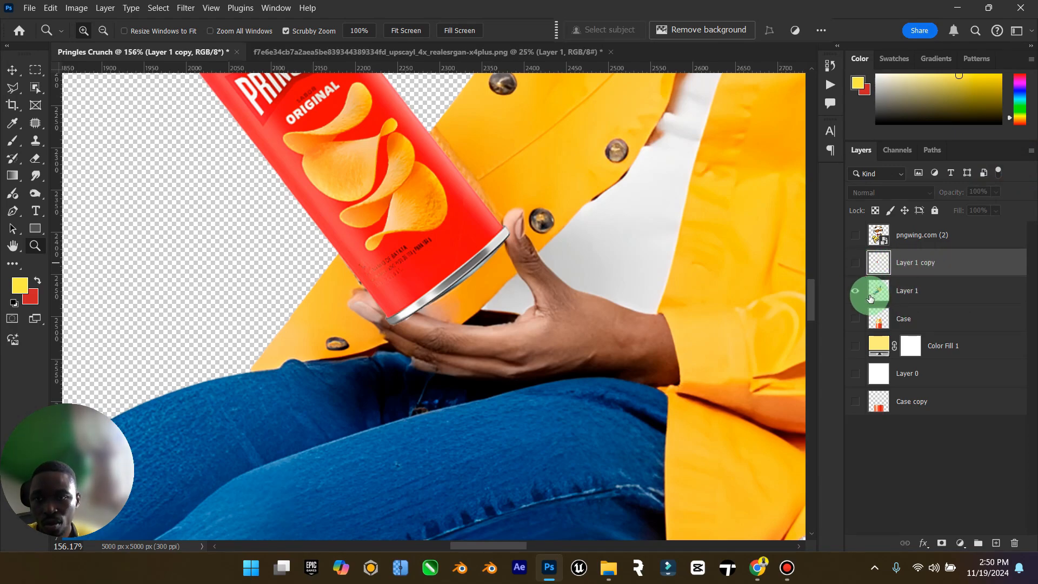
pyautogui.hotkey('ctrl', 'z')
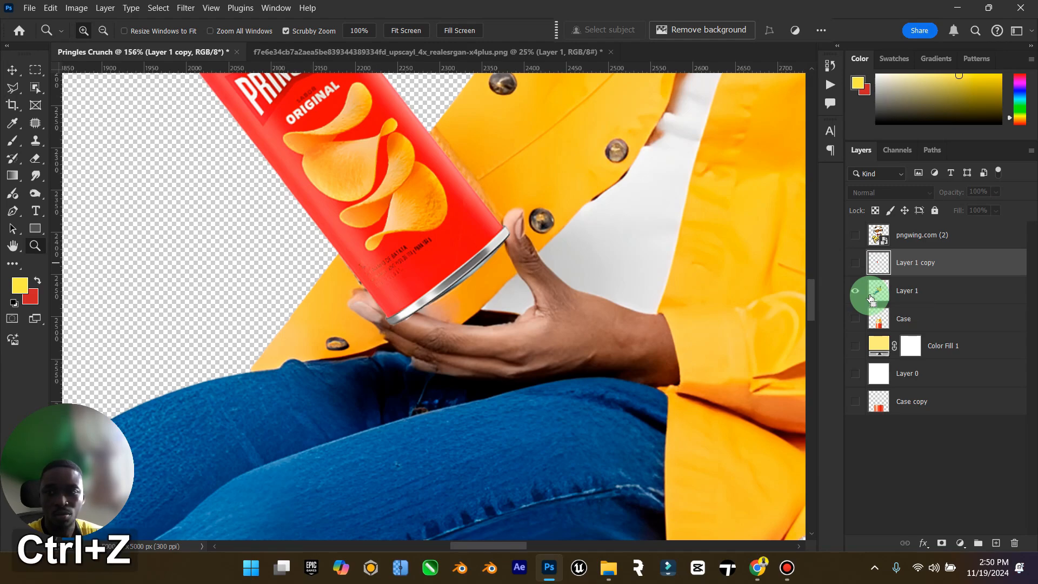
pyautogui.hotkey('ctrl', 'z')
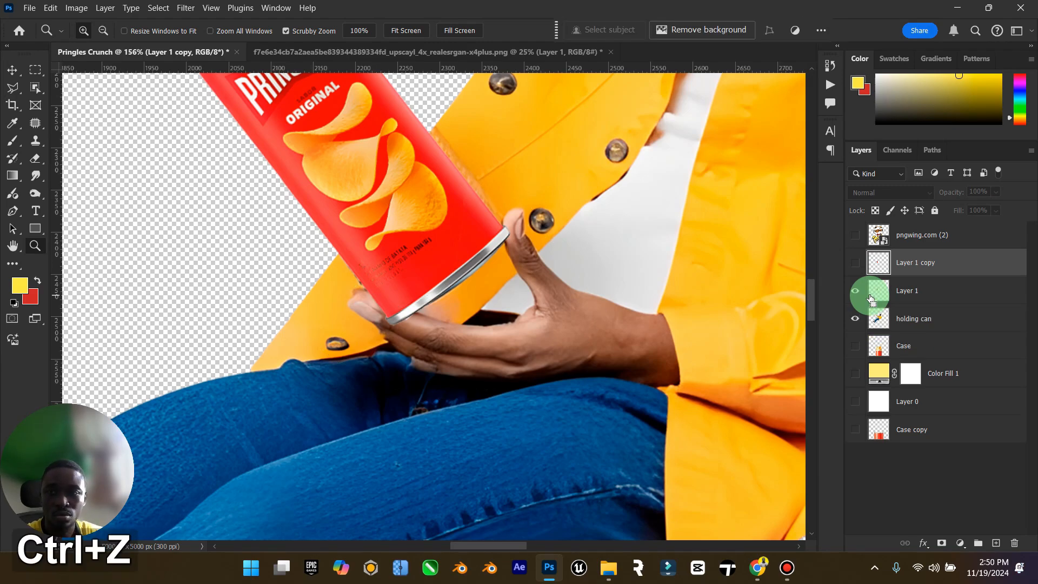
pyautogui.click(911, 265)
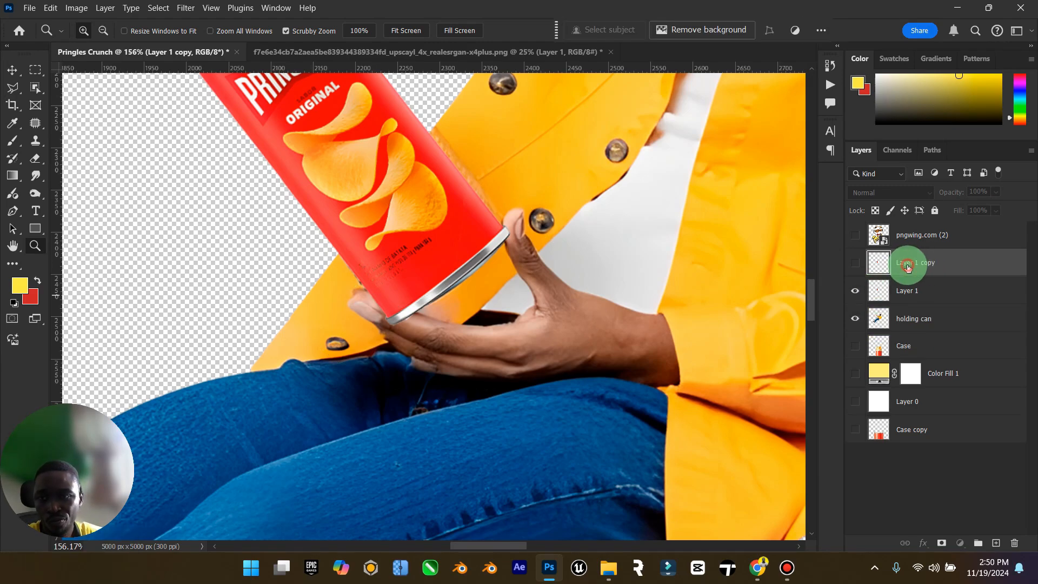
pyautogui.press('Delete')
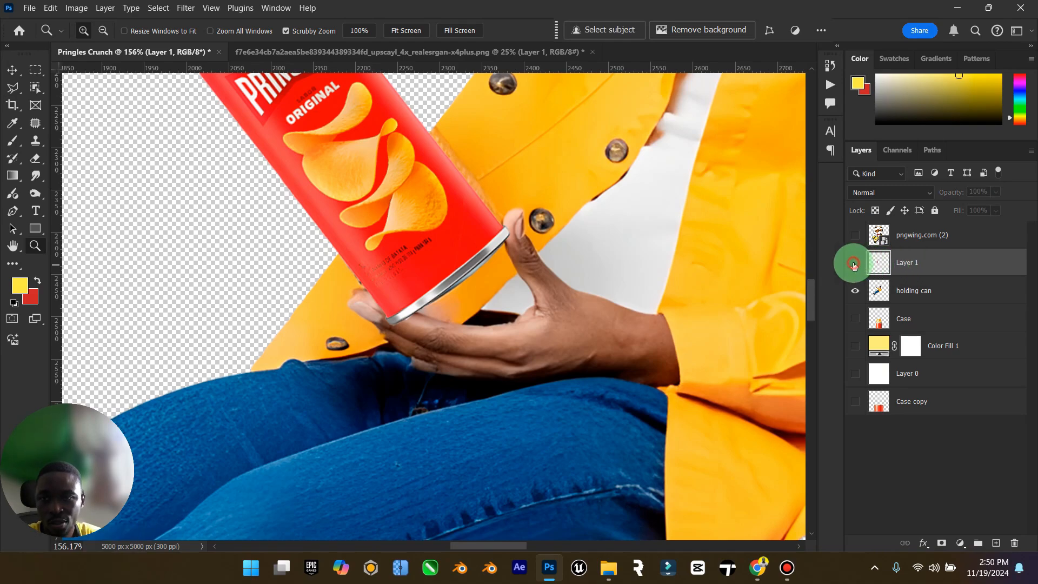
# Hide the Pringles can on Layer 1 and make "holding can" the active layer.
pyautogui.click(854, 265)
pyautogui.click(855, 264)
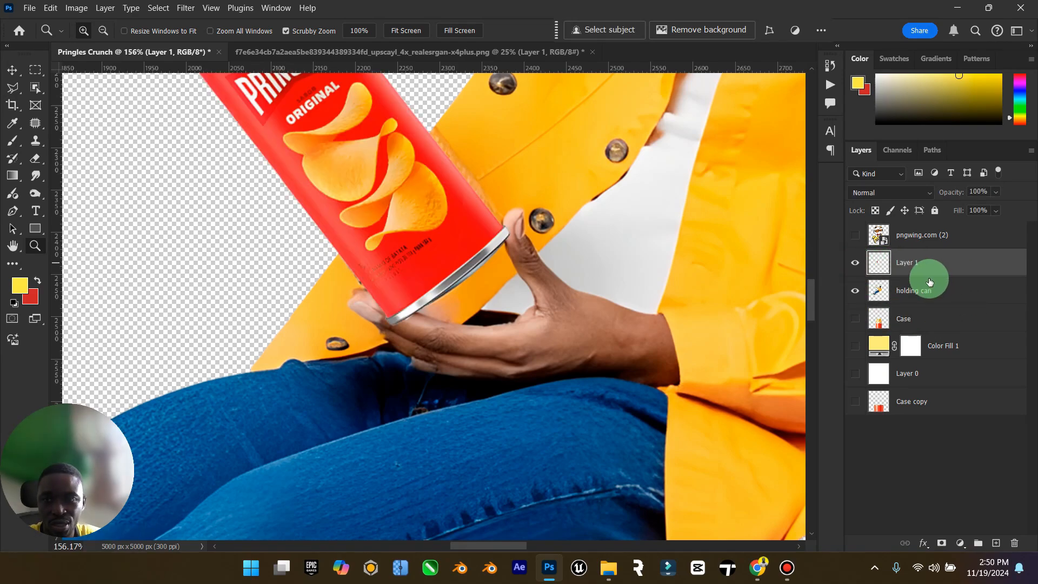
pyautogui.click(873, 282)
pyautogui.click(855, 263)
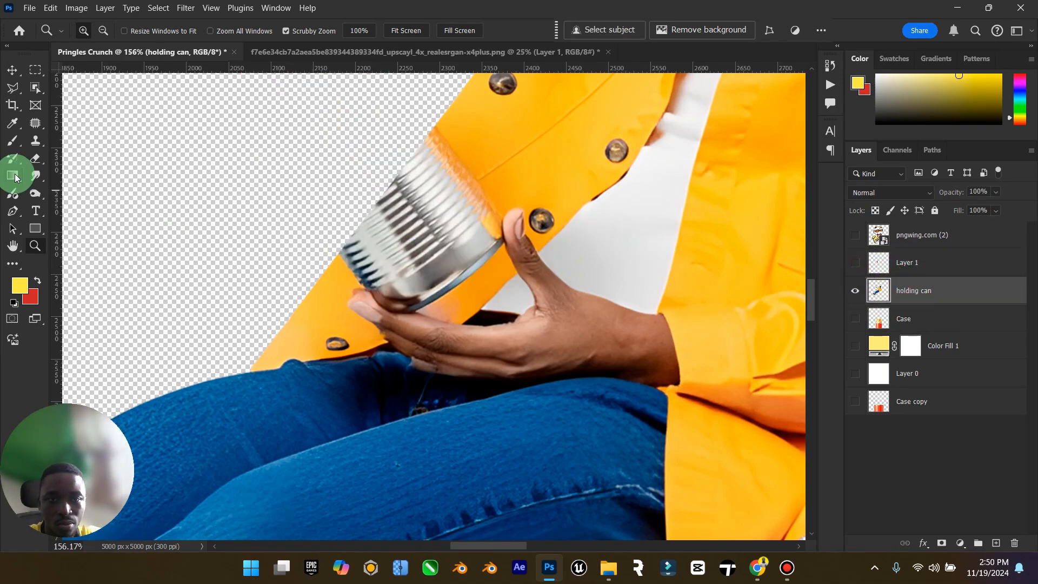
# Outline the lower fingers and palm on "holding can" with the Polygonal Lasso and copy them to a new layer.
pyautogui.click(23, 91)
pyautogui.click(439, 322)
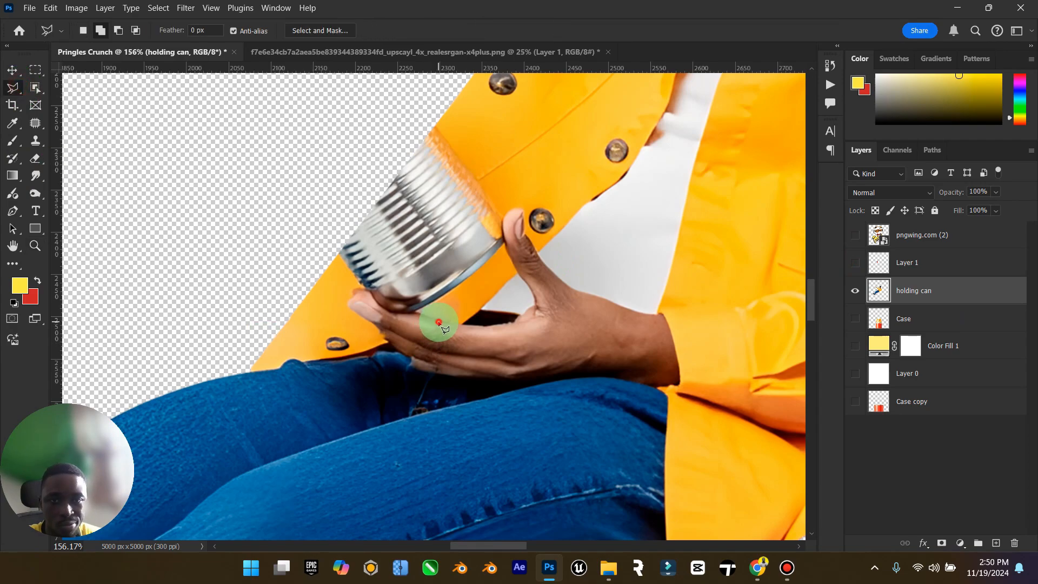
pyautogui.click(419, 316)
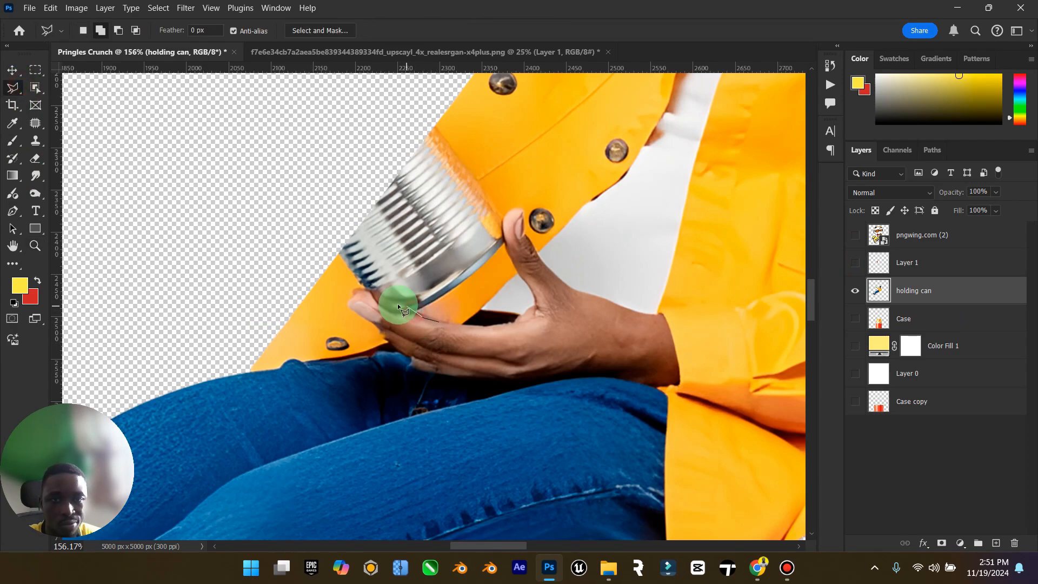
pyautogui.click(350, 308)
pyautogui.click(393, 349)
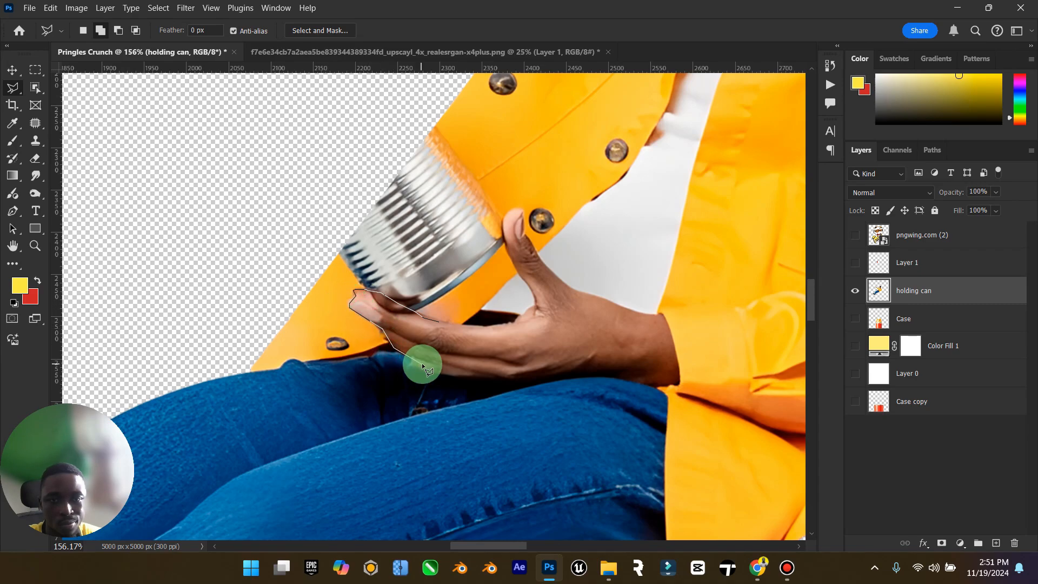
pyautogui.click(436, 370)
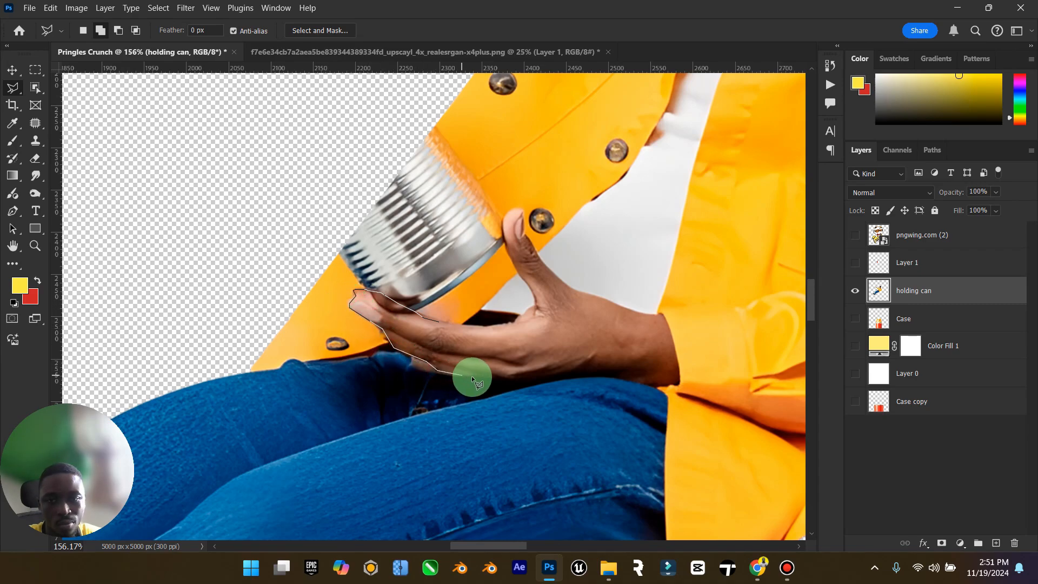
pyautogui.click(551, 377)
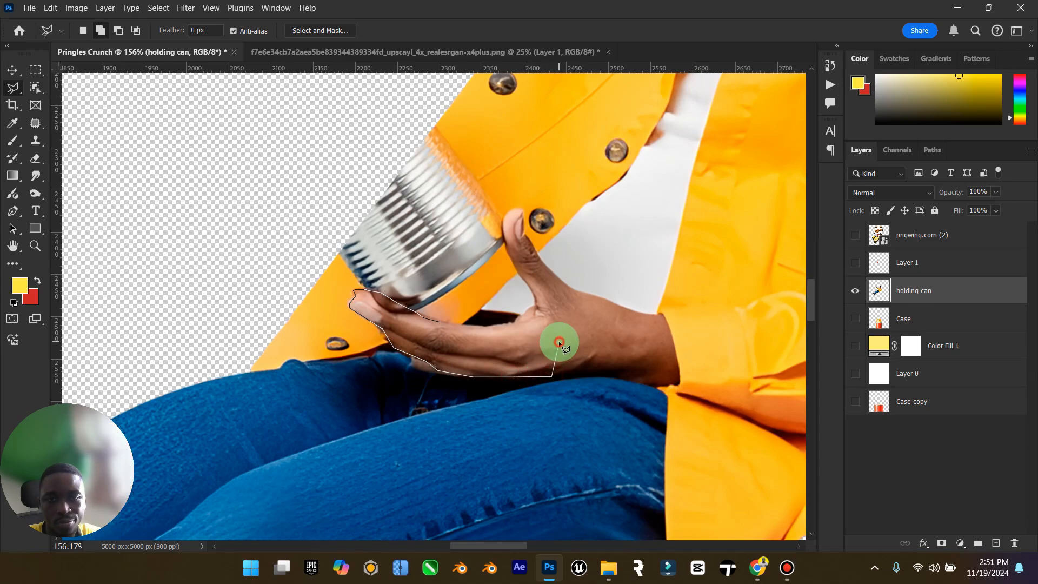
pyautogui.click(559, 344)
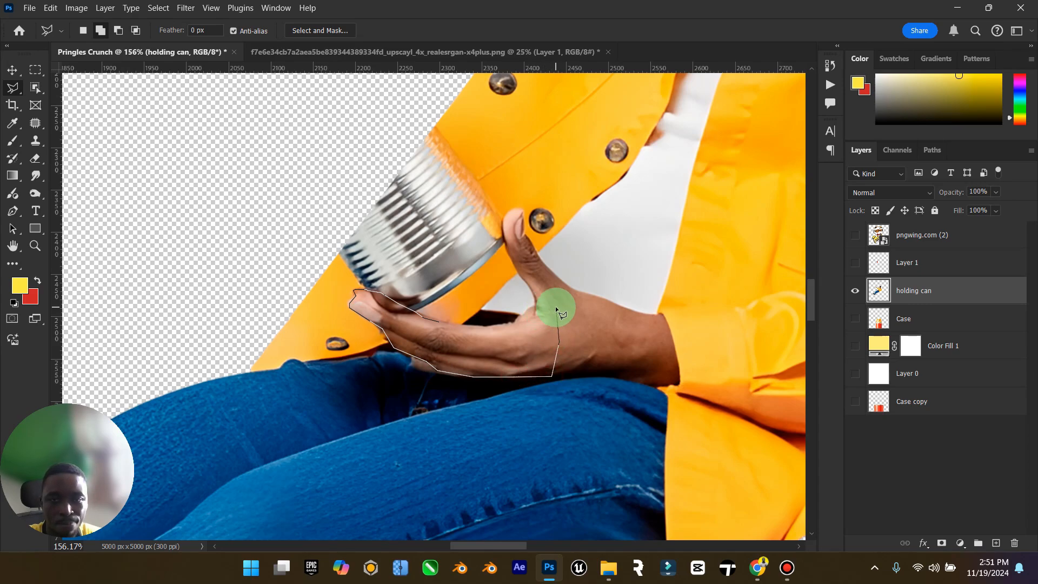
pyautogui.click(535, 303)
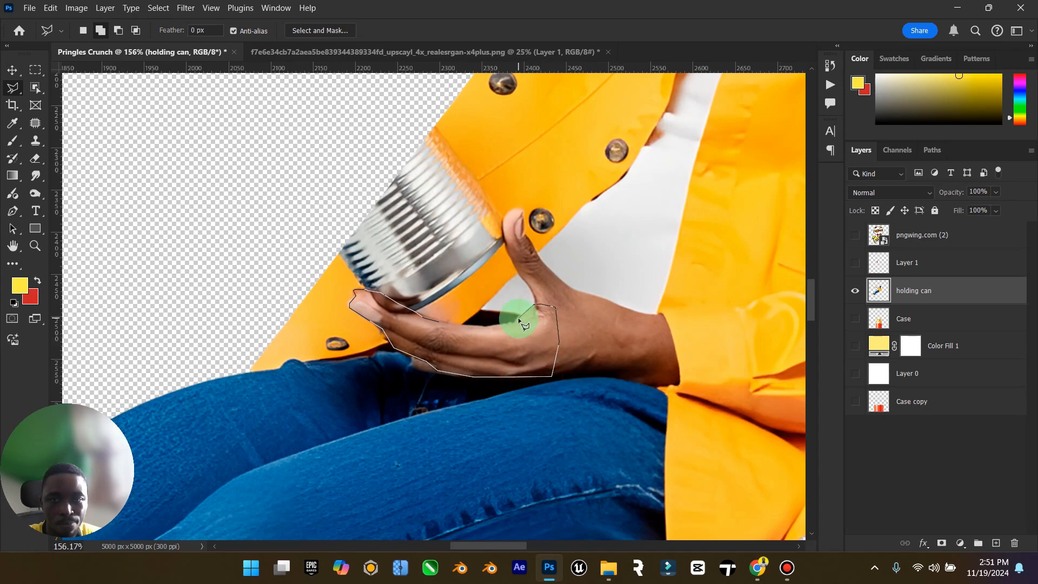
pyautogui.doubleClick(485, 326)
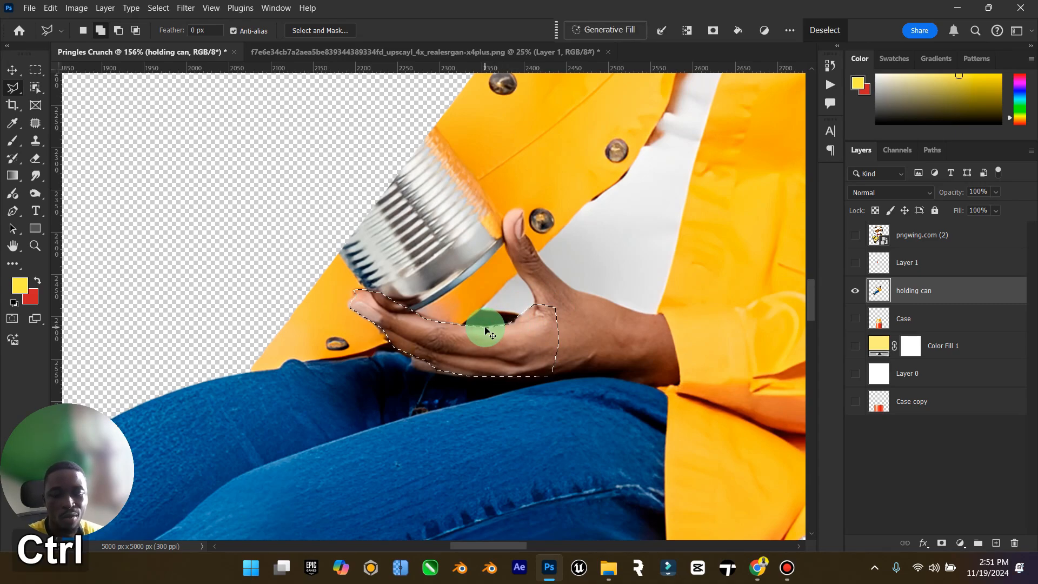
pyautogui.hotkey('ctrl', 'j')
pyautogui.click(11, 69)
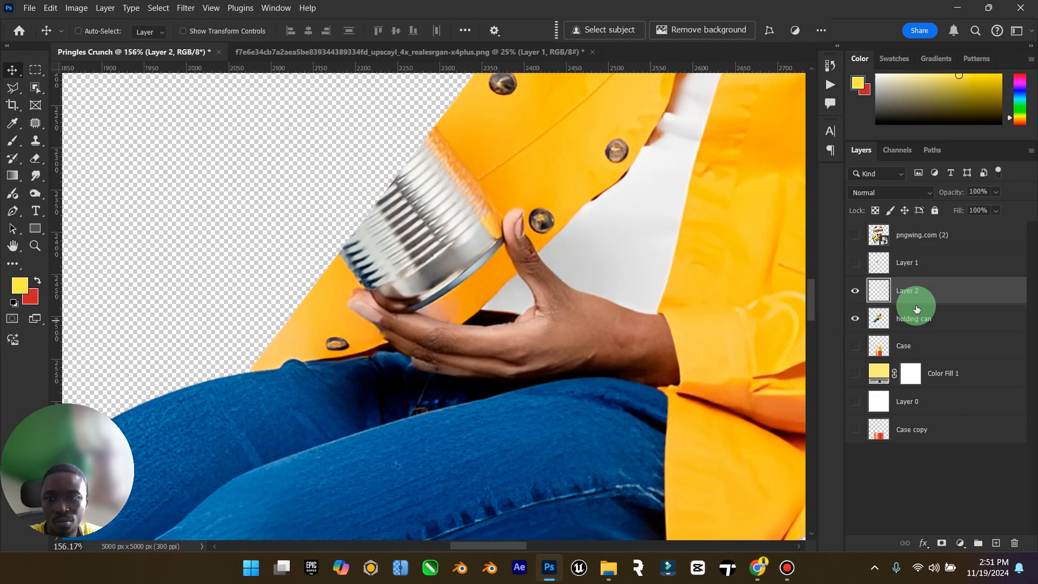
# Show the Pringles can on Layer 1 and place the copied fingers, Layer 2, above it.
pyautogui.click(855, 263)
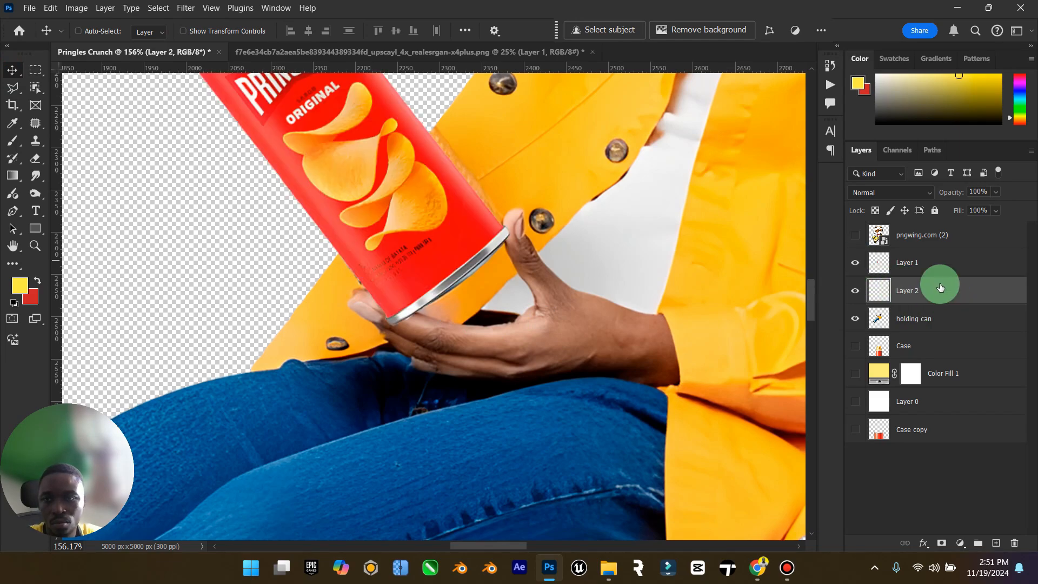
pyautogui.moveTo(876, 282); pyautogui.dragTo(943, 262)
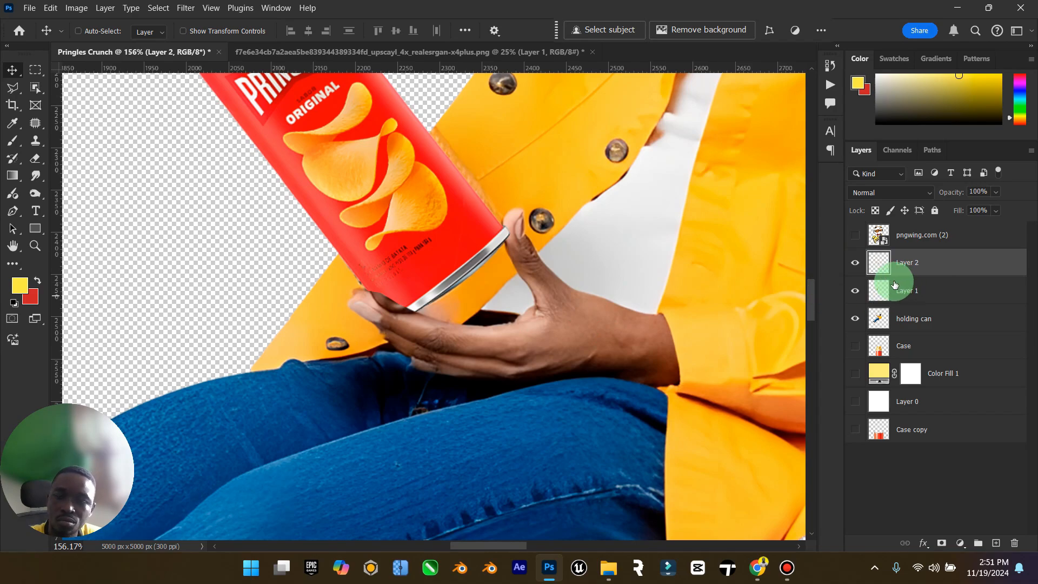
pyautogui.click(859, 270)
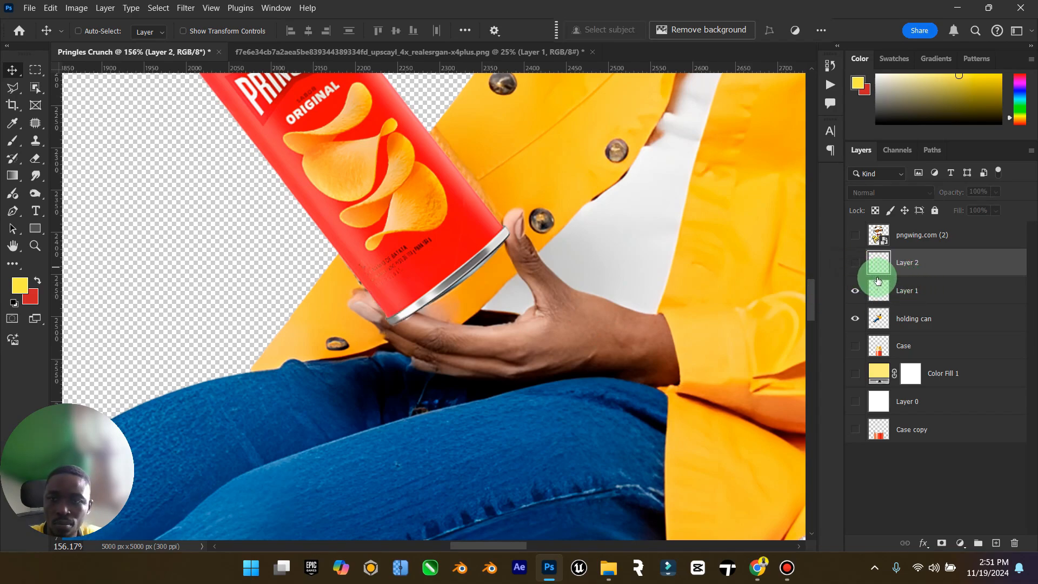
pyautogui.click(858, 264)
# Hide the Pringles can, outline the thumb on "holding can" with the Polygonal Lasso, and copy it to a new layer.
pyautogui.click(859, 291)
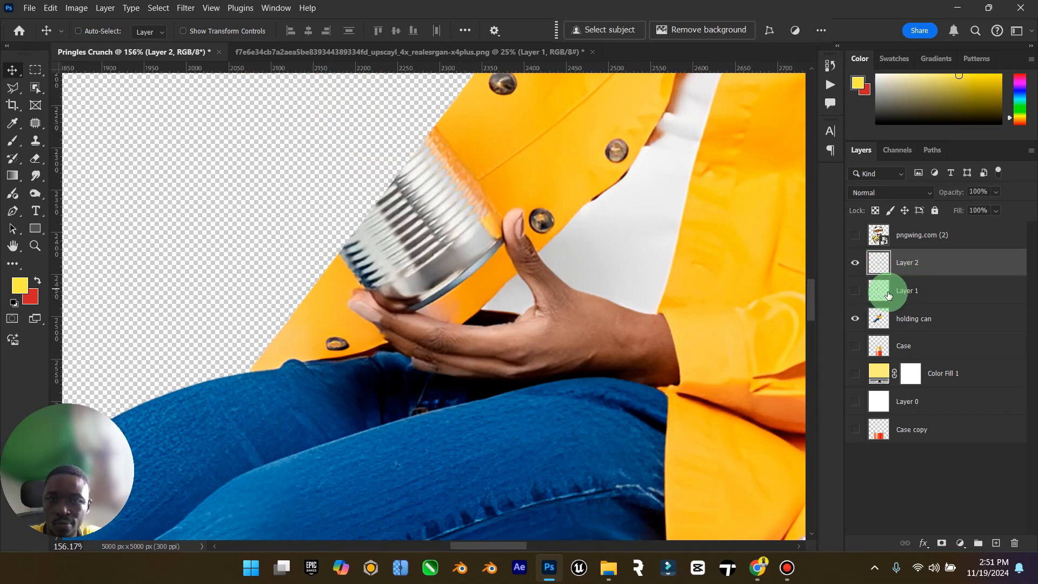
pyautogui.click(903, 316)
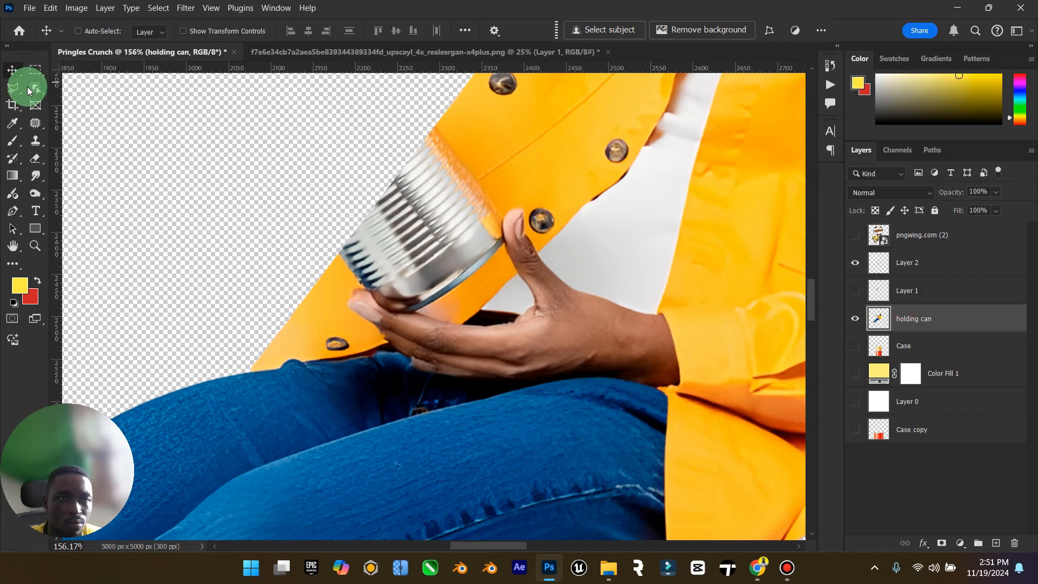
pyautogui.click(13, 88)
pyautogui.click(514, 323)
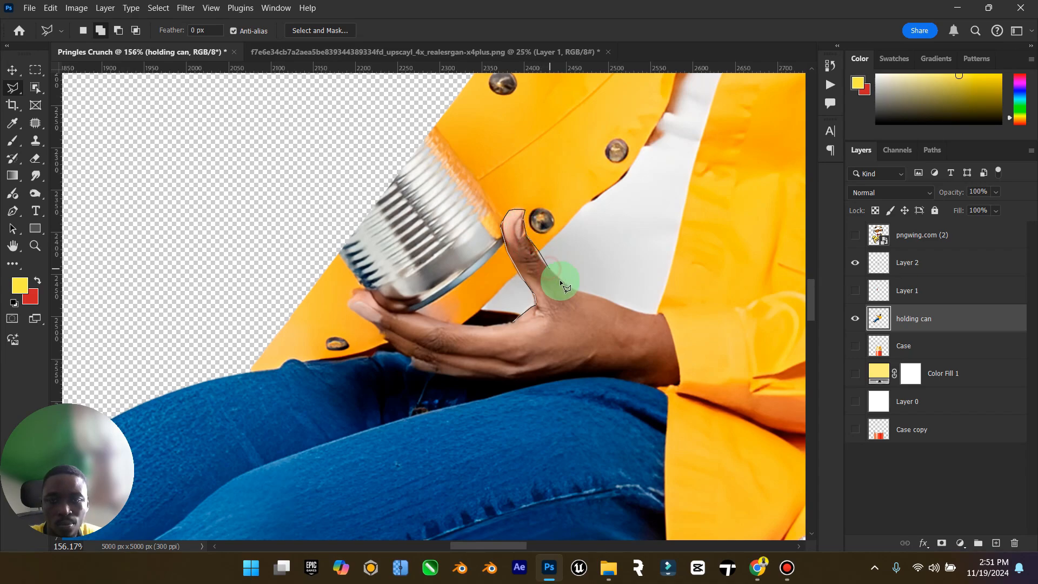
pyautogui.click(576, 293)
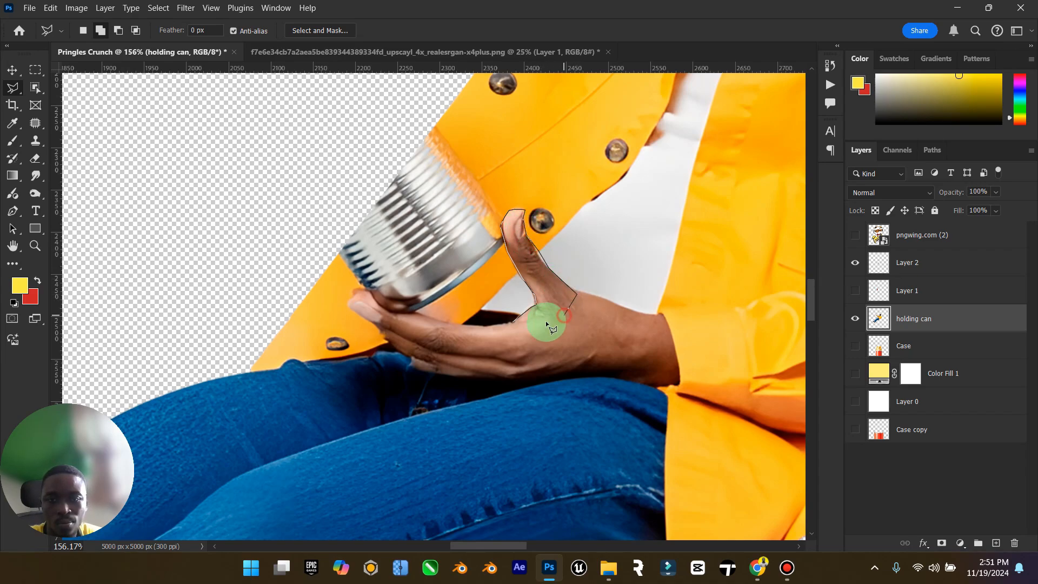
pyautogui.doubleClick(505, 334)
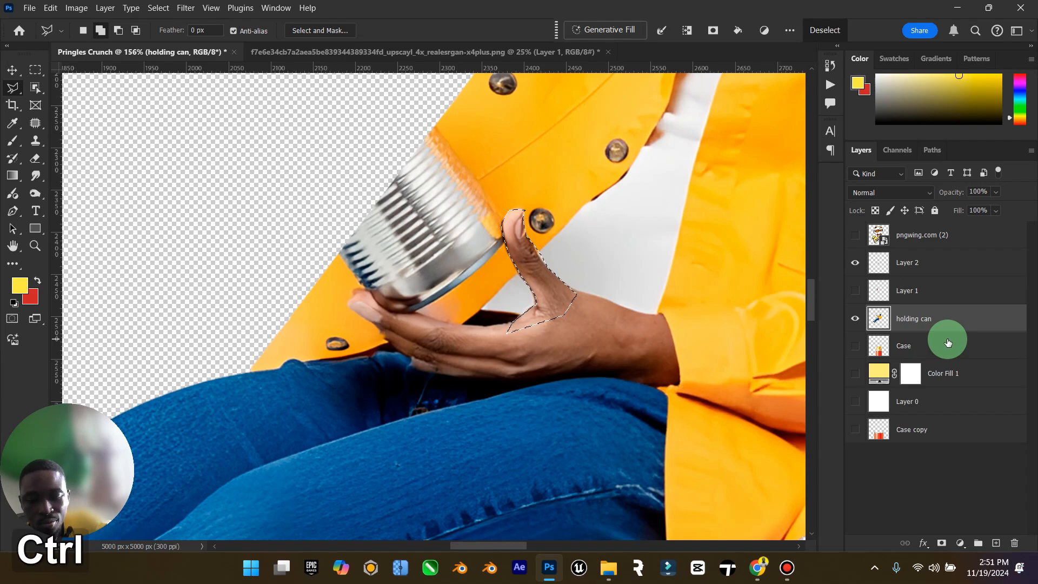
pyautogui.hotkey('ctrl', 'j')
# Move the thumb copy above Layer 1 and merge it with the finger copy on Layer 2.
pyautogui.moveTo(886, 309); pyautogui.dragTo(946, 273)
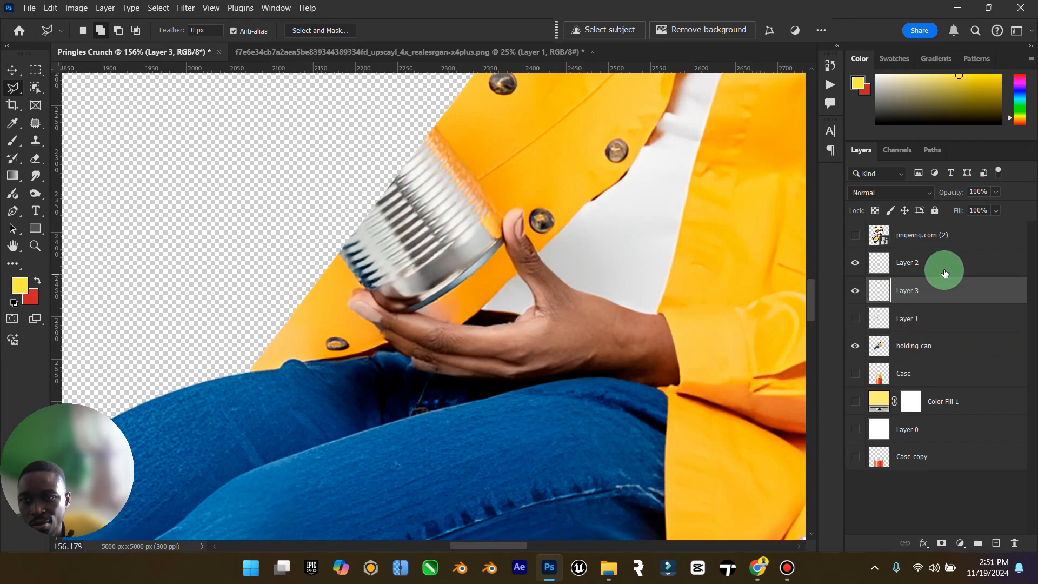
pyautogui.click(856, 265)
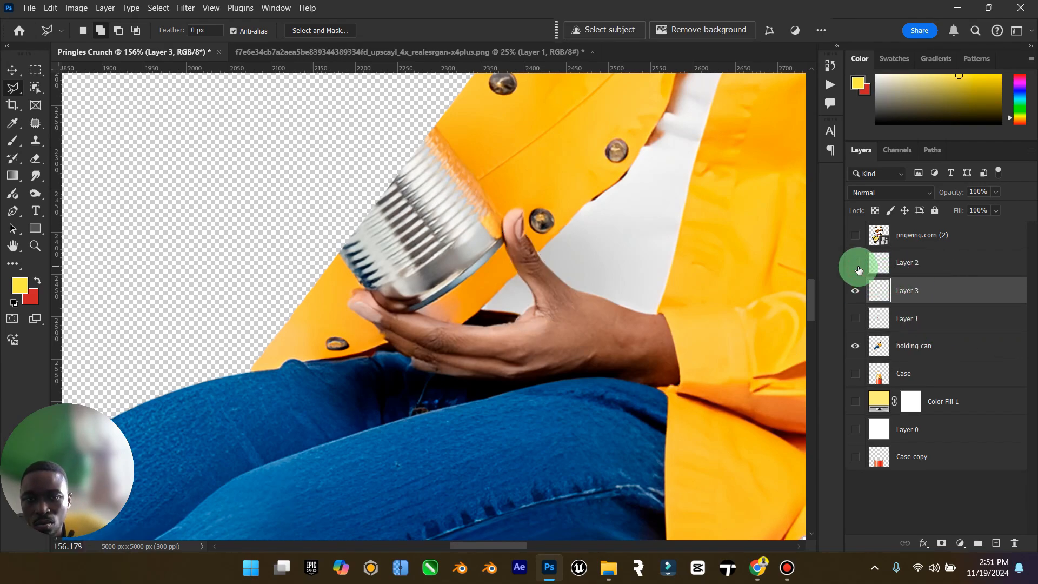
pyautogui.keyDown('shift'); pyautogui.click(926, 265); pyautogui.keyUp('shift')
pyautogui.rightClick(927, 267)
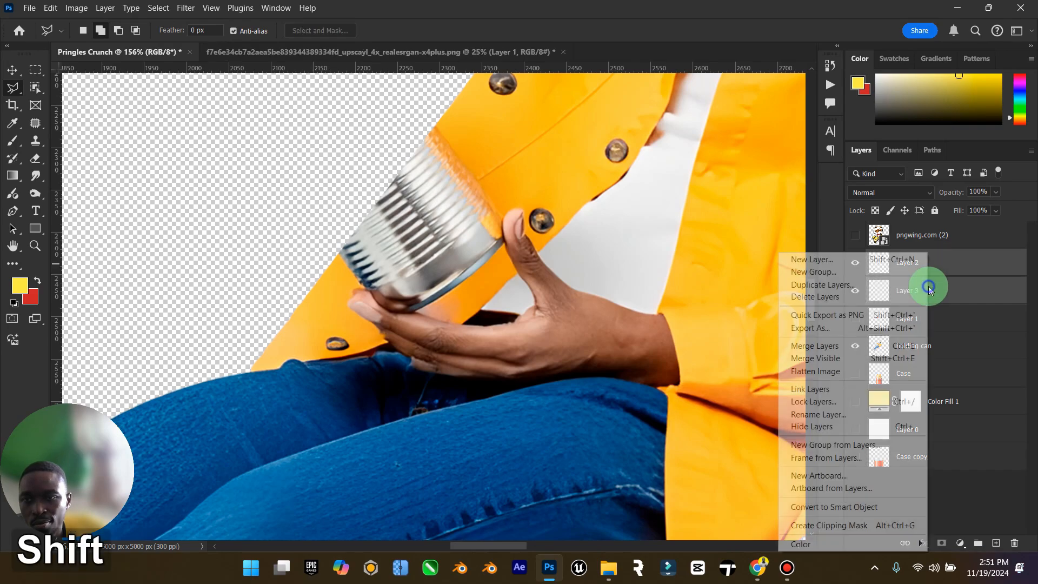
pyautogui.click(815, 346)
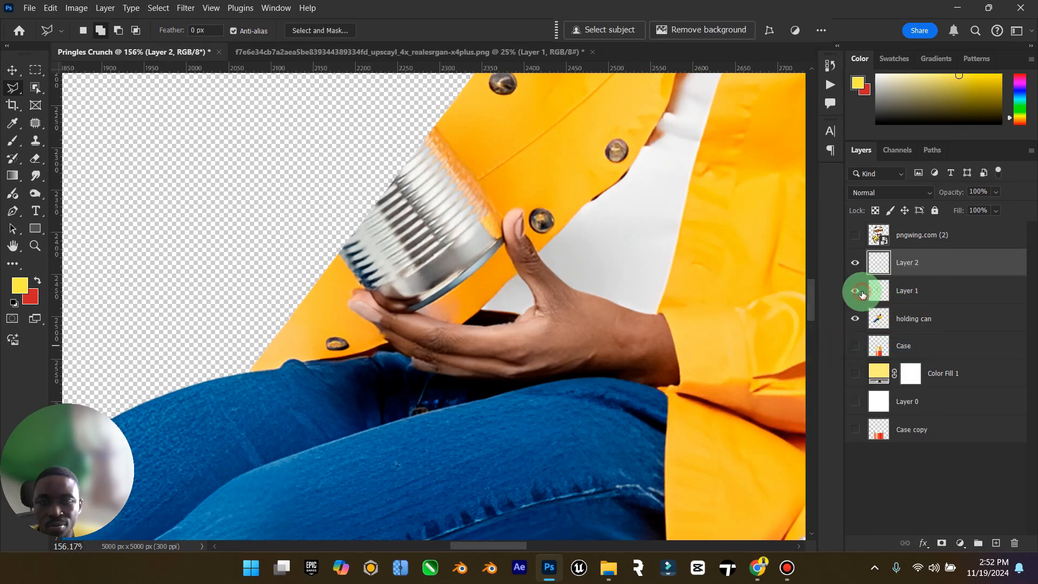
# Toggle the visibility of Layer 1 and Layer 2 to check how the fingers overlap the Pringles can.
pyautogui.click(11, 70)
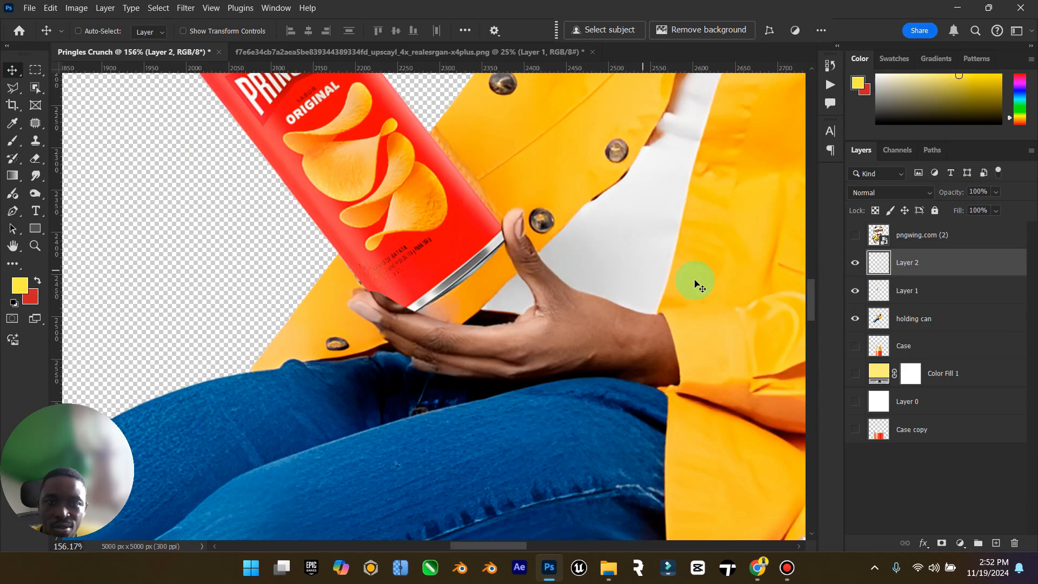
pyautogui.click(926, 296)
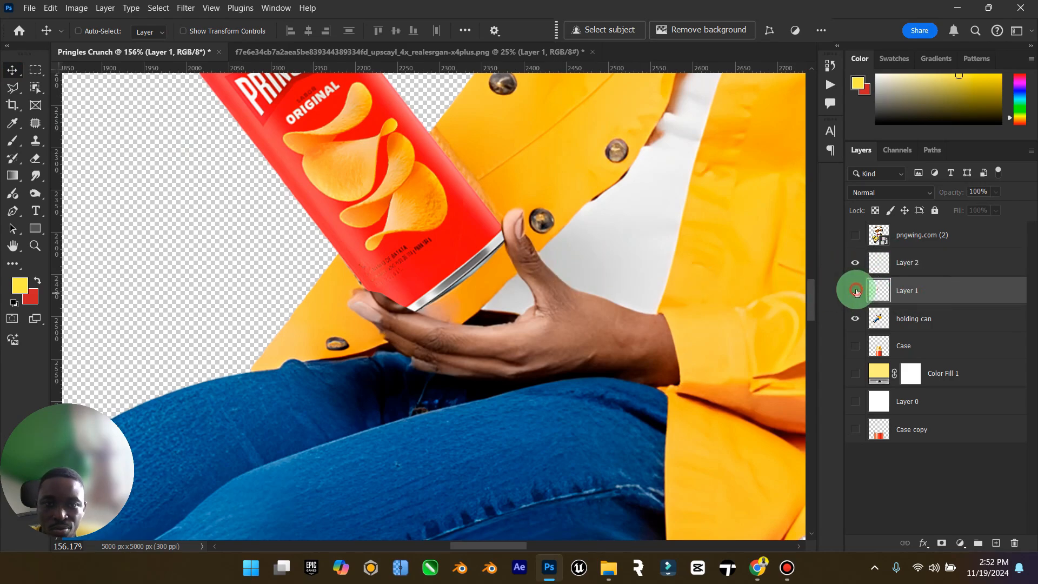
pyautogui.click(855, 291)
pyautogui.click(854, 291)
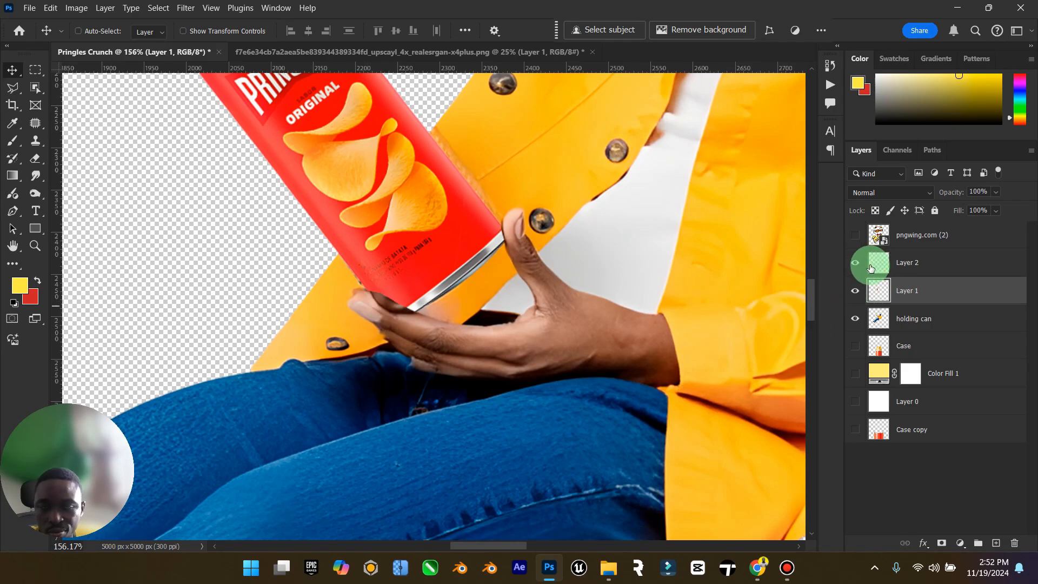
pyautogui.click(858, 269)
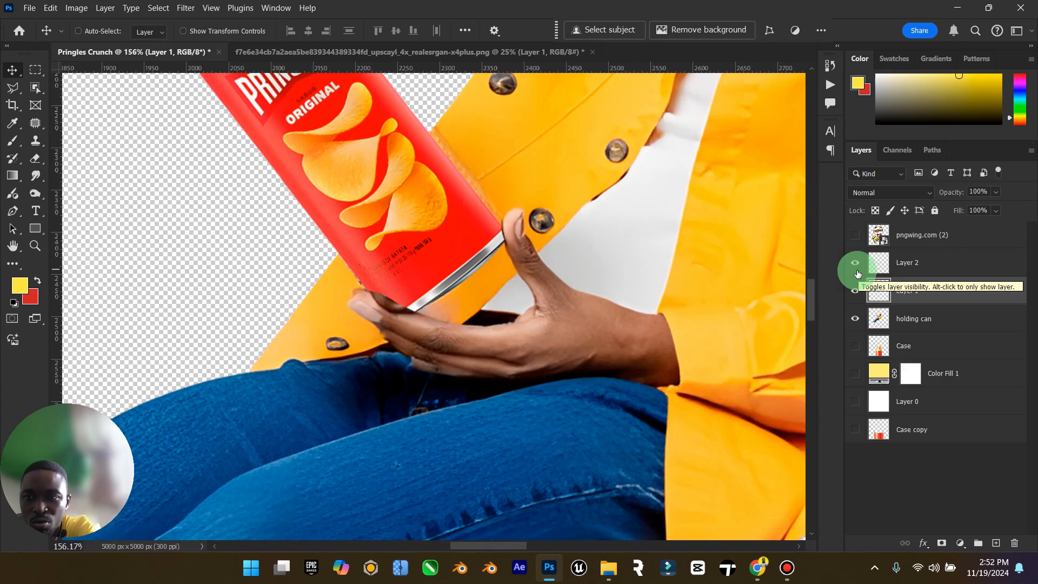
# Hide Layer 1 and Layer 2, and outline the silver can between the thumb and fingers with the Polygonal Lasso.
pyautogui.click(855, 291)
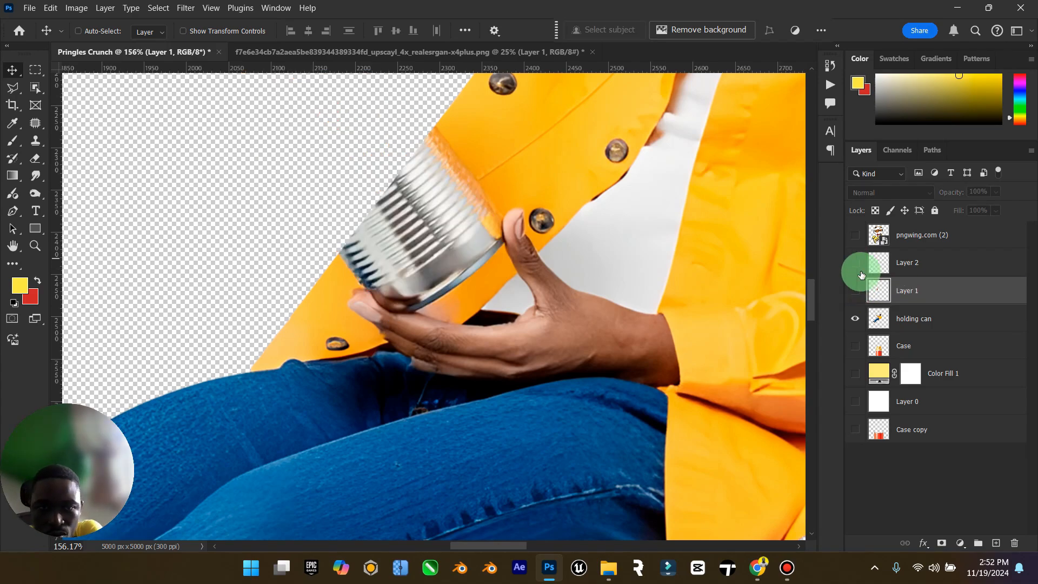
pyautogui.click(13, 88)
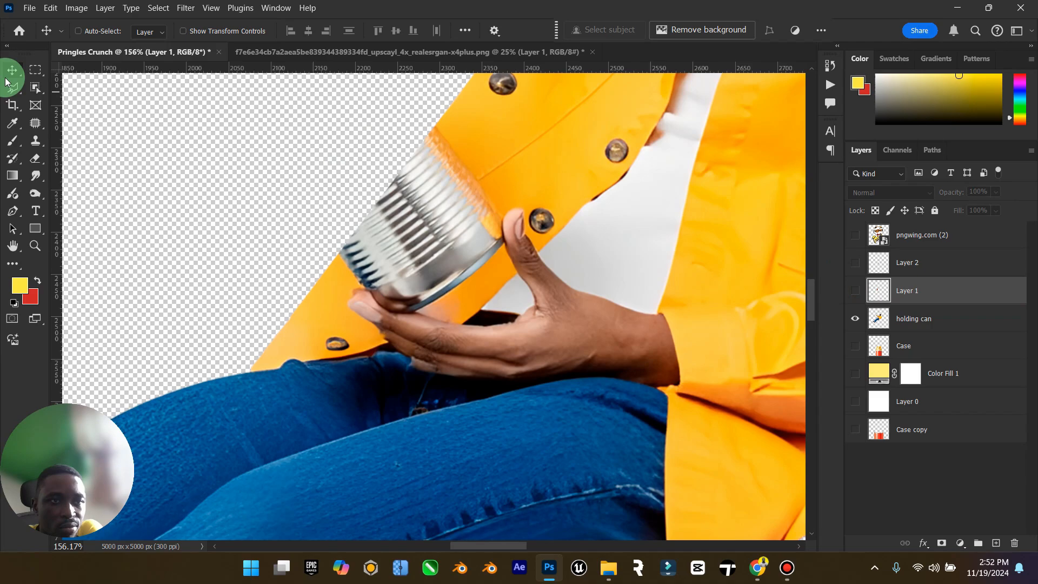
pyautogui.click(353, 287)
pyautogui.click(405, 324)
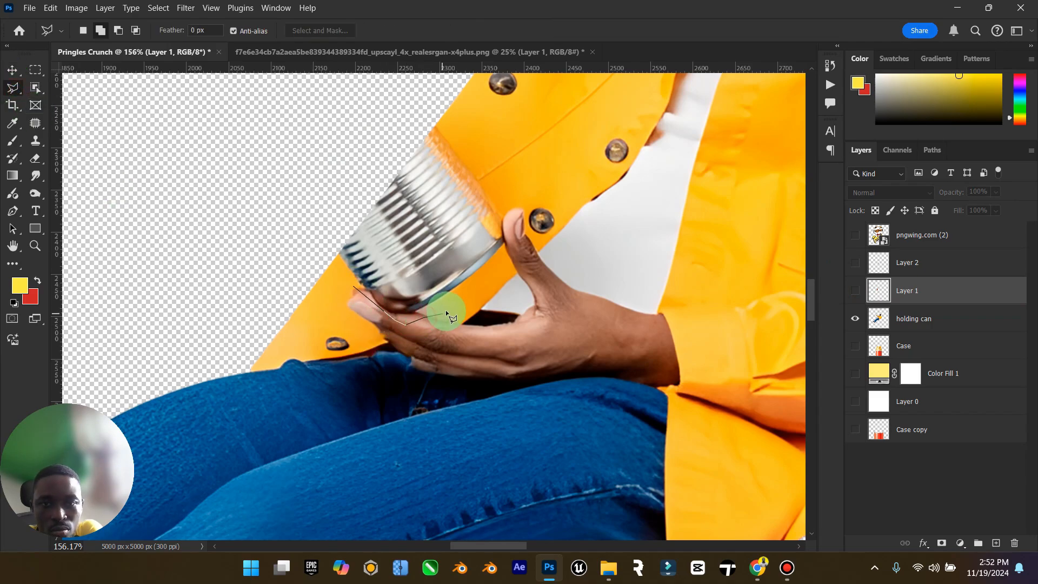
pyautogui.click(513, 245)
pyautogui.click(506, 213)
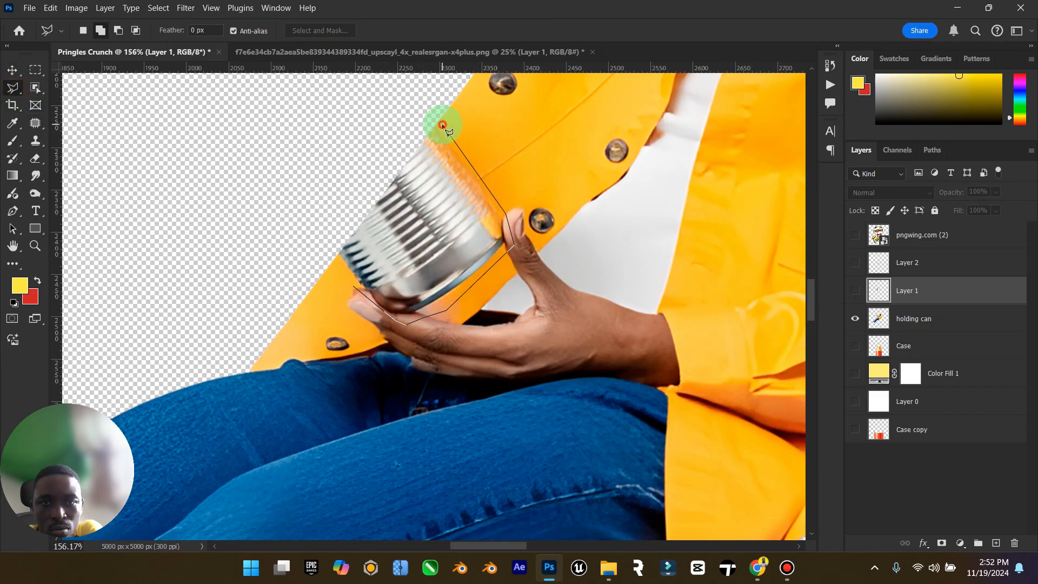
pyautogui.click(442, 125)
pyautogui.click(419, 116)
pyautogui.doubleClick(290, 245)
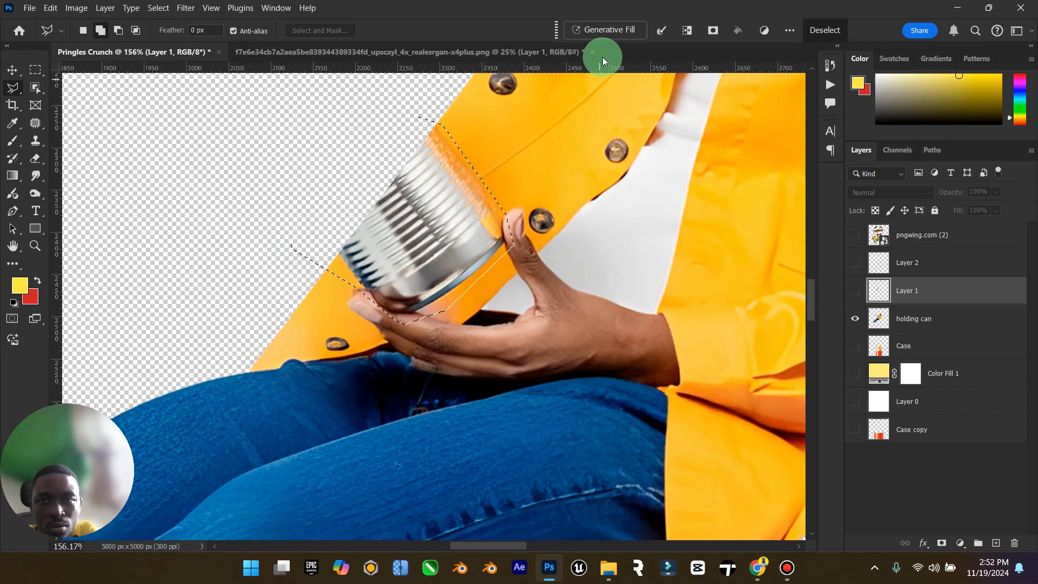
# Run Generative Fill on the selected silver can with the prompt "remove", compare variations, and keep the first one.
pyautogui.click(606, 30)
pyautogui.write('rem')
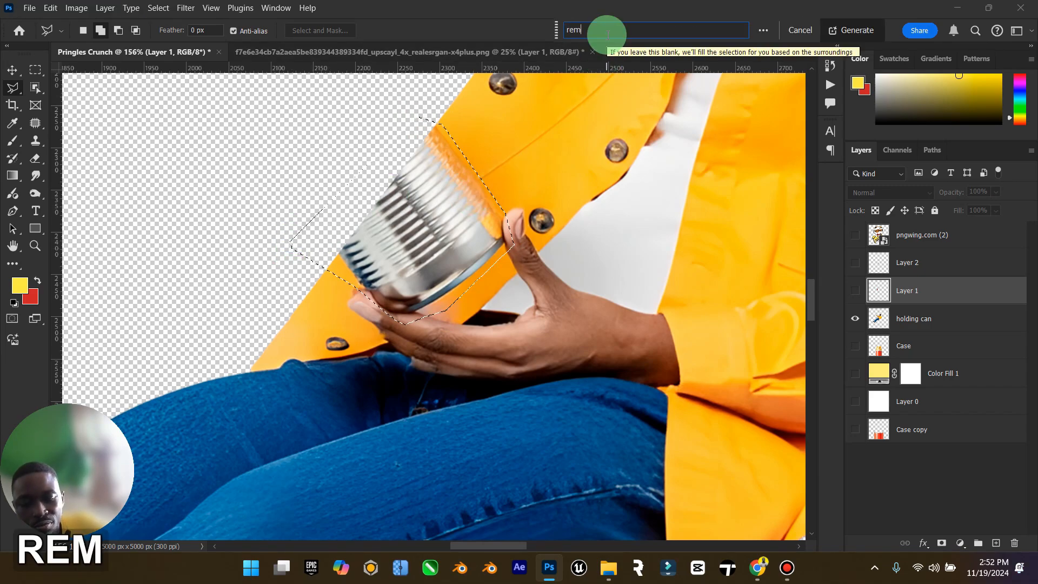
pyautogui.write('ove')
pyautogui.press('Return')
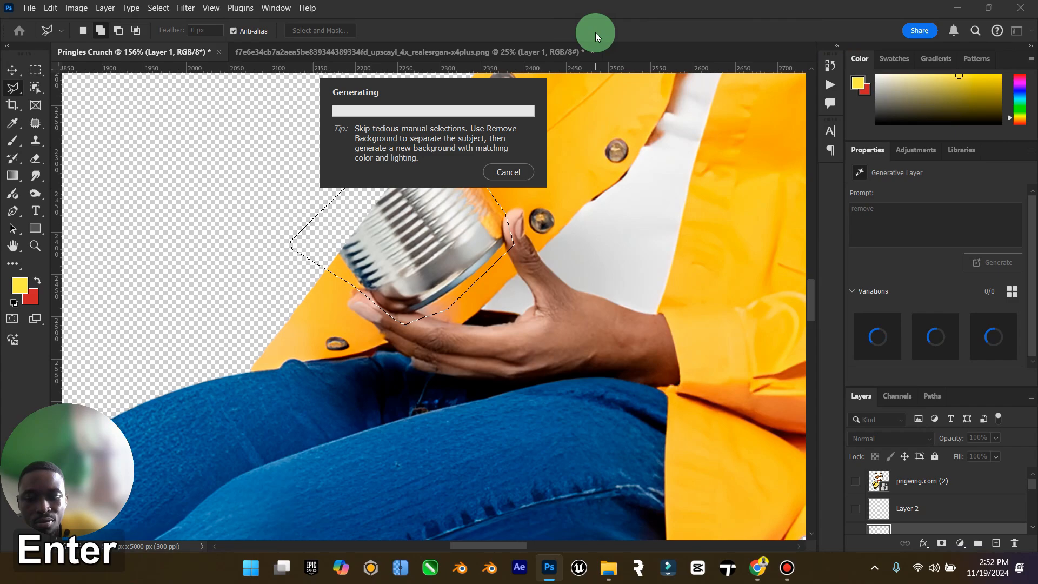
pyautogui.click(11, 66)
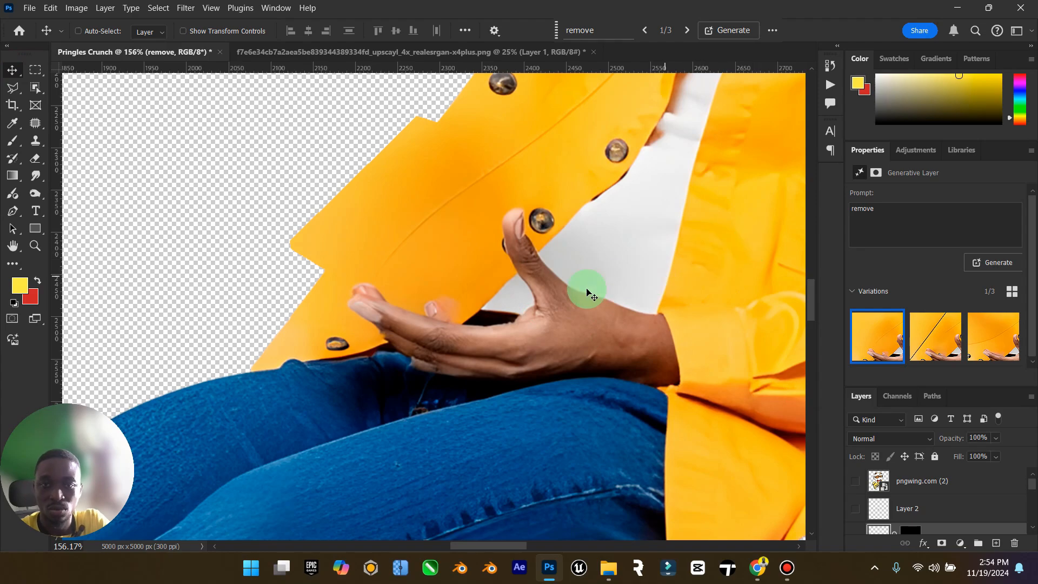
pyautogui.click(683, 29)
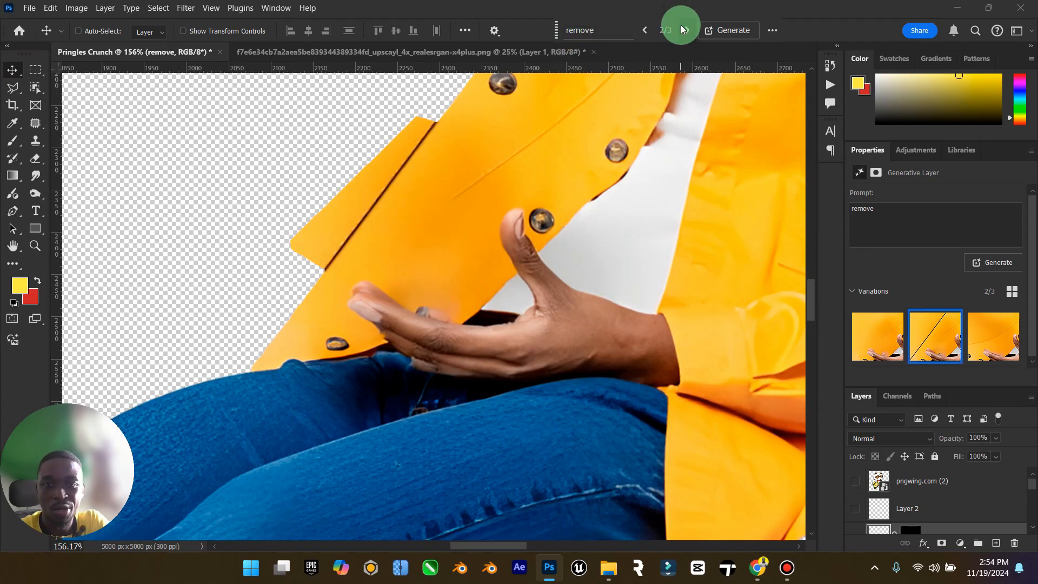
pyautogui.click(644, 32)
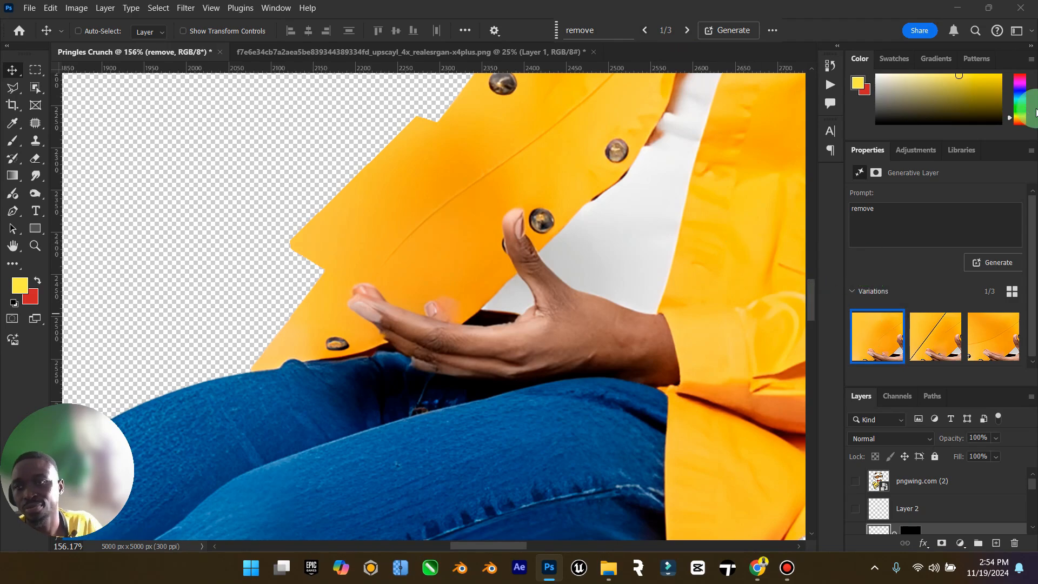
# Delete the hidden Layer 2 that holds the earlier merged finger copy.
pyautogui.click(1031, 151)
pyautogui.click(983, 219)
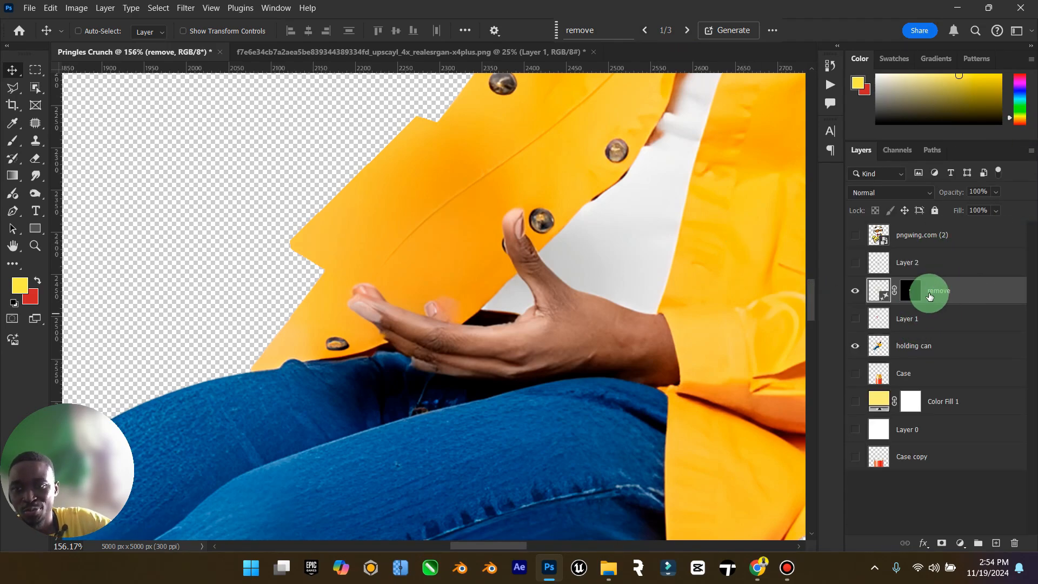
pyautogui.click(857, 264)
pyautogui.click(919, 263)
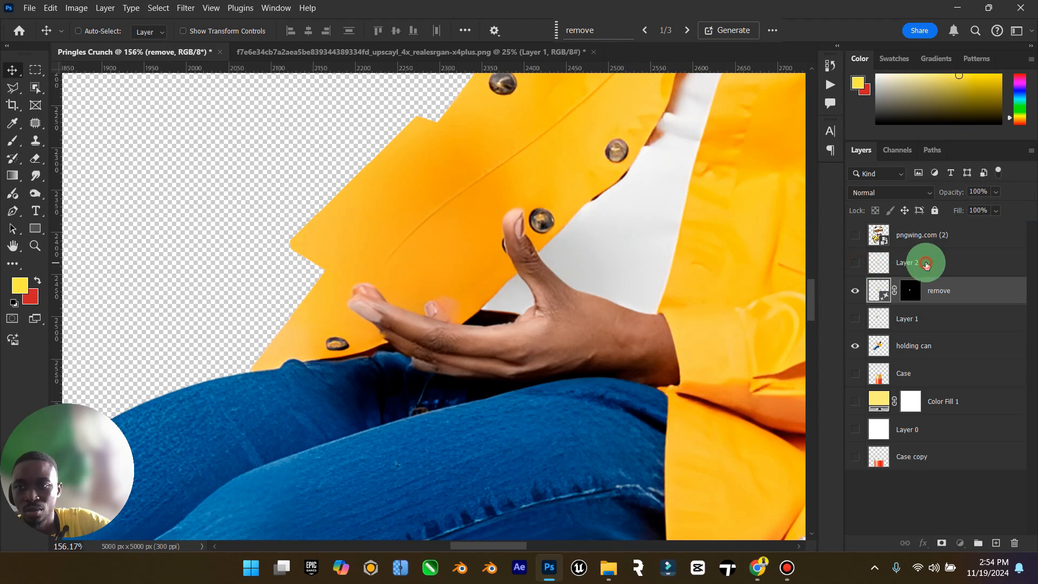
pyautogui.press('Delete')
# Move Layer 1 above the remove layer, and merge the remove layer with the holding can layer.
pyautogui.moveTo(926, 274); pyautogui.dragTo(926, 312)
pyautogui.keyDown('shift'); pyautogui.click(926, 313); pyautogui.keyUp('shift')
pyautogui.rightClick(926, 310)
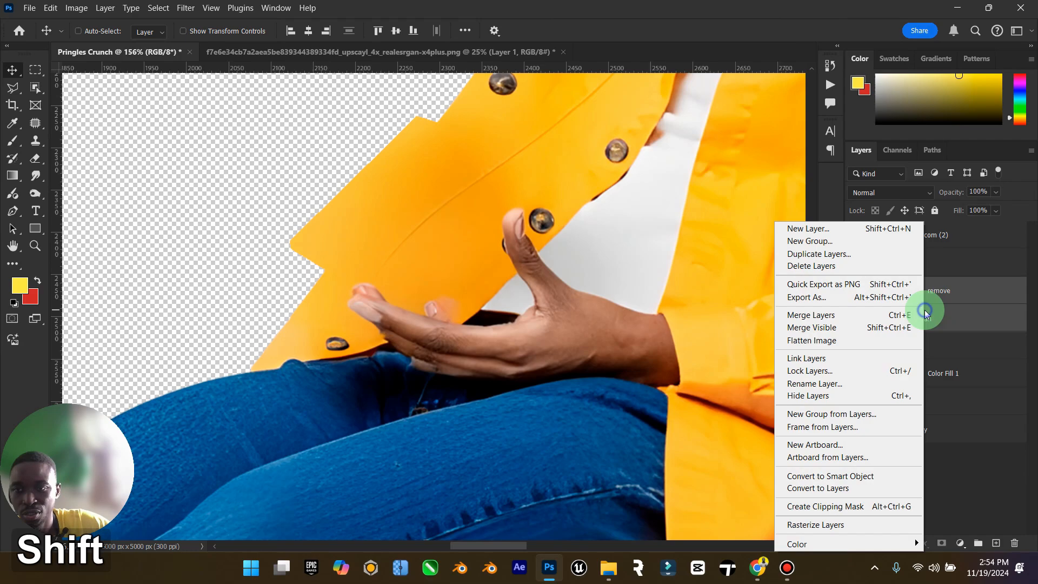
pyautogui.click(833, 322)
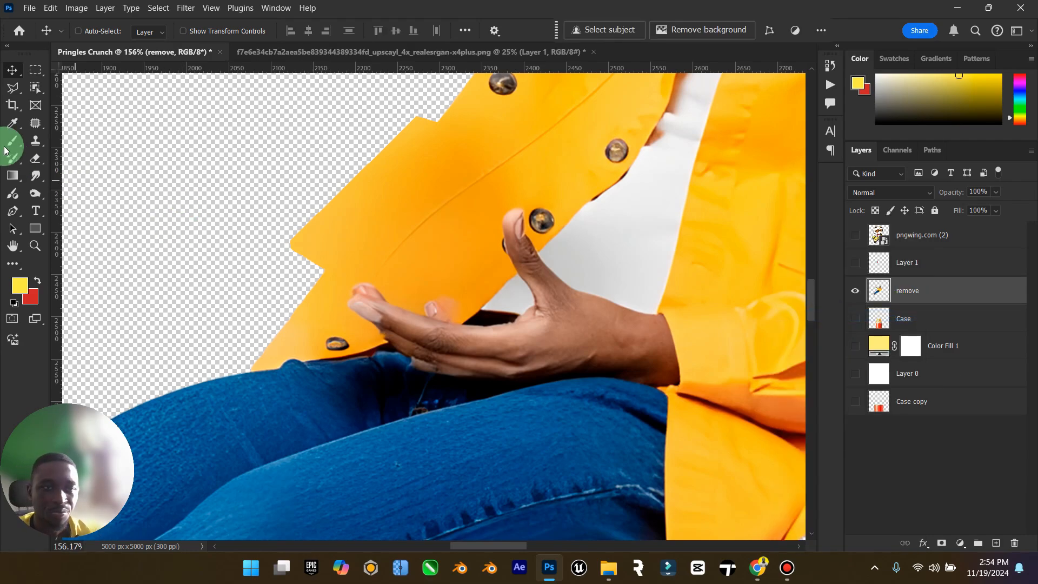
# Outline the leftover yellow patch jutting out from the jacket's edge with the Polygonal Lasso, delete it, and clear the selection.
pyautogui.click(12, 87)
pyautogui.scroll(2, 325, 324)
pyautogui.click(319, 333)
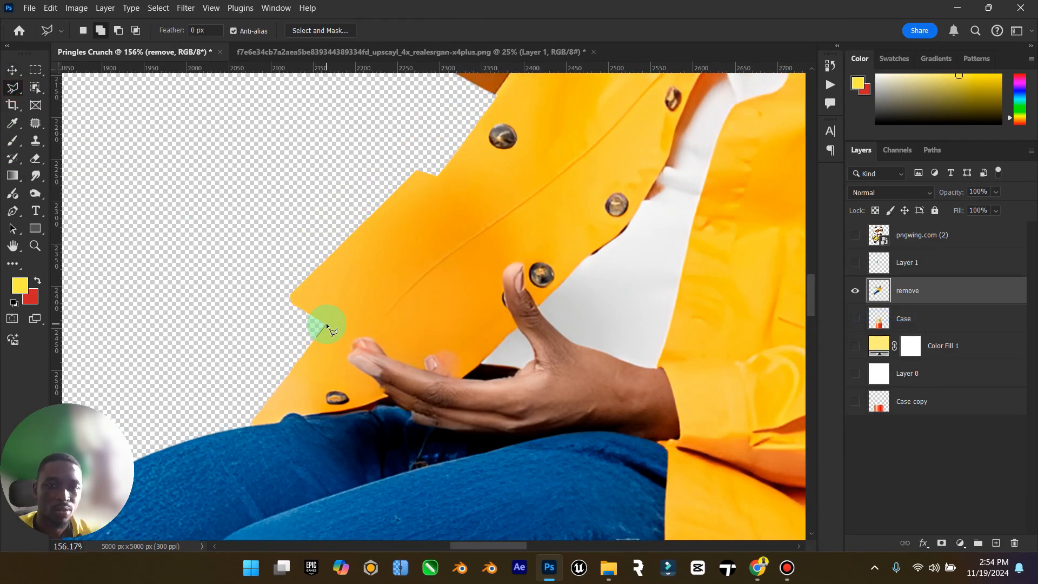
pyautogui.click(444, 169)
pyautogui.click(357, 161)
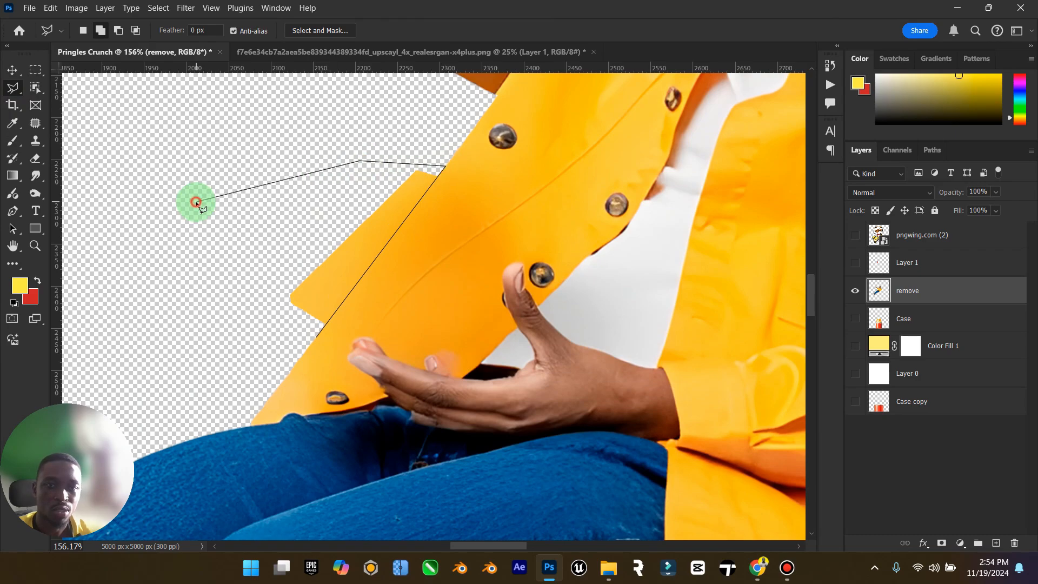
pyautogui.doubleClick(196, 201)
pyautogui.press('Print')
pyautogui.press('Delete')
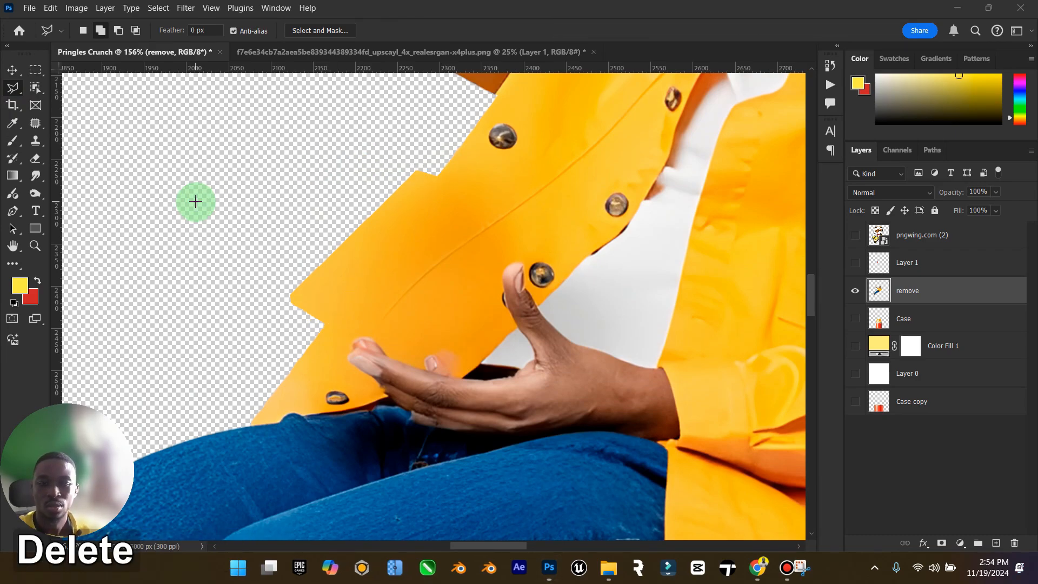
pyautogui.press('Escape')
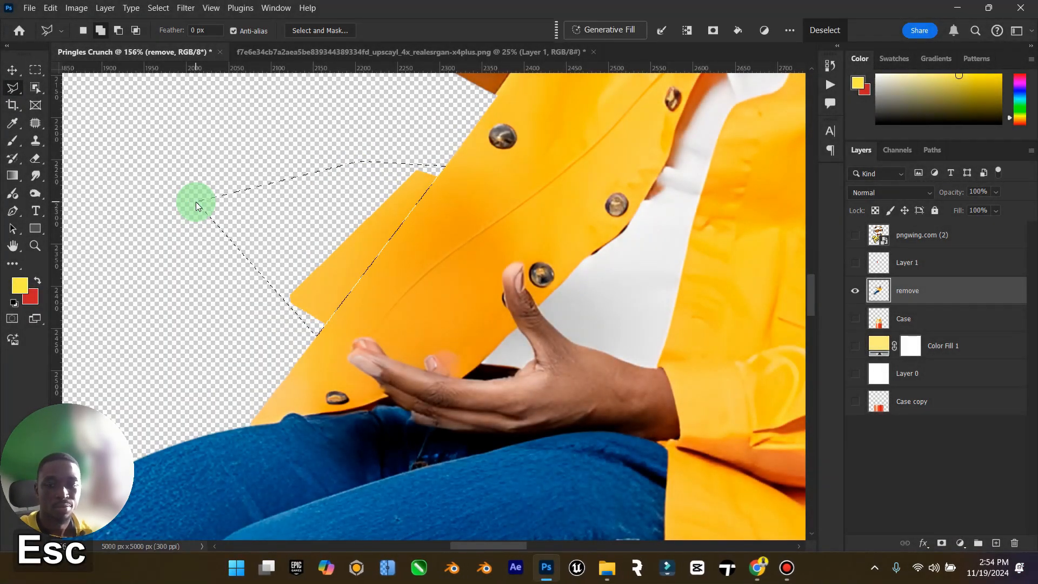
pyautogui.press('Delete')
pyautogui.rightClick(371, 199)
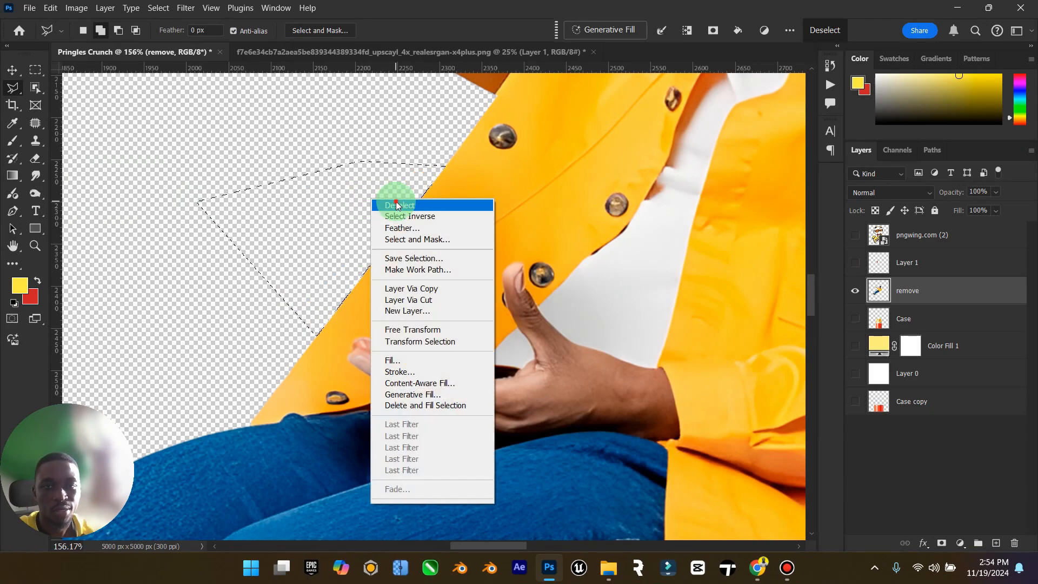
pyautogui.click(396, 205)
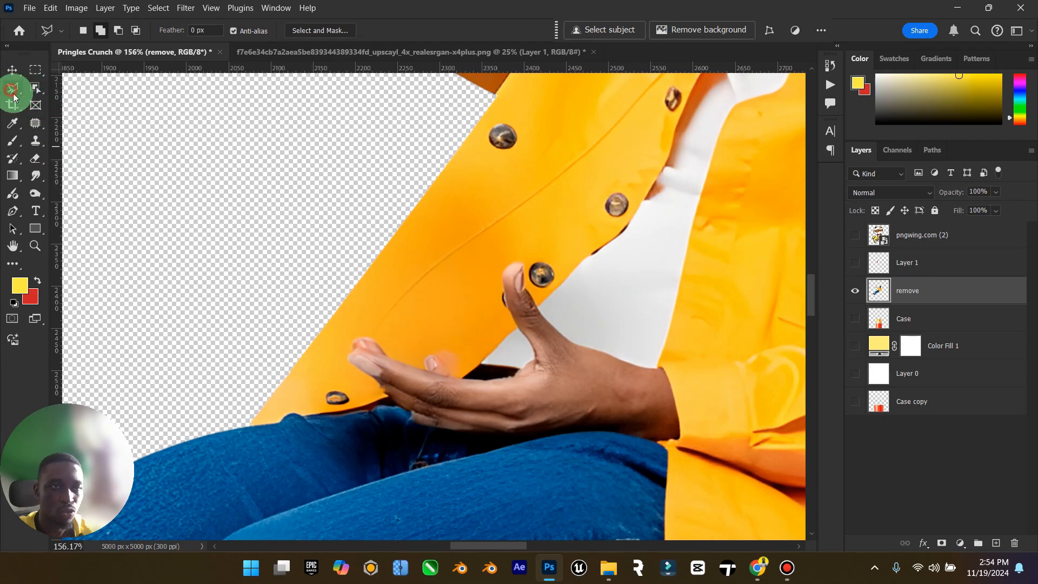
# Outline the hand with its thumb and fingers using the Polygonal Lasso, and copy it to a new layer named "fingers".
pyautogui.click(353, 349)
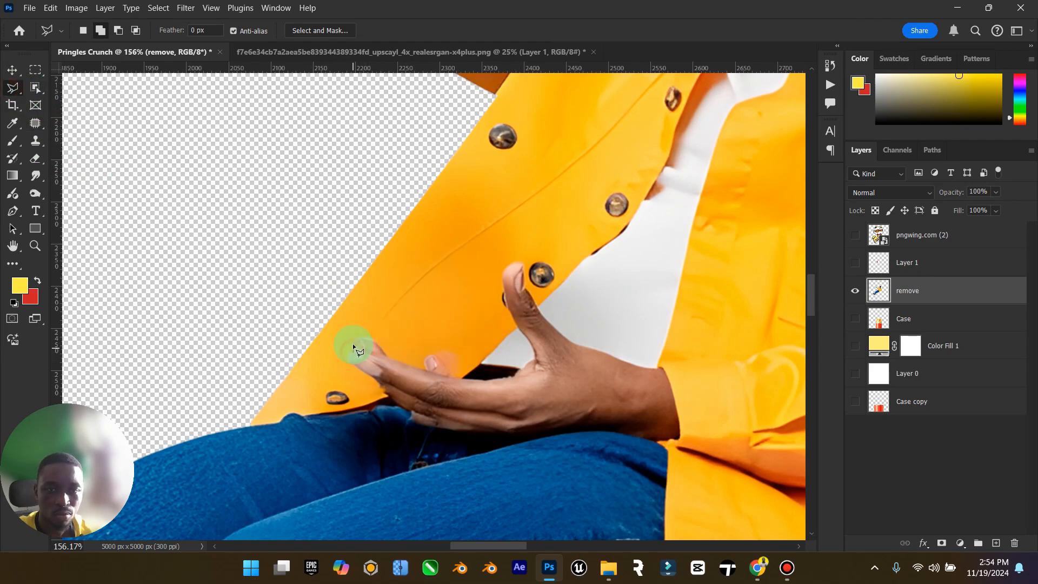
pyautogui.click(365, 339)
pyautogui.click(375, 343)
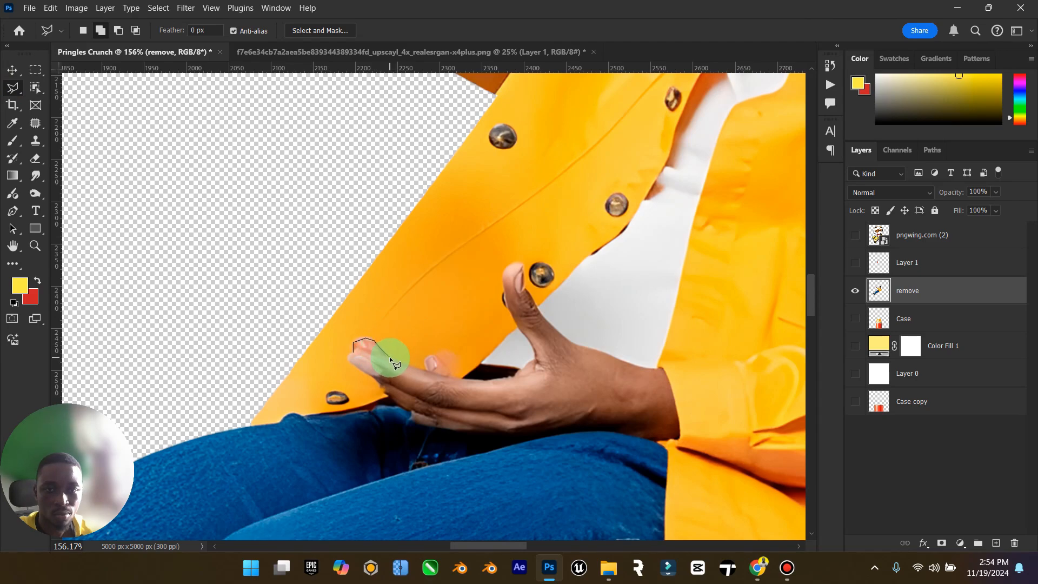
pyautogui.click(389, 358)
pyautogui.click(463, 379)
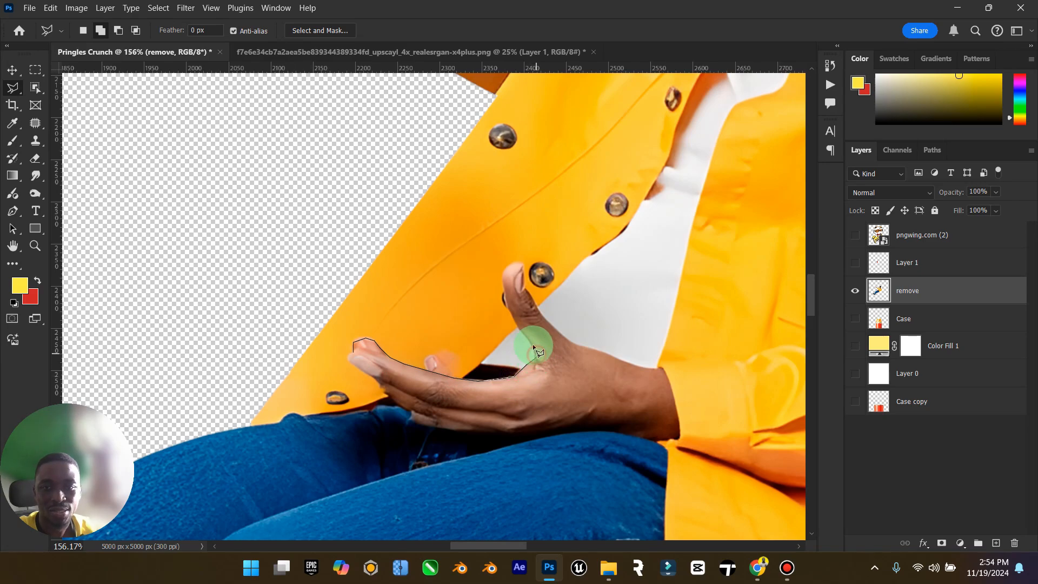
pyautogui.click(505, 300)
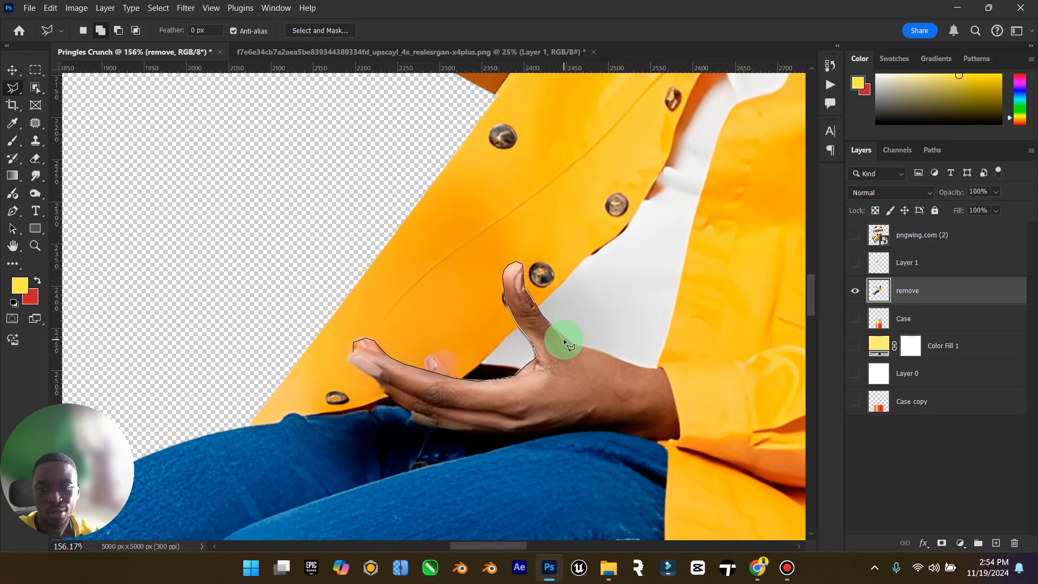
pyautogui.click(580, 344)
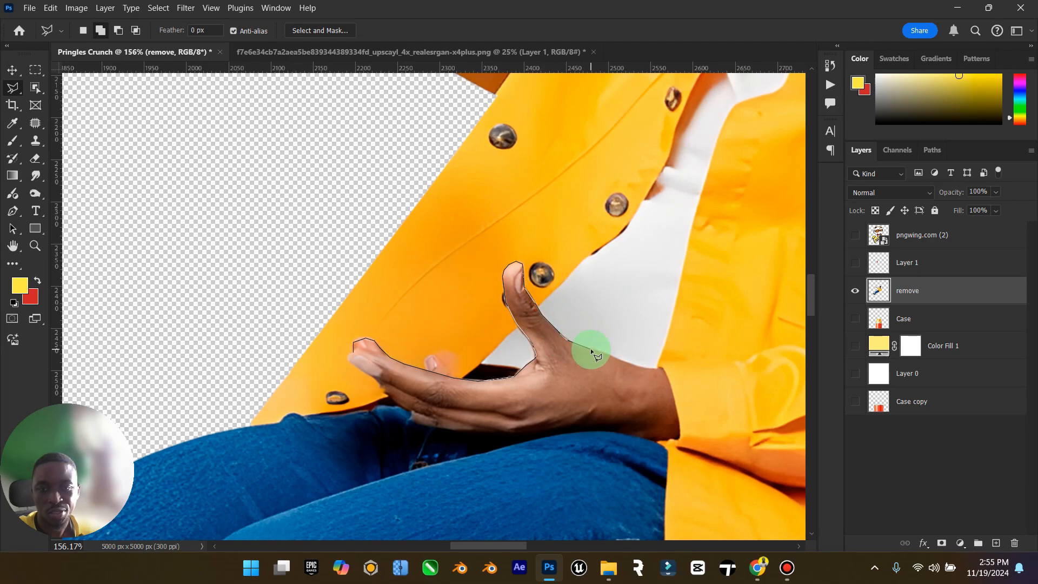
pyautogui.click(592, 349)
pyautogui.click(609, 385)
pyautogui.click(610, 402)
pyautogui.click(588, 424)
pyautogui.click(500, 437)
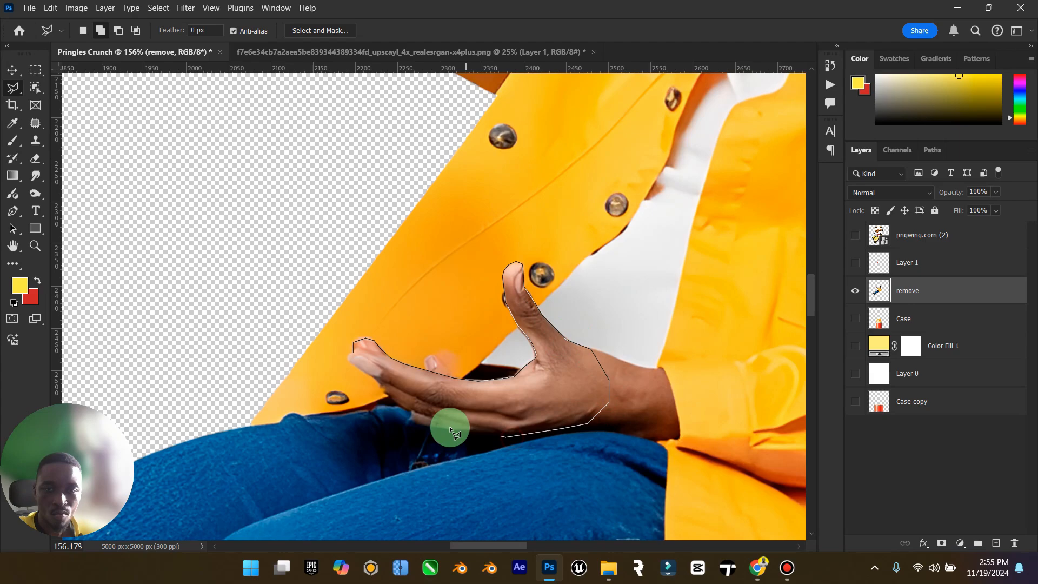
pyautogui.click(444, 427)
pyautogui.click(401, 407)
pyautogui.click(384, 389)
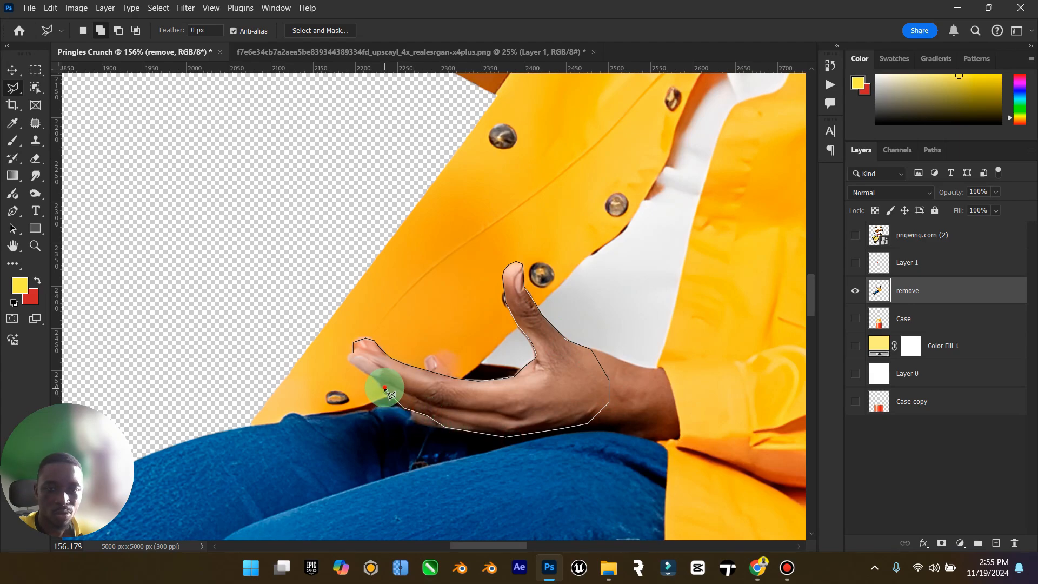
pyautogui.click(346, 358)
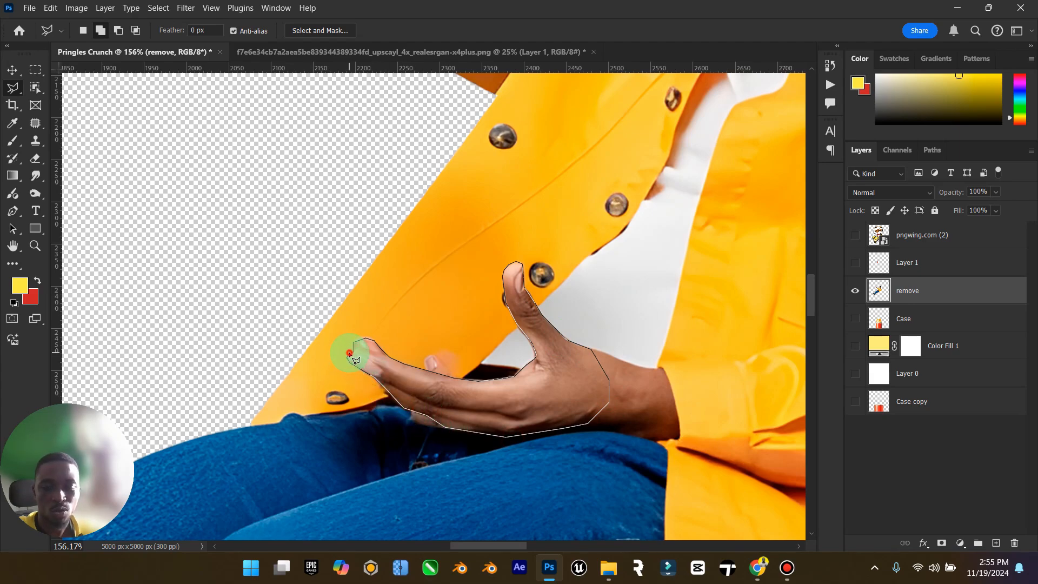
pyautogui.click(353, 356)
pyautogui.hotkey('ctrl', 'j')
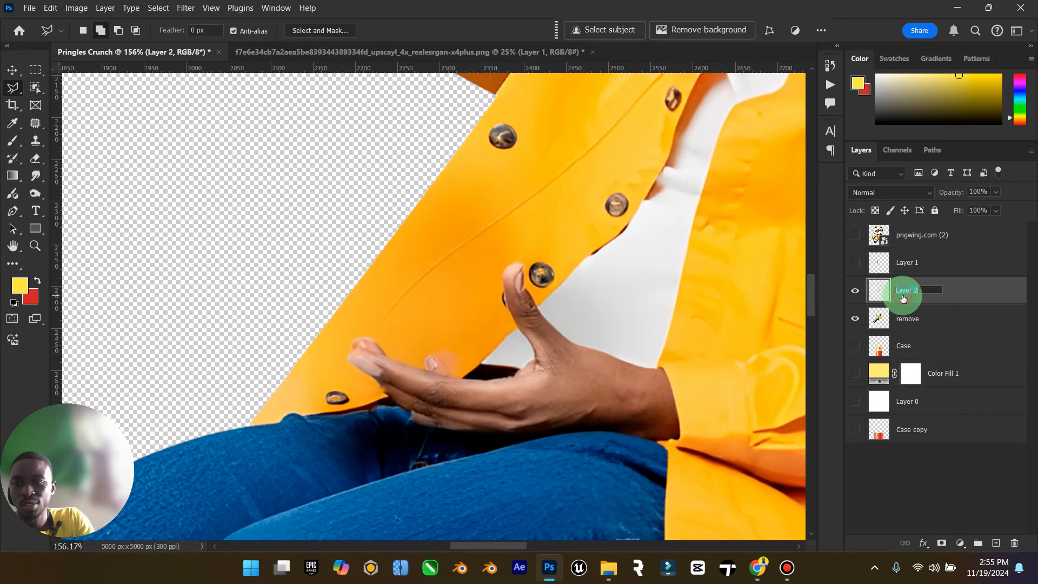
pyautogui.write('flngers')
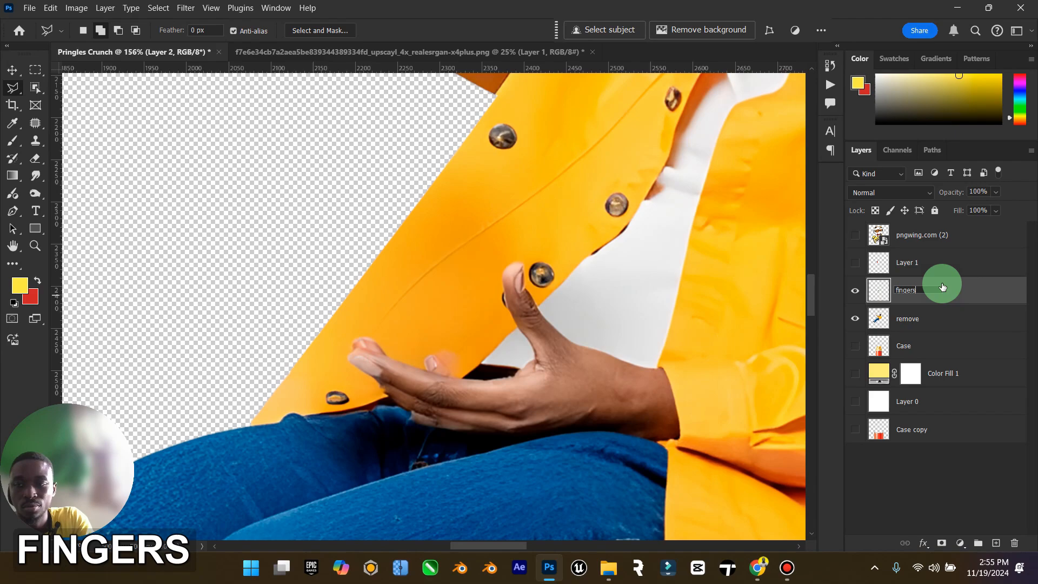
pyautogui.press('Return')
# Show the Pringles can on Layer 1 and place that layer below the fingers layer.
pyautogui.click(855, 263)
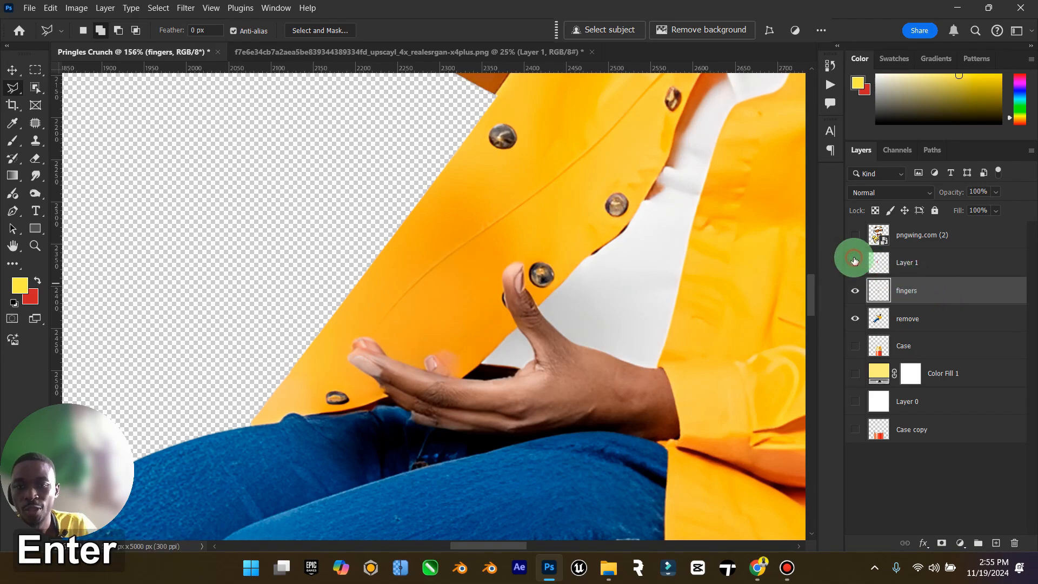
pyautogui.click(21, 60)
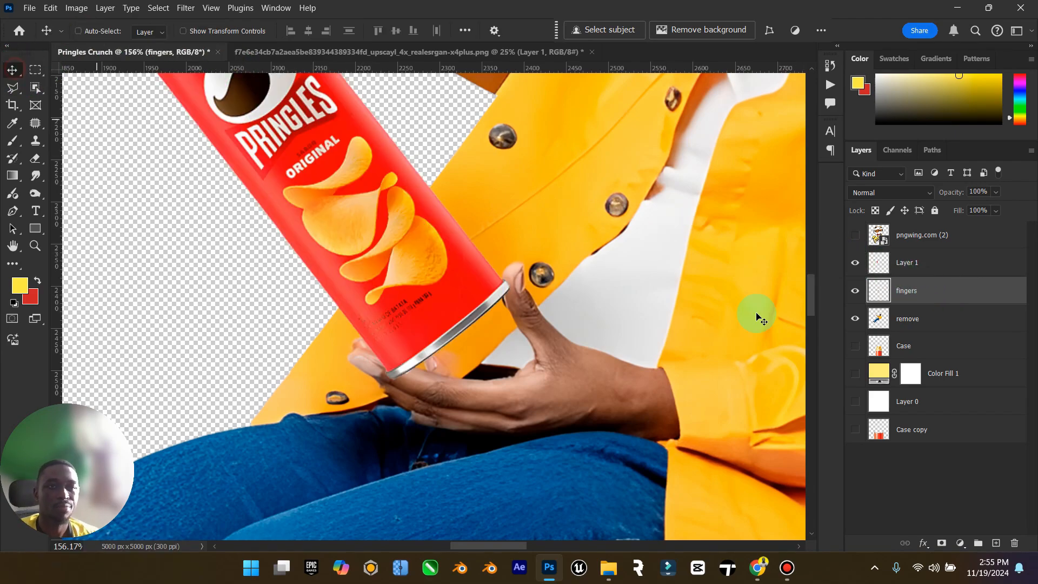
pyautogui.moveTo(924, 268); pyautogui.dragTo(921, 306)
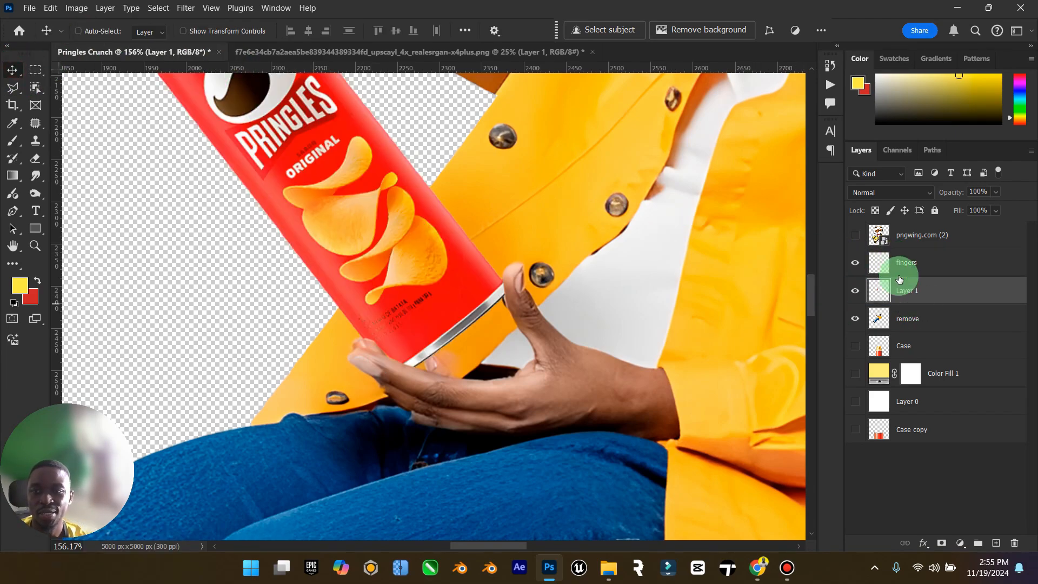
# Rename Layer 1 as "pringles" and shift the can deeper into the hand's grip.
pyautogui.doubleClick(900, 289)
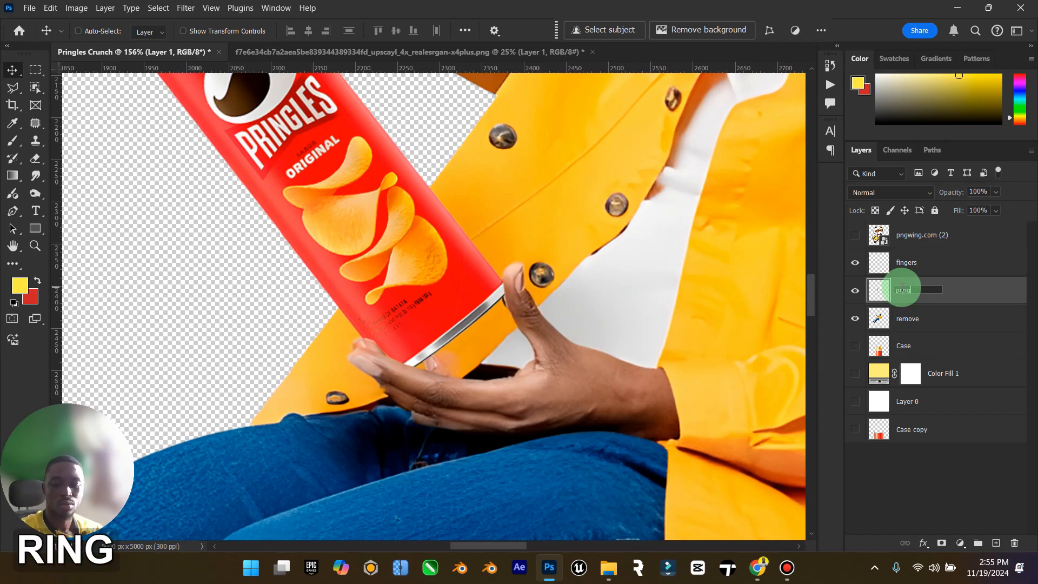
pyautogui.write('s')
pyautogui.press('Return')
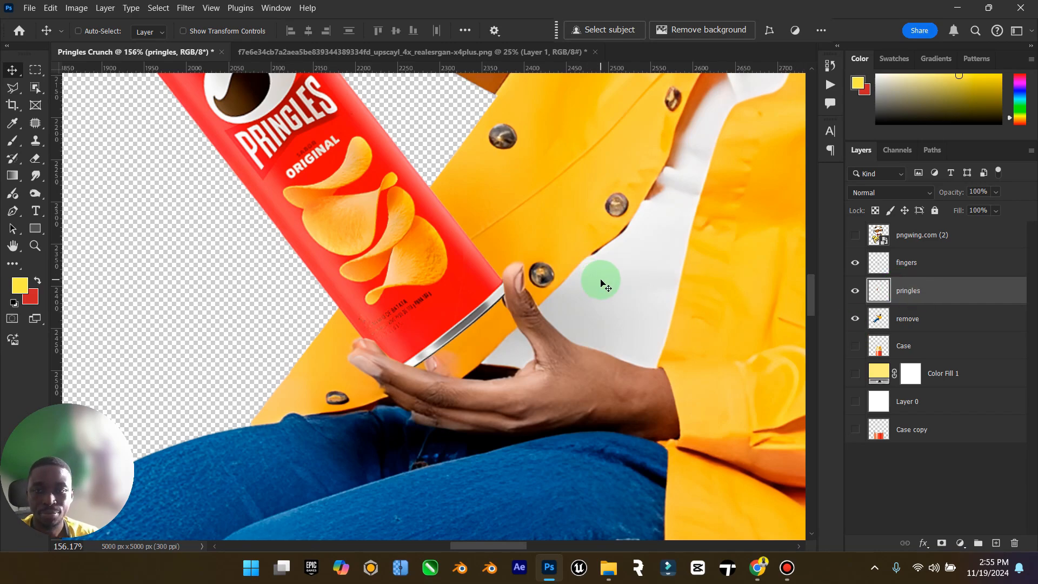
pyautogui.moveTo(379, 238); pyautogui.dragTo(399, 265)
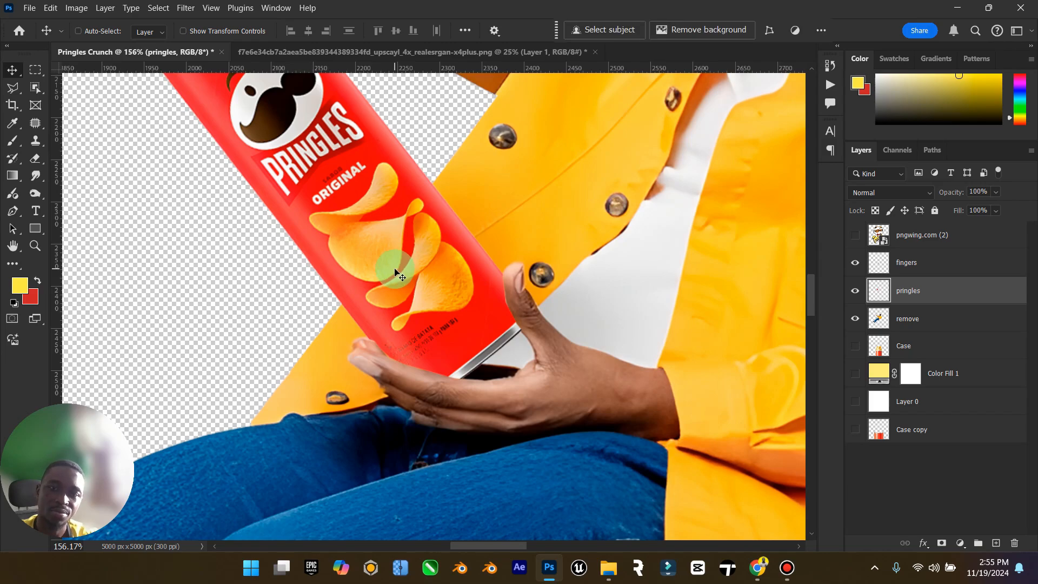
# Open the fingers layer in the Liquify filter and frame the hand at 200% for detailed warping.
pyautogui.click(916, 273)
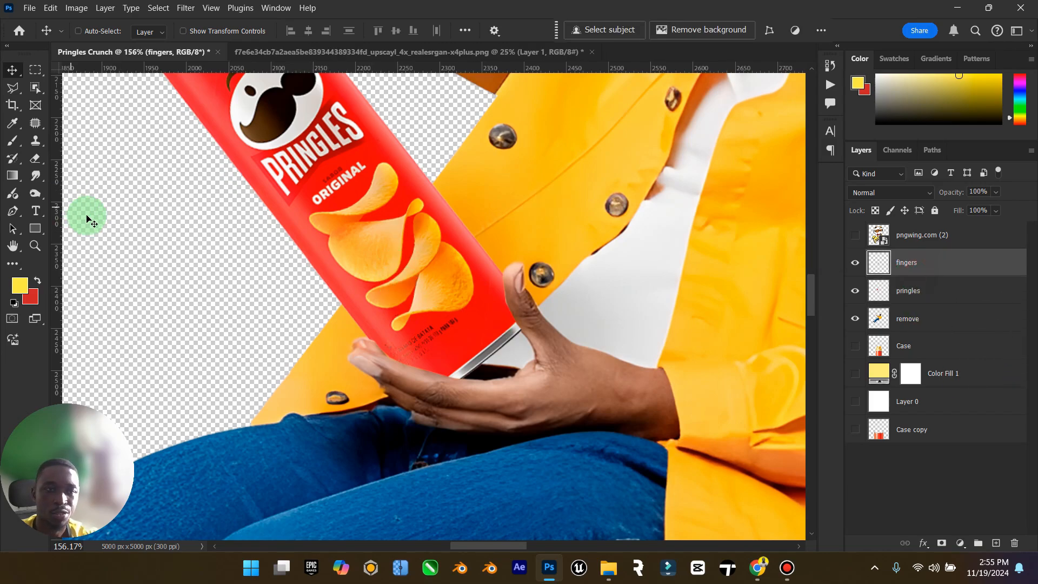
pyautogui.click(181, 7)
pyautogui.click(209, 129)
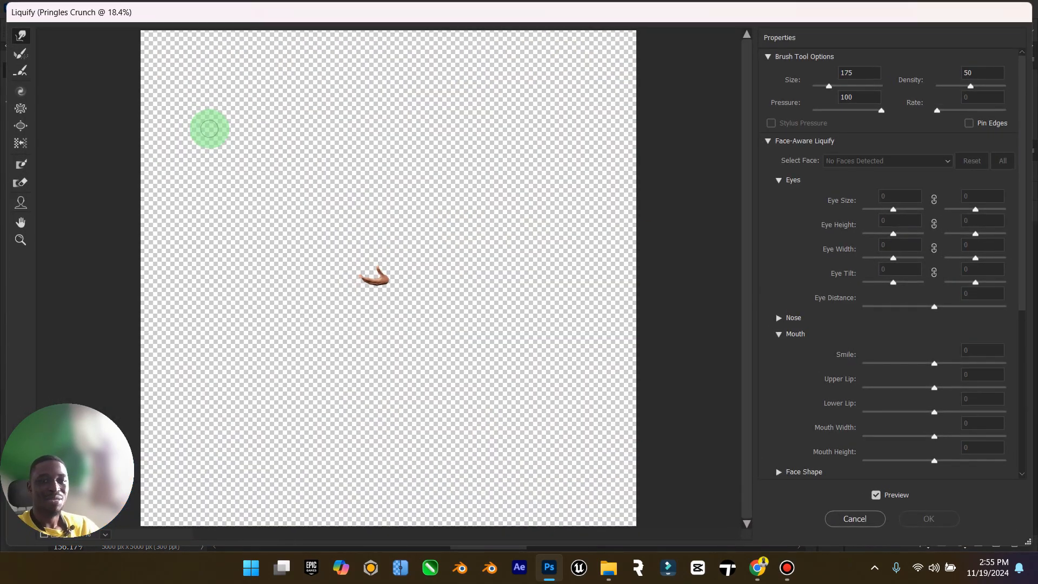
pyautogui.moveTo(105, 418); pyautogui.dragTo(99, 340)
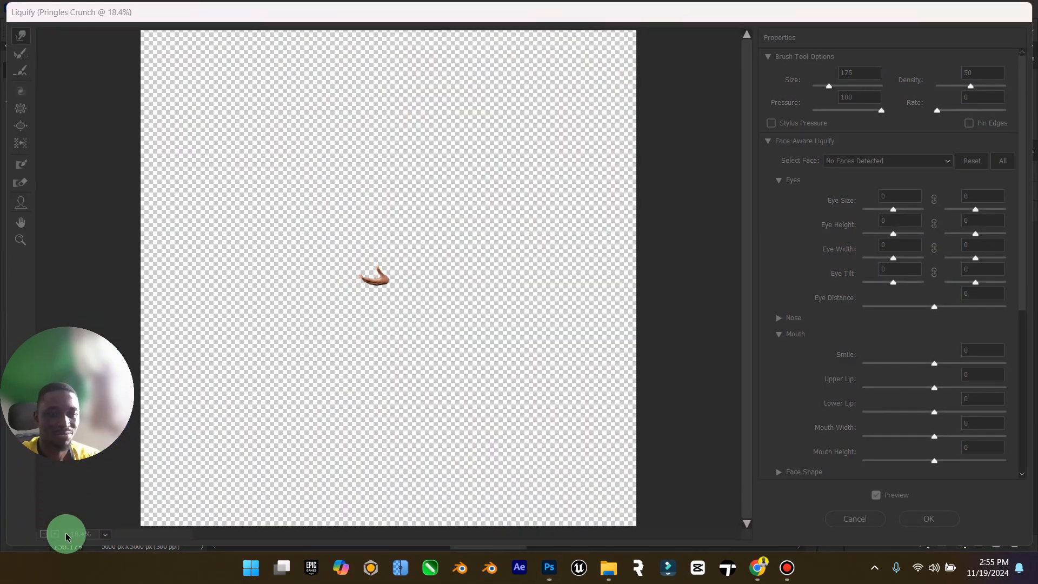
pyautogui.click(124, 221)
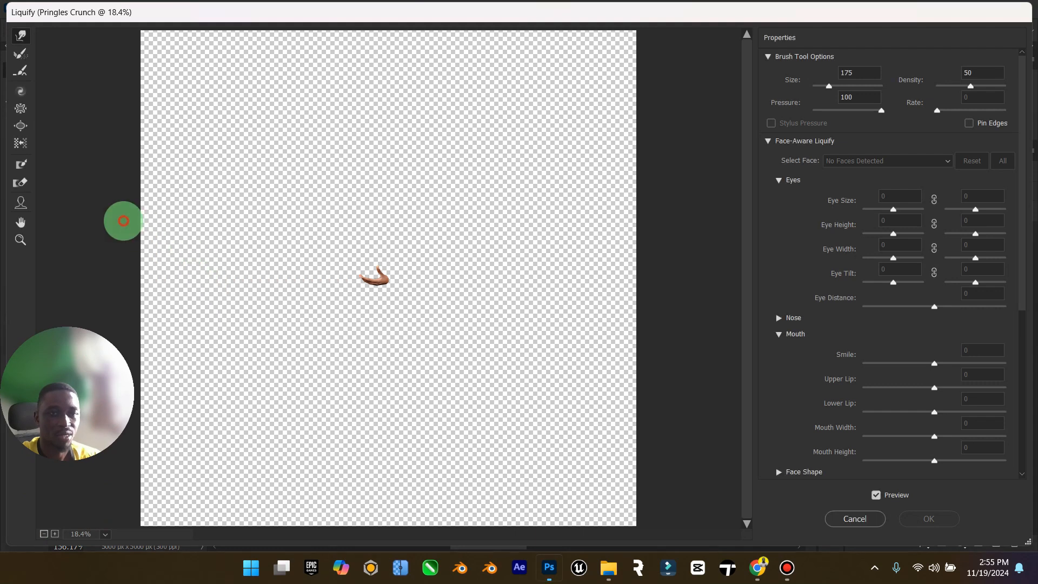
pyautogui.click(54, 533)
pyautogui.click(55, 533)
pyautogui.click(54, 534)
pyautogui.click(55, 533)
pyautogui.click(55, 534)
pyautogui.click(54, 533)
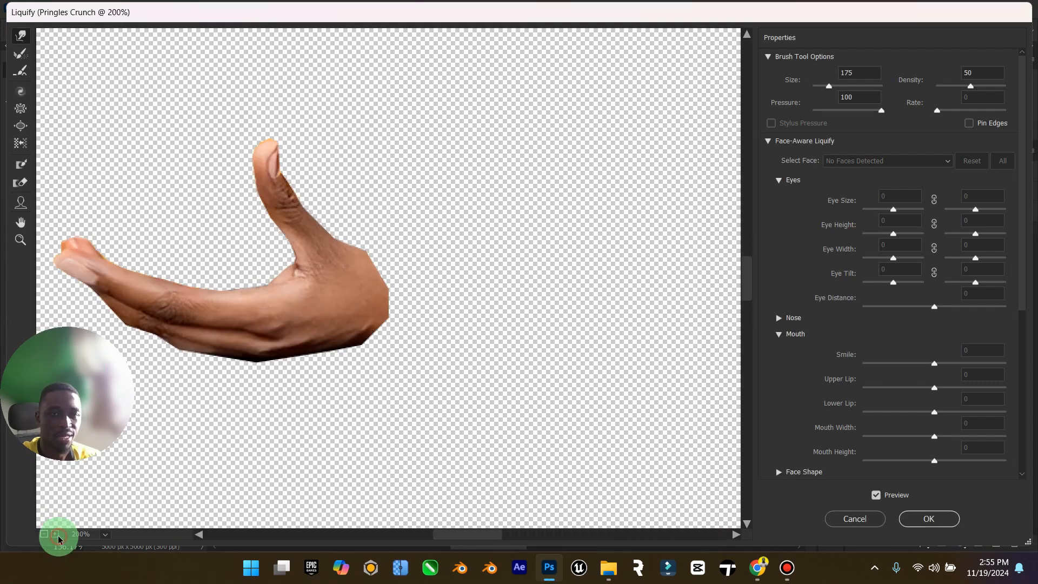
pyautogui.moveTo(456, 534); pyautogui.dragTo(439, 534)
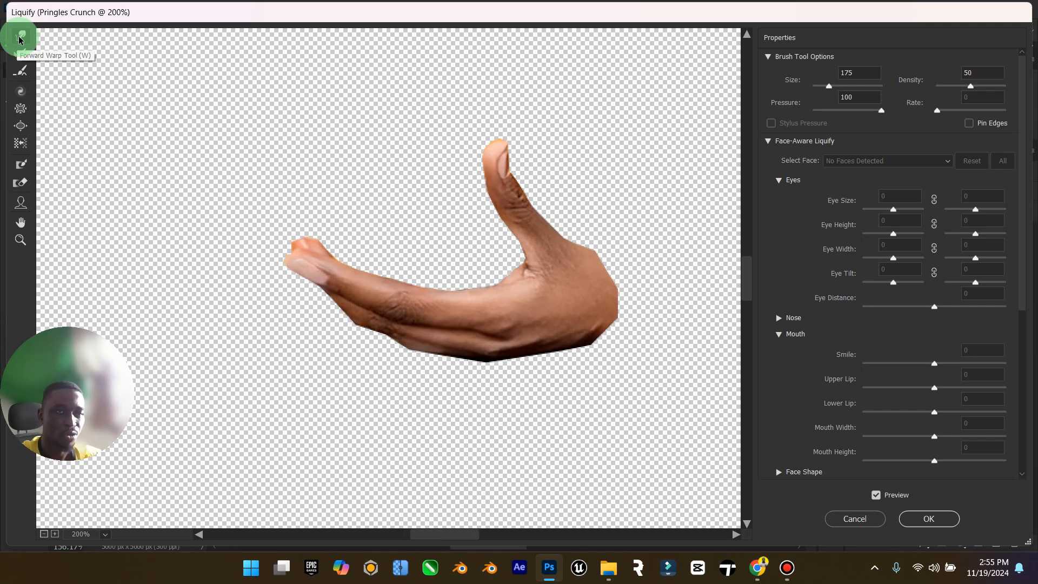
# Set the Forward Warp brush size to 80.
pyautogui.press('[')
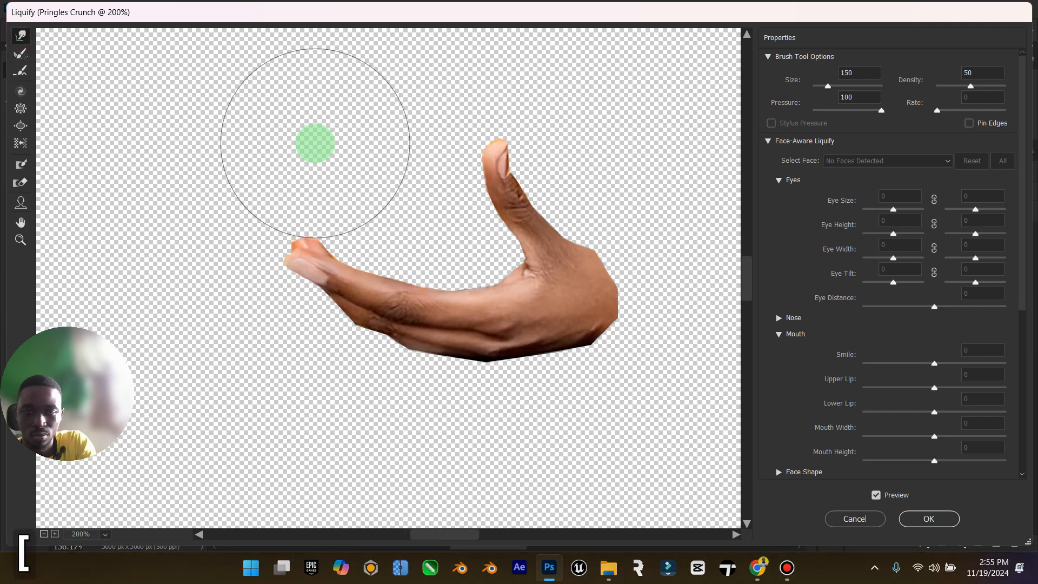
pyautogui.press('[')
pyautogui.press('[')
pyautogui.press('[')
pyautogui.press('[')
pyautogui.press('[')
pyautogui.press('[')
pyautogui.press('[')
pyautogui.press('[')
pyautogui.press('[')
pyautogui.press('[')
pyautogui.press('[')
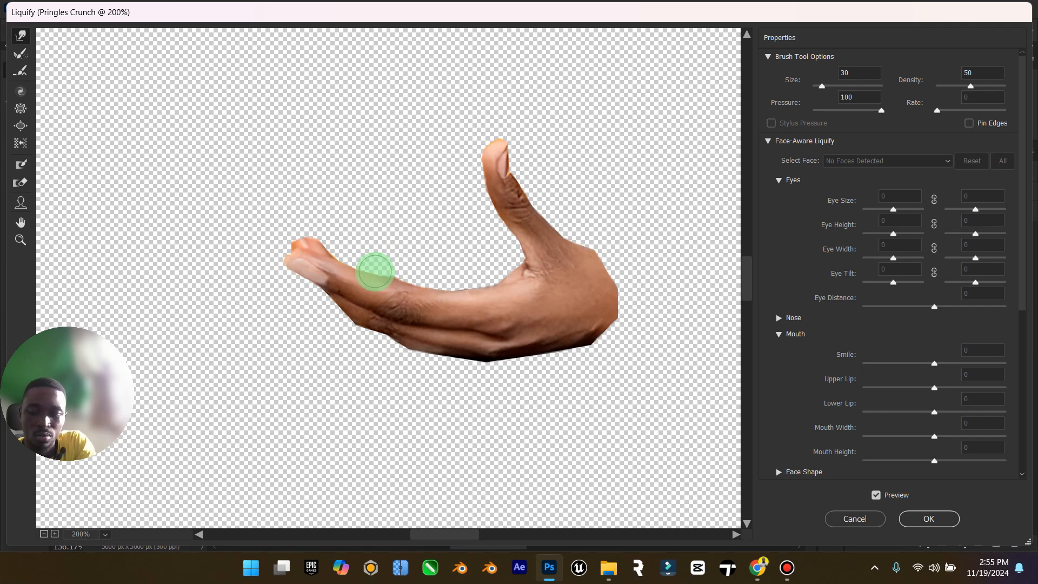
pyautogui.press(']')
pyautogui.press(']')
pyautogui.press(']')
pyautogui.press(']')
pyautogui.press(']')
pyautogui.press(']')
pyautogui.press(']')
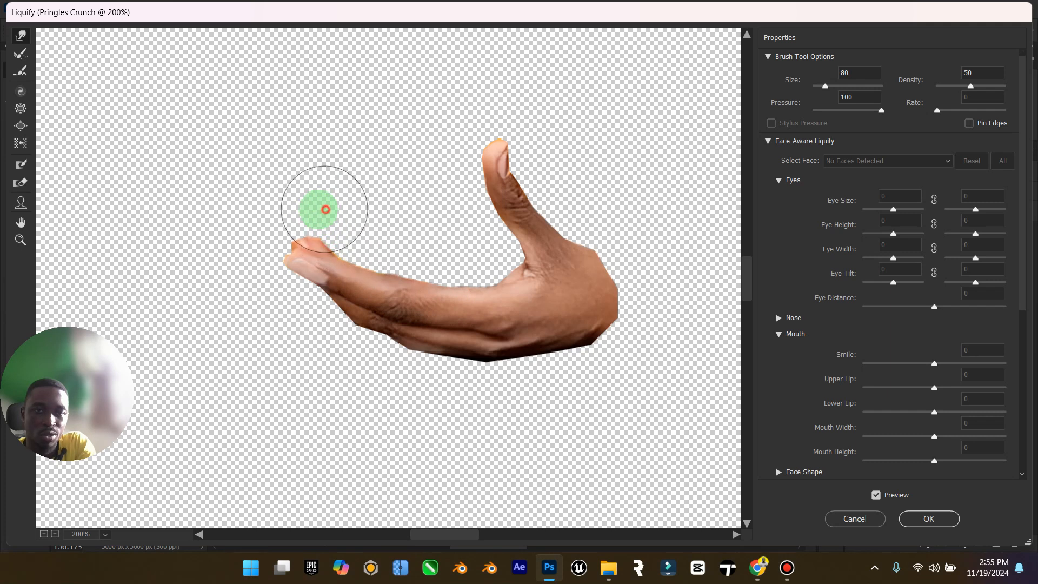
# Warp the finger edges, palm and thumb of the isolated hand to fit around the can, and apply the Liquify filter.
pyautogui.moveTo(328, 206); pyautogui.dragTo(341, 216)
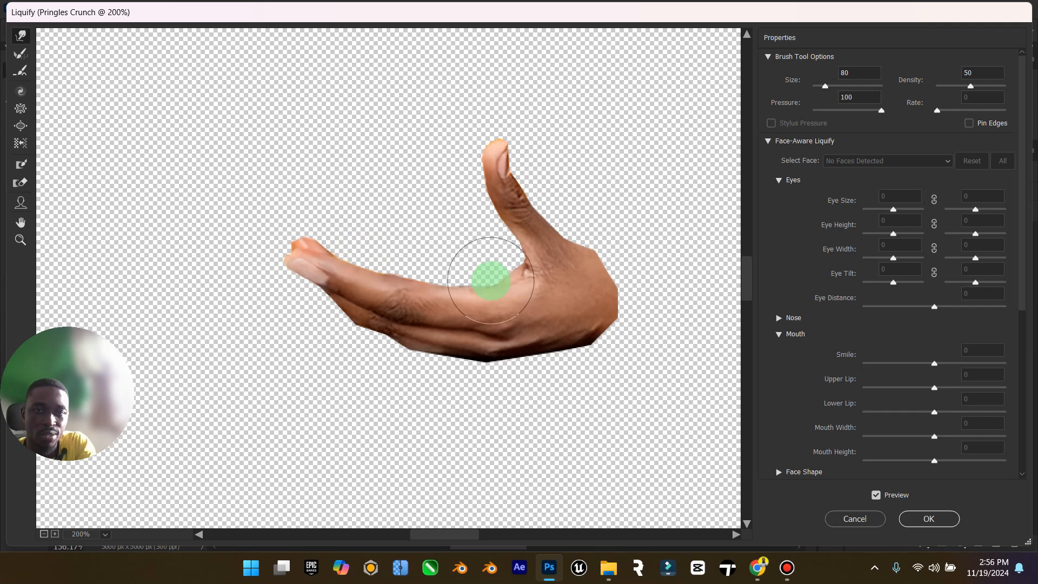
pyautogui.moveTo(498, 269)
pyautogui.mouseDown()
pyautogui.moveTo(487, 213)
pyautogui.moveTo(511, 266)
pyautogui.moveTo(470, 233)
pyautogui.moveTo(503, 275)
pyautogui.mouseUp()
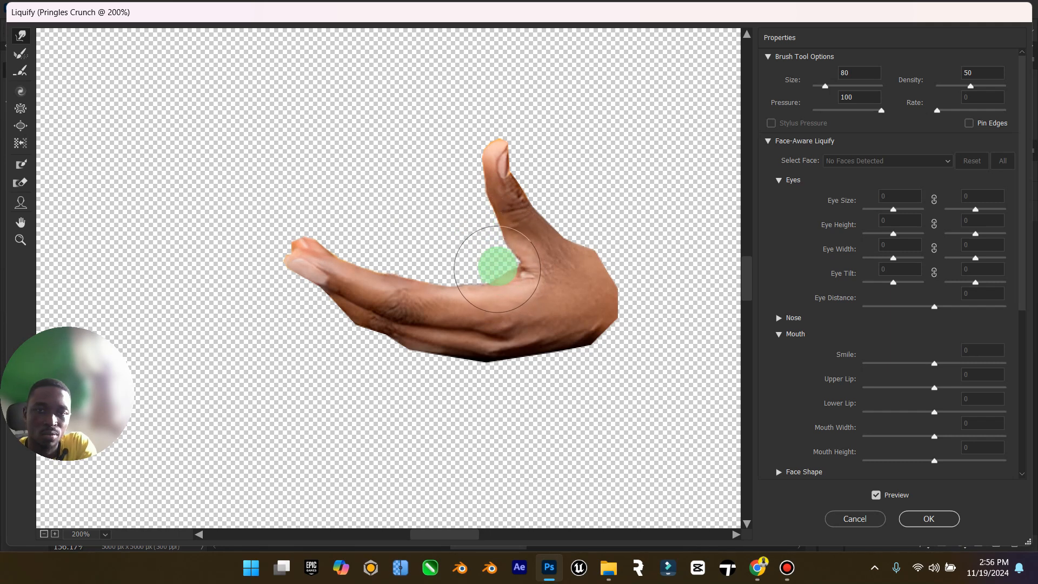
pyautogui.moveTo(476, 227)
pyautogui.mouseDown()
pyautogui.moveTo(467, 168)
pyautogui.moveTo(453, 167)
pyautogui.moveTo(473, 221)
pyautogui.moveTo(458, 197)
pyautogui.moveTo(447, 199)
pyautogui.moveTo(445, 220)
pyautogui.moveTo(460, 217)
pyautogui.moveTo(490, 261)
pyautogui.moveTo(470, 249)
pyautogui.moveTo(485, 262)
pyautogui.moveTo(566, 266)
pyautogui.mouseUp()
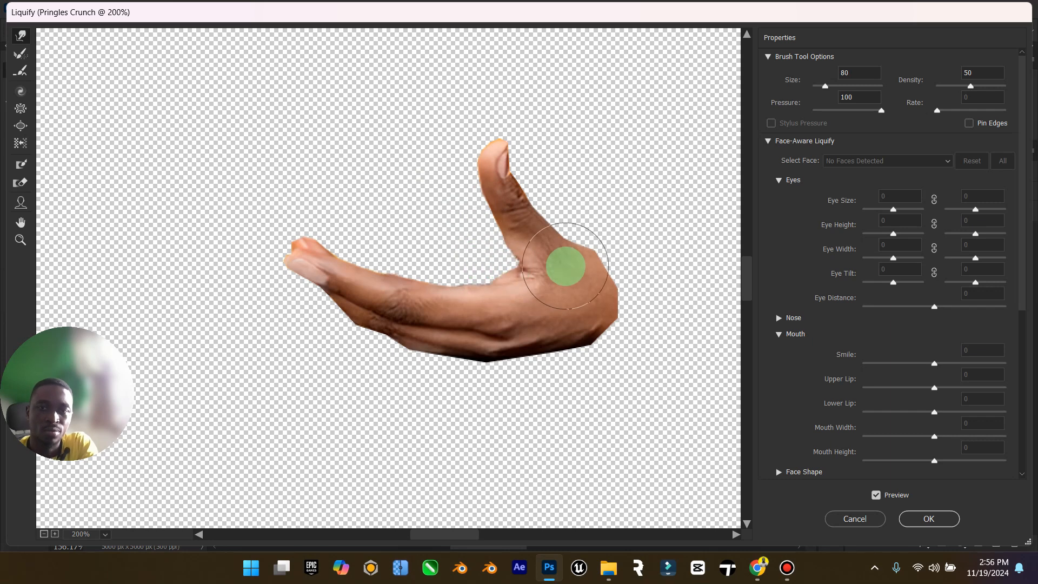
pyautogui.click(929, 519)
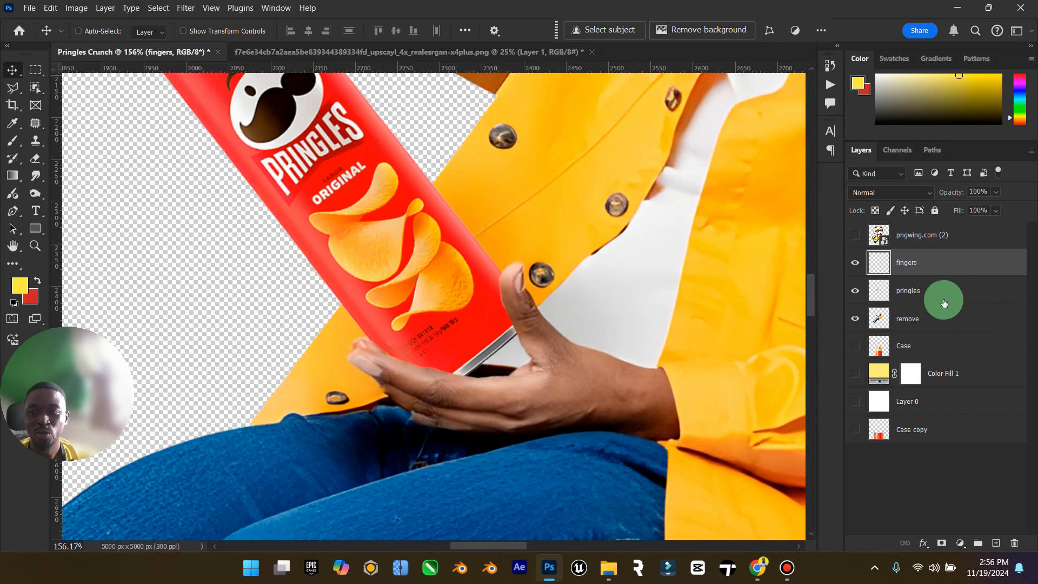
# Add a layer named "shade" above the pringles layer and clip it to the can.
pyautogui.click(929, 296)
pyautogui.click(996, 543)
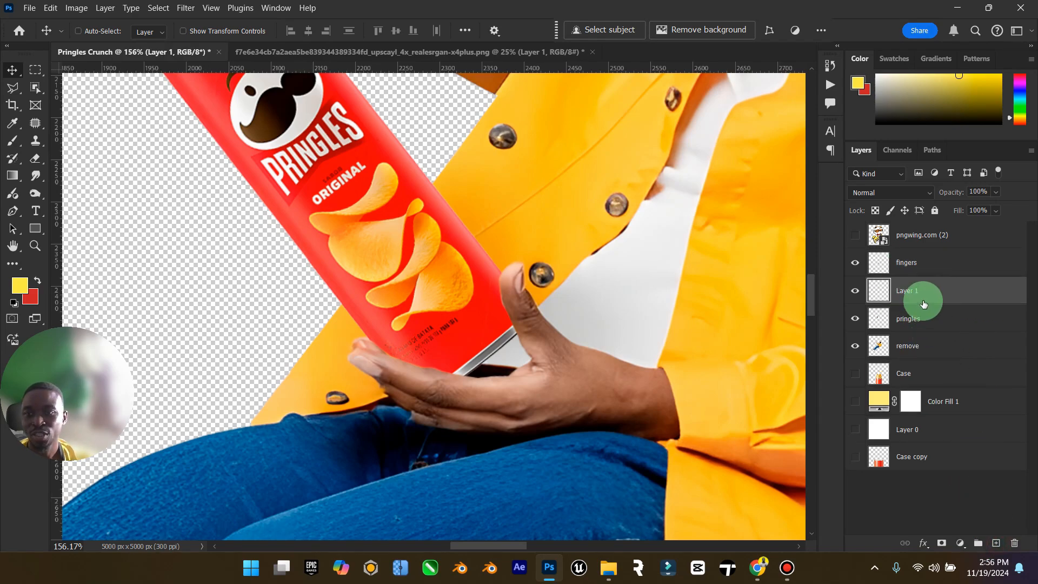
pyautogui.write('s')
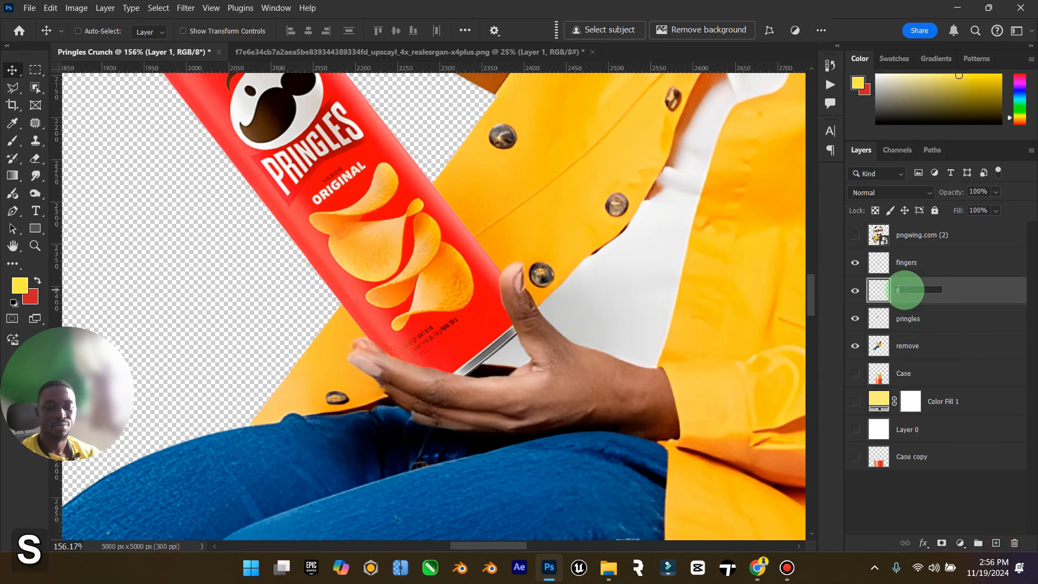
pyautogui.write('hade')
pyautogui.press('Return')
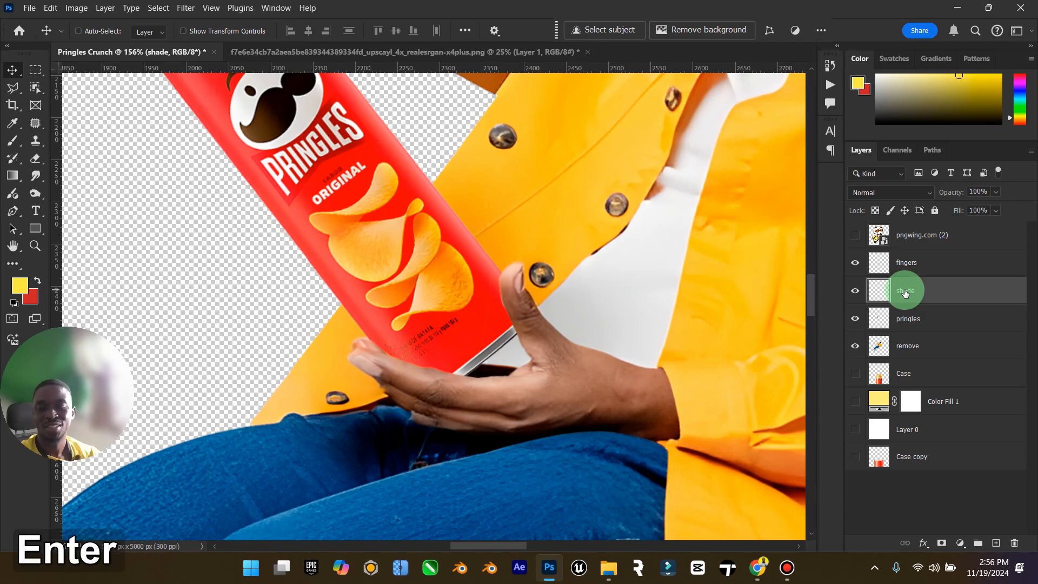
pyautogui.rightClick(907, 292)
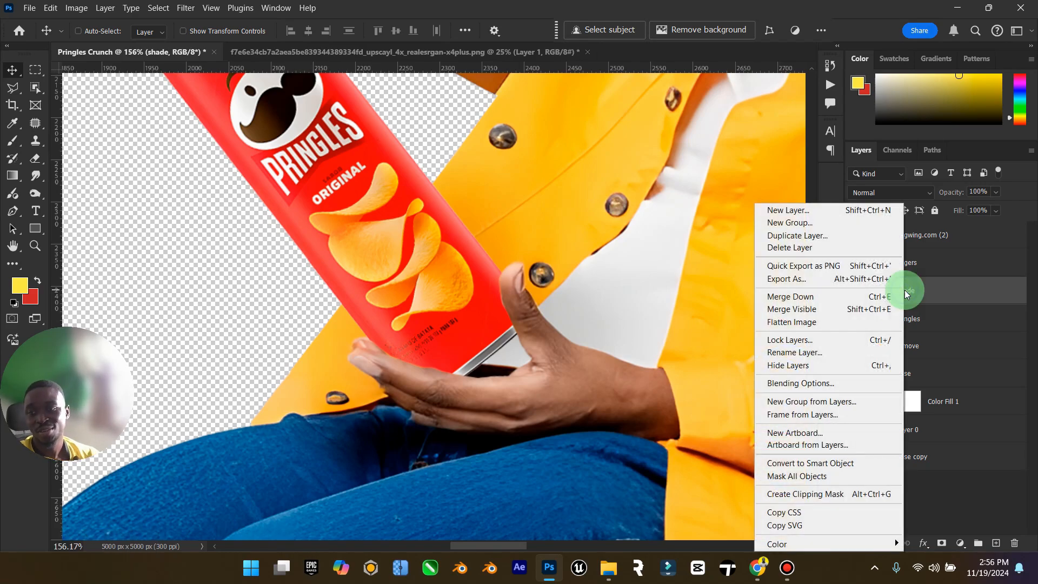
pyautogui.click(847, 493)
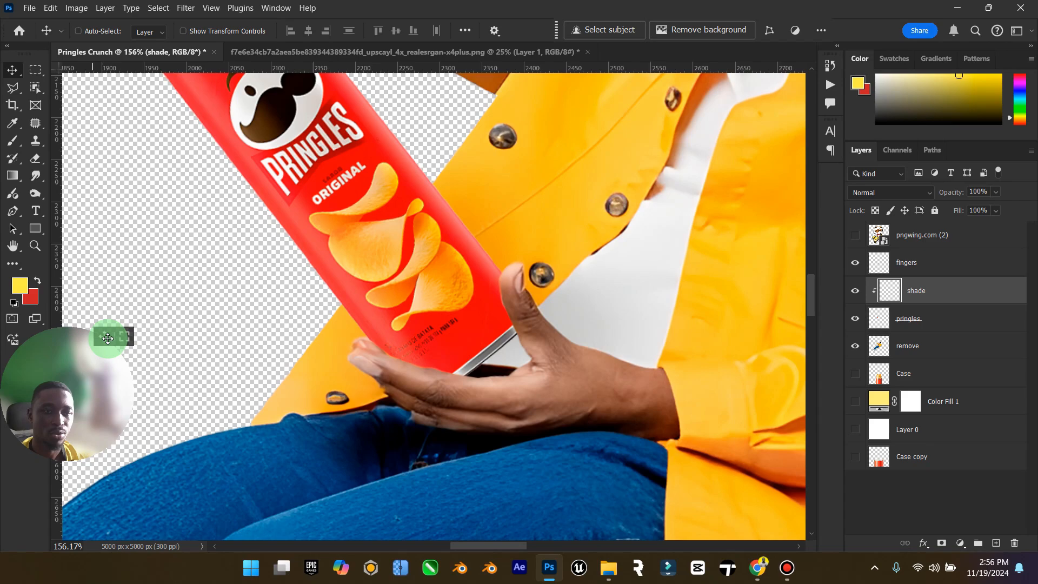
# Set the foreground color to black and prepare the Brush tool with a size of 45.
pyautogui.moveTo(57, 342); pyautogui.dragTo(57, 442)
pyautogui.moveTo(24, 284)
pyautogui.mouseDown()
pyautogui.moveTo(741, 283)
pyautogui.moveTo(51, 283)
pyautogui.moveTo(26, 292)
pyautogui.mouseUp()
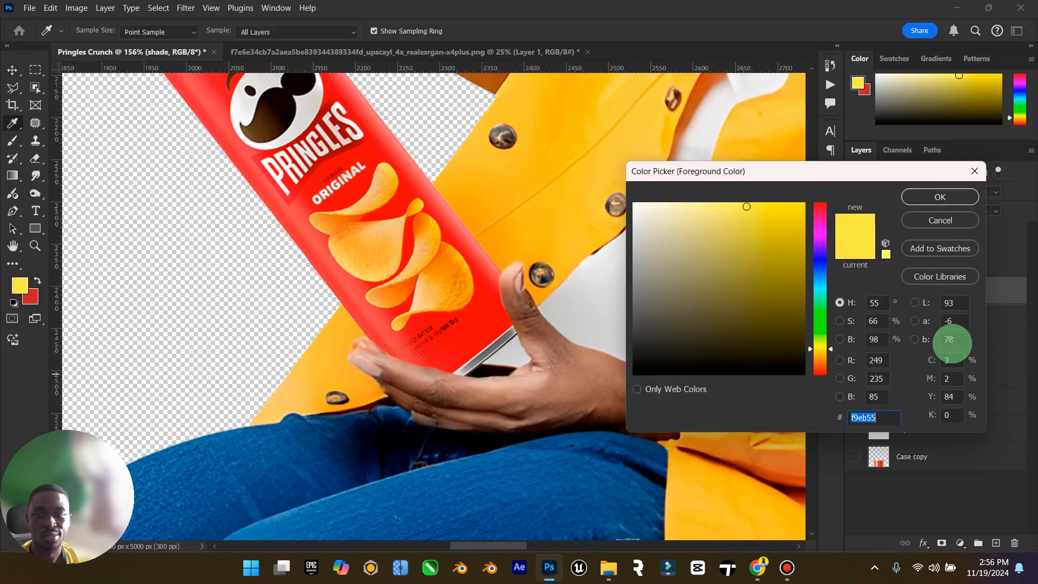
pyautogui.click(795, 370)
pyautogui.click(916, 198)
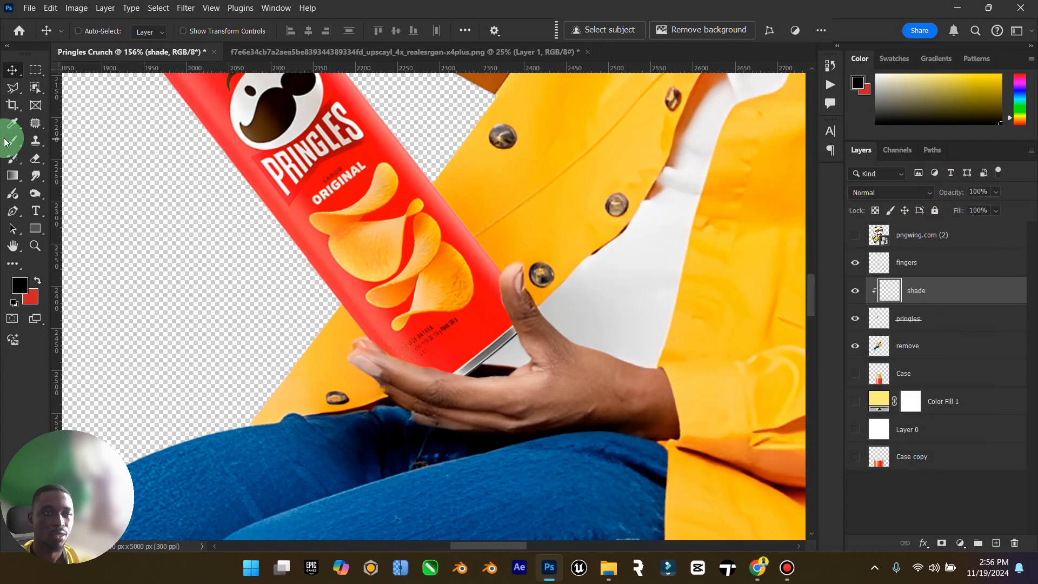
pyautogui.click(13, 140)
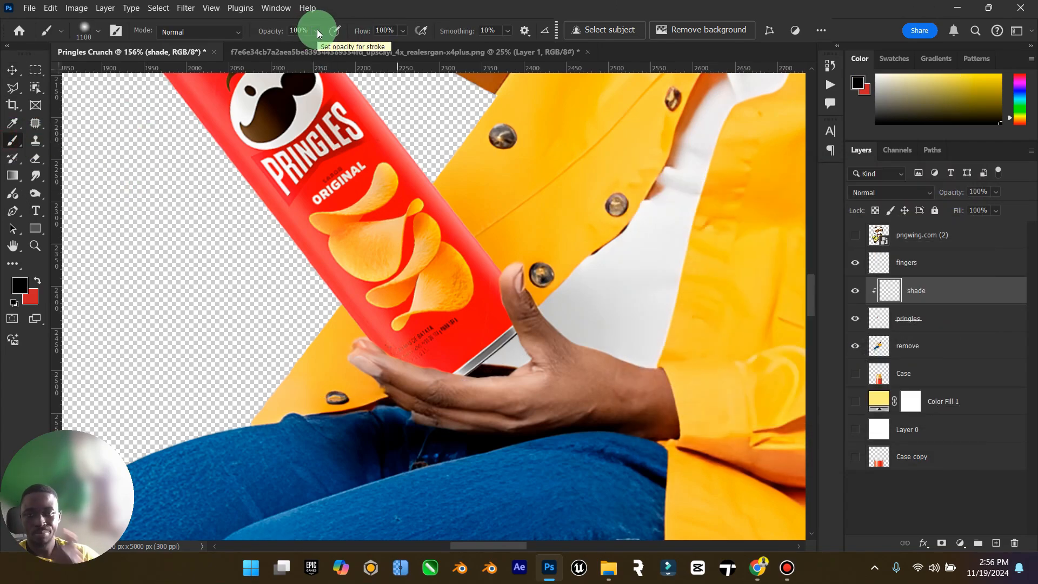
pyautogui.press('[')
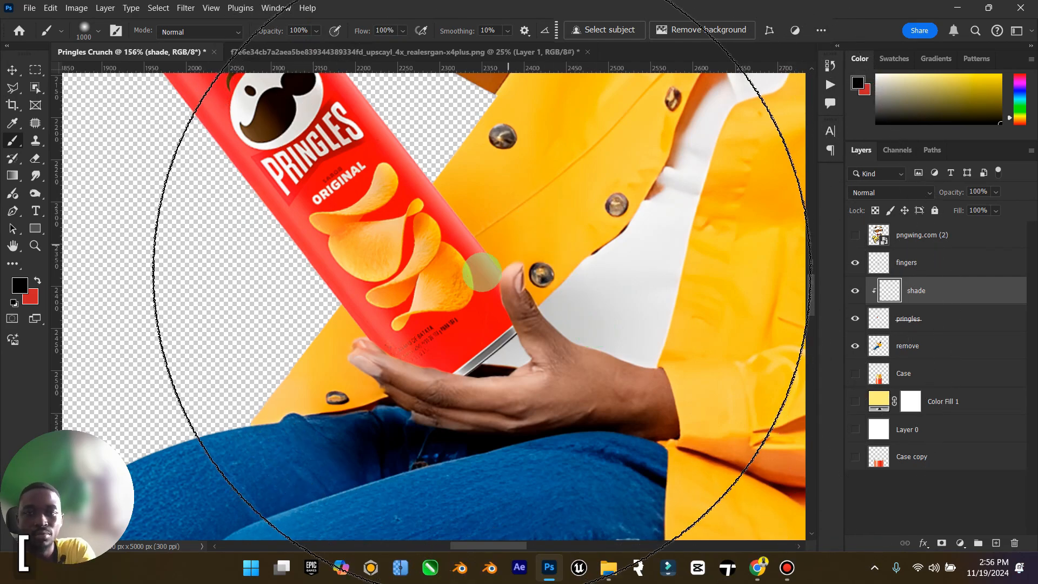
pyautogui.press('[')
pyautogui.press('[')
pyautogui.press('[')
pyautogui.press('[')
pyautogui.press('[')
pyautogui.press('[')
pyautogui.press('[')
pyautogui.press('[')
pyautogui.press('[')
pyautogui.press('[')
pyautogui.press('[')
pyautogui.press('[')
pyautogui.press('[')
pyautogui.press('[')
pyautogui.press('[')
pyautogui.press('[')
pyautogui.press('[')
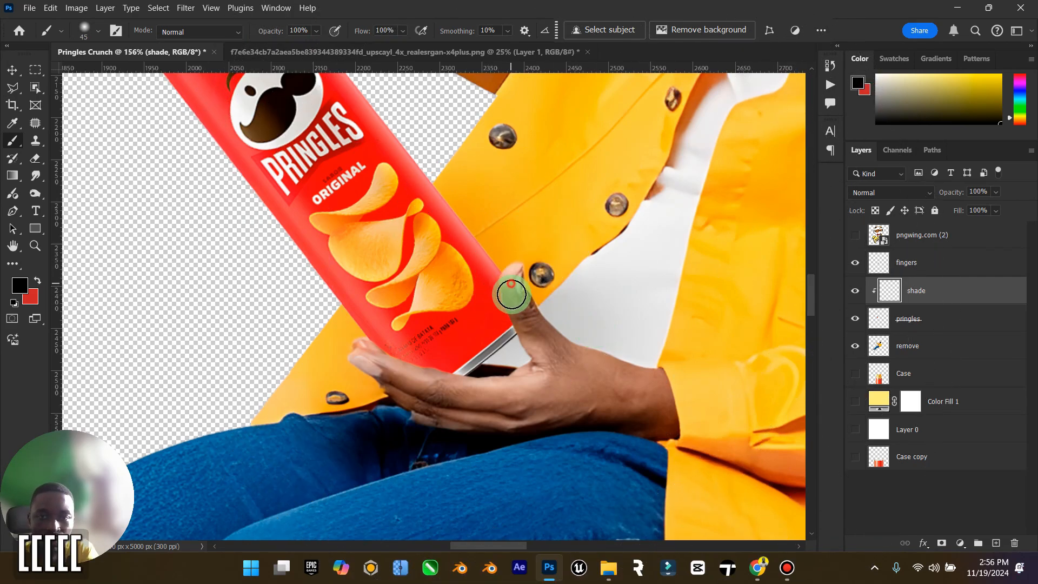
# Paint black shading on the can's lower edge where it meets the thumb and fingers.
pyautogui.press('ctrl')
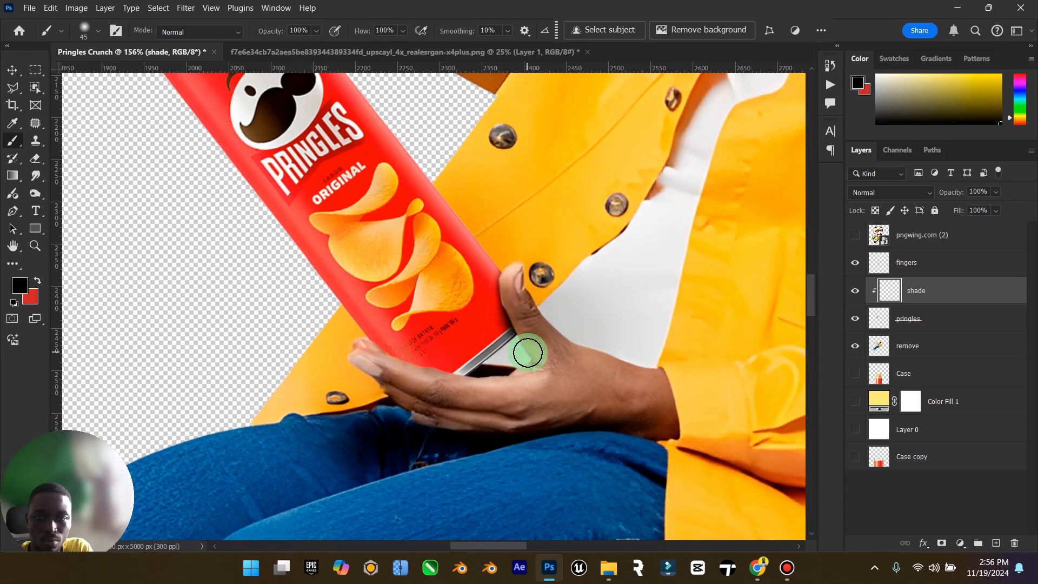
pyautogui.moveTo(528, 352); pyautogui.dragTo(521, 335)
pyautogui.moveTo(495, 375)
pyautogui.mouseDown()
pyautogui.moveTo(468, 393)
pyautogui.moveTo(334, 348)
pyautogui.moveTo(387, 366)
pyautogui.moveTo(375, 356)
pyautogui.moveTo(392, 383)
pyautogui.moveTo(416, 387)
pyautogui.moveTo(402, 375)
pyautogui.moveTo(486, 419)
pyautogui.moveTo(442, 389)
pyautogui.moveTo(542, 393)
pyautogui.moveTo(480, 379)
pyautogui.moveTo(554, 329)
pyautogui.moveTo(524, 358)
pyautogui.moveTo(533, 345)
pyautogui.moveTo(513, 257)
pyautogui.moveTo(506, 267)
pyautogui.moveTo(540, 318)
pyautogui.moveTo(521, 320)
pyautogui.moveTo(508, 378)
pyautogui.moveTo(527, 324)
pyautogui.moveTo(442, 405)
pyautogui.moveTo(506, 378)
pyautogui.moveTo(522, 349)
pyautogui.moveTo(480, 364)
pyautogui.mouseUp()
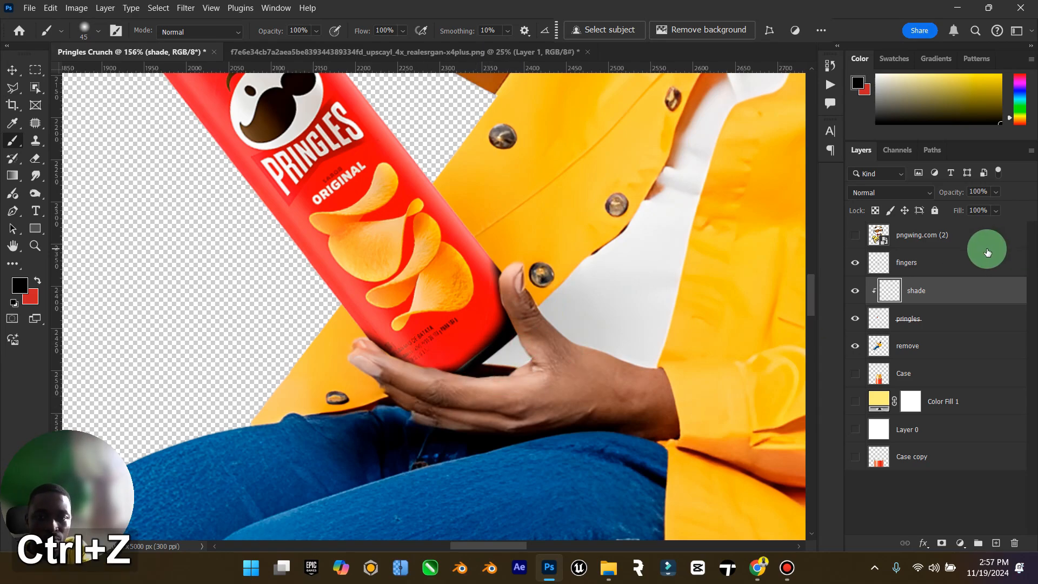
# Set the can's shade layer to Multiply with 84% opacity and 80% fill.
pyautogui.click(939, 194)
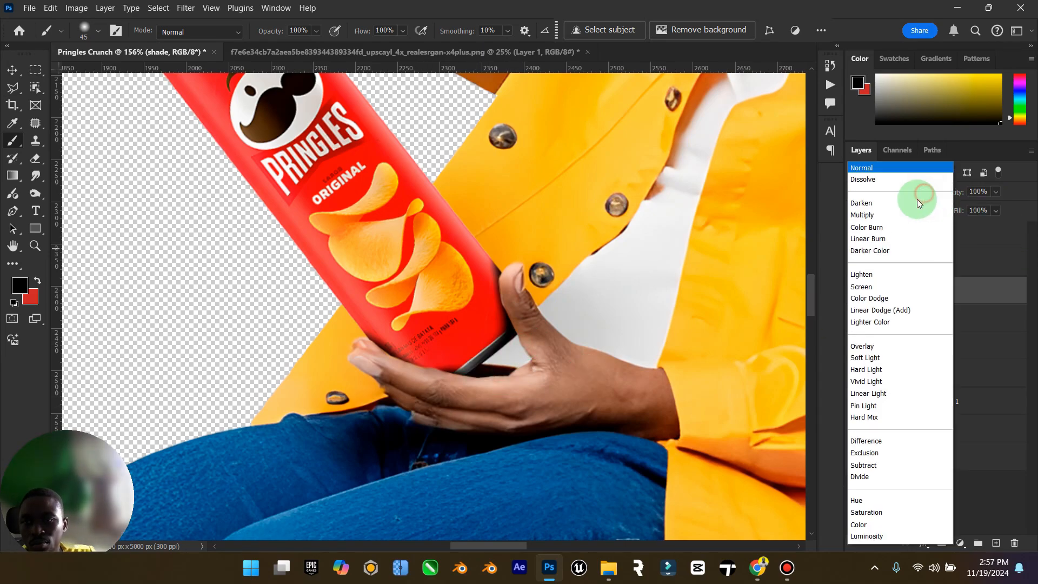
pyautogui.click(886, 213)
pyautogui.moveTo(996, 192); pyautogui.dragTo(1001, 206)
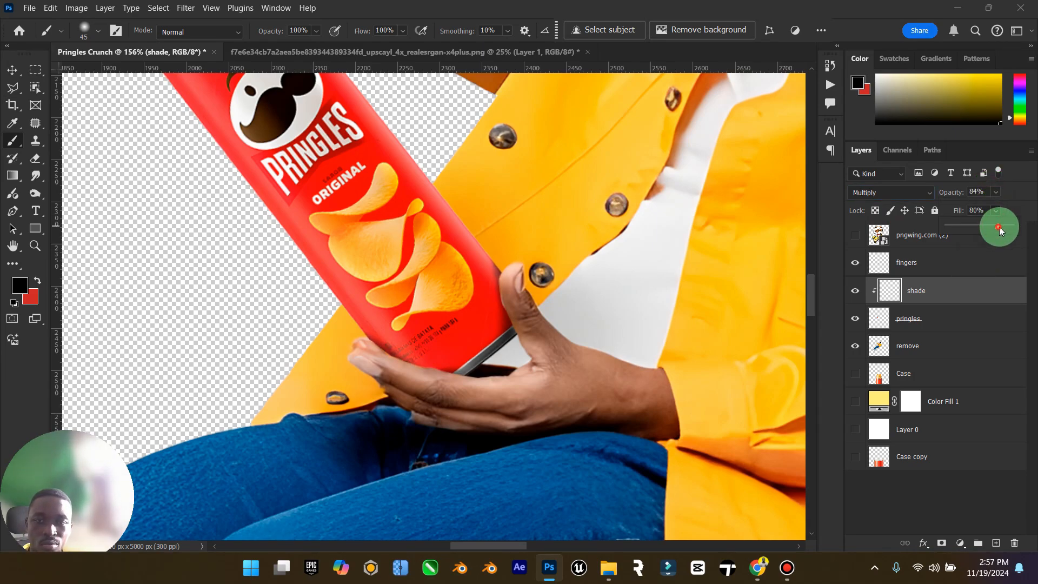
# Add a layer named "shade" above the fingers layer and clip it to the fingers.
pyautogui.click(931, 265)
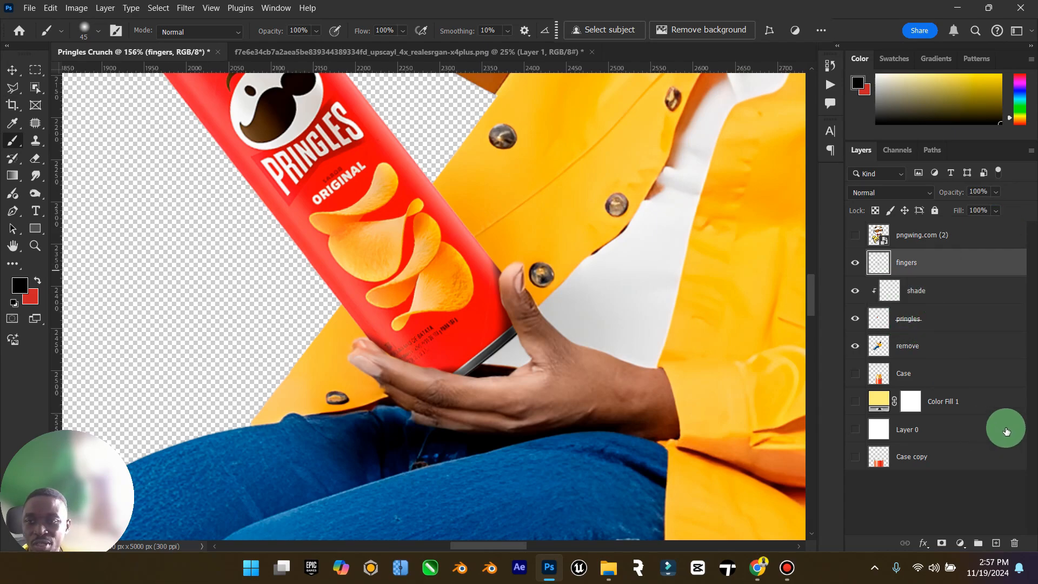
pyautogui.click(997, 543)
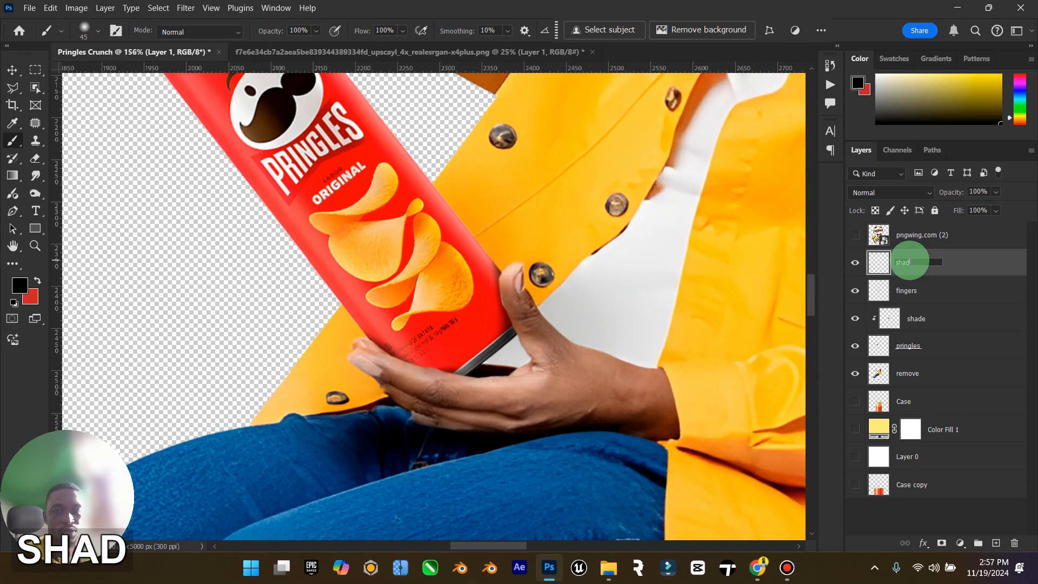
pyautogui.click(913, 263)
pyautogui.write('shade')
pyautogui.press('Return')
pyautogui.rightClick(910, 263)
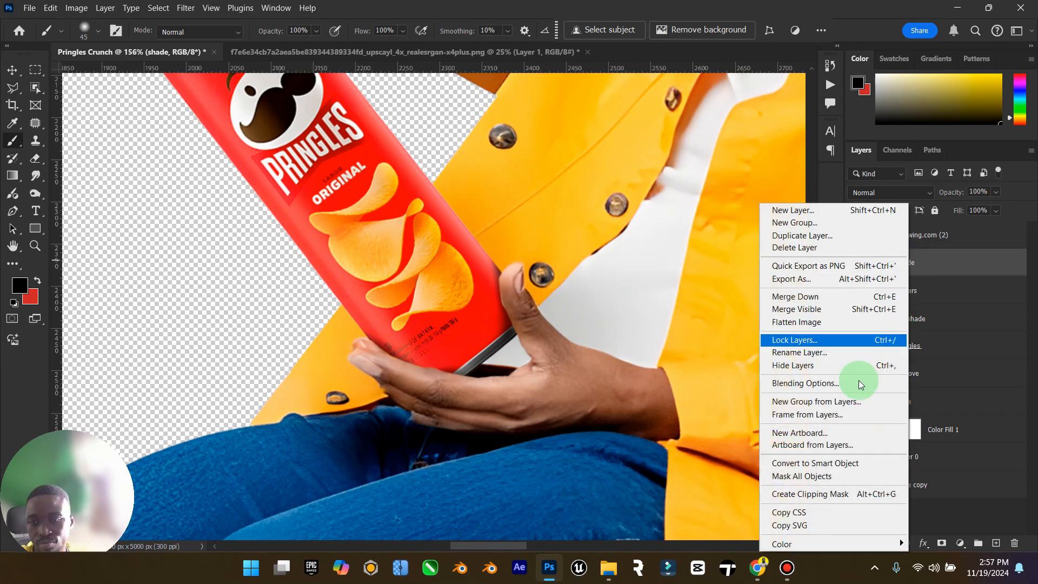
pyautogui.click(844, 494)
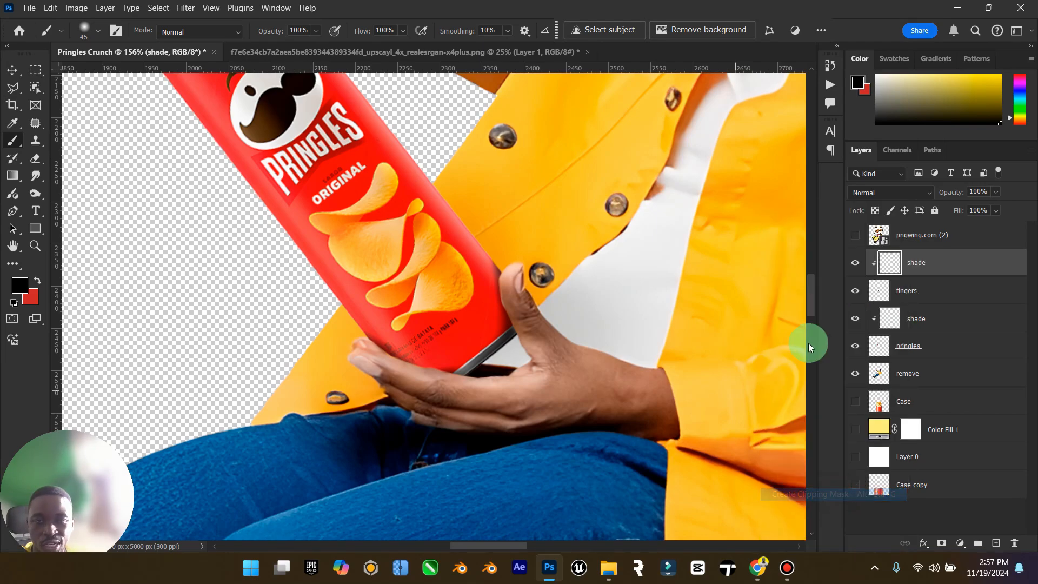
# Paint black shading on the fingers along the can's edge and set that layer to Multiply with 70% opacity and 86% fill.
pyautogui.moveTo(383, 331); pyautogui.dragTo(385, 328)
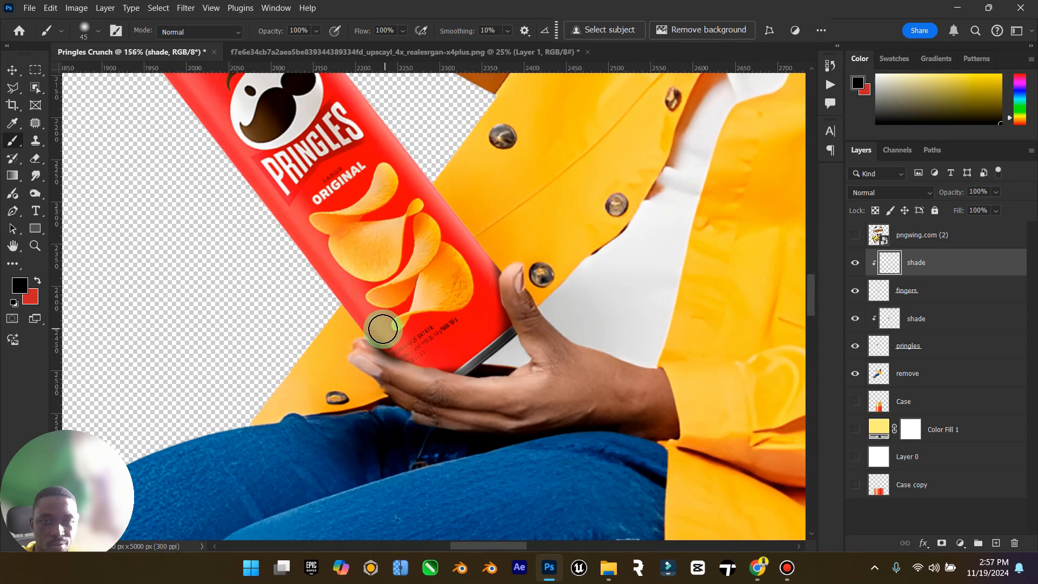
pyautogui.moveTo(470, 358)
pyautogui.mouseDown()
pyautogui.moveTo(498, 332)
pyautogui.moveTo(482, 264)
pyautogui.moveTo(476, 303)
pyautogui.moveTo(487, 278)
pyautogui.moveTo(501, 338)
pyautogui.mouseUp()
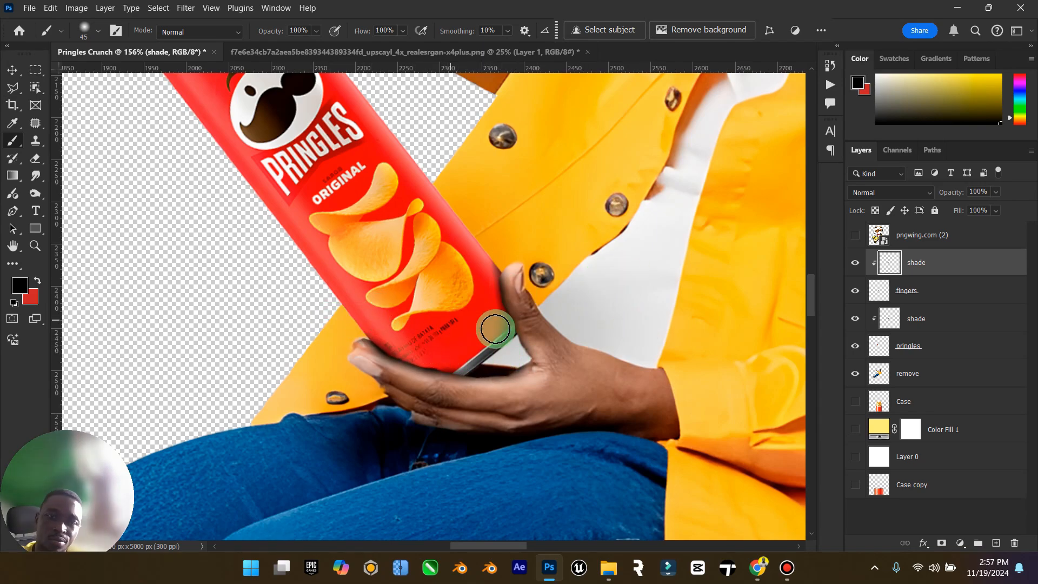
pyautogui.click(919, 195)
pyautogui.click(889, 203)
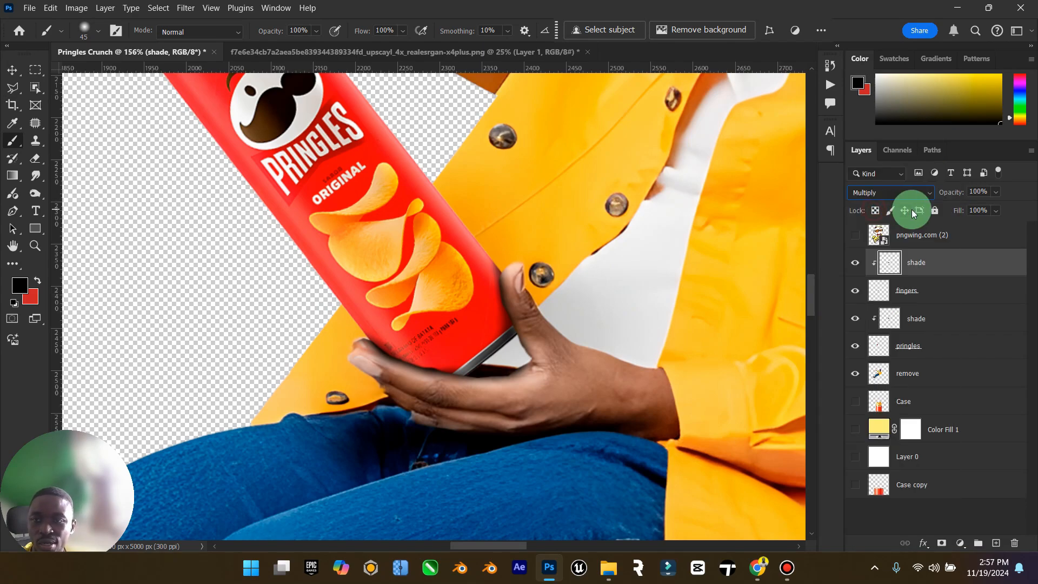
pyautogui.click(914, 193)
pyautogui.click(878, 215)
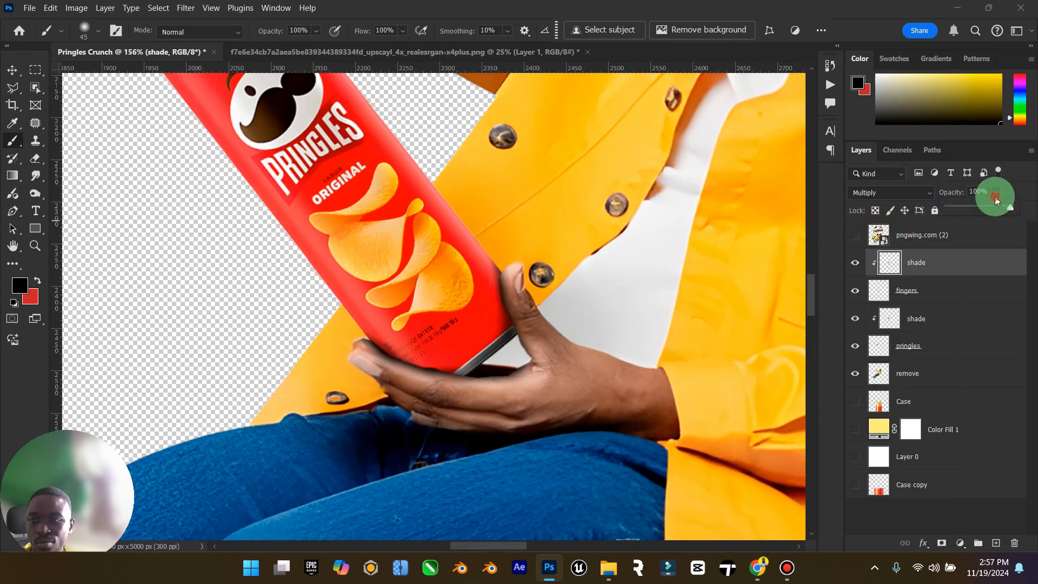
pyautogui.moveTo(994, 206); pyautogui.dragTo(988, 208)
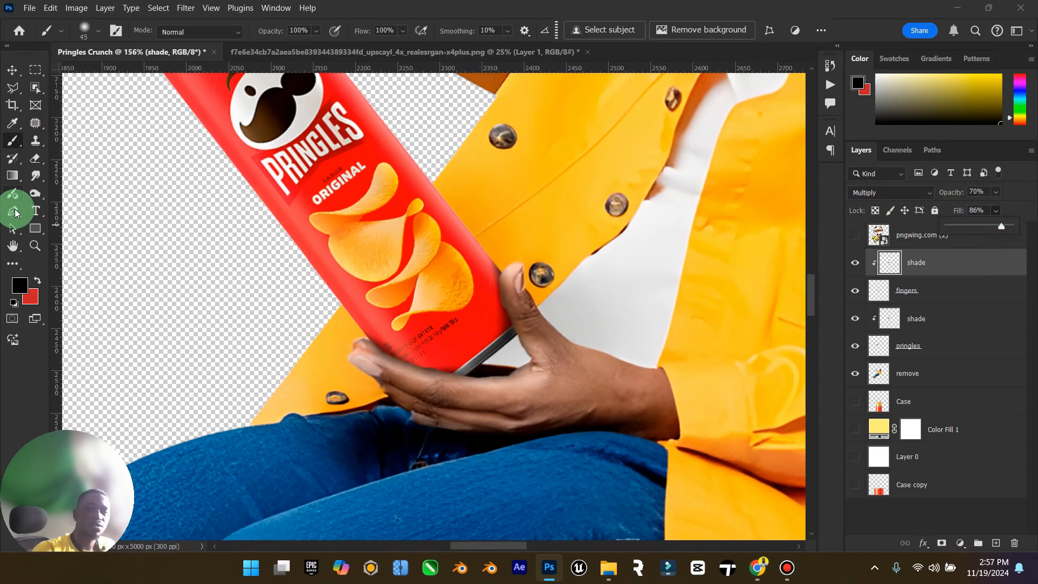
# Lower the fill of the fingers' shade layer to about 60% and the can's shade layer to 62%.
pyautogui.doubleClick(11, 247)
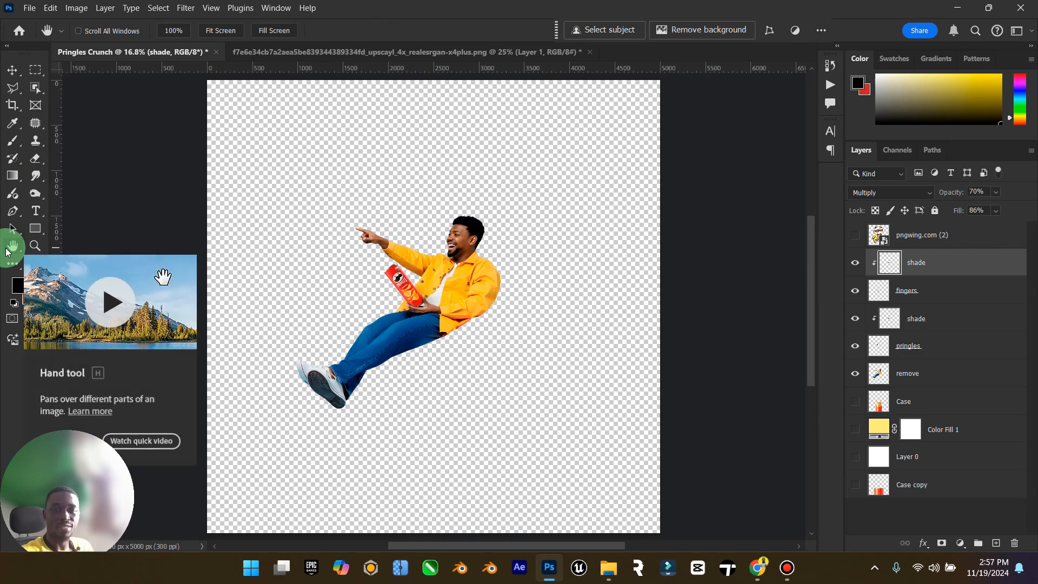
pyautogui.click(35, 246)
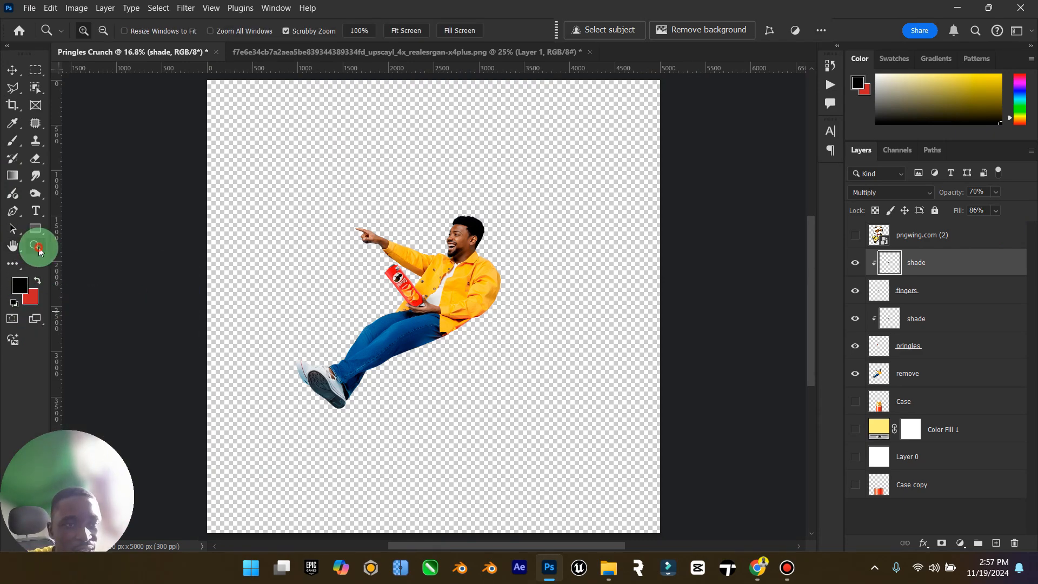
pyautogui.moveTo(398, 305); pyautogui.dragTo(311, 122)
pyautogui.press('v')
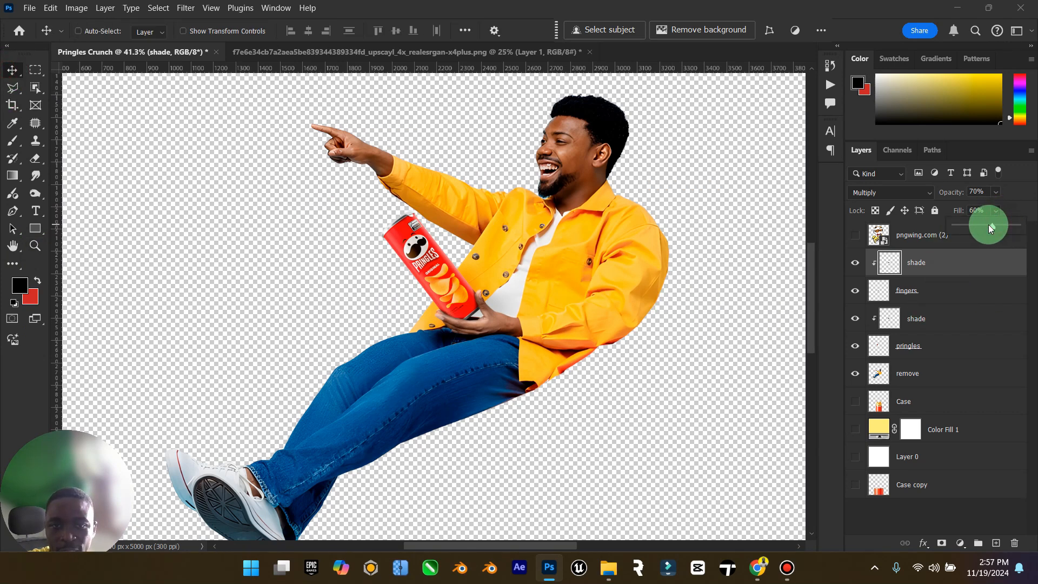
pyautogui.click(931, 320)
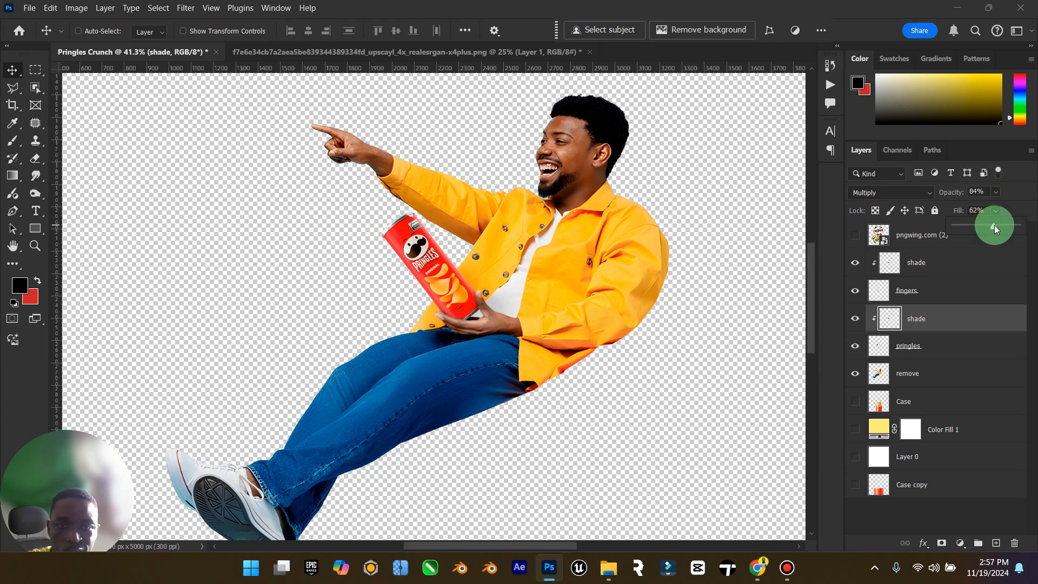
# Show the Case layer beneath the seated man in the full composition, and select the remove layer.
pyautogui.doubleClick(18, 251)
pyautogui.click(36, 246)
pyautogui.moveTo(204, 241); pyautogui.dragTo(208, 246)
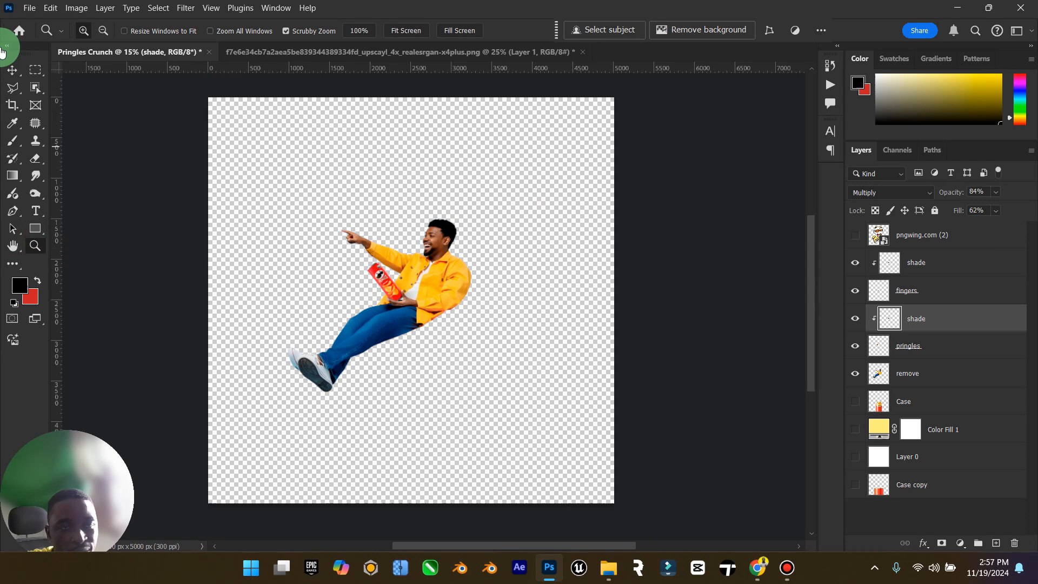
pyautogui.click(13, 69)
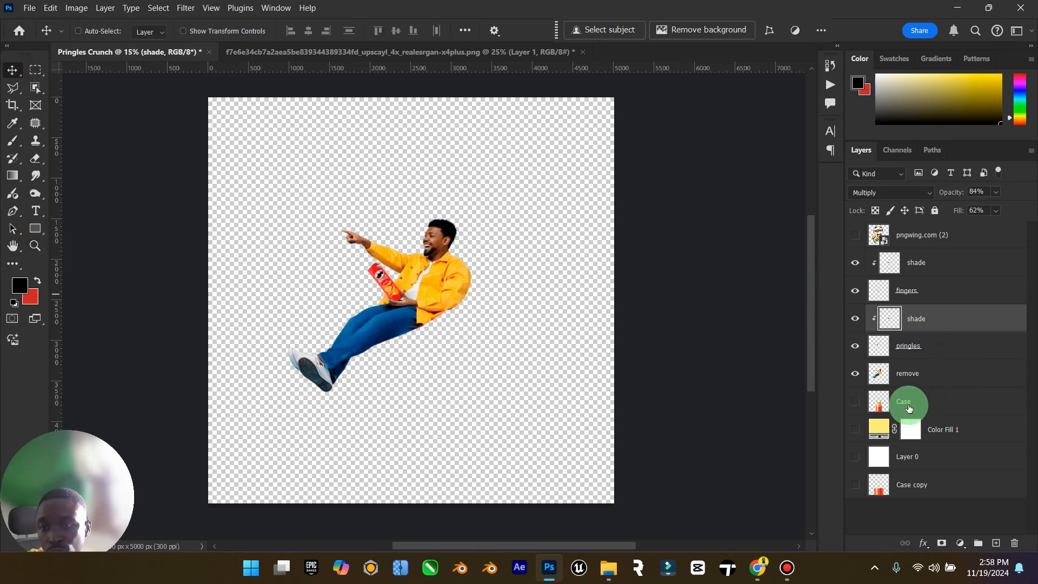
pyautogui.click(855, 402)
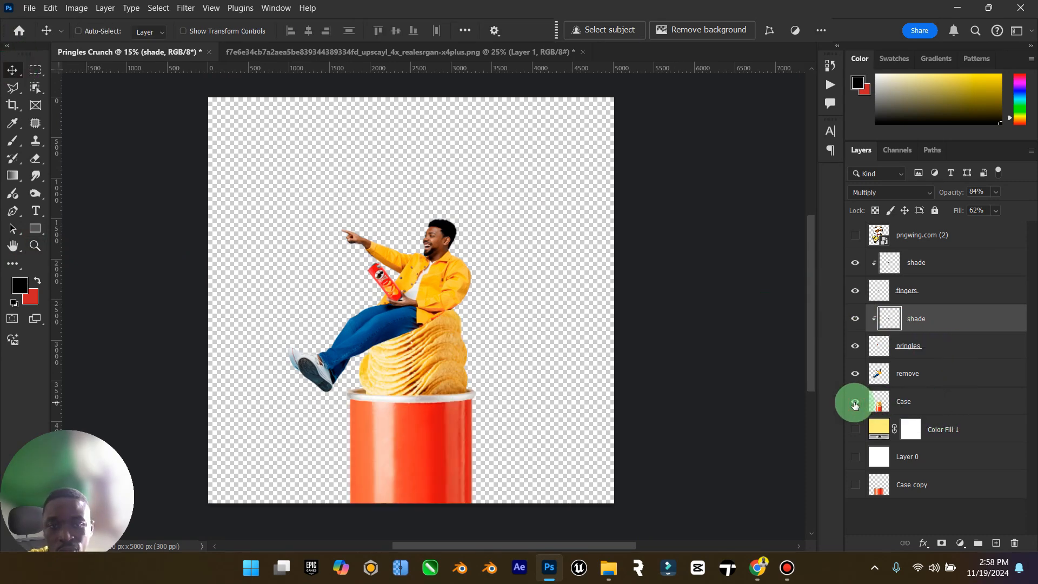
pyautogui.click(914, 373)
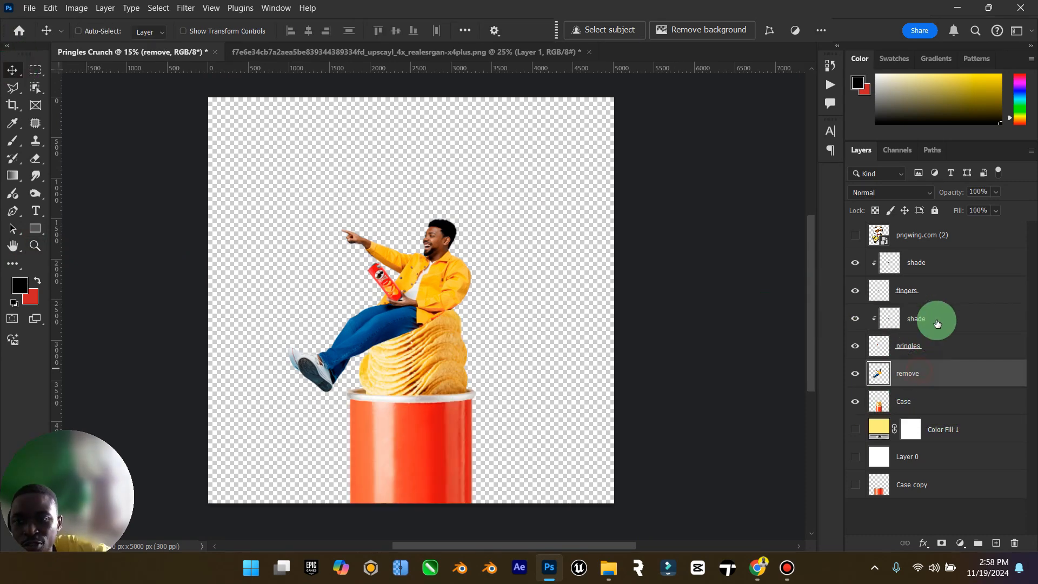
# Group the layers from remove up to the topmost shade layer and name the group "man".
pyautogui.keyDown('shift'); pyautogui.click(936, 270); pyautogui.keyUp('shift')
pyautogui.hotkey('ctrl', 'g')
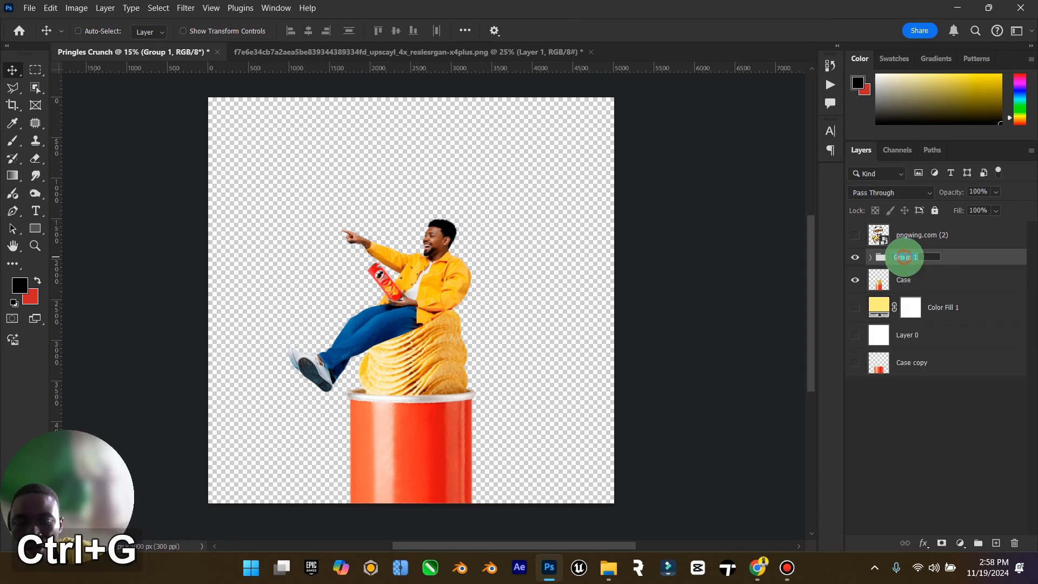
pyautogui.click(905, 260)
pyautogui.press('Return')
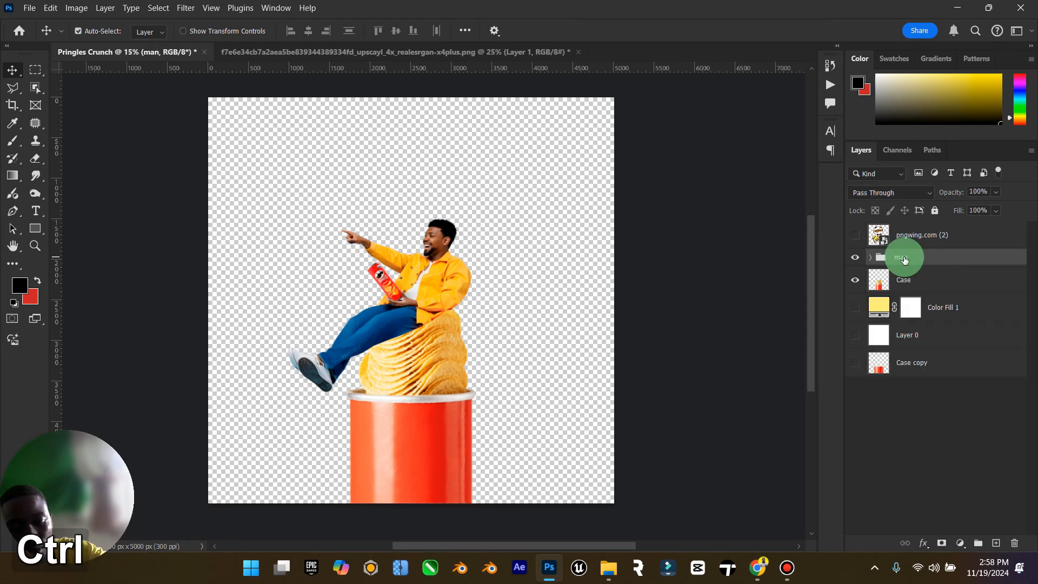
# Duplicate the man group and merge the copy into a single layer, keeping the original group hidden.
pyautogui.hotkey('ctrl', 'j')
pyautogui.rightClick(926, 258)
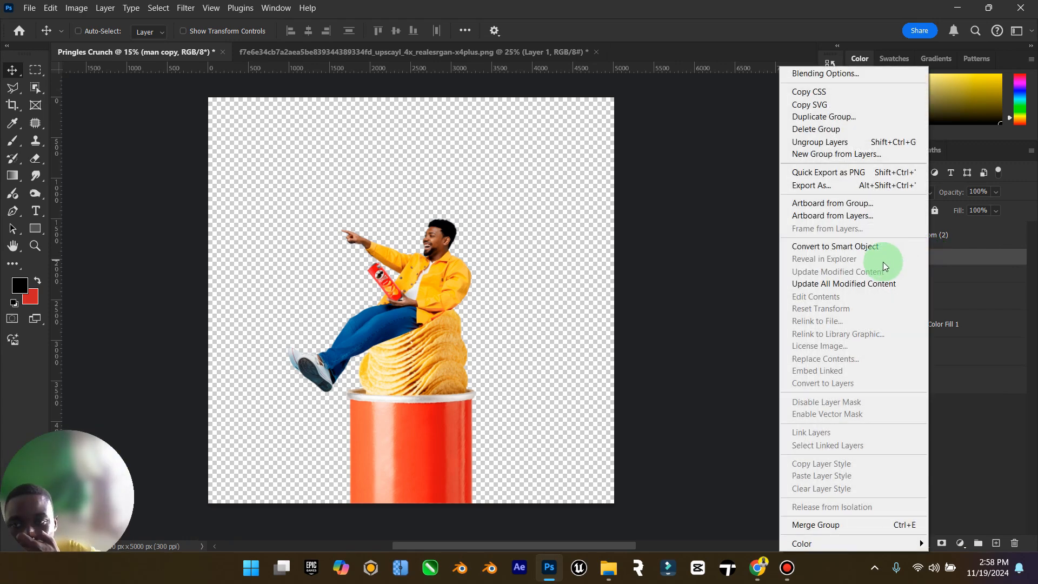
pyautogui.click(832, 519)
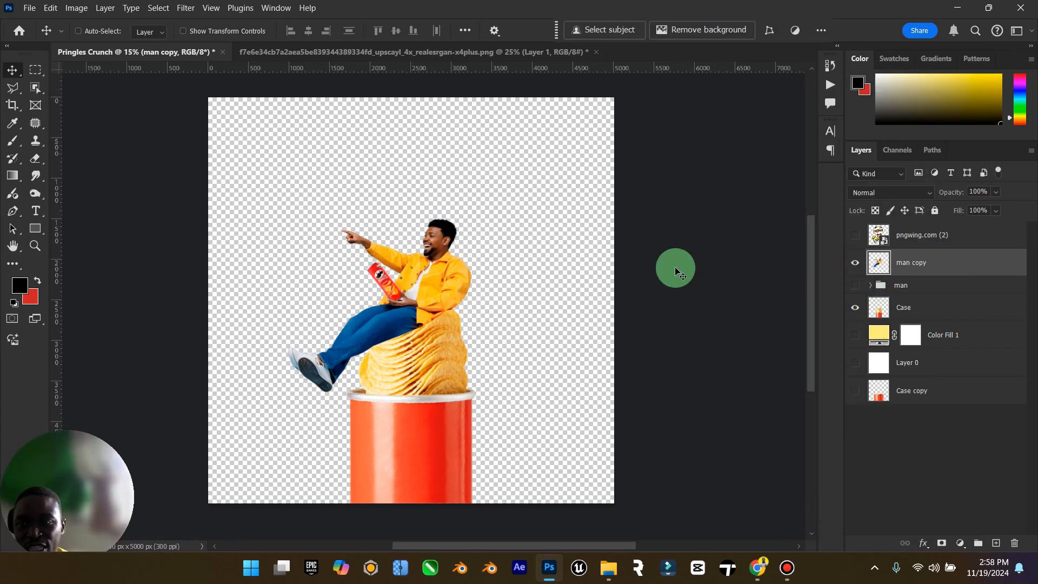
pyautogui.moveTo(424, 279); pyautogui.dragTo(470, 241)
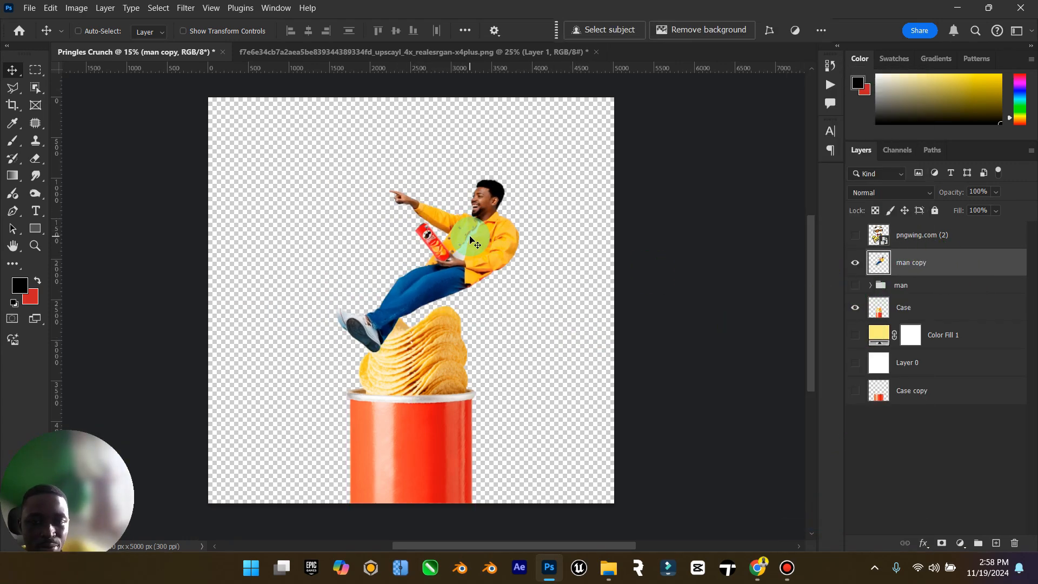
pyautogui.hotkey('ctrl', 'z')
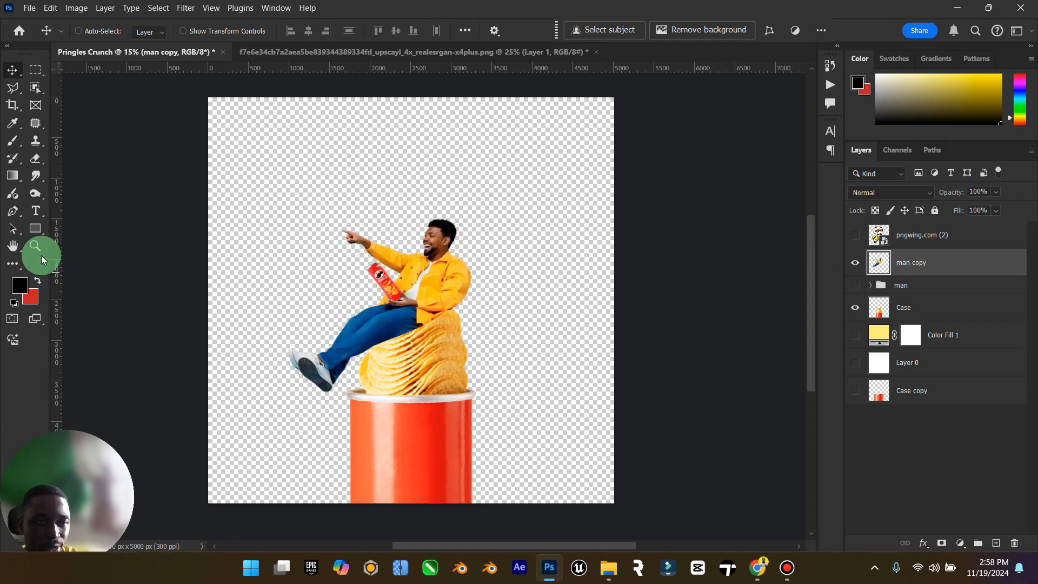
# Move the hidden man group to the very bottom of the layer stack.
pyautogui.click(35, 246)
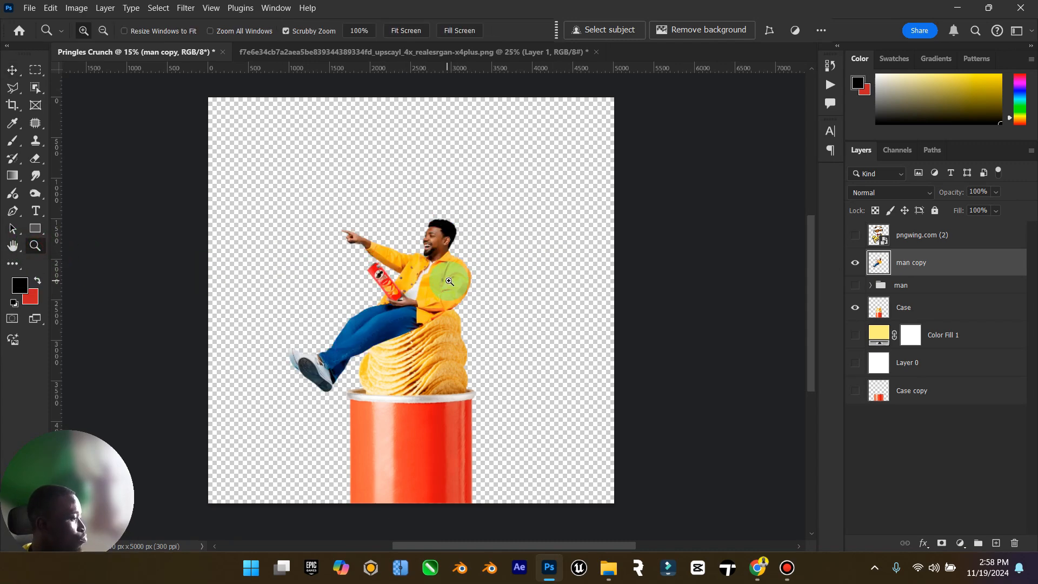
pyautogui.moveTo(487, 282); pyautogui.dragTo(486, 317)
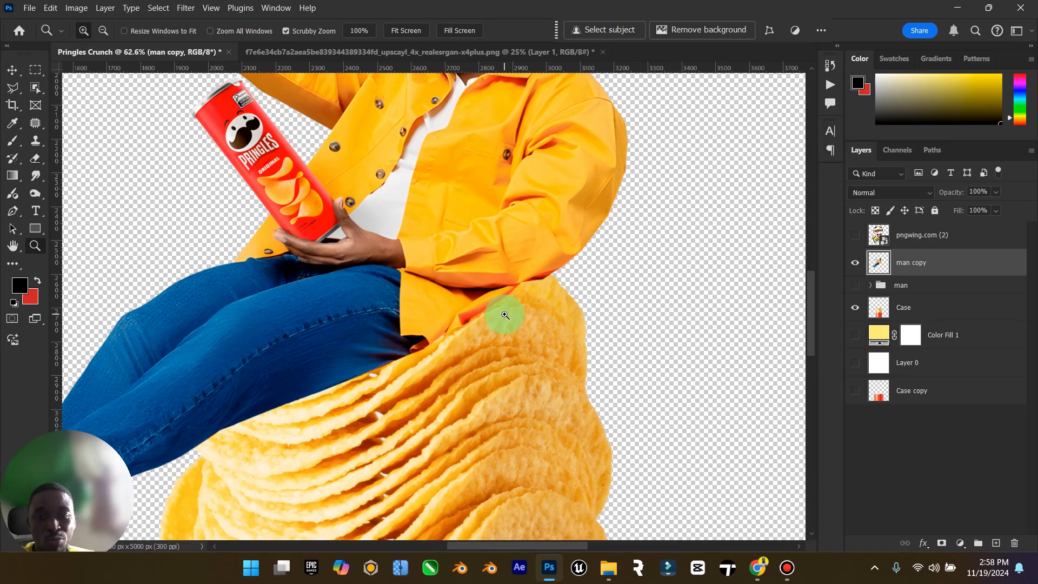
pyautogui.click(906, 304)
pyautogui.click(913, 285)
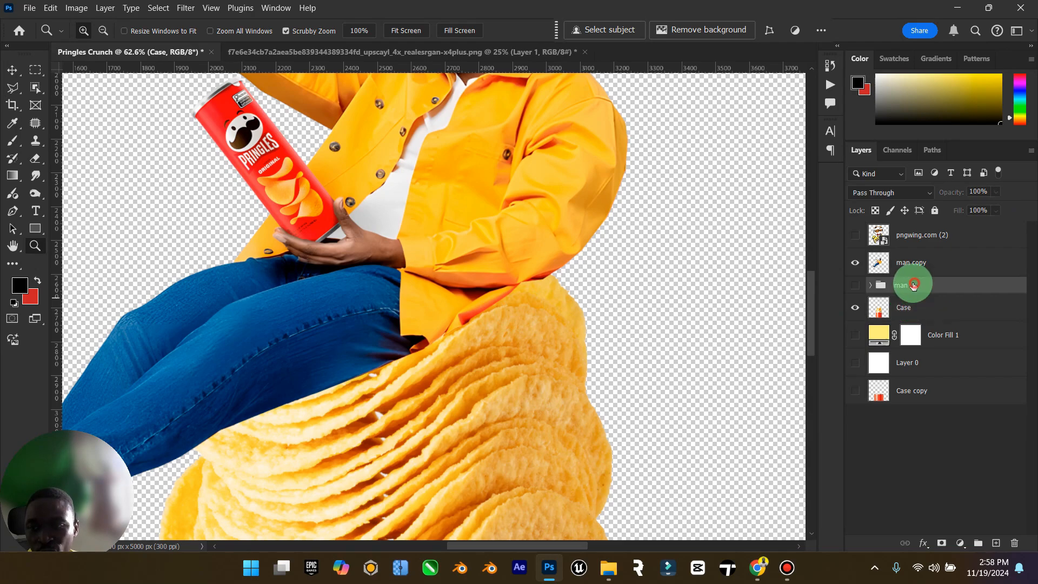
pyautogui.moveTo(914, 285); pyautogui.dragTo(912, 403)
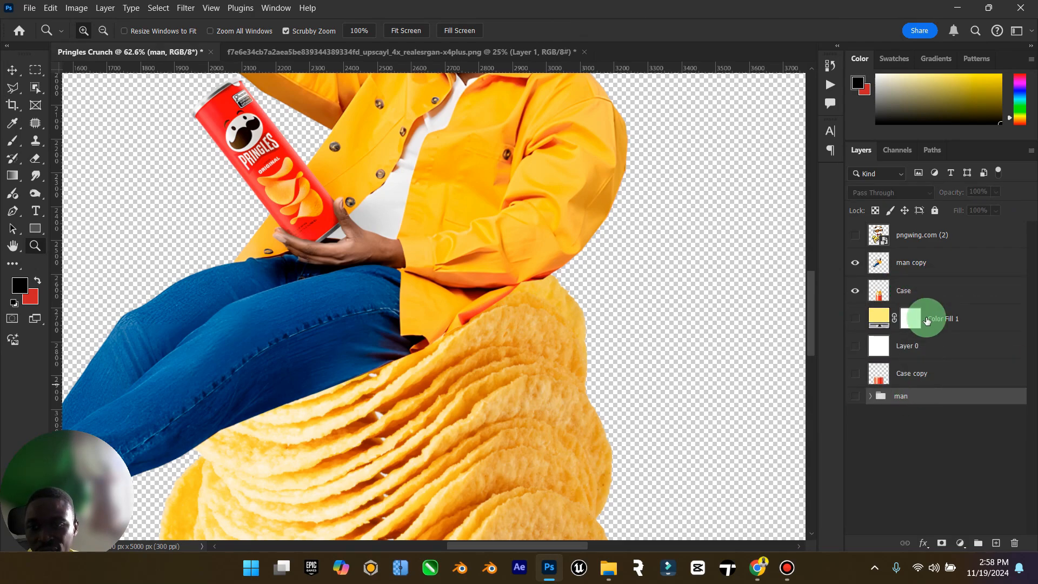
pyautogui.click(854, 322)
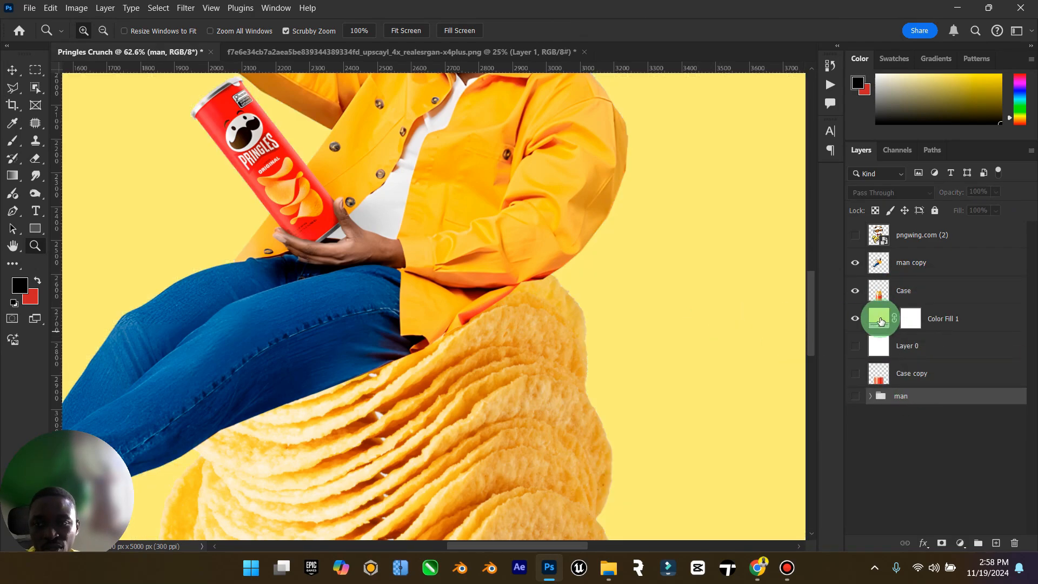
pyautogui.click(855, 319)
# Hide the man copy layer and outline the raised right-hand side of the chip stack on the Case layer with the Polygonal Lasso.
pyautogui.click(895, 289)
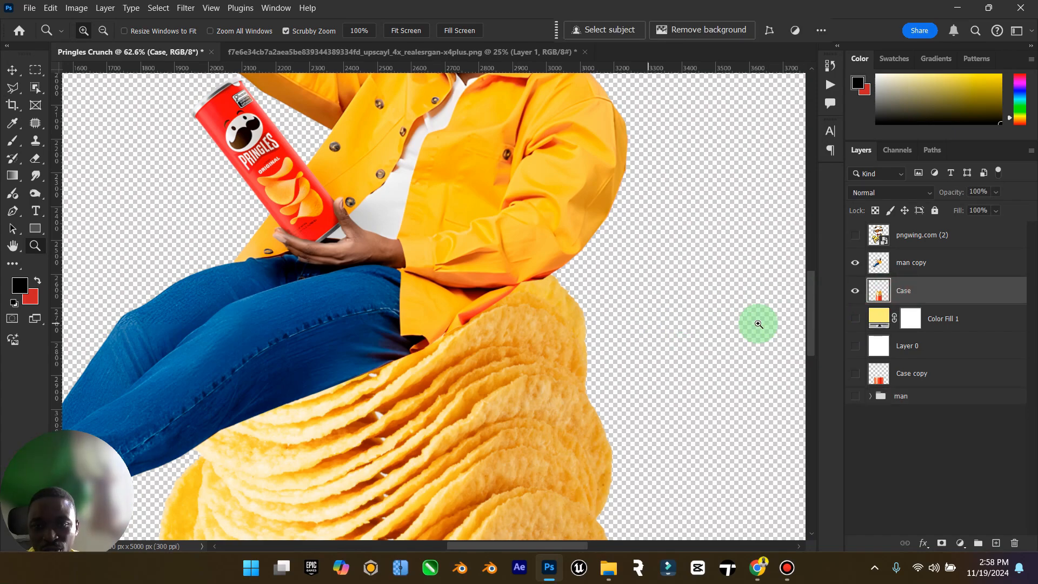
pyautogui.click(854, 263)
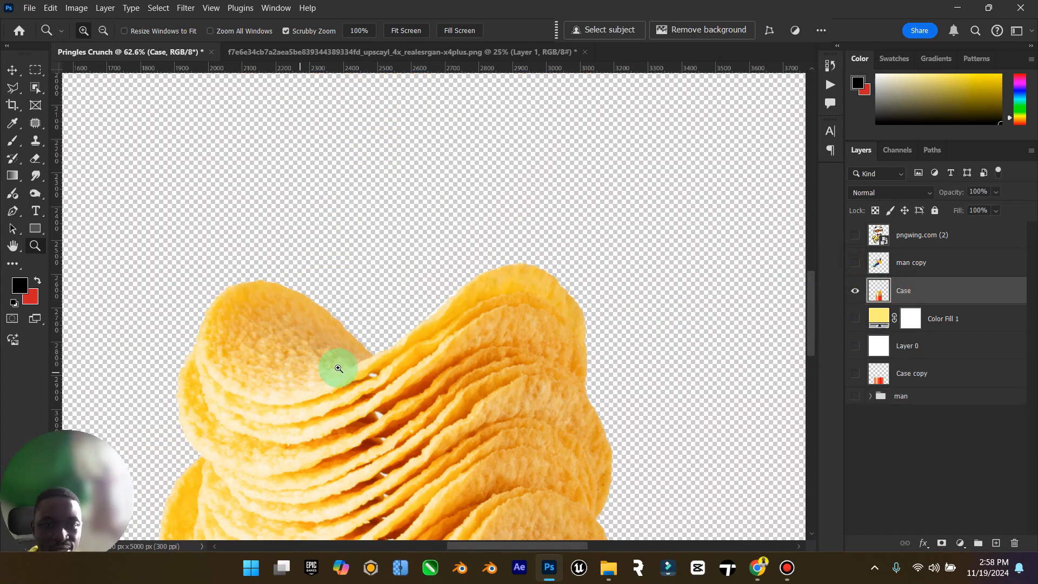
pyautogui.click(14, 89)
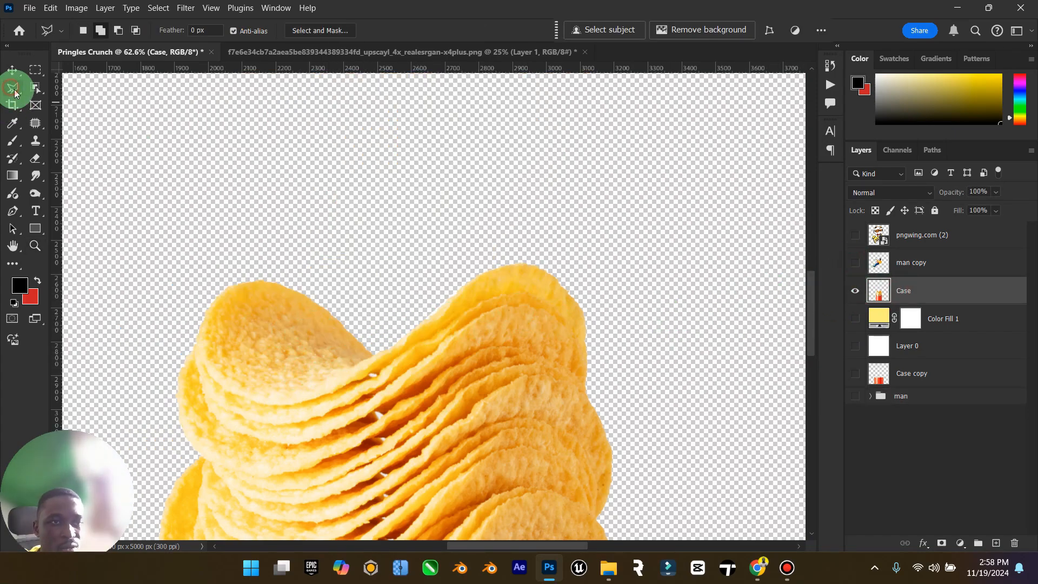
pyautogui.click(311, 391)
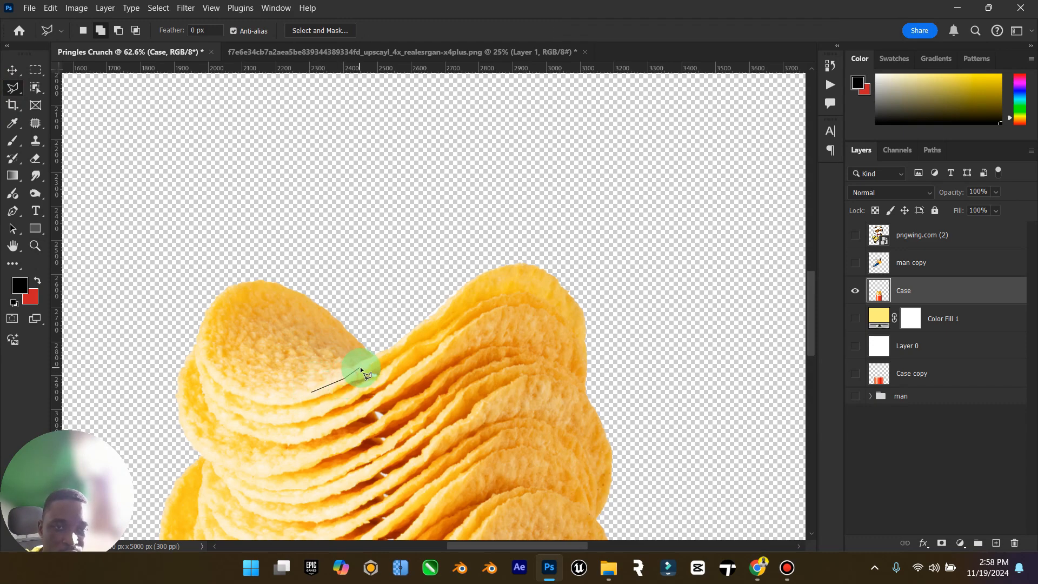
pyautogui.click(362, 361)
pyautogui.click(395, 345)
pyautogui.click(426, 298)
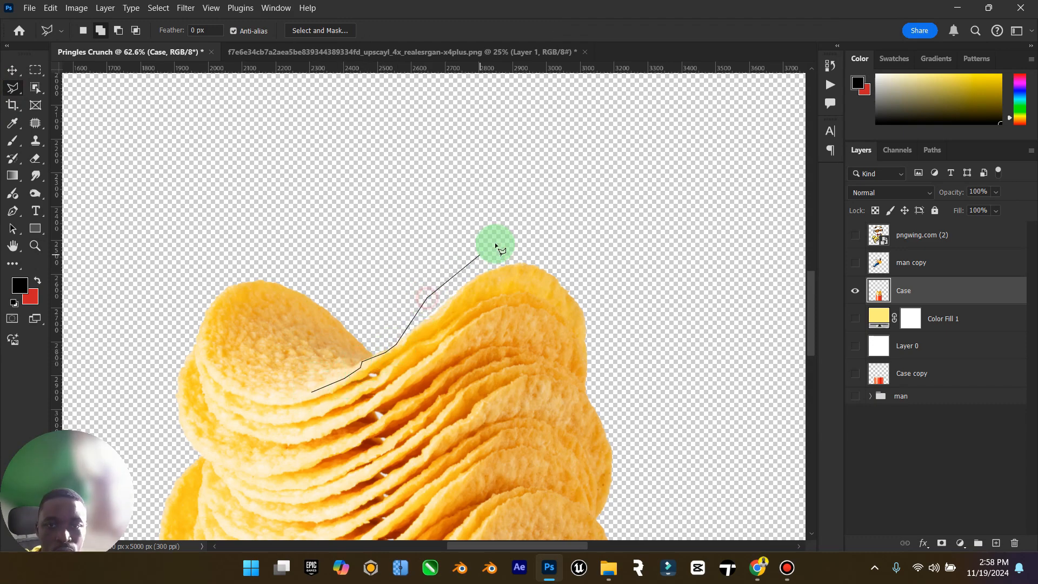
pyautogui.click(561, 250)
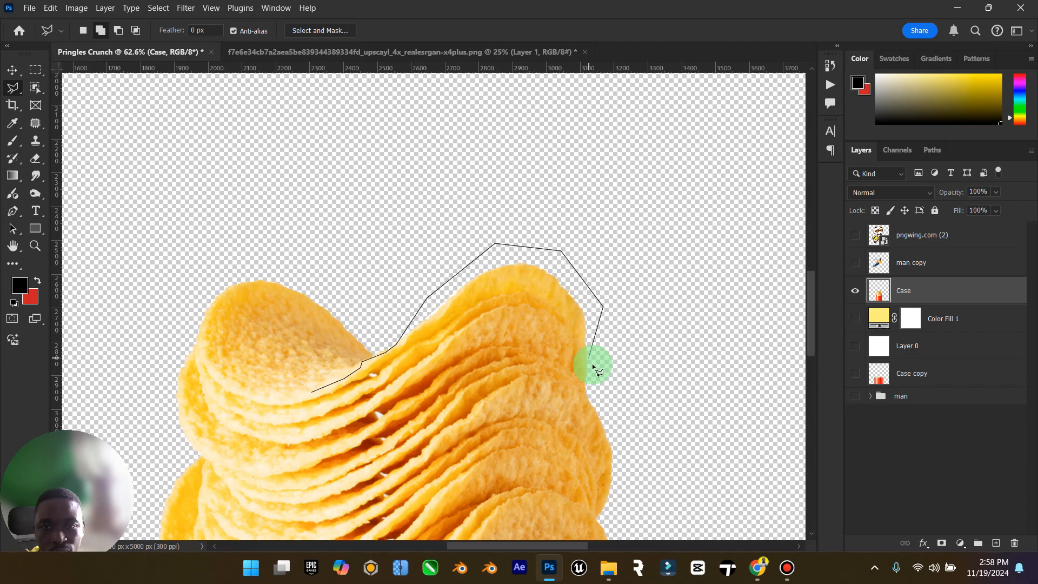
pyautogui.moveTo(606, 410)
pyautogui.mouseDown()
pyautogui.moveTo(619, 472)
pyautogui.moveTo(584, 516)
pyautogui.mouseUp()
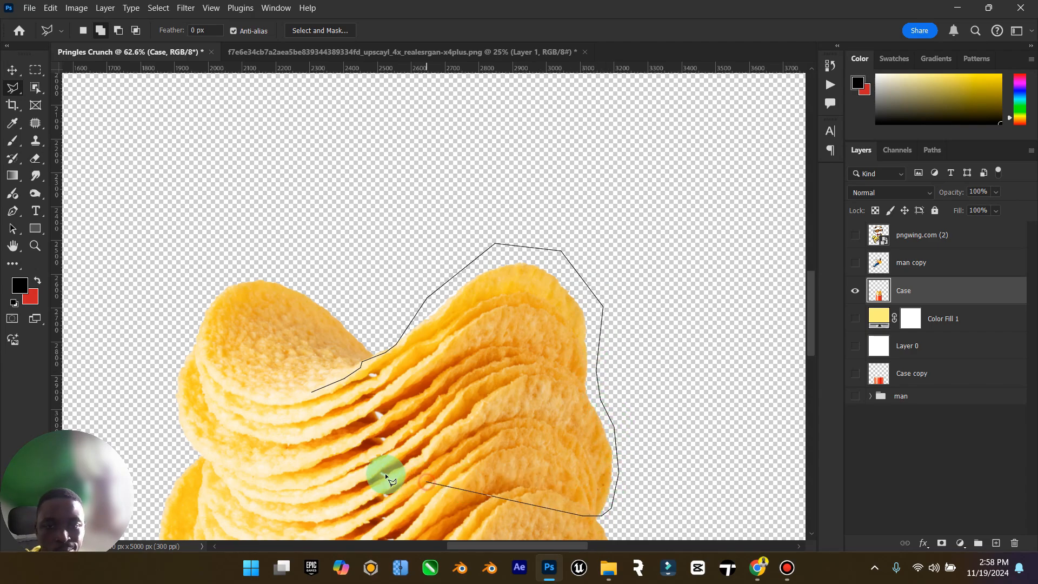
pyautogui.moveTo(268, 424); pyautogui.dragTo(310, 393)
# Show the man copy layer again, copy the selected chips to a new layer and place it above man copy.
pyautogui.click(856, 264)
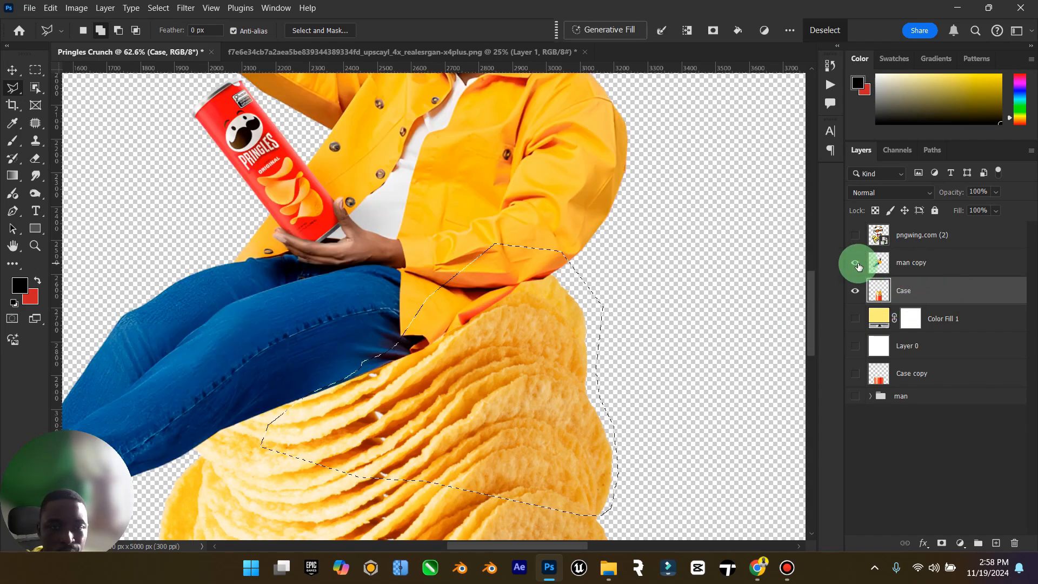
pyautogui.moveTo(908, 283); pyautogui.dragTo(918, 300)
pyautogui.hotkey('ctrl', 'j')
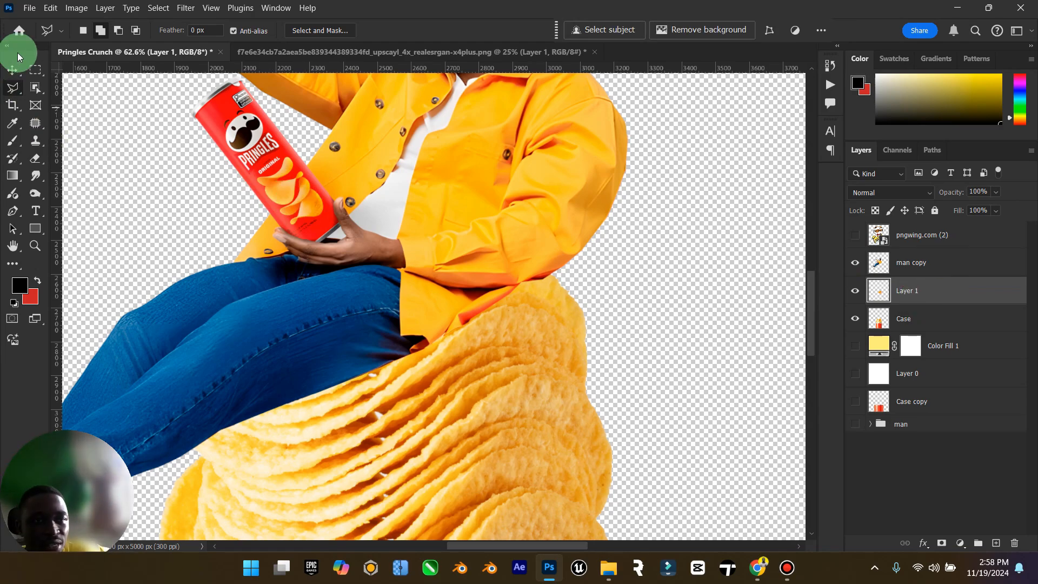
pyautogui.click(11, 69)
pyautogui.moveTo(883, 290); pyautogui.dragTo(915, 263)
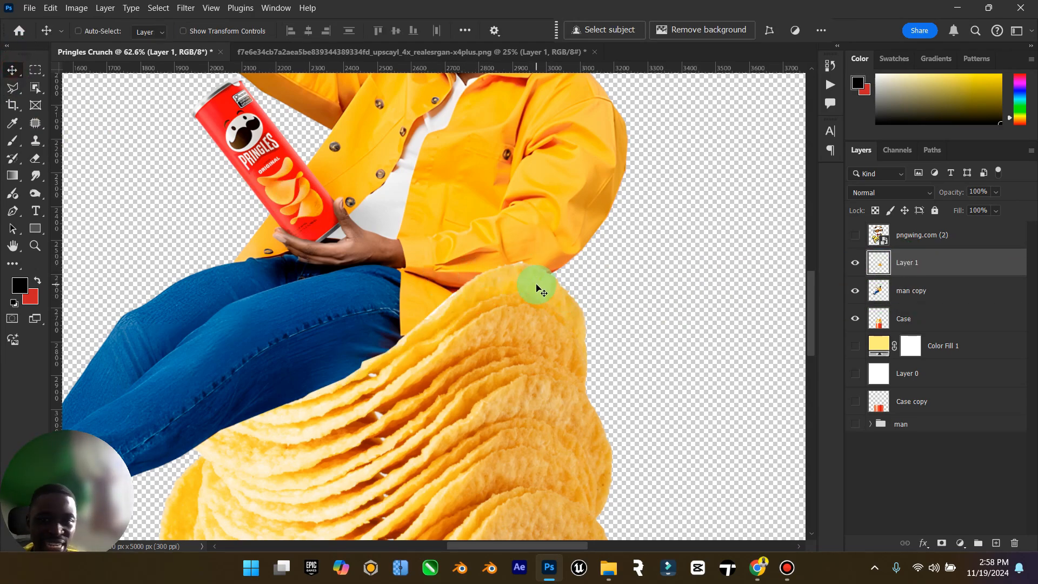
# Add a layer named "shadow" directly above man copy and clip it to man copy.
pyautogui.doubleClick(11, 247)
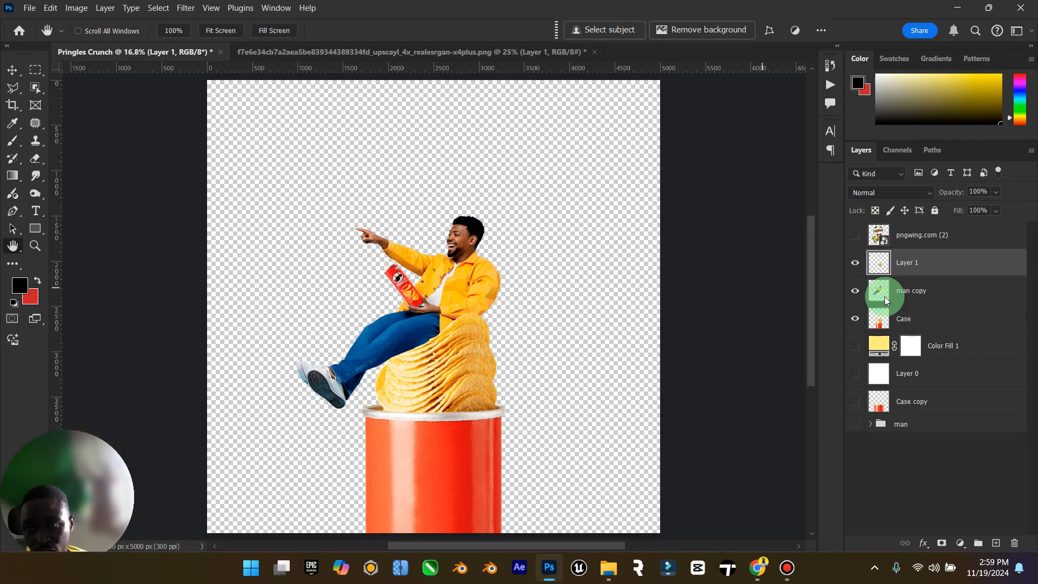
pyautogui.click(928, 299)
pyautogui.click(996, 543)
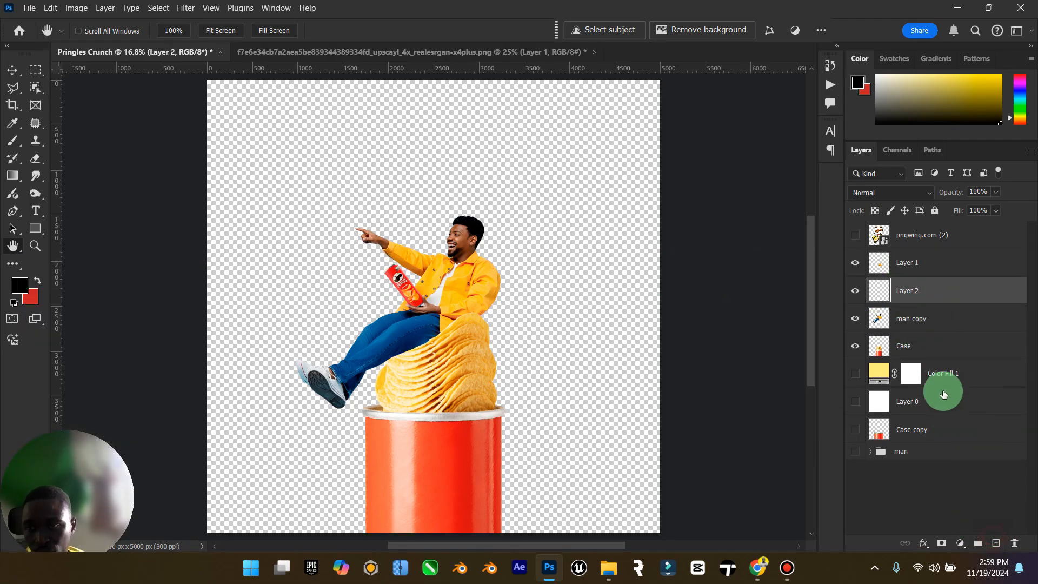
pyautogui.click(913, 289)
pyautogui.write('shadow')
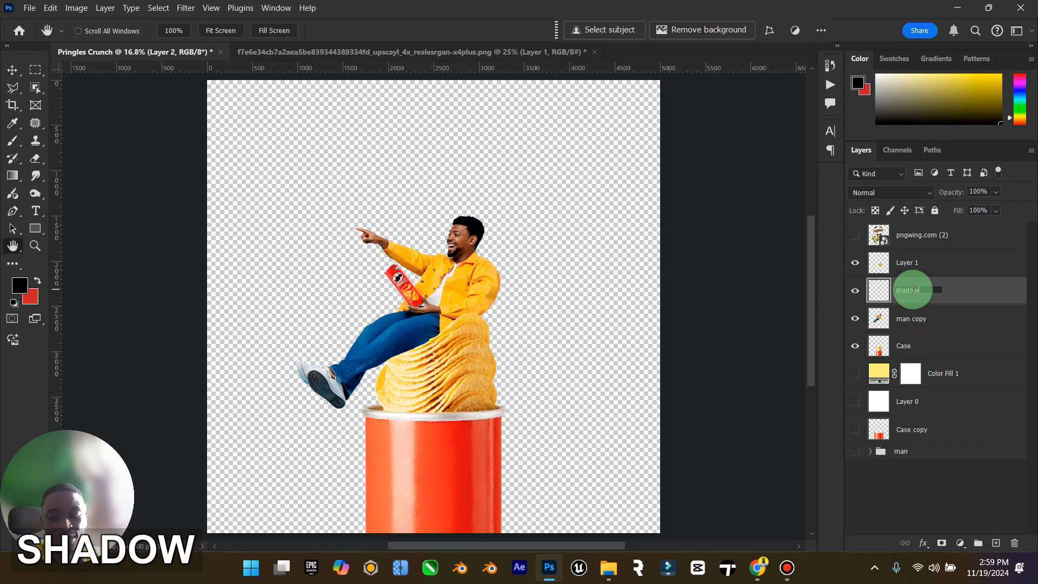
pyautogui.press('Return')
pyautogui.rightClick(914, 292)
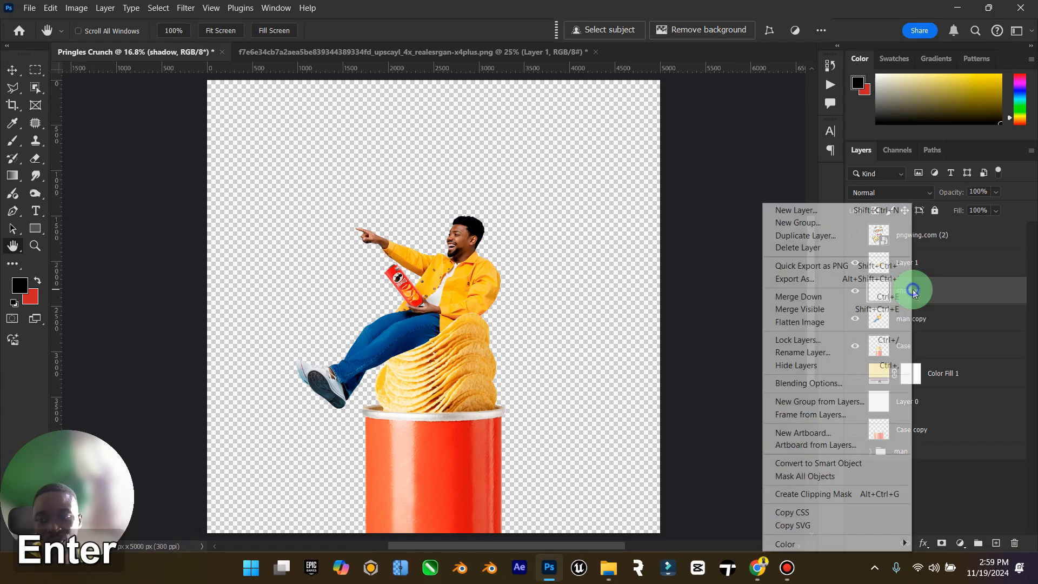
pyautogui.click(857, 494)
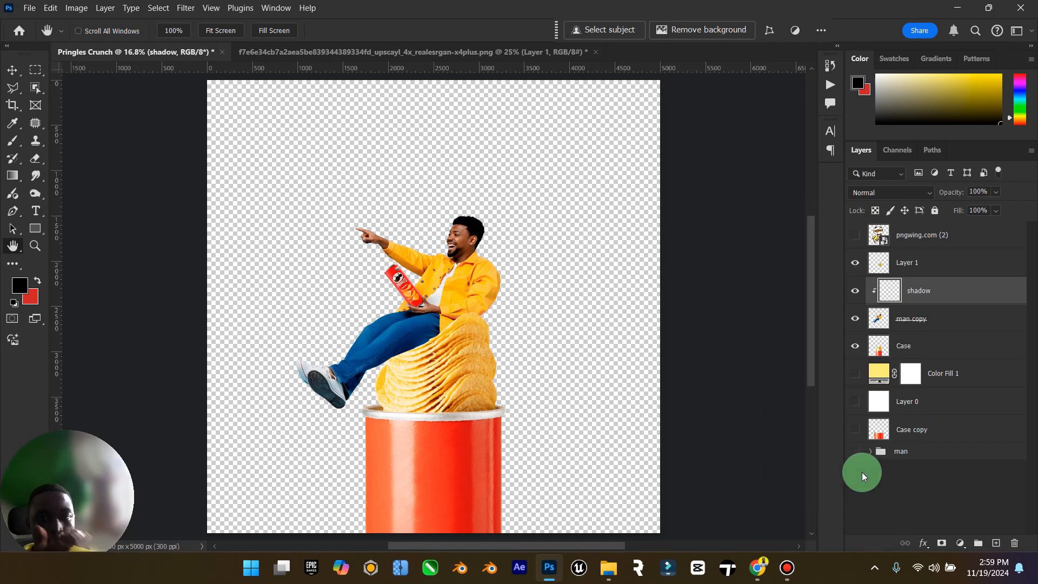
# Paint a black shadow with a size 400 brush on the man where his jacket and thighs meet the chips.
pyautogui.click(12, 141)
pyautogui.press(']')
pyautogui.press(']')
pyautogui.press(']')
pyautogui.press(']')
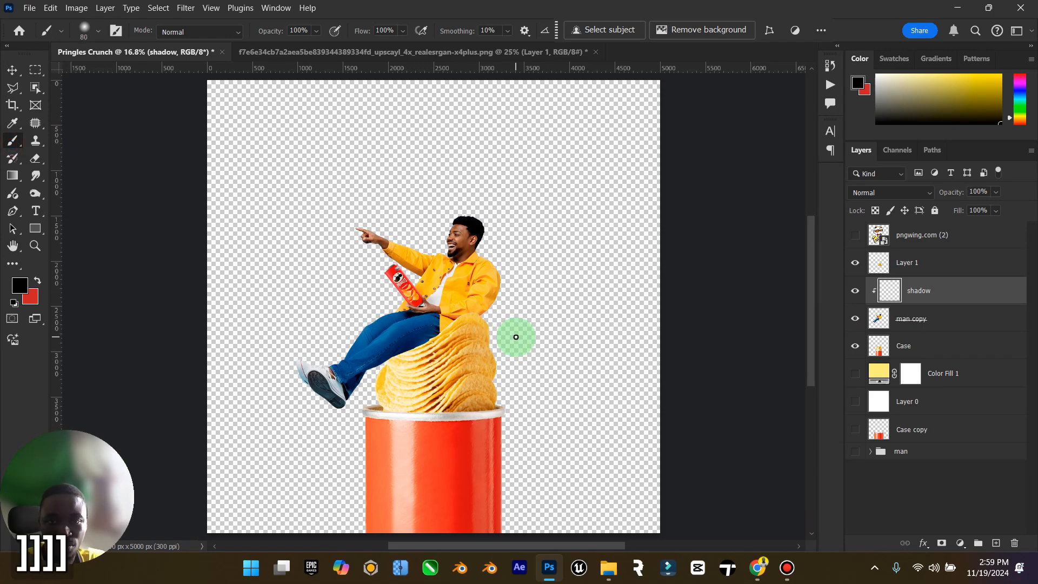
pyautogui.press(']')
pyautogui.press(']')
pyautogui.press(']')
pyautogui.press(']')
pyautogui.moveTo(515, 337)
pyautogui.mouseDown()
pyautogui.moveTo(444, 340)
pyautogui.moveTo(455, 332)
pyautogui.moveTo(423, 366)
pyautogui.moveTo(394, 370)
pyautogui.moveTo(431, 351)
pyautogui.moveTo(394, 384)
pyautogui.moveTo(472, 331)
pyautogui.moveTo(441, 344)
pyautogui.moveTo(495, 322)
pyautogui.moveTo(479, 358)
pyautogui.moveTo(486, 331)
pyautogui.moveTo(429, 369)
pyautogui.moveTo(454, 337)
pyautogui.moveTo(414, 376)
pyautogui.moveTo(439, 350)
pyautogui.moveTo(465, 362)
pyautogui.mouseUp()
# Set the man's shadow layer to Multiply with 73% opacity and 97% fill.
pyautogui.click(892, 194)
pyautogui.click(902, 215)
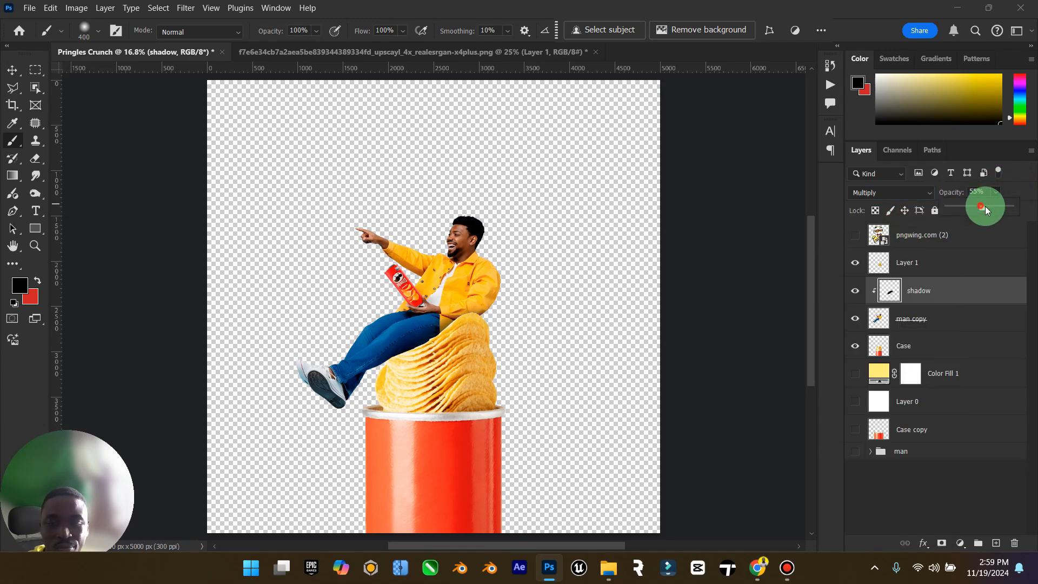
pyautogui.click(974, 268)
pyautogui.click(971, 290)
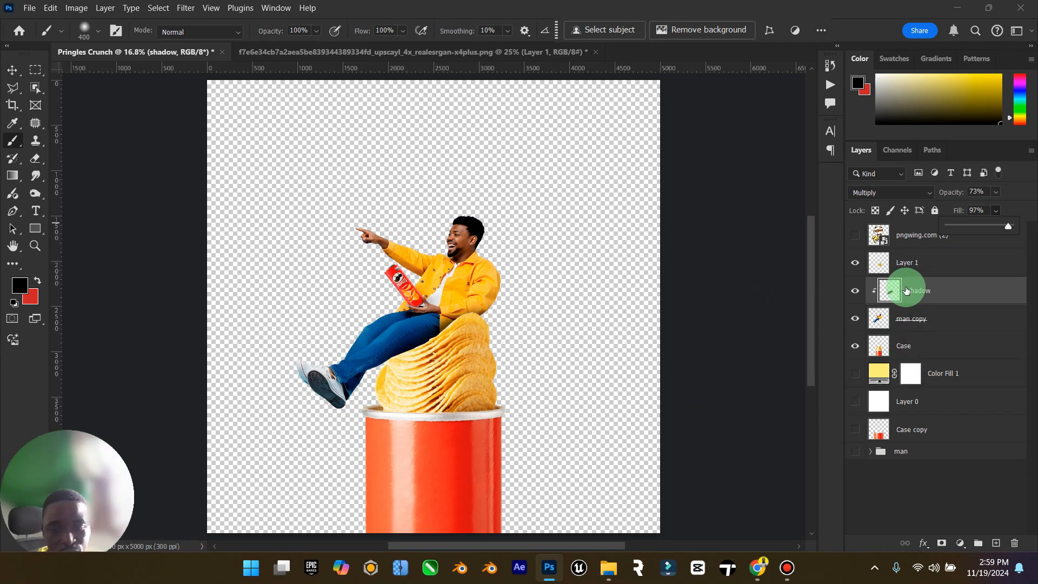
pyautogui.moveTo(403, 457)
pyautogui.mouseDown()
pyautogui.moveTo(391, 361)
pyautogui.moveTo(373, 468)
pyautogui.moveTo(405, 338)
pyautogui.moveTo(376, 524)
pyautogui.moveTo(376, 399)
pyautogui.mouseUp()
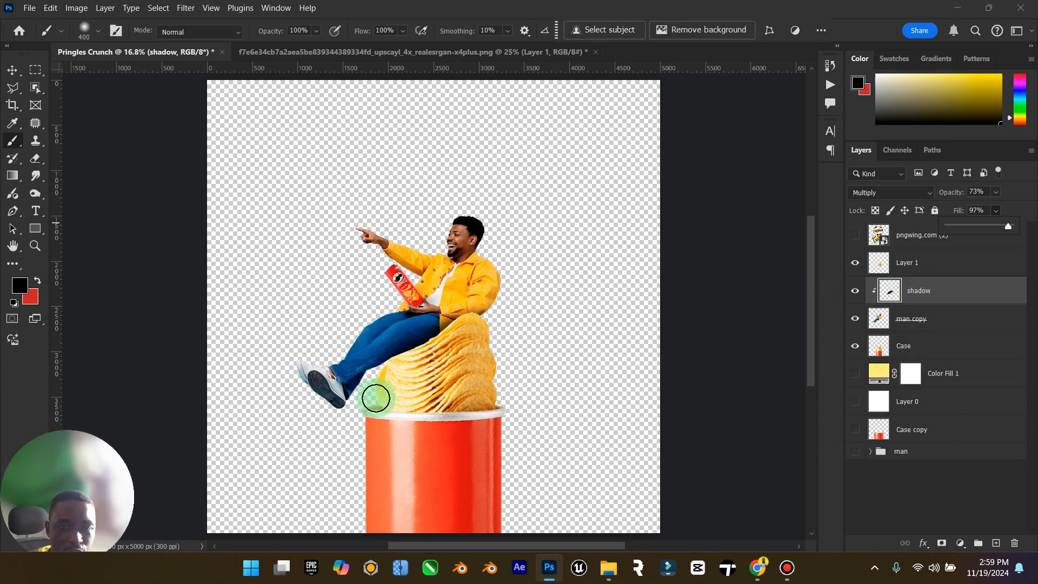
# Add a layer named "shadow" directly above the Case layer and clip it to Case.
pyautogui.click(937, 346)
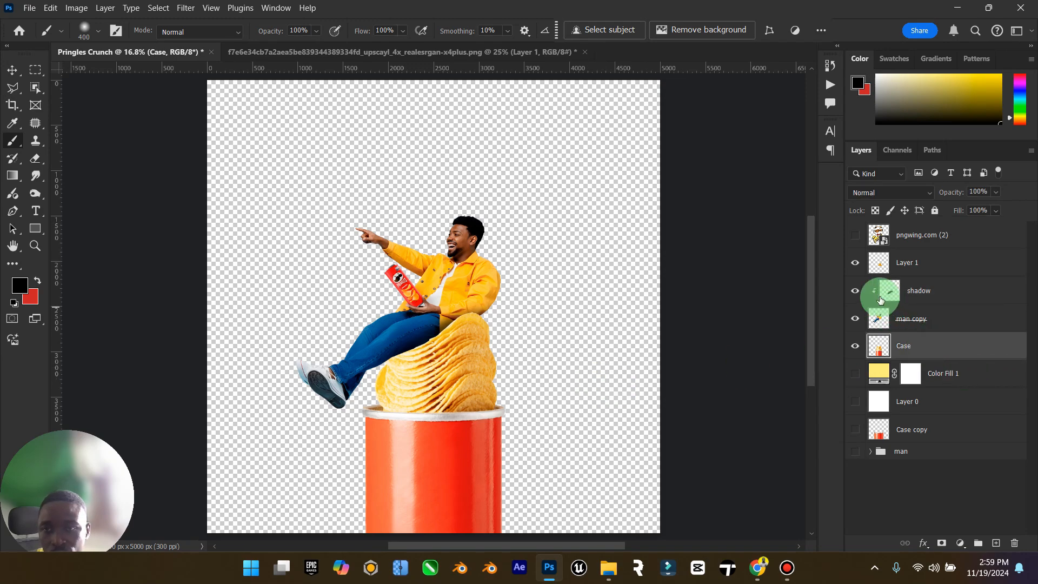
pyautogui.click(855, 263)
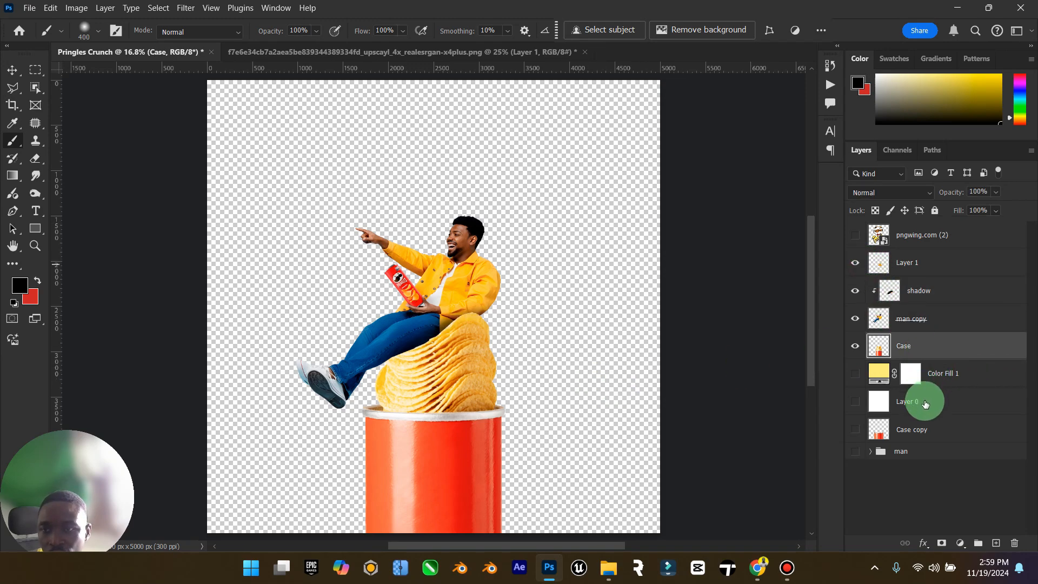
pyautogui.click(995, 542)
pyautogui.doubleClick(903, 345)
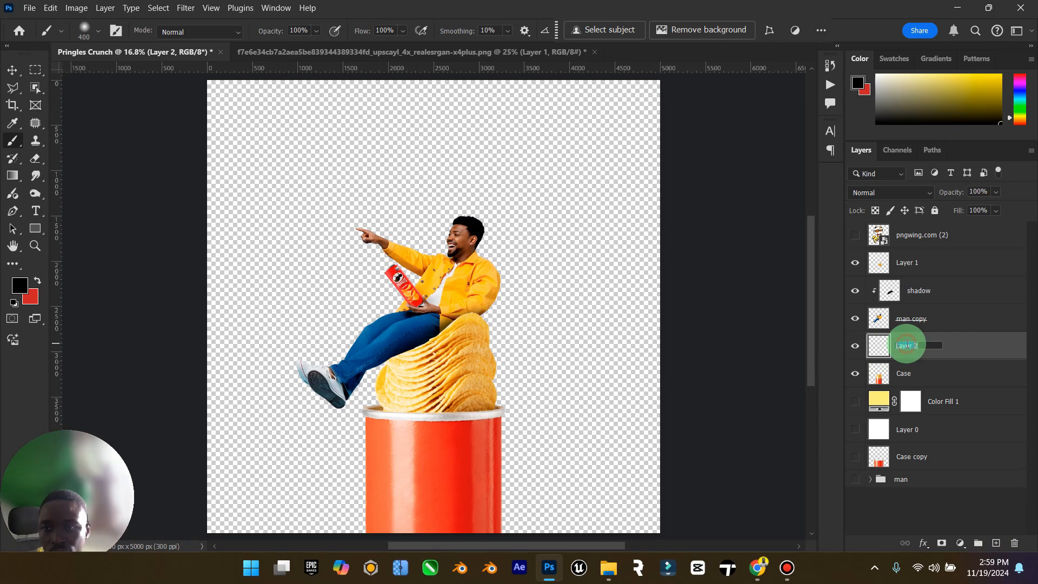
pyautogui.write('shadow')
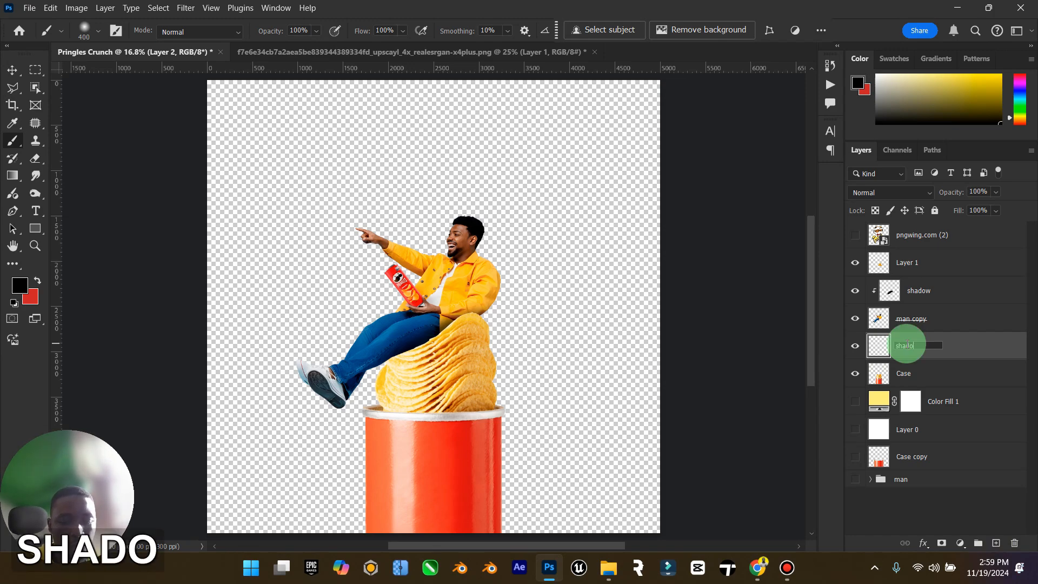
pyautogui.press('Return')
pyautogui.rightClick(897, 355)
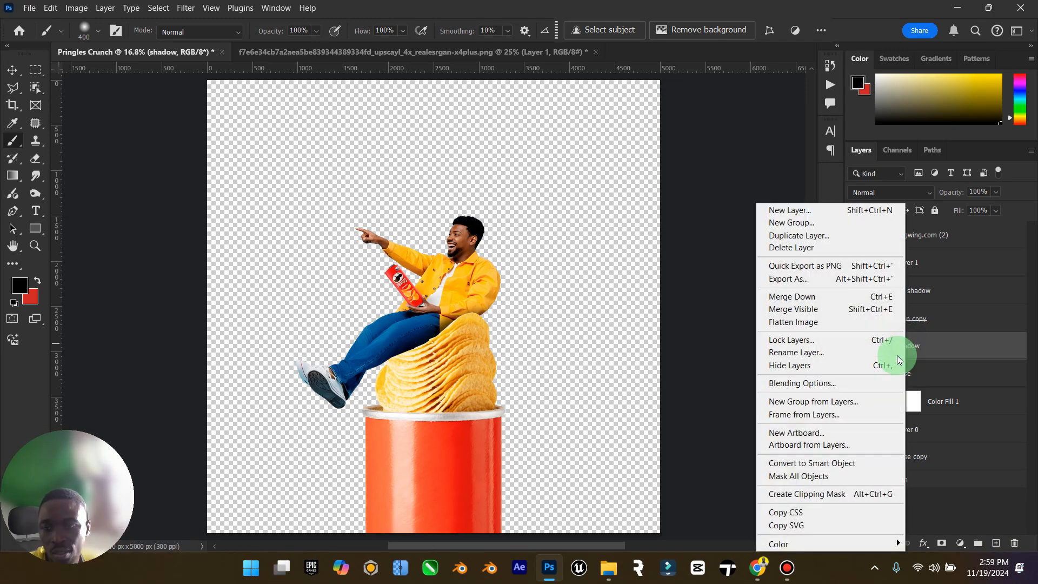
pyautogui.click(890, 494)
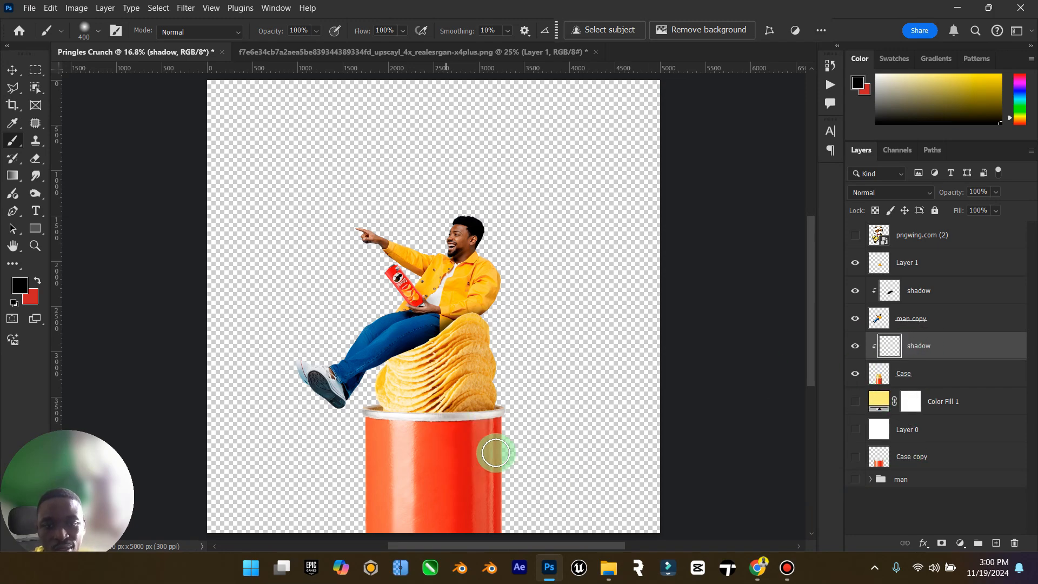
# Try a black brush stroke from the man's legs down over the chips and can, and undo it.
pyautogui.moveTo(400, 348)
pyautogui.mouseDown()
pyautogui.moveTo(390, 456)
pyautogui.moveTo(412, 378)
pyautogui.moveTo(438, 338)
pyautogui.mouseUp()
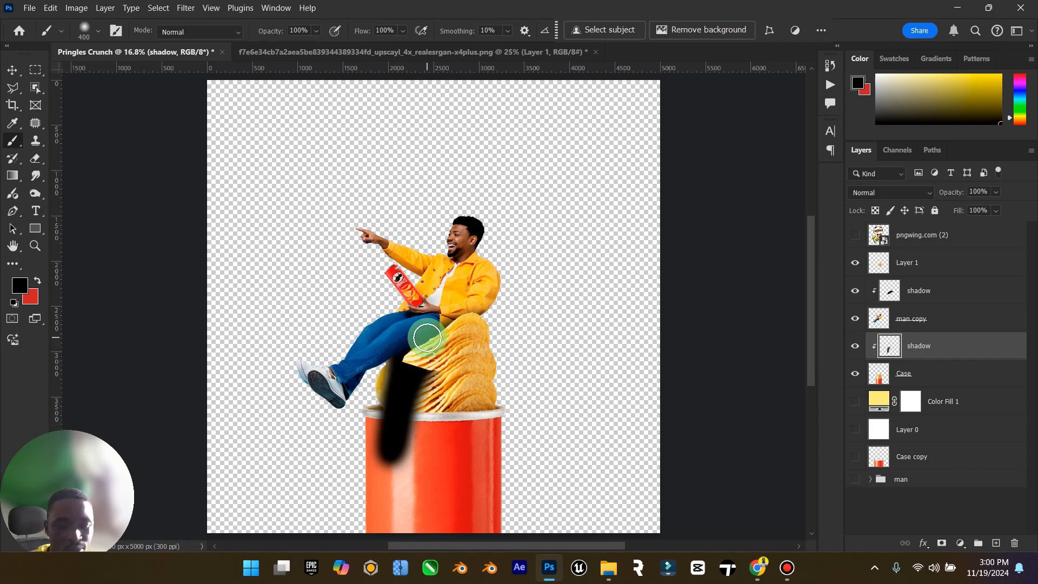
pyautogui.hotkey('ctrl', 'z')
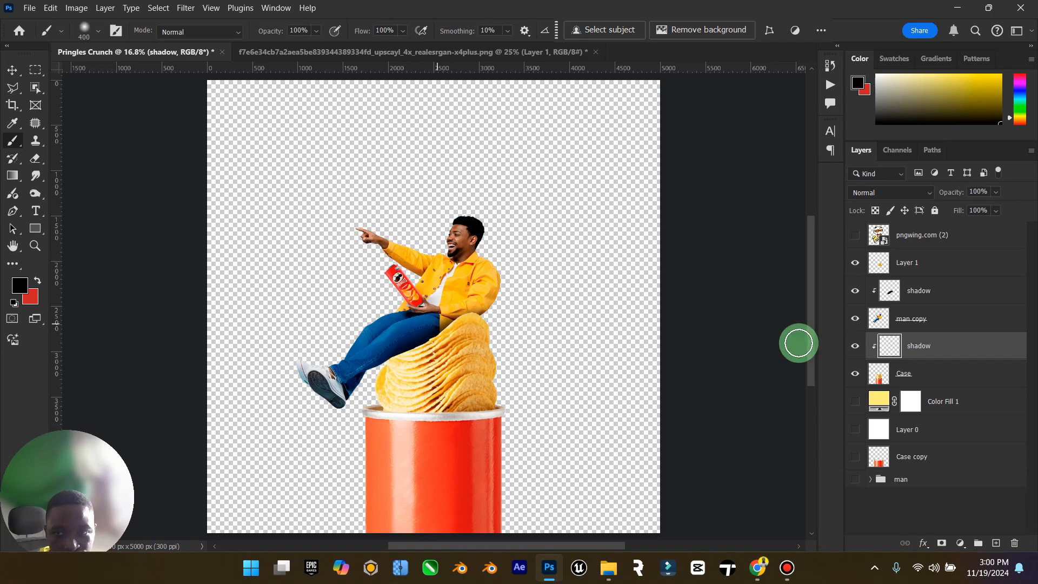
# Delete the part of Layer 1 covering the front chips below the man's legs using a Polygonal Lasso selection, and deselect.
pyautogui.click(902, 263)
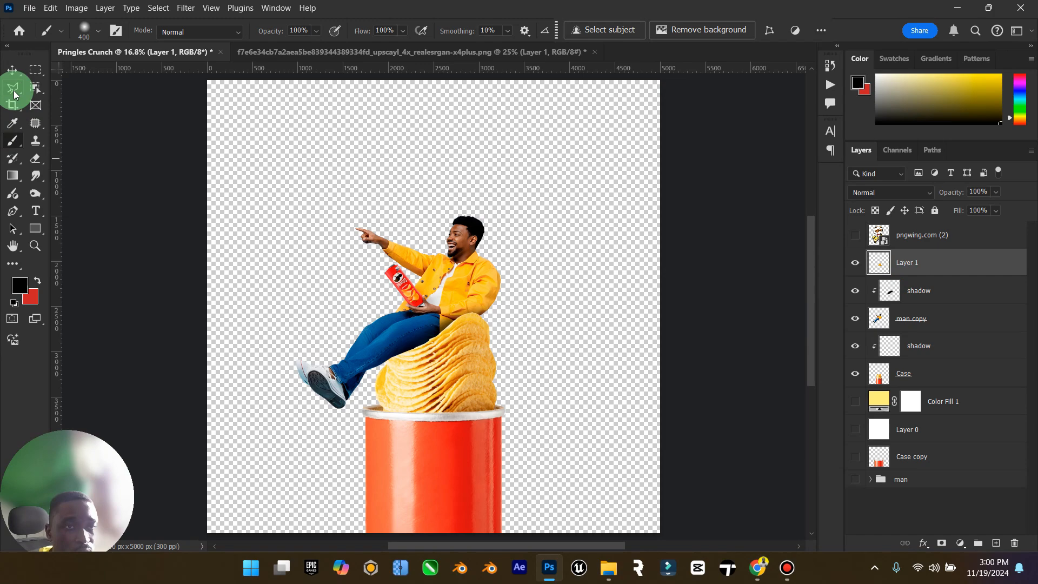
pyautogui.click(14, 90)
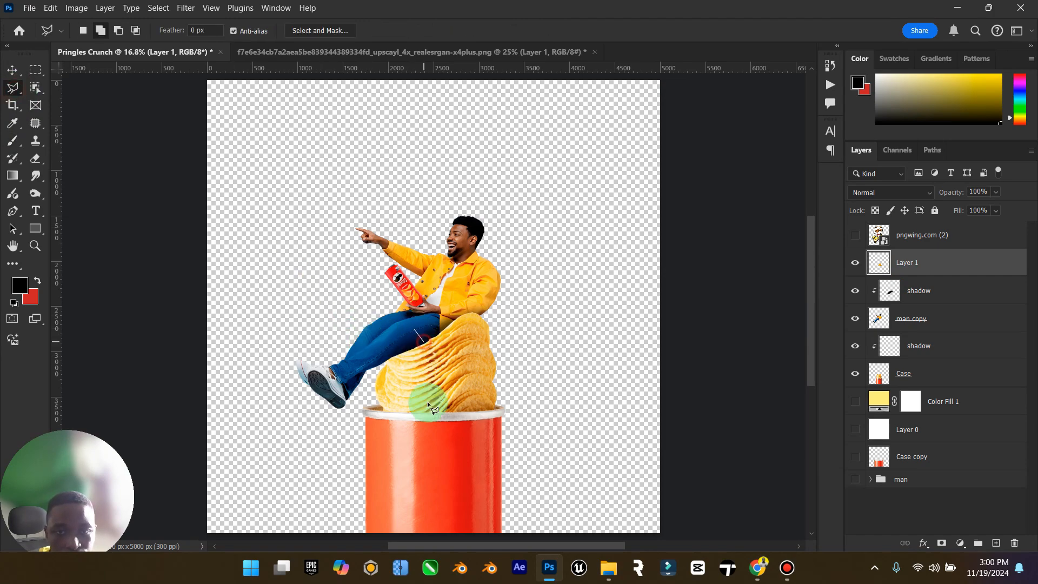
pyautogui.click(427, 438)
pyautogui.click(394, 449)
pyautogui.doubleClick(346, 359)
pyautogui.press('Delete')
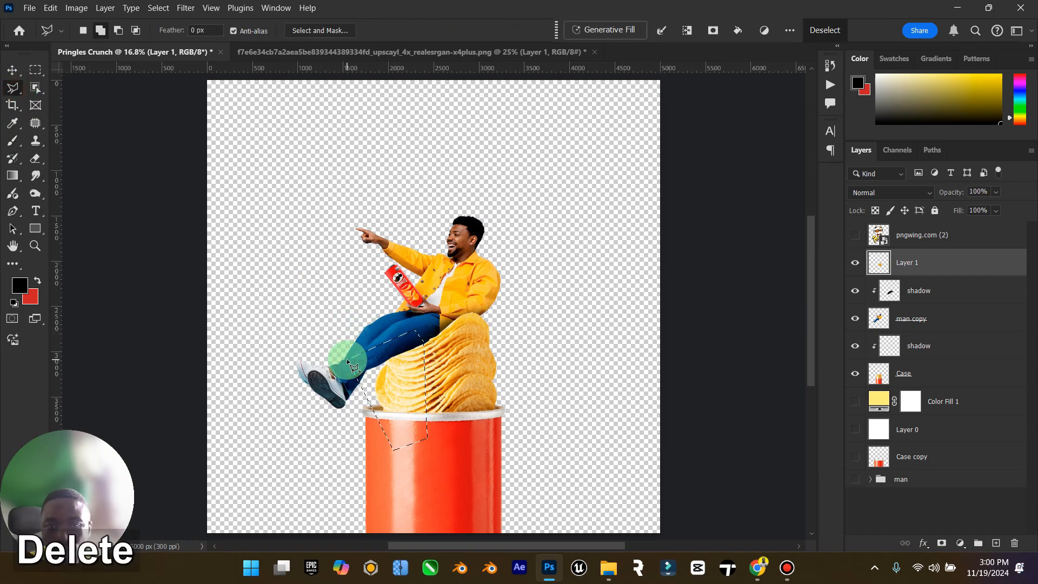
pyautogui.rightClick(478, 293)
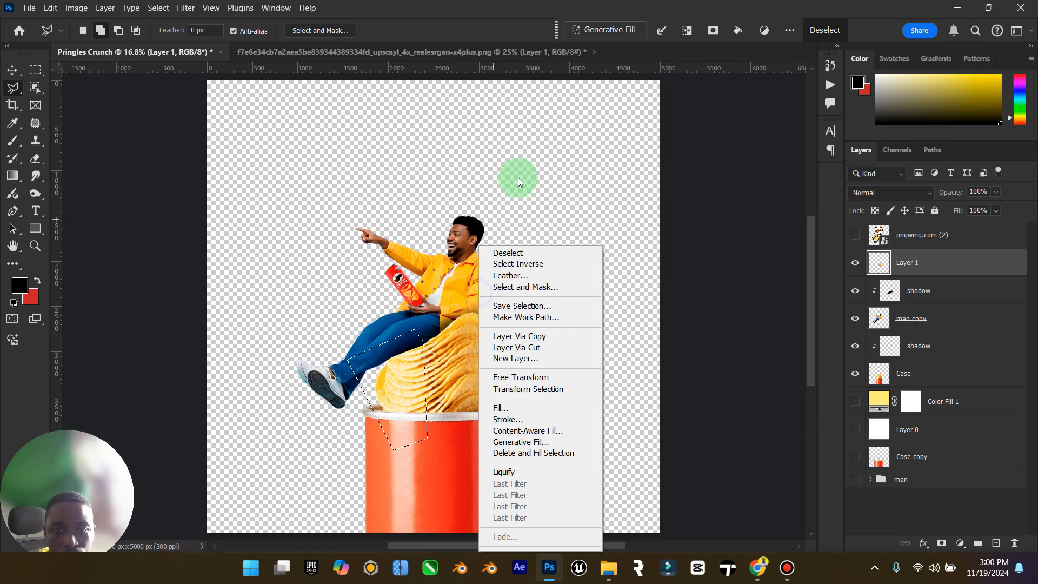
pyautogui.click(526, 253)
pyautogui.click(12, 71)
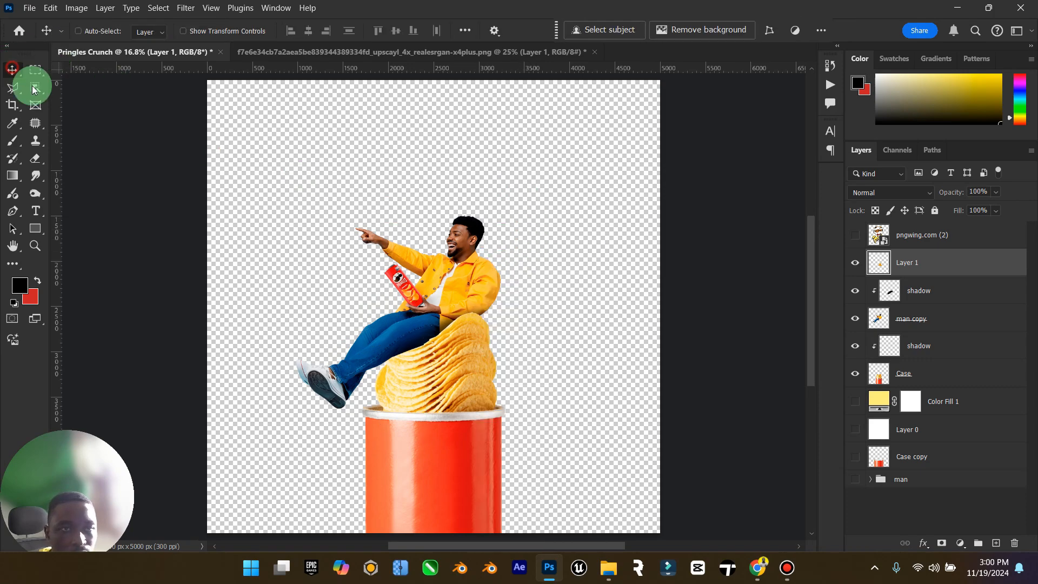
# Try painting a vertical black shadow on the Case shadow layer from the legs to the can rim, and undo it.
pyautogui.click(897, 338)
pyautogui.click(12, 141)
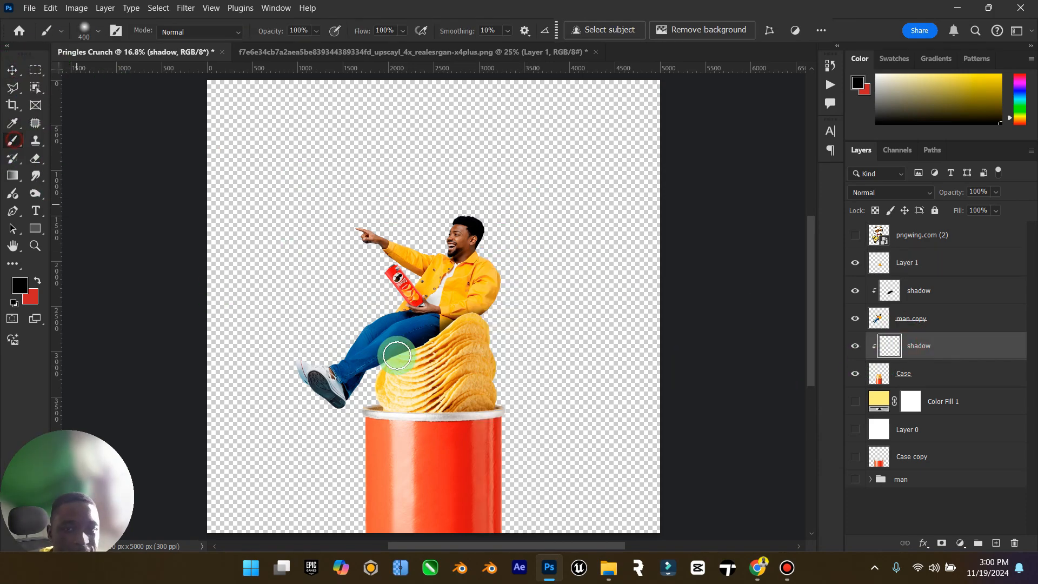
pyautogui.moveTo(404, 346)
pyautogui.mouseDown()
pyautogui.moveTo(406, 407)
pyautogui.moveTo(396, 412)
pyautogui.moveTo(404, 348)
pyautogui.moveTo(446, 337)
pyautogui.moveTo(415, 352)
pyautogui.moveTo(394, 412)
pyautogui.moveTo(424, 389)
pyautogui.mouseUp()
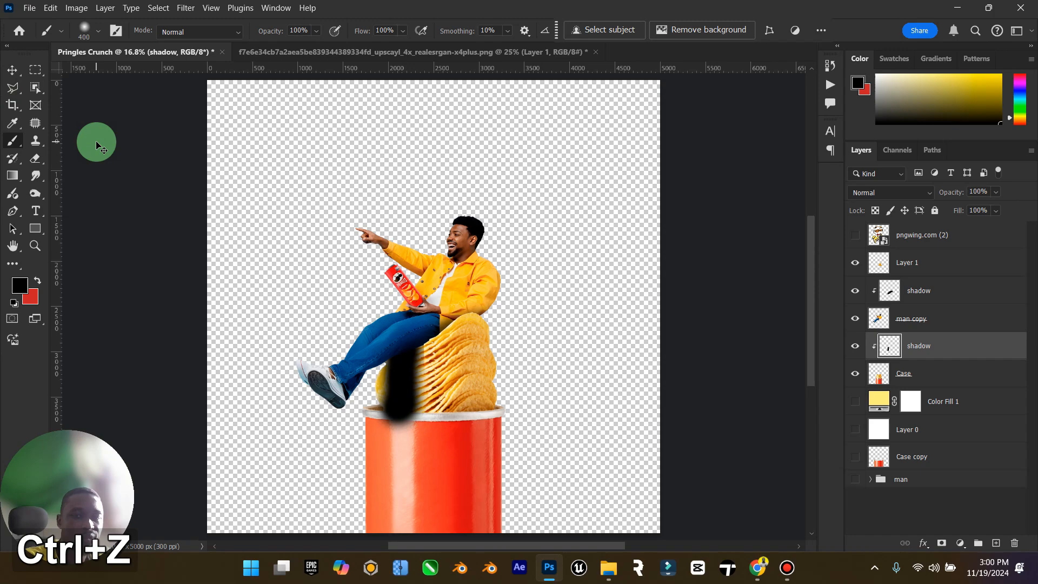
pyautogui.hotkey('ctrl', 'z')
pyautogui.click(12, 69)
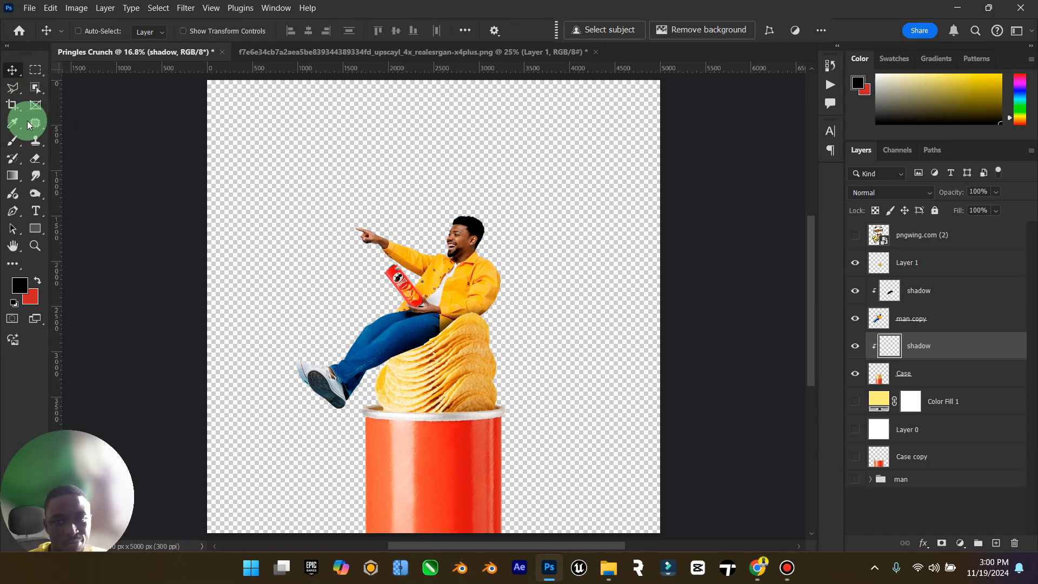
# Try deleting a small lassoed area of Layer 1 just below the man's thigh, undo the deletion and deselect.
pyautogui.click(939, 262)
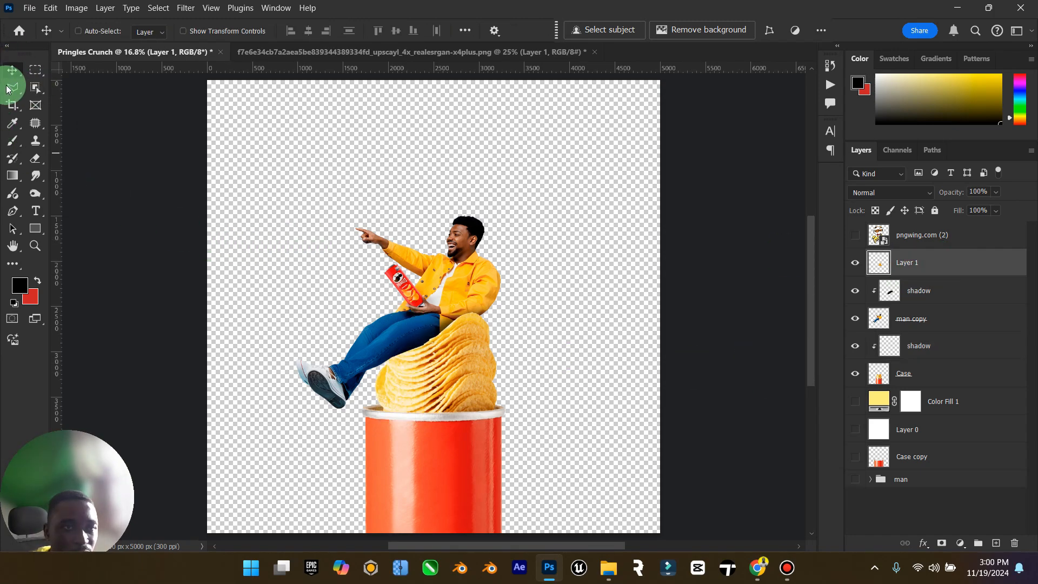
pyautogui.click(12, 87)
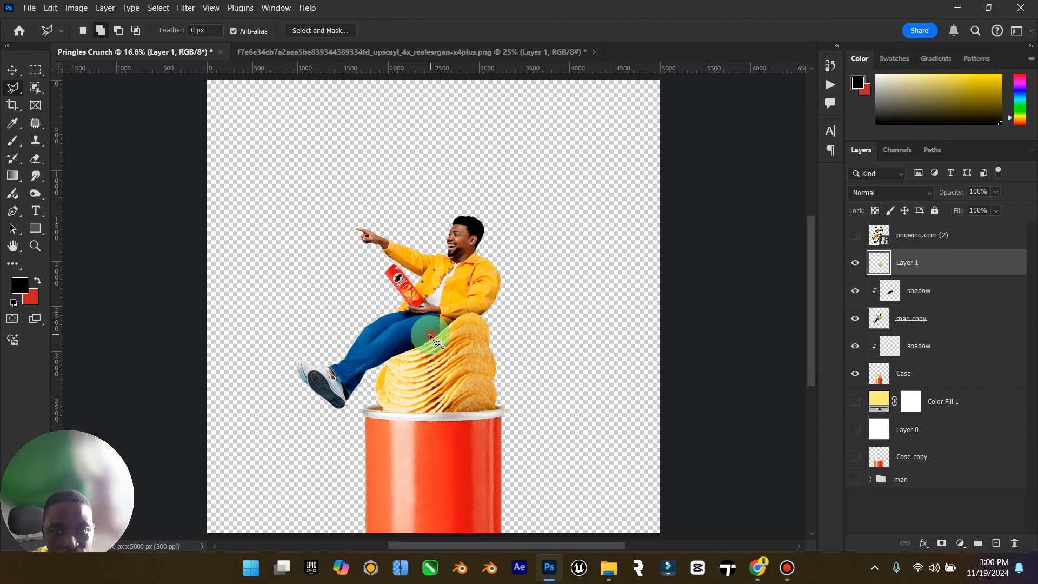
pyautogui.click(430, 336)
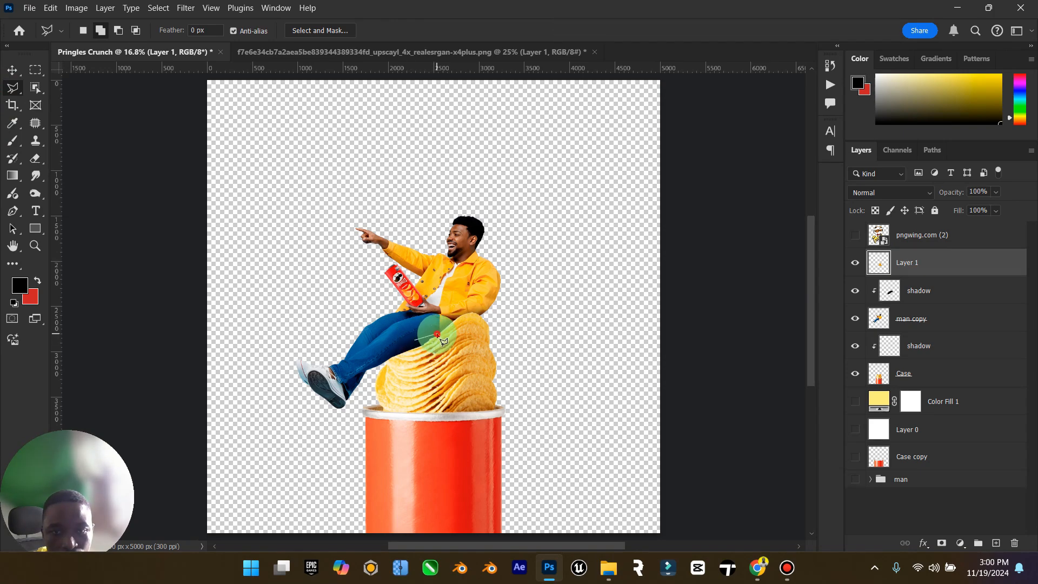
pyautogui.click(438, 335)
pyautogui.click(445, 377)
pyautogui.doubleClick(404, 382)
pyautogui.press('Delete')
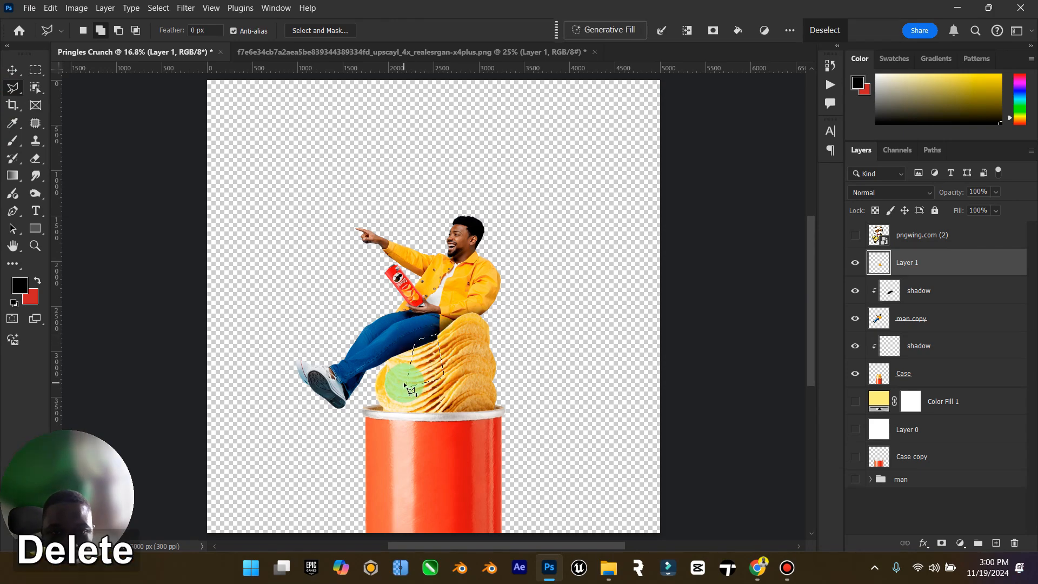
pyautogui.hotkey('ctrl', 'z')
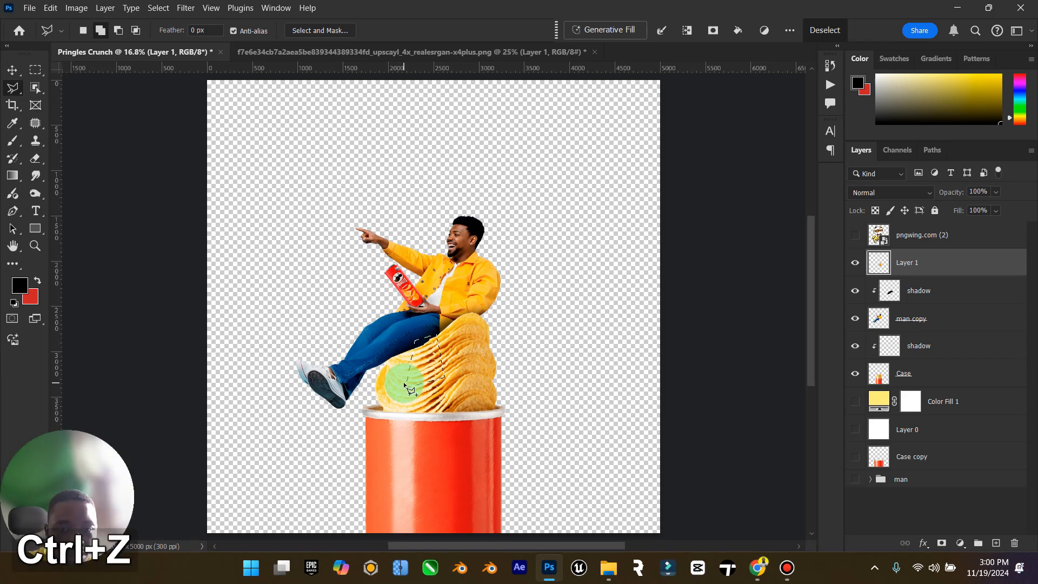
pyautogui.rightClick(426, 342)
pyautogui.click(471, 44)
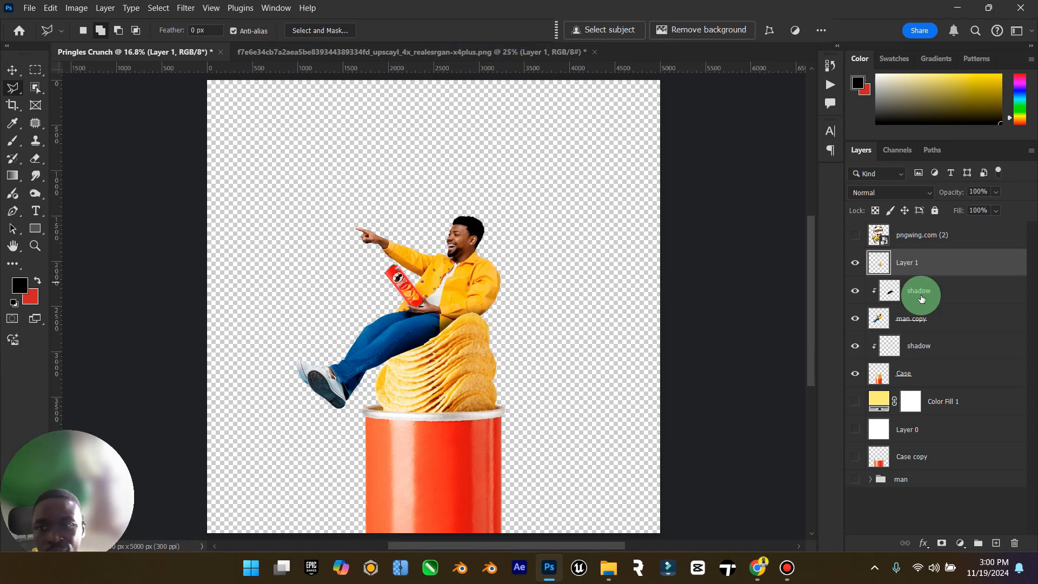
# Duplicate the man copy layer and turn the lower man copy black using Hue/Saturation with Lightness -100.
pyautogui.click(954, 323)
pyautogui.hotkey('ctrl', 'j')
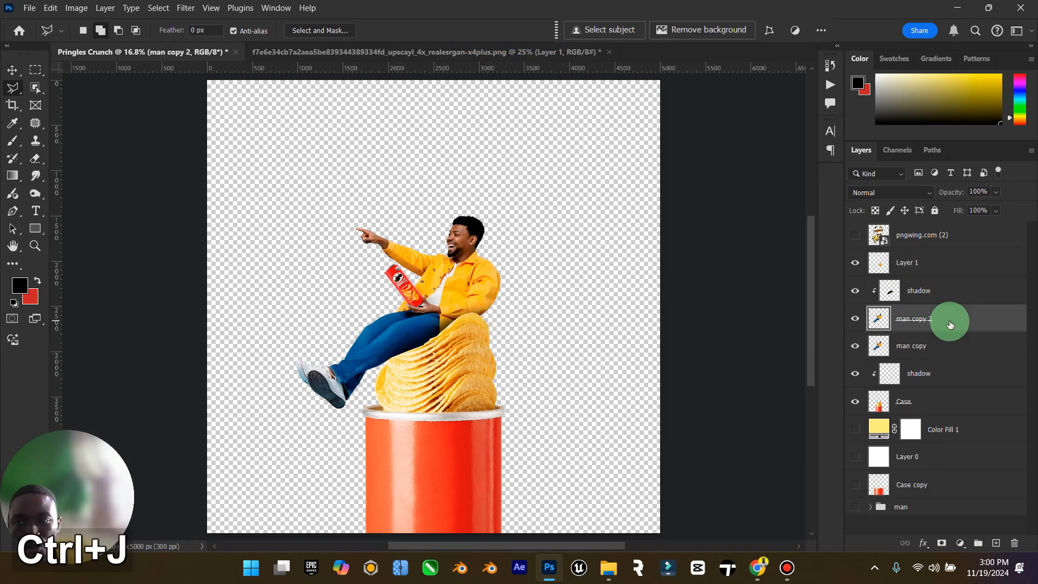
pyautogui.click(76, 8)
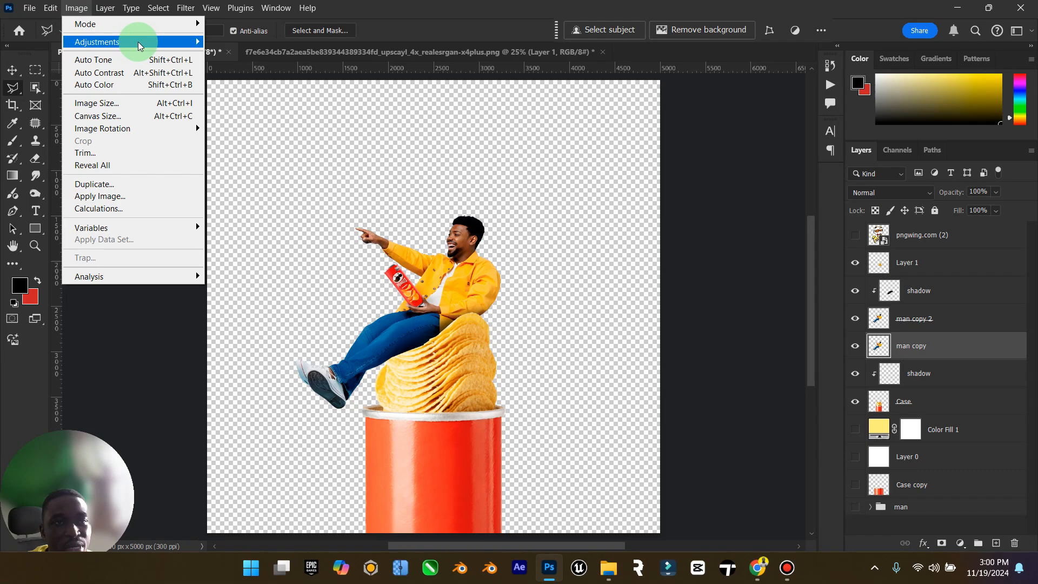
pyautogui.moveTo(139, 41)
pyautogui.click(331, 110)
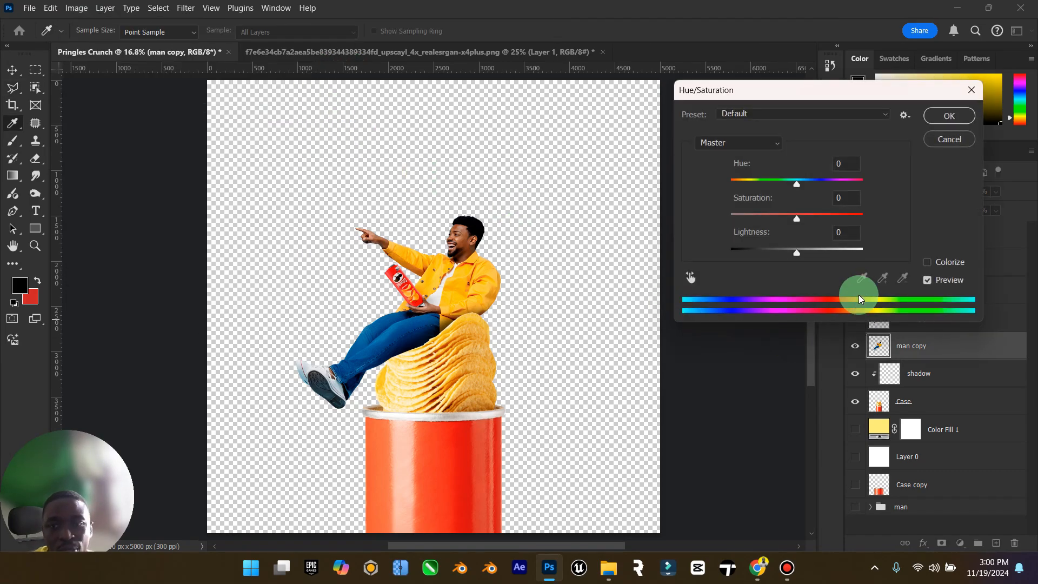
pyautogui.moveTo(800, 250); pyautogui.dragTo(510, 251)
pyautogui.click(950, 116)
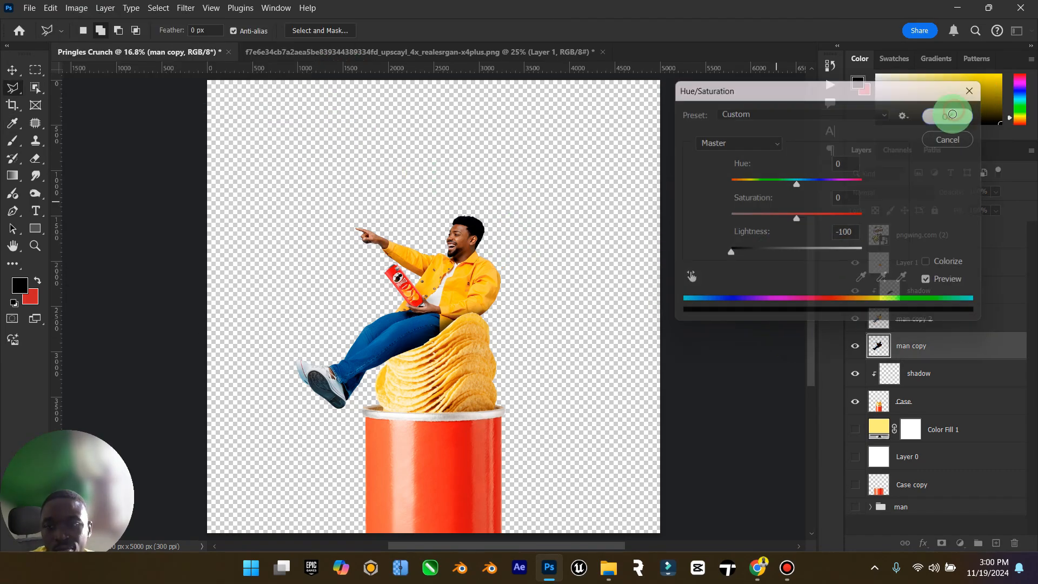
# Clip the black man copy to the Case layer and move it onto the chips beneath the man's legs.
pyautogui.press('l')
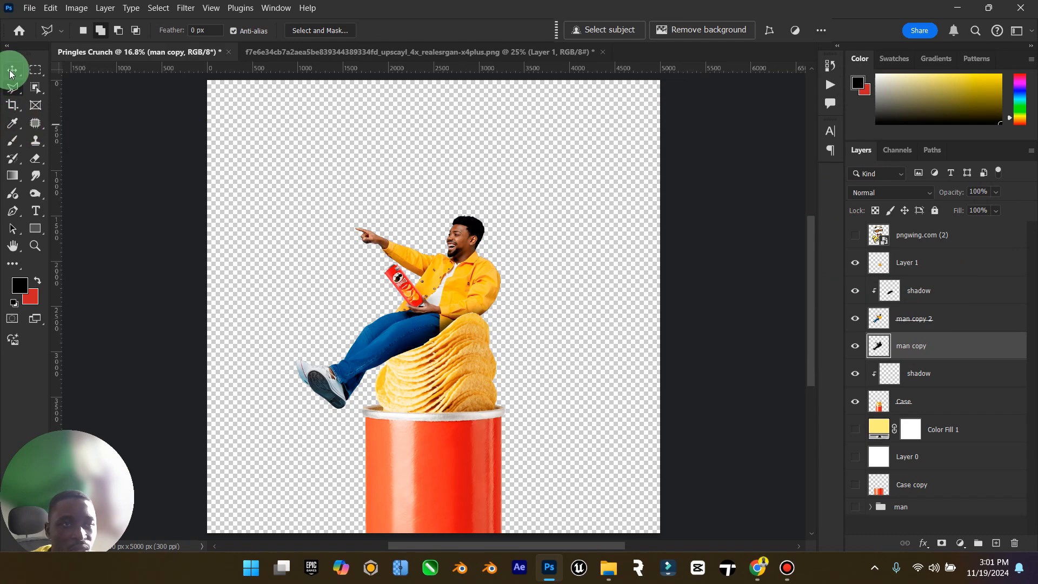
pyautogui.click(11, 71)
pyautogui.rightClick(938, 351)
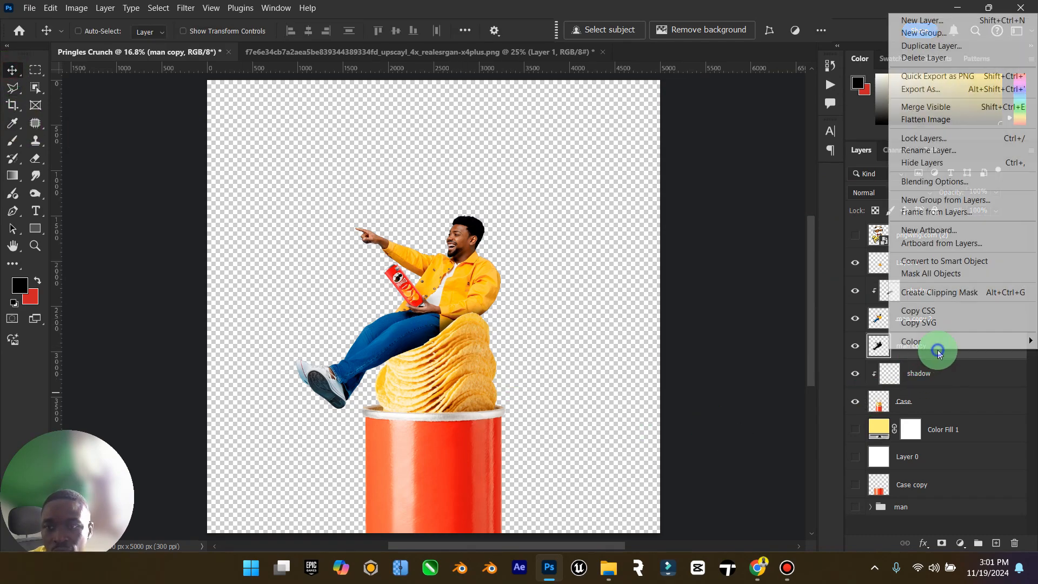
pyautogui.click(955, 291)
pyautogui.moveTo(335, 377); pyautogui.dragTo(408, 365)
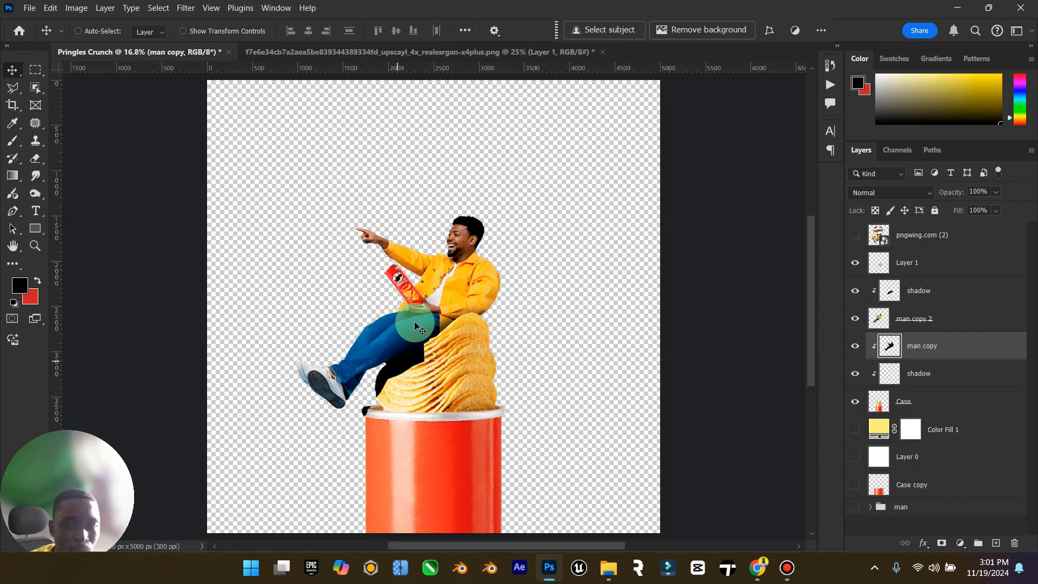
# Scale the black man copy to 60.58%, rotate it to -31.22° and position its legs over the chips and can rim.
pyautogui.hotkey('ctrl', 't')
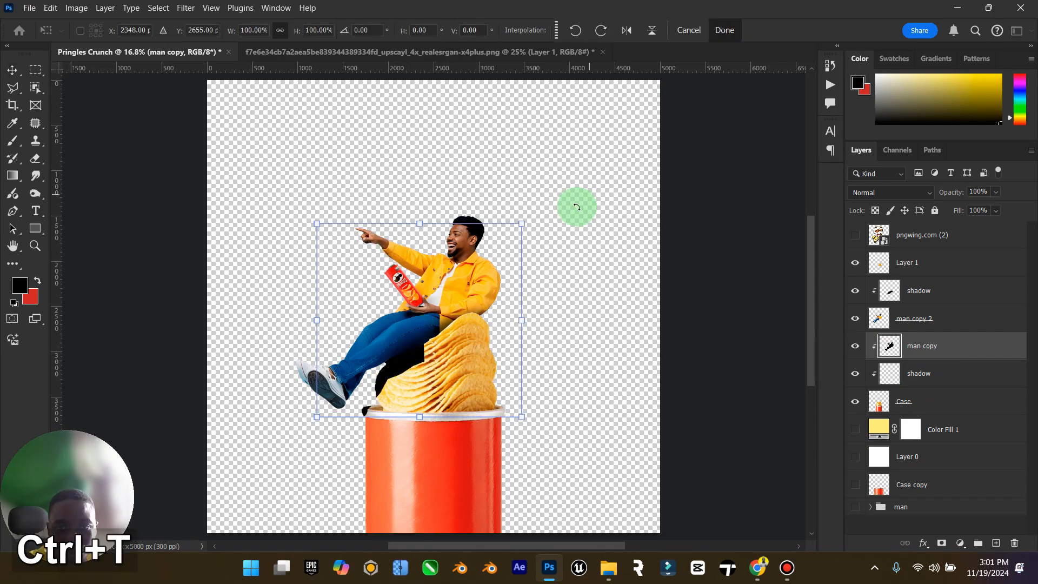
pyautogui.moveTo(574, 206); pyautogui.dragTo(482, 120)
pyautogui.moveTo(530, 280); pyautogui.dragTo(505, 287)
pyautogui.moveTo(442, 360); pyautogui.dragTo(417, 359)
pyautogui.moveTo(543, 337); pyautogui.dragTo(454, 358)
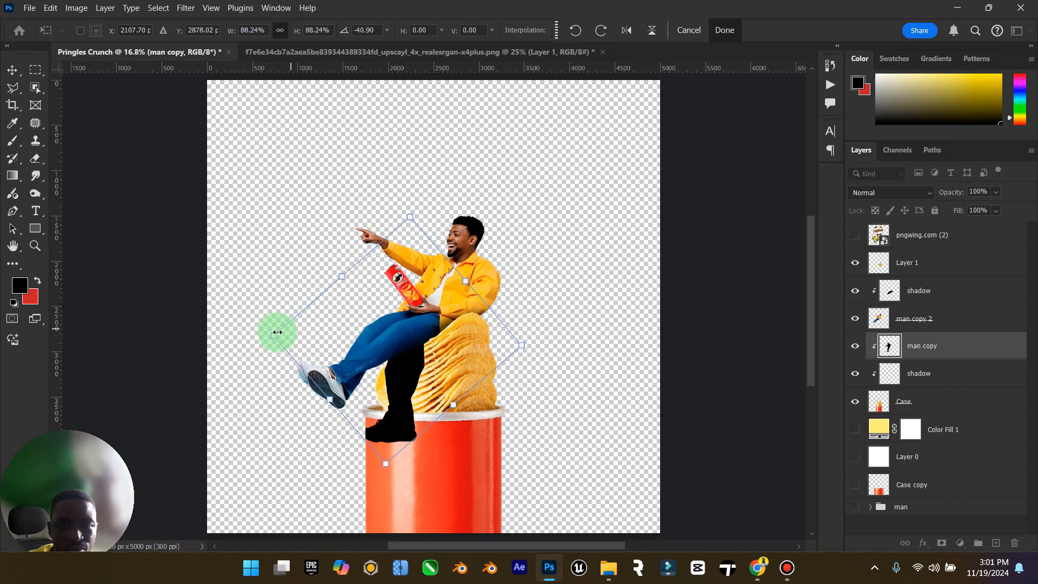
pyautogui.moveTo(521, 344); pyautogui.dragTo(430, 377)
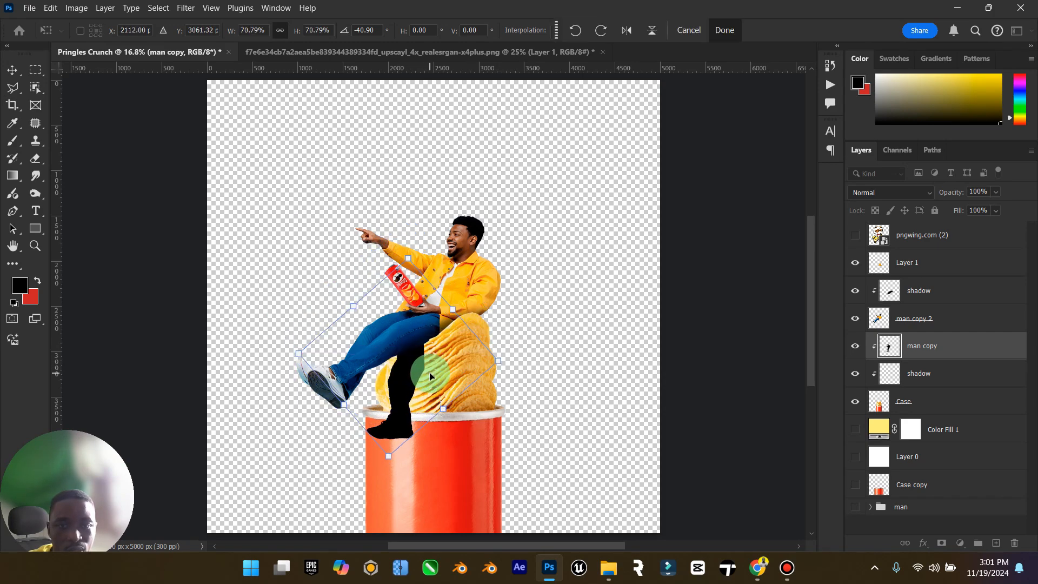
pyautogui.moveTo(508, 363); pyautogui.dragTo(482, 318)
pyautogui.moveTo(505, 378); pyautogui.dragTo(471, 369)
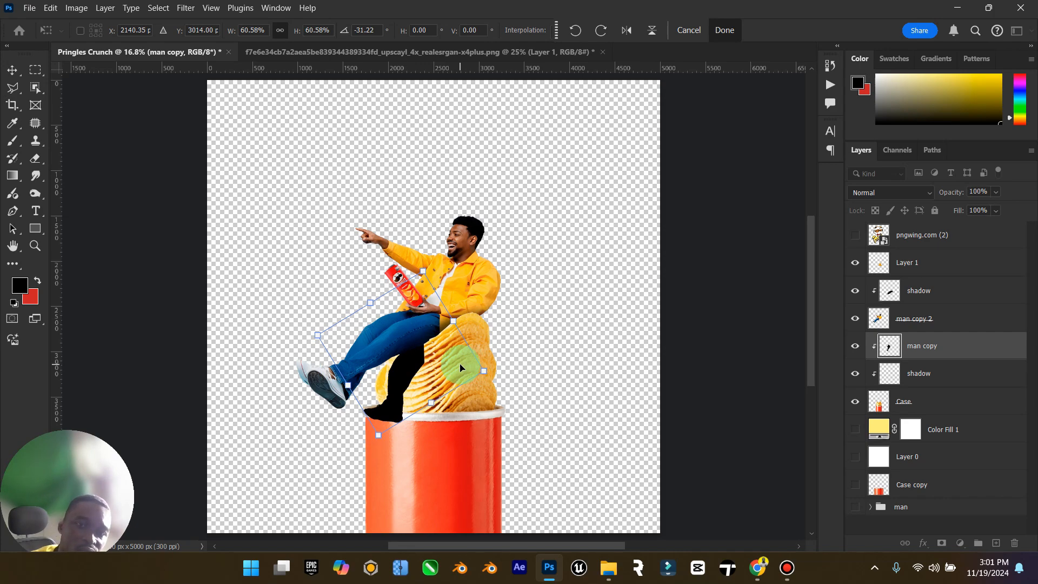
pyautogui.click(12, 71)
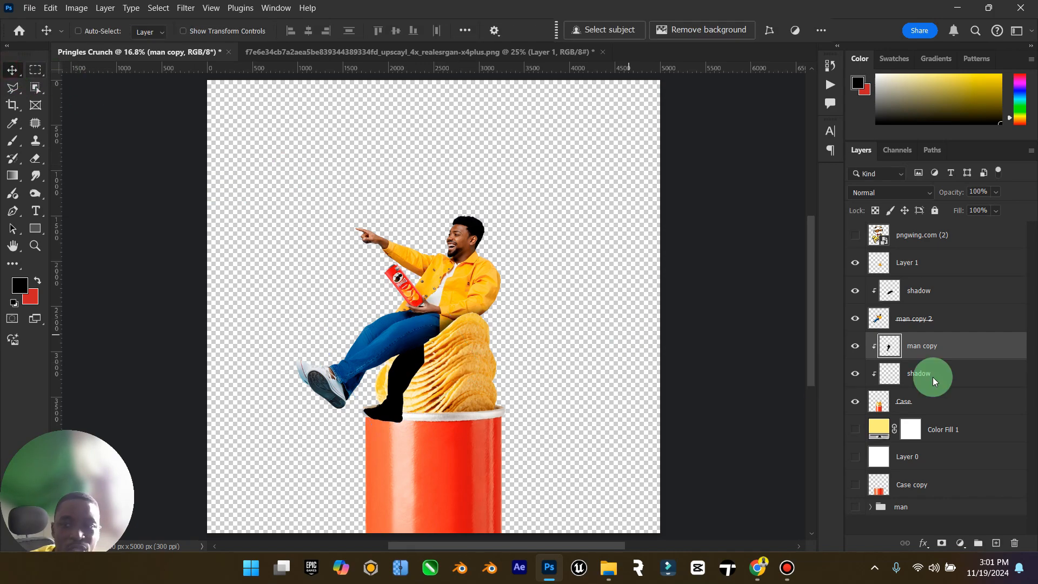
# Set the blend mode of the black man copy layer to Multiply.
pyautogui.click(937, 361)
pyautogui.click(920, 192)
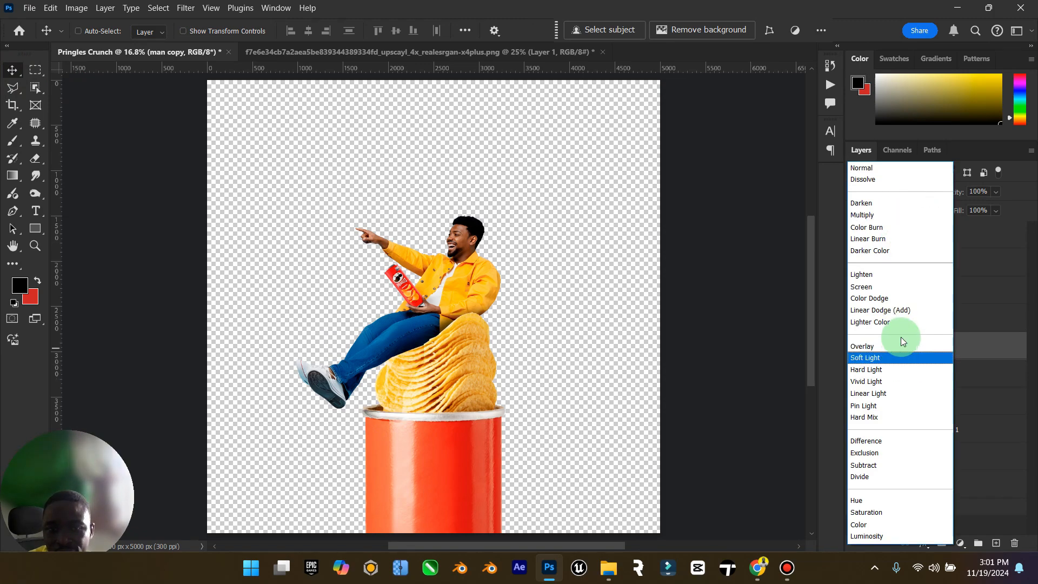
pyautogui.click(871, 215)
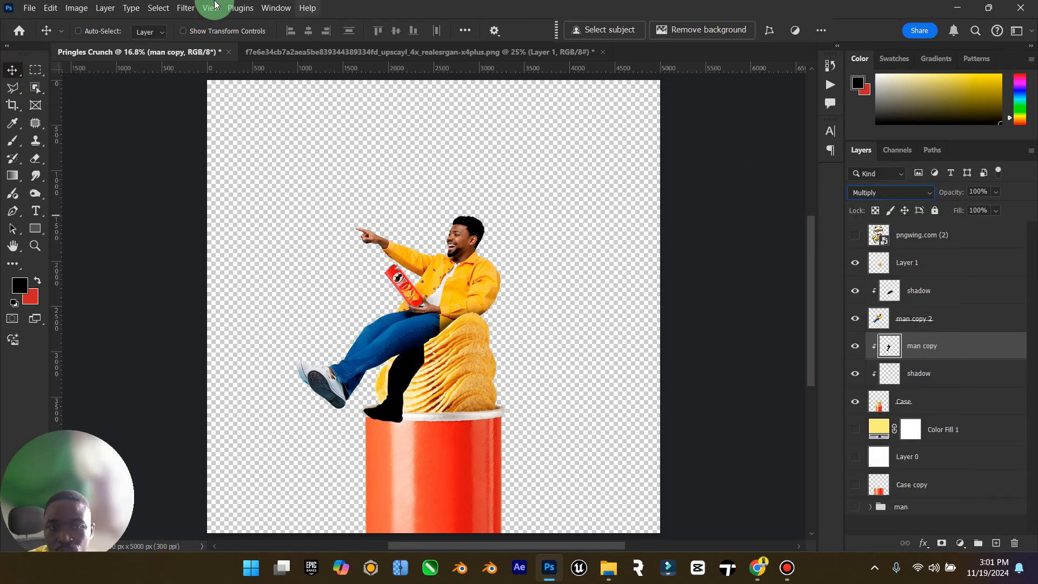
# Soften the black man copy silhouette with a Gaussian Blur of 55.3 pixels radius.
pyautogui.click(176, 9)
pyautogui.moveTo(276, 161)
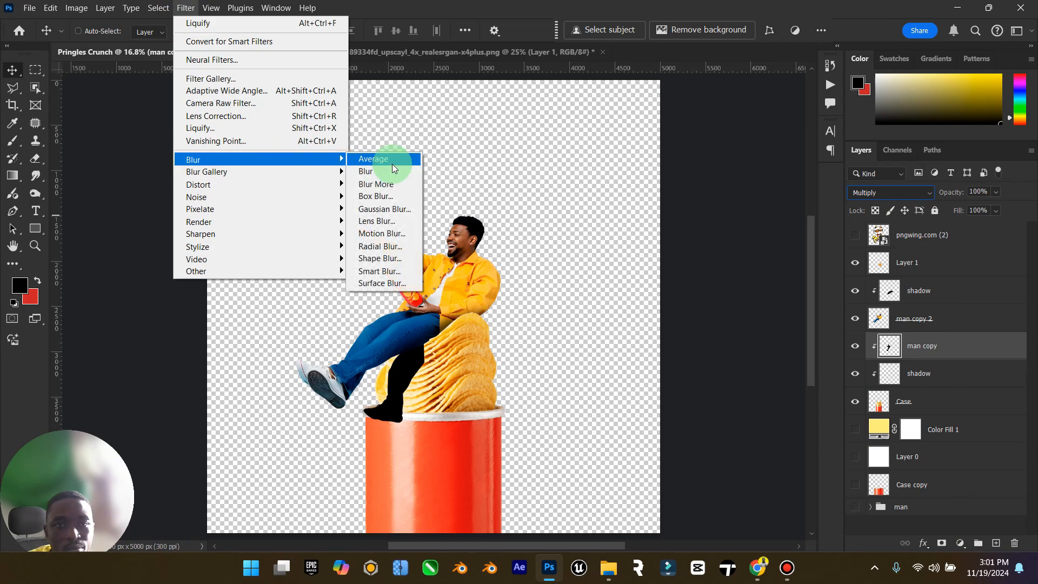
pyautogui.click(384, 209)
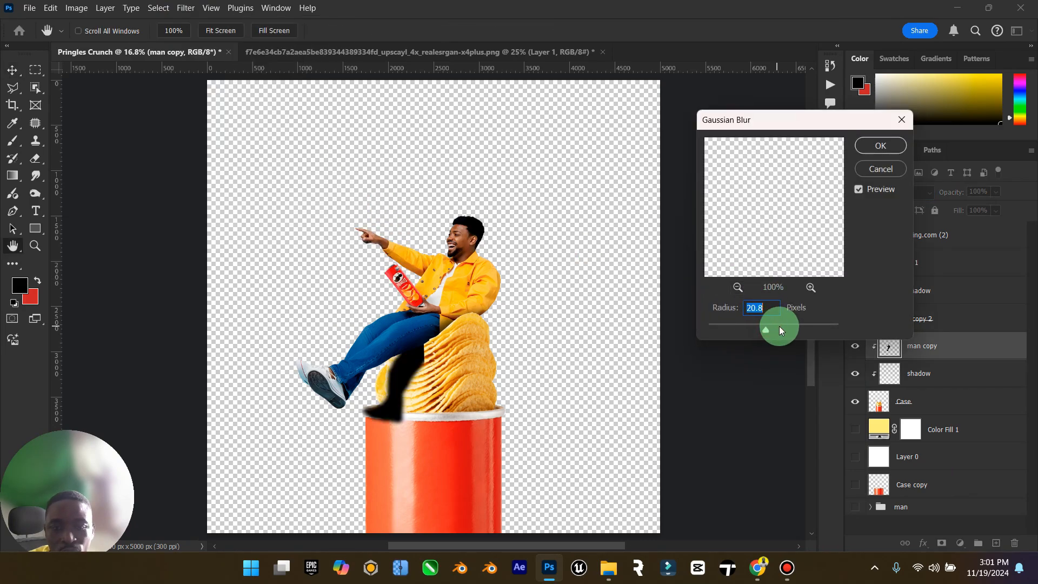
pyautogui.moveTo(783, 327); pyautogui.dragTo(782, 327)
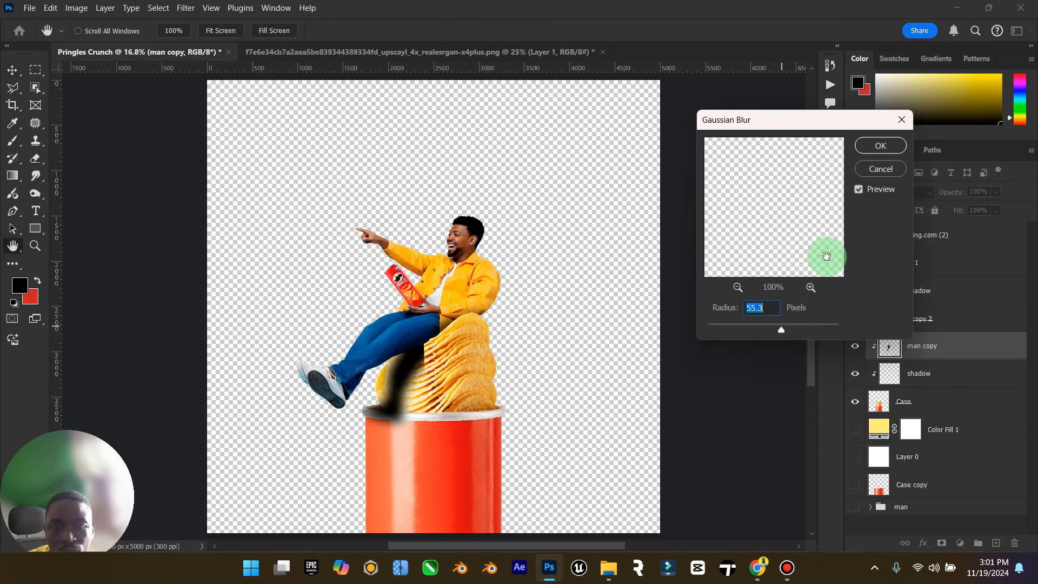
pyautogui.click(882, 147)
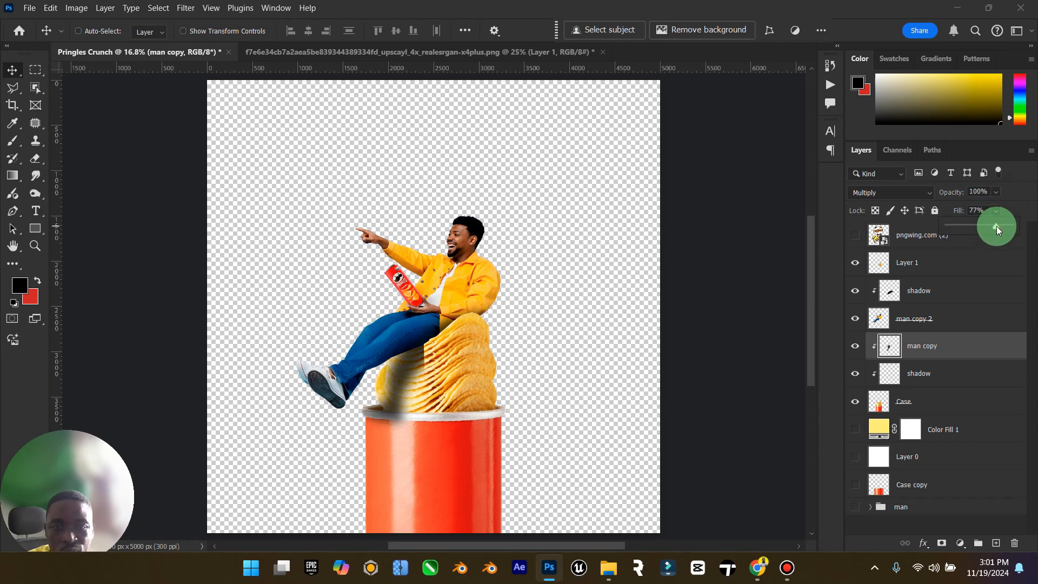
# Lower the fill of the blurred man copy shadow to 85%.
pyautogui.moveTo(998, 229); pyautogui.dragTo(1012, 206)
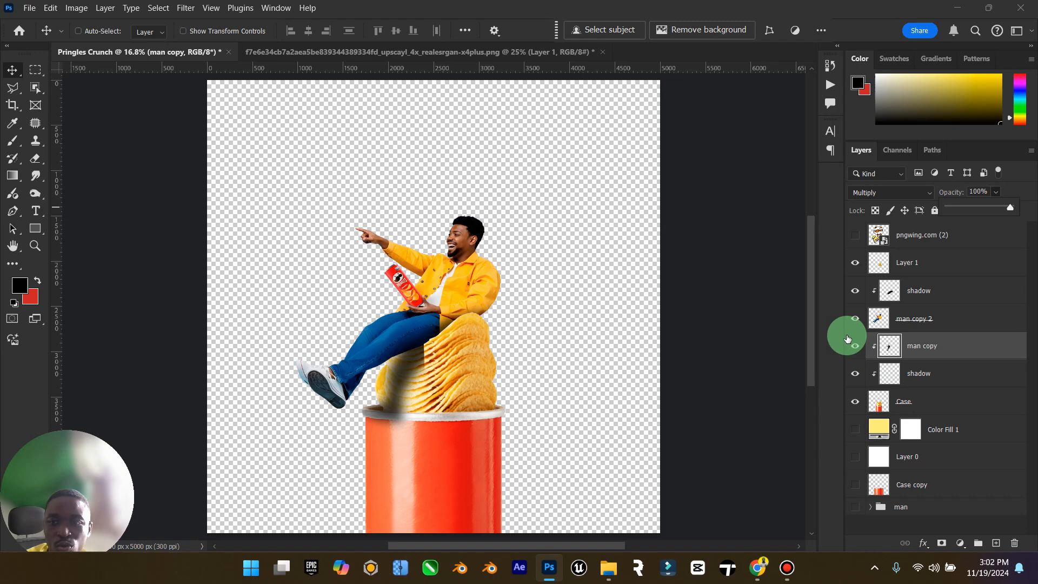
pyautogui.click(1008, 210)
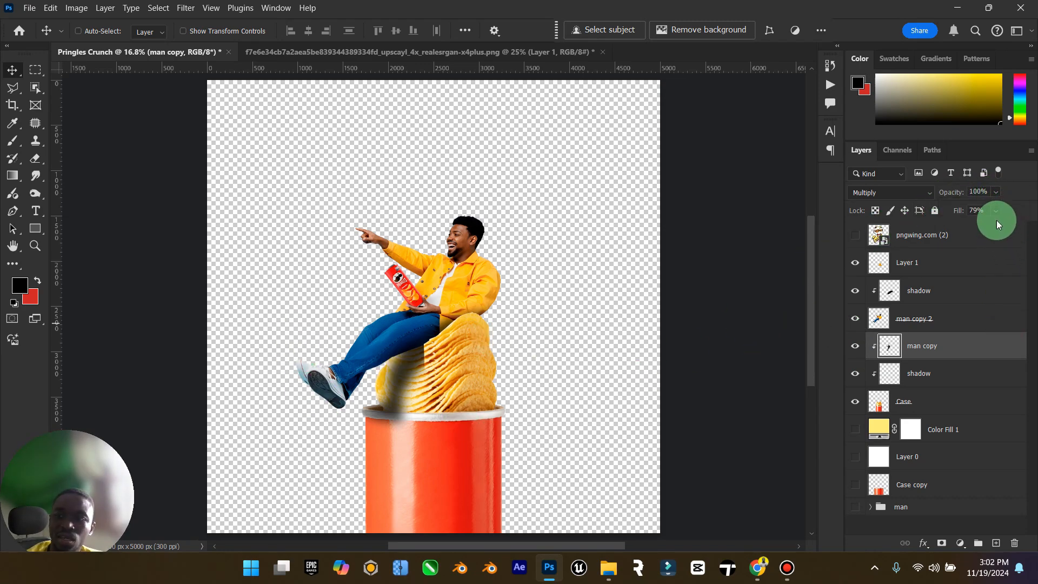
pyautogui.moveTo(998, 215); pyautogui.dragTo(1015, 226)
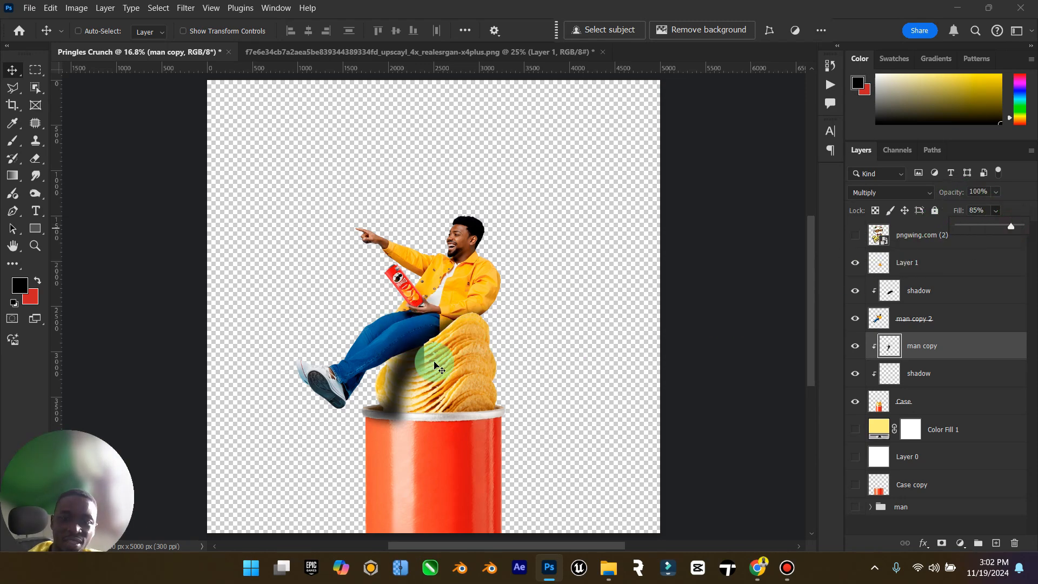
# Rename Layer 1 as chips.
pyautogui.doubleClick(908, 262)
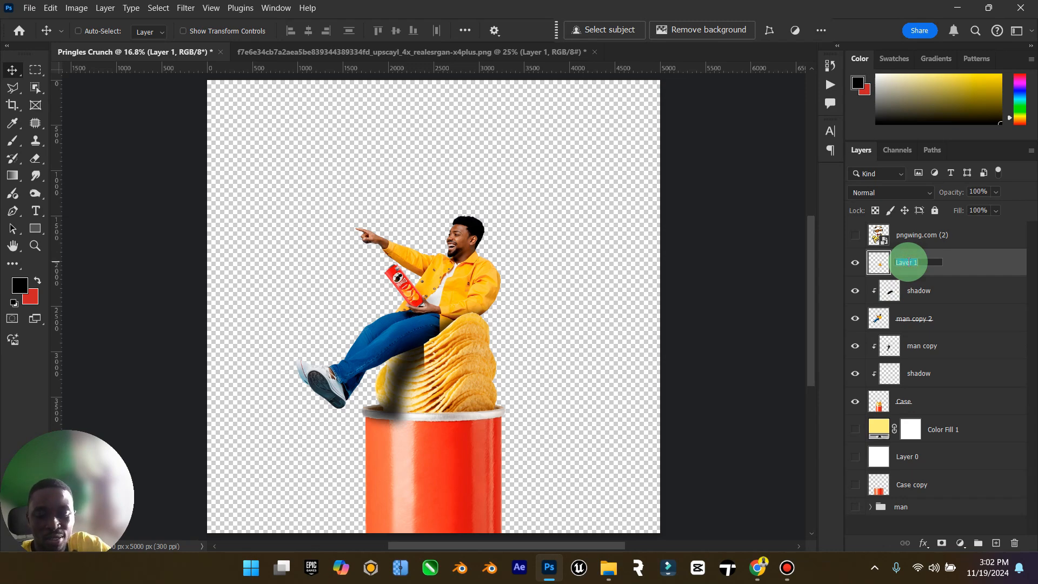
pyautogui.write('chips')
pyautogui.press('Return')
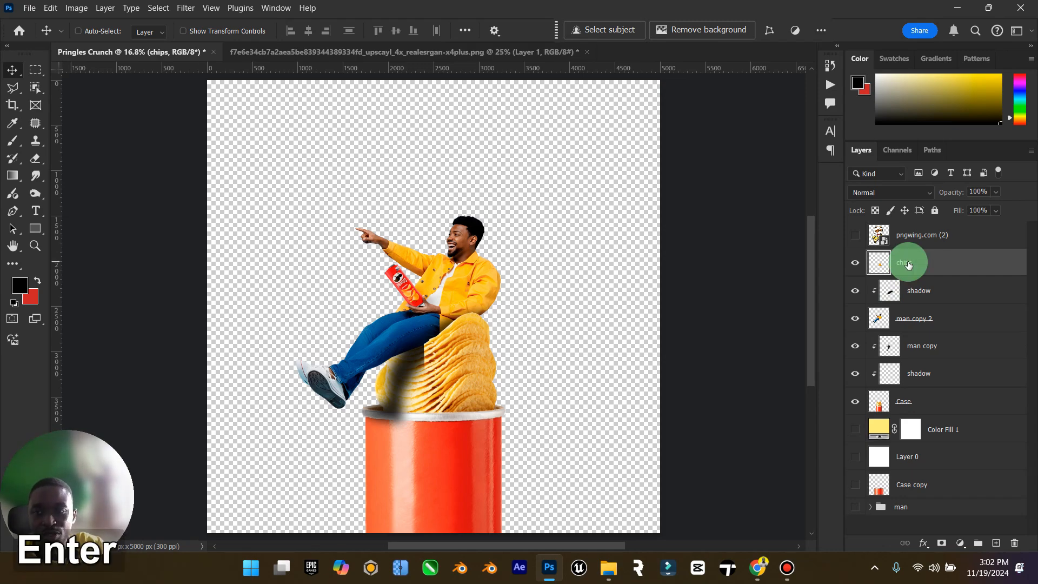
# Duplicate the man copy shadow, move the duplicate above the chips layer and clip it to the chips.
pyautogui.click(935, 350)
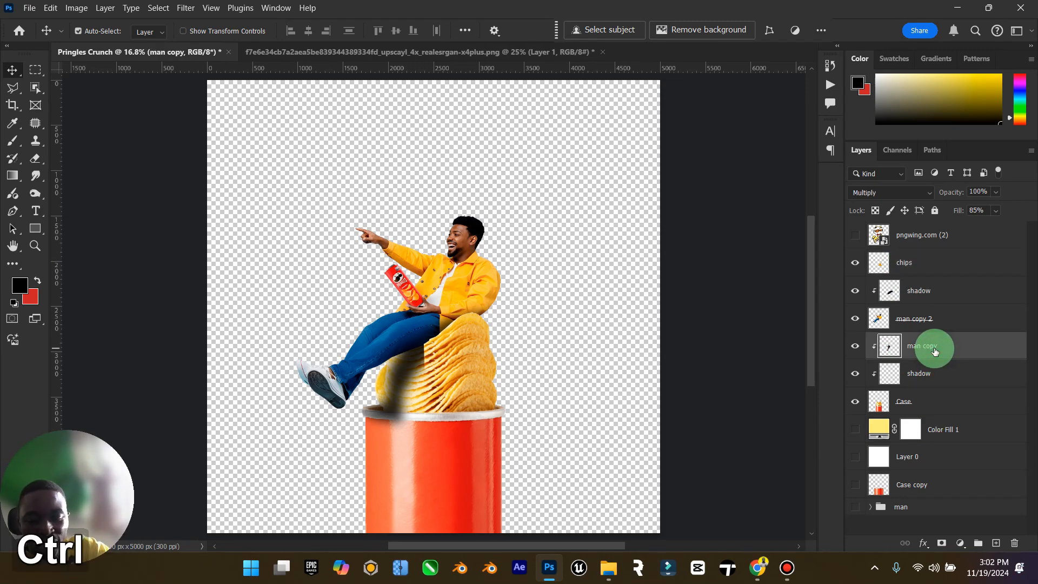
pyautogui.hotkey('ctrl', 'j')
pyautogui.moveTo(933, 347); pyautogui.dragTo(931, 260)
pyautogui.rightClick(932, 260)
pyautogui.click(899, 461)
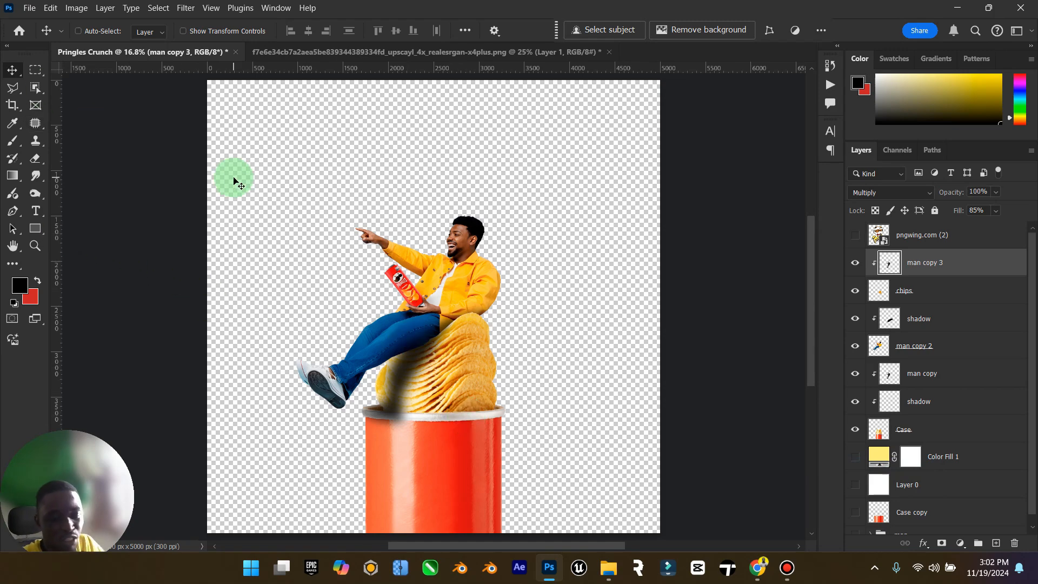
# Save the document as Pringles Crunch in Photoshop format in the Elzenitho PSD folder inside Elzenitho Hub.
pyautogui.hotkey('ctrl', 's')
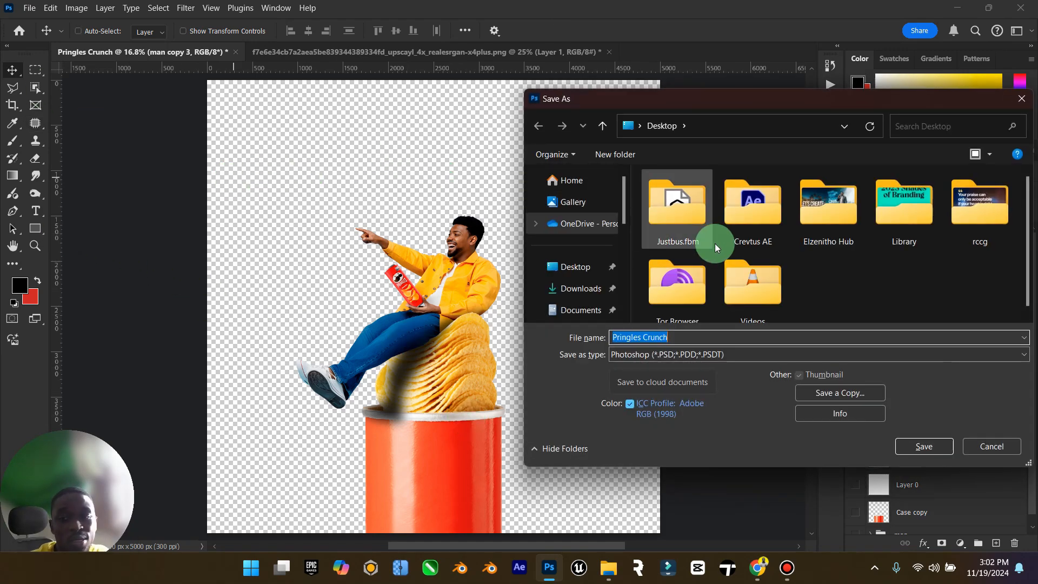
pyautogui.doubleClick(829, 227)
pyautogui.doubleClick(847, 233)
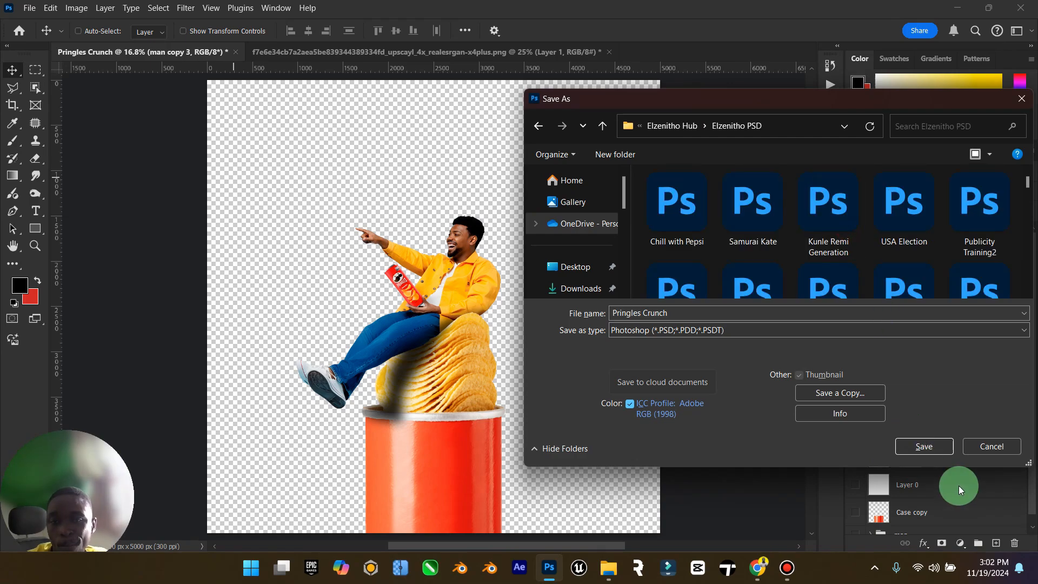
pyautogui.click(925, 446)
pyautogui.click(676, 158)
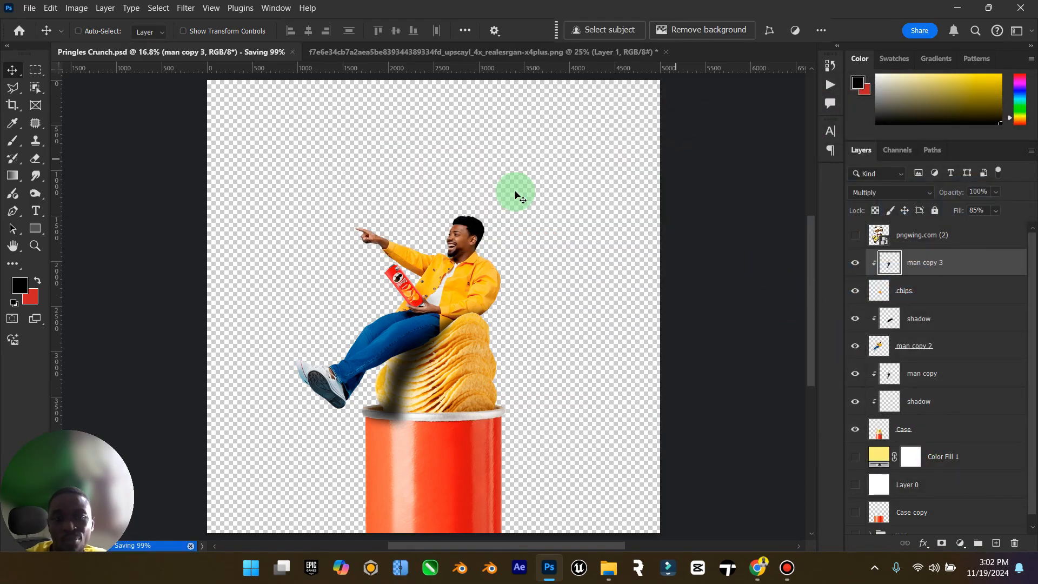
# Zoom out to see the whole artwork and show the Color Fill 1 background layer.
pyautogui.click(36, 246)
pyautogui.keyDown('alt'); pyautogui.click(575, 302); pyautogui.keyUp('alt')
pyautogui.click(417, 216)
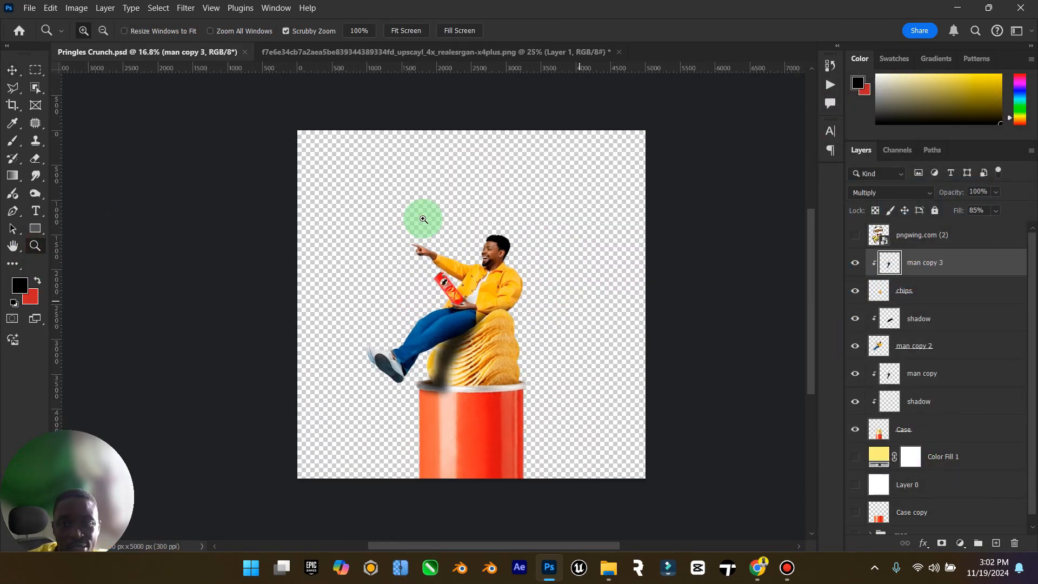
pyautogui.click(12, 70)
pyautogui.click(855, 457)
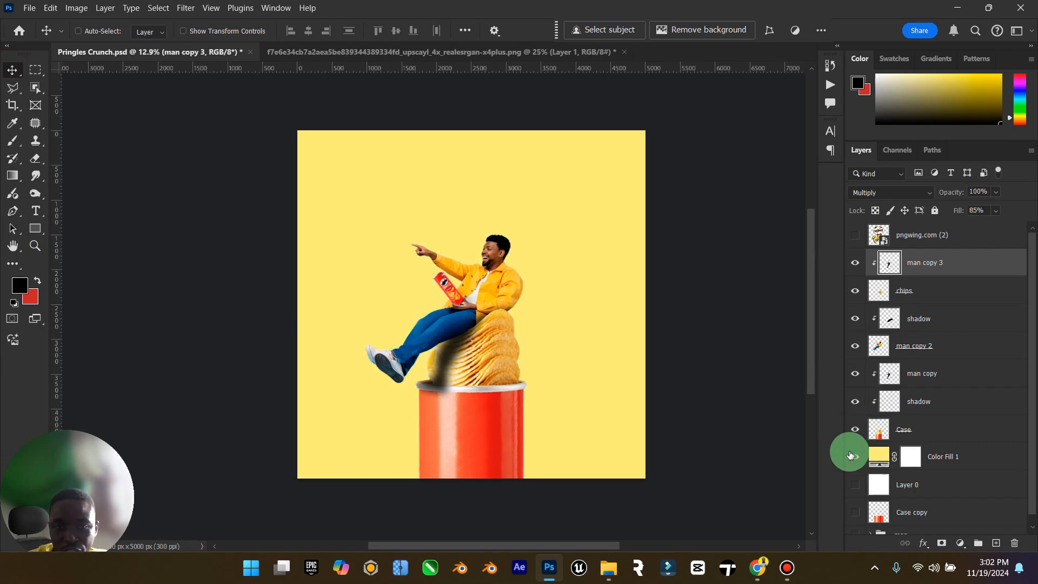
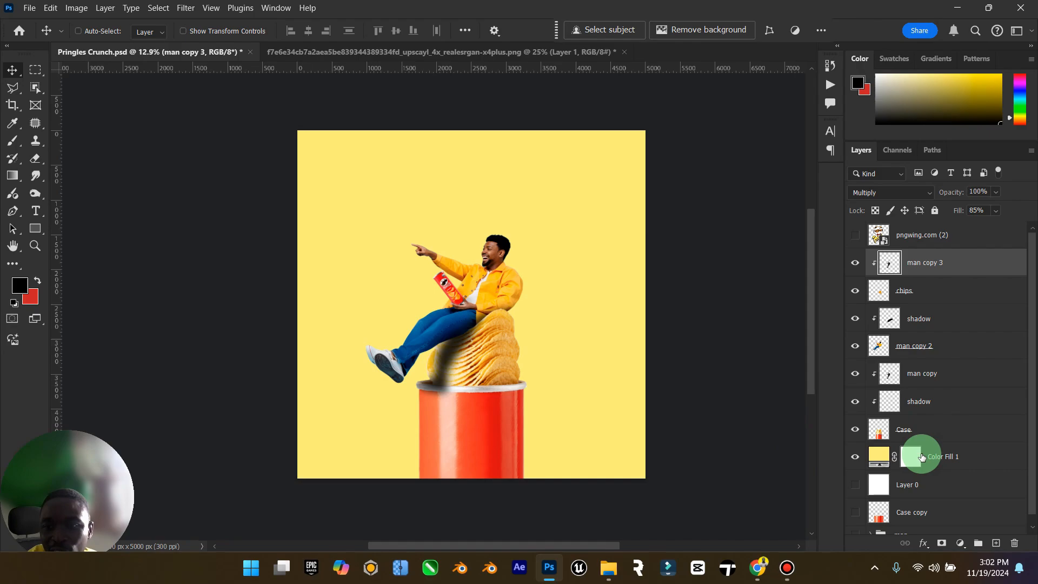
pyautogui.doubleClick(879, 456)
pyautogui.click(469, 403)
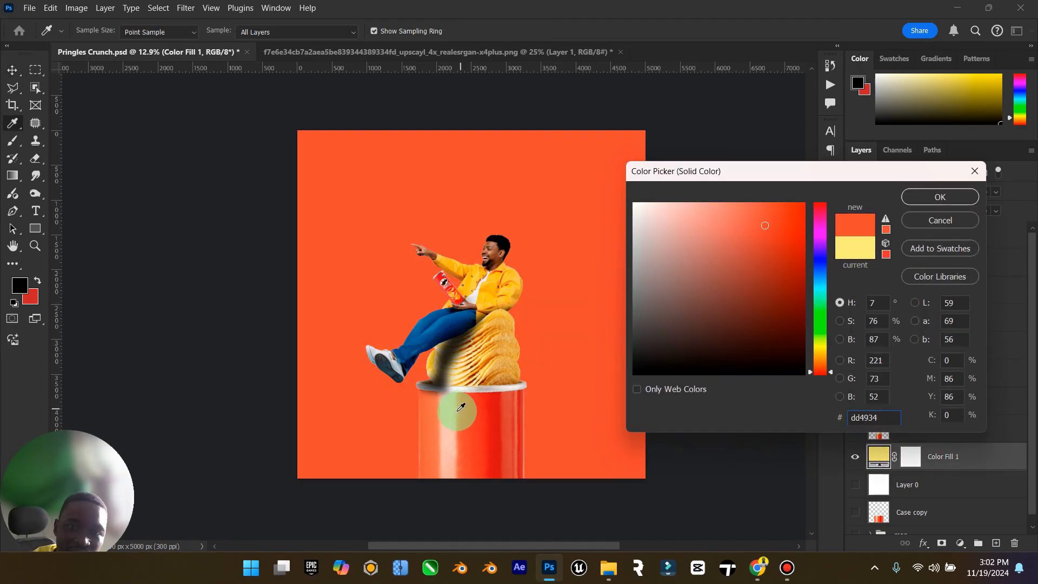
pyautogui.click(953, 220)
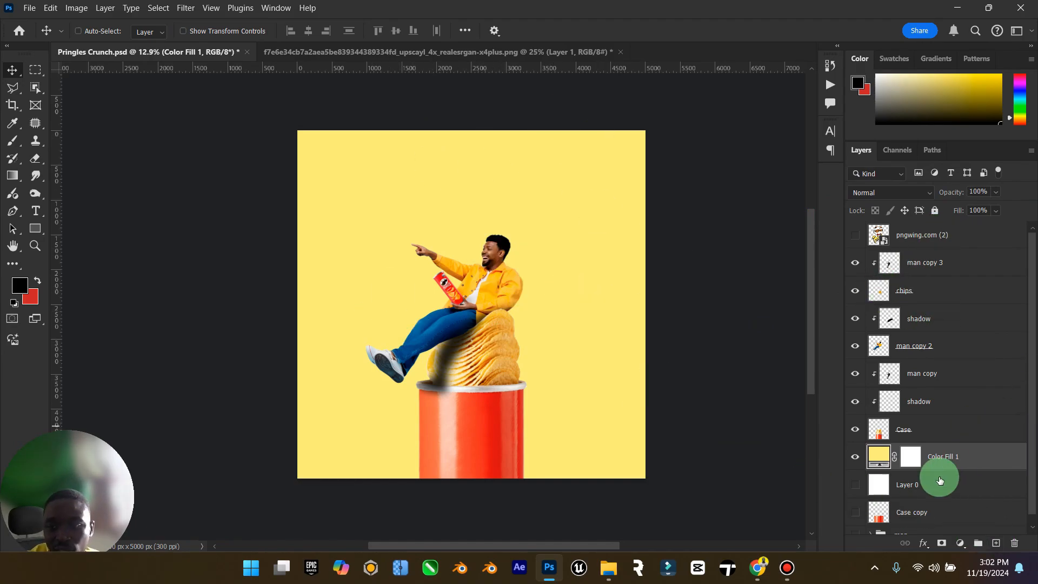
pyautogui.doubleClick(878, 457)
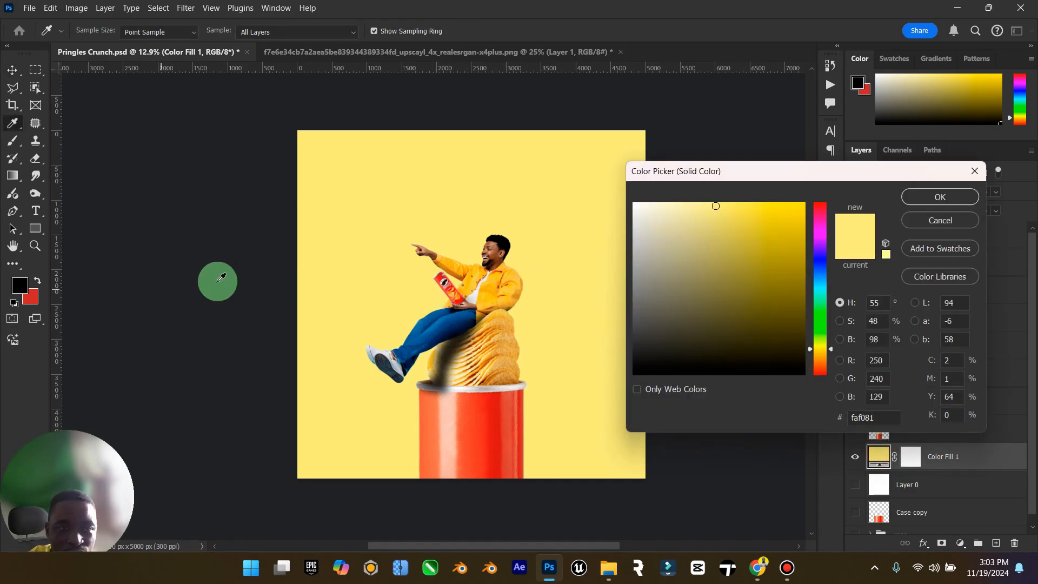
pyautogui.click(453, 292)
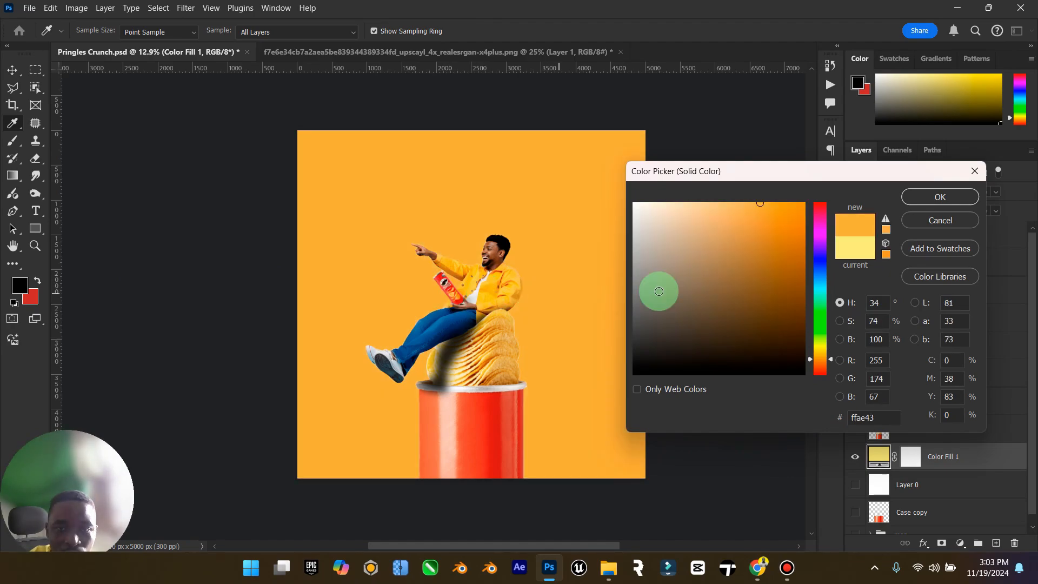
pyautogui.click(738, 204)
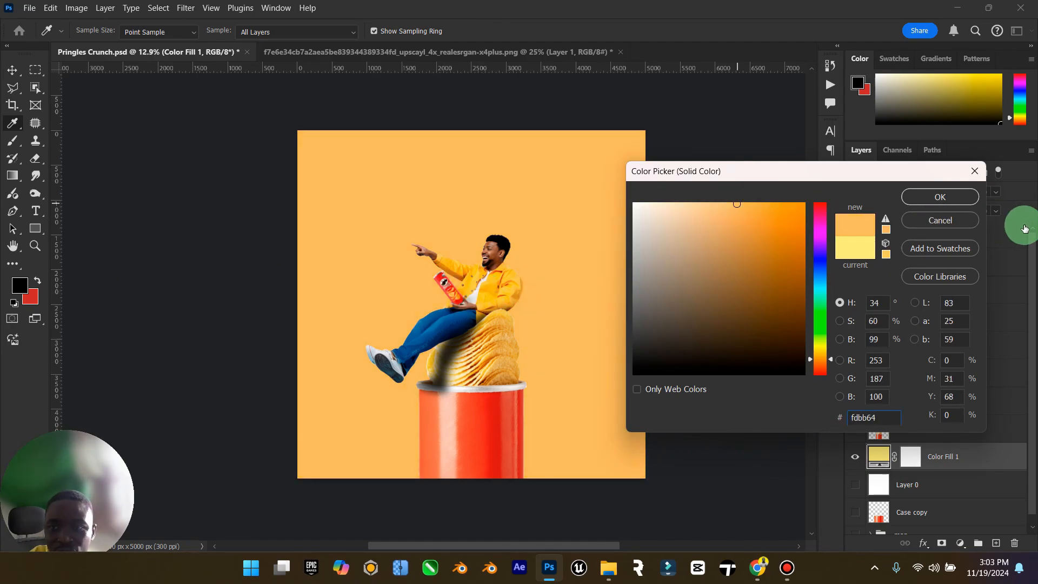
pyautogui.click(972, 221)
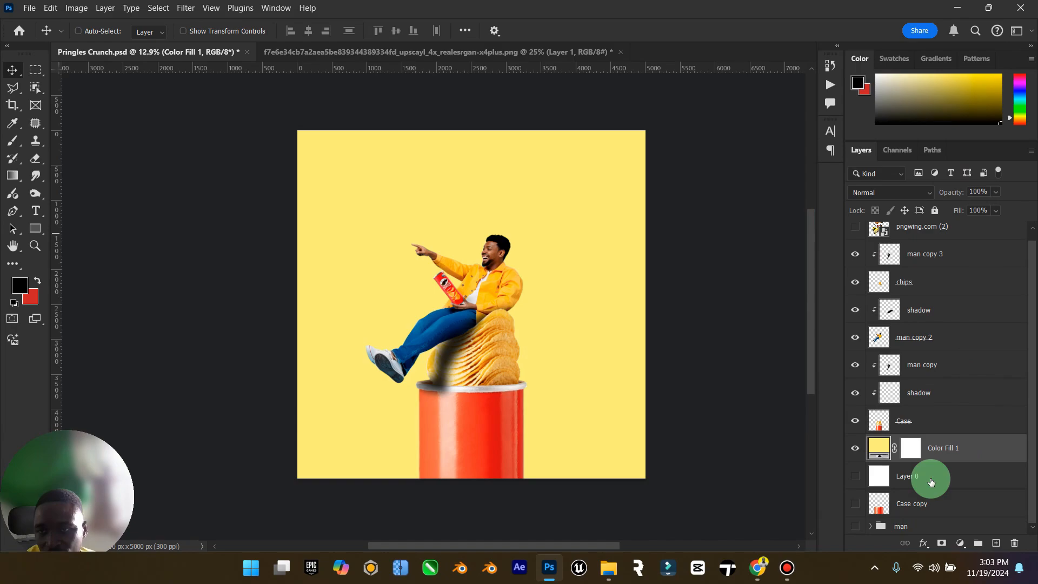
# Recolour the Color Fill 1 background to yellow #f9eb55, showing the Pringles logo layer only while choosing the colour.
pyautogui.scroll(1, 927, 476)
pyautogui.click(853, 235)
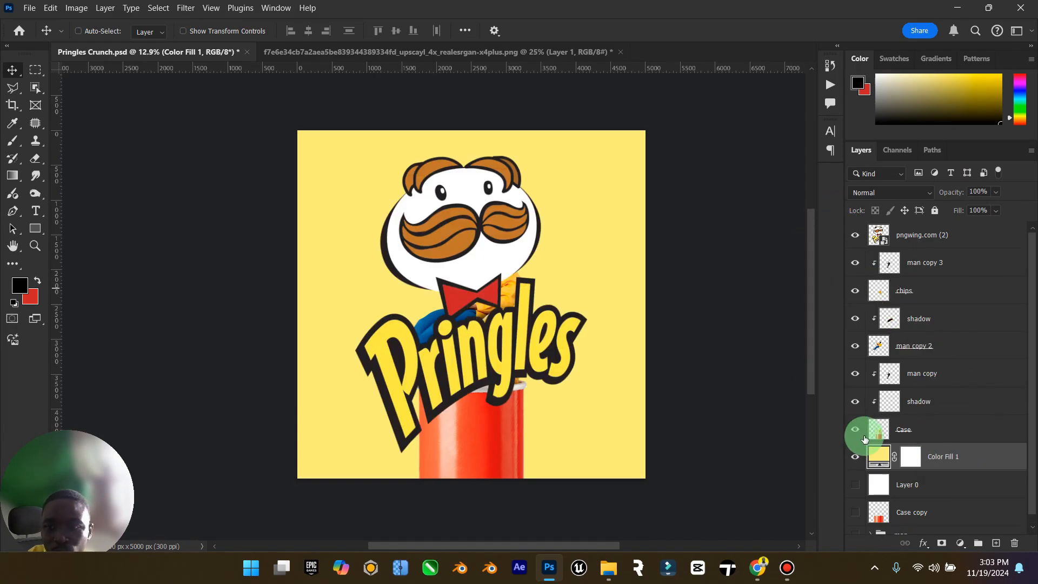
pyautogui.doubleClick(878, 450)
pyautogui.click(747, 207)
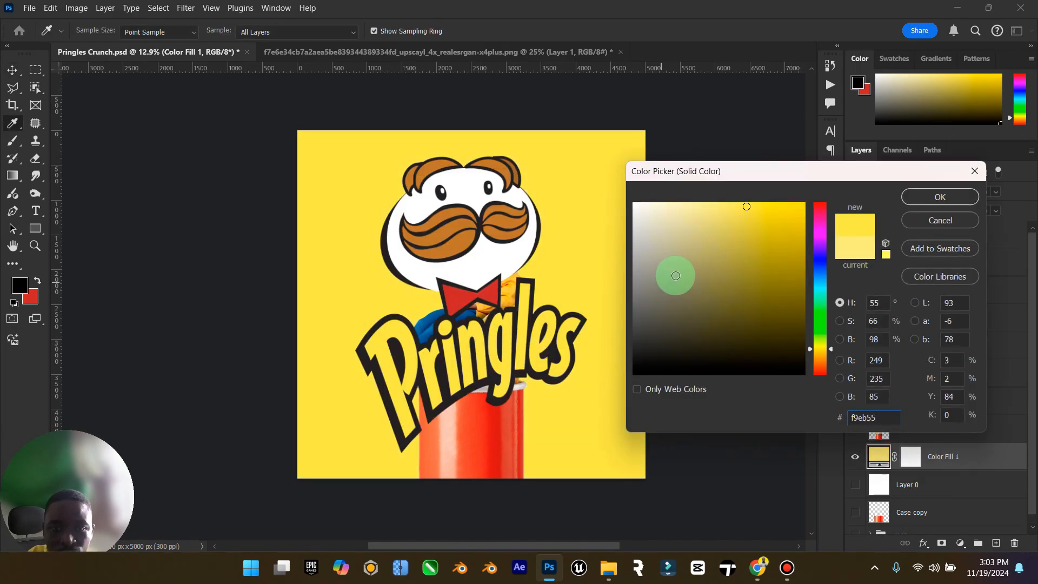
pyautogui.click(914, 196)
pyautogui.click(850, 234)
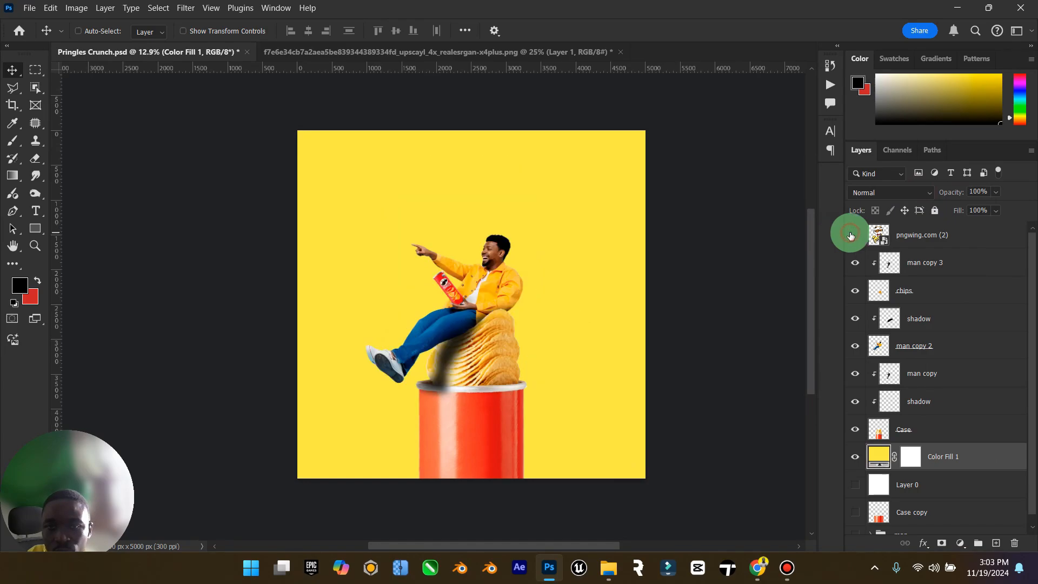
# Add a new layer directly above Color Fill 1 and enlarge the Brush tool to 3600 pixels.
pyautogui.click(997, 544)
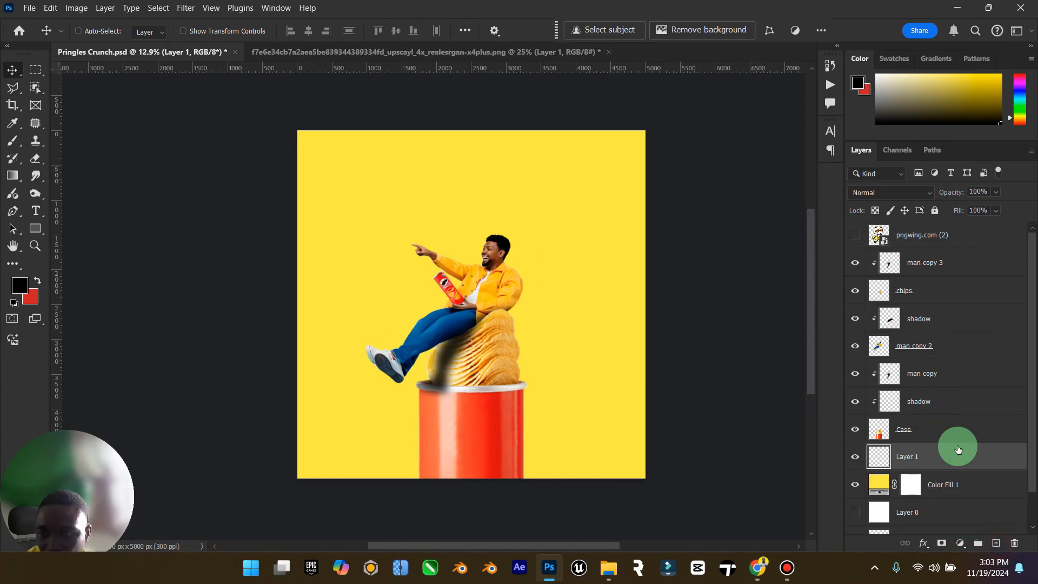
pyautogui.click(12, 141)
pyautogui.press(']')
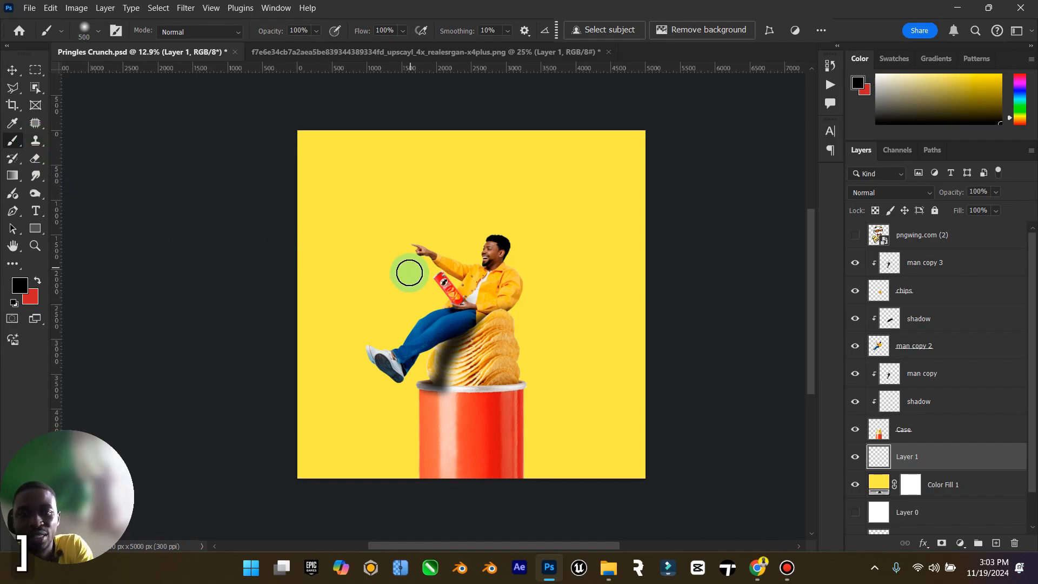
pyautogui.press(']')
pyautogui.press(']')
pyautogui.press(']')
pyautogui.press(']')
pyautogui.press(']')
pyautogui.press(']')
pyautogui.press(']')
pyautogui.press(']')
pyautogui.press(']')
pyautogui.press(']')
pyautogui.press(']')
pyautogui.press(']')
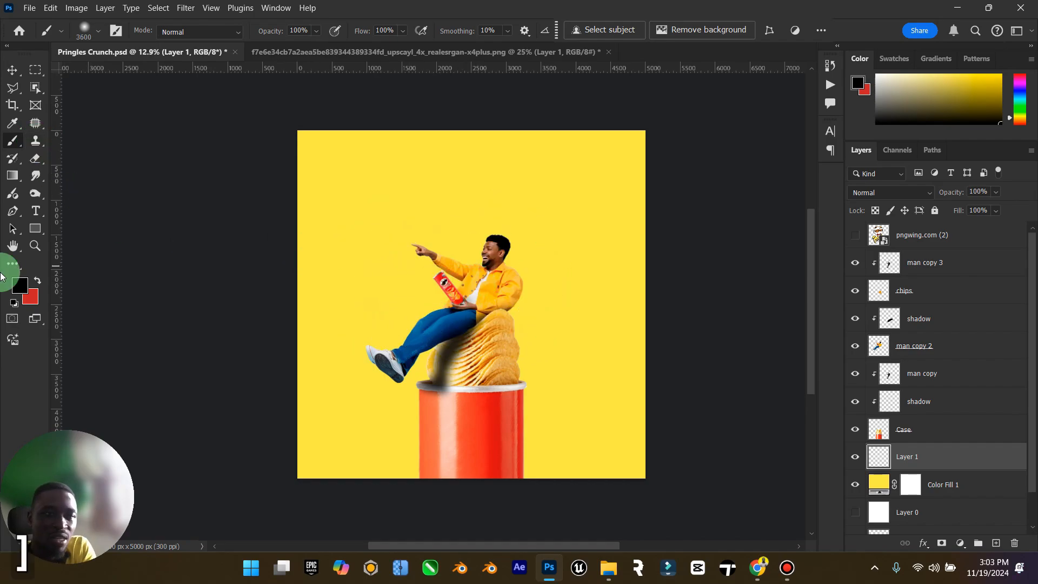
# Paint a soft light-yellow #fff483 glow on the new layer behind the man and chip stack.
pyautogui.click(19, 285)
pyautogui.moveTo(441, 260); pyautogui.dragTo(716, 201)
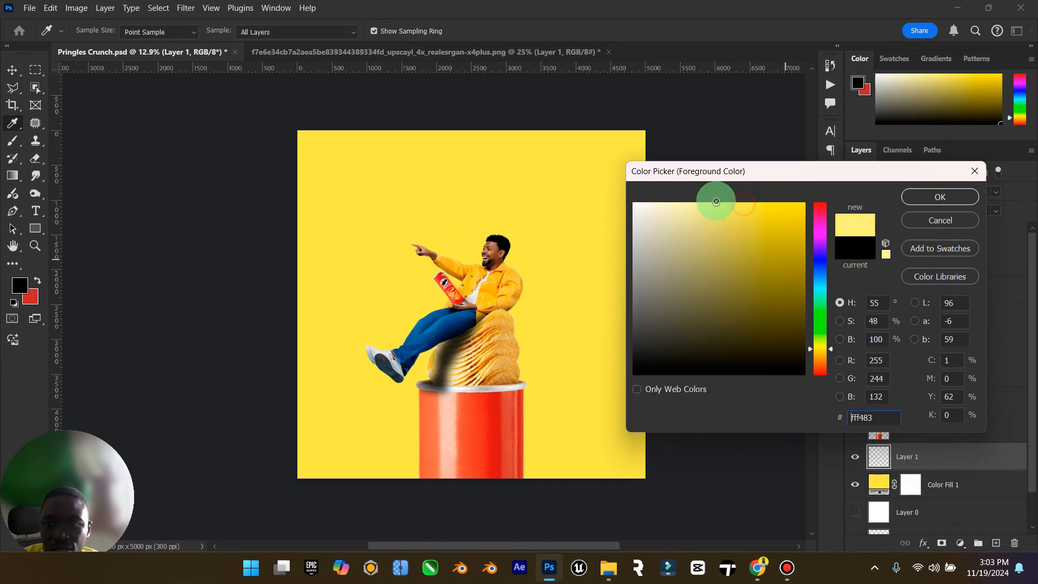
pyautogui.click(925, 205)
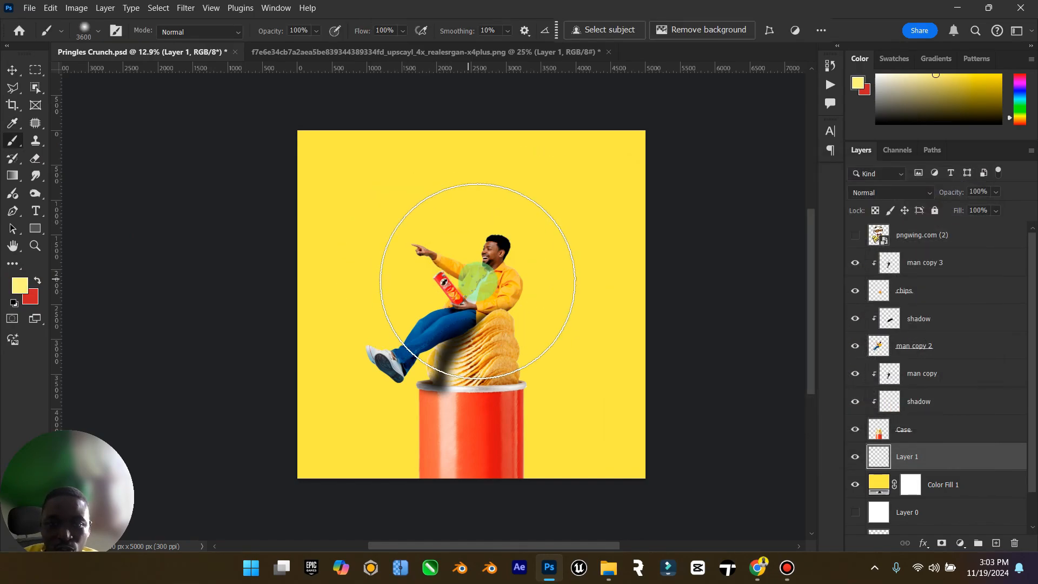
pyautogui.moveTo(478, 320)
pyautogui.mouseDown()
pyautogui.moveTo(466, 320)
pyautogui.moveTo(465, 295)
pyautogui.mouseUp()
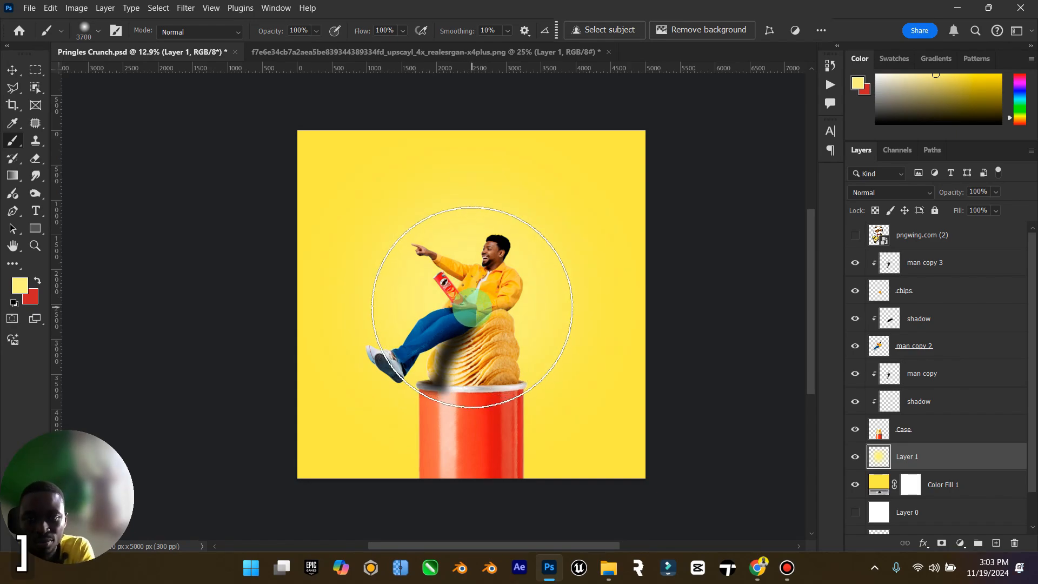
# Enlarge the brush to 5000 pixels, lower its opacity to 46%, and paint a broader soft glow behind the man on Layer 1.
pyautogui.press(']')
pyautogui.press(']')
pyautogui.press(']')
pyautogui.press(']')
pyautogui.press(']')
pyautogui.press(']')
pyautogui.press(']')
pyautogui.press(']')
pyautogui.press(']')
pyautogui.press(']')
pyautogui.press(']')
pyautogui.press(']')
pyautogui.press(']')
pyautogui.press(']')
pyautogui.click(197, 7)
pyautogui.click(312, 32)
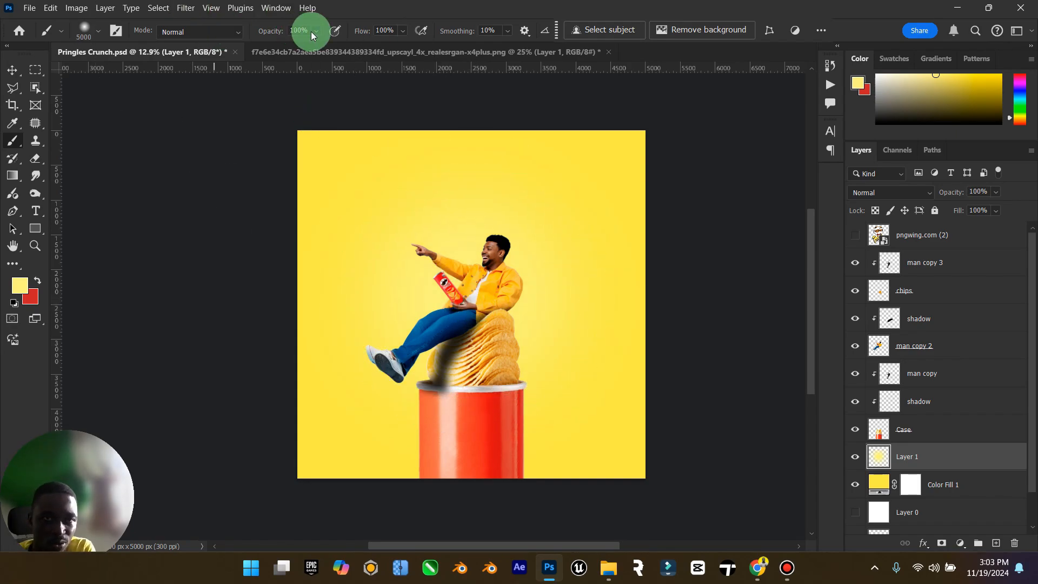
pyautogui.moveTo(300, 47); pyautogui.dragTo(297, 47)
pyautogui.moveTo(433, 295)
pyautogui.mouseDown()
pyautogui.moveTo(473, 320)
pyautogui.moveTo(473, 301)
pyautogui.moveTo(451, 301)
pyautogui.moveTo(461, 274)
pyautogui.mouseUp()
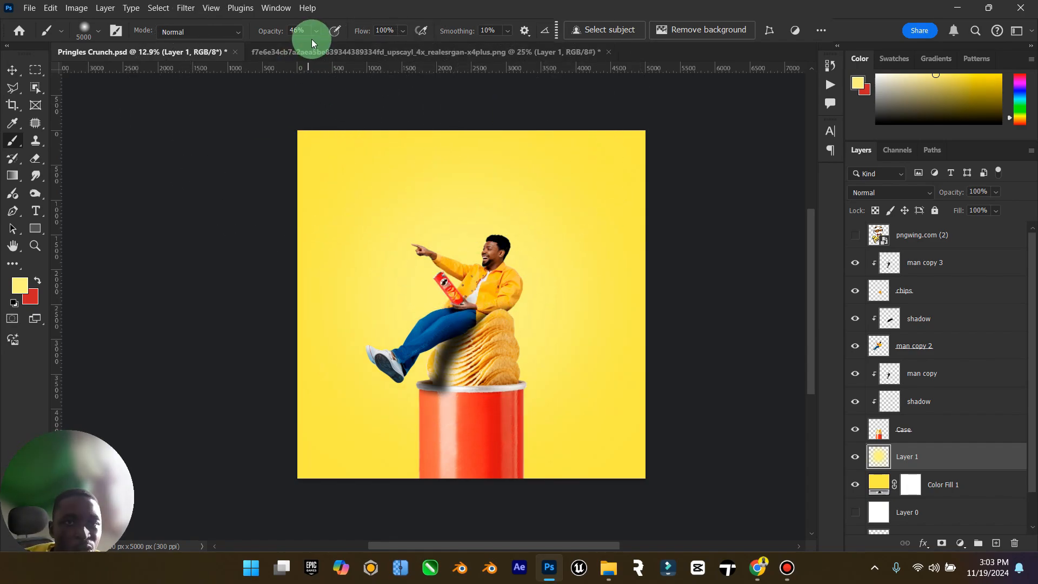
pyautogui.click(14, 74)
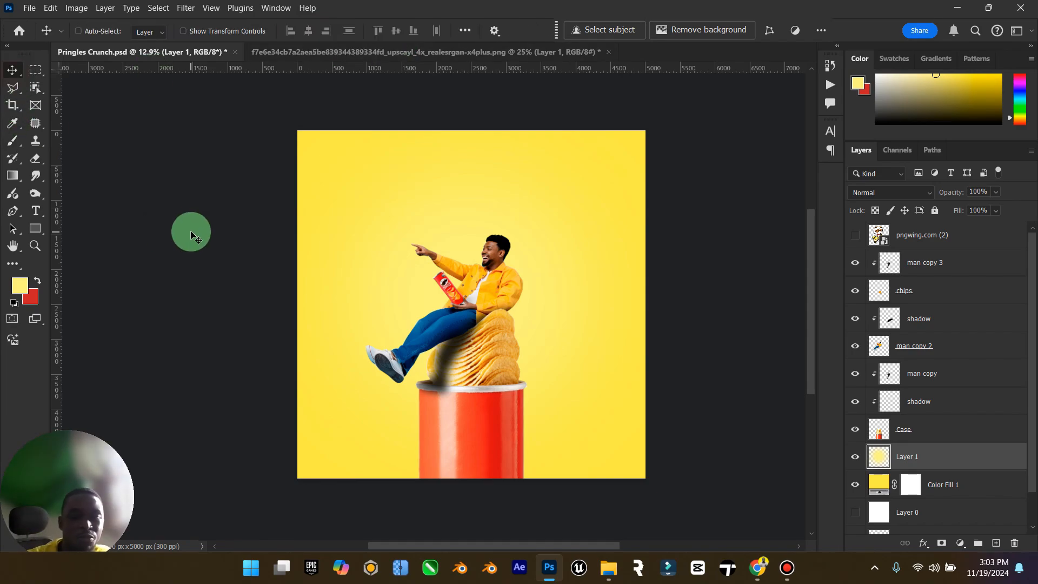
# Close the separate upscaled Pringles can image and save Pringles Crunch.psd.
pyautogui.click(589, 52)
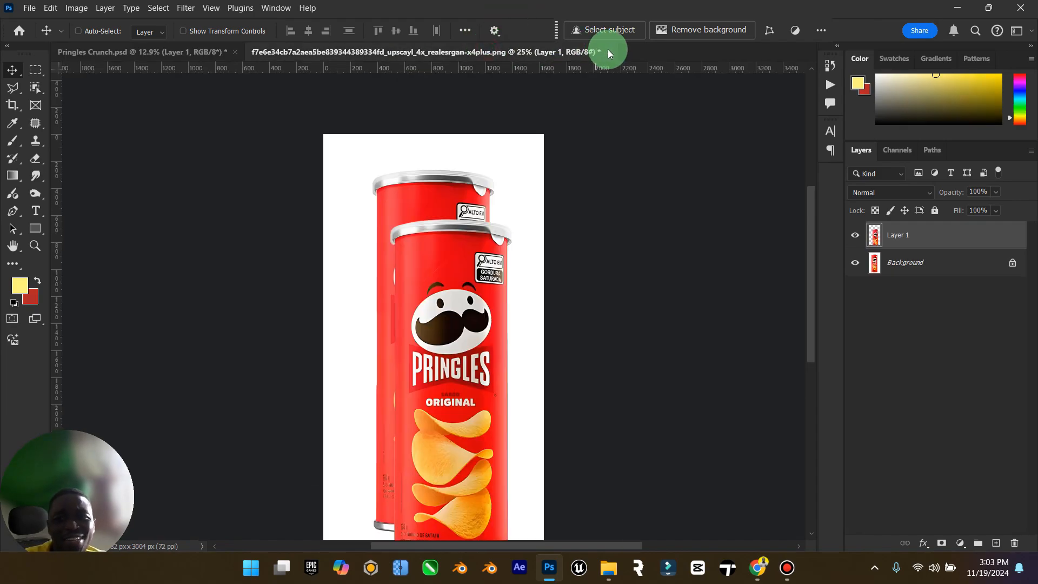
pyautogui.click(608, 51)
pyautogui.click(541, 231)
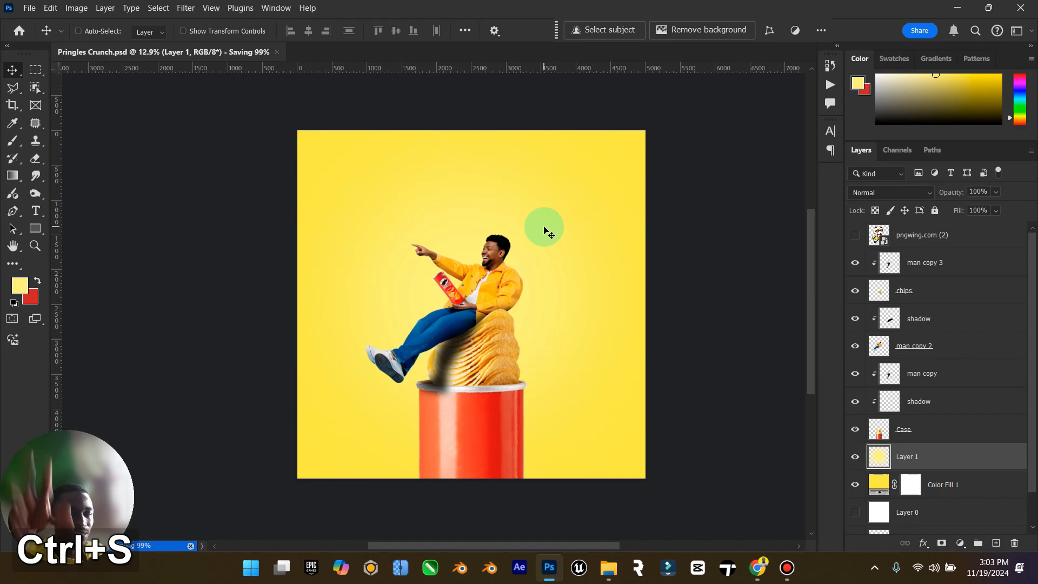
# Look through the Downloads folder for Pringles logo and can images for the large can's label, and return to the artwork.
pyautogui.click(626, 571)
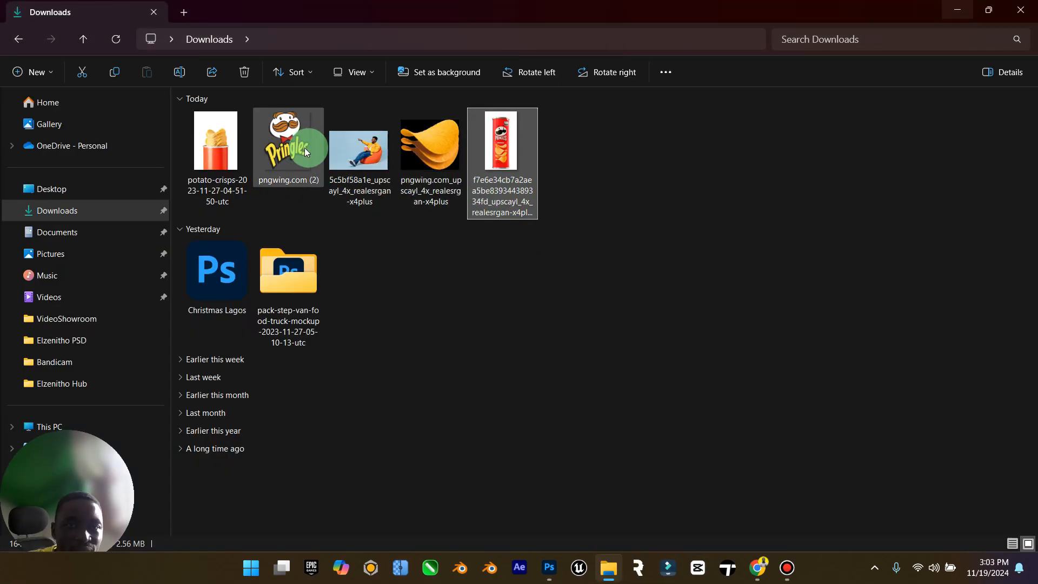
pyautogui.moveTo(301, 147); pyautogui.dragTo(889, 15)
pyautogui.click(970, 13)
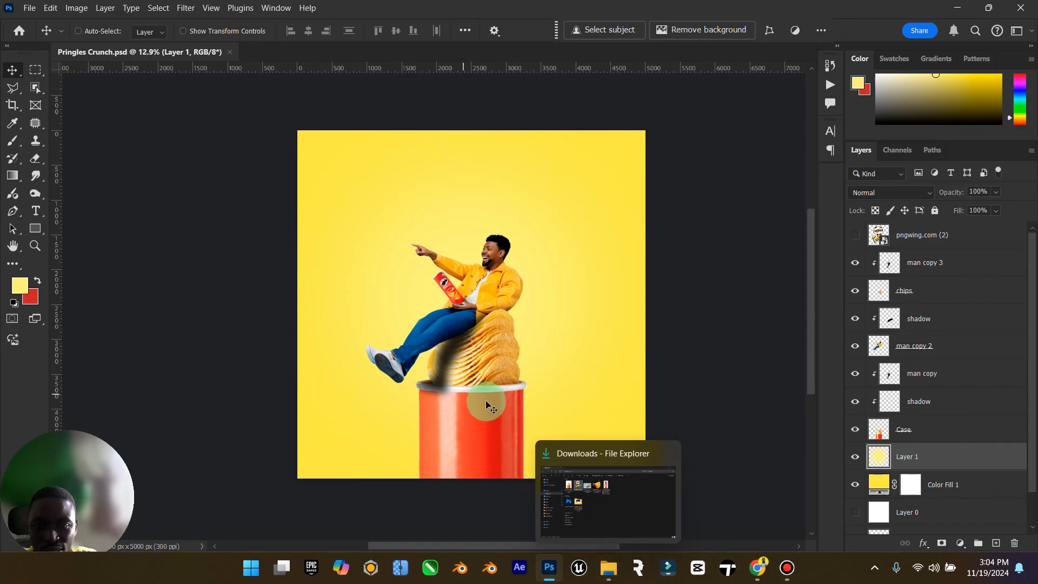
pyautogui.click(609, 567)
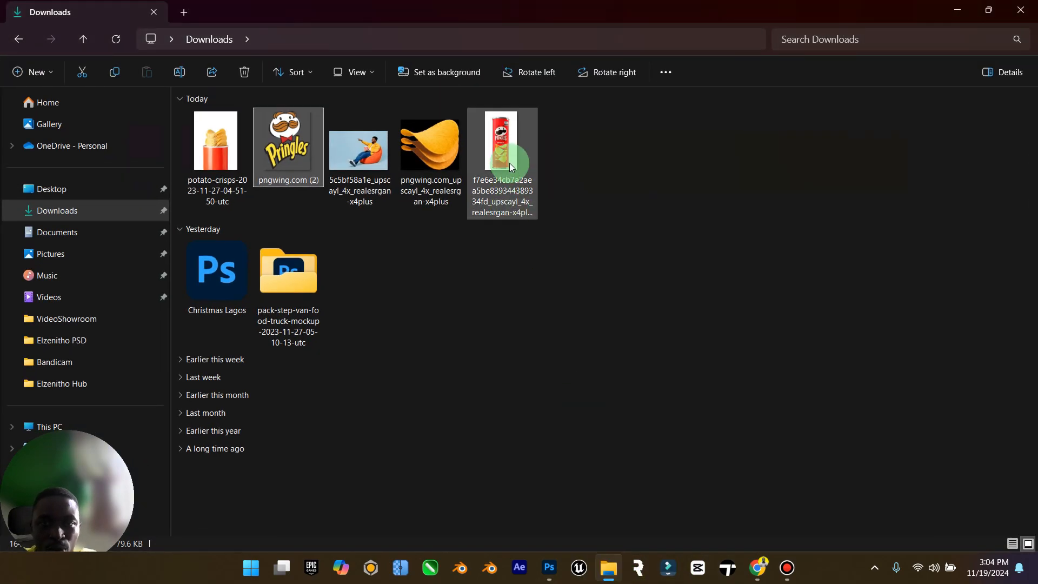
pyautogui.click(968, 8)
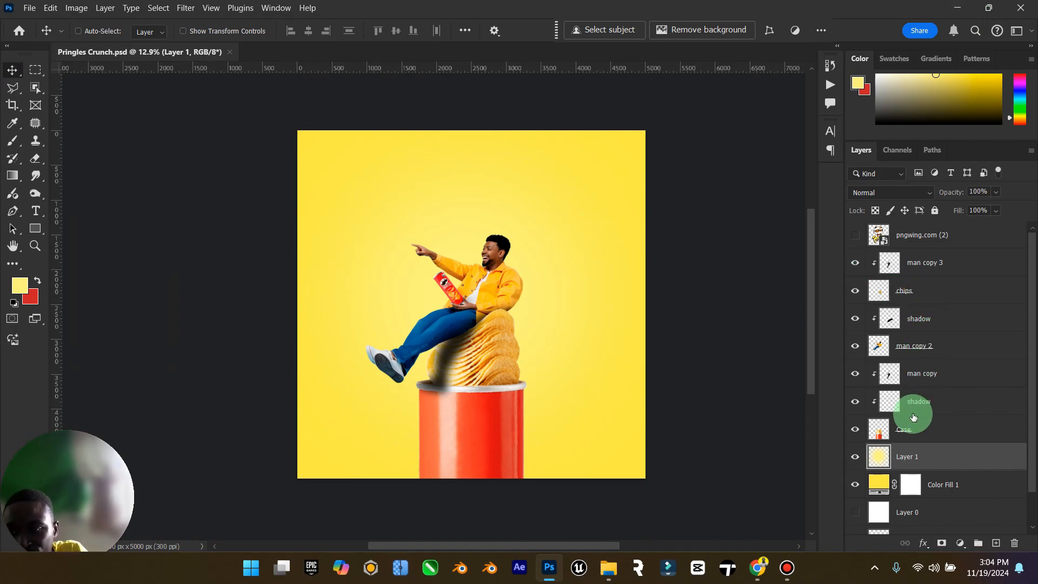
# Duplicate the small pringles can layer, bring the copy to the front of the layer stack, and place it above the man.
pyautogui.moveTo(934, 376); pyautogui.dragTo(899, 394)
pyautogui.click(929, 499)
pyautogui.hotkey('ctrl', 'j')
pyautogui.click(872, 415)
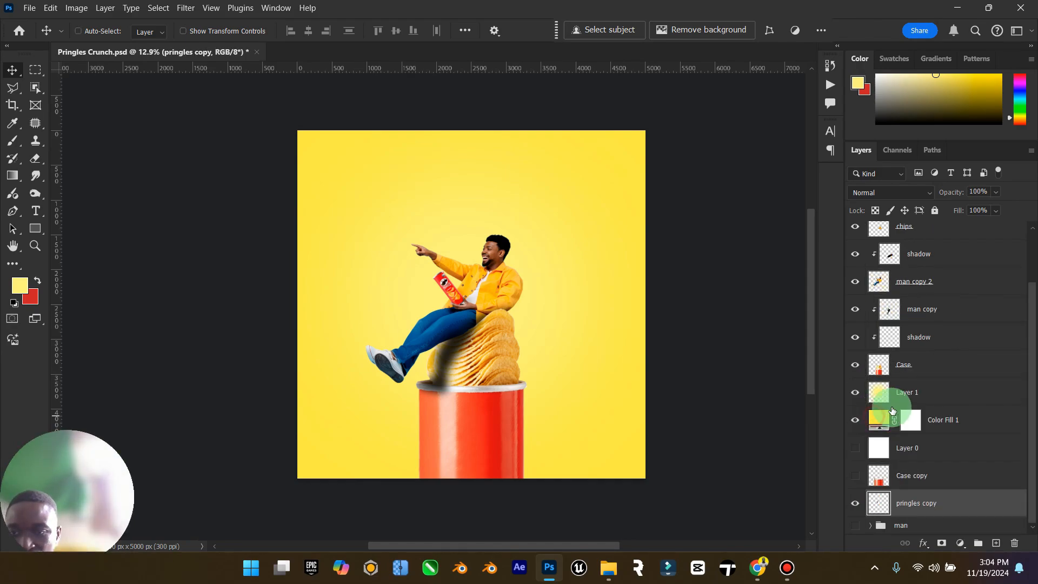
pyautogui.moveTo(915, 498); pyautogui.dragTo(995, 212)
pyautogui.moveTo(463, 294); pyautogui.dragTo(483, 237)
# Try covering the large can with the pringles copy, enlarged to about 736% and rotated upright, and delete that copy.
pyautogui.hotkey('ctrl', 't')
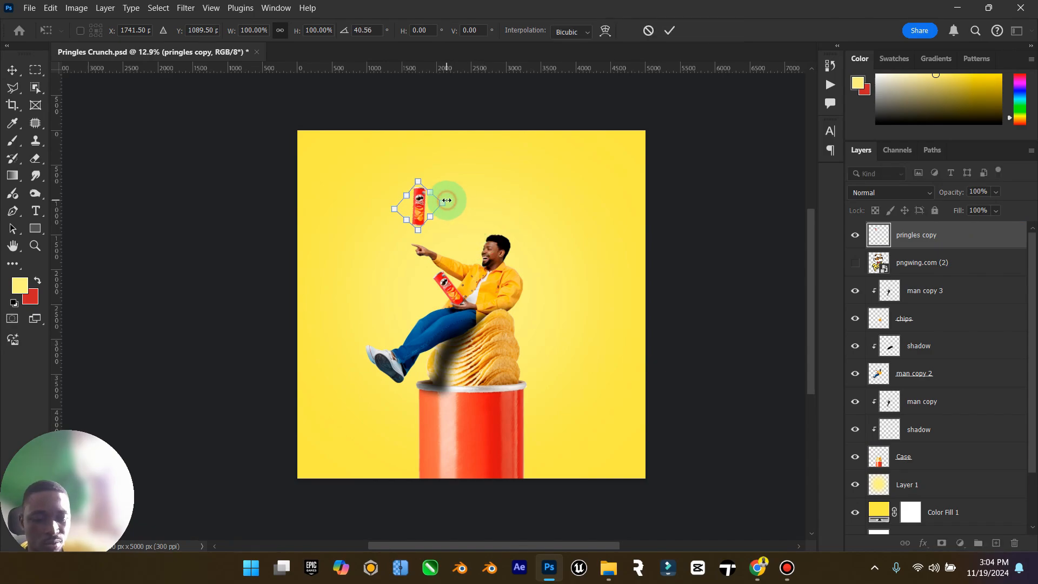
pyautogui.moveTo(443, 202); pyautogui.dragTo(597, 180)
pyautogui.press('Escape')
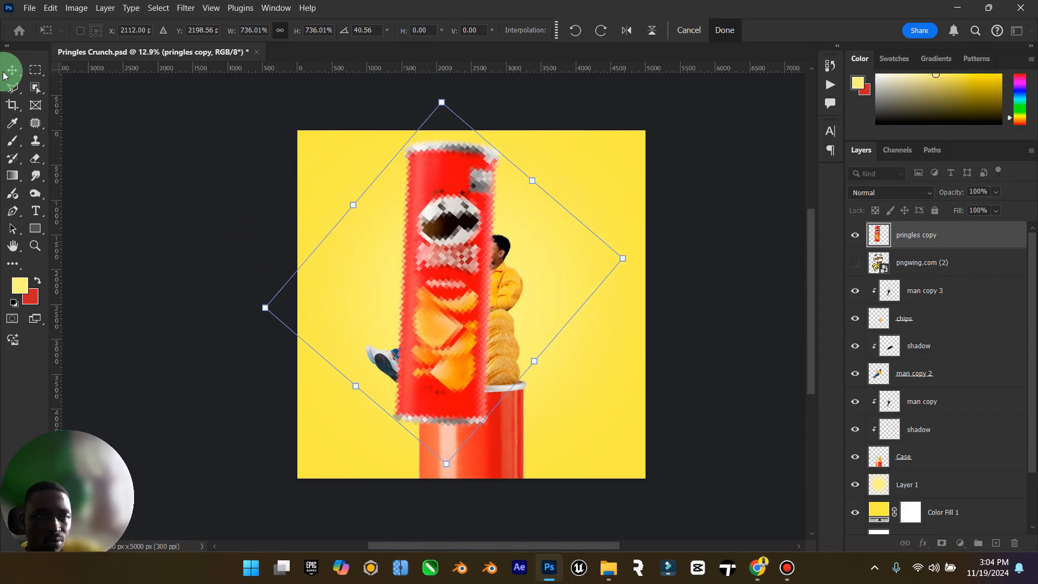
pyautogui.hotkey('ctrl', 't')
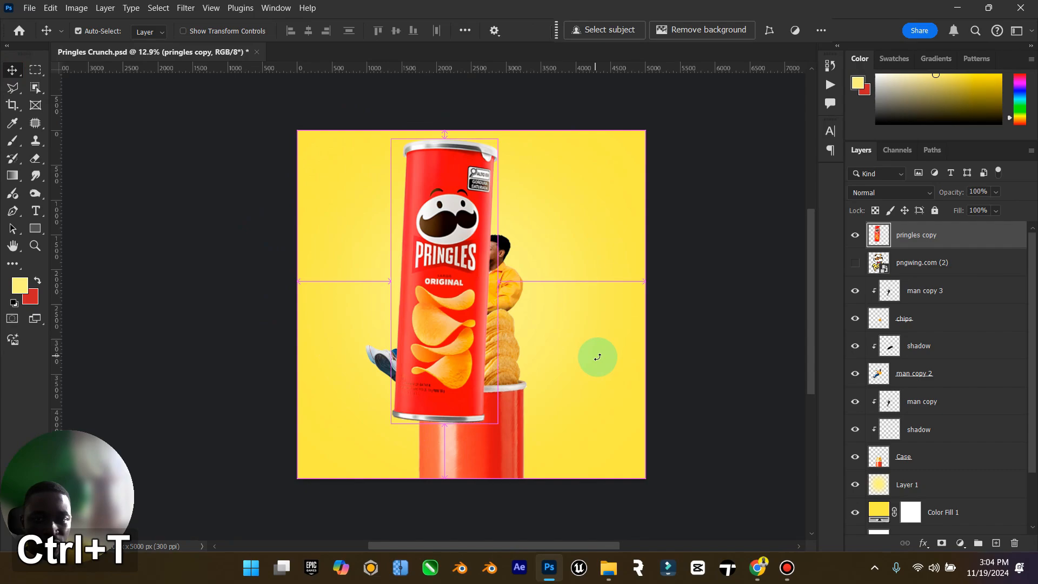
pyautogui.moveTo(598, 354); pyautogui.dragTo(625, 346)
pyautogui.moveTo(437, 257); pyautogui.dragTo(460, 481)
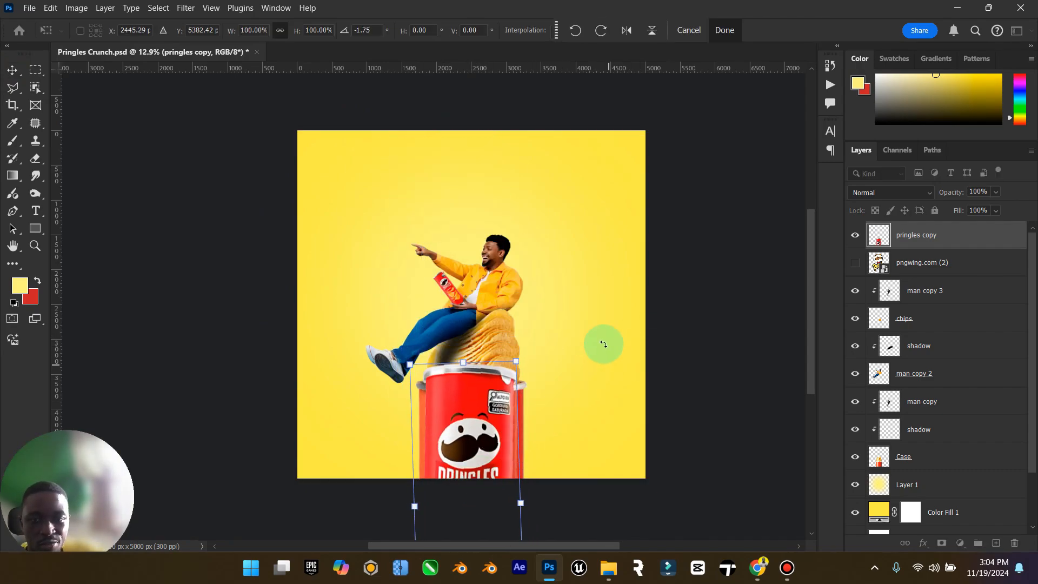
pyautogui.moveTo(593, 338); pyautogui.dragTo(592, 334)
pyautogui.moveTo(487, 359); pyautogui.dragTo(514, 364)
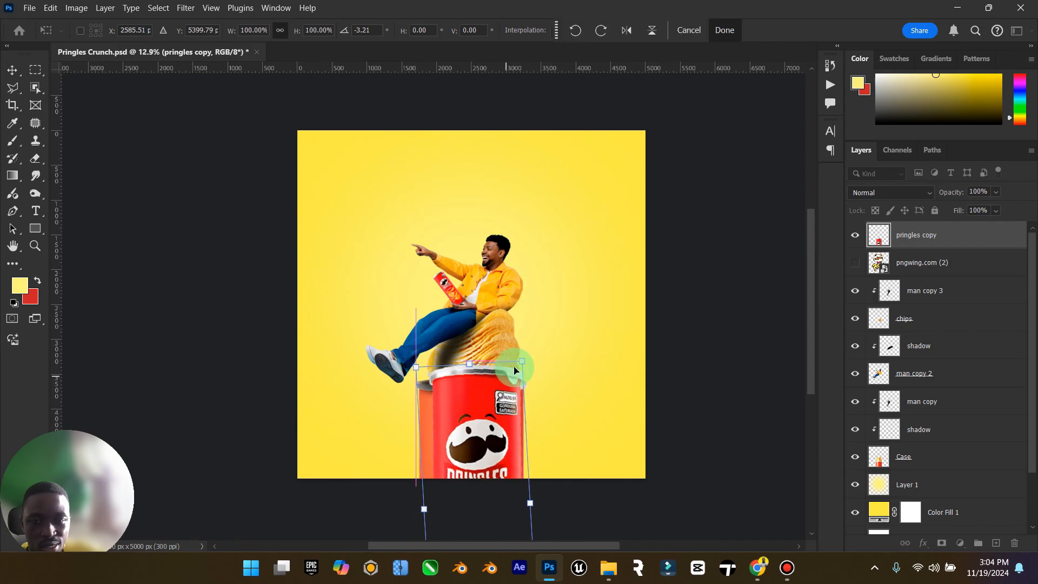
pyautogui.click(11, 69)
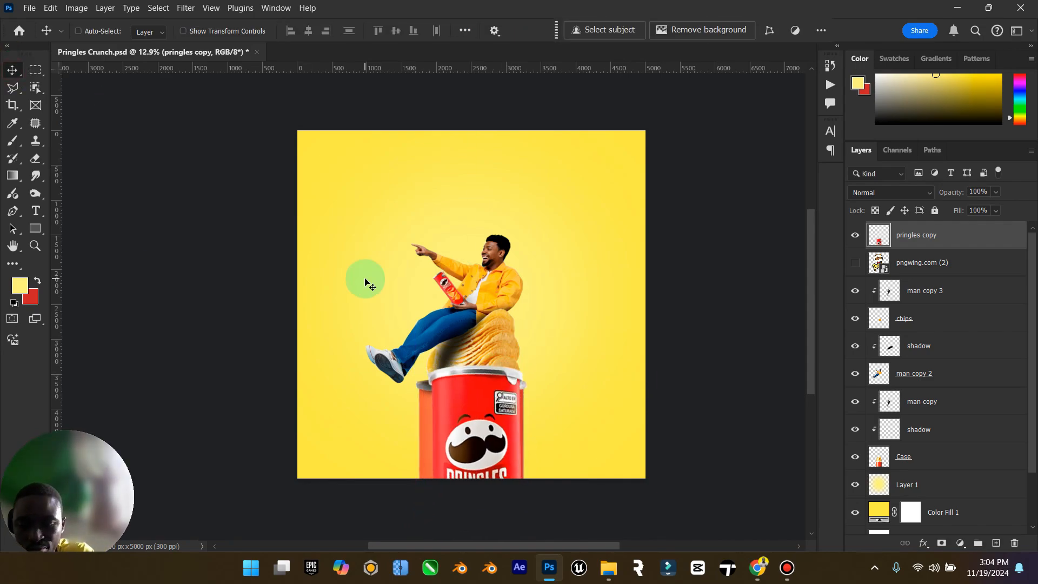
pyautogui.press('Delete')
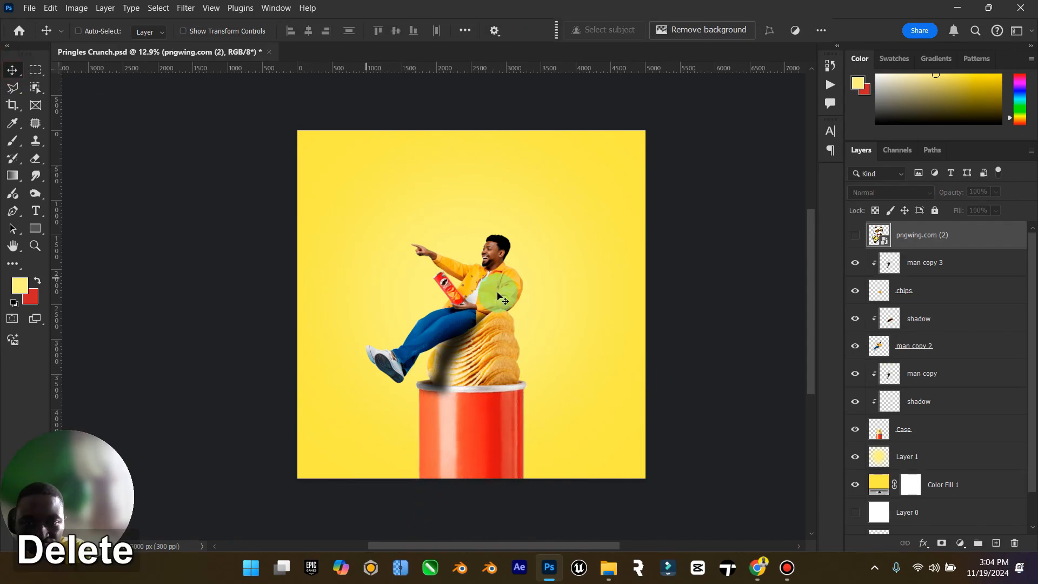
# Show the pngwing.com (2) logo, duplicate it as a hidden backup, and rasterize the original layer.
pyautogui.click(855, 232)
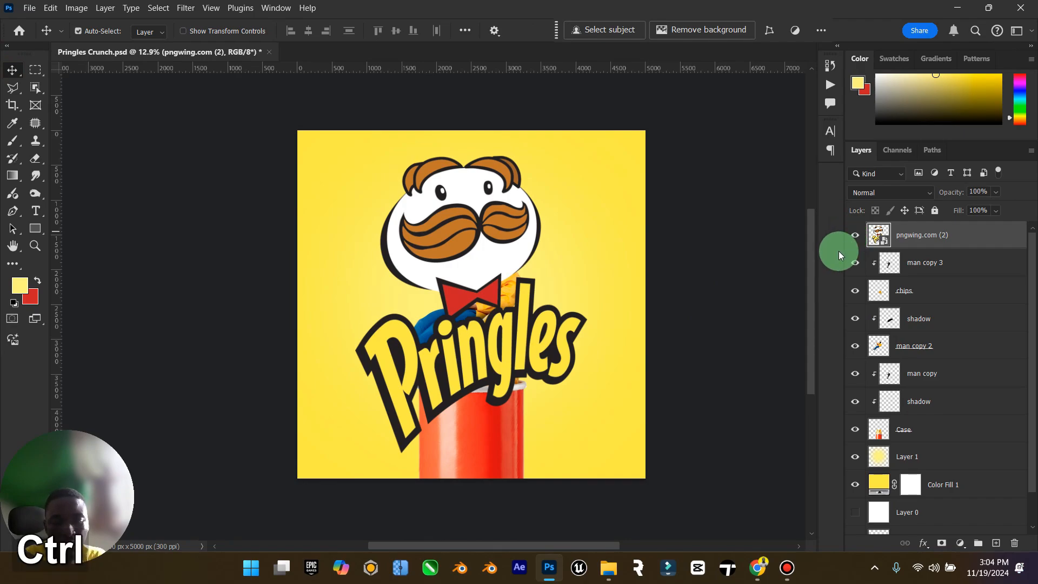
pyautogui.hotkey('ctrl', 'j')
pyautogui.click(855, 234)
pyautogui.click(879, 258)
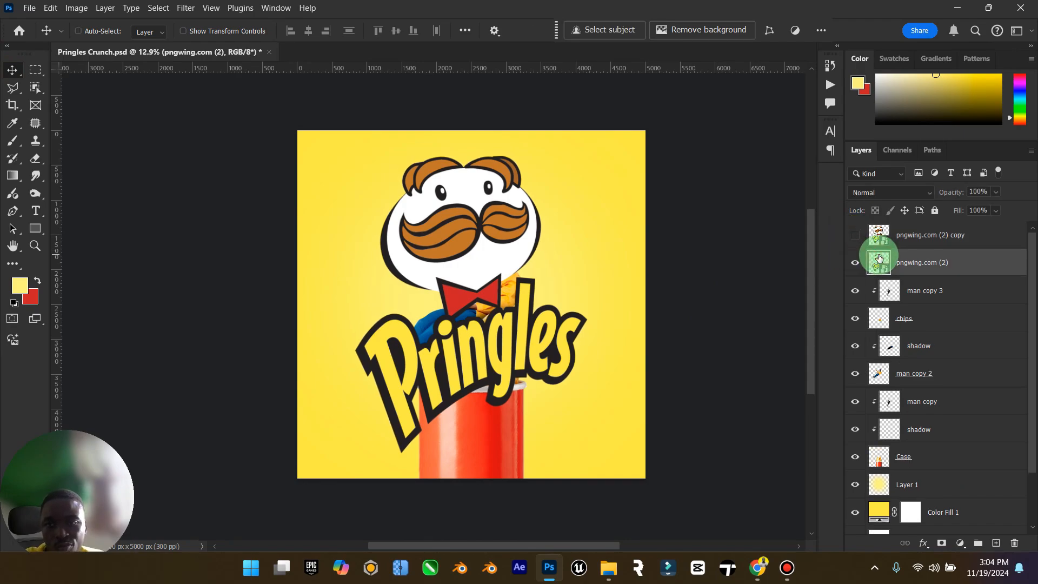
pyautogui.rightClick(923, 274)
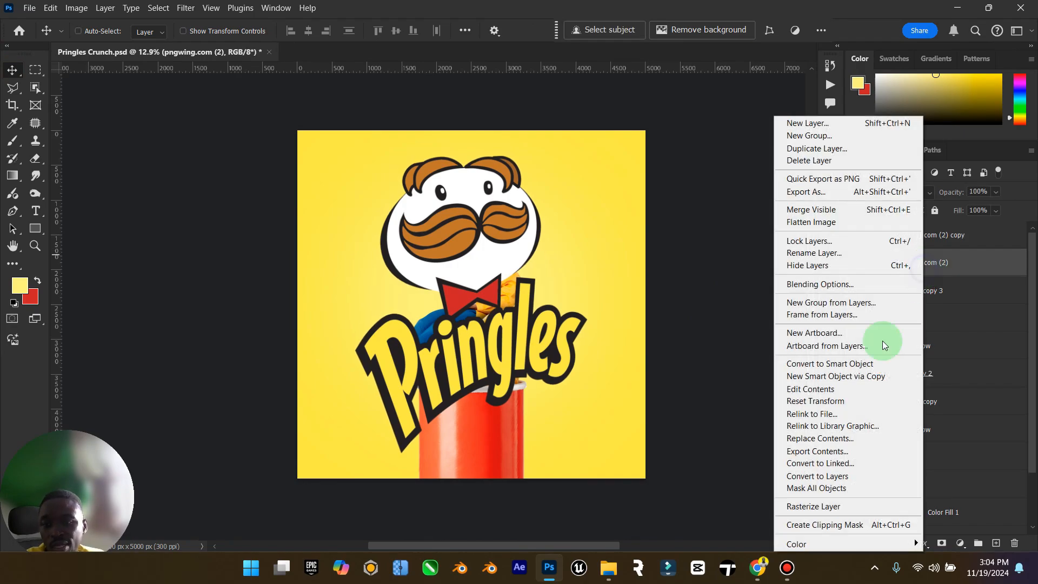
pyautogui.click(832, 504)
# Scale the Pringles logo down to about 32% and place it on the front of the large can.
pyautogui.hotkey('ctrl', 't')
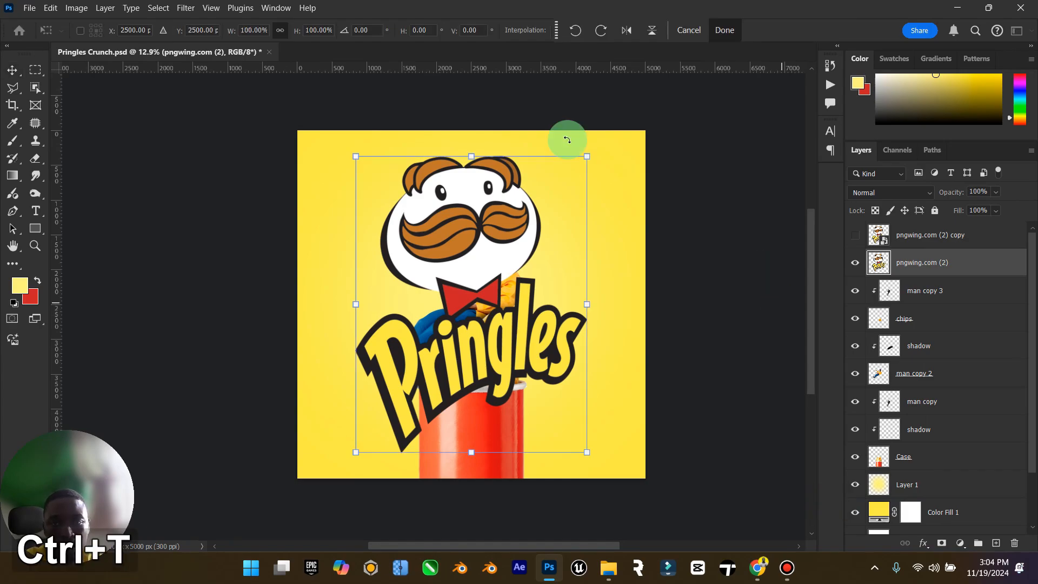
pyautogui.moveTo(570, 146); pyautogui.dragTo(389, 376)
pyautogui.moveTo(381, 399); pyautogui.dragTo(515, 391)
pyautogui.moveTo(477, 422); pyautogui.dragTo(473, 436)
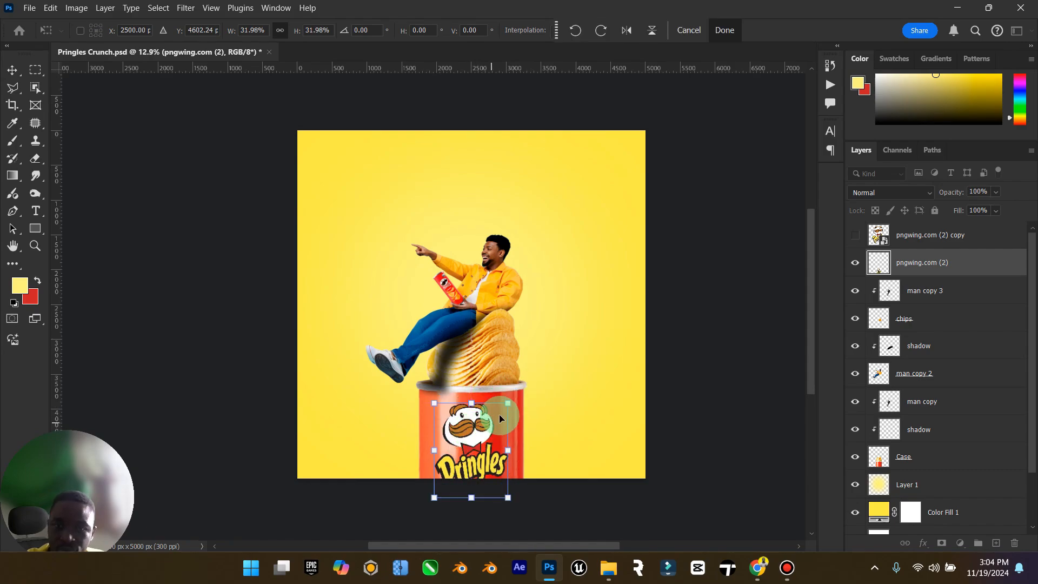
pyautogui.moveTo(507, 404)
pyautogui.mouseDown()
pyautogui.moveTo(479, 430)
pyautogui.moveTo(527, 392)
pyautogui.moveTo(515, 403)
pyautogui.mouseUp()
pyautogui.moveTo(478, 433); pyautogui.dragTo(480, 418)
pyautogui.click(18, 71)
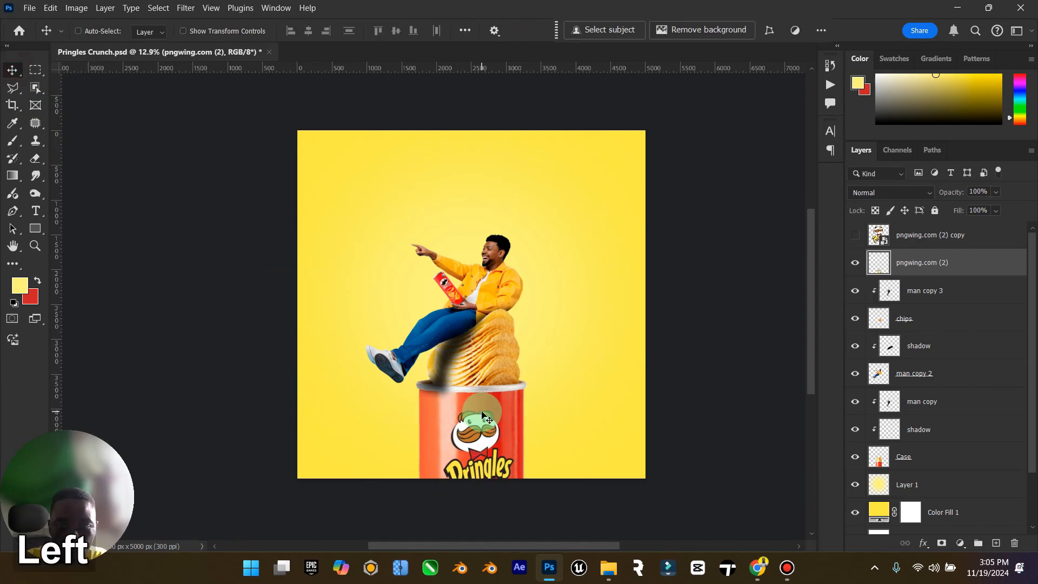
# Nudge the logo slightly left to centre it on the can and rename its layer "logo".
pyautogui.press('Left')
pyautogui.press('Left')
pyautogui.press('Left')
pyautogui.press('Left')
pyautogui.press('Left')
pyautogui.press('Left')
pyautogui.press('Left')
pyautogui.press('Left')
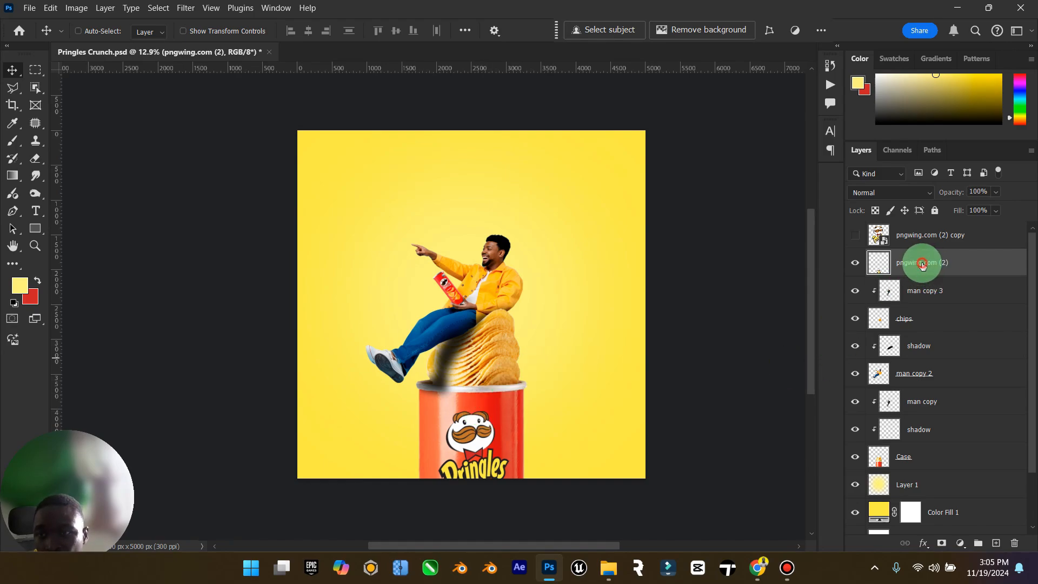
pyautogui.press('Return')
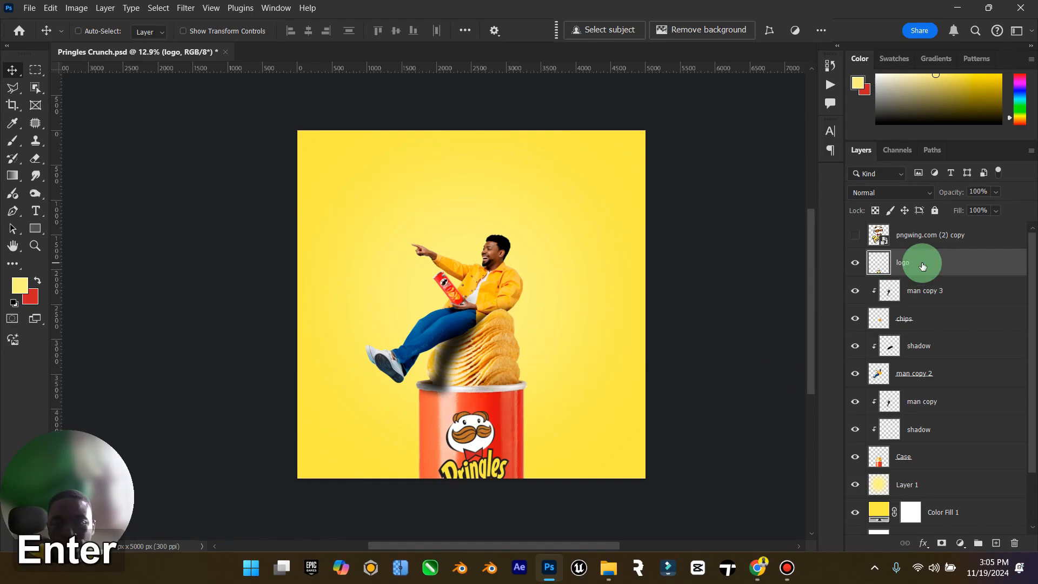
# Try other blend modes on the logo layer and return it to Normal.
pyautogui.click(899, 192)
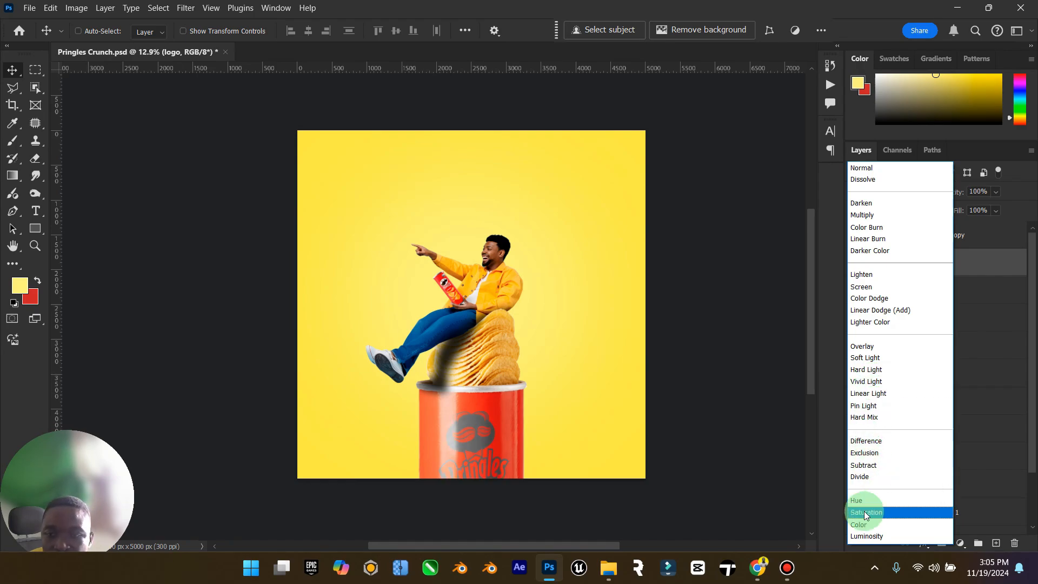
pyautogui.click(892, 168)
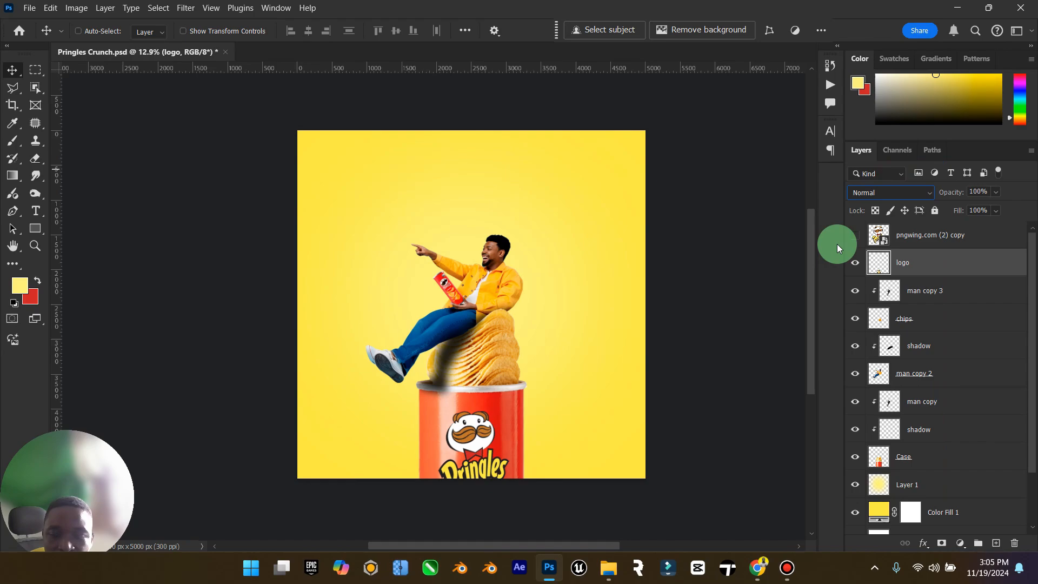
pyautogui.click(185, 9)
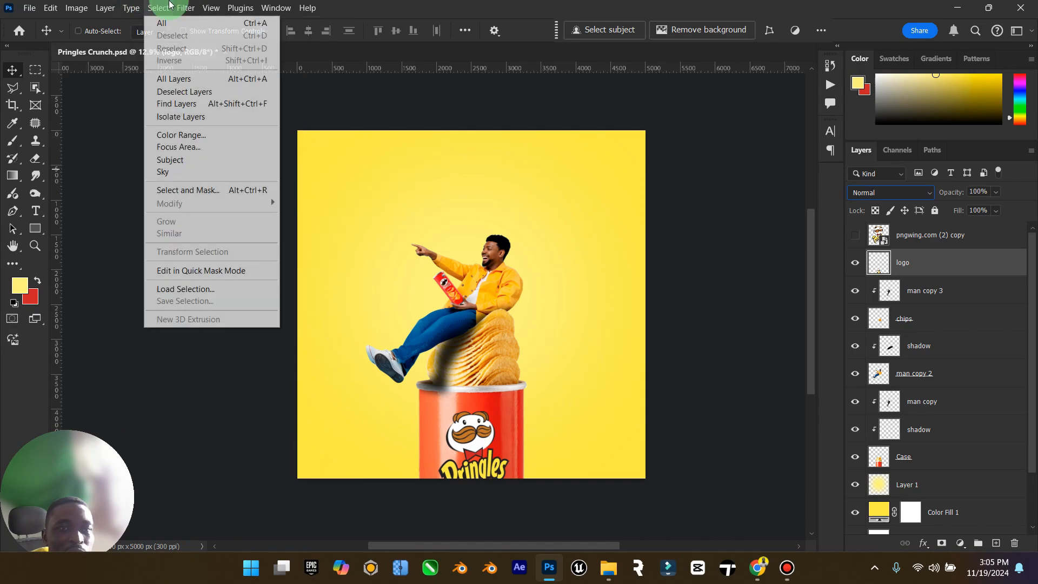
pyautogui.click(716, 246)
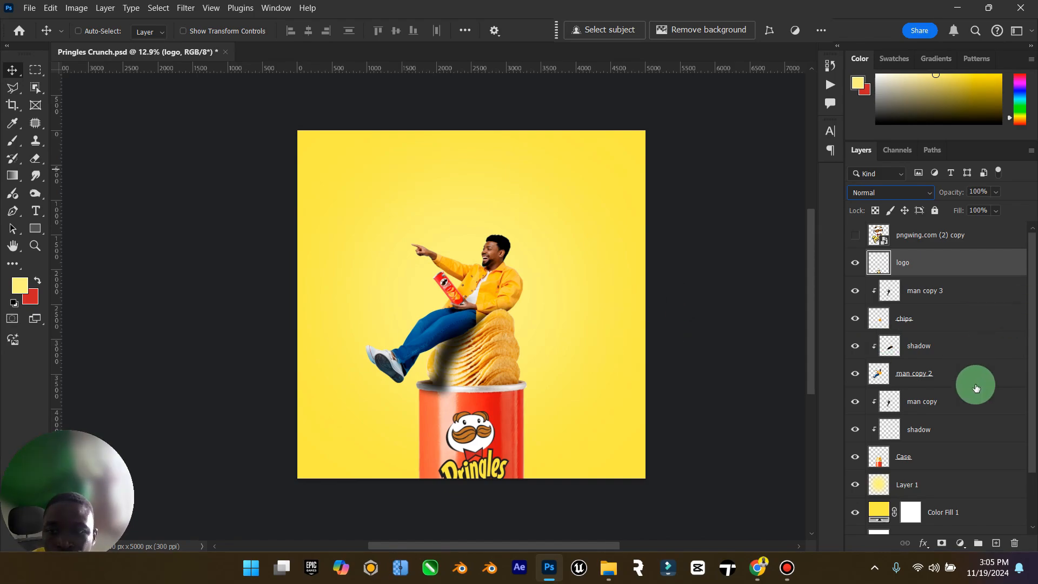
# Move the logo layer directly above Case so it is clipped to the can, undoing the last shift of the logo's position.
pyautogui.moveTo(950, 269); pyautogui.dragTo(925, 435)
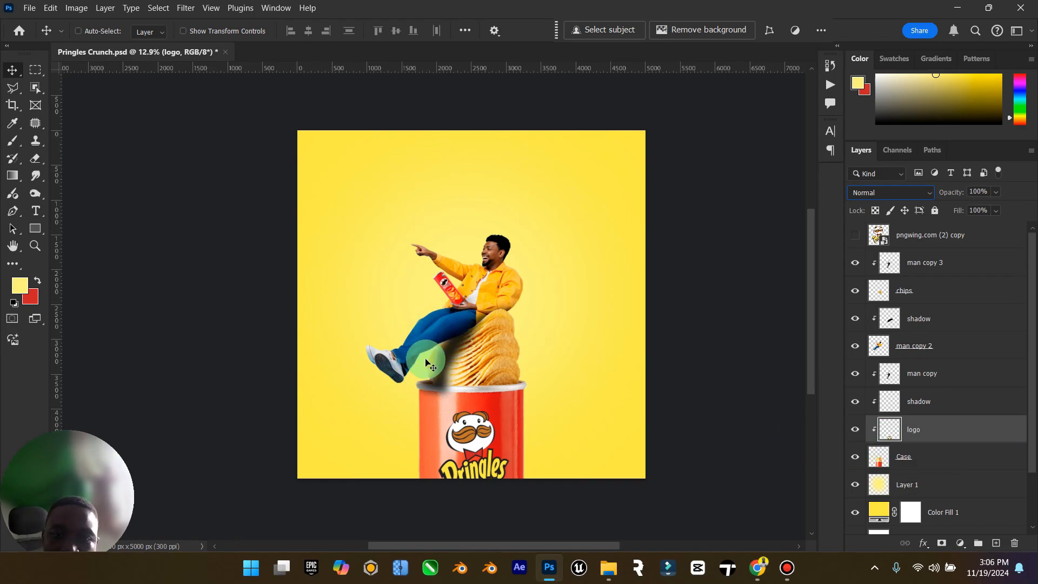
pyautogui.moveTo(426, 363); pyautogui.dragTo(425, 370)
pyautogui.press('ctrl')
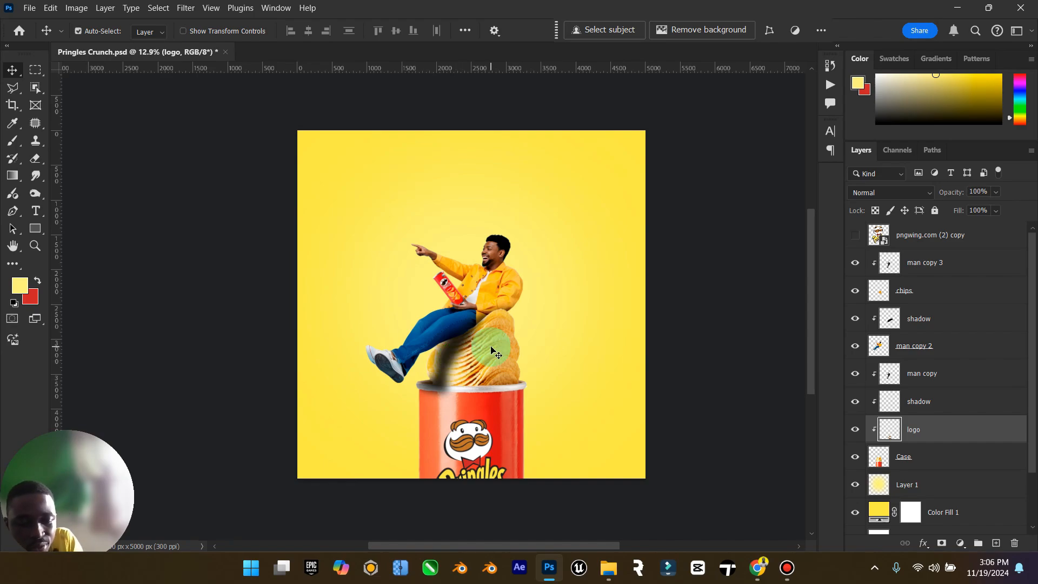
pyautogui.hotkey('ctrl', 'z')
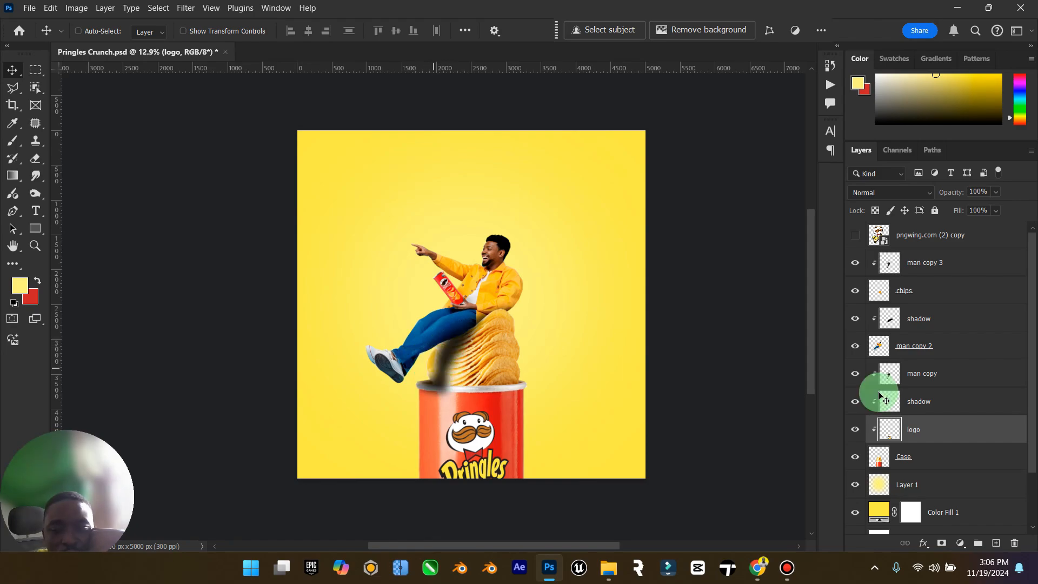
# Add a new clipped layer above the existing shadow layer over the can and name it "shadow".
pyautogui.click(910, 385)
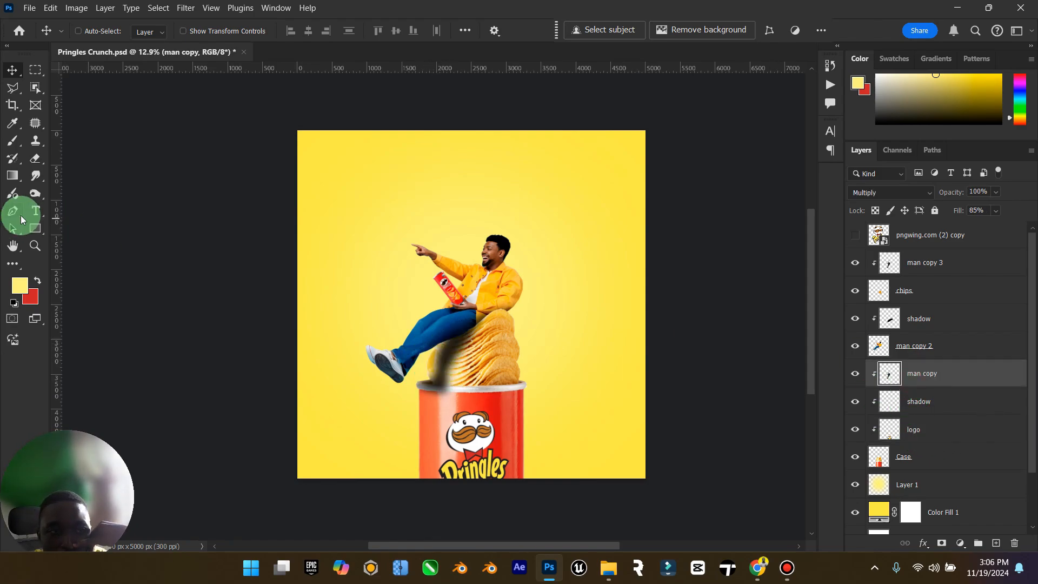
pyautogui.click(919, 404)
pyautogui.click(997, 543)
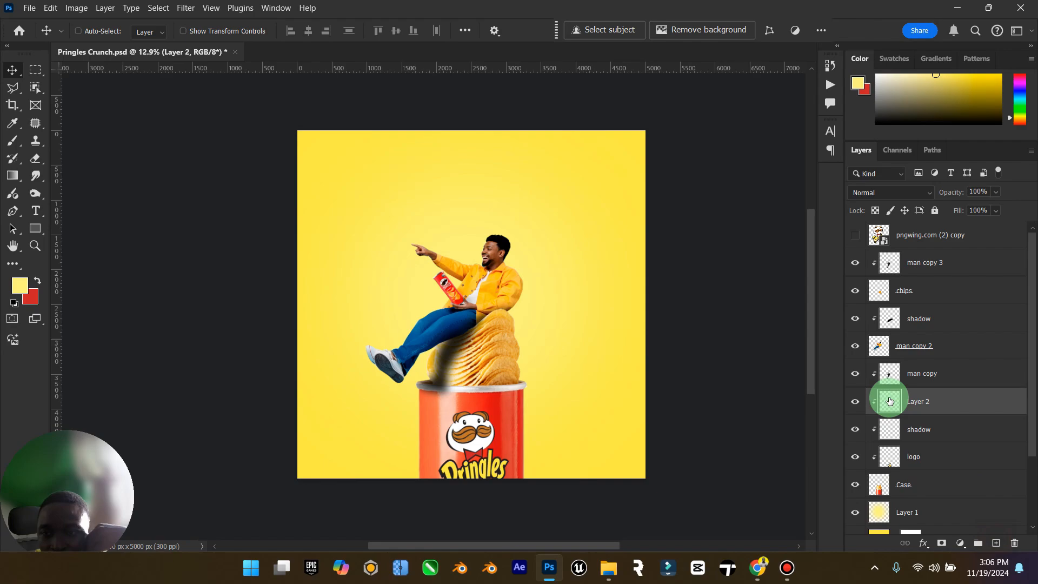
pyautogui.doubleClick(916, 400)
pyautogui.write('shad')
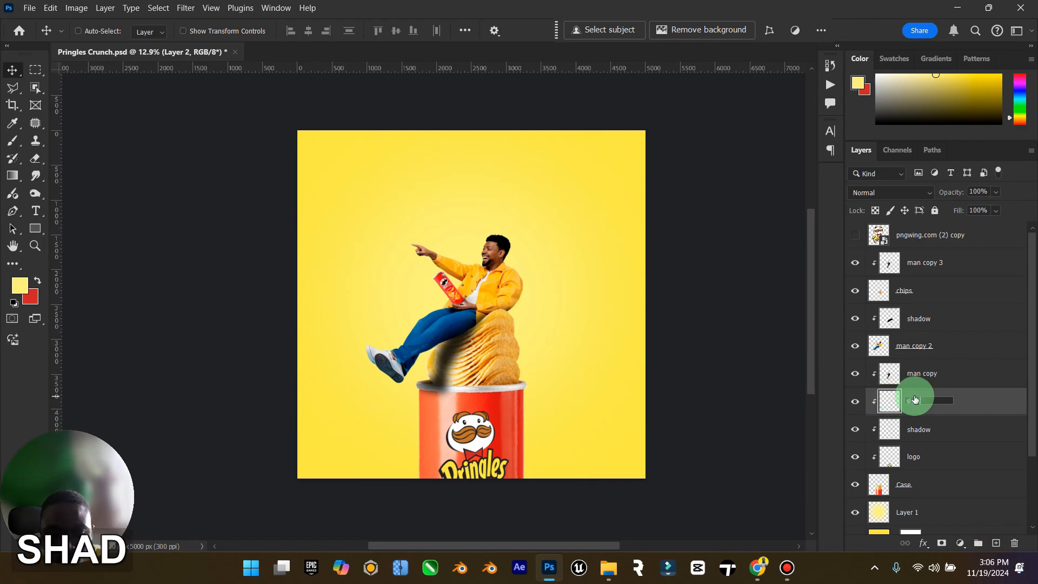
pyautogui.write('p')
pyautogui.press('BackSpace')
pyautogui.write('ow')
pyautogui.press('Return')
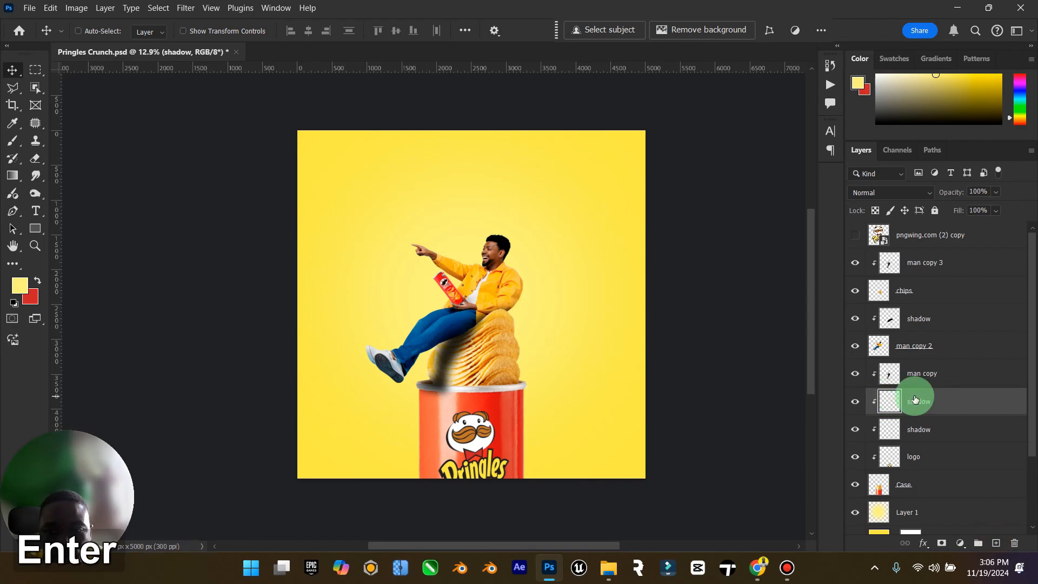
# Set the foreground colour to black (#000000).
pyautogui.click(37, 279)
pyautogui.click(19, 284)
pyautogui.moveTo(684, 308); pyautogui.dragTo(868, 435)
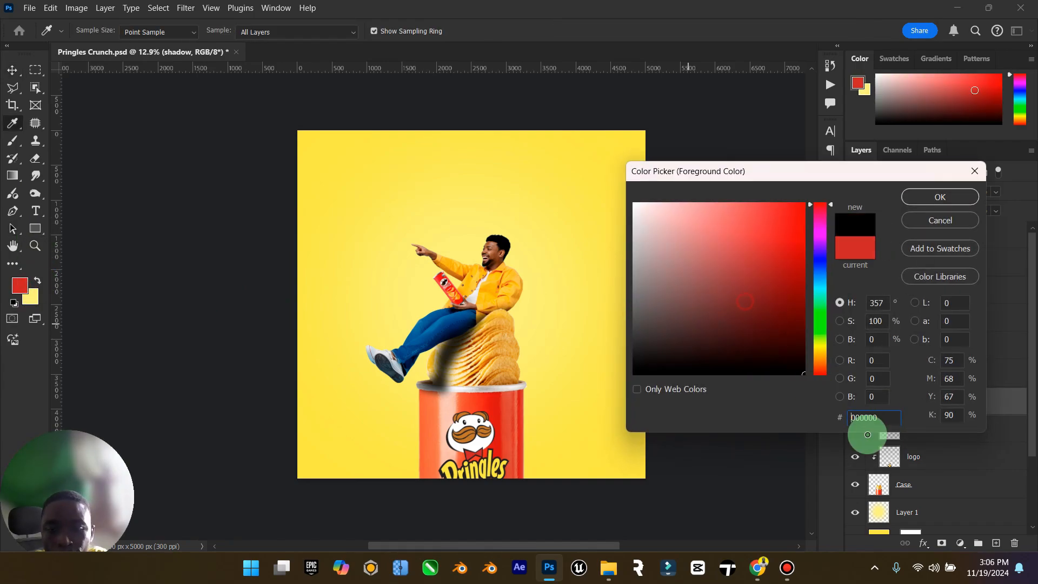
pyautogui.click(941, 197)
pyautogui.press('v')
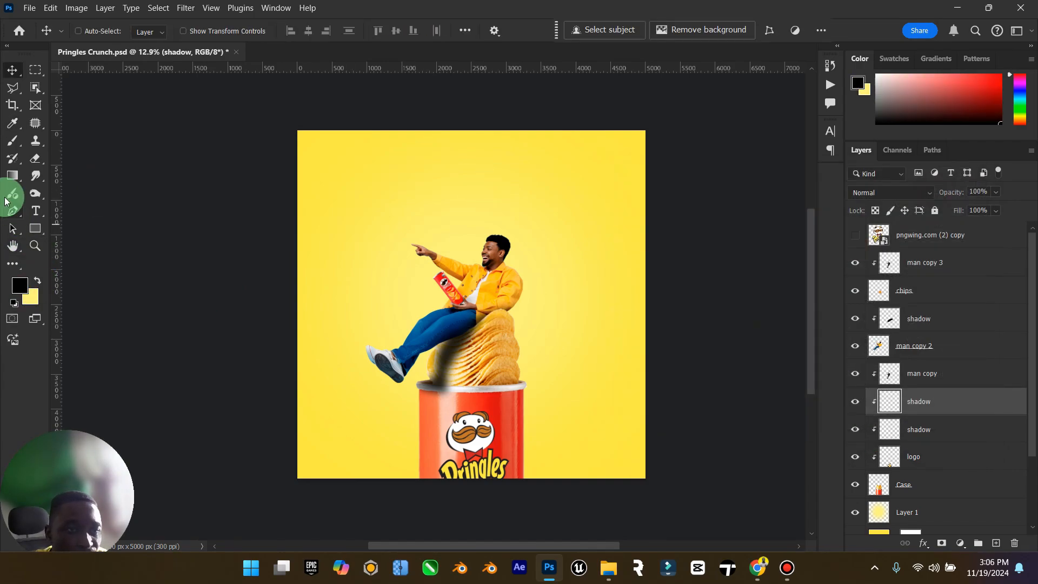
# Paint a soft black shadow with a 1400 px brush on the new layer, over the chips and can beneath the man's legs.
pyautogui.click(23, 140)
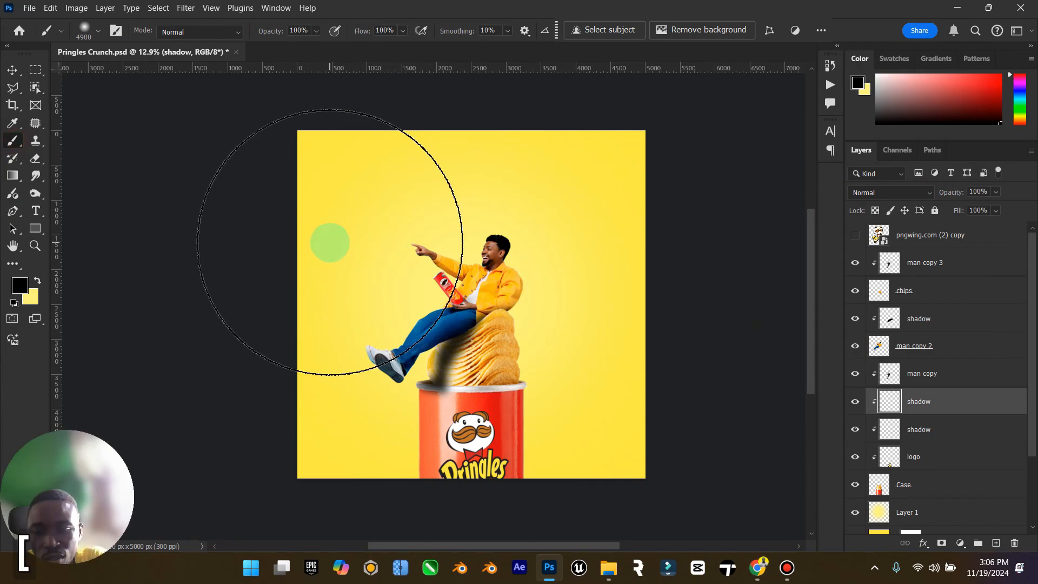
pyautogui.press('[')
pyautogui.press('[')
pyautogui.press('[')
pyautogui.press('[')
pyautogui.press('[')
pyautogui.press('[')
pyautogui.press('[')
pyautogui.press('[')
pyautogui.press('[')
pyautogui.press('[')
pyautogui.press('[')
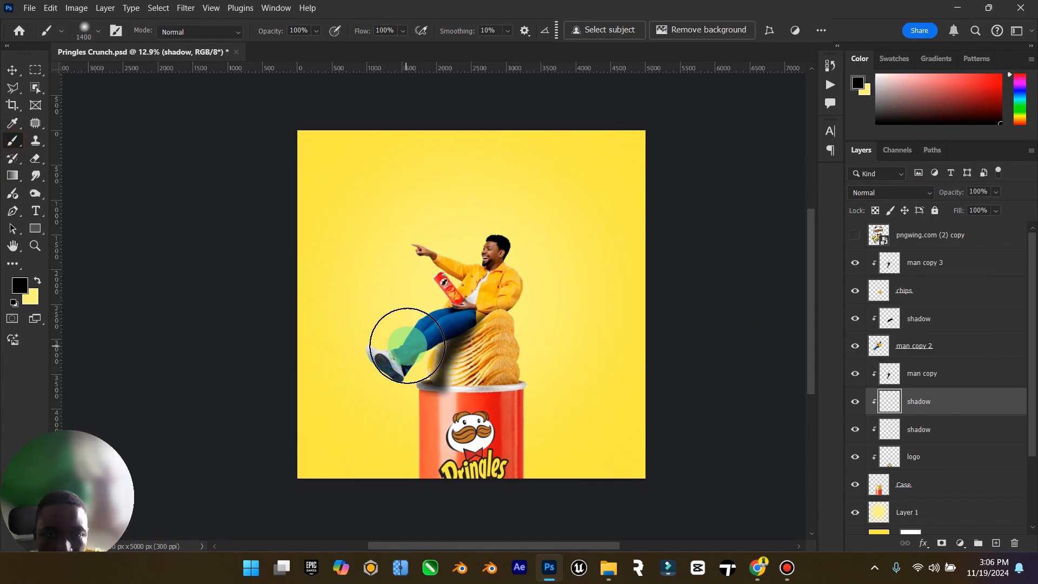
pyautogui.moveTo(401, 375)
pyautogui.mouseDown()
pyautogui.moveTo(400, 331)
pyautogui.moveTo(378, 396)
pyautogui.moveTo(397, 354)
pyautogui.moveTo(385, 417)
pyautogui.moveTo(390, 385)
pyautogui.moveTo(364, 445)
pyautogui.moveTo(380, 412)
pyautogui.mouseUp()
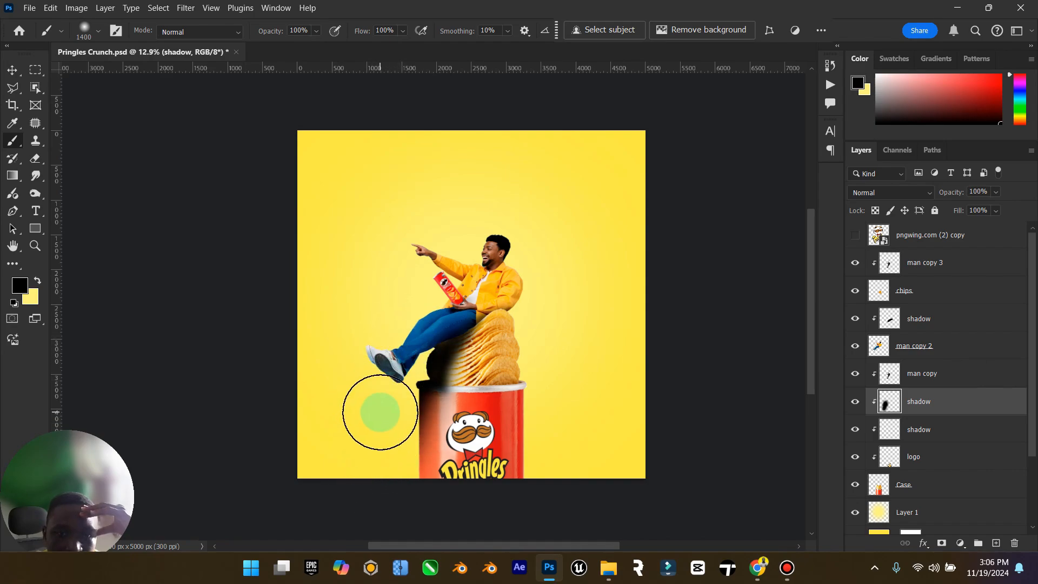
# Undo the last shadow strokes and repaint the shadow so it mainly covers the chip stack's left side and the can's rim.
pyautogui.hotkey('ctrl', 'z')
pyautogui.hotkey('ctrl', 'z')
pyautogui.hotkey('ctrl', 'z')
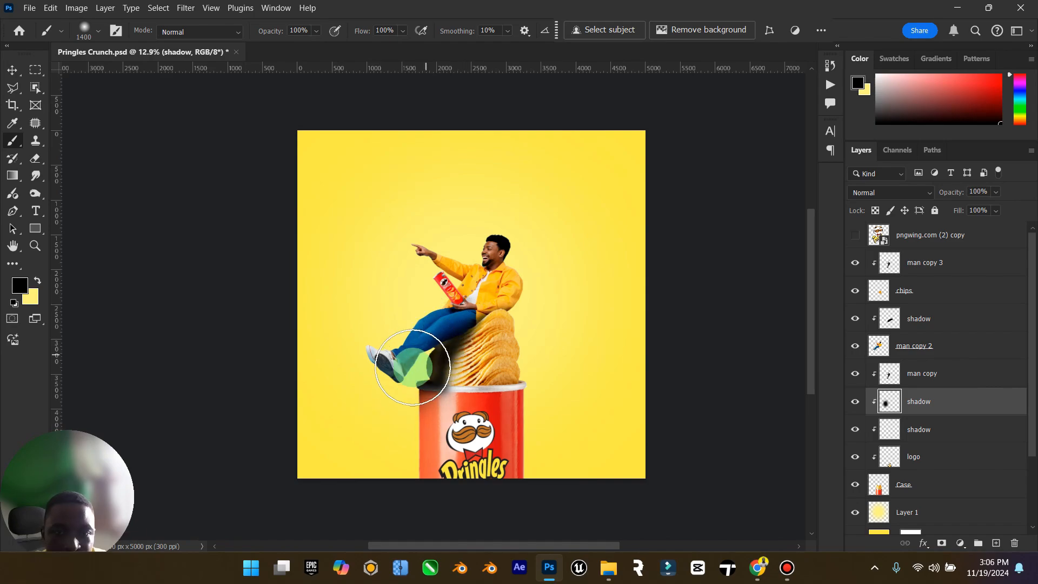
pyautogui.moveTo(407, 331)
pyautogui.mouseDown()
pyautogui.moveTo(504, 394)
pyautogui.moveTo(488, 417)
pyautogui.moveTo(535, 417)
pyautogui.moveTo(508, 419)
pyautogui.moveTo(596, 437)
pyautogui.moveTo(644, 406)
pyautogui.mouseUp()
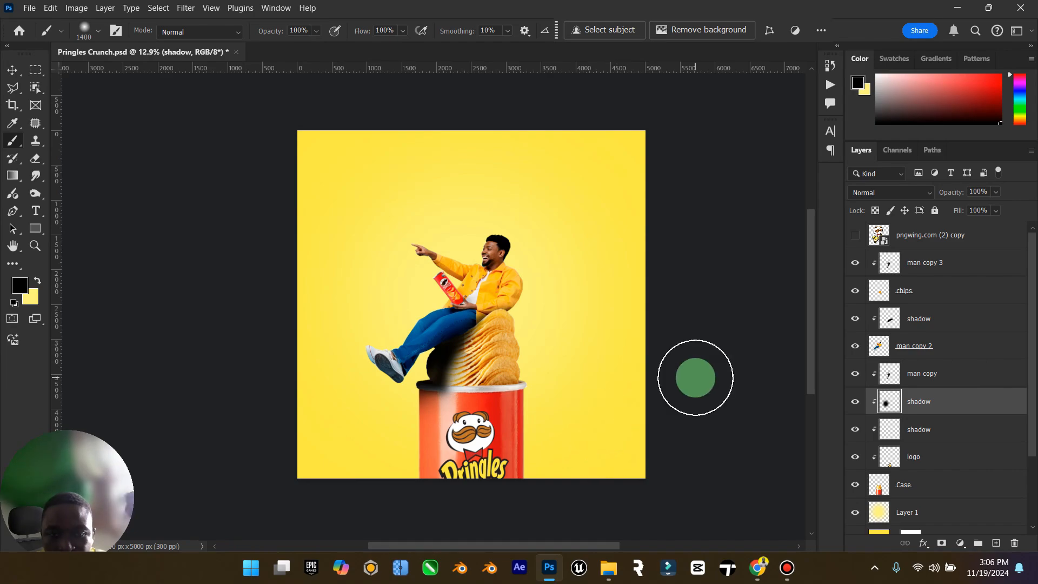
# Blend the new shadow layer in Multiply mode with 82% opacity and 92% fill.
pyautogui.click(918, 195)
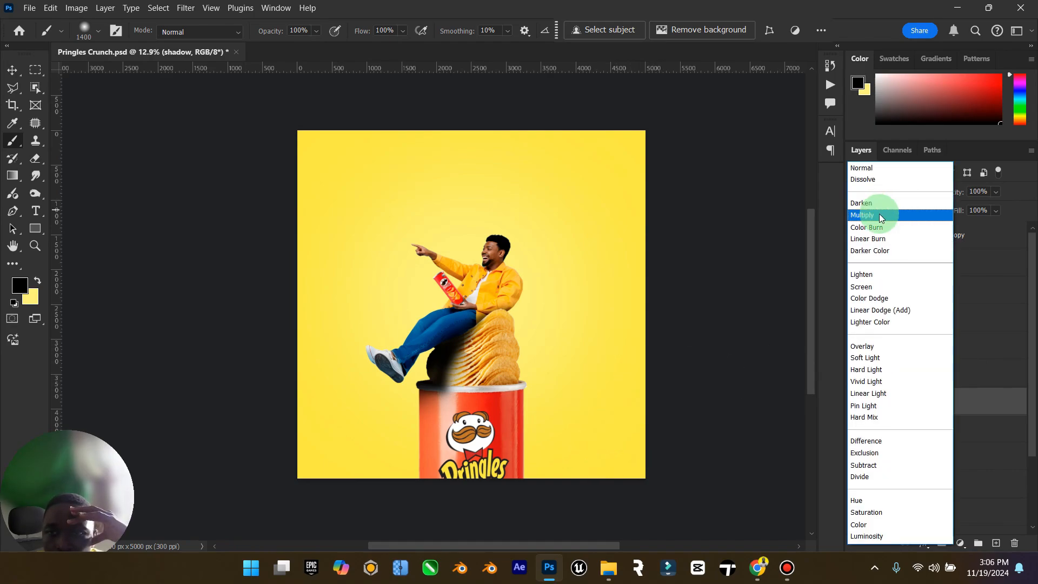
pyautogui.click(915, 211)
pyautogui.click(996, 192)
pyautogui.click(987, 207)
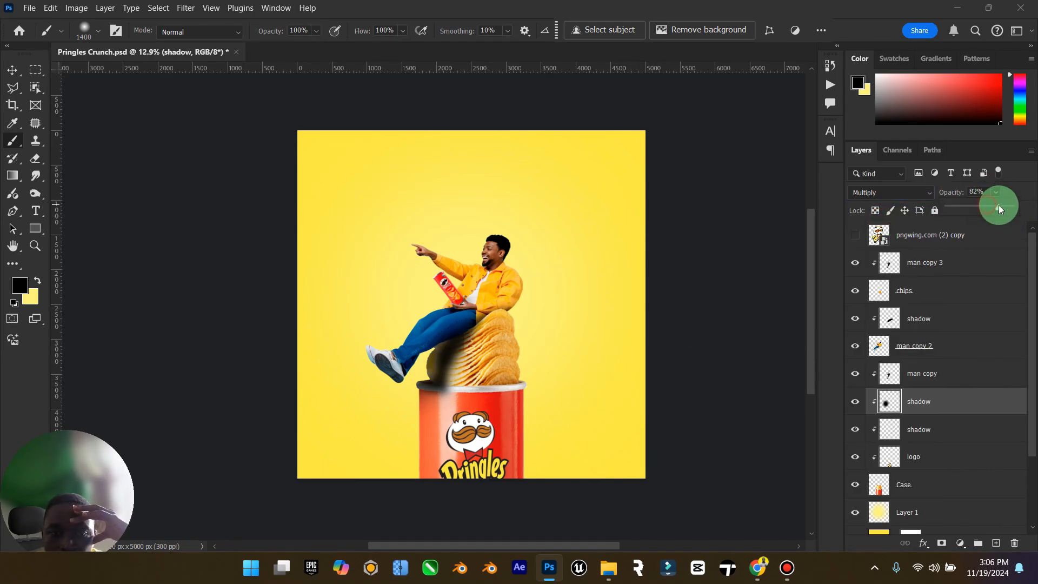
pyautogui.click(963, 402)
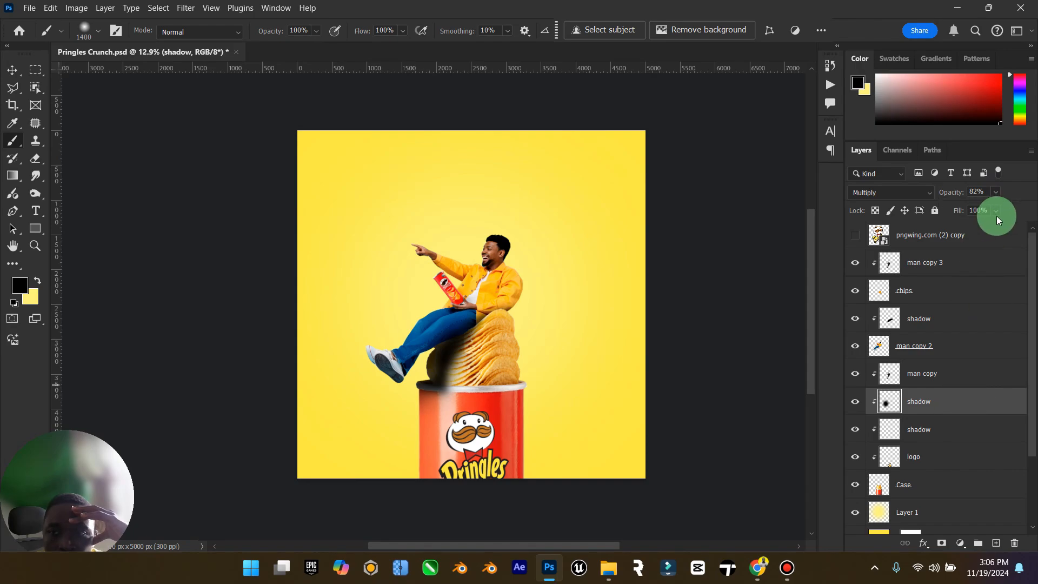
pyautogui.moveTo(988, 226); pyautogui.dragTo(977, 226)
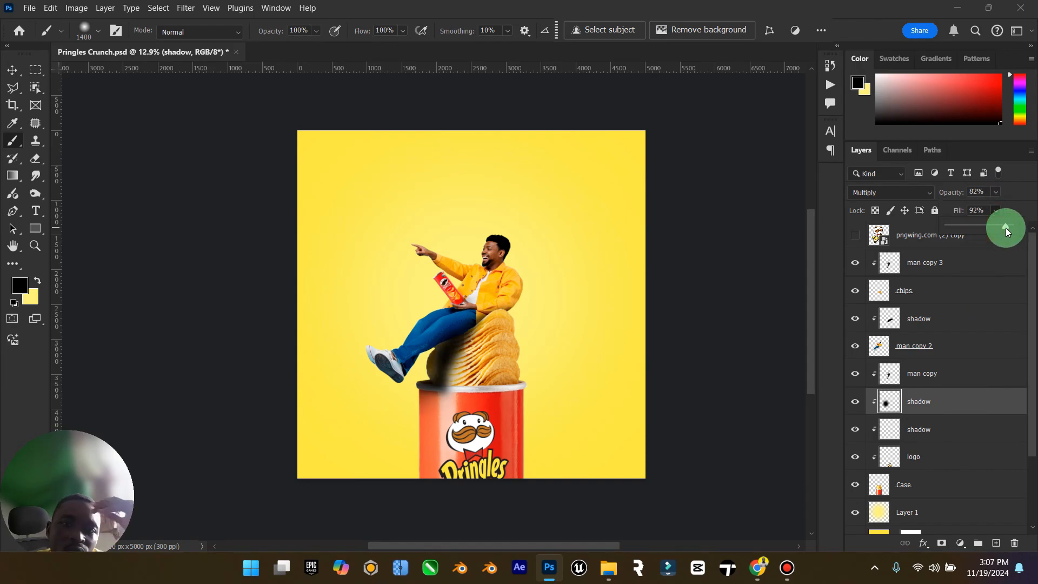
pyautogui.click(927, 412)
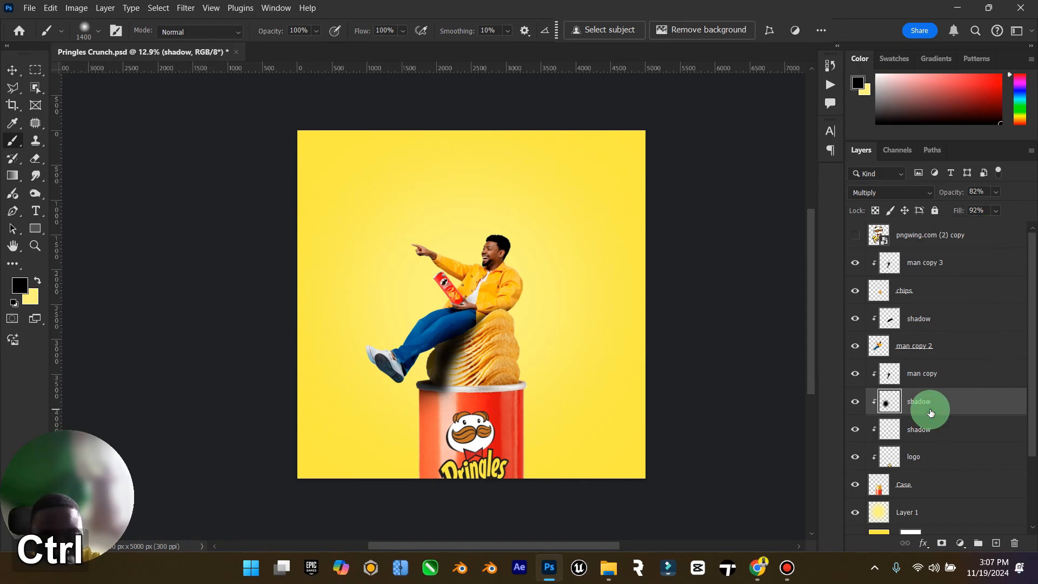
# Duplicate the shadow layer, clip the copy to the chips layer, and restore the clipping mask on man copy.
pyautogui.hotkey('ctrl', 'j')
pyautogui.moveTo(927, 408); pyautogui.dragTo(958, 360)
pyautogui.rightClick(952, 400)
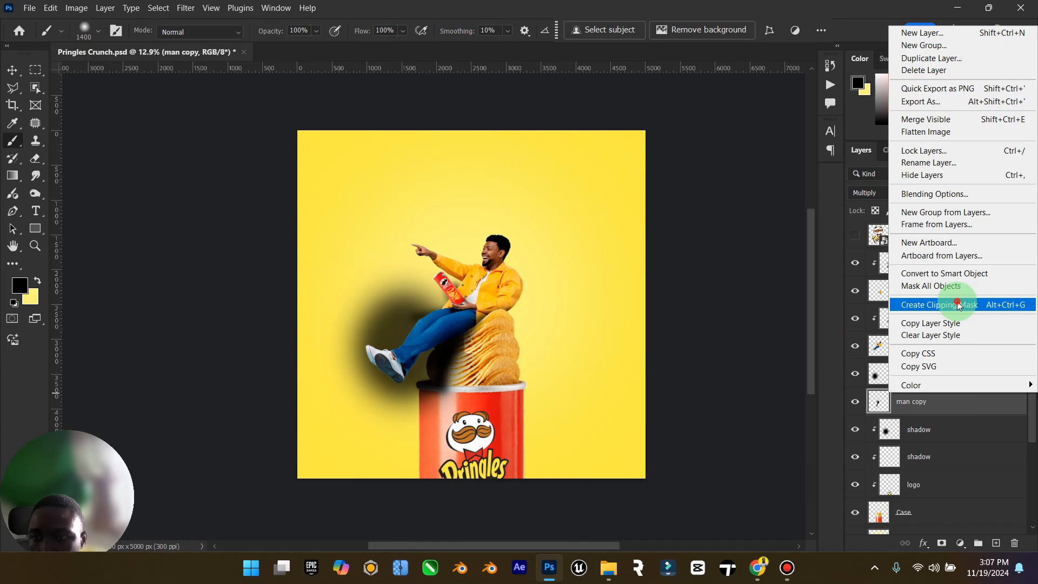
pyautogui.click(958, 305)
pyautogui.click(921, 375)
pyautogui.moveTo(922, 375); pyautogui.dragTo(950, 273)
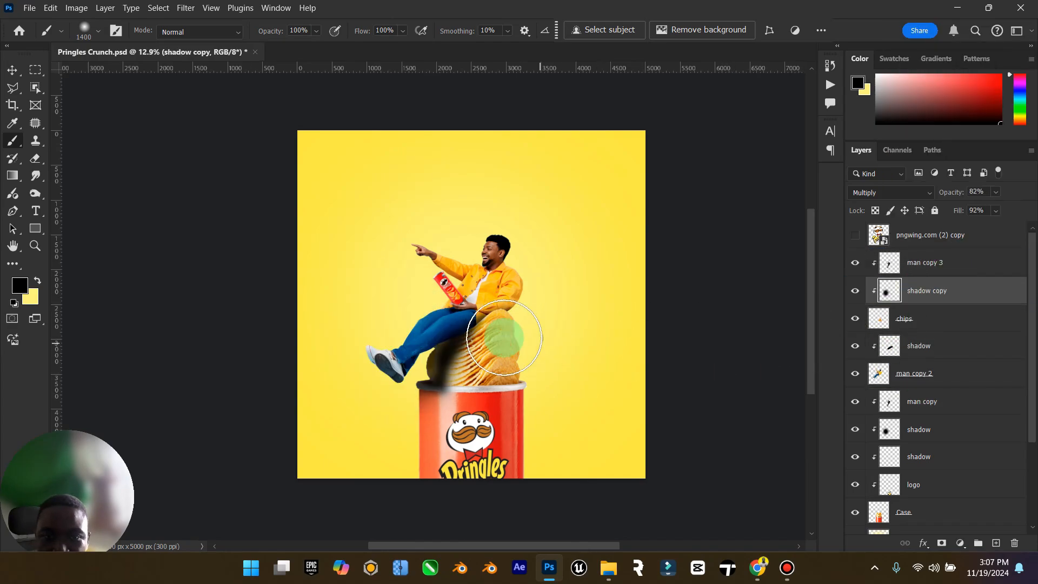
# Lower the opacity of the man copy and man copy 3 shadow layers to 90% each.
pyautogui.click(11, 70)
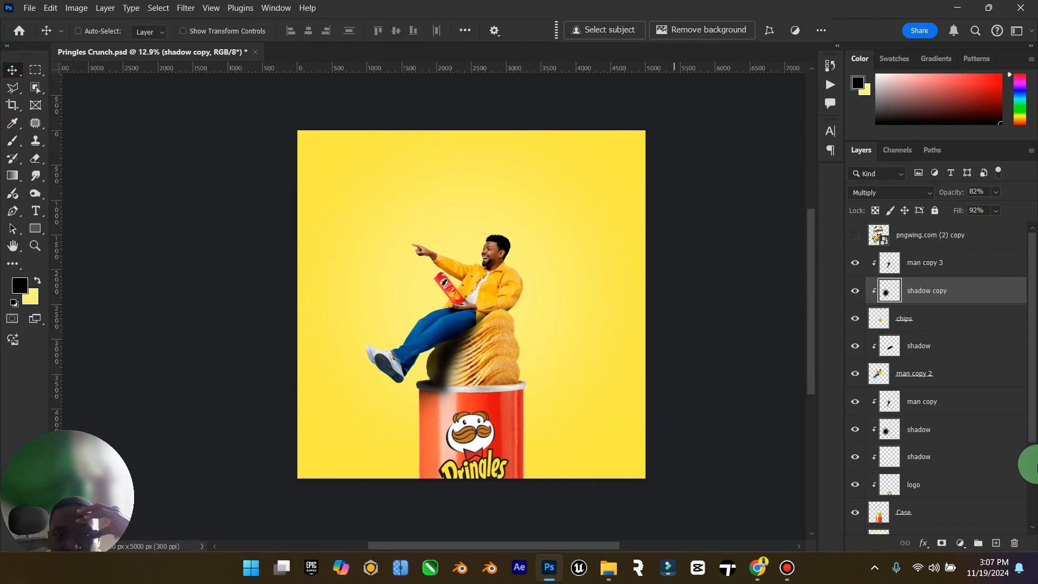
pyautogui.click(922, 407)
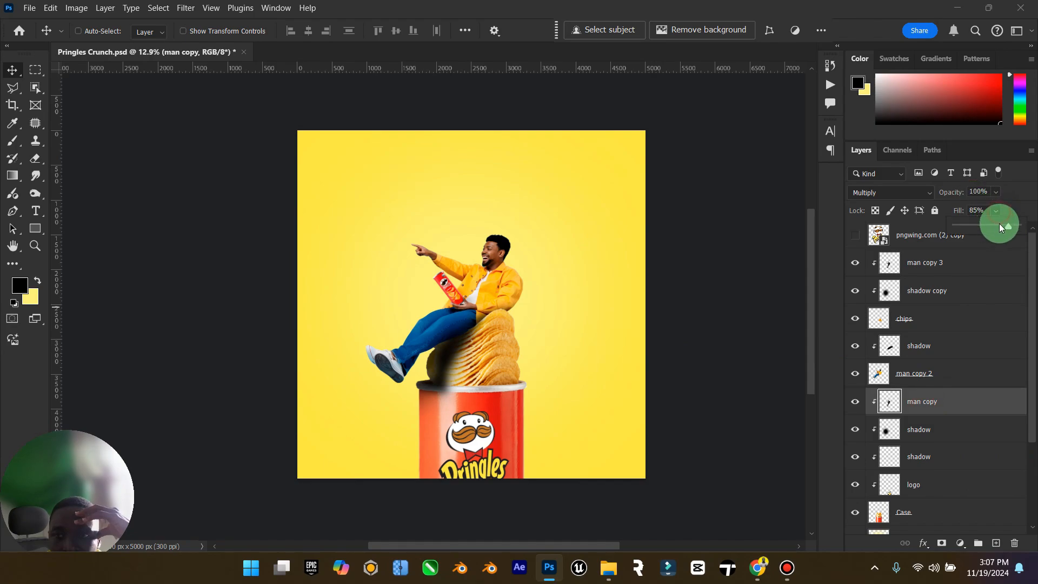
pyautogui.click(996, 192)
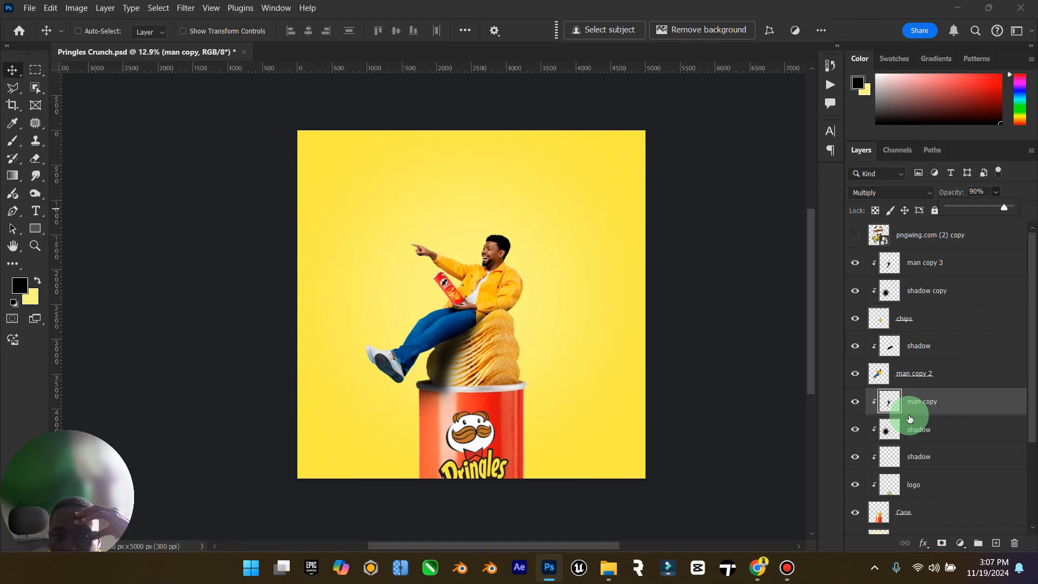
pyautogui.click(957, 264)
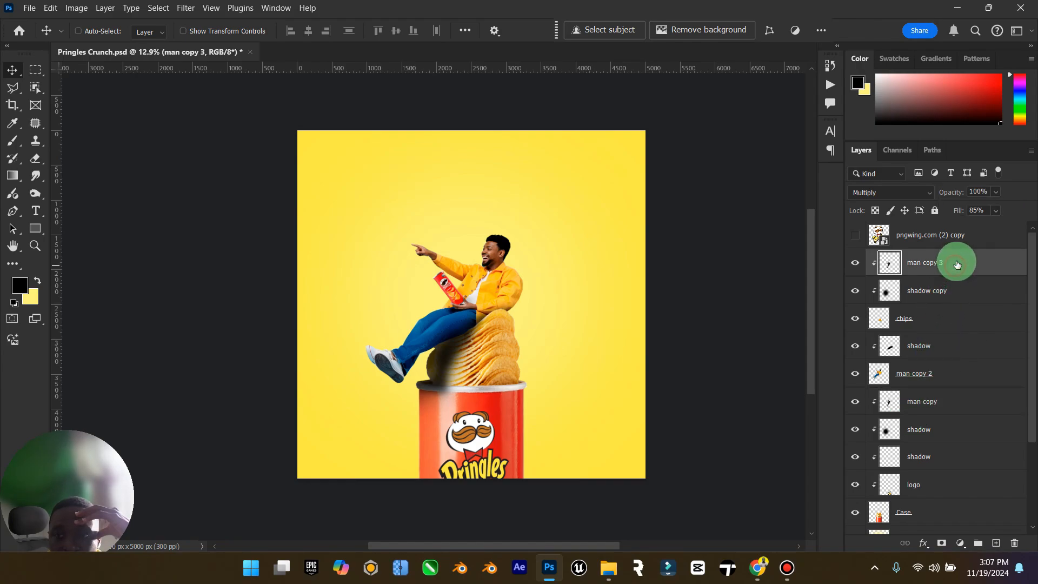
pyautogui.click(986, 193)
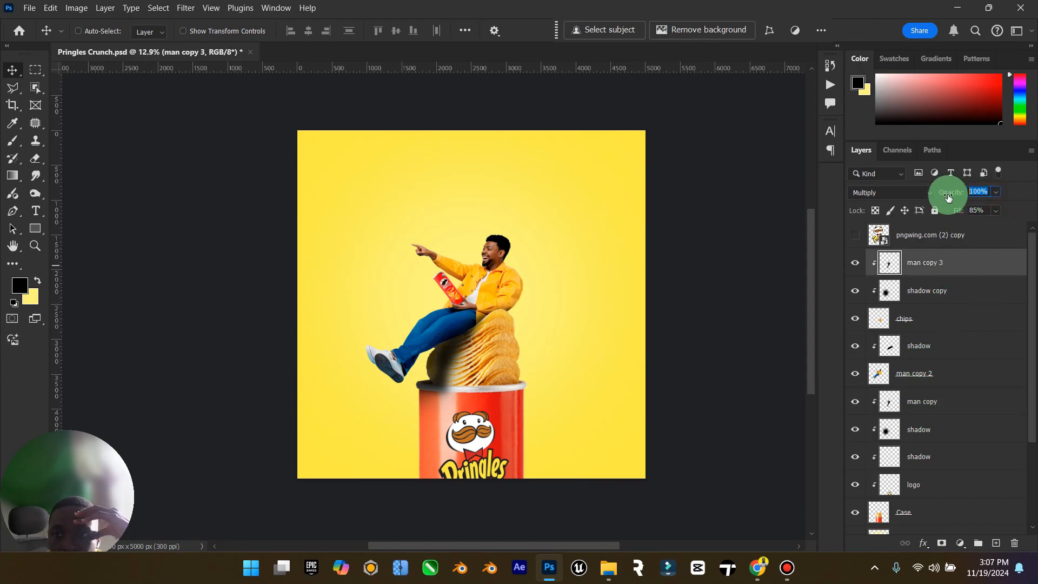
pyautogui.write('90')
pyautogui.press('Return')
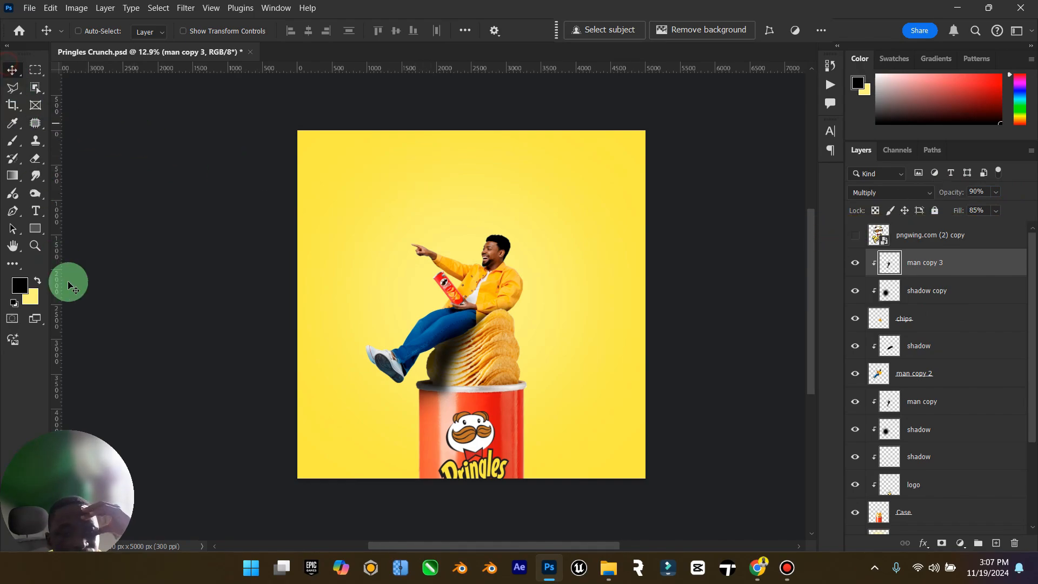
# Save the Pringles Crunch document.
pyautogui.click(34, 245)
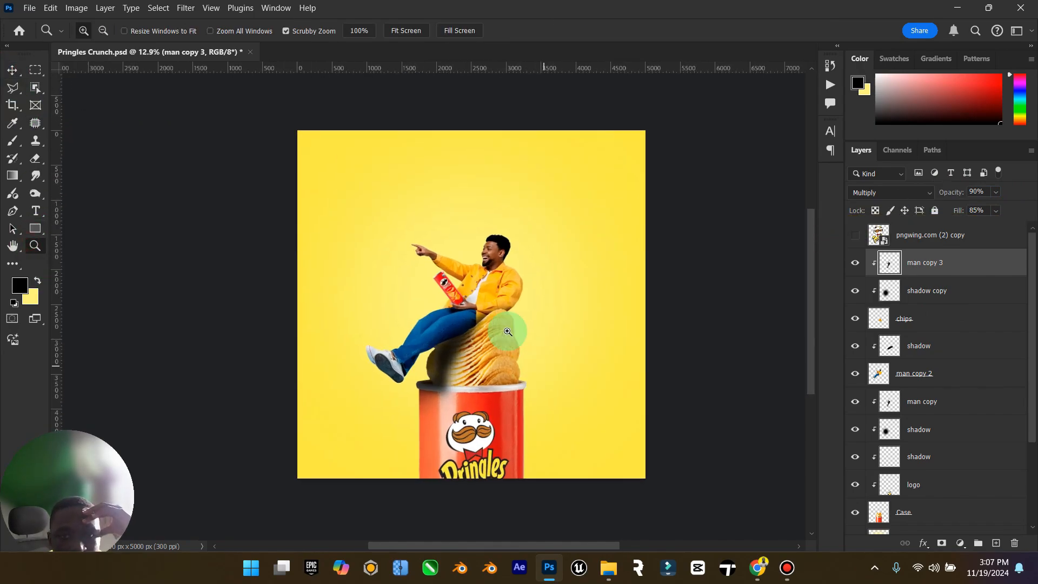
pyautogui.click(508, 331)
pyautogui.click(11, 69)
pyautogui.press('ctrl')
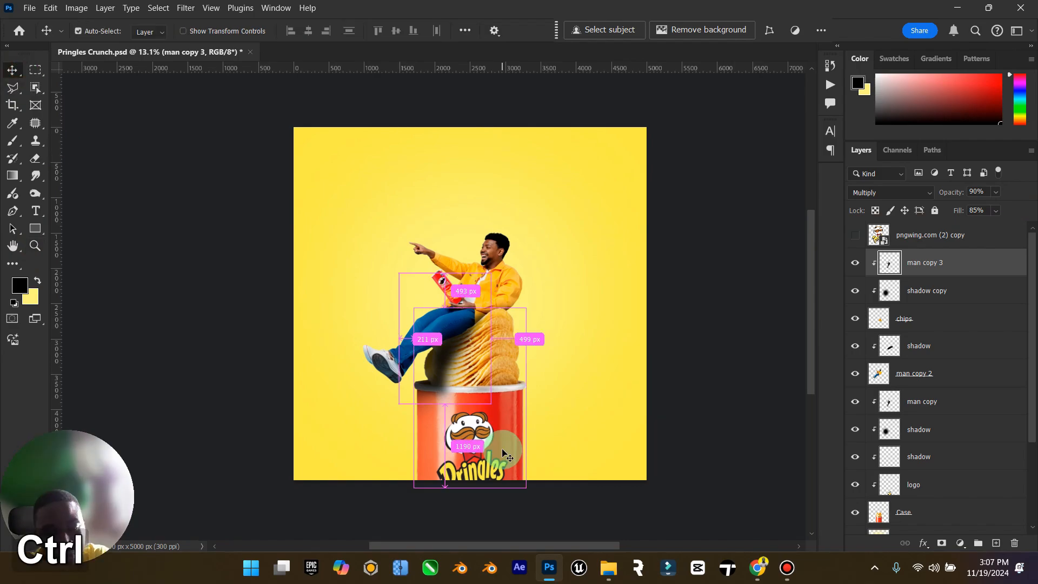
pyautogui.hotkey('ctrl', 's')
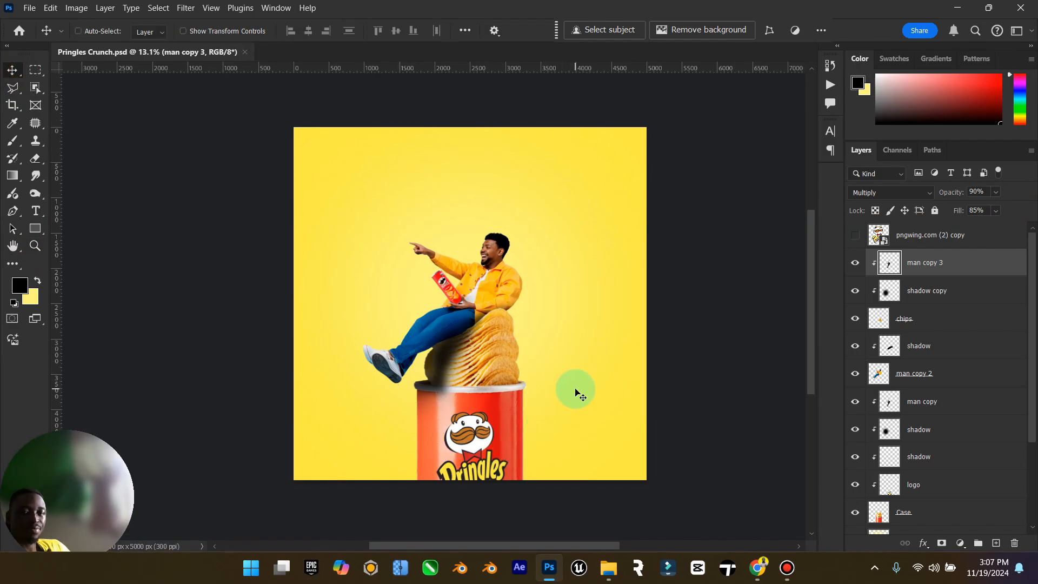
# Show the hidden pngwing.com (2) copy logo, scale it down to a small mark and place it in the artwork's upper-left corner.
pyautogui.click(854, 235)
pyautogui.click(940, 245)
pyautogui.press('ctrl')
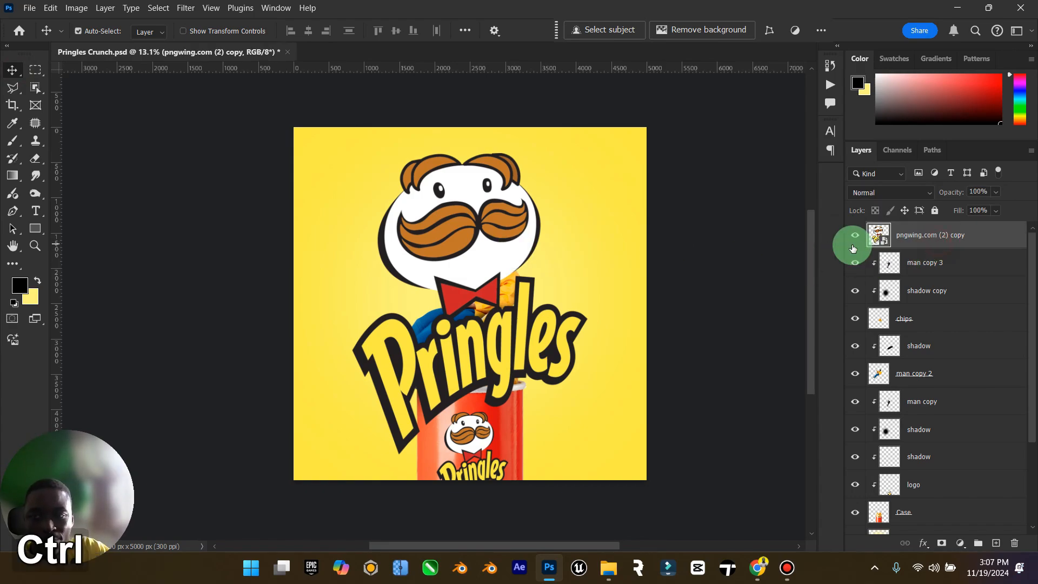
pyautogui.hotkey('ctrl', 't')
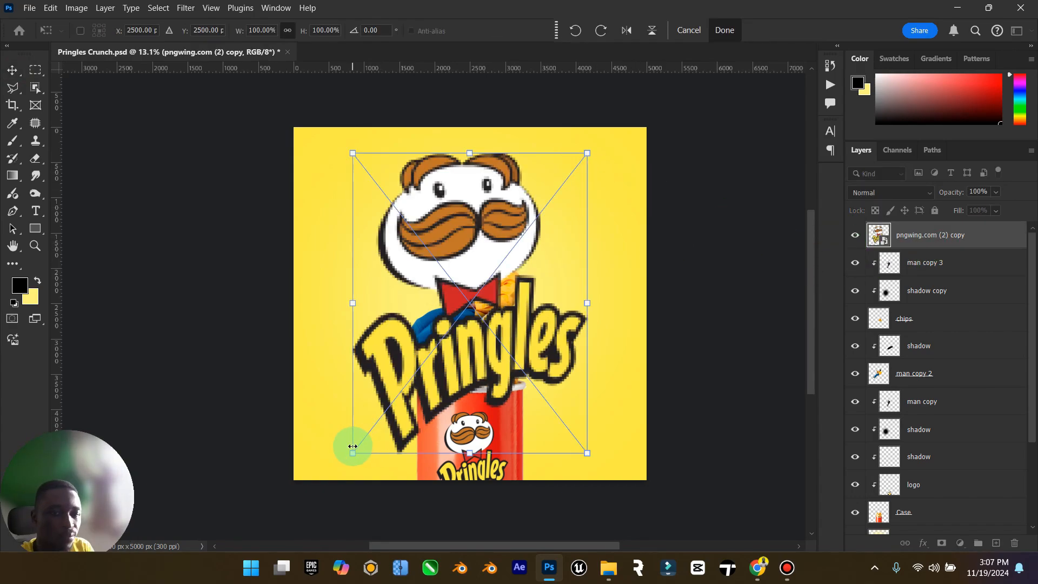
pyautogui.moveTo(352, 449); pyautogui.dragTo(629, 253)
pyautogui.click(12, 70)
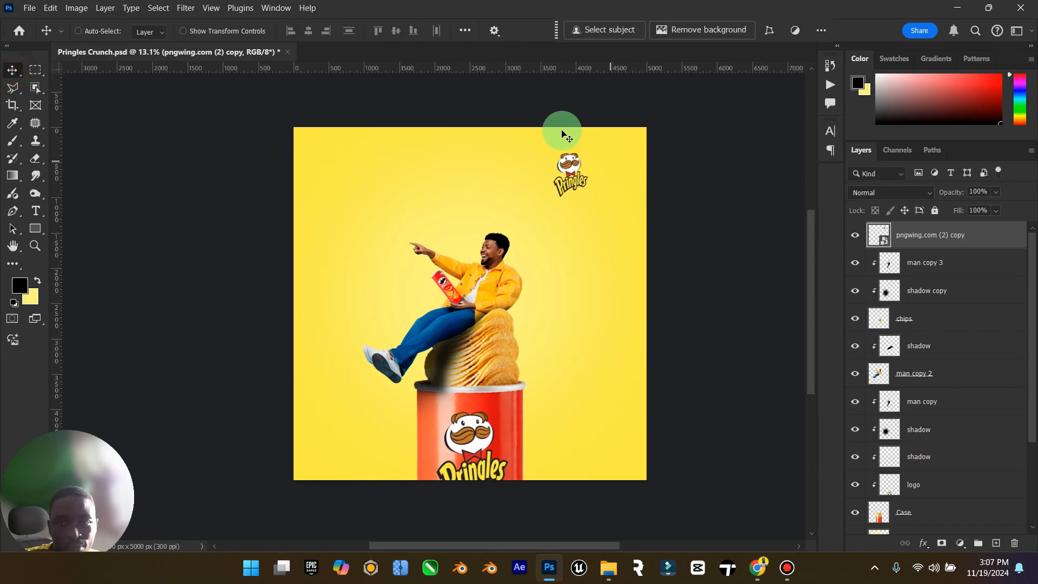
pyautogui.moveTo(577, 163); pyautogui.dragTo(342, 163)
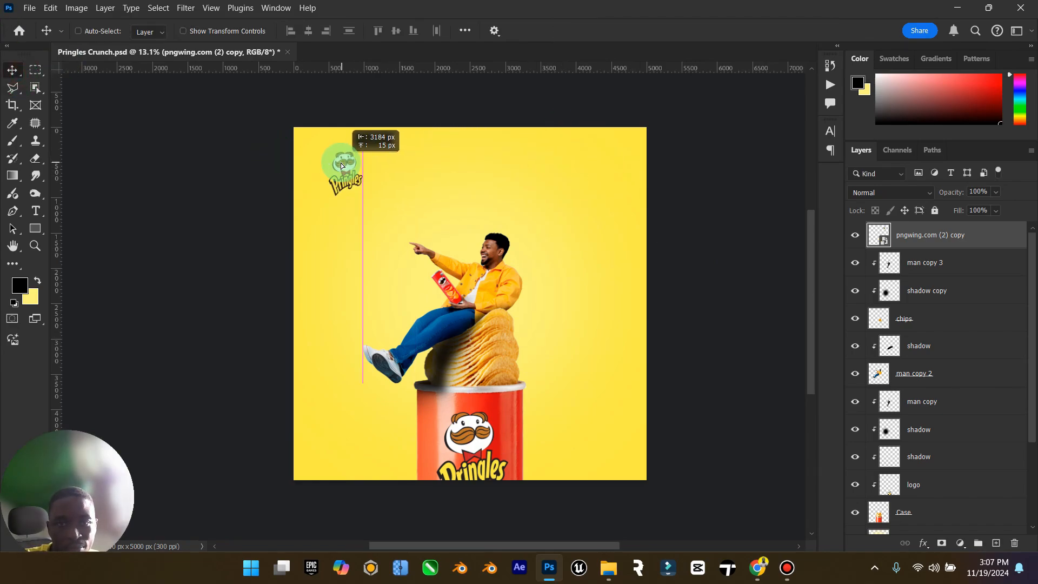
# Switch to Chrome and search Pinterest for "pringles ad".
pyautogui.click(757, 568)
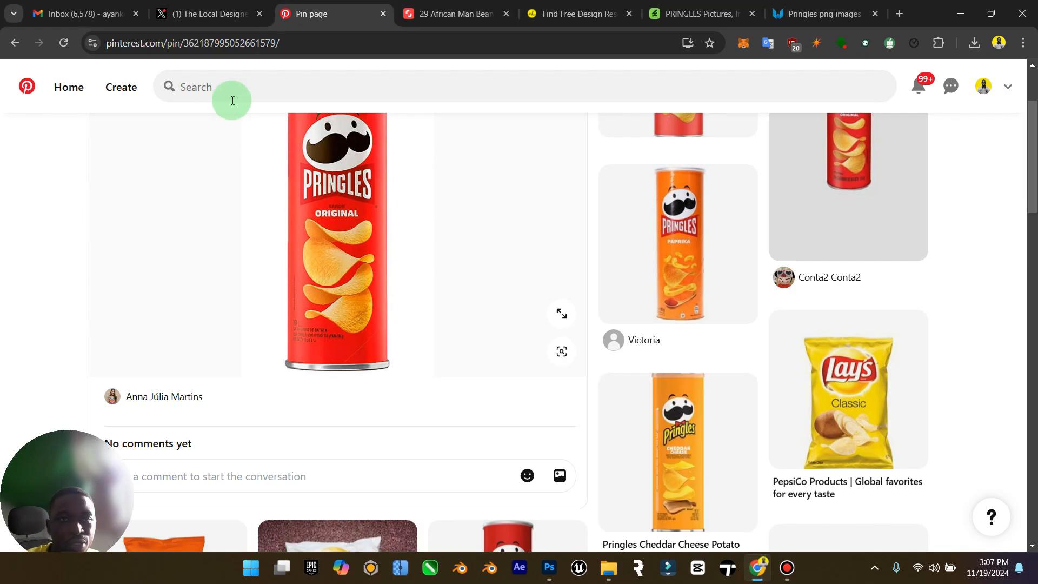
pyautogui.click(294, 76)
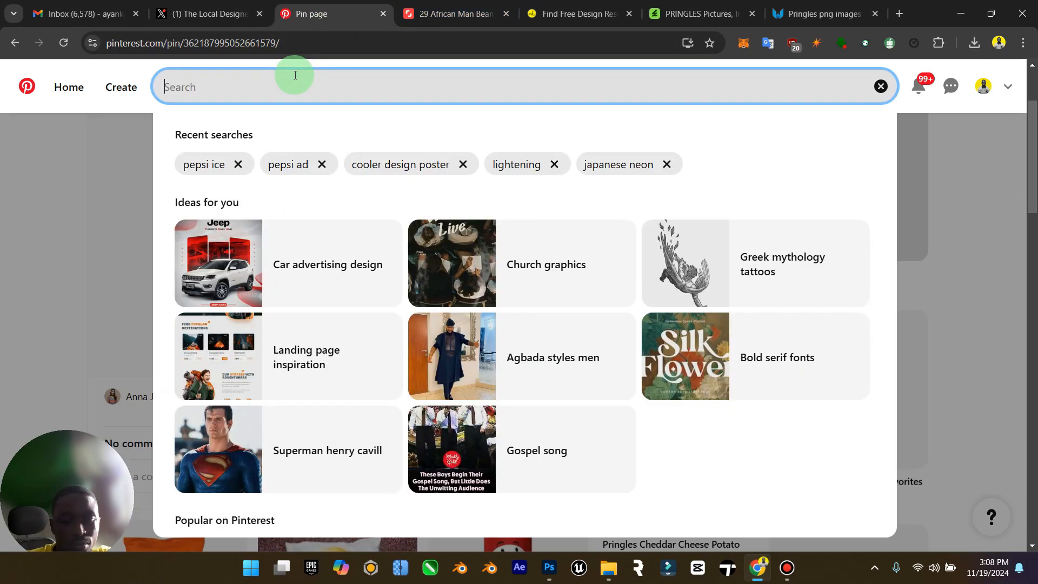
pyautogui.write('pring')
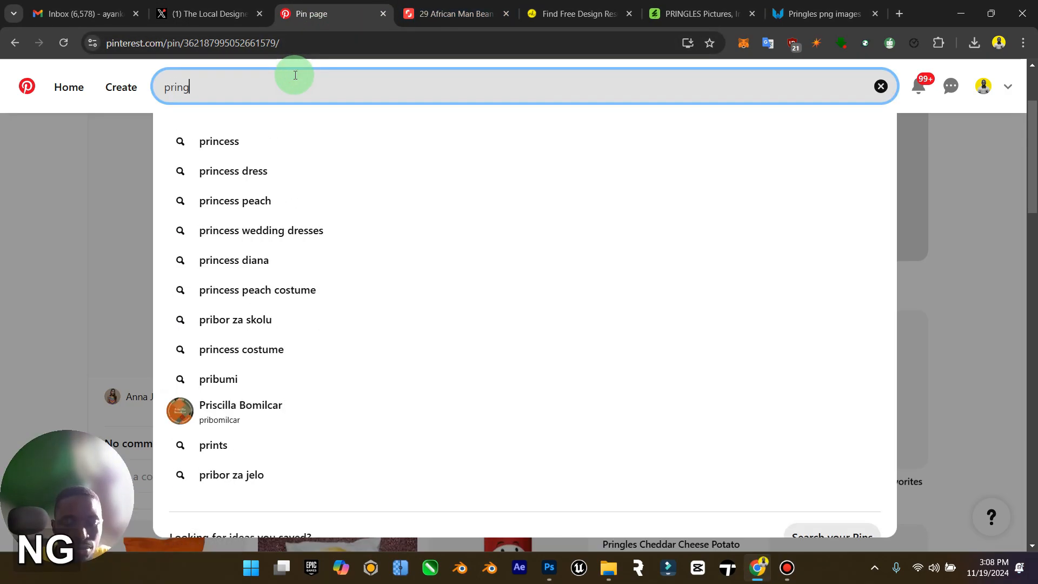
pyautogui.write('les ad')
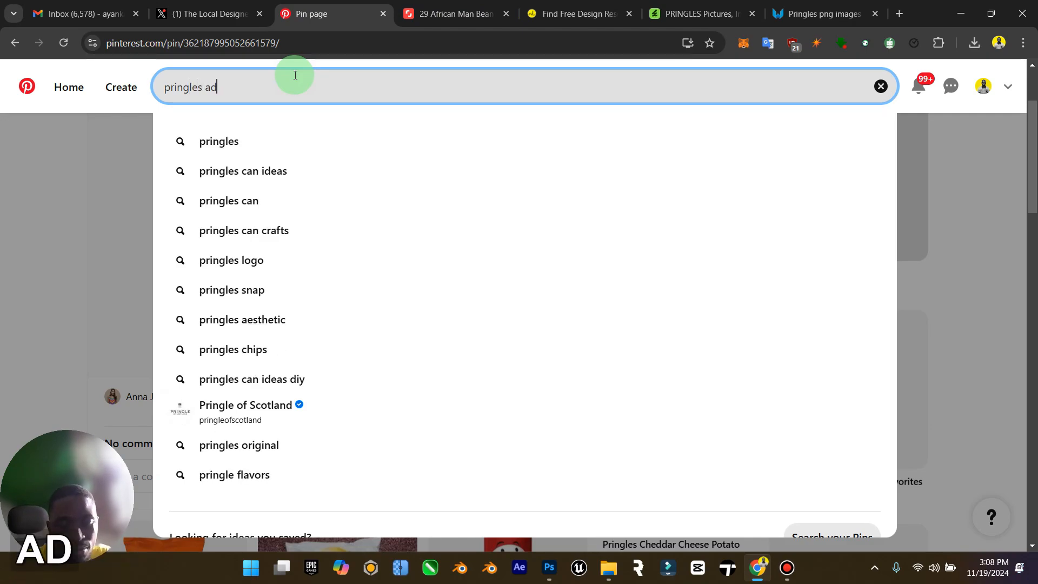
pyautogui.press('Return')
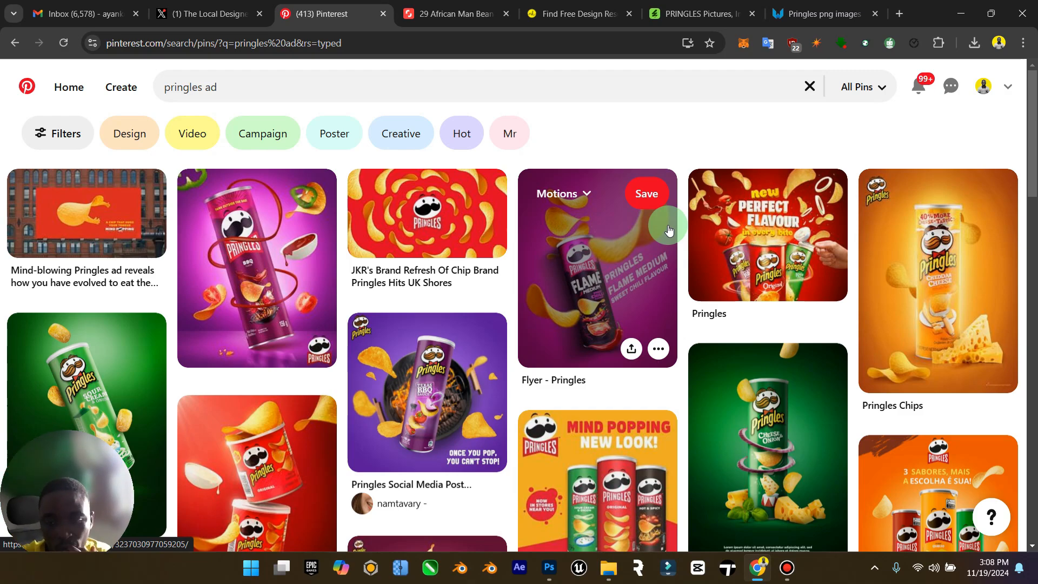
# Browse the Pinterest ad designs for composition references and compare them with the Photoshop artwork.
pyautogui.scroll(-3, 669, 230)
pyautogui.scroll(-3, 749, 273)
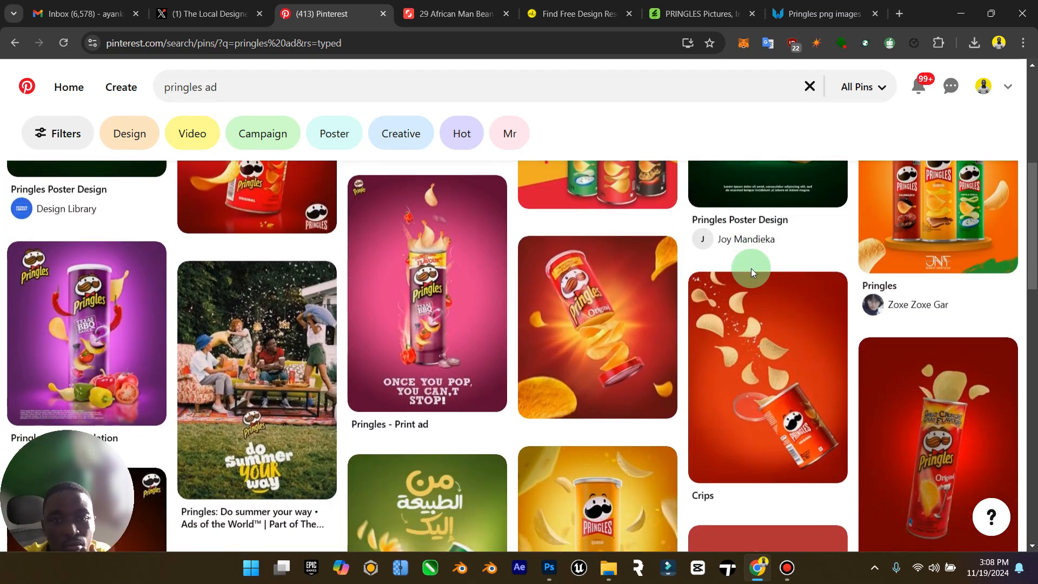
pyautogui.scroll(-4, 751, 268)
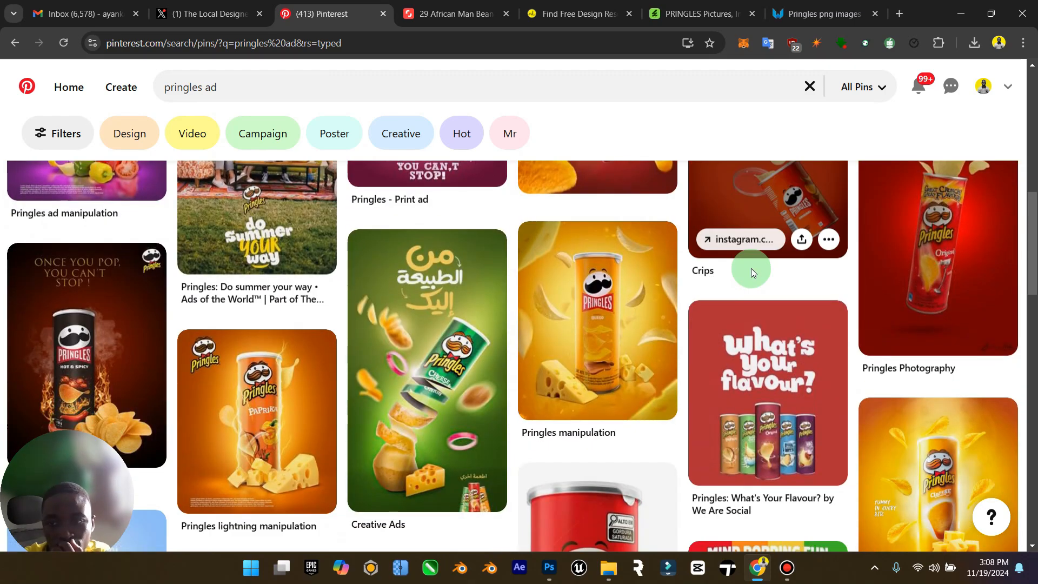
pyautogui.scroll(-2, 751, 269)
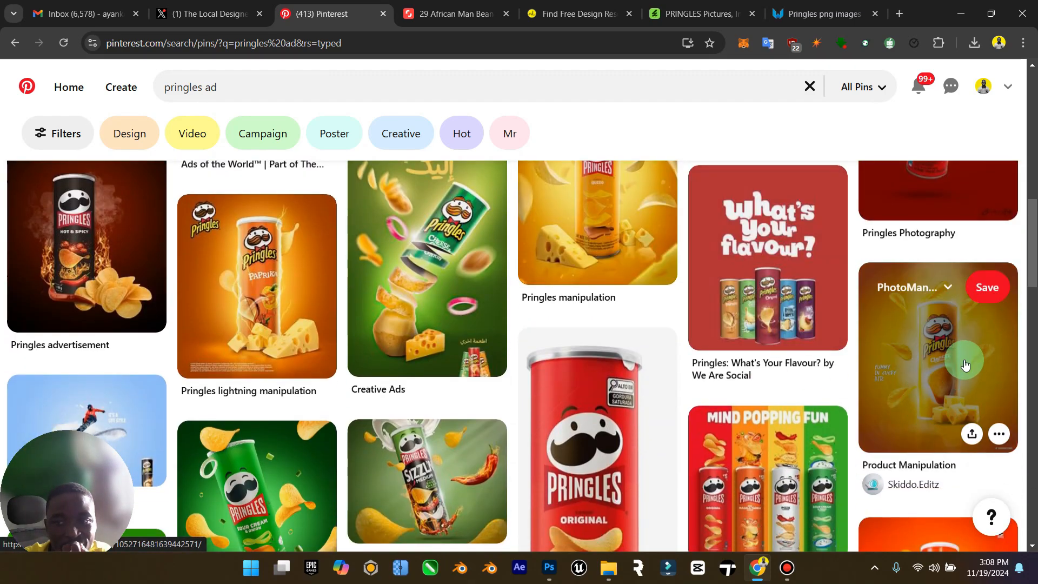
pyautogui.scroll(5, 965, 365)
pyautogui.click(550, 577)
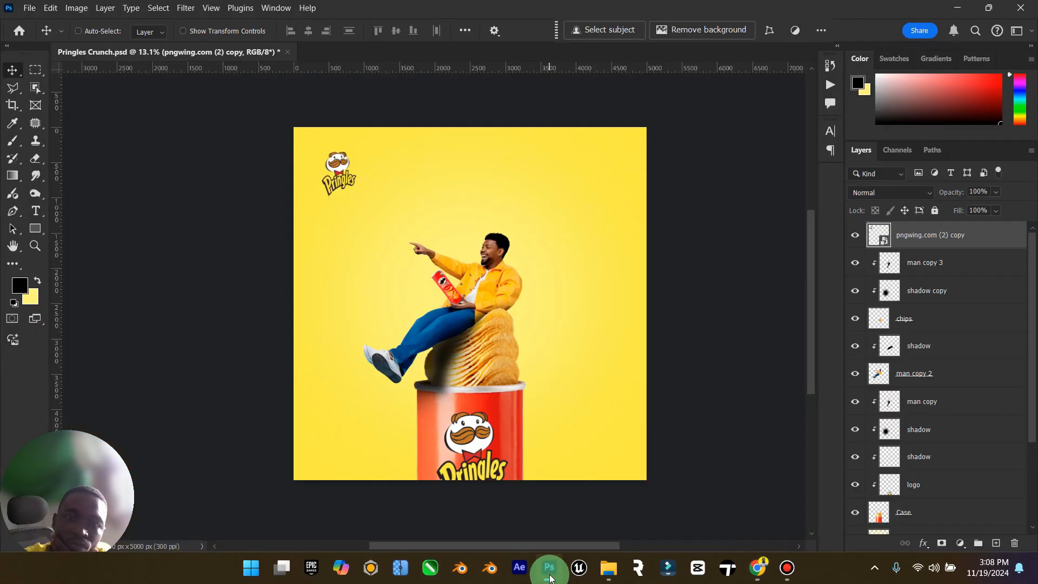
pyautogui.click(550, 578)
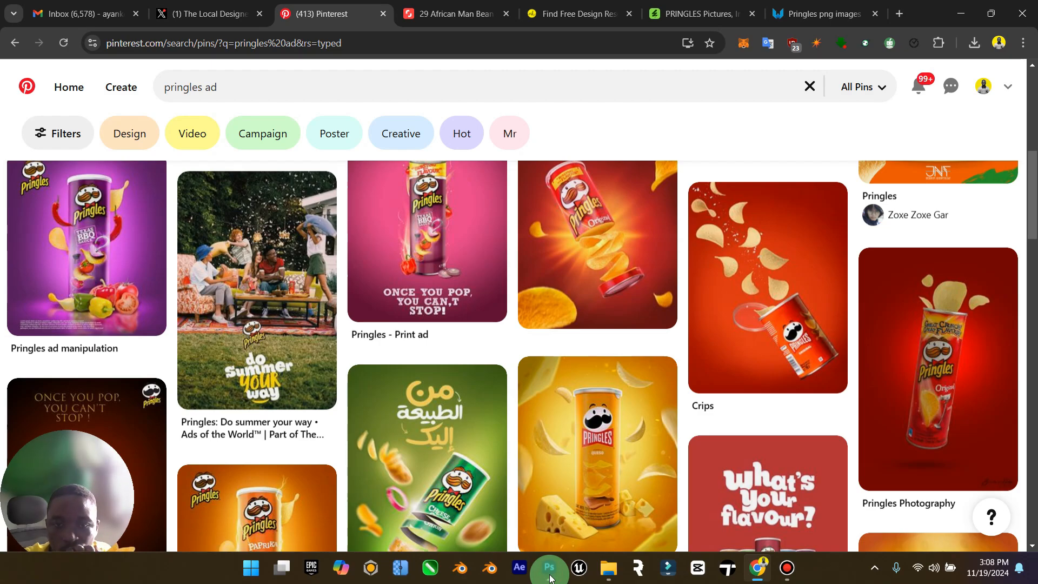
pyautogui.click(549, 568)
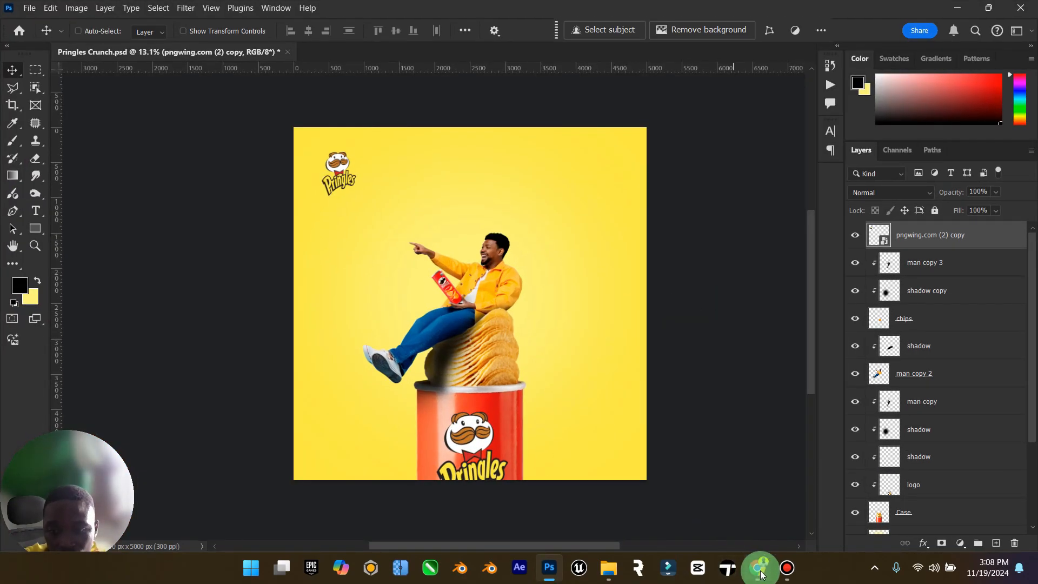
# Check the Pringles challenge copy in the X post in Chrome and return to Photoshop.
pyautogui.click(608, 568)
pyautogui.click(608, 567)
pyautogui.click(757, 567)
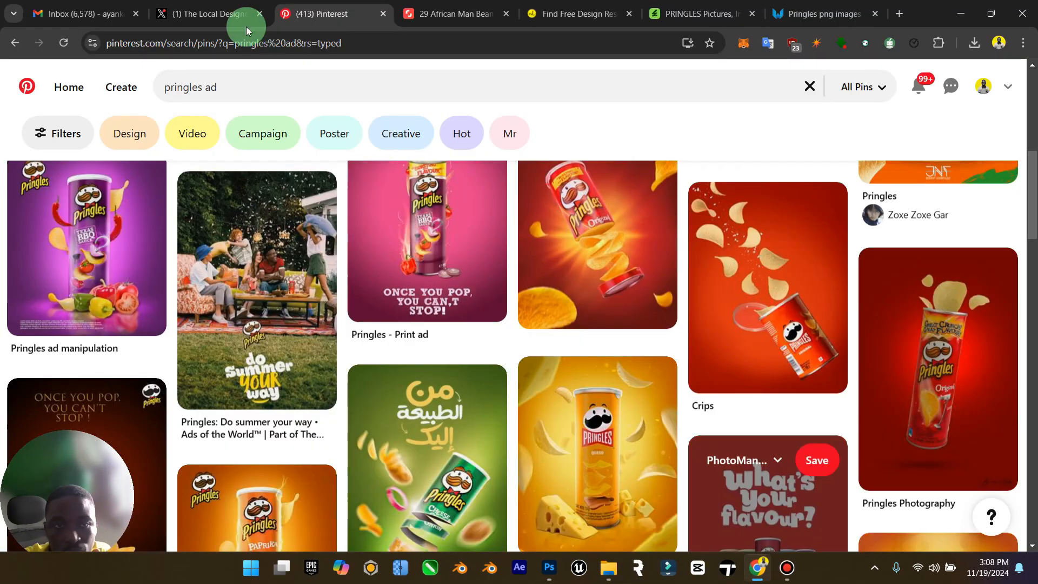
pyautogui.click(173, 6)
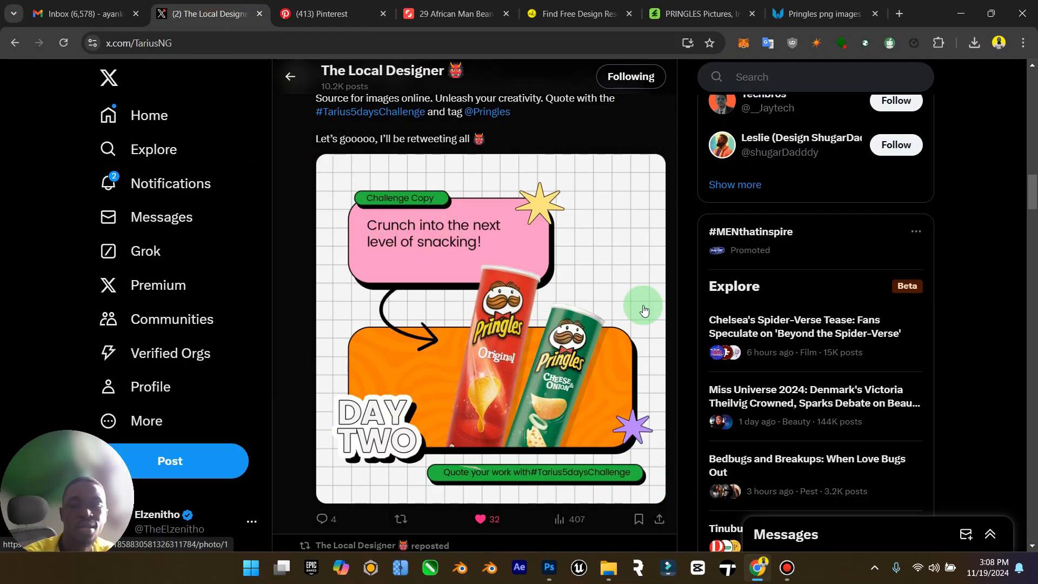
pyautogui.click(959, 19)
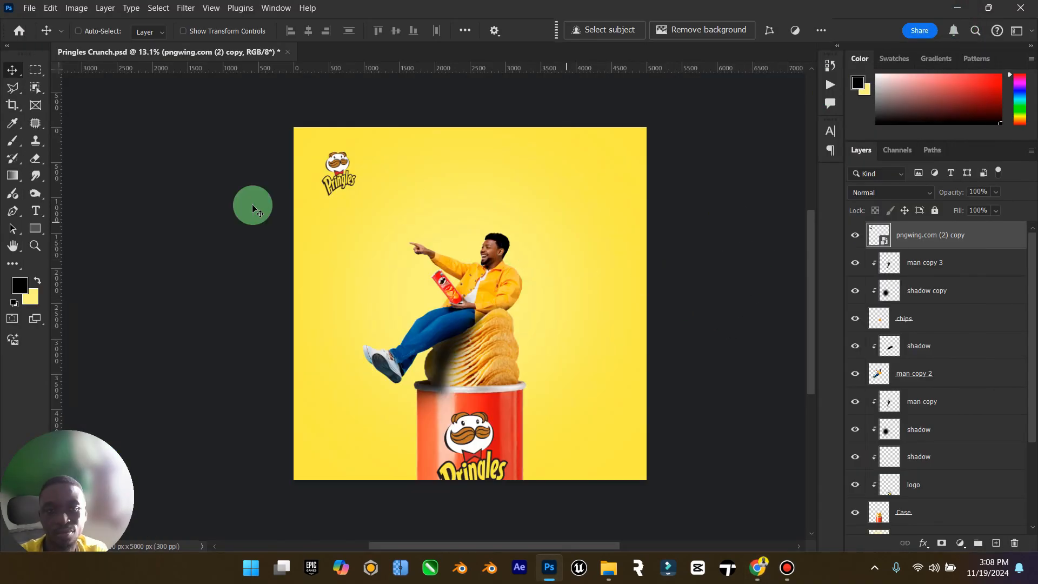
# Add a horizontal text layer reading "Crunch" above the seated man.
pyautogui.click(36, 210)
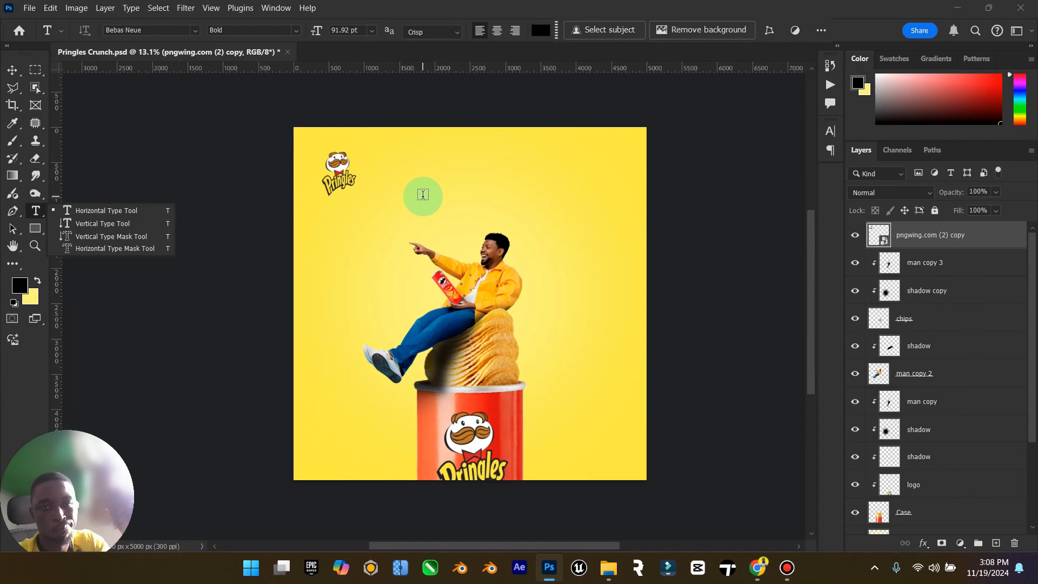
pyautogui.click(423, 195)
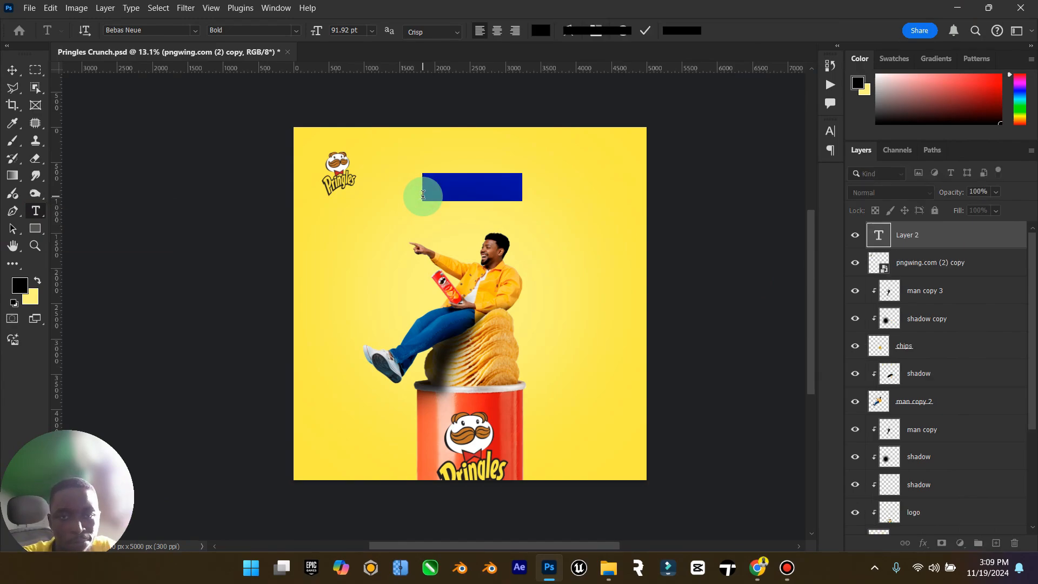
pyautogui.click(422, 195)
pyautogui.write('C')
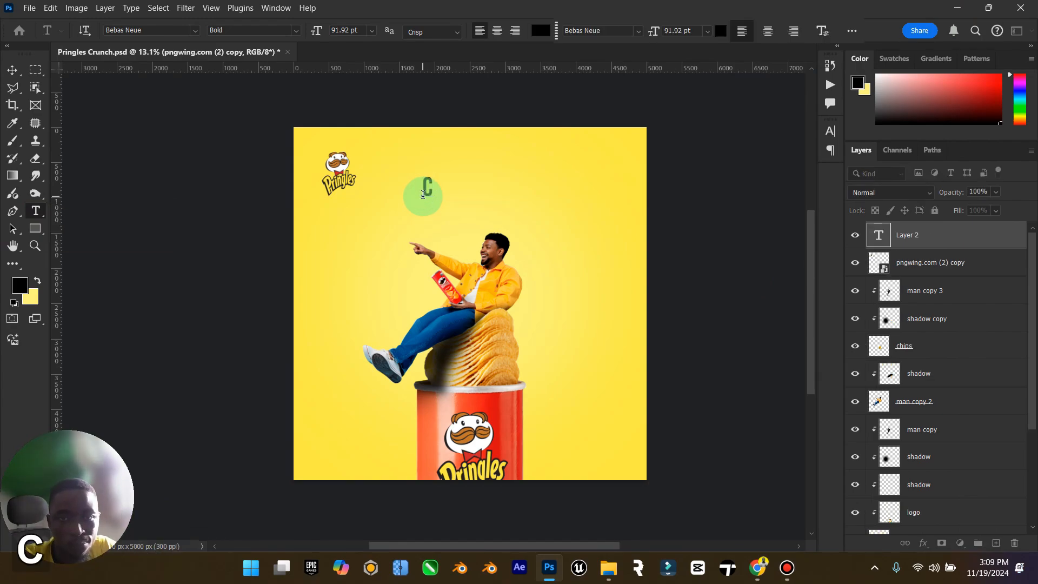
pyautogui.press('capslock')
pyautogui.write('RUNCH')
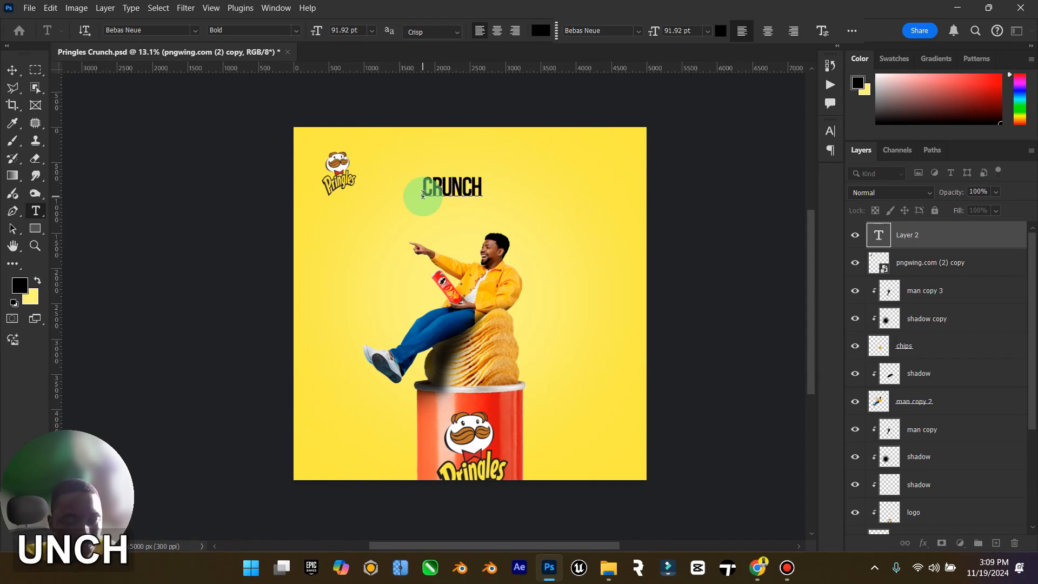
# Set the whole Crunch text in the Carnero Regular font.
pyautogui.hotkey('ctrl', 'a')
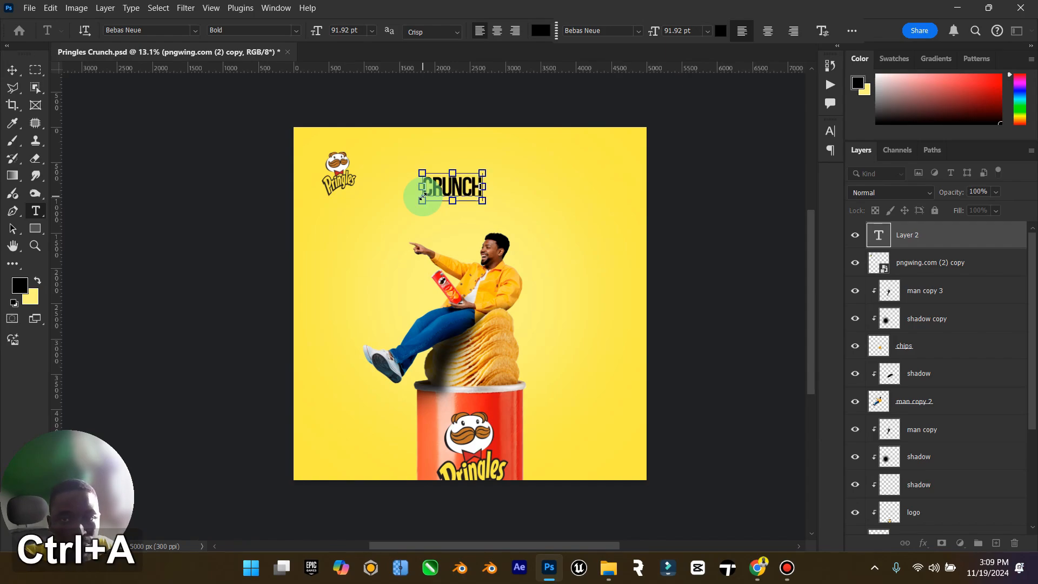
pyautogui.click(194, 30)
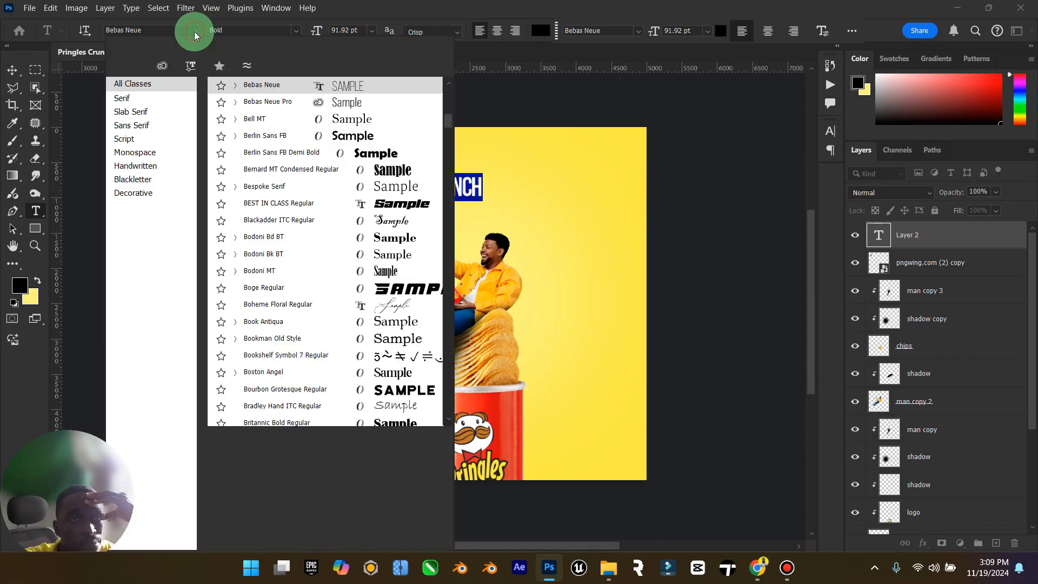
pyautogui.scroll(-2, 305, 192)
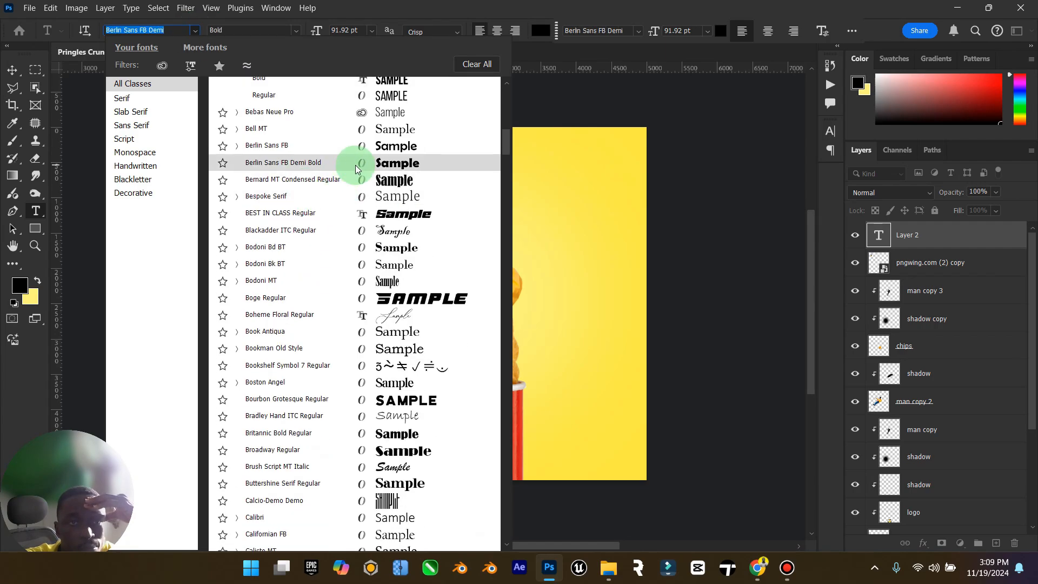
pyautogui.scroll(-4, 357, 167)
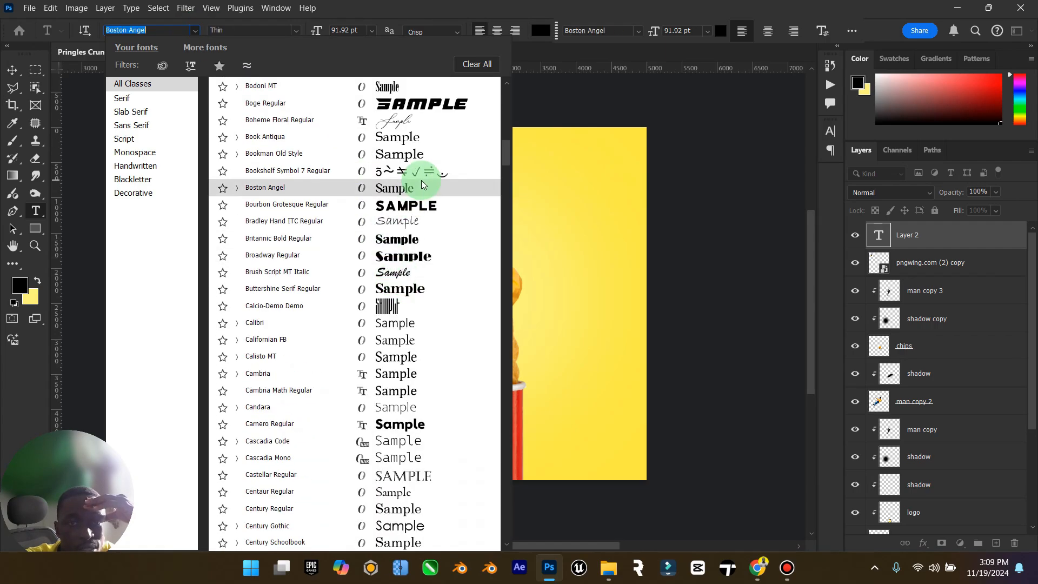
pyautogui.scroll(-5, 414, 189)
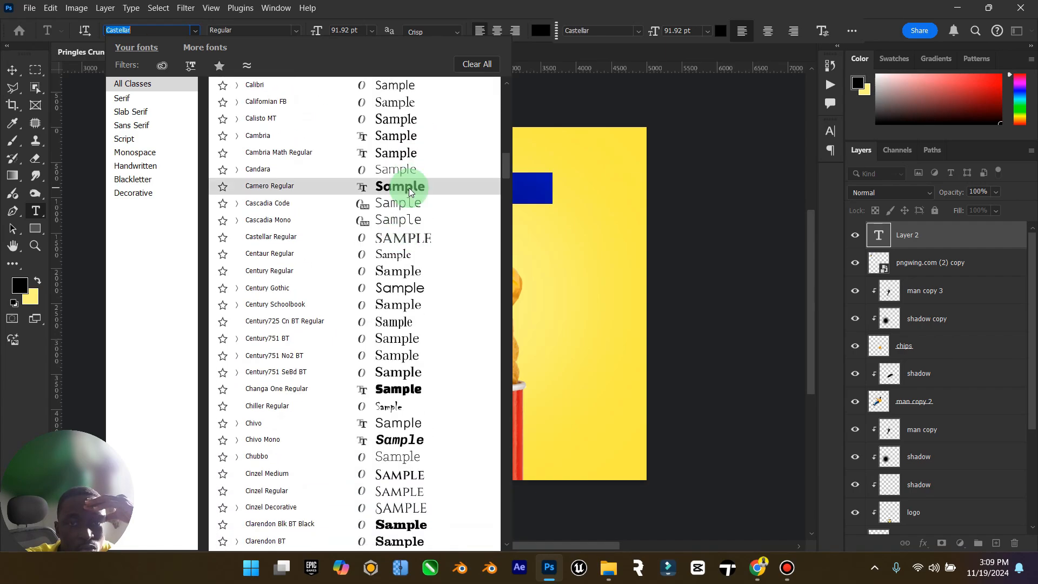
pyautogui.click(409, 192)
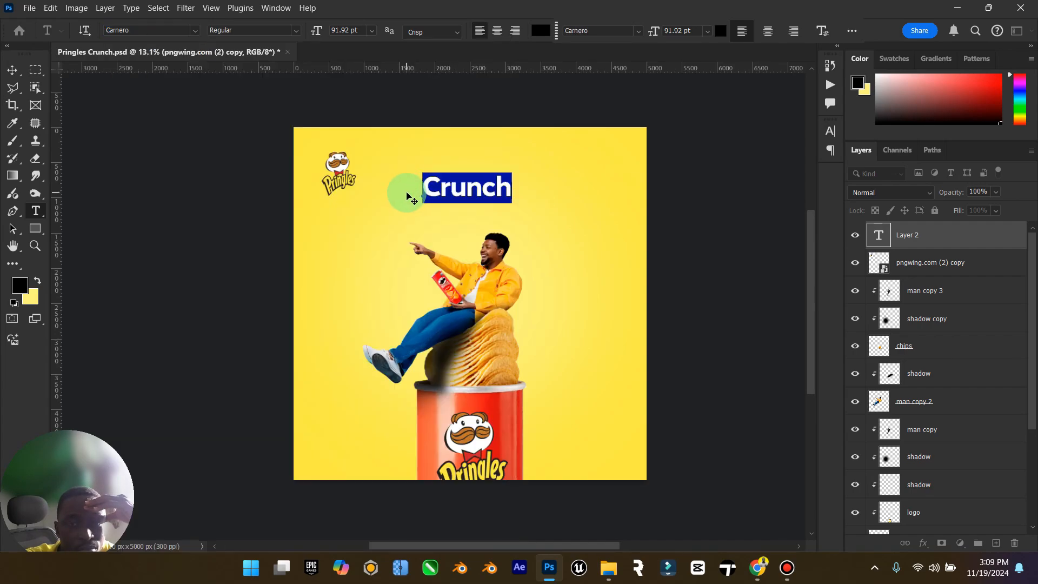
# Preview other typefaces from the font list on the Crunch text.
pyautogui.click(195, 31)
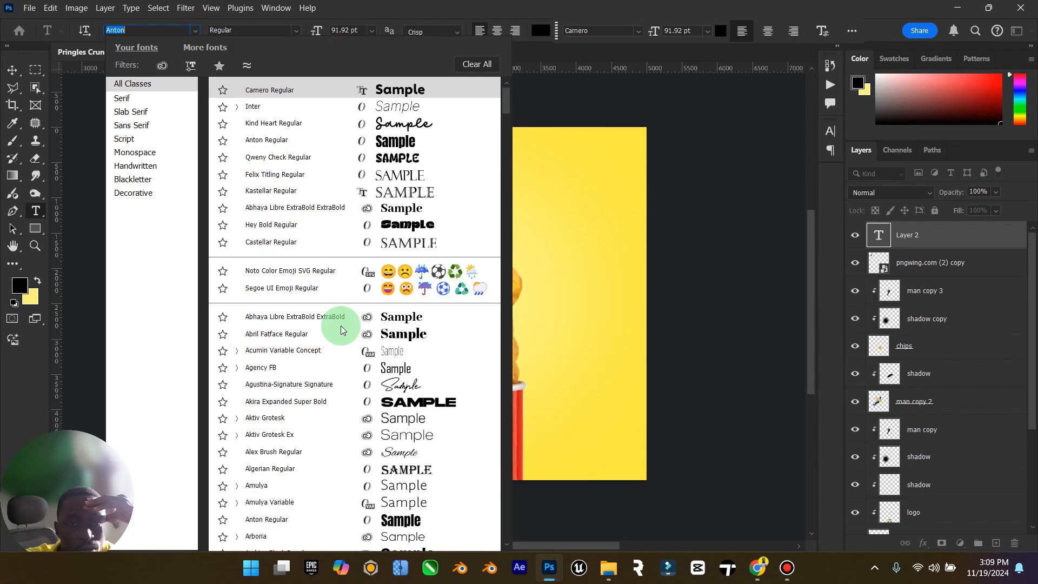
pyautogui.scroll(-4, 357, 326)
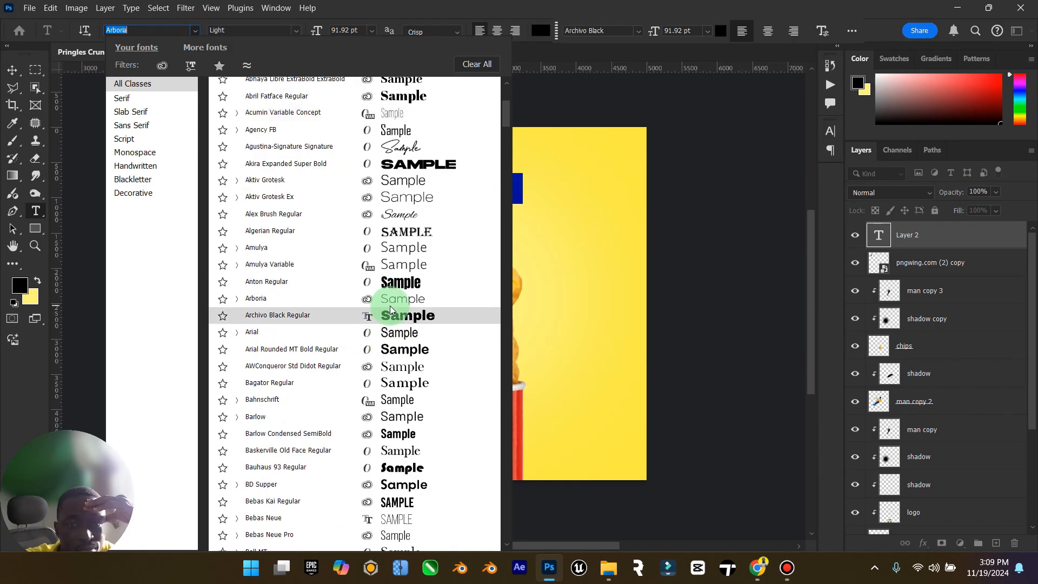
pyautogui.scroll(-4, 400, 372)
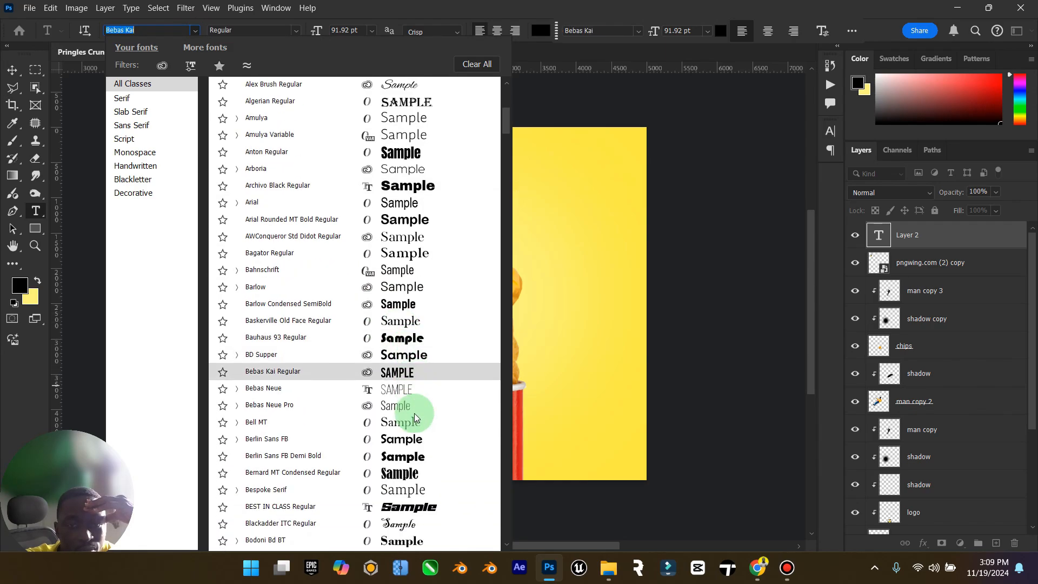
pyautogui.scroll(-2, 414, 417)
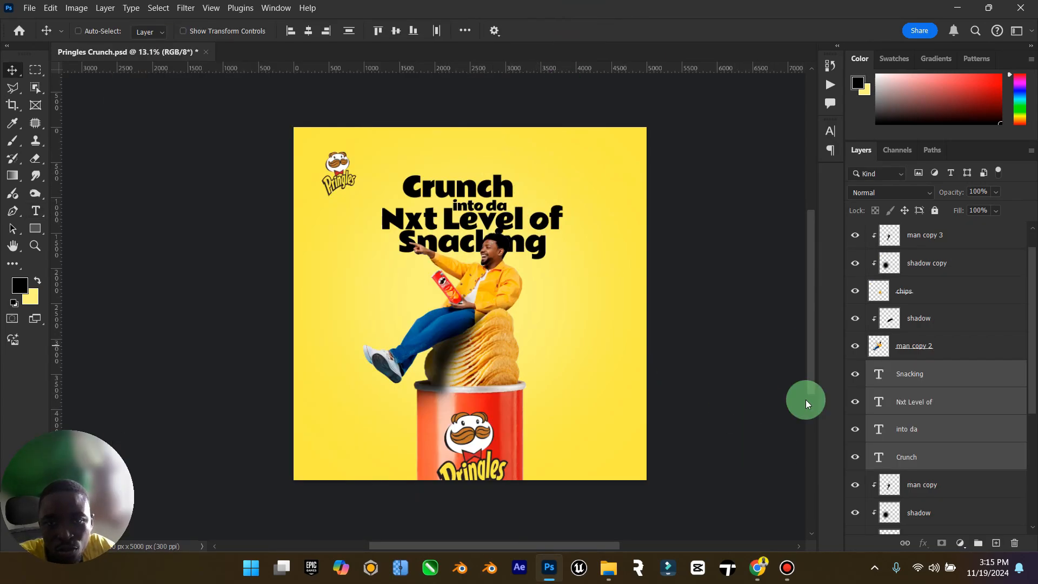
# Hide the Snacking, Nxt Level of, into da and Crunch text layers.
pyautogui.moveTo(855, 456); pyautogui.dragTo(855, 374)
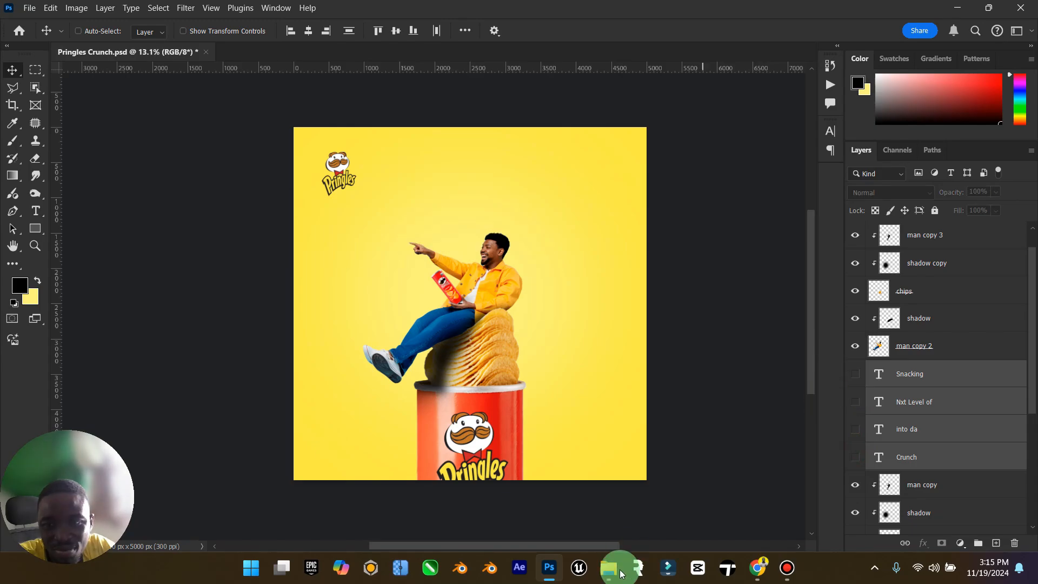
# Switch to Chrome and examine the Pinterest "pringles ad" results for backgrounds, lighting and headline treatments.
pyautogui.click(744, 565)
pyautogui.click(311, 14)
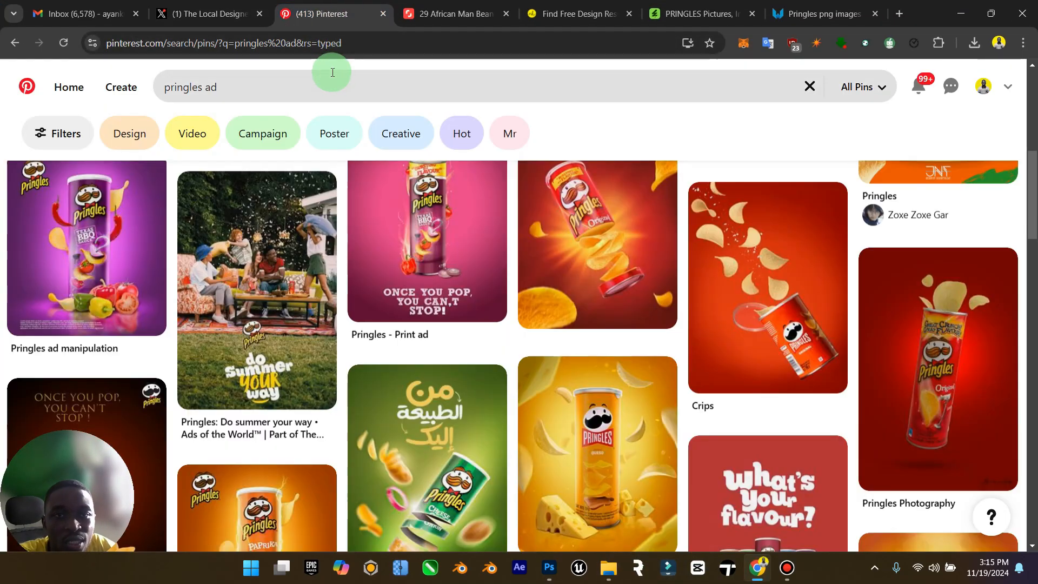
pyautogui.scroll(5, 773, 346)
pyautogui.scroll(-3, 811, 347)
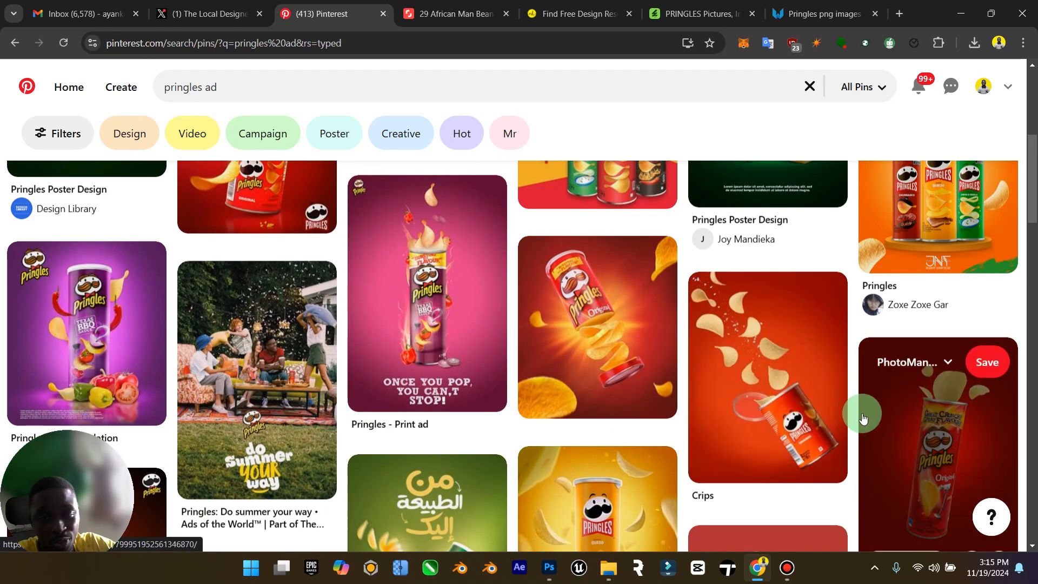
pyautogui.scroll(-5, 649, 367)
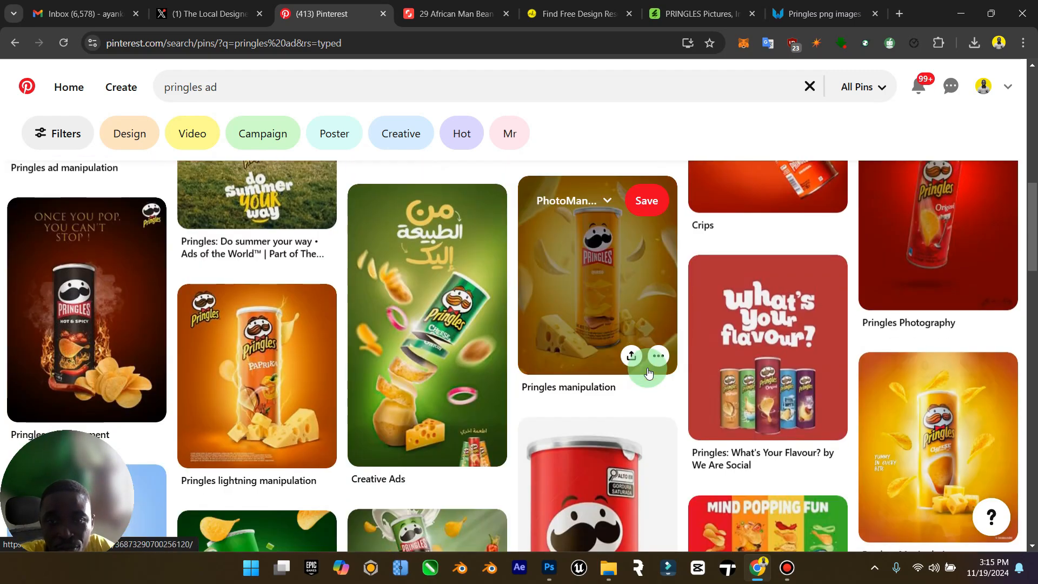
pyautogui.scroll(2, 652, 370)
pyautogui.scroll(-2, 648, 373)
pyautogui.scroll(10, 649, 368)
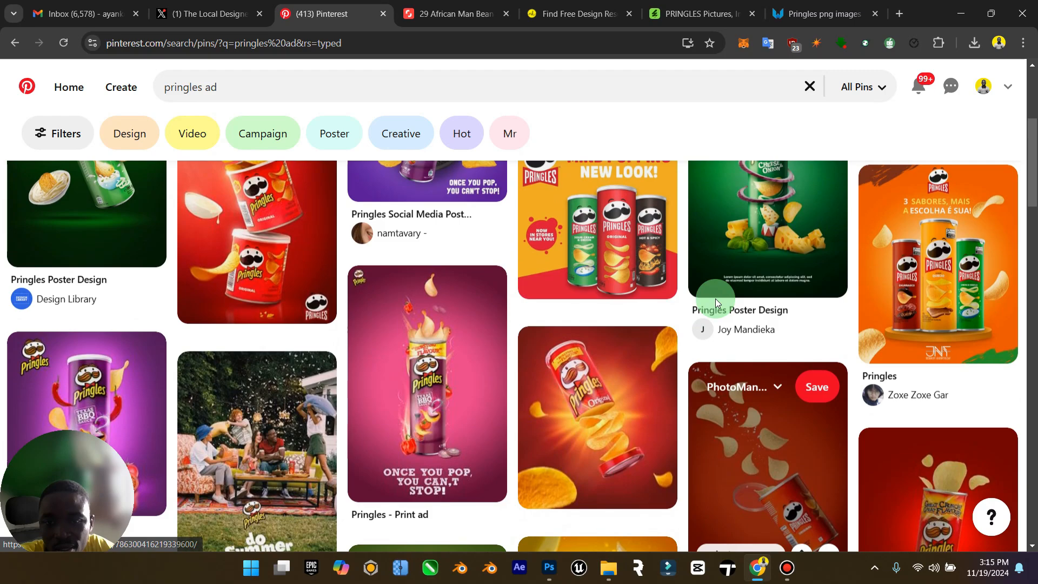
pyautogui.scroll(-7, 715, 299)
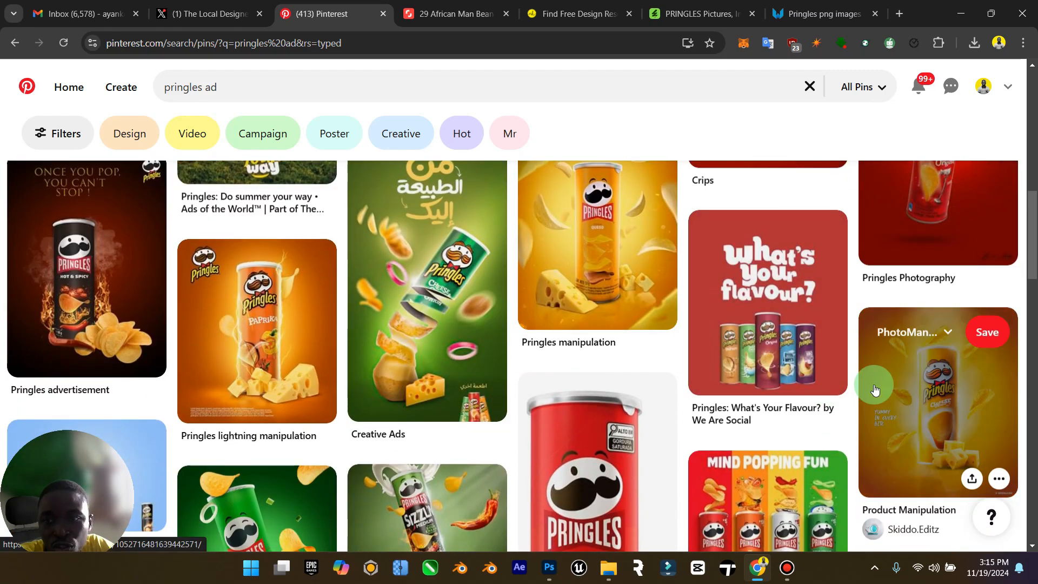
pyautogui.scroll(2, 744, 330)
pyautogui.scroll(-1, 598, 256)
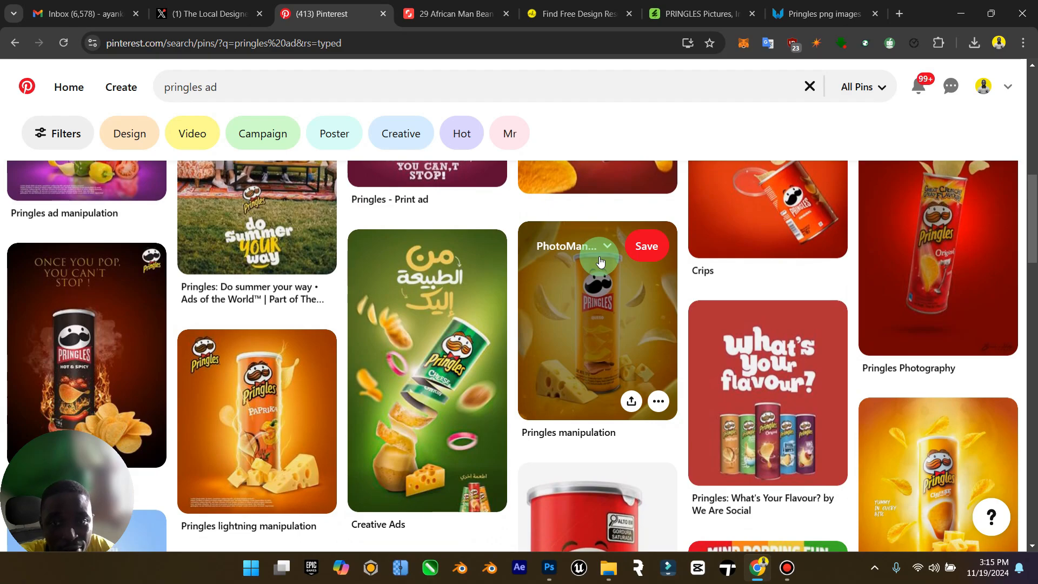
# Open the yellow Pringles Cheese pin with the glowing can, floating chips and cheese cubes from the Pinterest results.
pyautogui.scroll(-13, 600, 261)
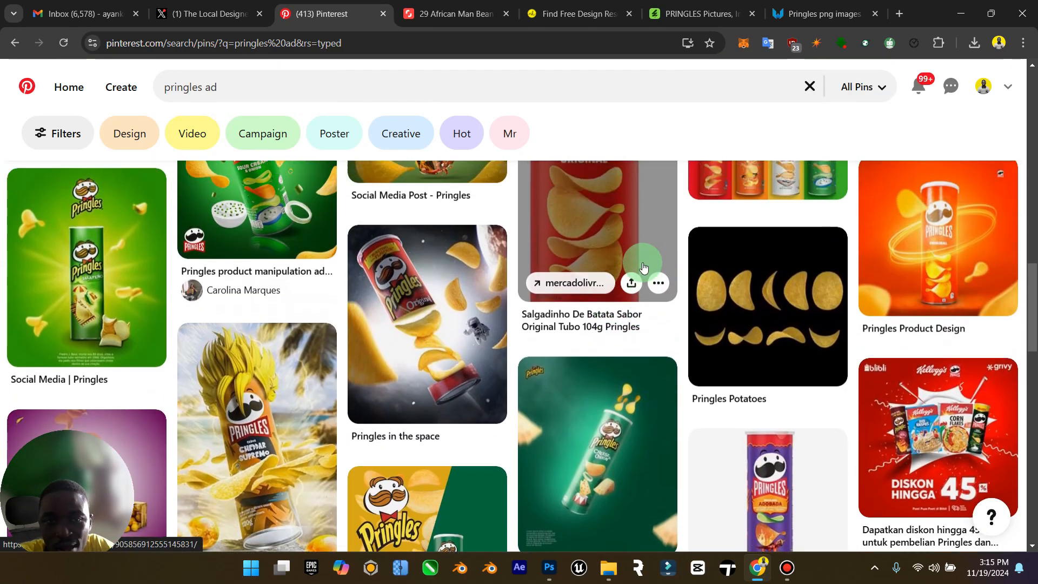
pyautogui.scroll(6, 643, 266)
pyautogui.click(924, 303)
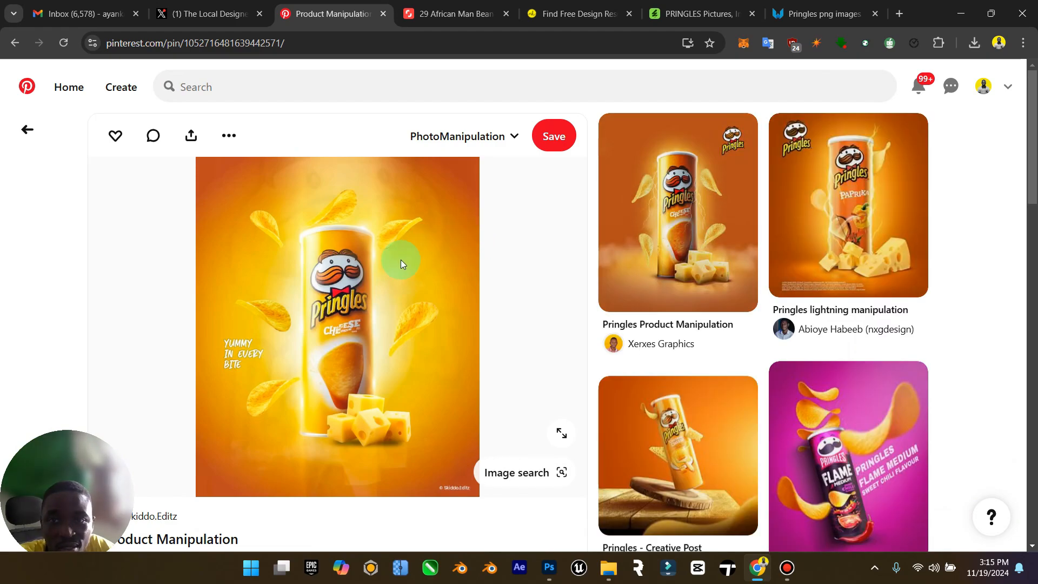
# Browse the related ad designs below the opened Product Manipulation pin for further references.
pyautogui.rightClick(352, 306)
pyautogui.scroll(-3, 297, 251)
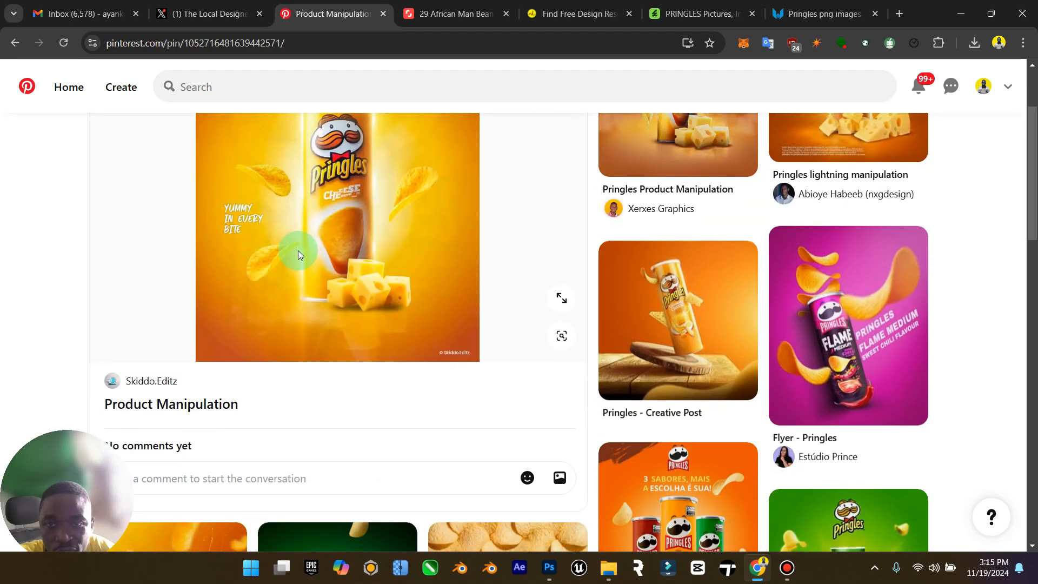
pyautogui.scroll(-5, 387, 282)
pyautogui.scroll(-6, 389, 285)
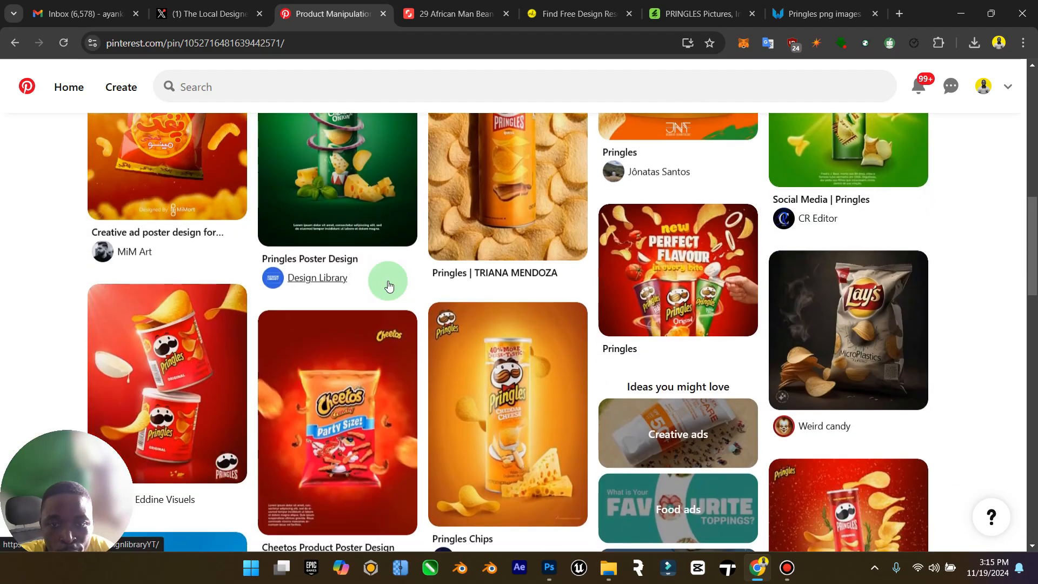
pyautogui.scroll(6, 388, 286)
pyautogui.scroll(8, 389, 286)
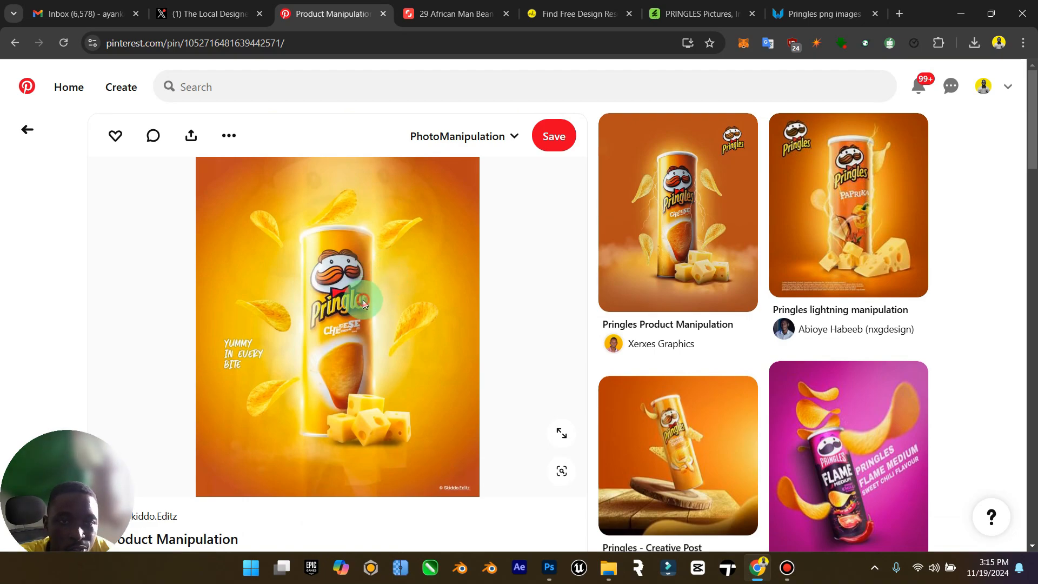
# Open the Pringles Cheese reference image in its own tab and save it as a JPEG in the Downloads folder.
pyautogui.rightClick(376, 282)
pyautogui.click(445, 296)
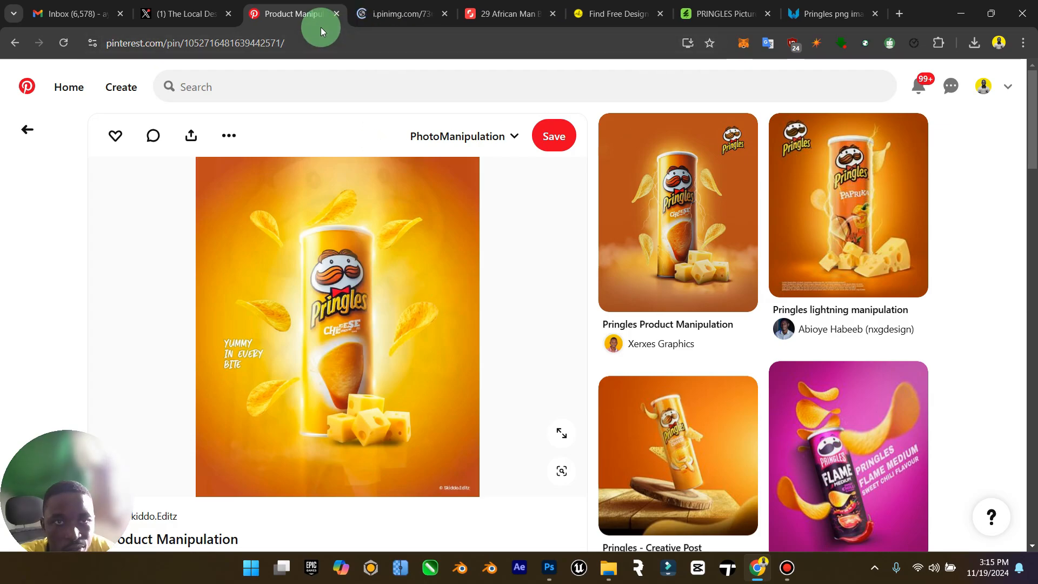
pyautogui.click(377, 15)
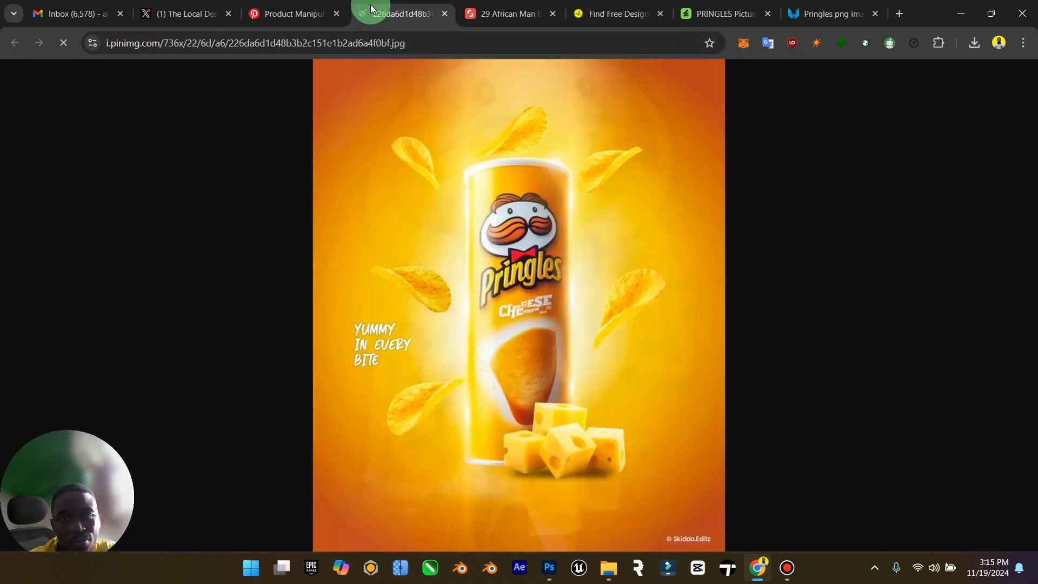
pyautogui.rightClick(543, 198)
pyautogui.click(602, 226)
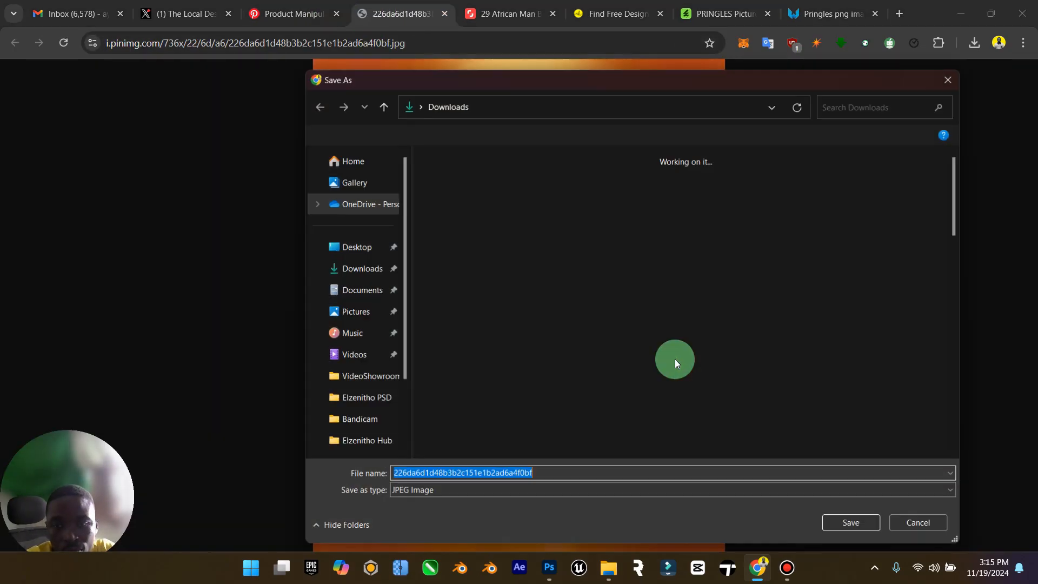
pyautogui.click(859, 522)
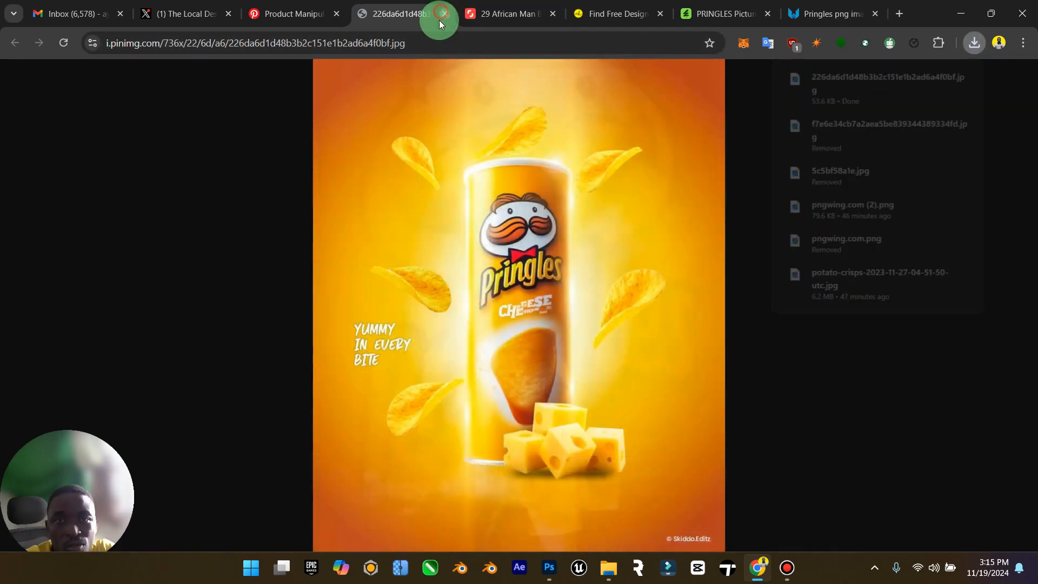
# Close the reference image's browser tab and upscale the downloaded Pringles cheese poster in Upscayl with the General Photo model.
pyautogui.click(444, 13)
pyautogui.click(608, 568)
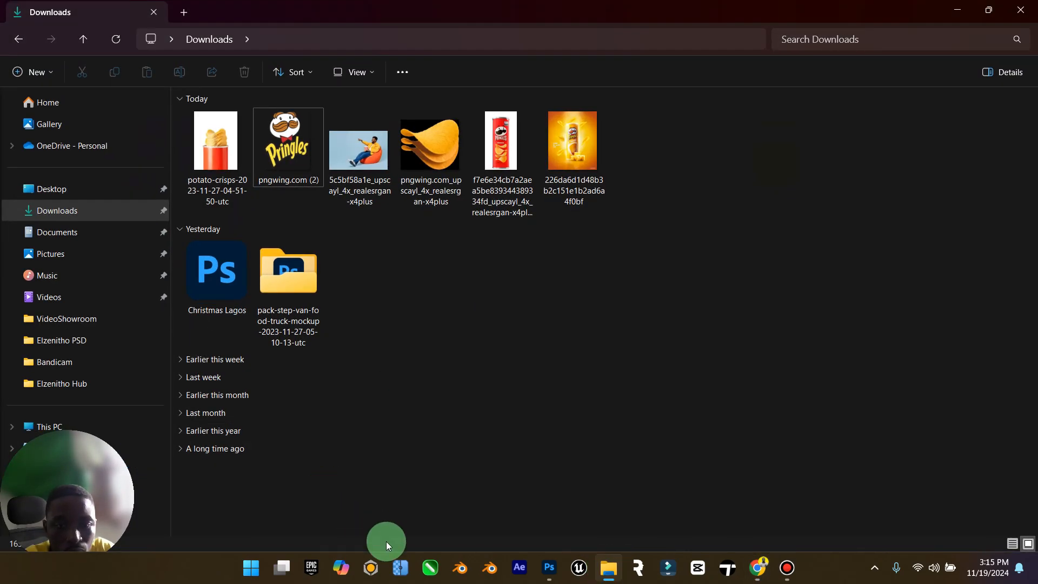
pyautogui.click(397, 572)
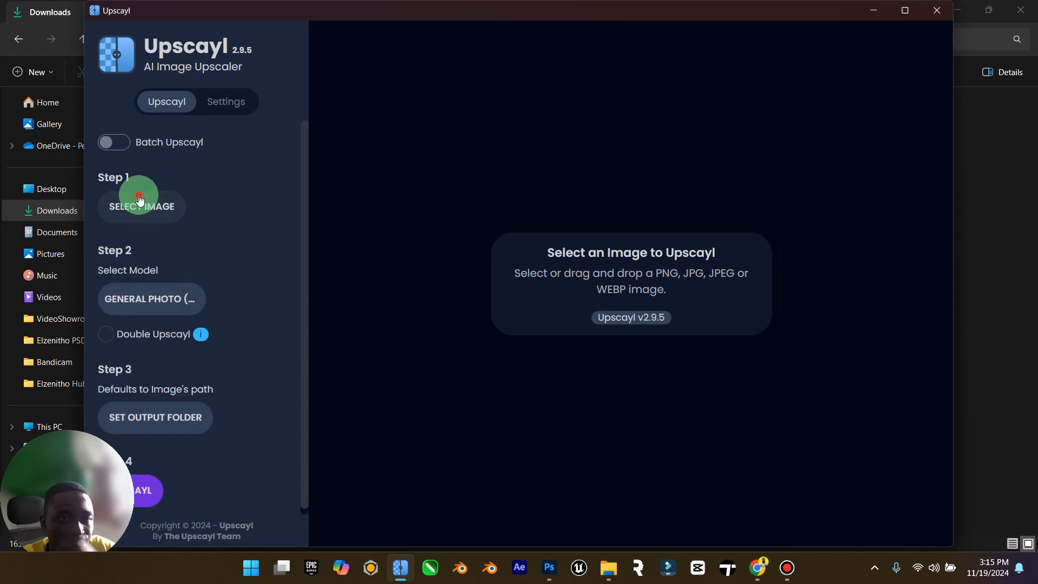
pyautogui.click(140, 204)
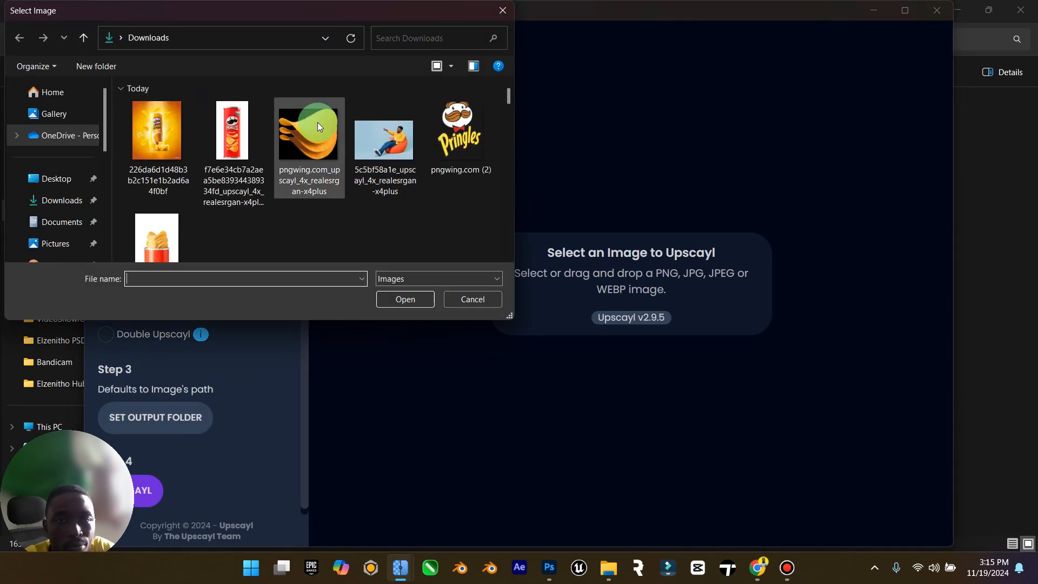
pyautogui.doubleClick(176, 130)
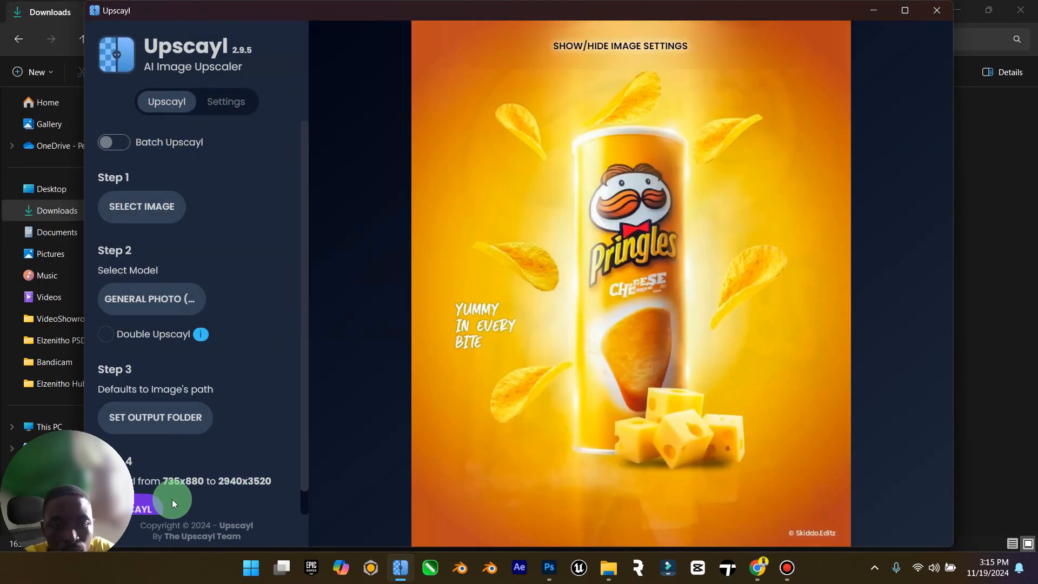
pyautogui.click(155, 509)
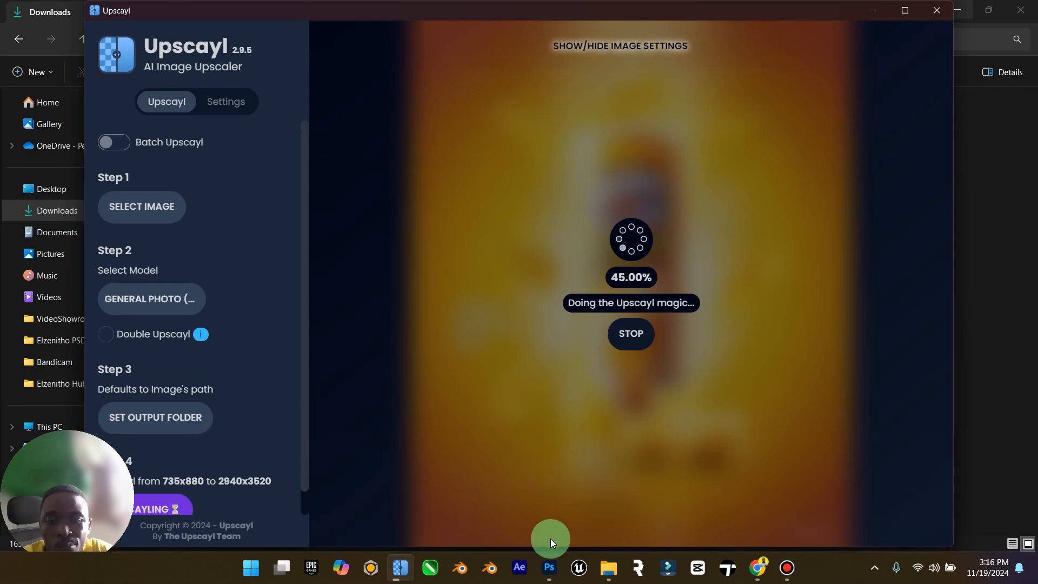
# Switch to Photoshop and hide the Snacking, Nxt Level of, into da and Crunch text layers.
pyautogui.click(549, 565)
pyautogui.click(855, 375)
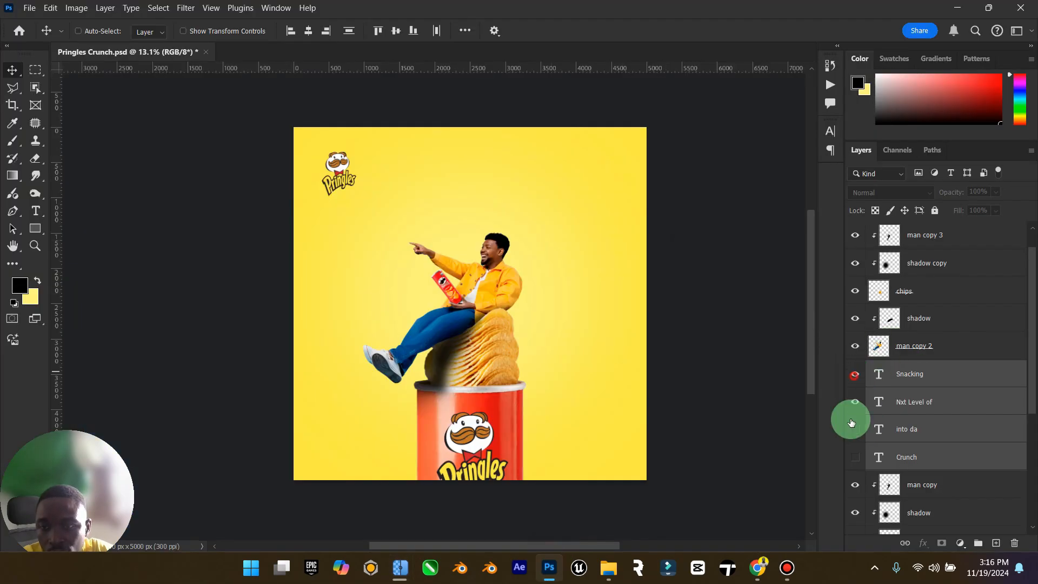
pyautogui.moveTo(851, 423); pyautogui.dragTo(853, 383)
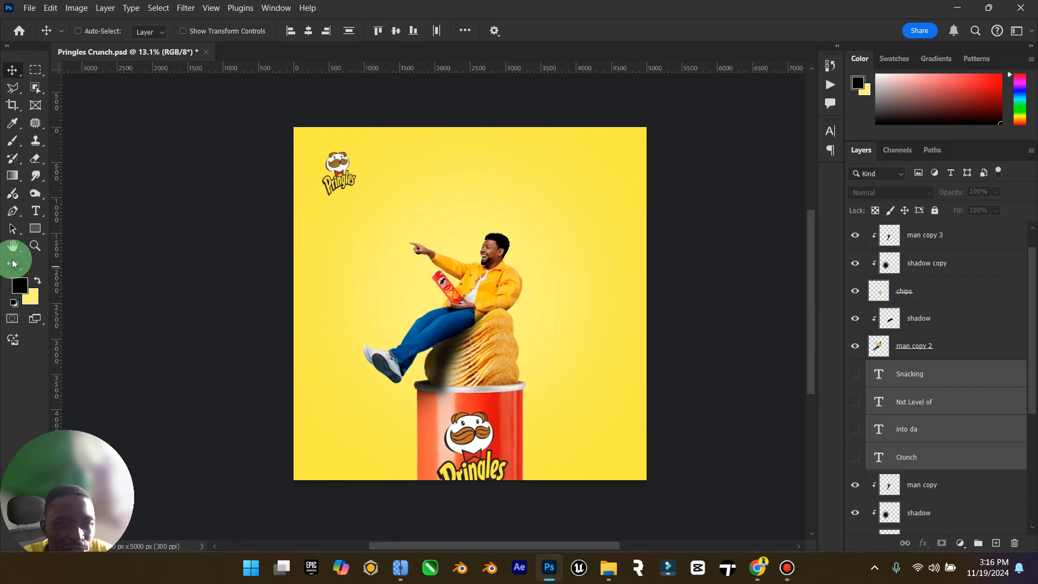
pyautogui.press('z')
pyautogui.moveTo(598, 308)
pyautogui.mouseDown()
pyautogui.moveTo(579, 309)
pyautogui.moveTo(603, 308)
pyautogui.mouseUp()
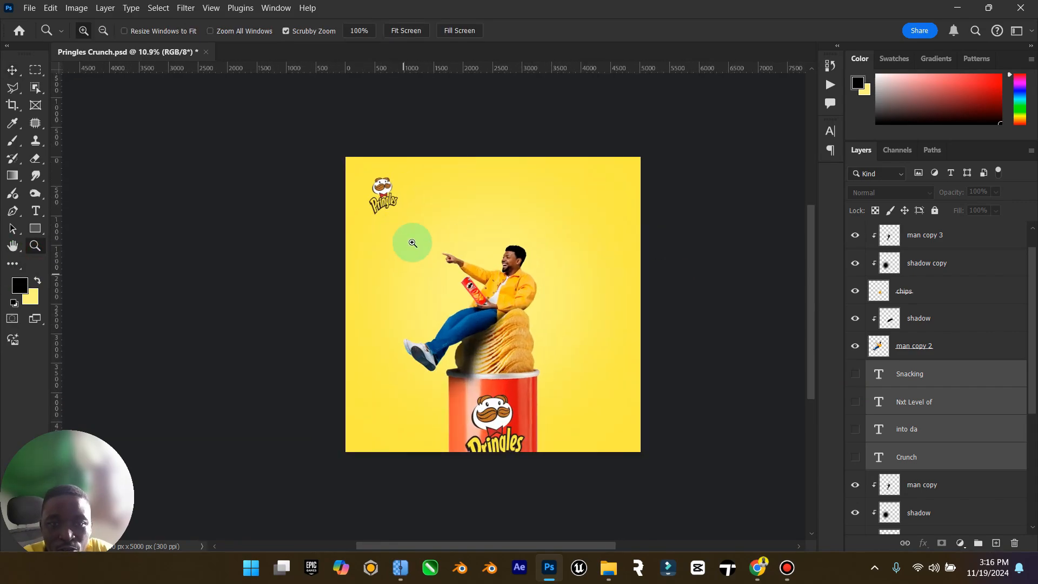
pyautogui.click(12, 70)
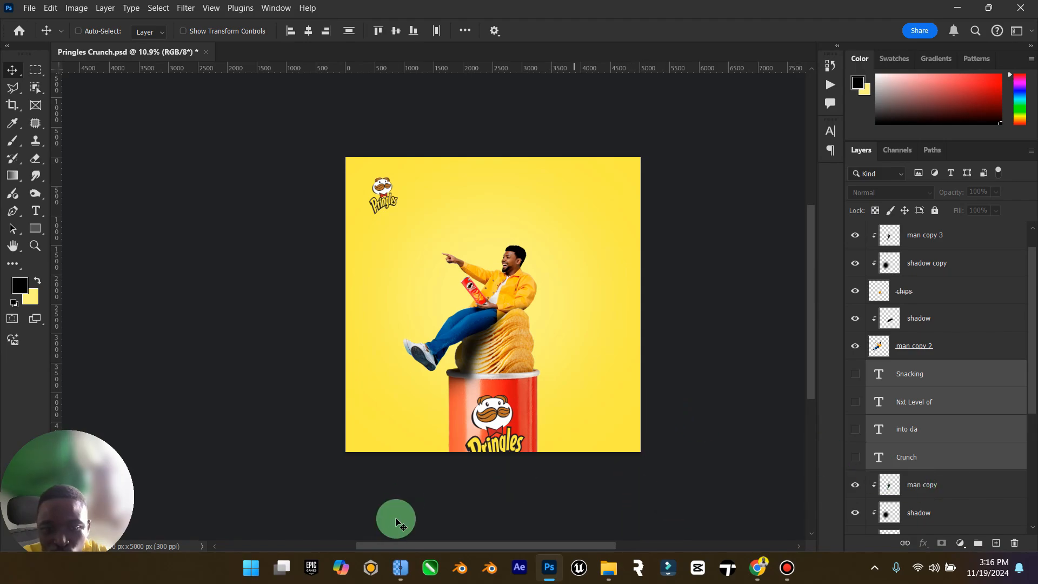
# Close Upscayl and delete the original, non-upscaled Pringles cheese poster from the Downloads folder.
pyautogui.click(400, 556)
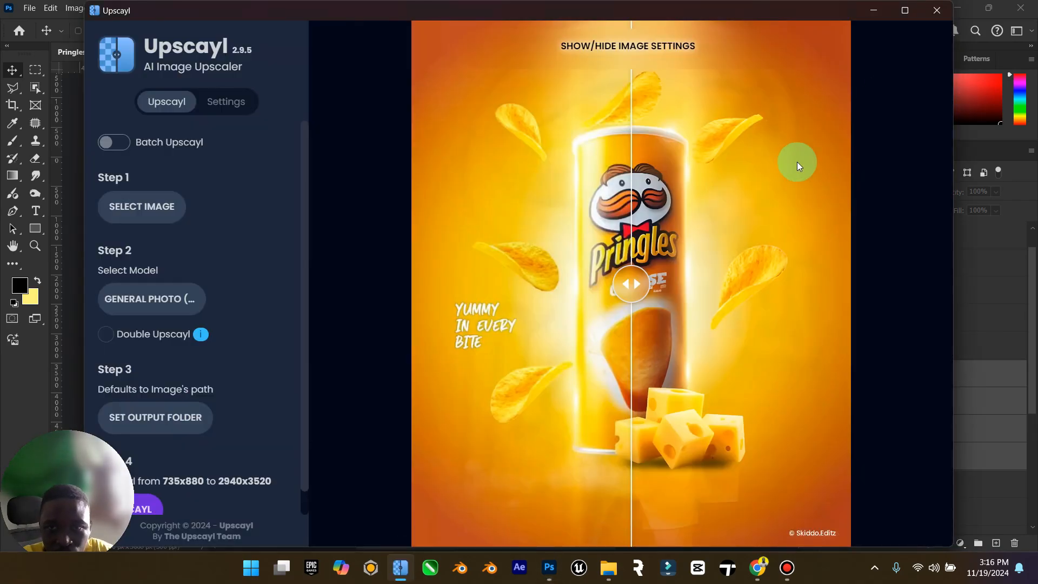
pyautogui.click(939, 17)
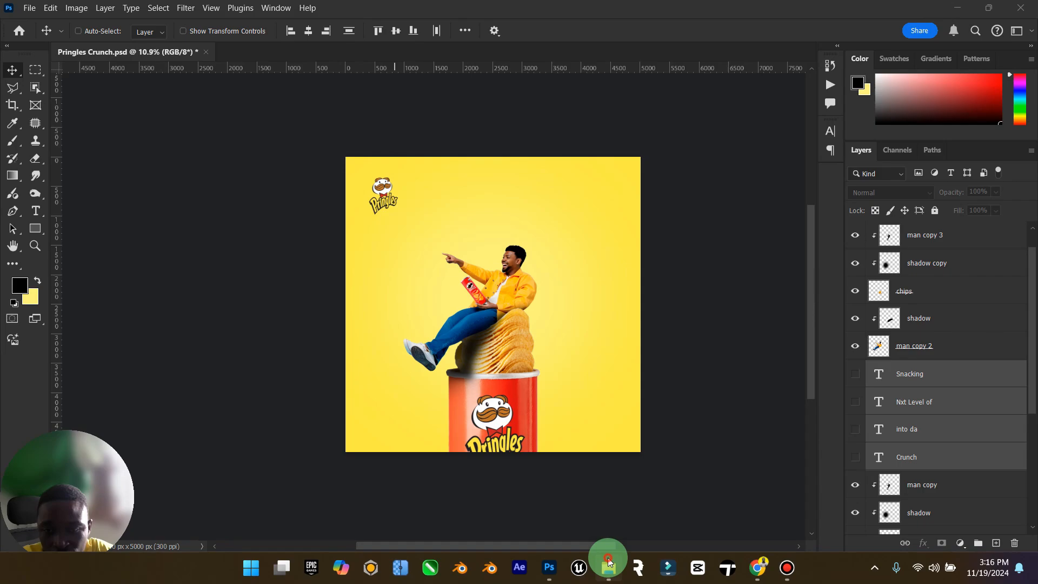
pyautogui.click(608, 565)
pyautogui.click(588, 153)
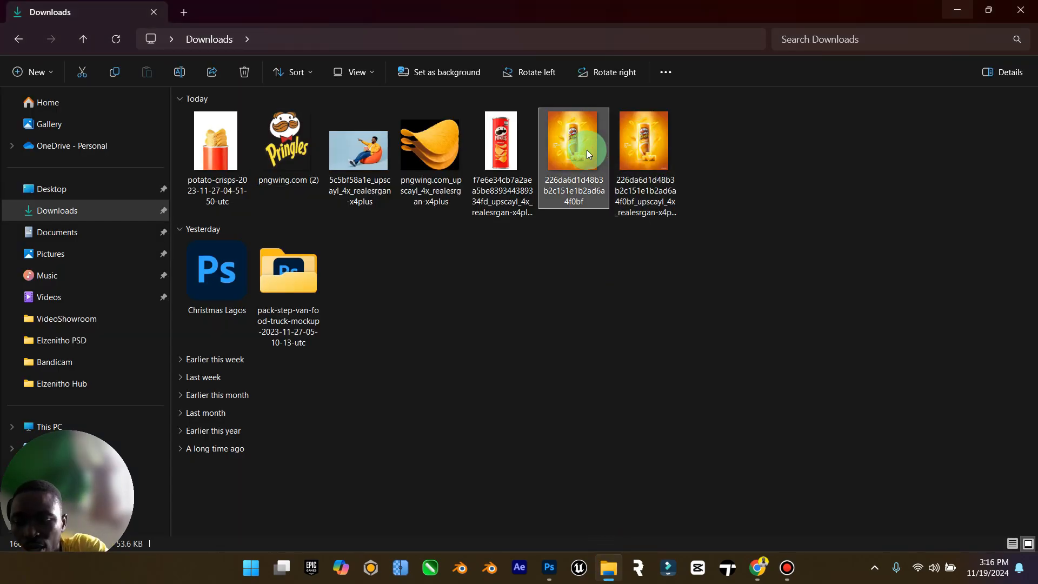
pyautogui.press('Delete')
# Open the upscaled Pringles cheese poster from Downloads in Photoshop.
pyautogui.rightClick(586, 147)
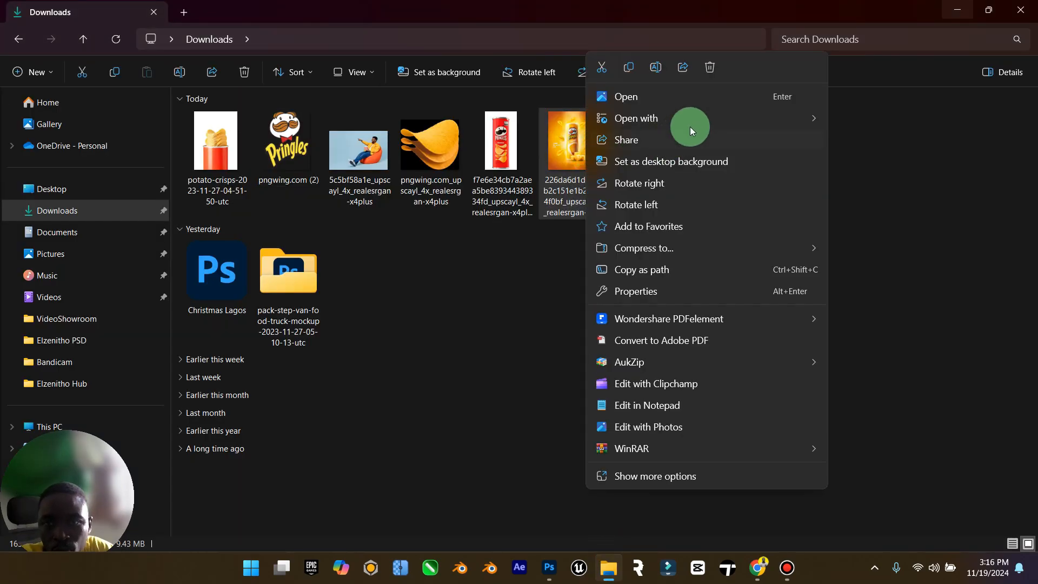
pyautogui.moveTo(690, 126)
pyautogui.click(841, 139)
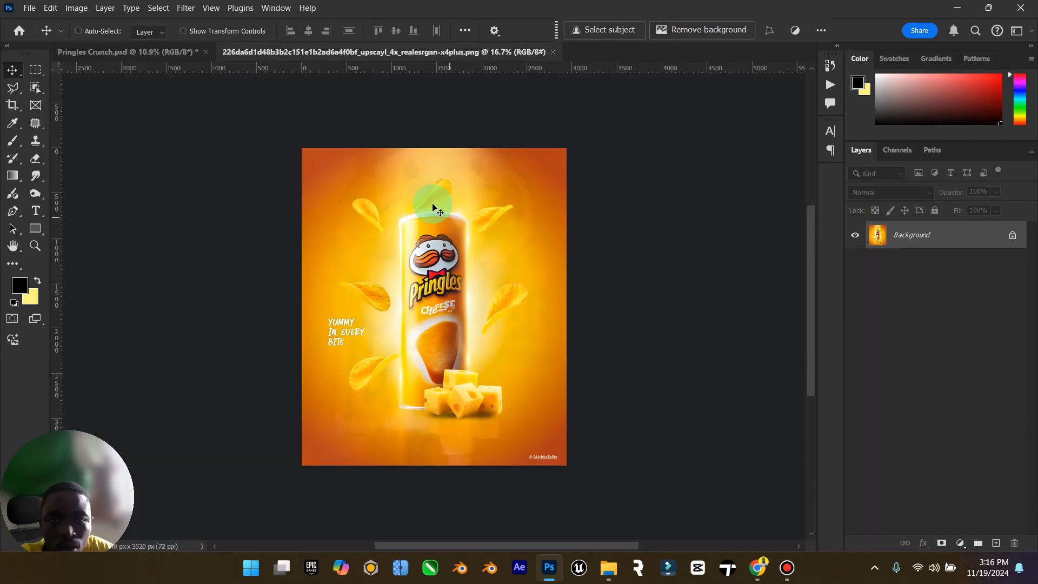
pyautogui.click(13, 88)
pyautogui.click(382, 274)
pyautogui.click(344, 269)
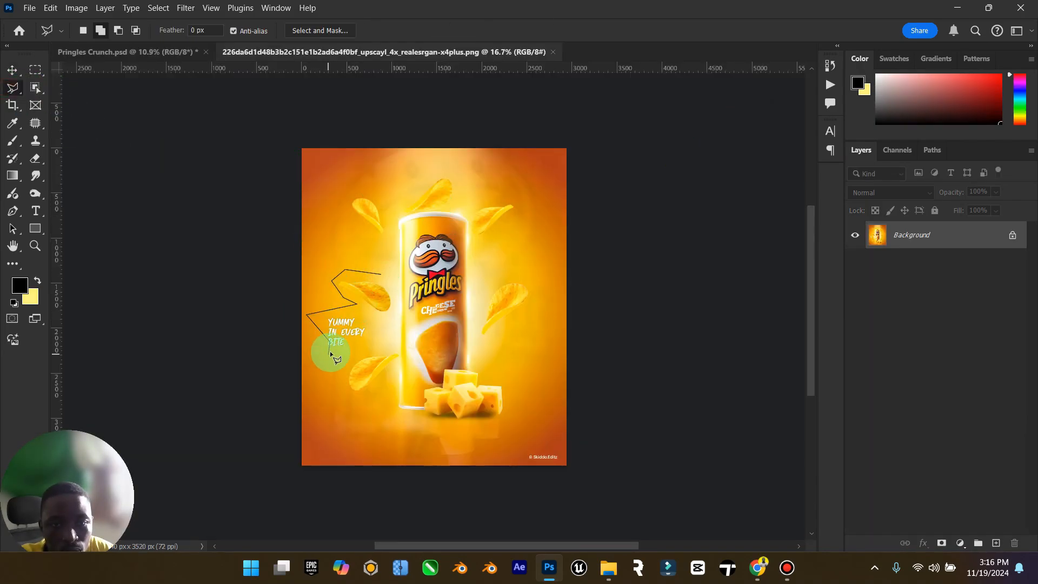
pyautogui.press('Escape')
# Draw a polygonal selection around the can, chips, slogan and cheese in the poster, and close the poster file.
pyautogui.click(377, 277)
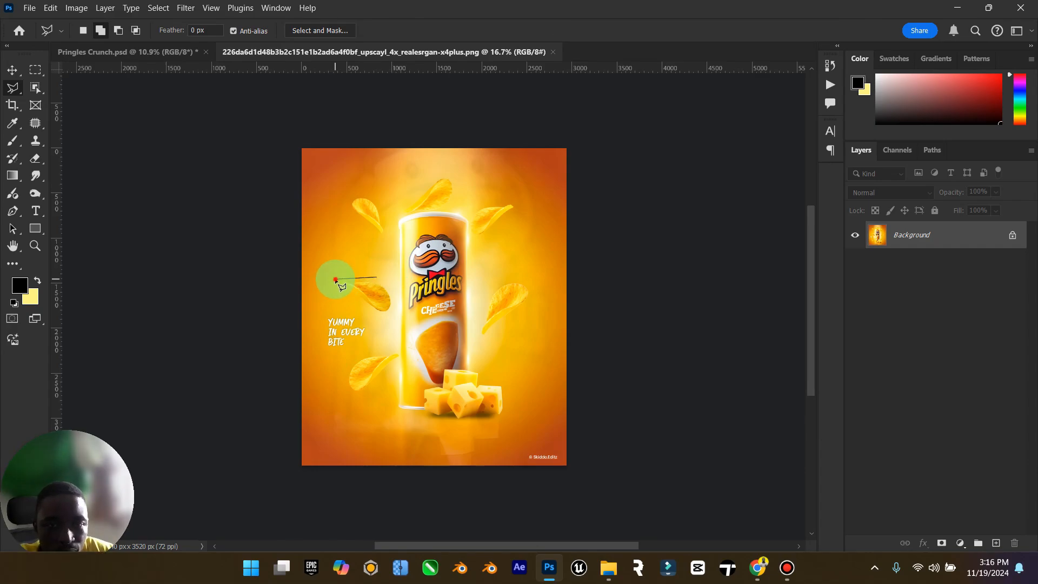
pyautogui.click(317, 357)
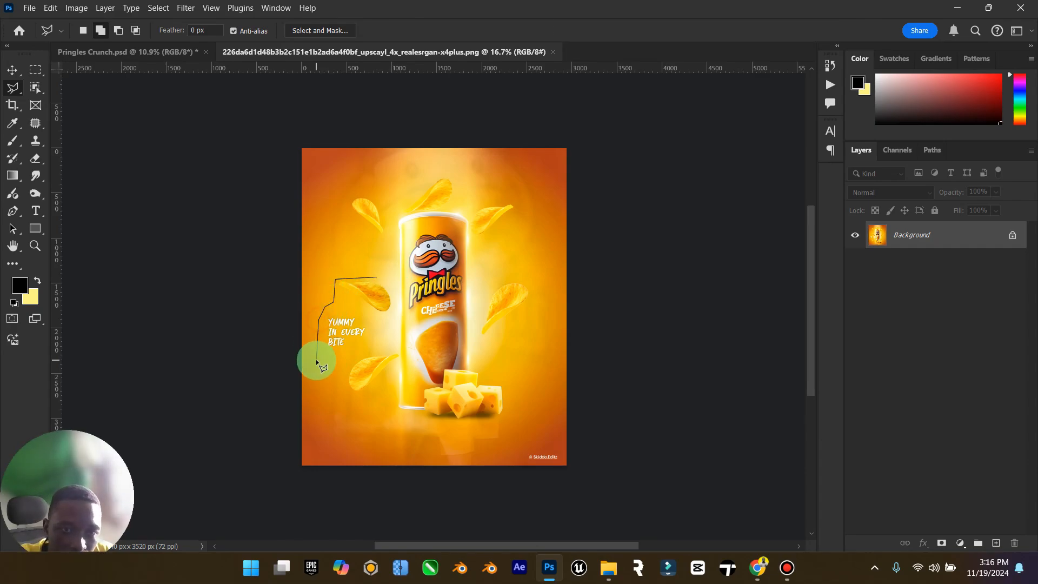
pyautogui.click(330, 433)
pyautogui.click(338, 452)
pyautogui.click(445, 465)
pyautogui.click(490, 457)
pyautogui.click(517, 438)
pyautogui.click(505, 456)
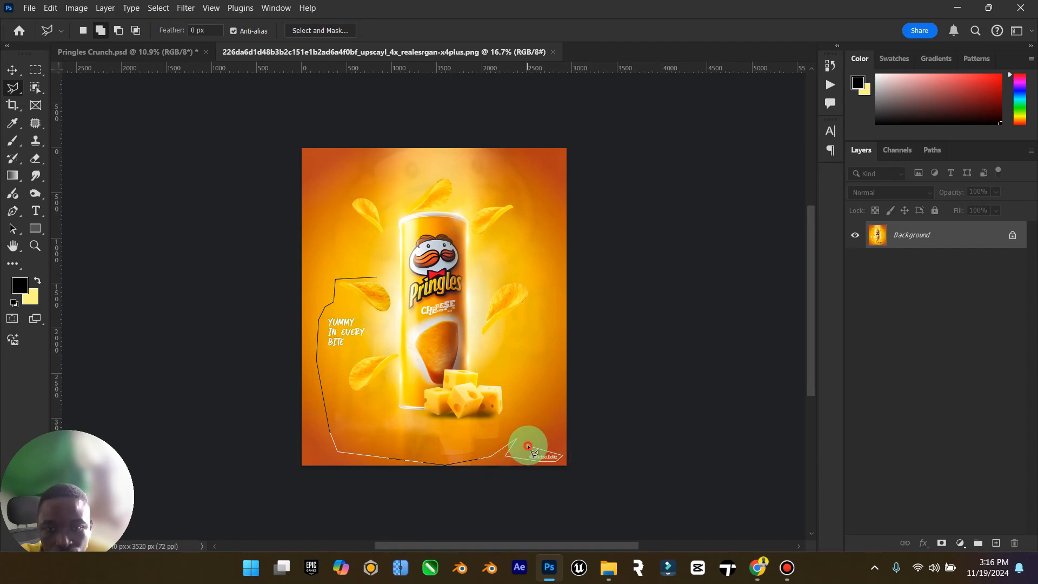
pyautogui.click(437, 146)
pyautogui.click(347, 153)
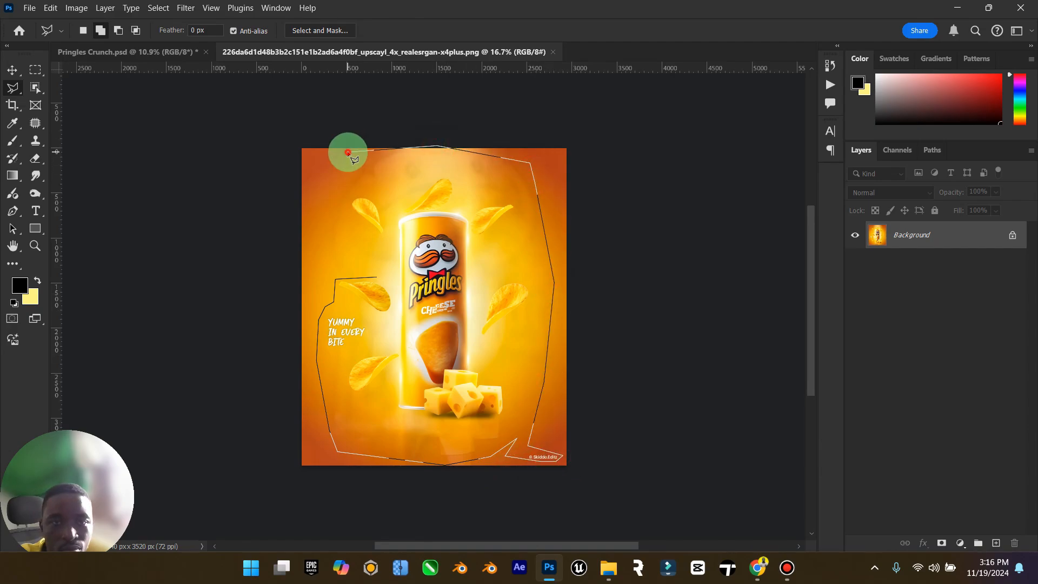
pyautogui.click(350, 257)
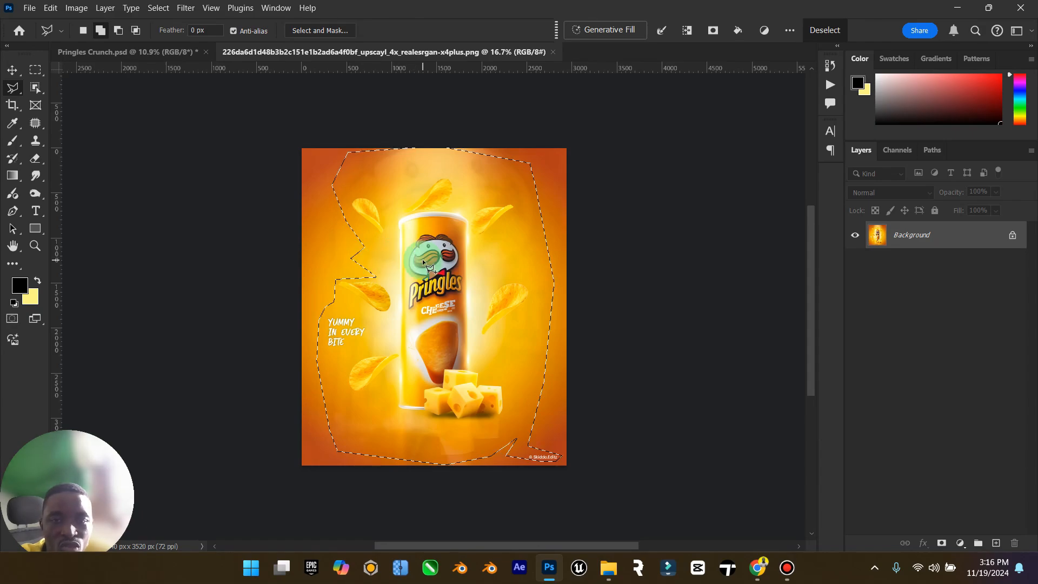
pyautogui.click(12, 69)
pyautogui.click(561, 50)
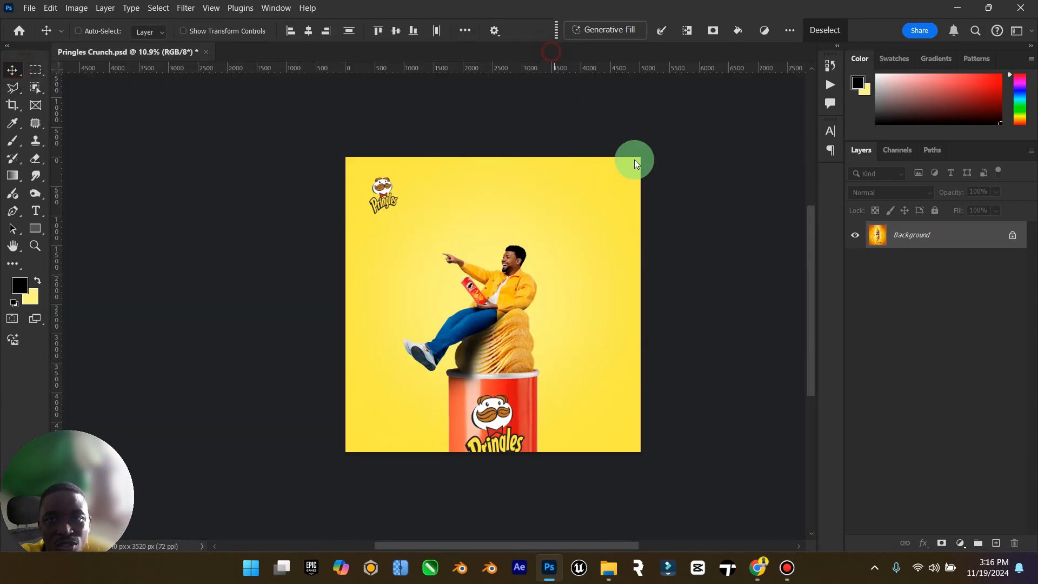
# Check the reference poster on Pinterest and recolor the background Color Fill 1 layer to ffc634.
pyautogui.scroll(-3, 866, 400)
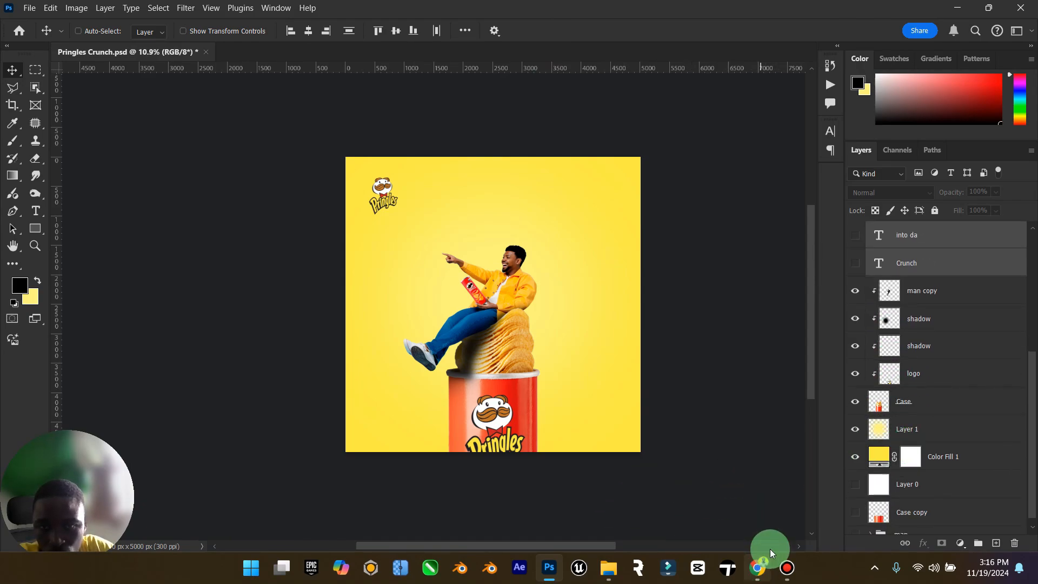
pyautogui.click(757, 568)
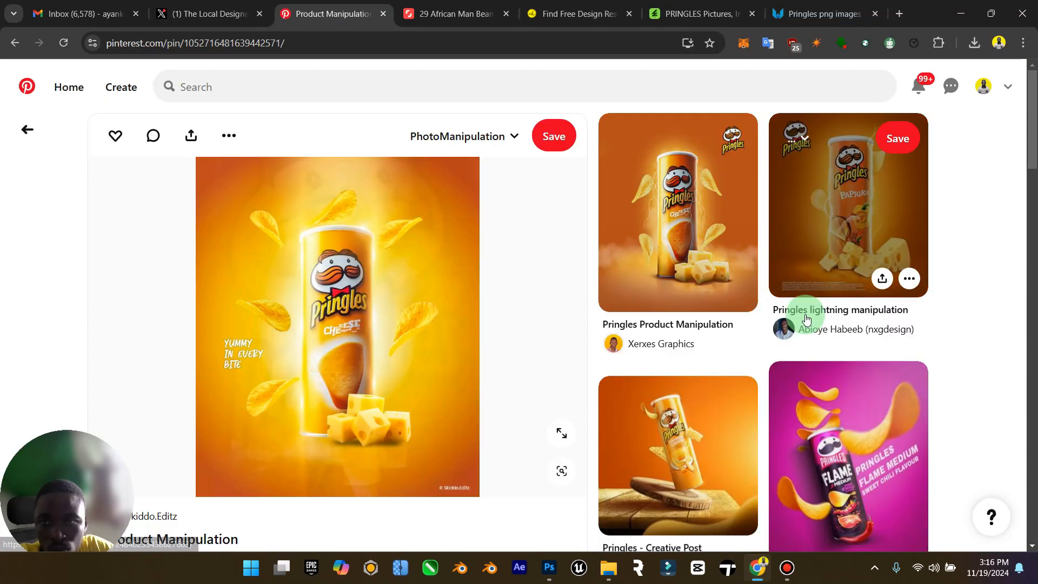
pyautogui.hotkey('alt', 'Tab')
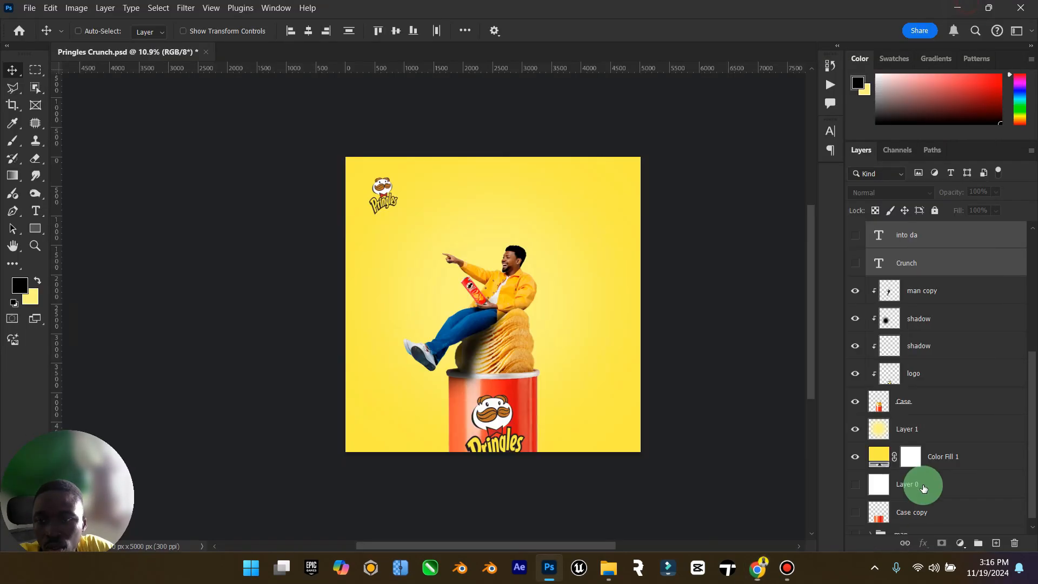
pyautogui.click(880, 455)
pyautogui.click(509, 296)
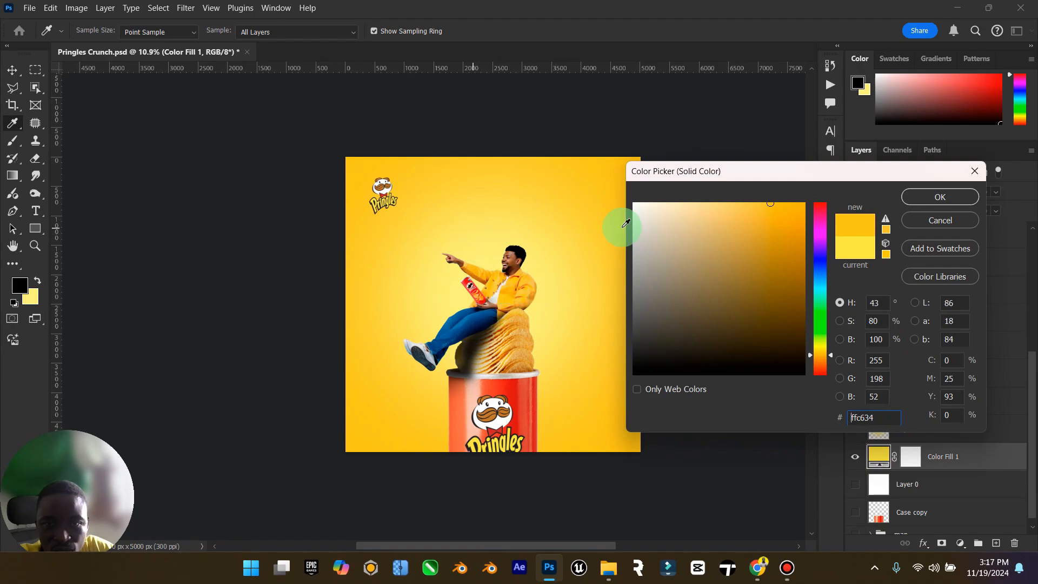
pyautogui.click(946, 197)
# Delete Layer 1, the pale yellow glow above the background color fill.
pyautogui.click(908, 430)
pyautogui.press('v')
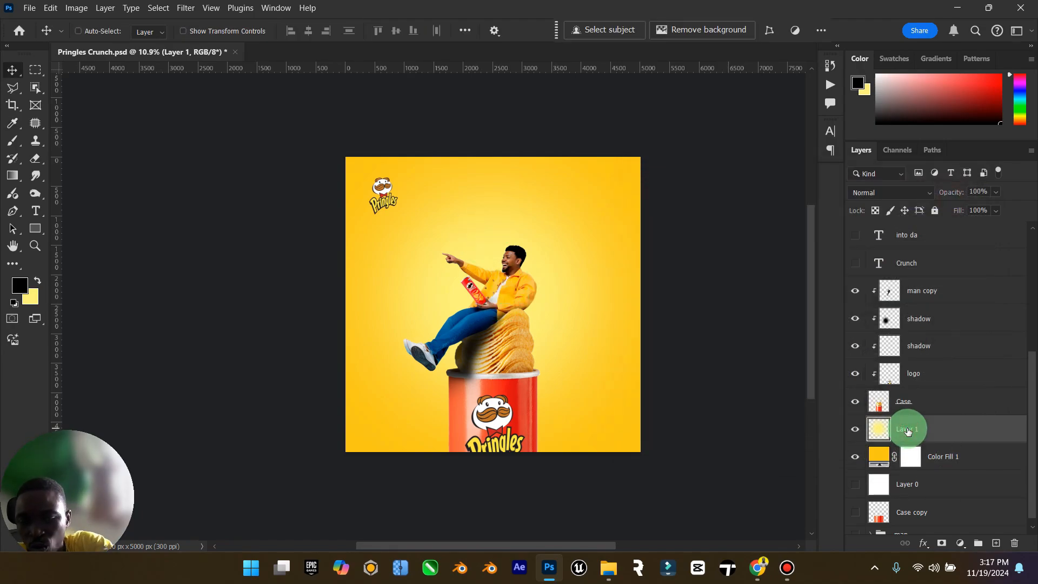
pyautogui.press('Delete')
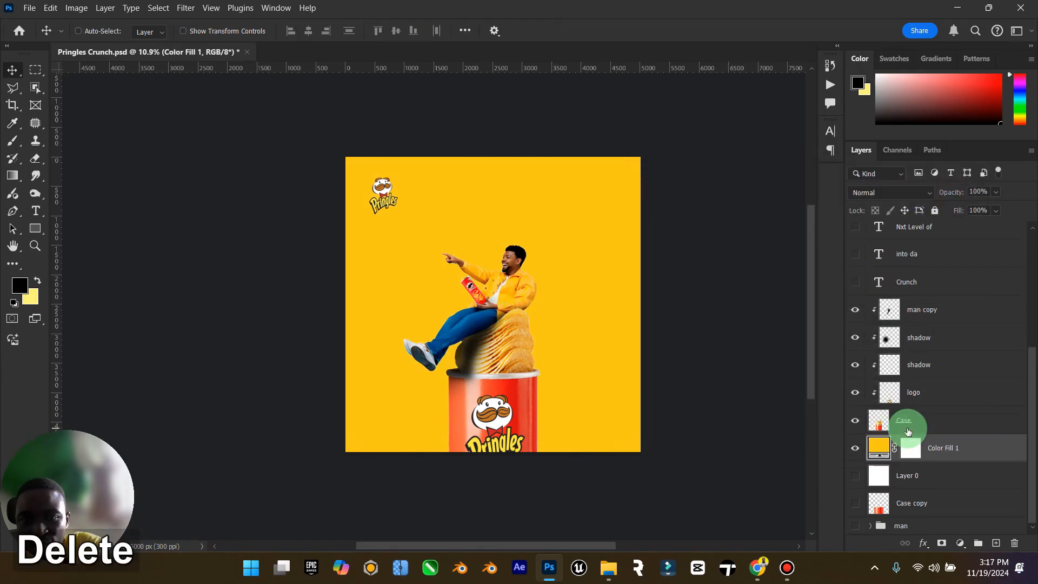
# Open the Samurai Kate Photoshop file from the Elzenitho PSD folder inside Elzenitho Hub on the Desktop.
pyautogui.click(622, 568)
pyautogui.click(64, 189)
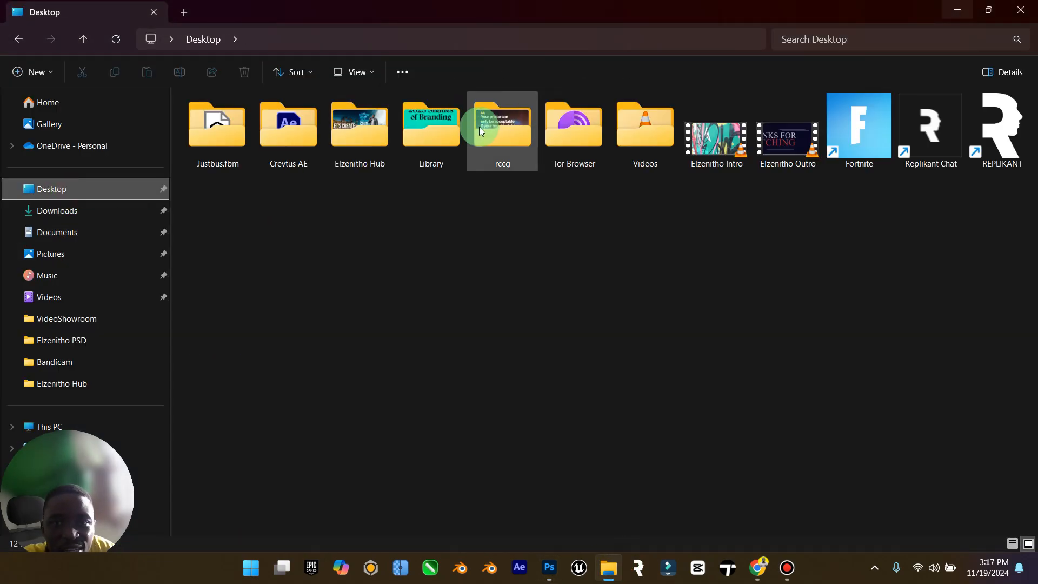
pyautogui.doubleClick(332, 131)
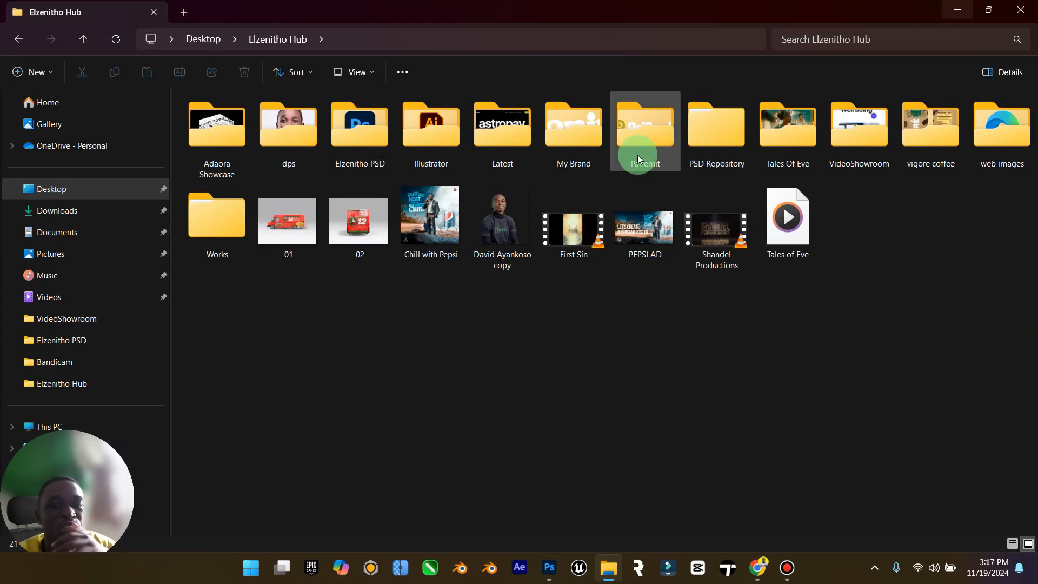
pyautogui.doubleClick(387, 131)
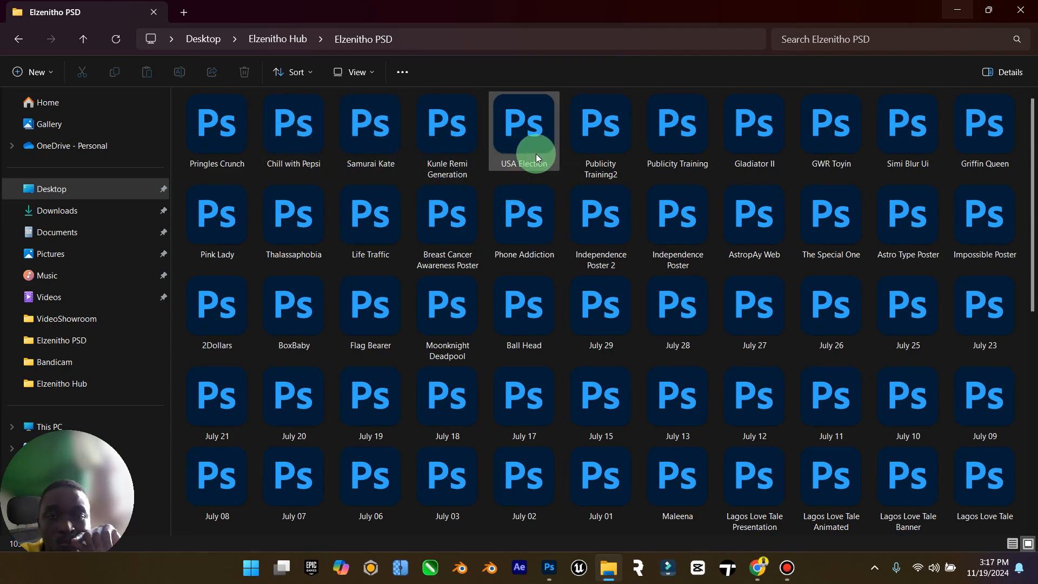
pyautogui.click(340, 120)
pyautogui.doubleClick(340, 120)
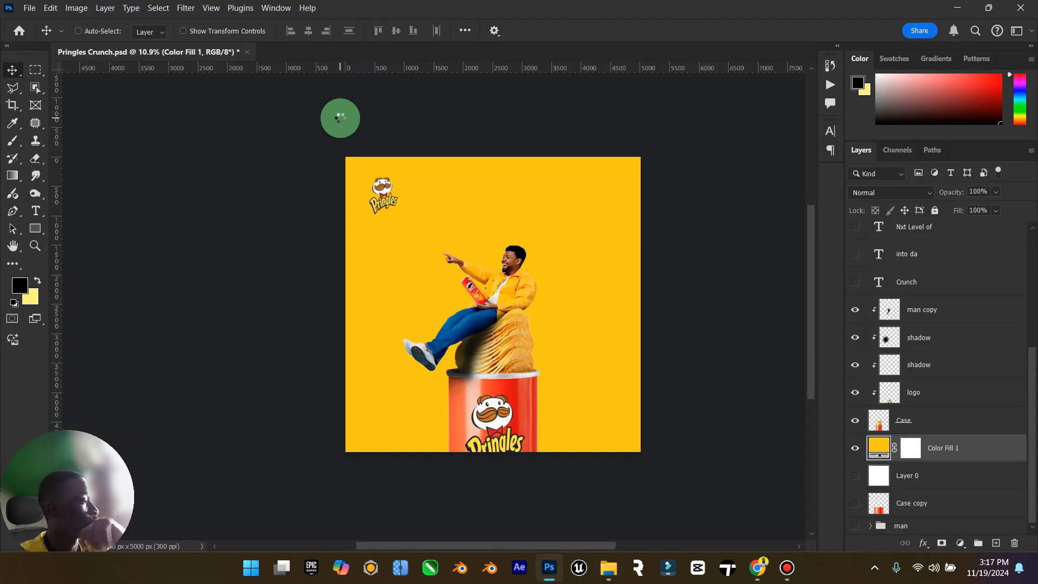
# Copy the LightGLow layer from Samurai Kate into Pringles Crunch, placing the glow beside the man's pointing hand.
pyautogui.scroll(-3, 996, 452)
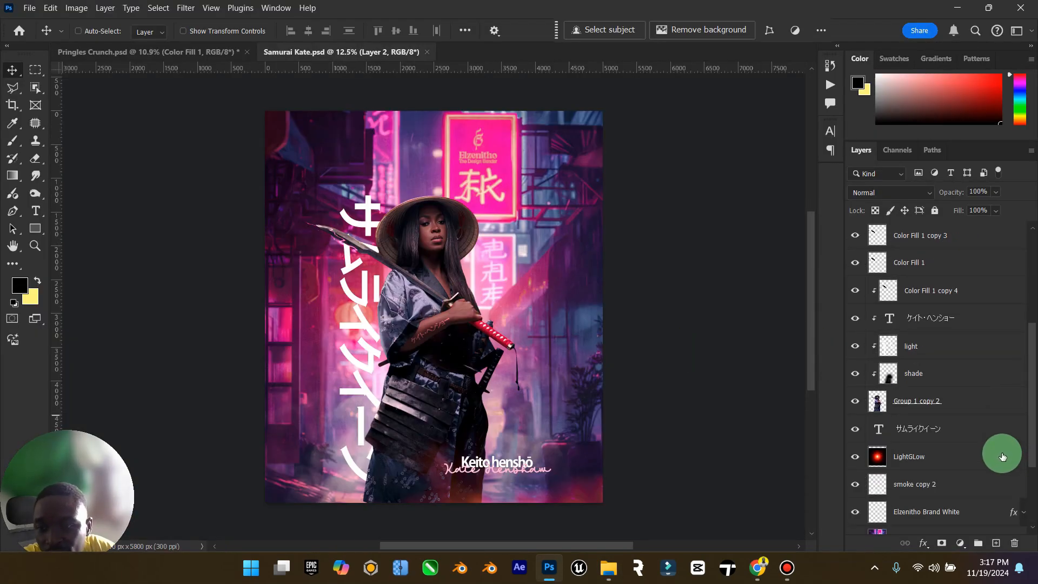
pyautogui.click(938, 449)
pyautogui.moveTo(453, 218); pyautogui.dragTo(422, 270)
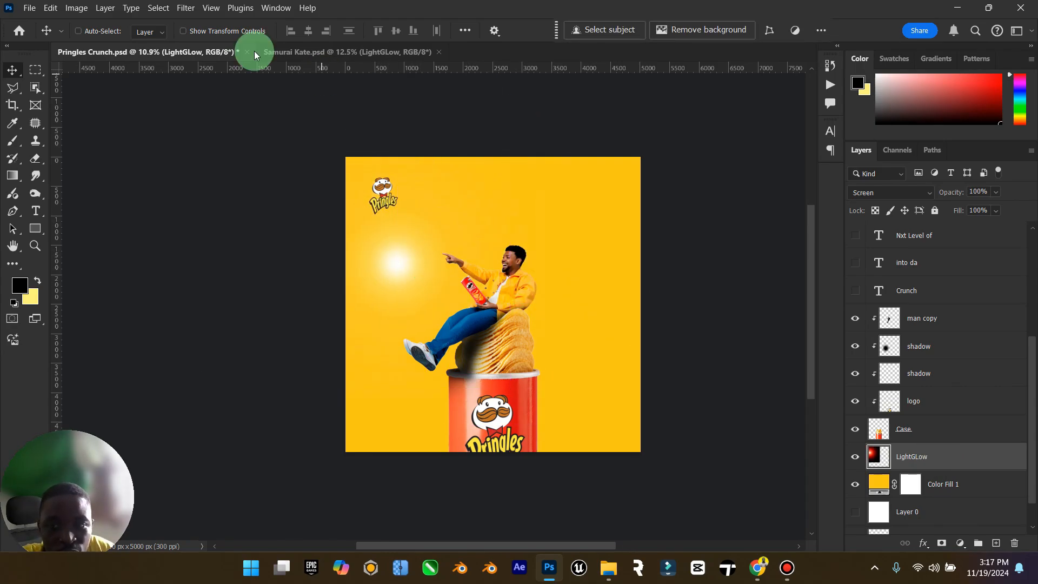
# Shift the hue of the LightGLow layer to +39 with a Hue/Saturation adjustment.
pyautogui.click(75, 7)
pyautogui.moveTo(149, 42)
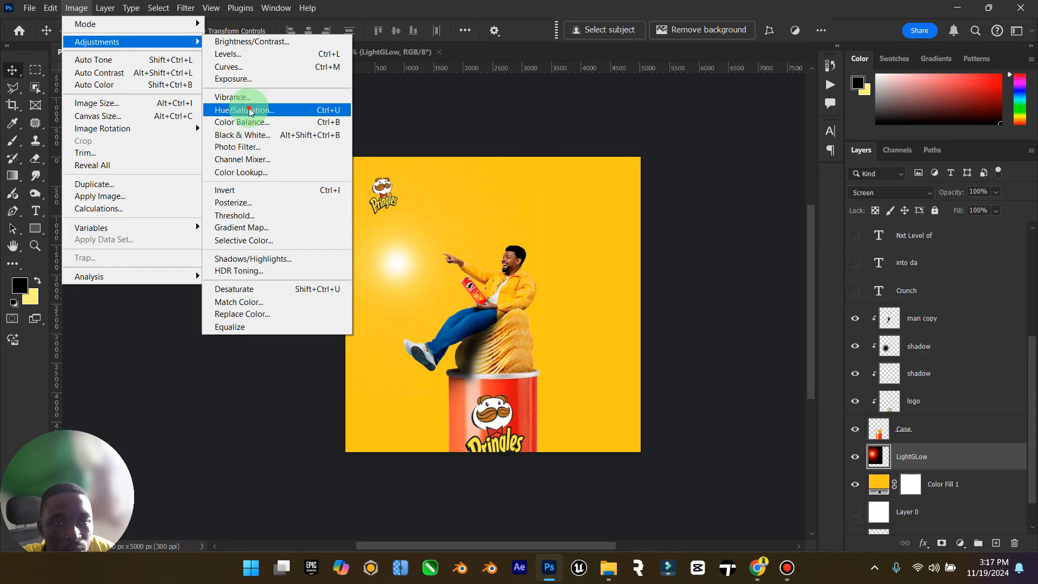
pyautogui.click(251, 111)
pyautogui.moveTo(797, 186); pyautogui.dragTo(826, 192)
pyautogui.click(949, 115)
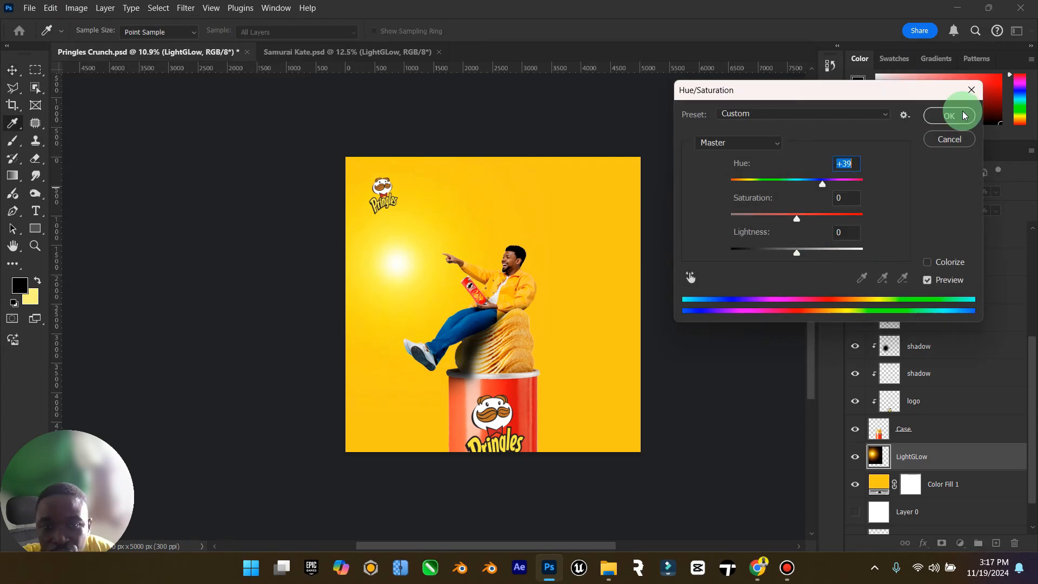
# Move the LightGLow layer behind the man and scale it to about 190% so the glow covers the whole background.
pyautogui.press('v')
pyautogui.moveTo(454, 259); pyautogui.dragTo(528, 281)
pyautogui.hotkey('ctrl', 't')
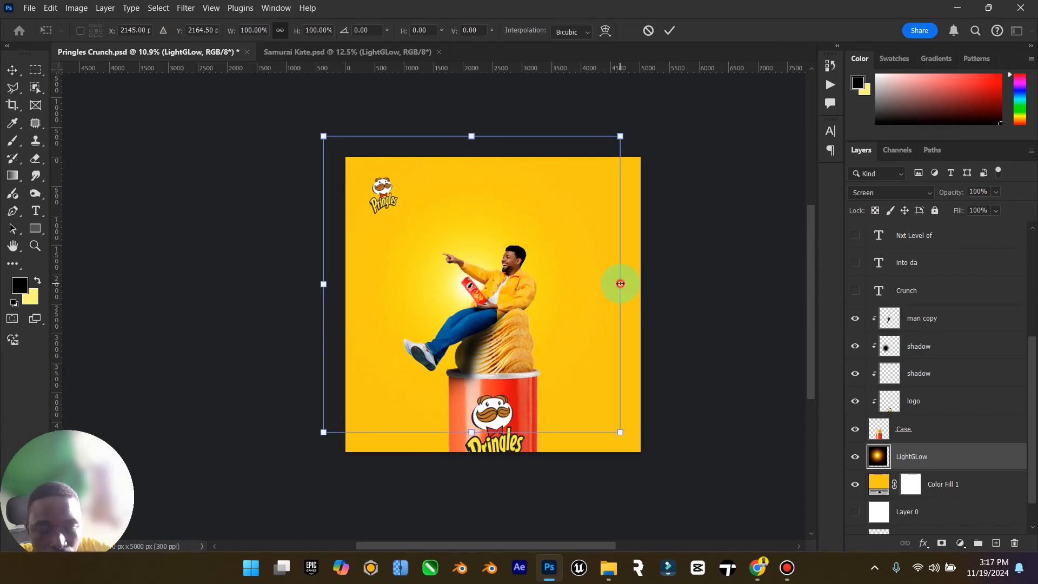
pyautogui.moveTo(619, 283); pyautogui.dragTo(778, 277)
pyautogui.moveTo(643, 346); pyautogui.dragTo(599, 329)
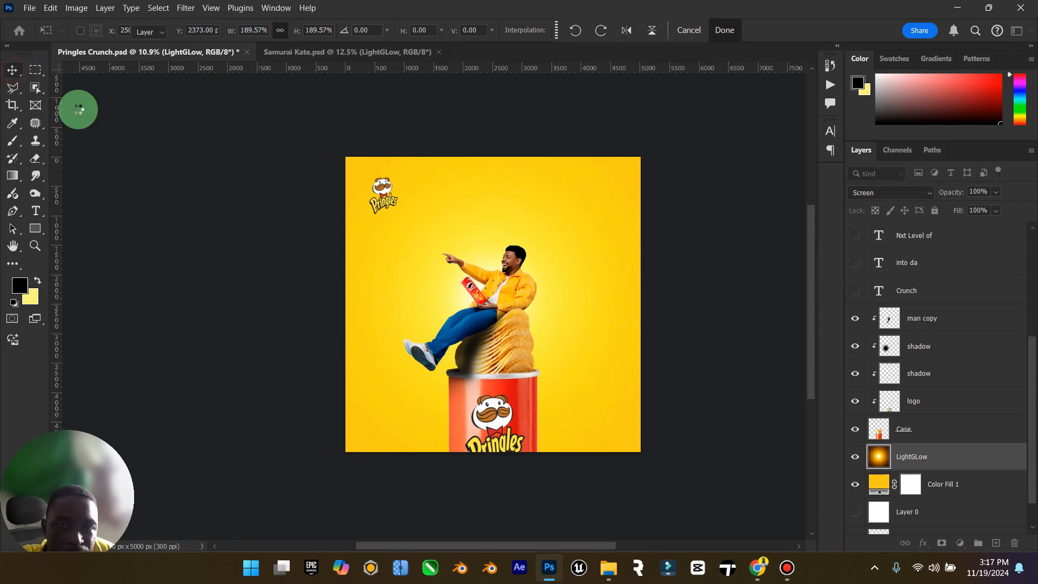
pyautogui.press('Return')
pyautogui.click(23, 247)
pyautogui.hotkey('ctrl', '+')
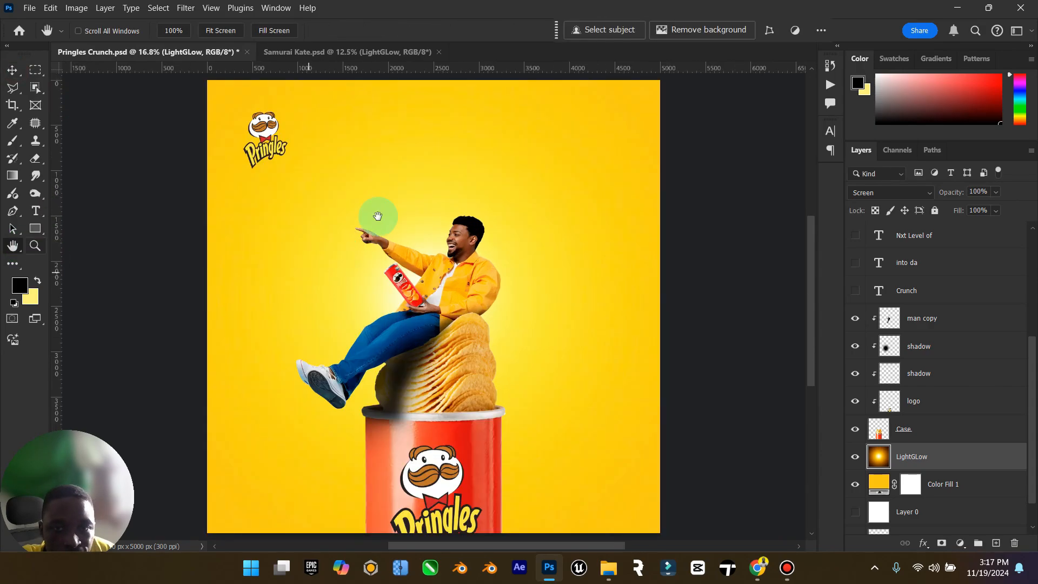
pyautogui.click(12, 71)
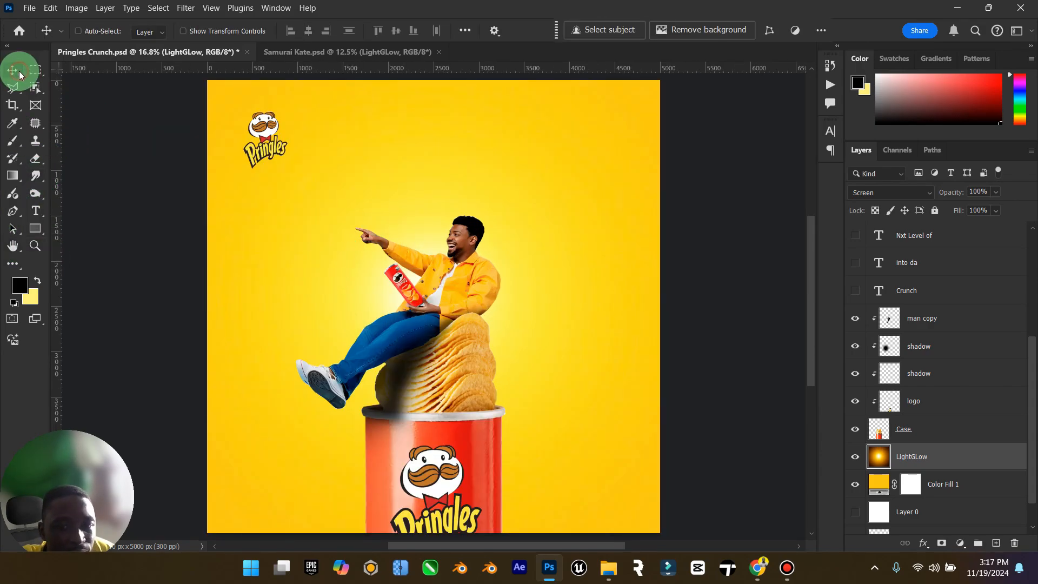
# Change Color Fill 1 to the red bc1217 sampled from the Pringles can.
pyautogui.click(879, 484)
pyautogui.doubleClick(879, 484)
pyautogui.click(477, 436)
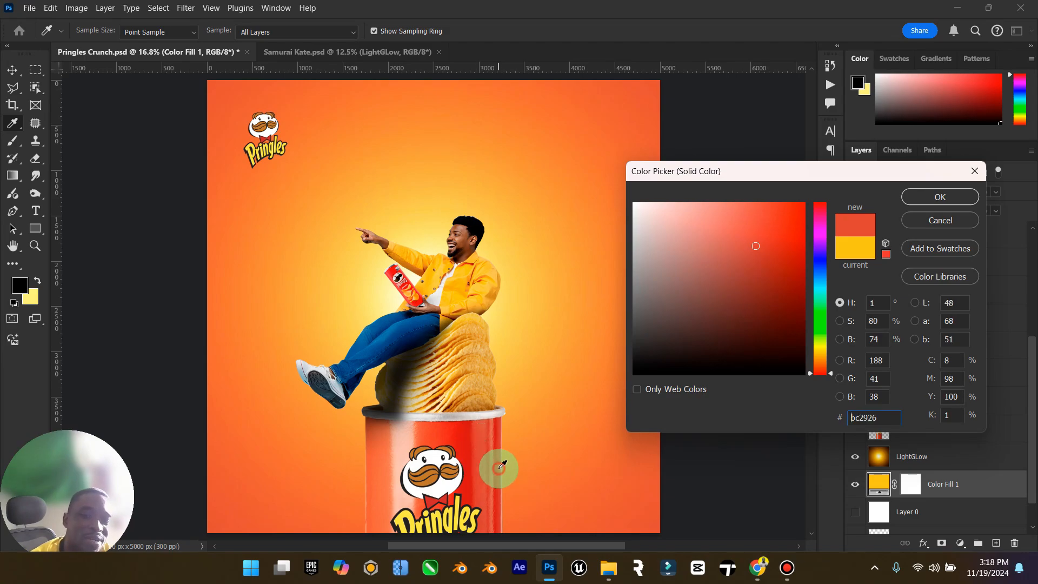
pyautogui.moveTo(502, 465)
pyautogui.mouseDown()
pyautogui.moveTo(479, 455)
pyautogui.moveTo(476, 436)
pyautogui.moveTo(499, 457)
pyautogui.moveTo(502, 442)
pyautogui.moveTo(502, 458)
pyautogui.mouseUp()
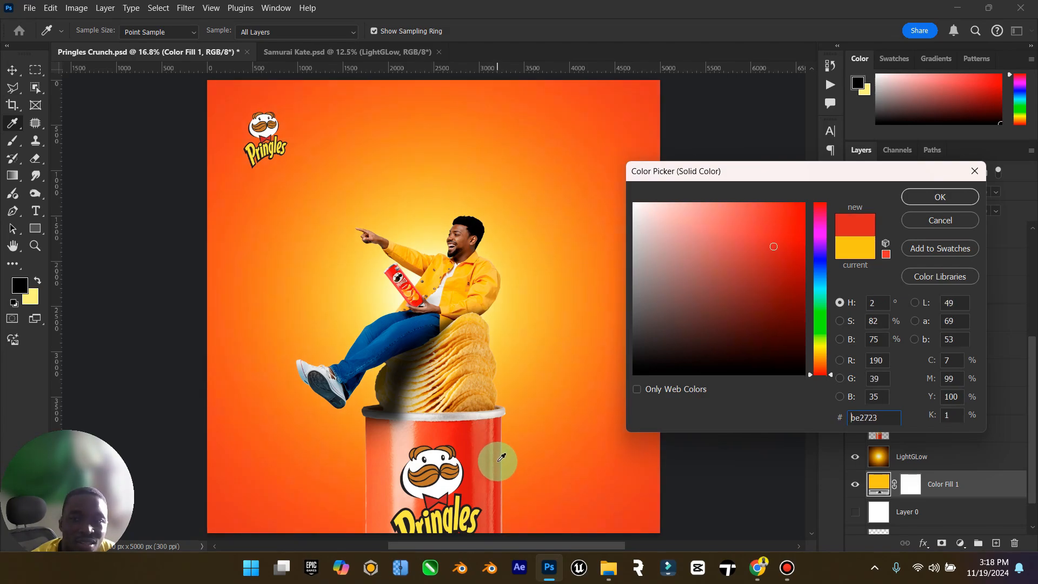
pyautogui.moveTo(498, 455); pyautogui.dragTo(471, 433)
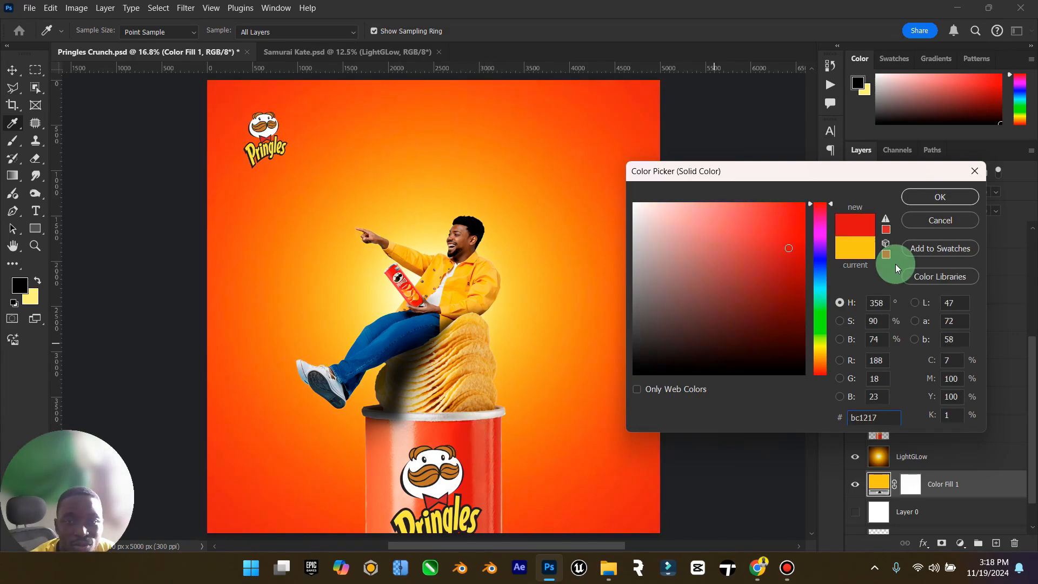
pyautogui.click(941, 198)
# Shift the hue of the LightGLow layer to -11 with a Hue/Saturation adjustment.
pyautogui.click(908, 456)
pyautogui.press('v')
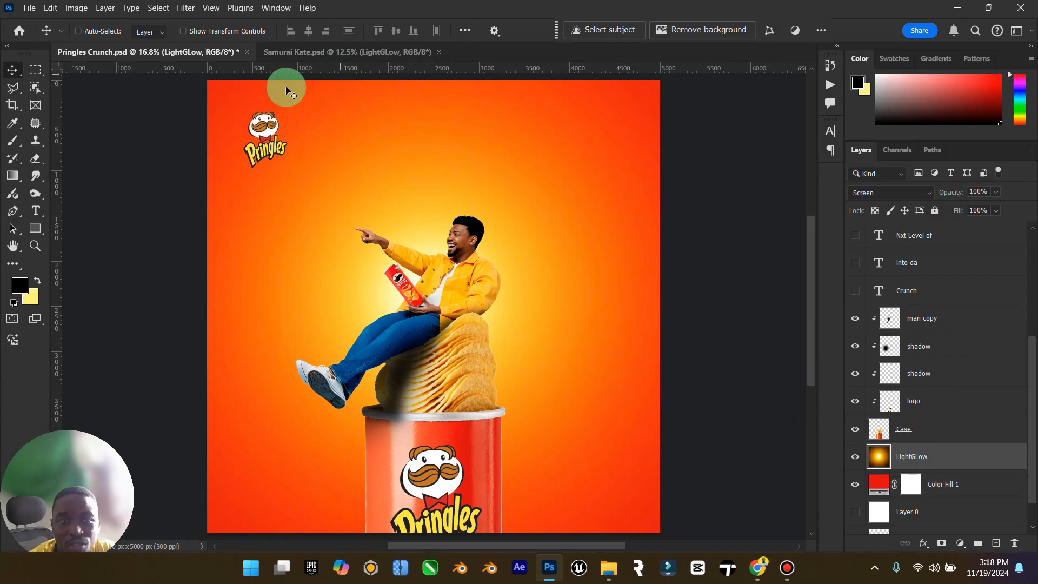
pyautogui.click(76, 8)
pyautogui.moveTo(127, 42)
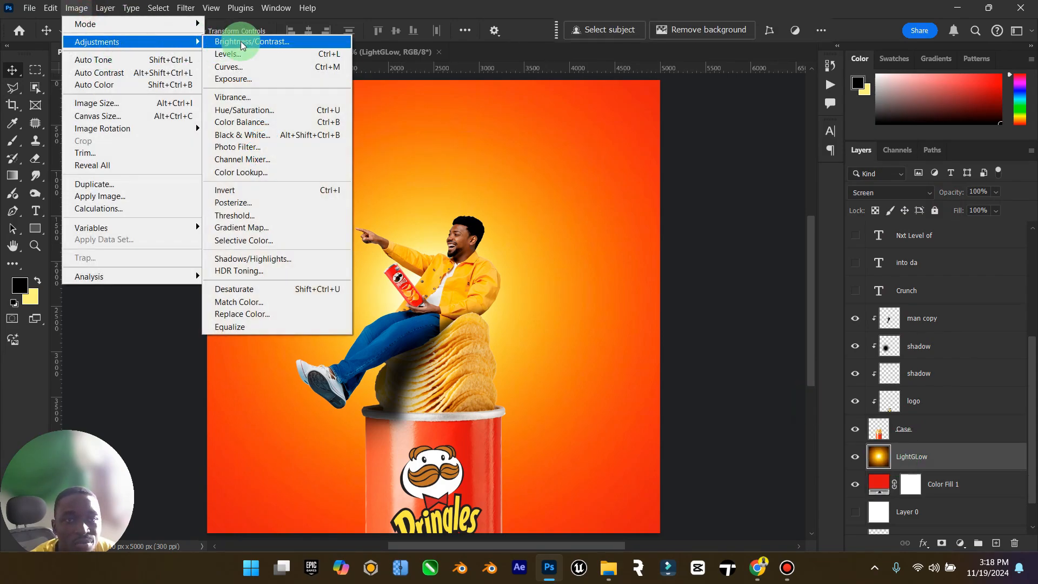
pyautogui.click(276, 110)
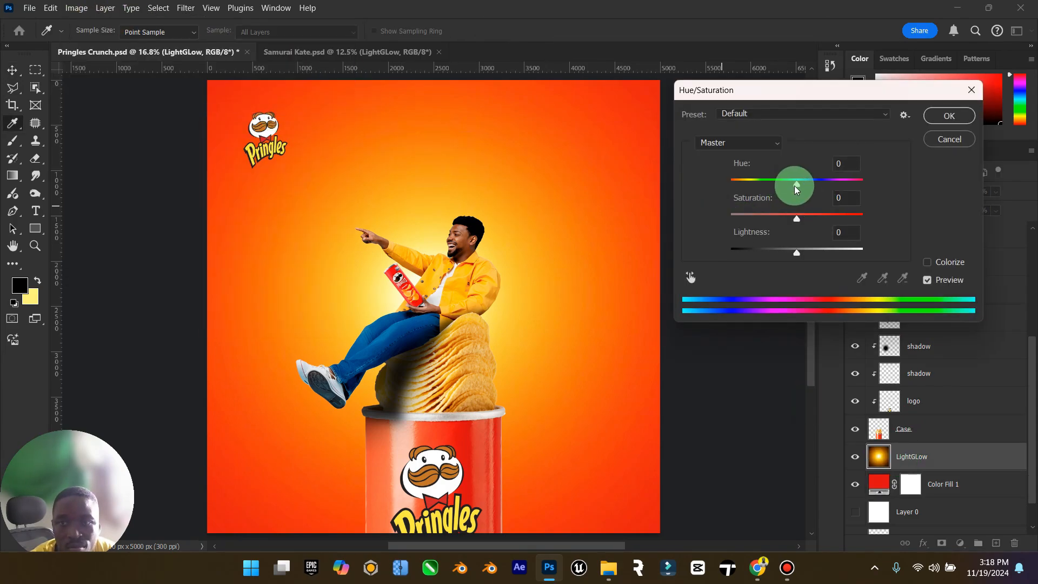
pyautogui.moveTo(796, 188); pyautogui.dragTo(791, 188)
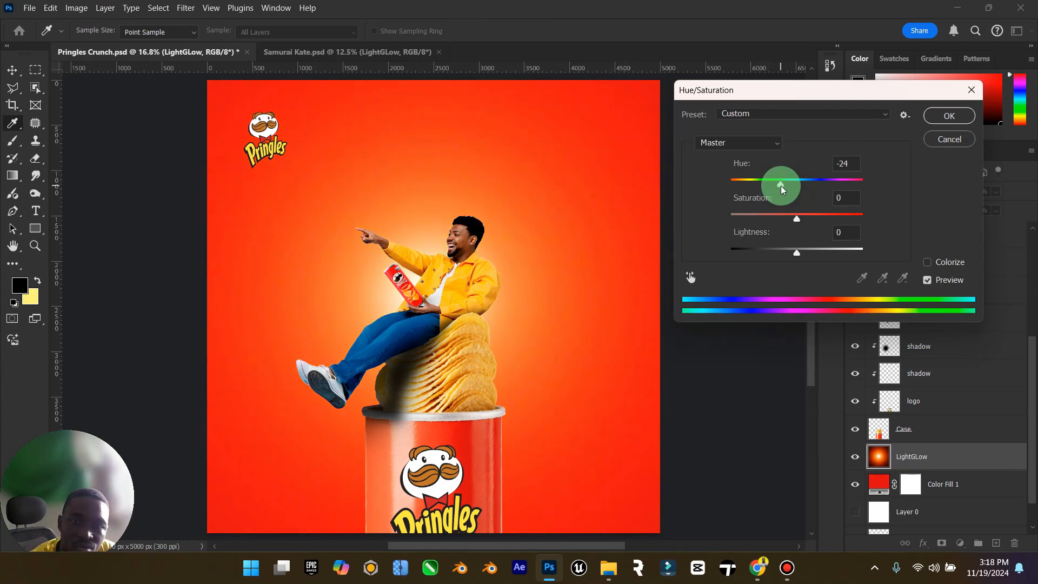
pyautogui.moveTo(782, 187)
pyautogui.mouseDown()
pyautogui.moveTo(761, 186)
pyautogui.moveTo(789, 189)
pyautogui.mouseUp()
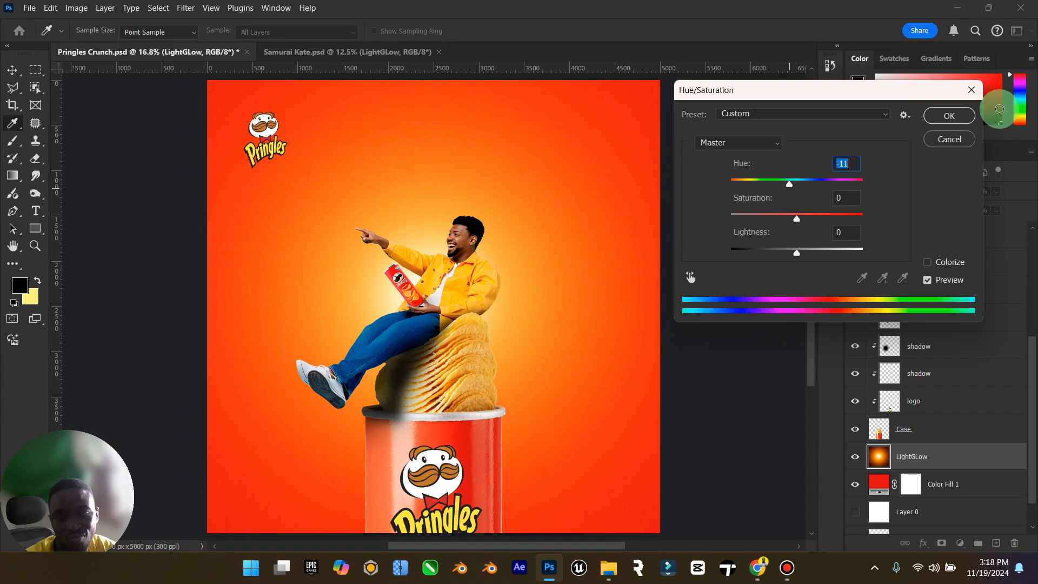
pyautogui.click(949, 115)
# Scale the LightGLow layer down to about 83%, keeping it centred behind the man, and lower its fill to 88%.
pyautogui.hotkey('ctrl', 't')
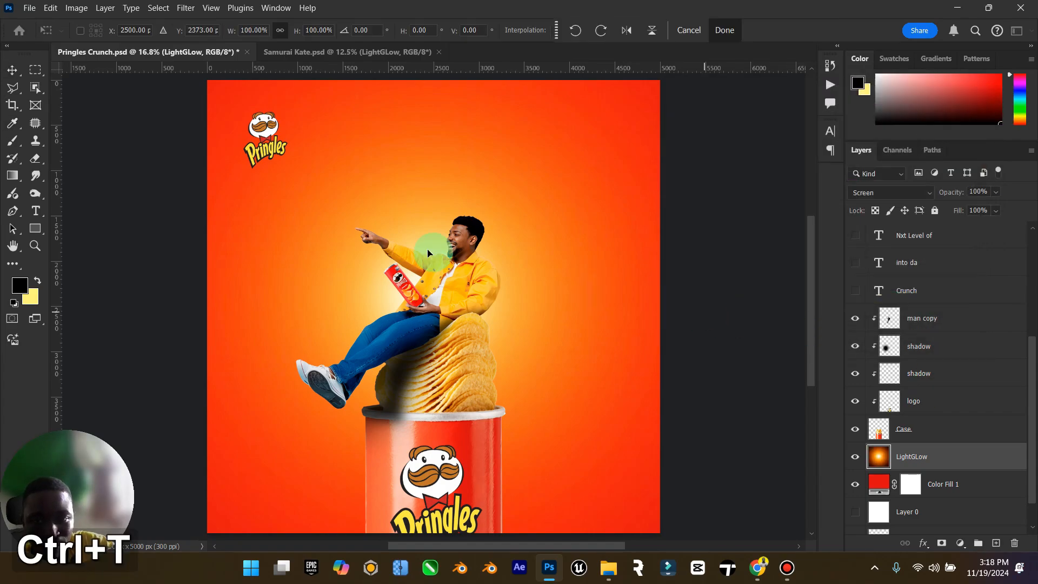
pyautogui.keyDown('alt'); pyautogui.scroll(-3, 540, 325); pyautogui.keyUp('alt')
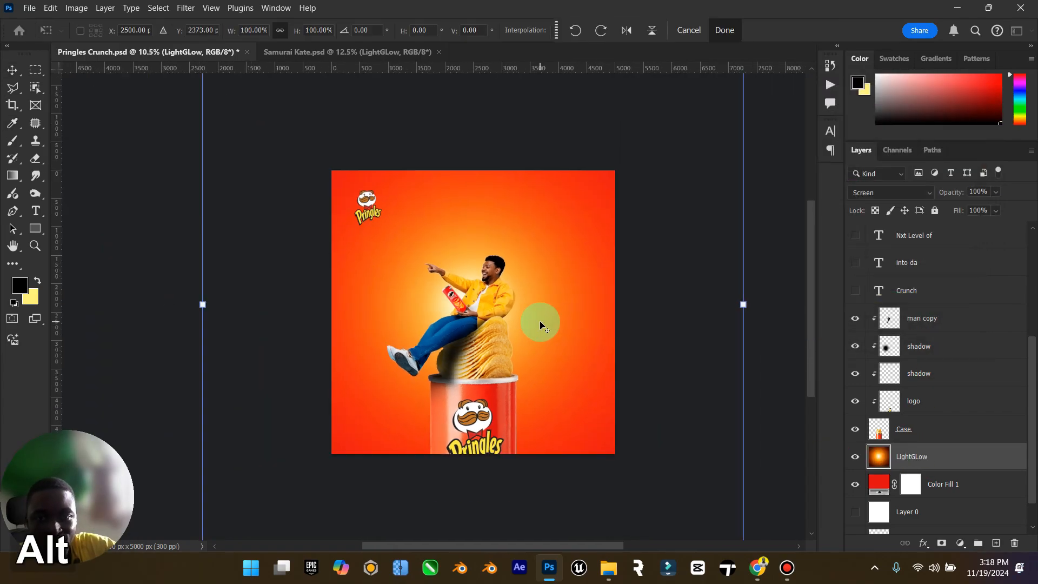
pyautogui.moveTo(744, 305); pyautogui.dragTo(696, 314)
pyautogui.moveTo(604, 310); pyautogui.dragTo(623, 301)
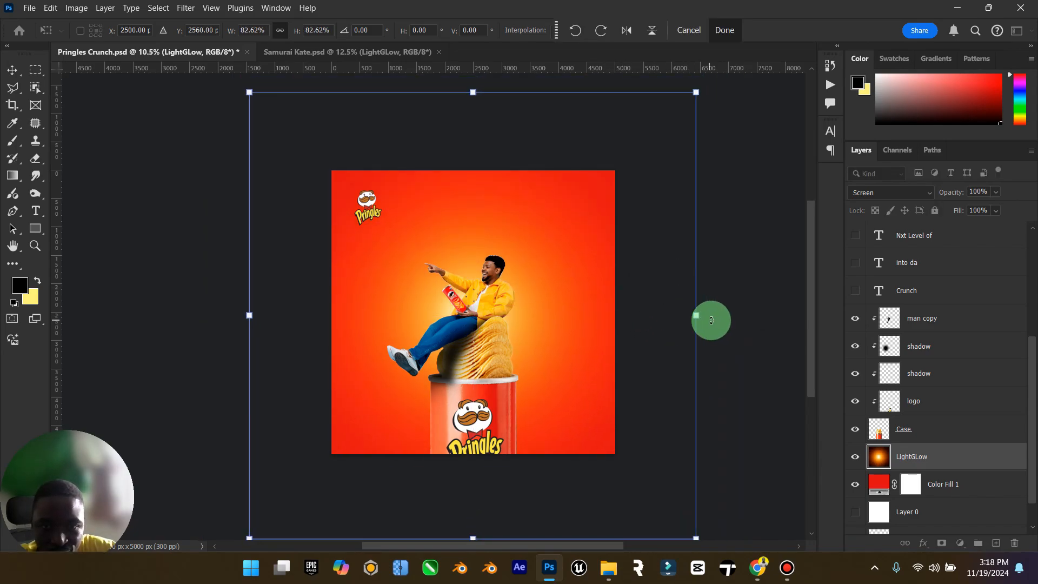
pyautogui.moveTo(699, 318)
pyautogui.mouseDown()
pyautogui.moveTo(681, 325)
pyautogui.moveTo(700, 306)
pyautogui.moveTo(699, 315)
pyautogui.mouseUp()
pyautogui.click(12, 70)
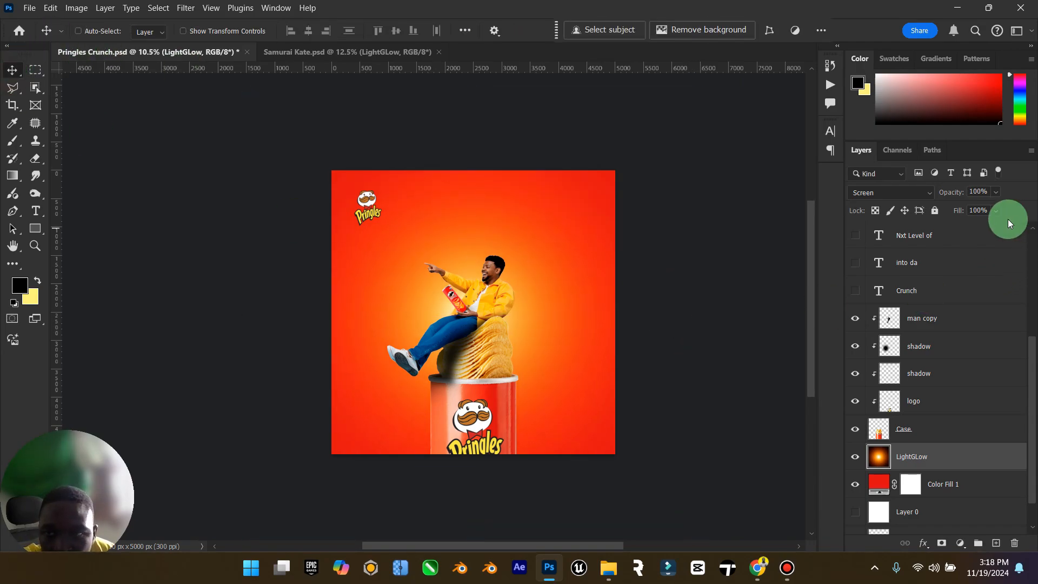
pyautogui.moveTo(998, 225)
pyautogui.mouseDown()
pyautogui.moveTo(991, 231)
pyautogui.moveTo(1004, 225)
pyautogui.mouseUp()
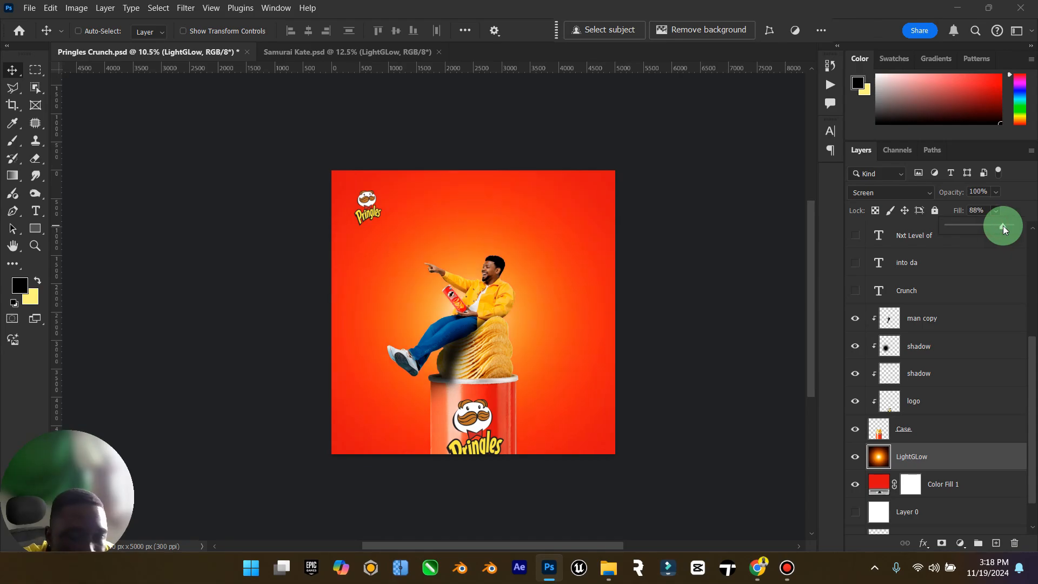
pyautogui.doubleClick(4, 247)
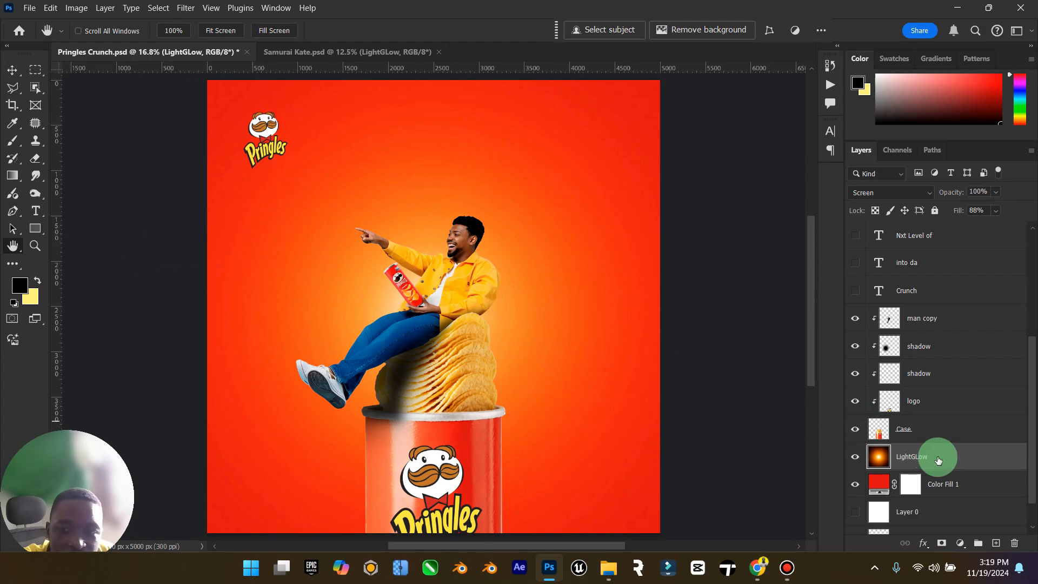
# Set Color Fill 1 to the softer red ba2a27 sampled from the Pringles can.
pyautogui.doubleClick(878, 484)
pyautogui.click(451, 285)
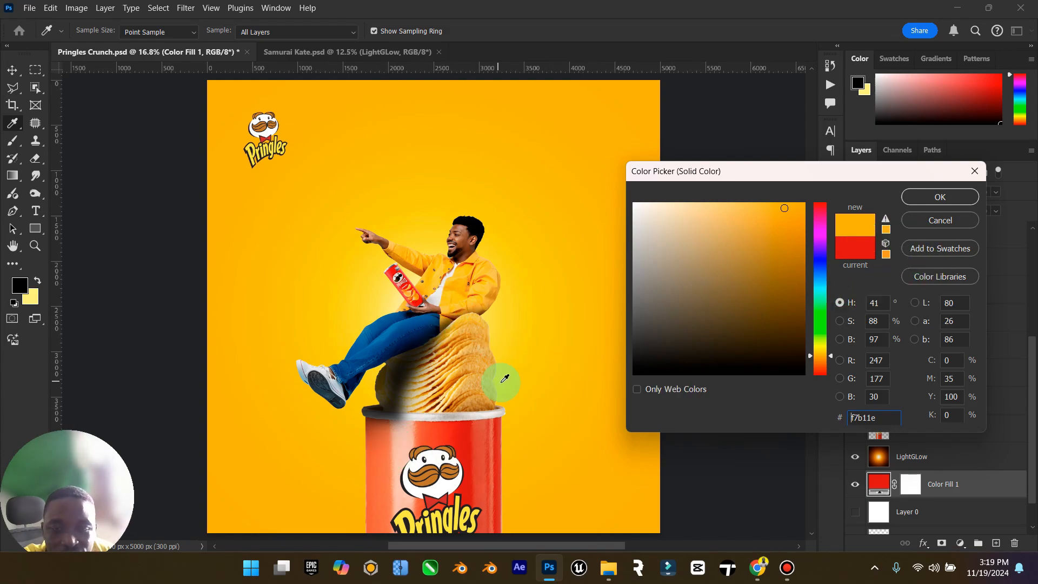
pyautogui.click(374, 427)
pyautogui.moveTo(450, 430); pyautogui.dragTo(487, 480)
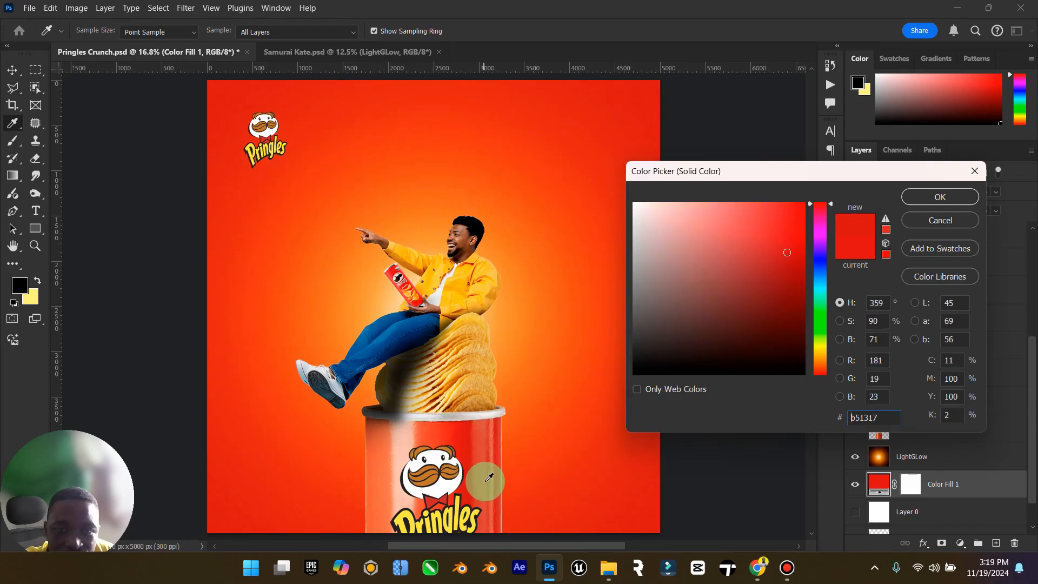
pyautogui.moveTo(759, 264); pyautogui.dragTo(504, 445)
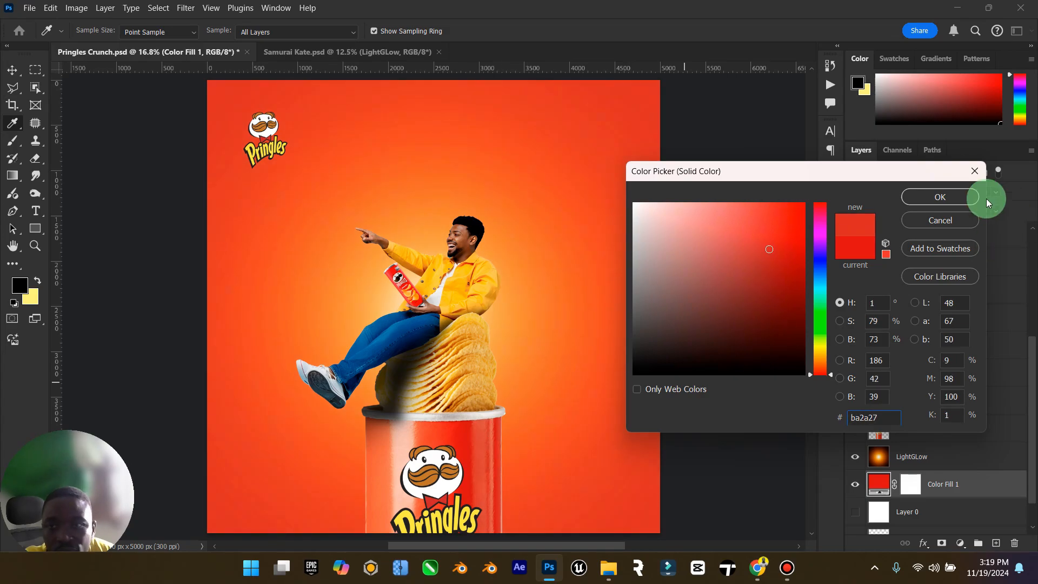
pyautogui.click(939, 197)
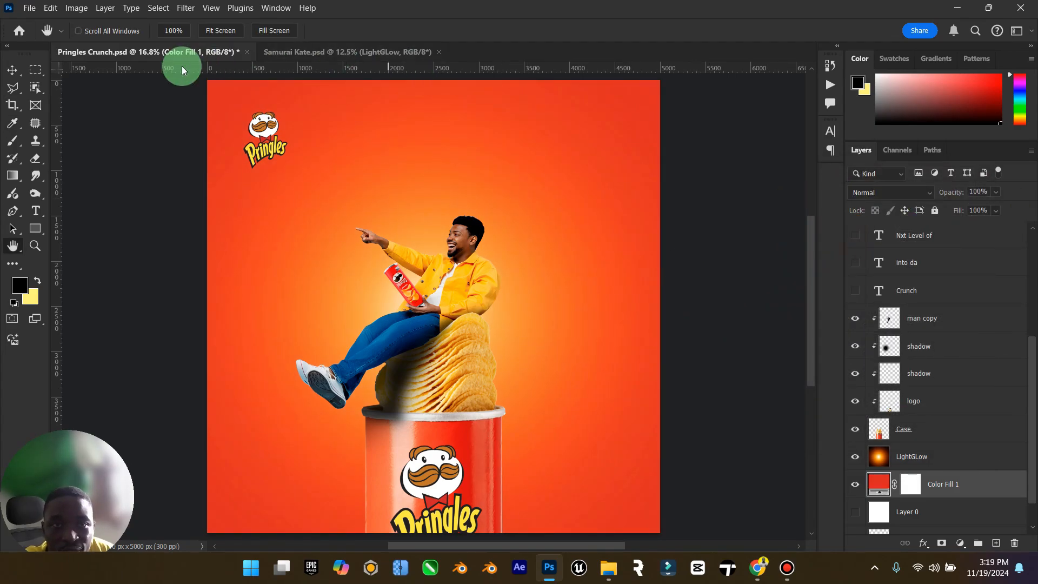
# Apply a Hue/Saturation adjustment with hue -1 to the LightGLow layer.
pyautogui.click(7, 69)
pyautogui.click(914, 457)
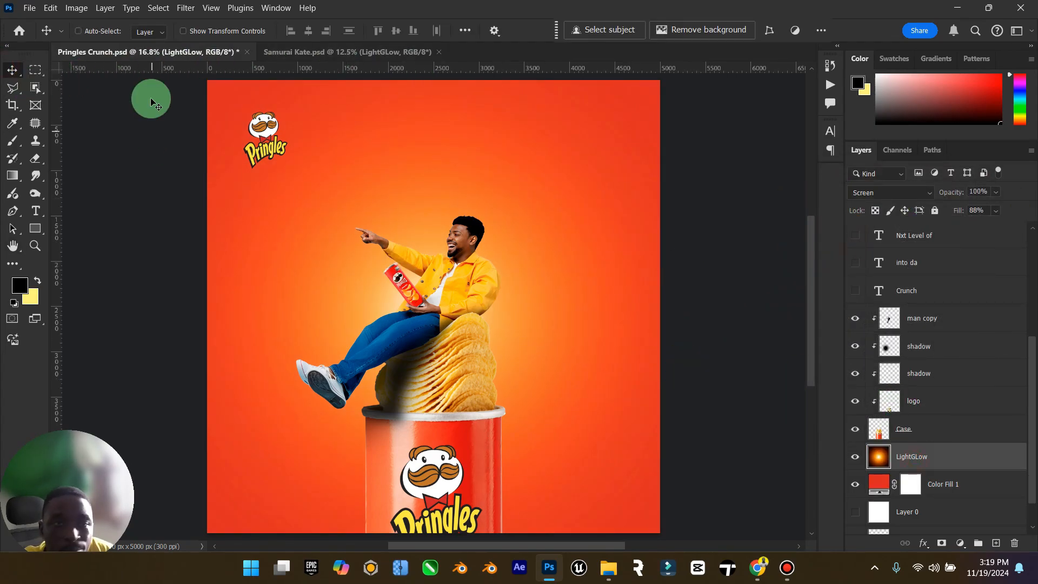
pyautogui.click(77, 9)
pyautogui.moveTo(108, 39)
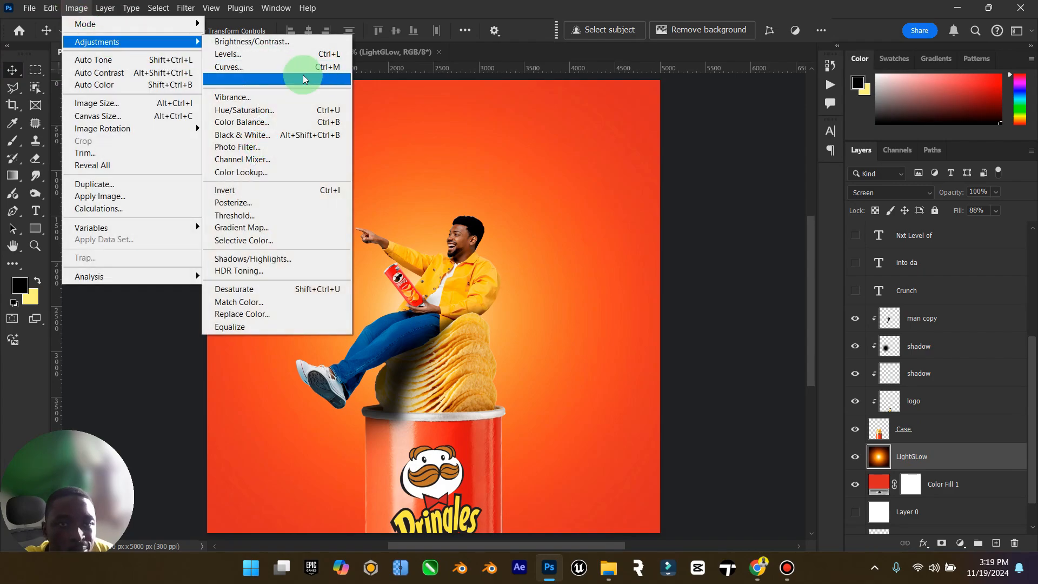
pyautogui.click(299, 114)
pyautogui.moveTo(799, 187)
pyautogui.mouseDown()
pyautogui.moveTo(810, 189)
pyautogui.moveTo(797, 191)
pyautogui.mouseUp()
pyautogui.click(935, 117)
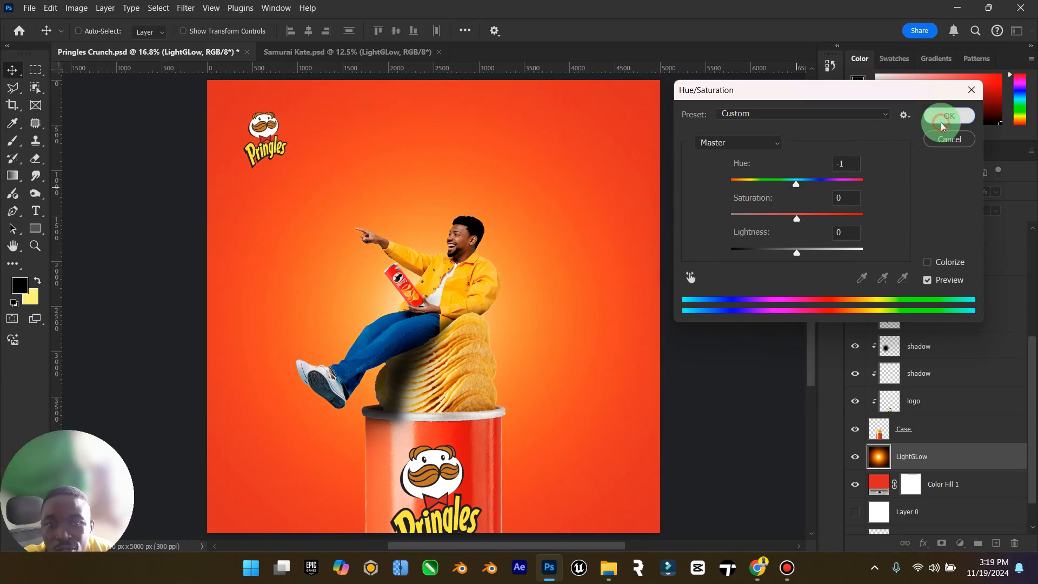
# Duplicate the LightGLow layer and shrink the copy to about 27% just above the man's head.
pyautogui.click(908, 432)
pyautogui.moveTo(442, 260); pyautogui.dragTo(441, 298)
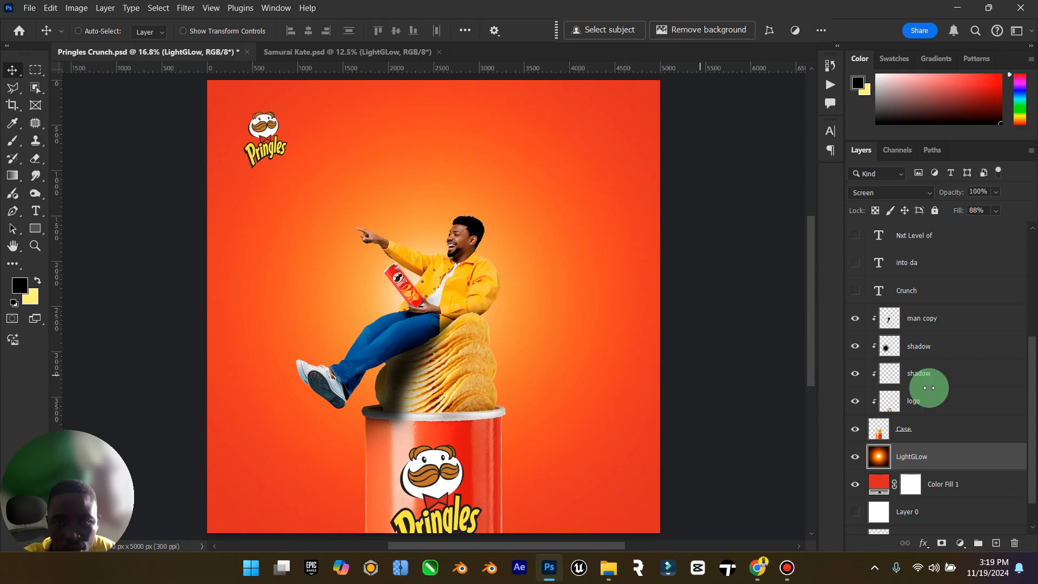
pyautogui.scroll(-1, 927, 431)
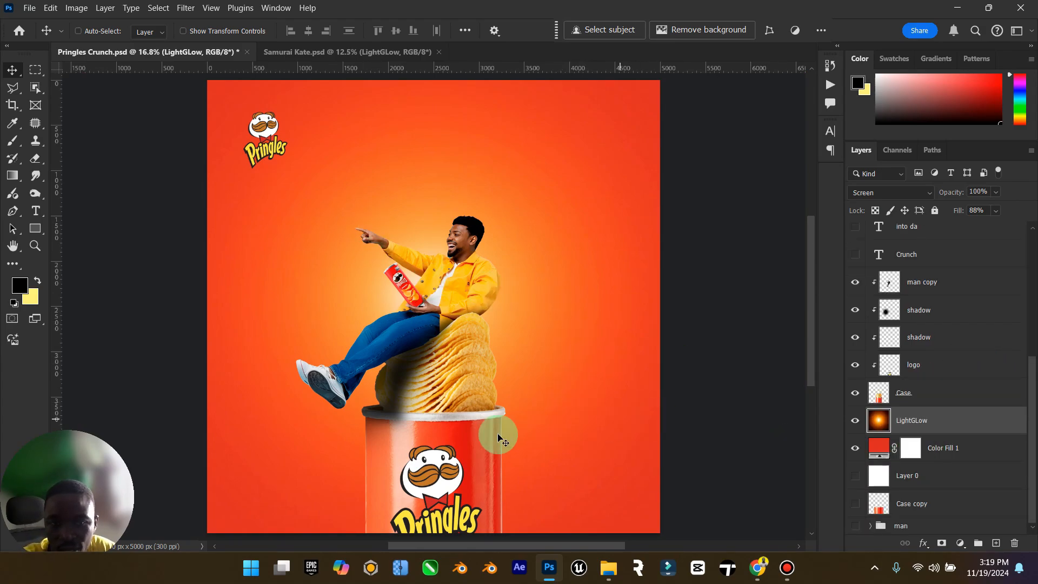
pyautogui.hotkey('ctrl', 'j')
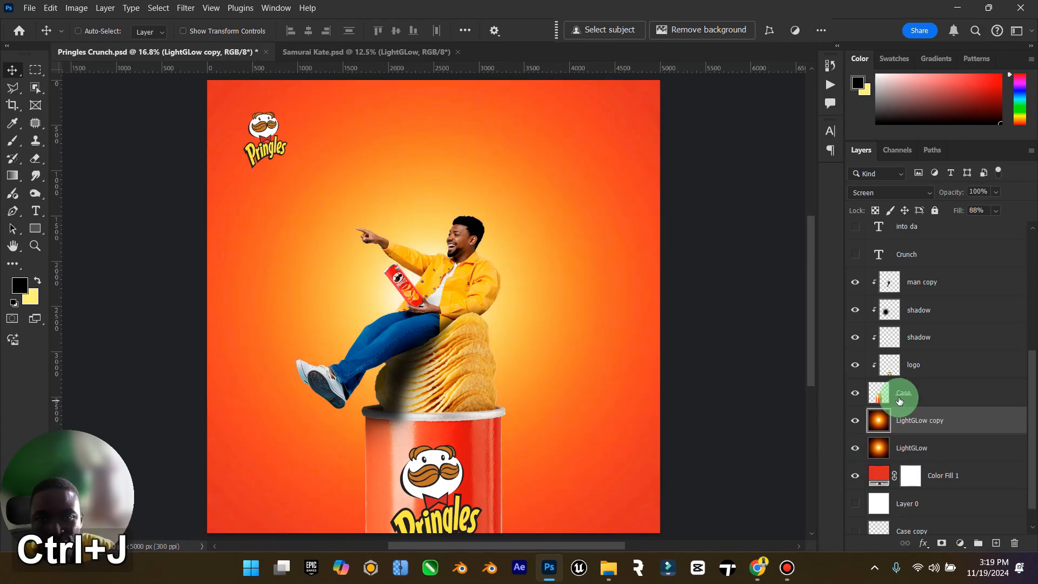
pyautogui.moveTo(428, 284); pyautogui.dragTo(473, 193)
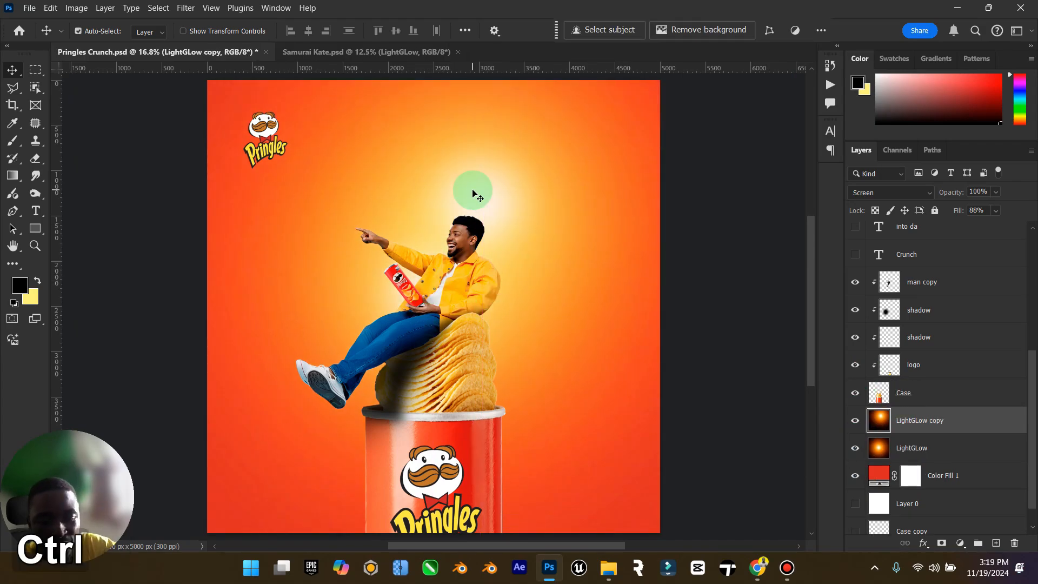
pyautogui.hotkey('ctrl', 't')
pyautogui.moveTo(121, 202); pyautogui.dragTo(373, 253)
pyautogui.click(12, 69)
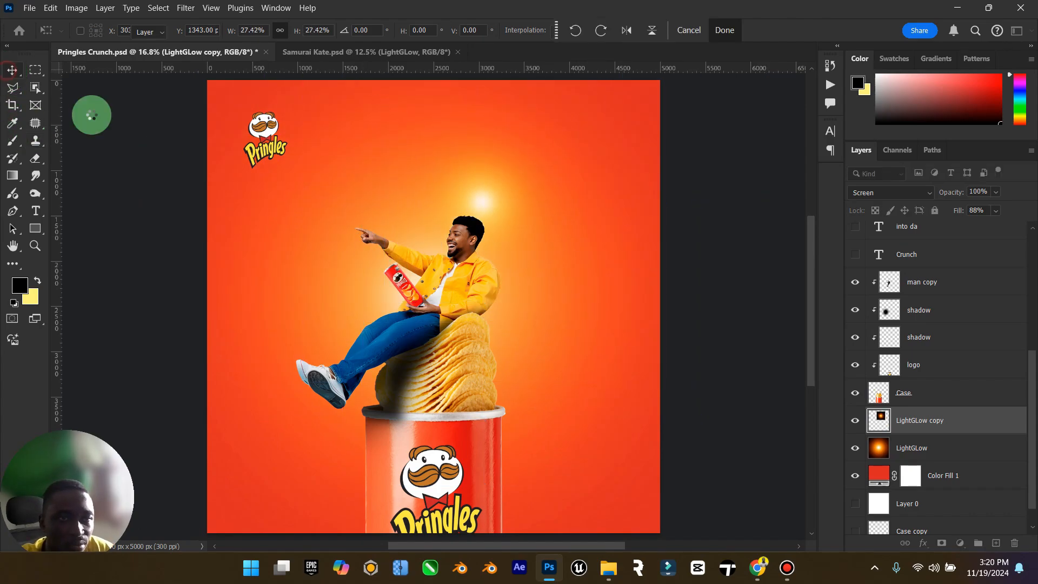
# Reorder LightGLow copy directly above man copy 3 and move its glow onto the small can in the man's hand.
pyautogui.moveTo(989, 427); pyautogui.dragTo(984, 276)
pyautogui.scroll(5, 984, 276)
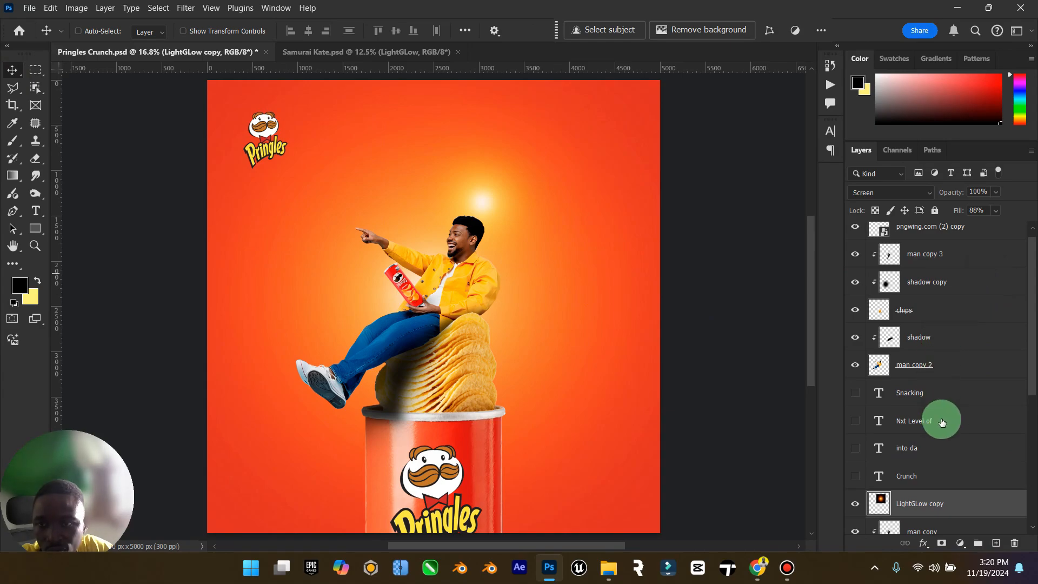
pyautogui.moveTo(923, 503); pyautogui.dragTo(1013, 248)
pyautogui.moveTo(523, 205); pyautogui.dragTo(420, 289)
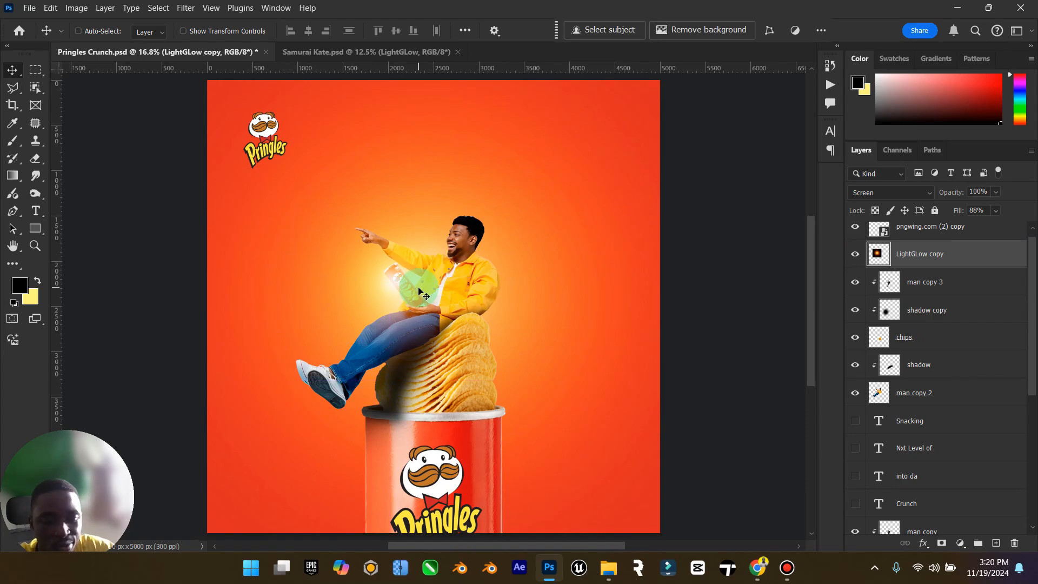
# Transform LightGLow copy to about 5.45% width, 29% height and -39.19° rotation, aligning it along the handheld can's left edge.
pyautogui.scroll(5, 419, 292)
pyautogui.hotkey('ctrl', 't')
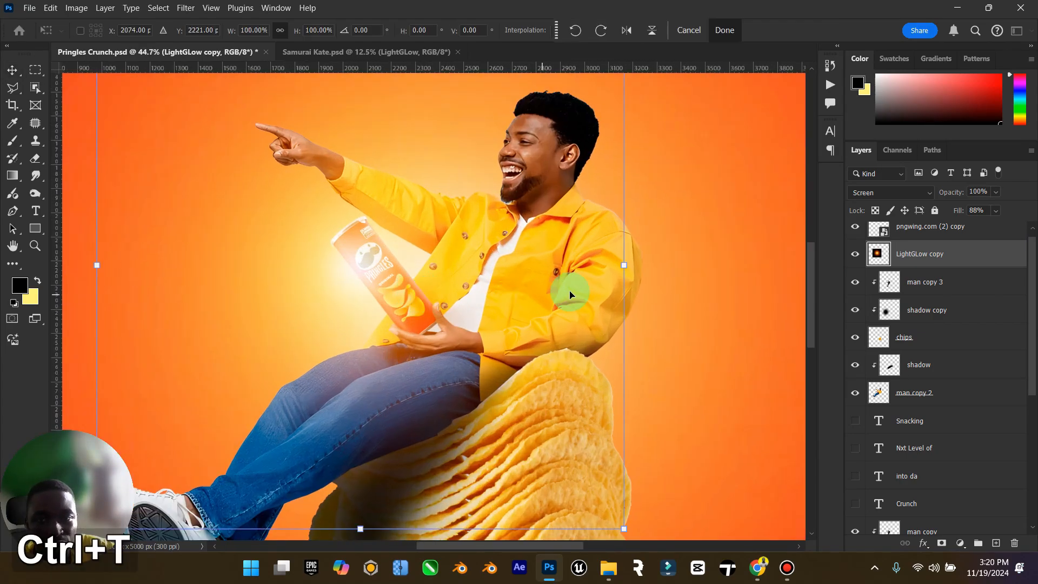
pyautogui.moveTo(621, 263); pyautogui.dragTo(309, 271)
pyautogui.moveTo(348, 352); pyautogui.dragTo(395, 297)
pyautogui.moveTo(455, 325)
pyautogui.mouseDown()
pyautogui.moveTo(460, 315)
pyautogui.moveTo(476, 320)
pyautogui.moveTo(462, 332)
pyautogui.mouseUp()
pyautogui.moveTo(398, 306); pyautogui.dragTo(399, 309)
pyautogui.scroll(3, 399, 311)
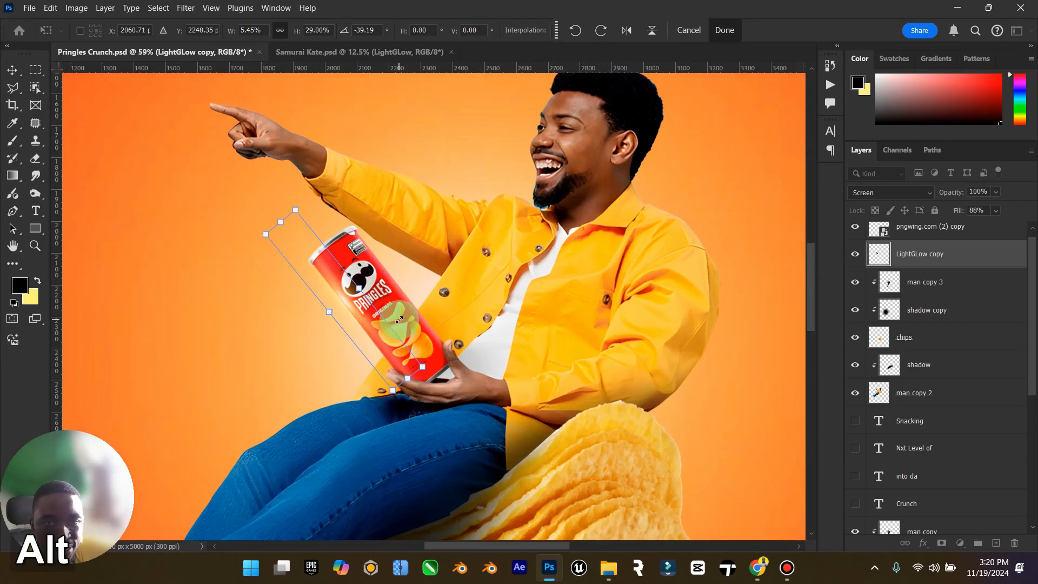
pyautogui.scroll(3, 400, 320)
pyautogui.moveTo(317, 310); pyautogui.dragTo(316, 313)
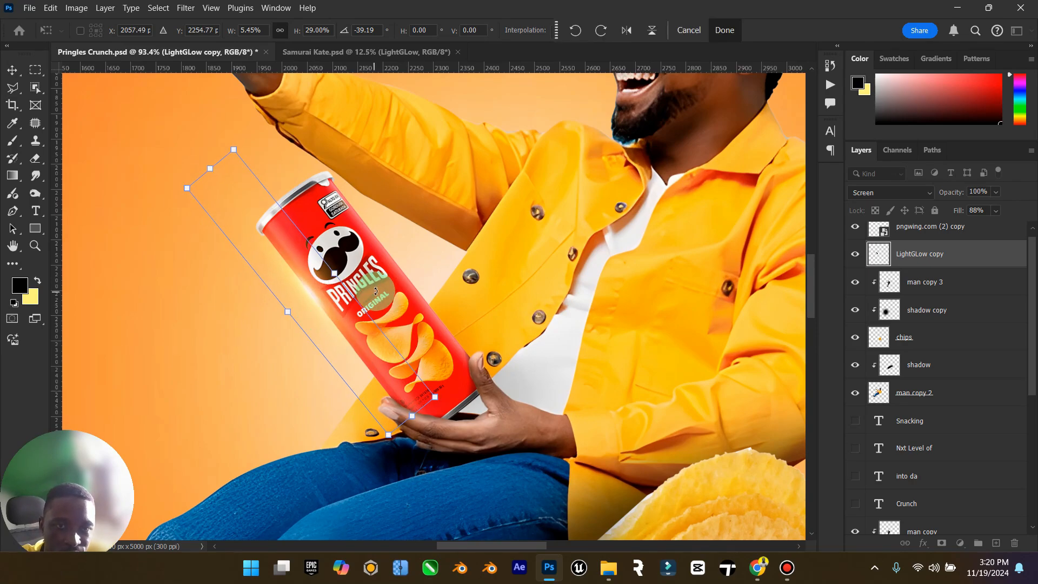
pyautogui.click(3, 70)
# Duplicate the LightGLow copy streak and place the duplicate along the handheld can's right edge.
pyautogui.hotkey('ctrl', 'j')
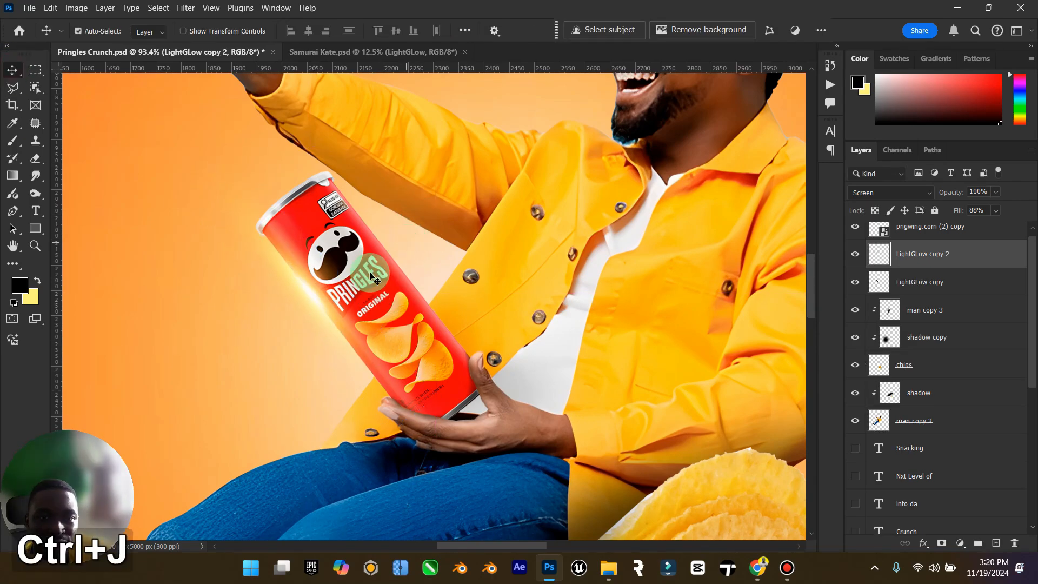
pyautogui.moveTo(319, 289); pyautogui.dragTo(441, 266)
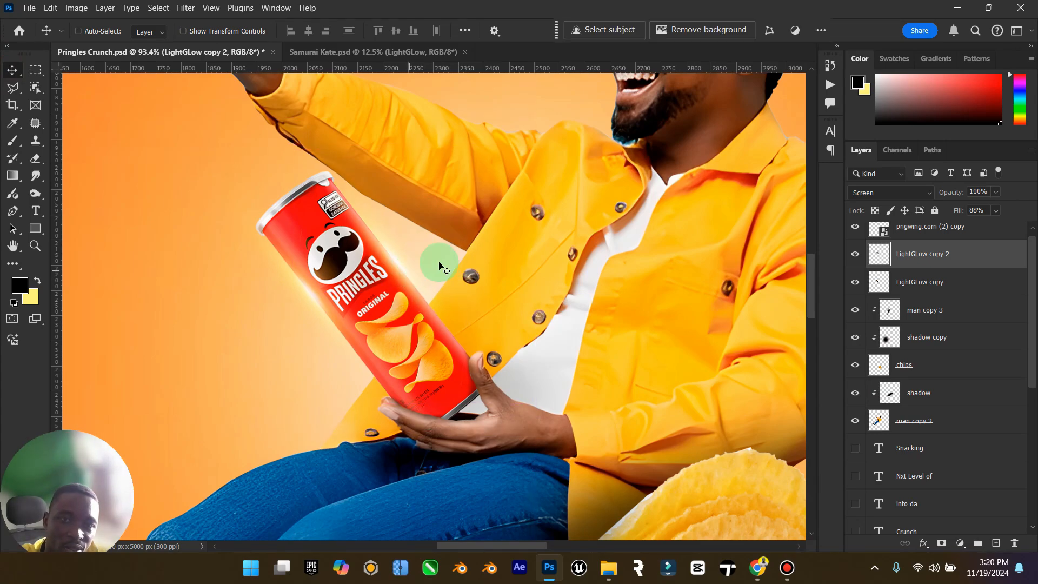
pyautogui.doubleClick(13, 246)
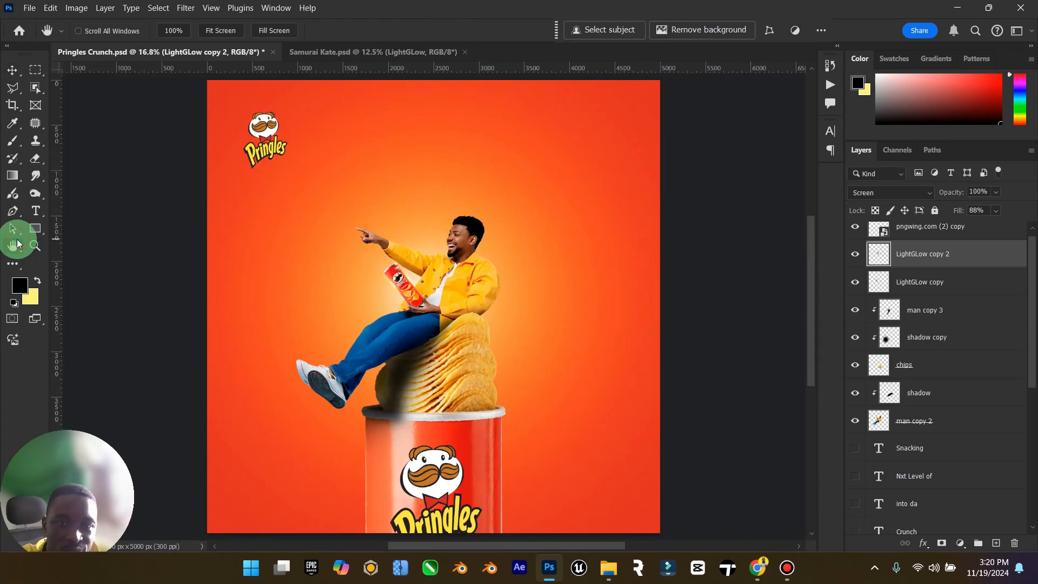
pyautogui.click(12, 71)
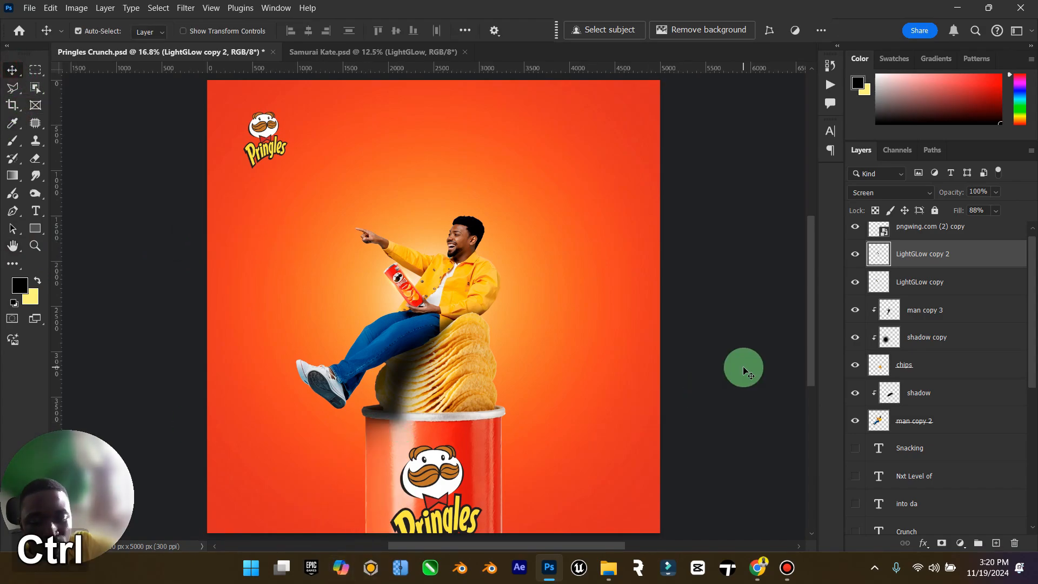
# Duplicate LightGLow copy 2, rotate it about 39.85° upright, and enlarge it to about 620% along the large can's left edge.
pyautogui.hotkey('ctrl', 'j')
pyautogui.moveTo(616, 297)
pyautogui.mouseDown()
pyautogui.moveTo(406, 268)
pyautogui.moveTo(440, 261)
pyautogui.mouseUp()
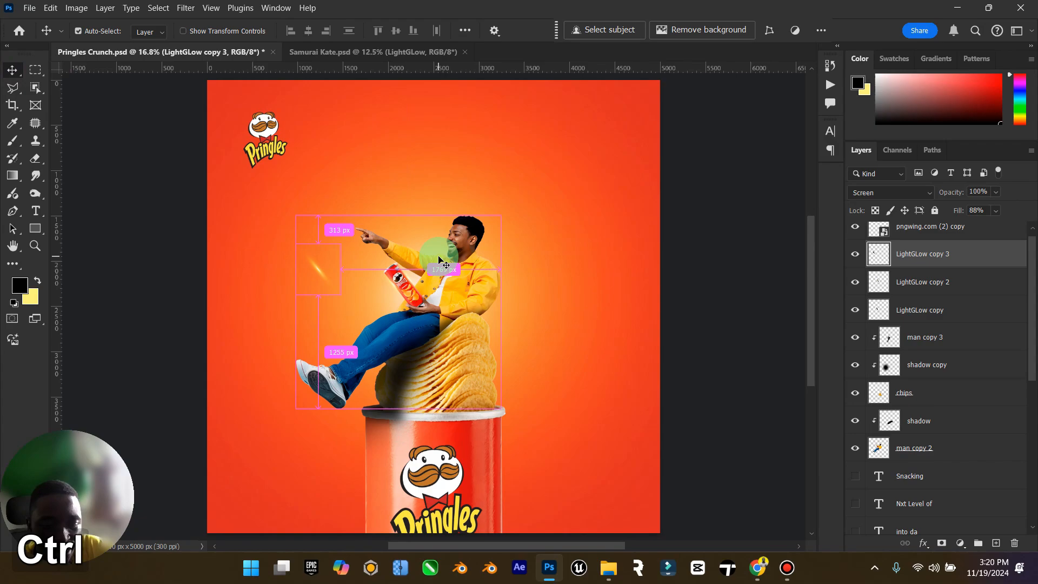
pyautogui.hotkey('ctrl', 't')
pyautogui.moveTo(381, 230)
pyautogui.mouseDown()
pyautogui.moveTo(432, 238)
pyautogui.moveTo(427, 269)
pyautogui.mouseUp()
pyautogui.moveTo(319, 302); pyautogui.dragTo(373, 413)
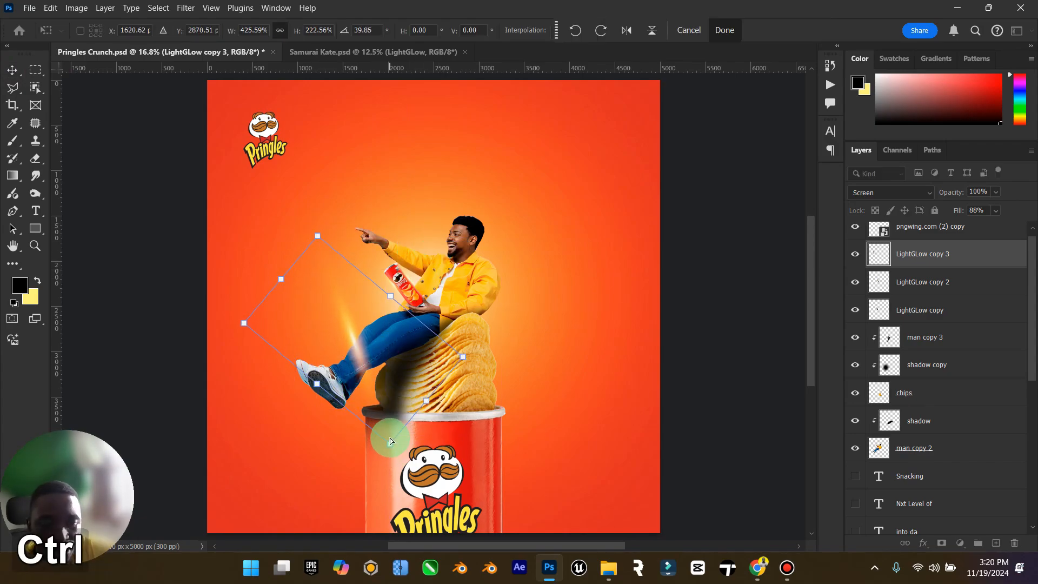
pyautogui.hotkey('ctrl', 'z')
pyautogui.moveTo(350, 264); pyautogui.dragTo(418, 438)
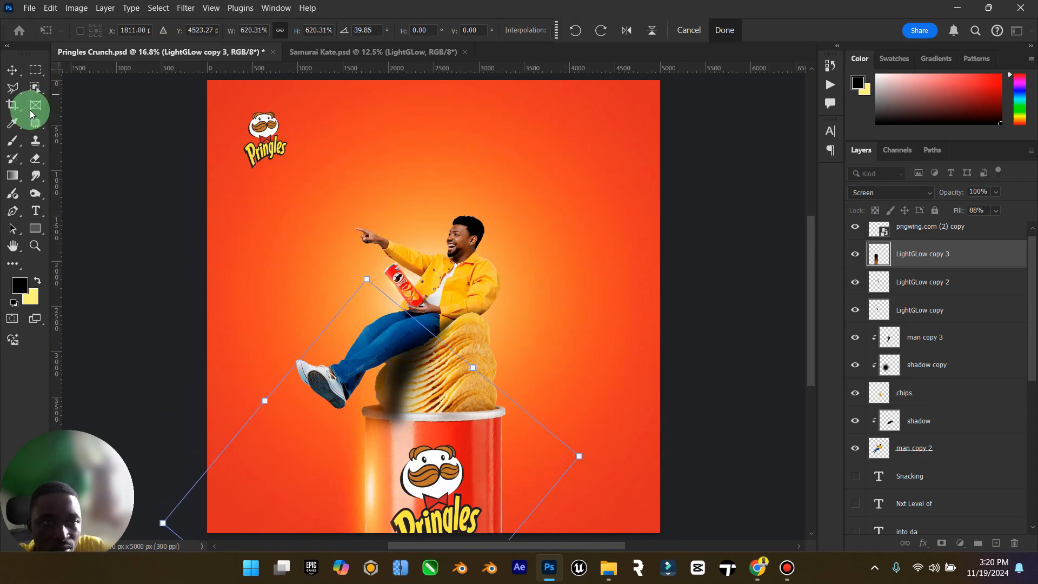
pyautogui.click(12, 70)
pyautogui.moveTo(337, 365); pyautogui.dragTo(359, 461)
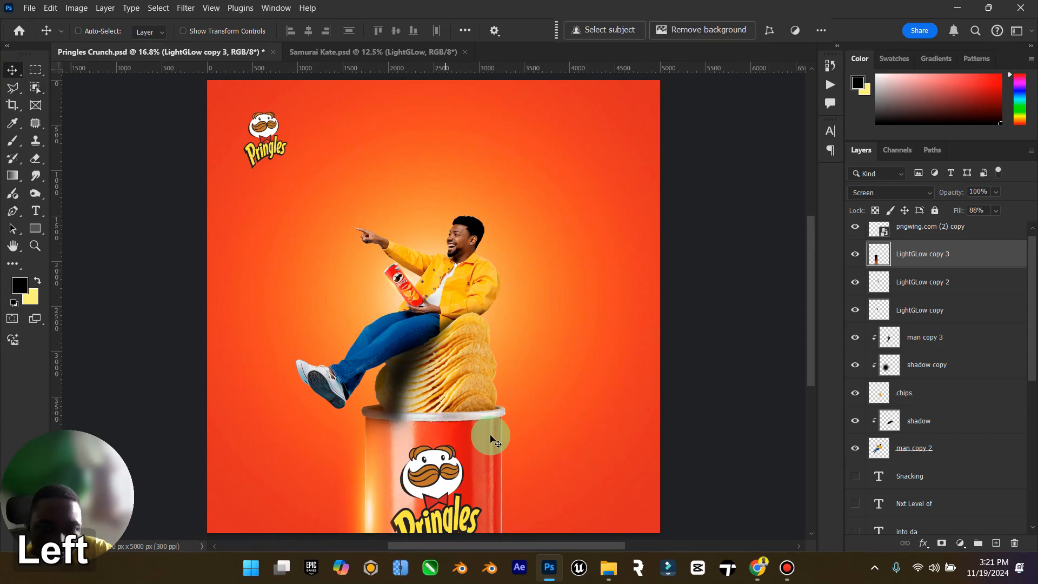
# Reorder LightGLow copy 3 directly below man copy 2 and align its glow with the large can's left edge.
pyautogui.click(965, 257)
pyautogui.moveTo(964, 259); pyautogui.dragTo(888, 281)
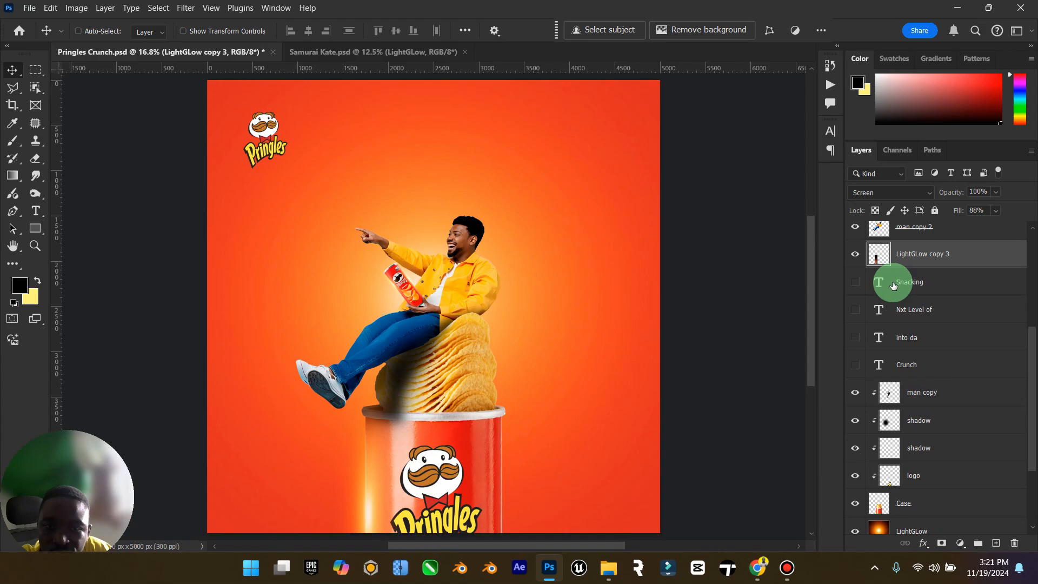
pyautogui.moveTo(375, 463); pyautogui.dragTo(505, 405)
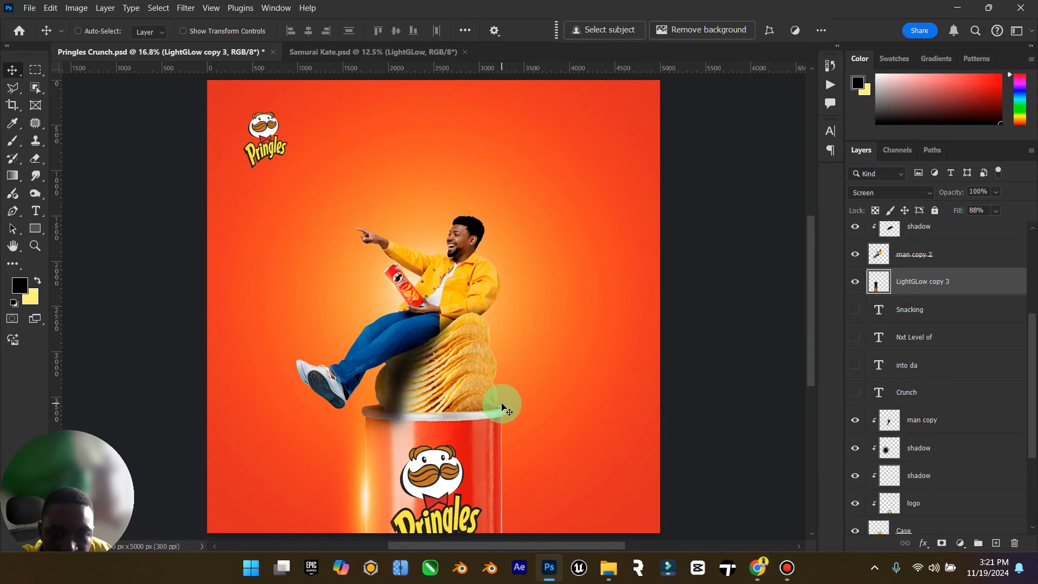
pyautogui.click(427, 476)
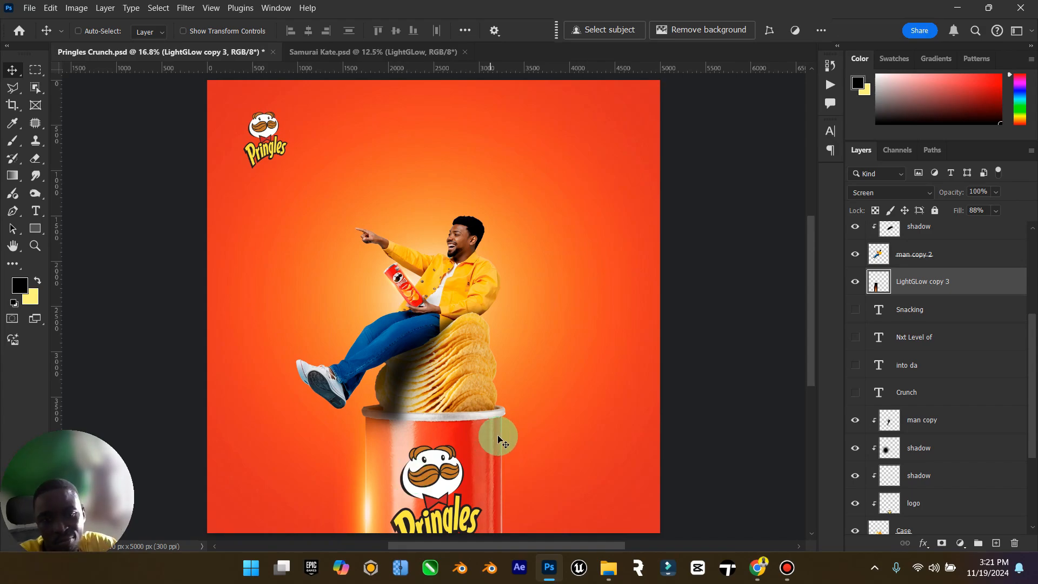
# Duplicate LightGLow copy 3 onto the large can's right edge and save the document.
pyautogui.hotkey('ctrl', 'j')
pyautogui.moveTo(371, 476)
pyautogui.mouseDown()
pyautogui.moveTo(500, 452)
pyautogui.moveTo(505, 424)
pyautogui.moveTo(498, 481)
pyautogui.moveTo(500, 457)
pyautogui.mouseUp()
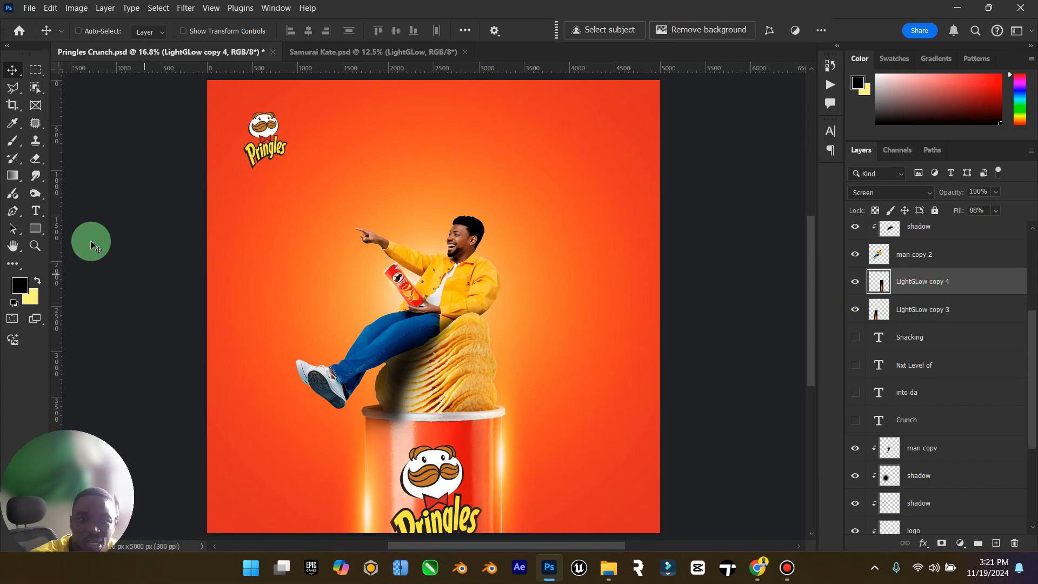
pyautogui.click(35, 246)
pyautogui.moveTo(533, 249)
pyautogui.mouseDown()
pyautogui.moveTo(510, 261)
pyautogui.moveTo(522, 260)
pyautogui.mouseUp()
pyautogui.press('v')
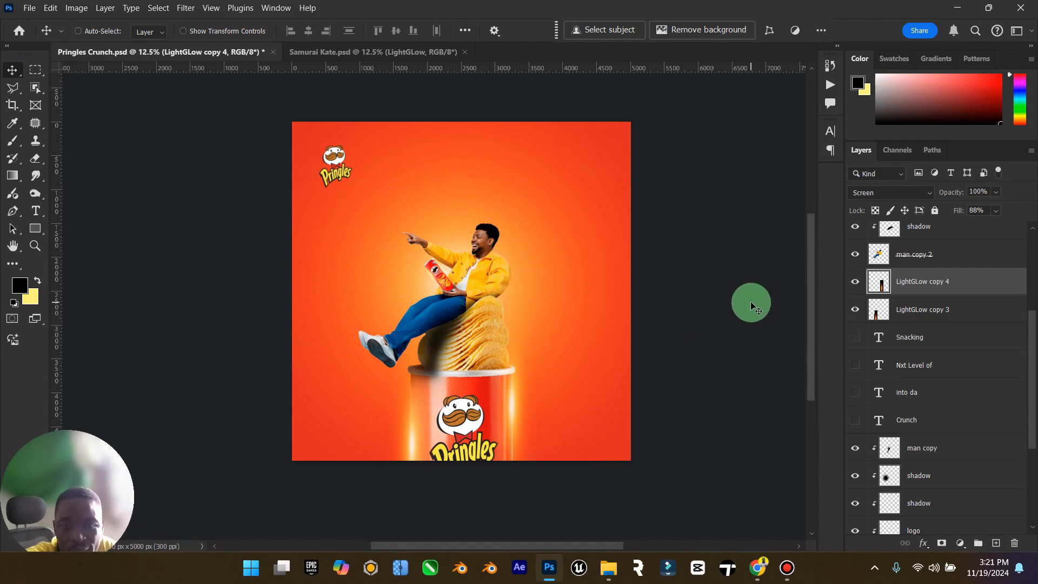
pyautogui.hotkey('ctrl', 's')
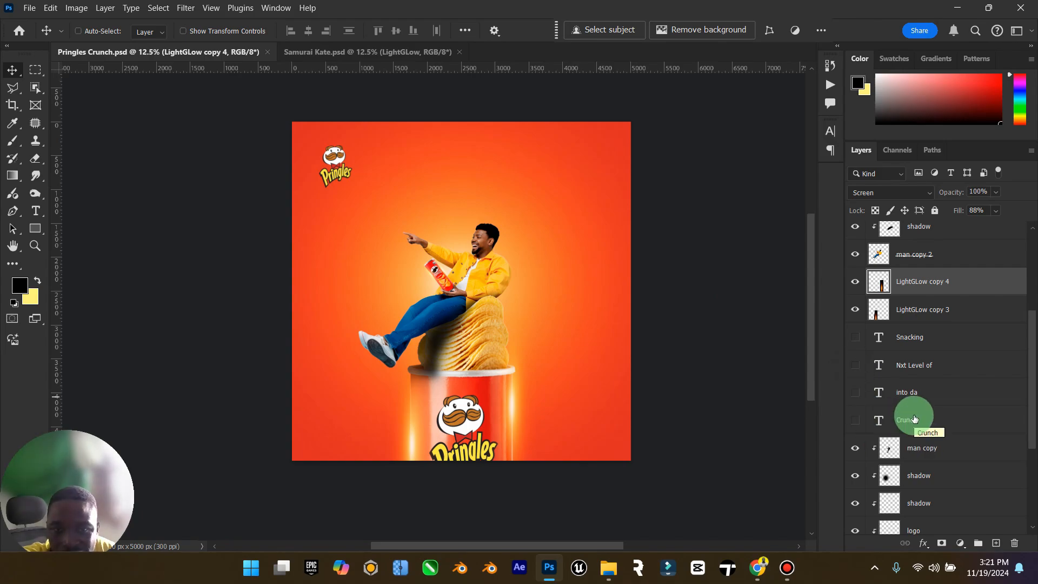
# Duplicate the Color Fill 1 layer and set the copy's color to the orange-yellow dba11e, starting from a jacket sample.
pyautogui.moveTo(1032, 329); pyautogui.dragTo(920, 436)
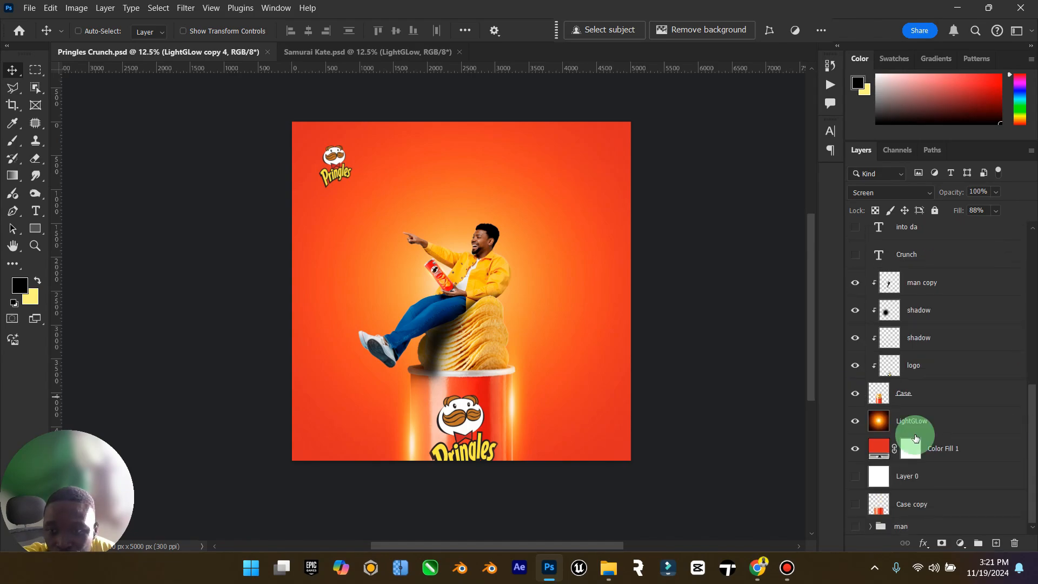
pyautogui.click(885, 450)
pyautogui.hotkey('ctrl', 'j')
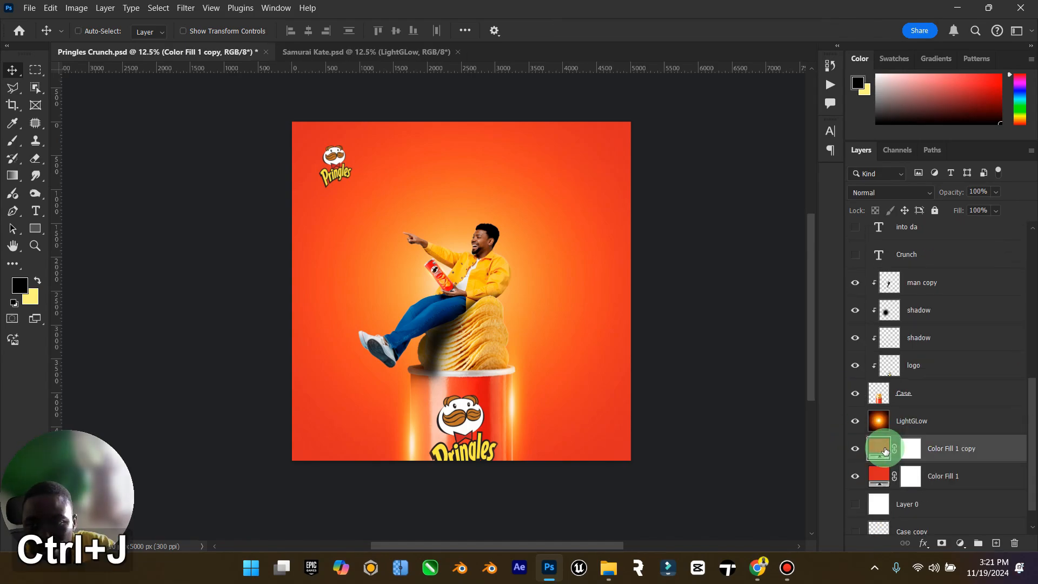
pyautogui.doubleClick(881, 448)
pyautogui.click(496, 282)
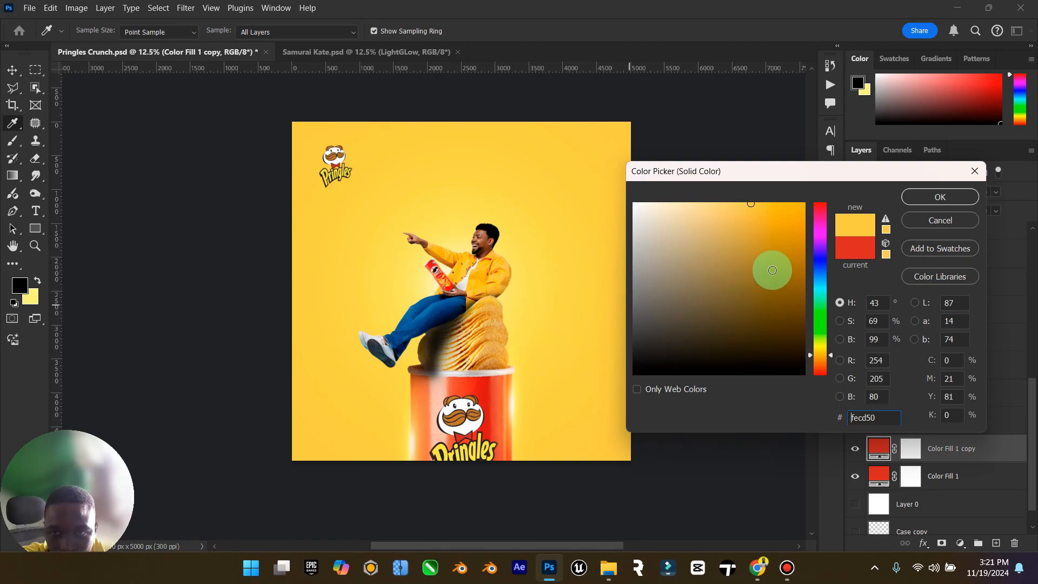
pyautogui.click(768, 223)
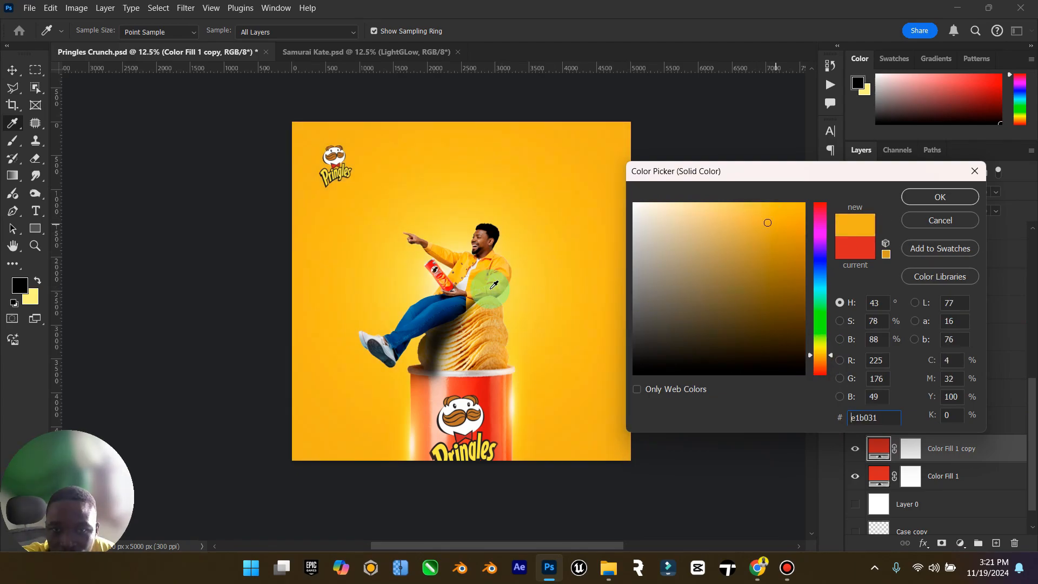
pyautogui.moveTo(767, 223)
pyautogui.mouseDown()
pyautogui.moveTo(805, 213)
pyautogui.moveTo(776, 228)
pyautogui.moveTo(775, 212)
pyautogui.moveTo(782, 227)
pyautogui.mouseUp()
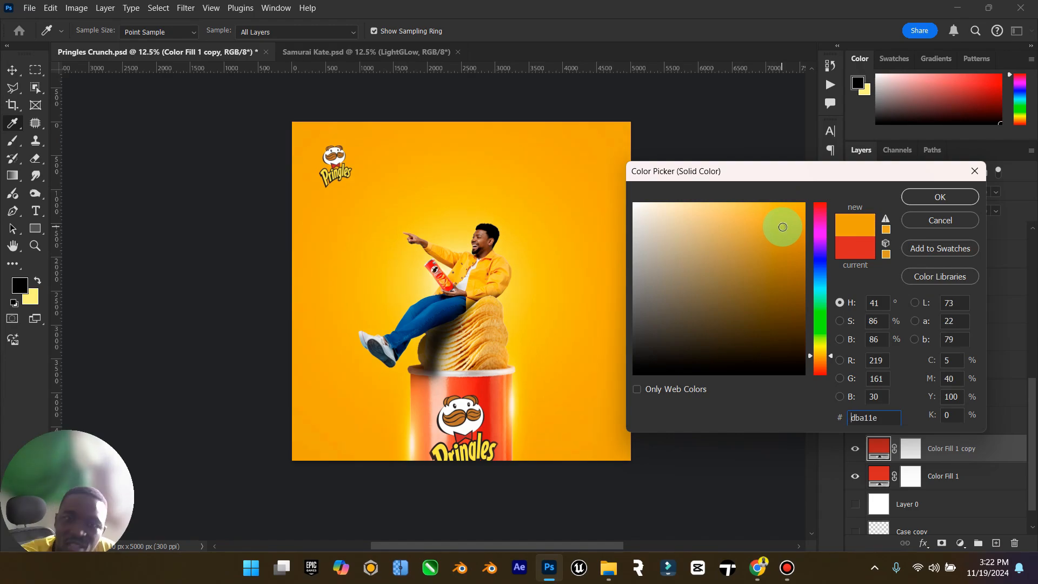
pyautogui.click(946, 200)
pyautogui.press('v')
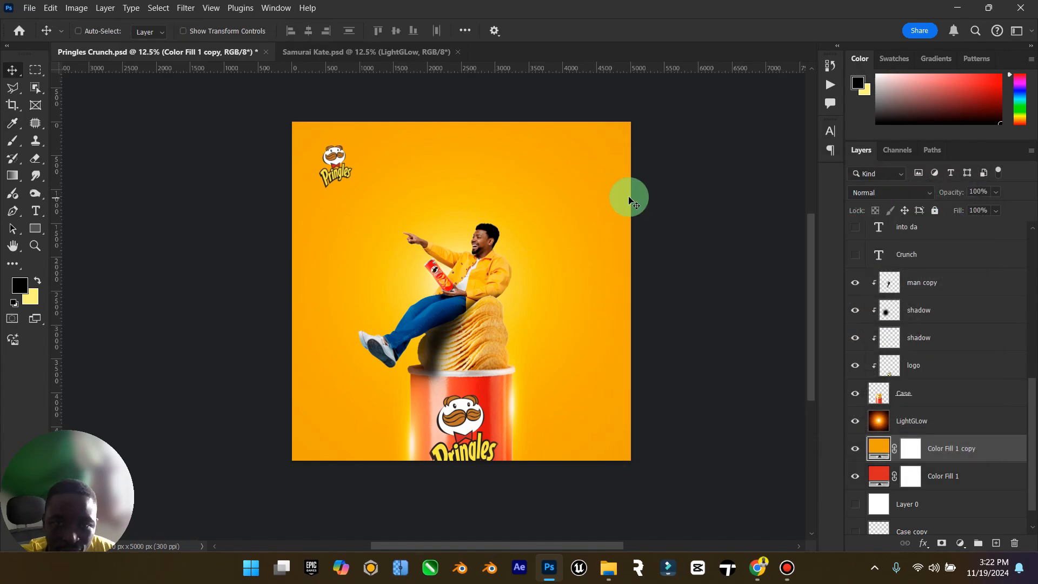
# Compare the poster with and without the LightGLow layer, keep the layer shown, and save the document.
pyautogui.click(855, 421)
pyautogui.click(856, 421)
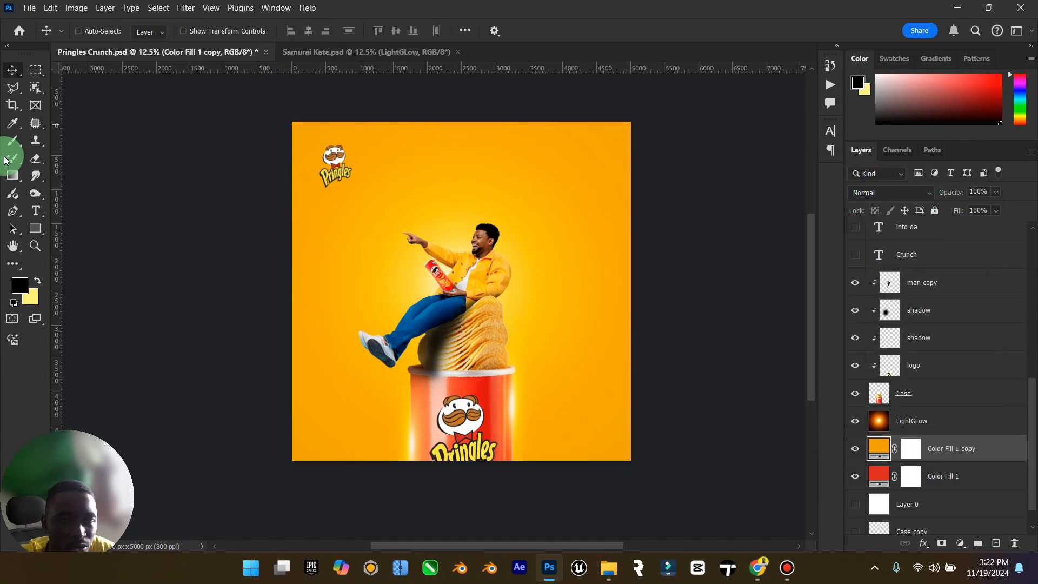
pyautogui.hotkey('ctrl', 's')
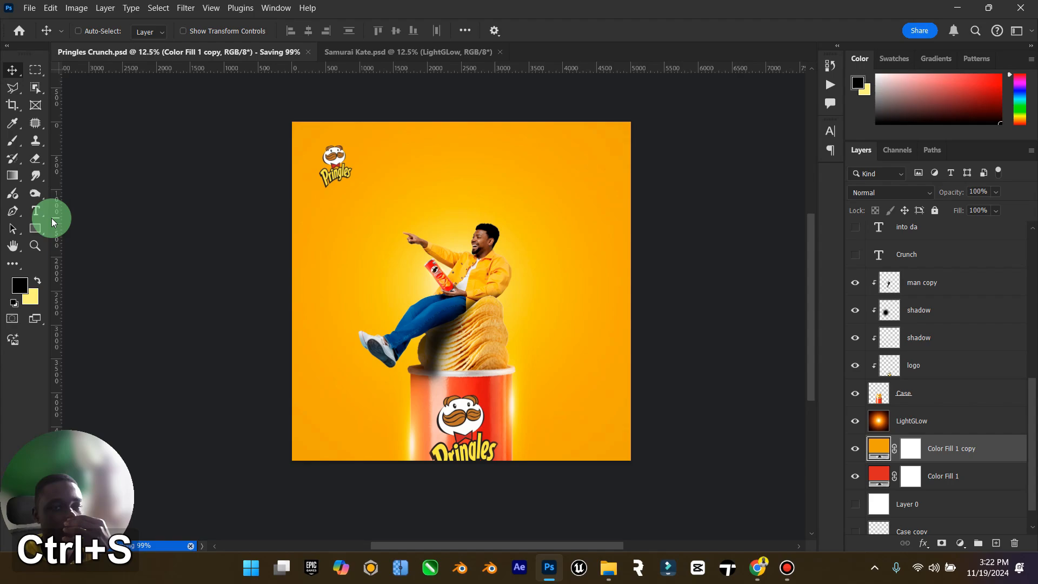
# Show the four headline text layers Crunch, into da, Nxt Level of and Snacking.
pyautogui.scroll(-1, 865, 433)
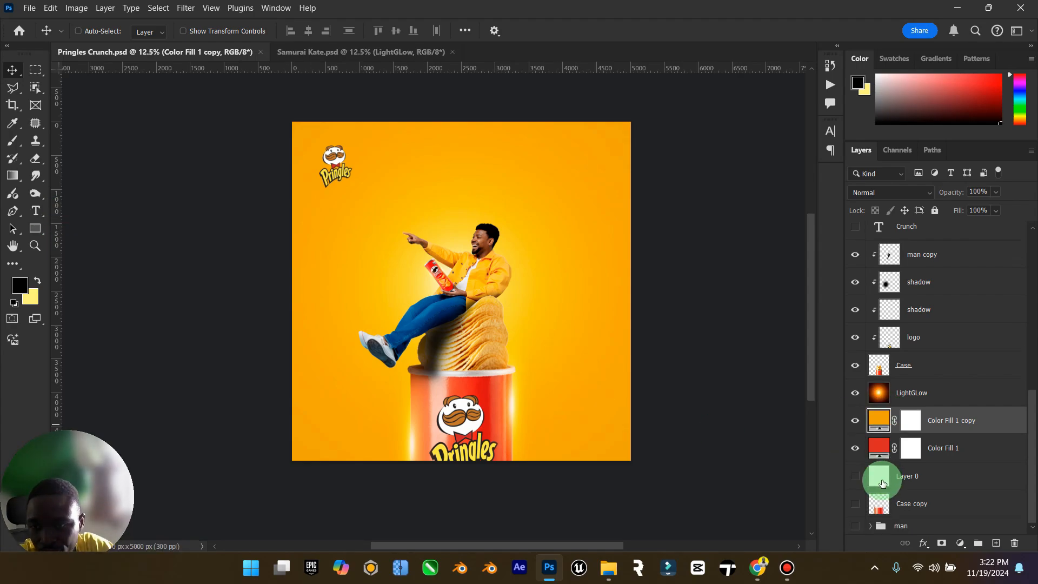
pyautogui.scroll(6, 882, 483)
pyautogui.moveTo(860, 397); pyautogui.dragTo(856, 311)
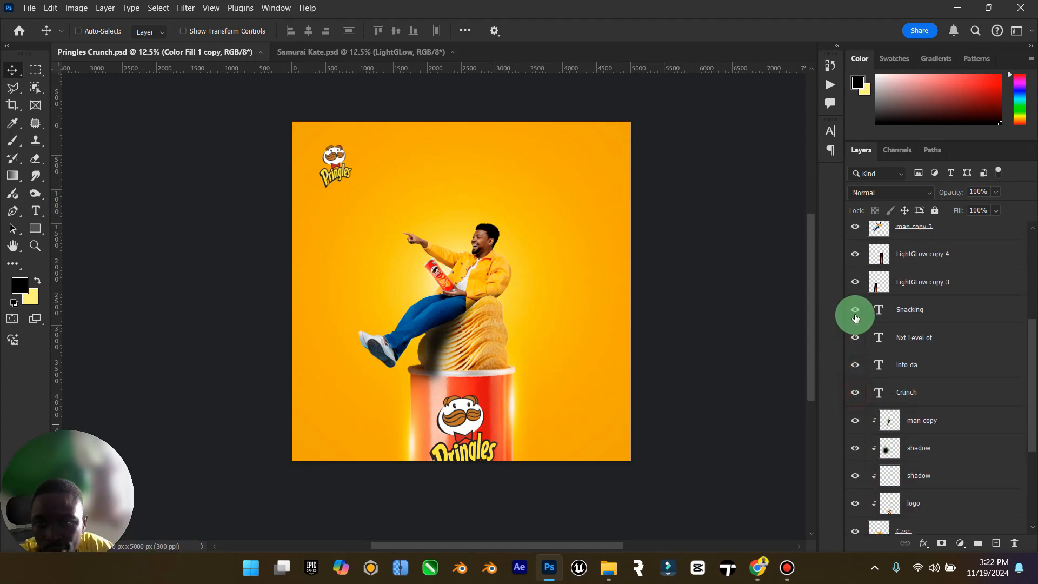
# Scale the four headline text layers together to about 110% and position them behind the top of the man's head.
pyautogui.click(912, 392)
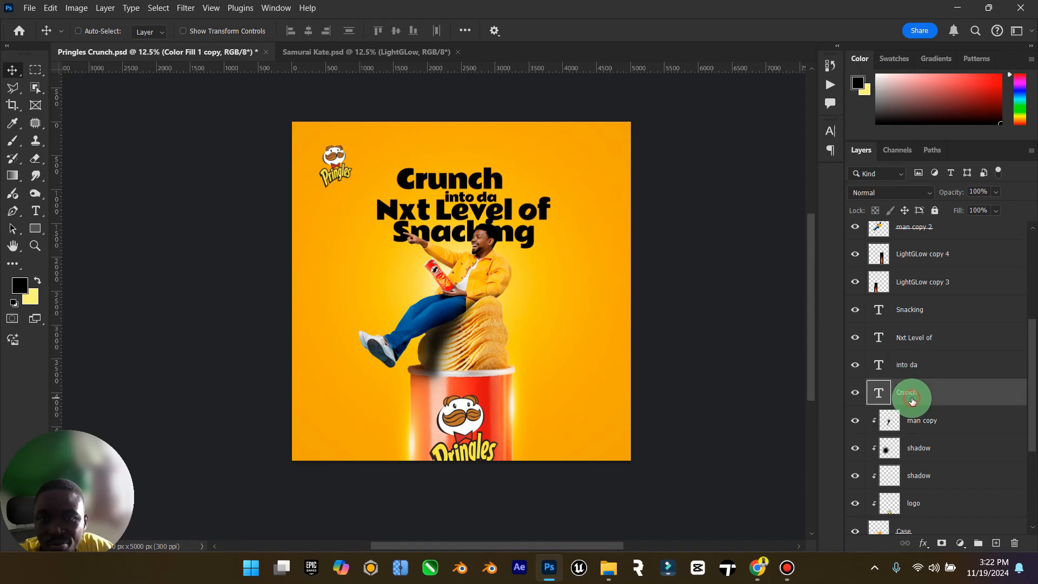
pyautogui.keyDown('shift'); pyautogui.click(921, 312); pyautogui.keyUp('shift')
pyautogui.moveTo(498, 214); pyautogui.dragTo(499, 210)
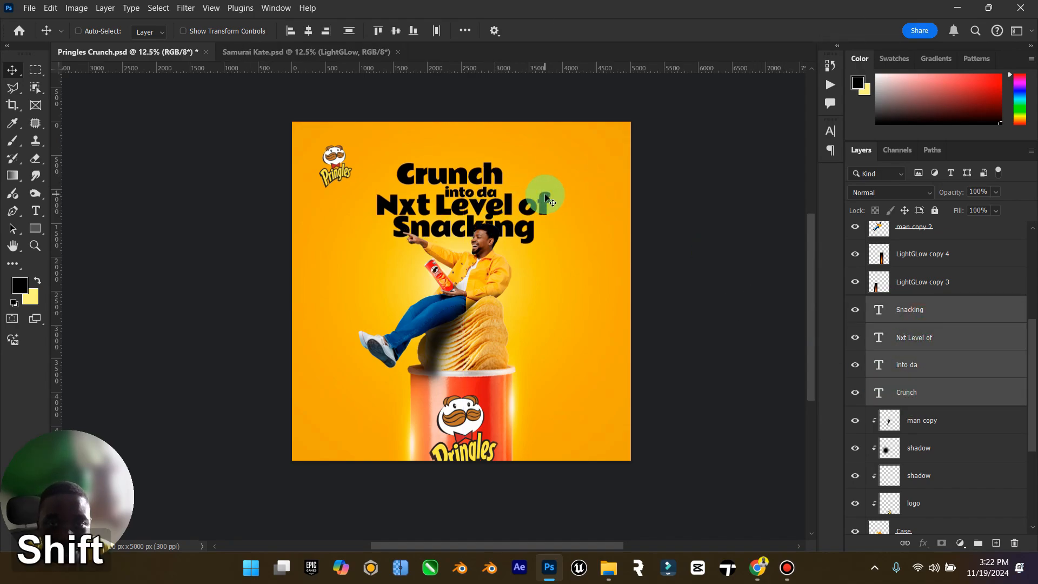
pyautogui.press('ctrl')
pyautogui.hotkey('ctrl', 't')
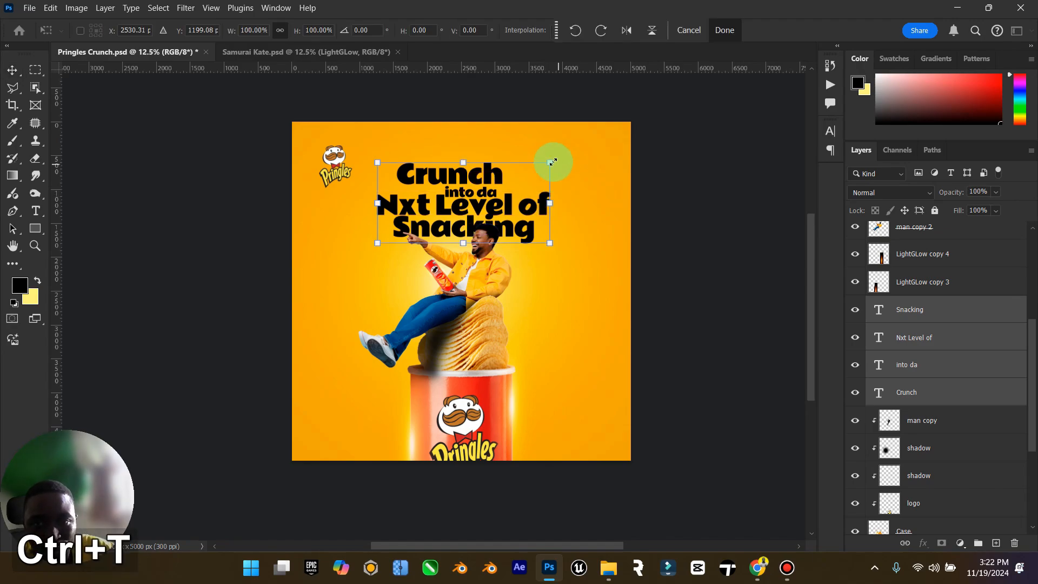
pyautogui.moveTo(551, 160); pyautogui.dragTo(568, 154)
pyautogui.moveTo(523, 230); pyautogui.dragTo(523, 218)
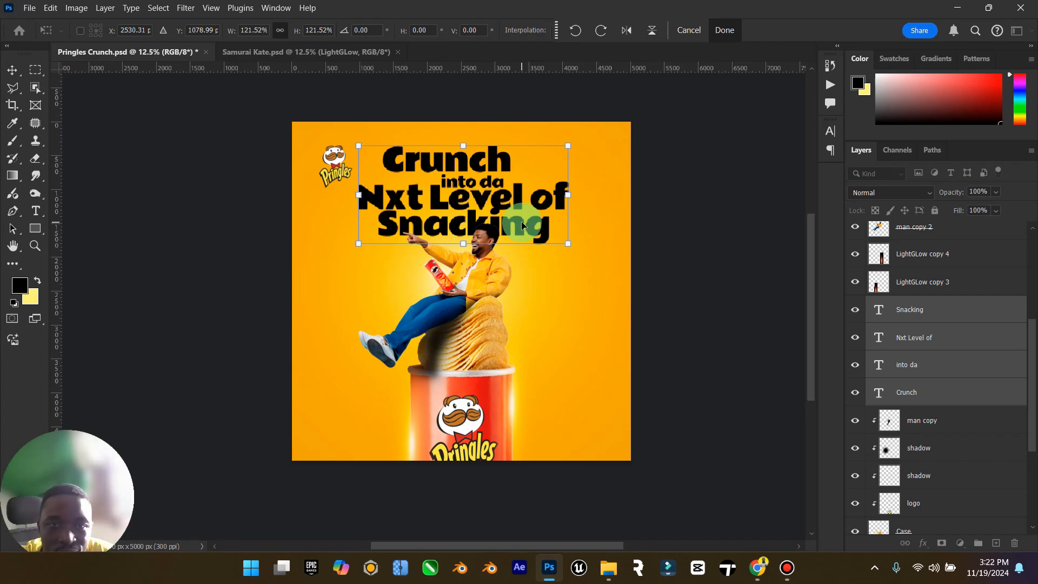
pyautogui.moveTo(569, 146); pyautogui.dragTo(553, 164)
pyautogui.moveTo(511, 196); pyautogui.dragTo(511, 195)
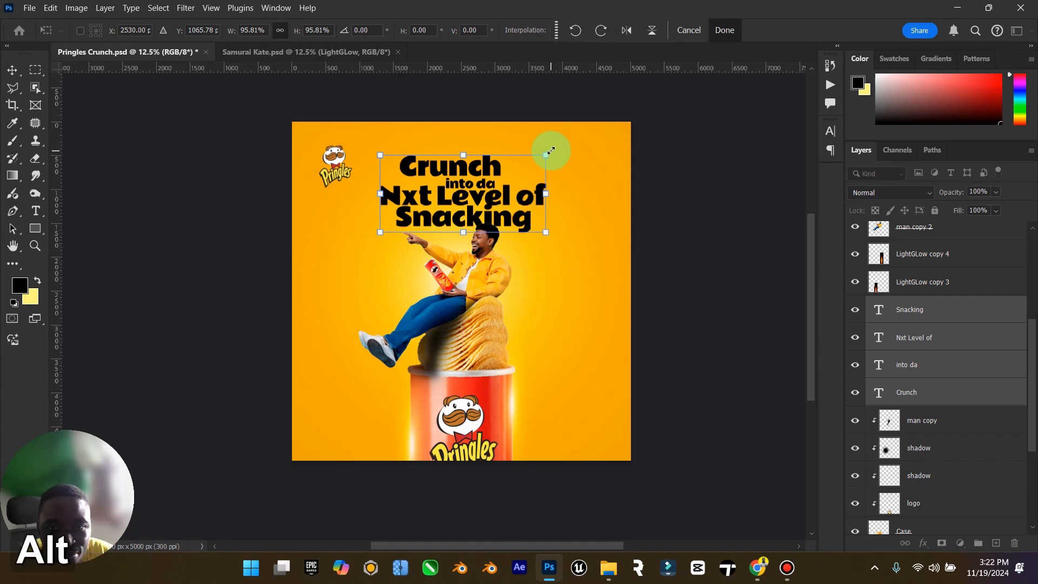
pyautogui.moveTo(551, 151); pyautogui.dragTo(569, 142)
pyautogui.moveTo(527, 173); pyautogui.dragTo(547, 191)
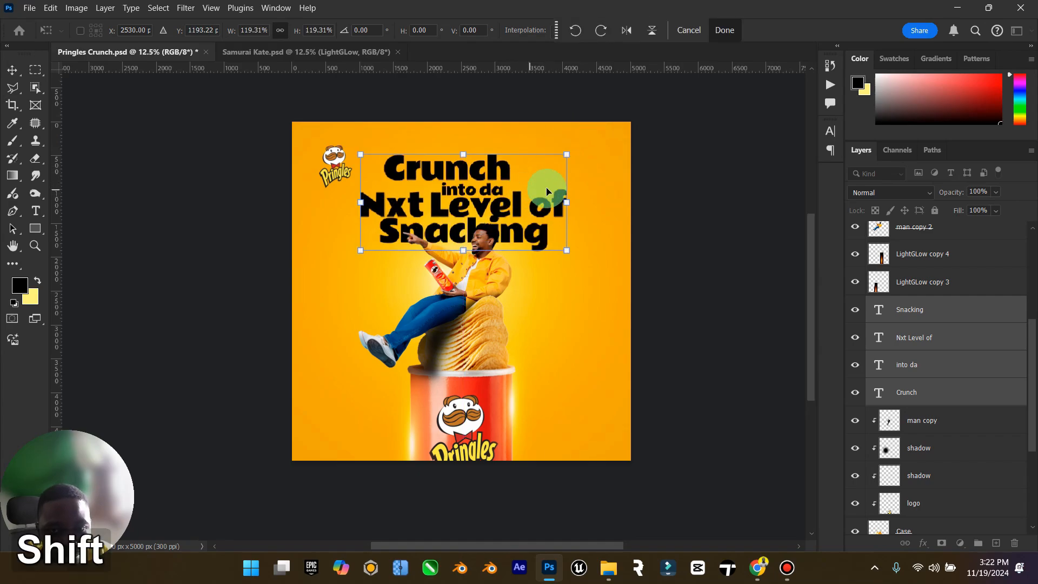
pyautogui.moveTo(566, 154)
pyautogui.mouseDown()
pyautogui.moveTo(563, 147)
pyautogui.moveTo(558, 158)
pyautogui.mouseUp()
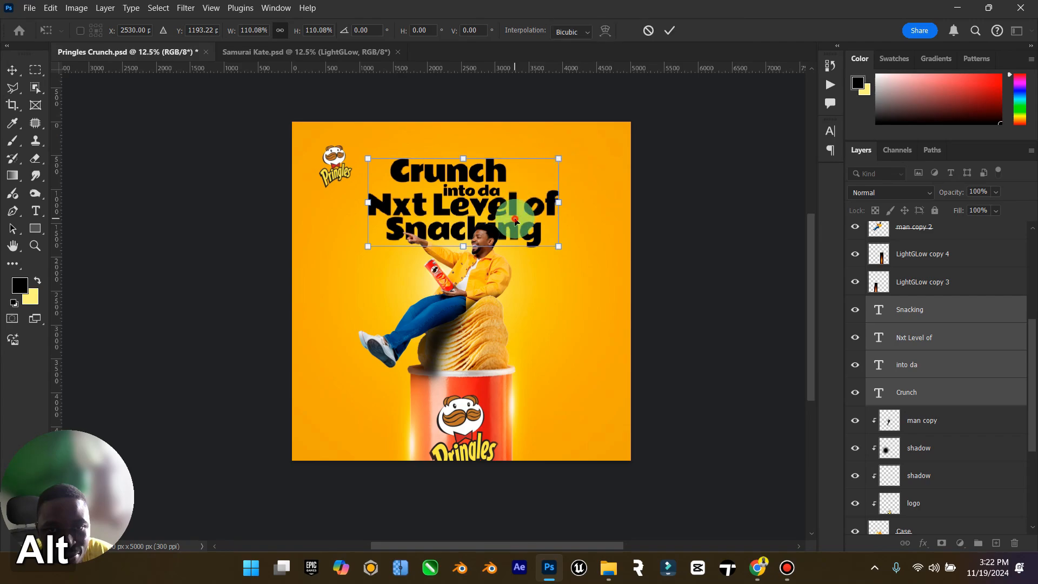
pyautogui.click(10, 70)
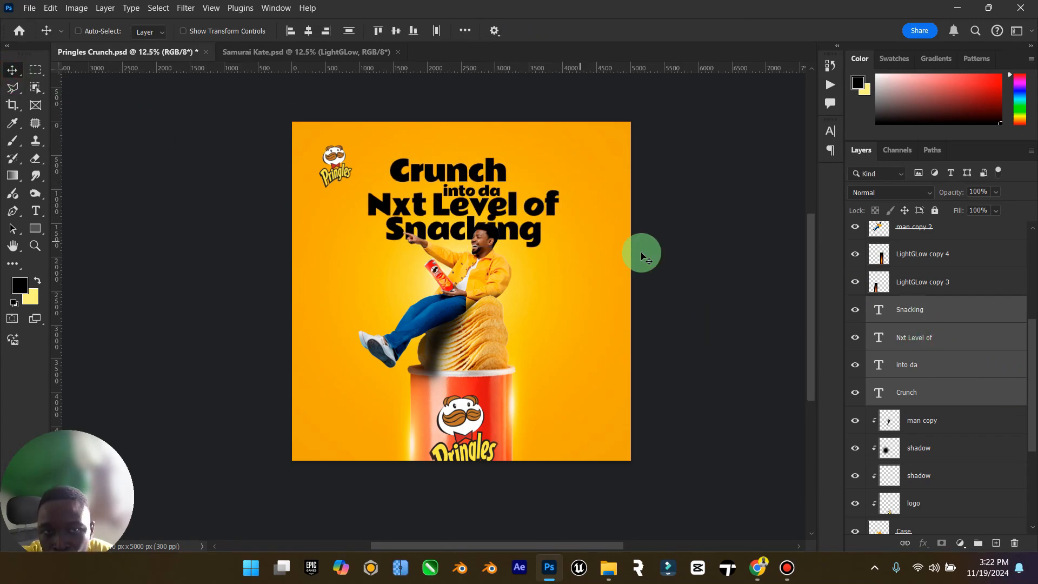
# Move the small Pringles logo layer, pngwing.com (2) copy, across to the poster's upper-right corner.
pyautogui.scroll(5, 917, 282)
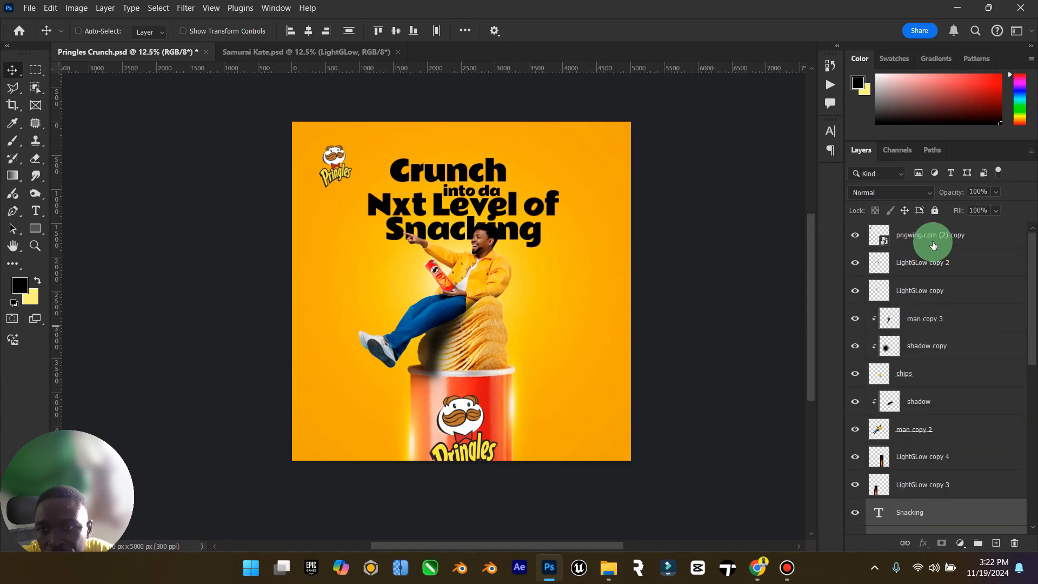
pyautogui.click(930, 236)
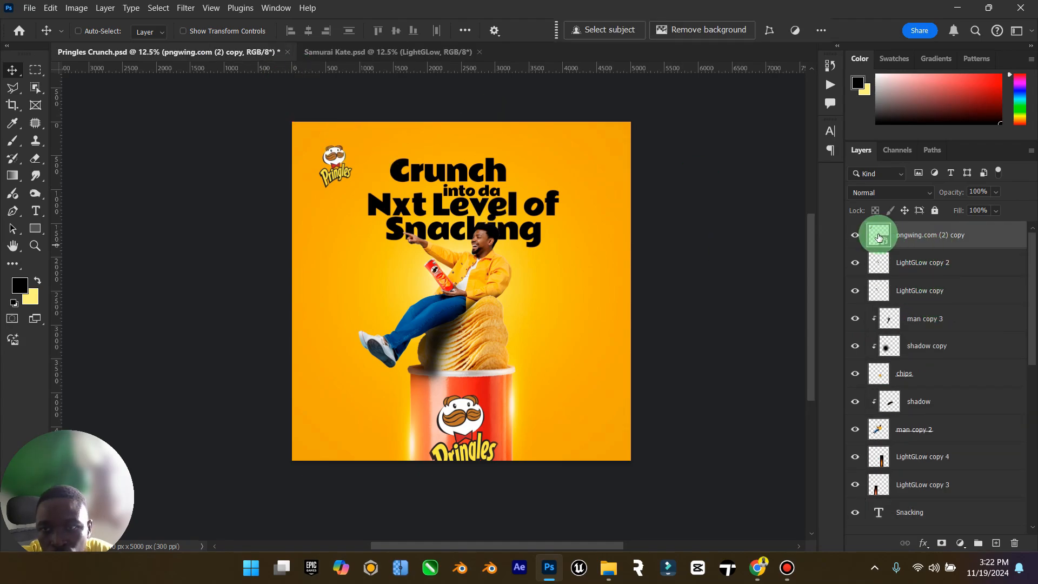
pyautogui.moveTo(365, 144); pyautogui.dragTo(596, 147)
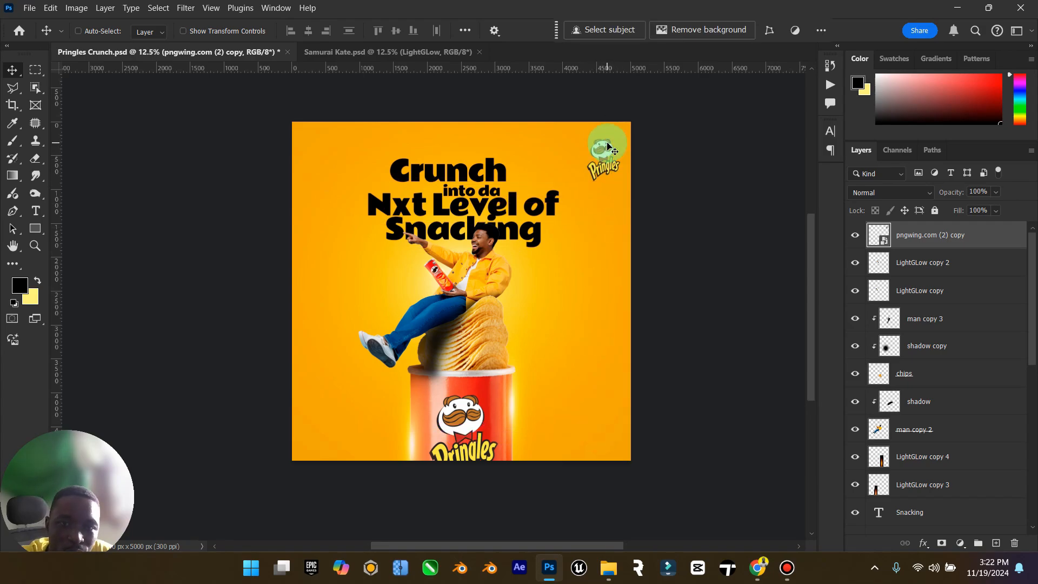
# Switch to Chrome to review the Pringles ad references on Pinterest, including the "pringles ad" search results, and return to Photoshop.
pyautogui.click(757, 566)
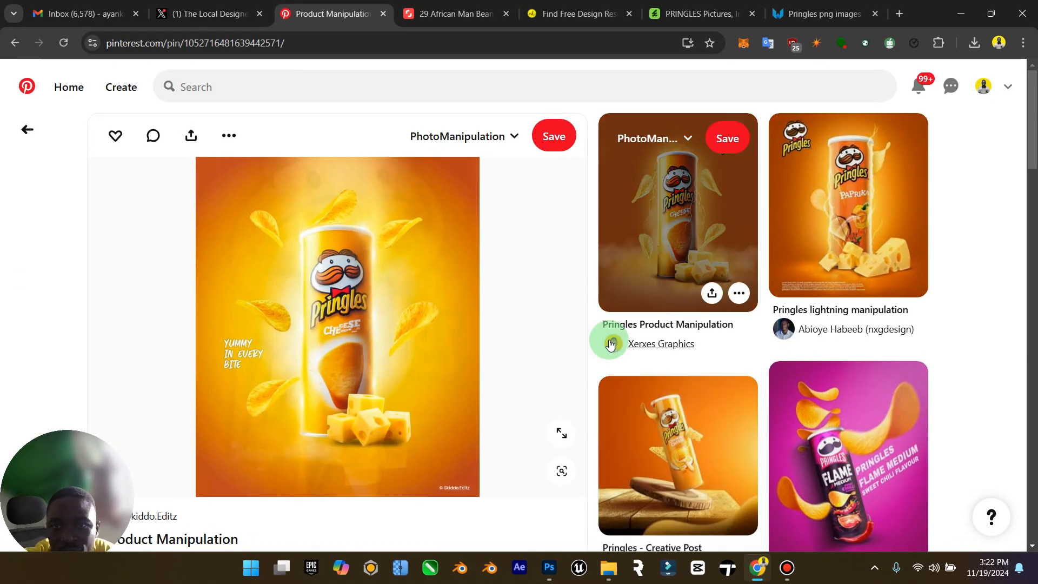
pyautogui.scroll(-2, 612, 343)
pyautogui.scroll(2, 612, 343)
pyautogui.click(16, 43)
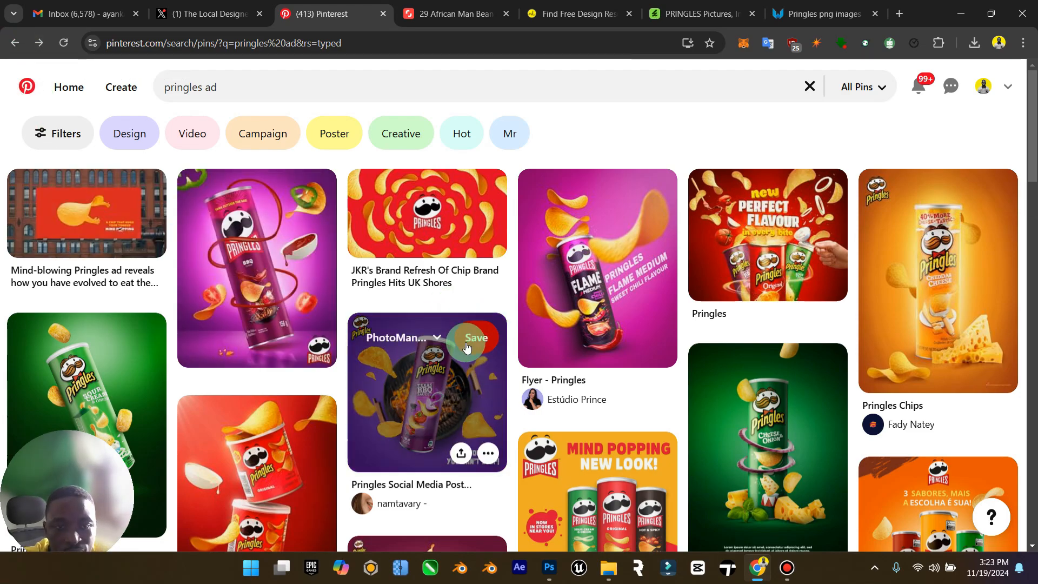
pyautogui.click(961, 14)
# Compare the poster with and without the corner logo, keep it shown, and scale it down to about 10.87%.
pyautogui.moveTo(594, 139); pyautogui.dragTo(612, 163)
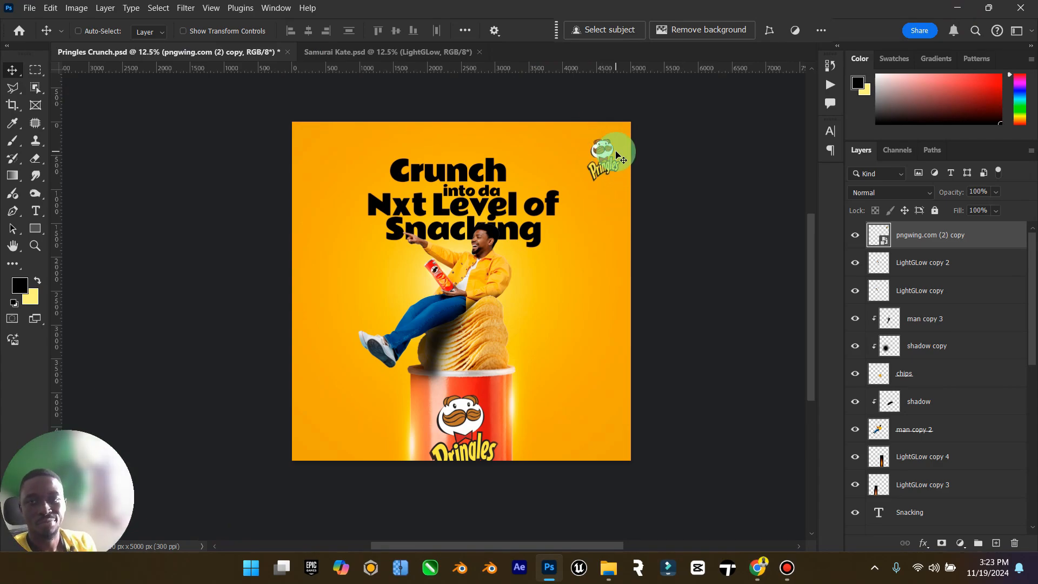
pyautogui.click(863, 244)
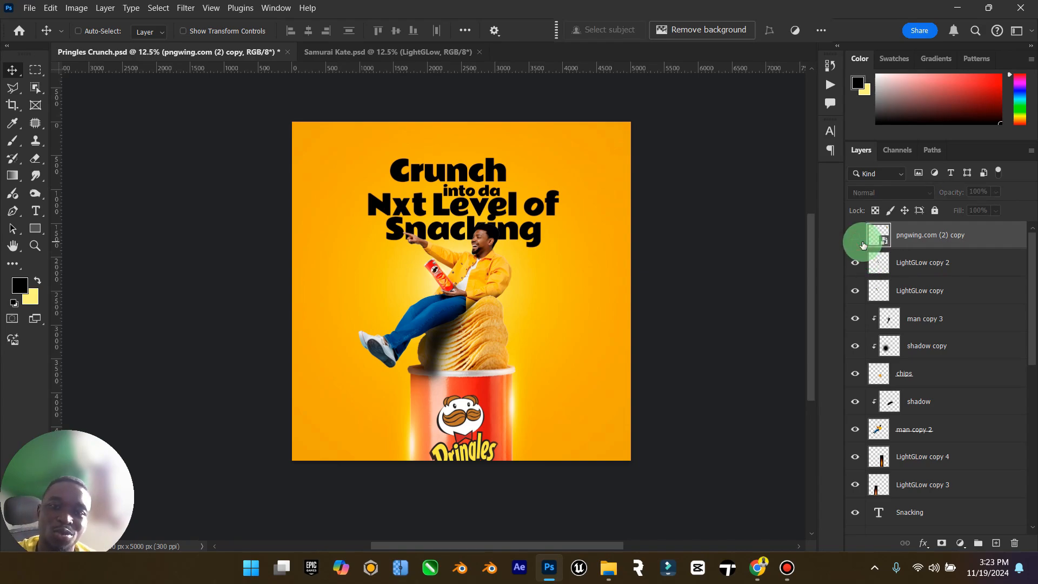
pyautogui.click(863, 244)
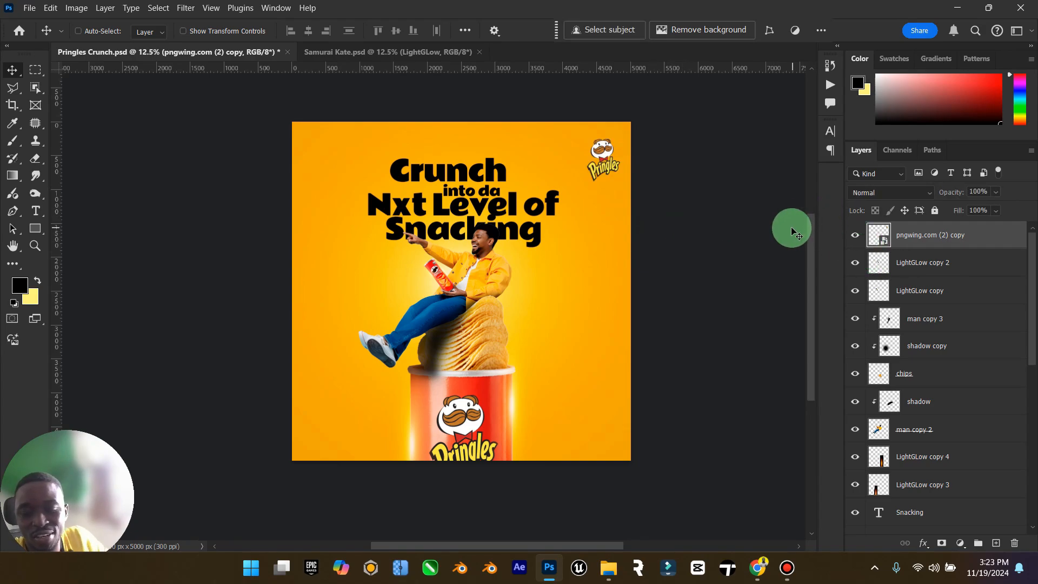
pyautogui.hotkey('ctrl', 't')
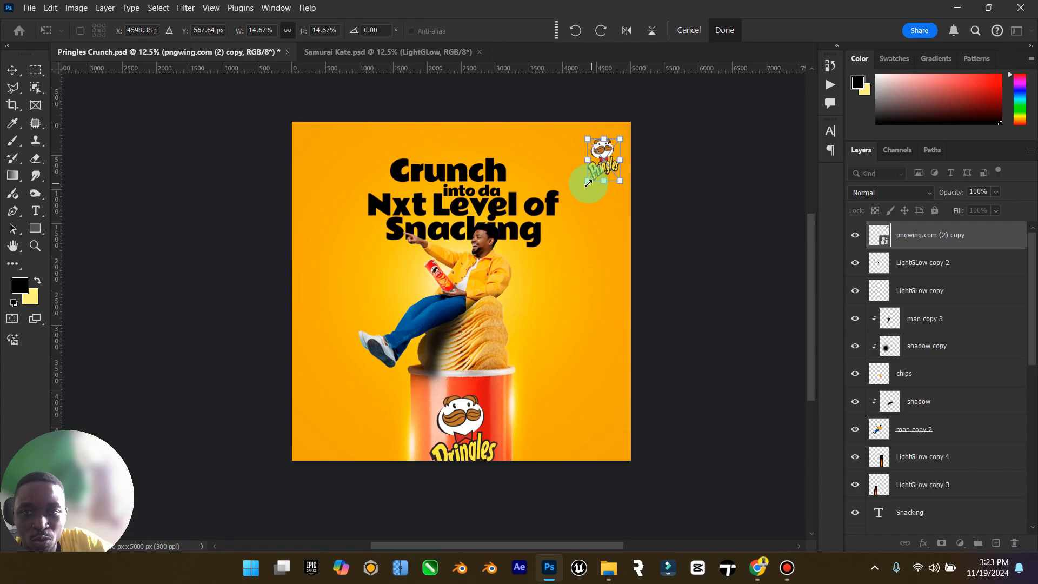
pyautogui.moveTo(586, 186); pyautogui.dragTo(595, 170)
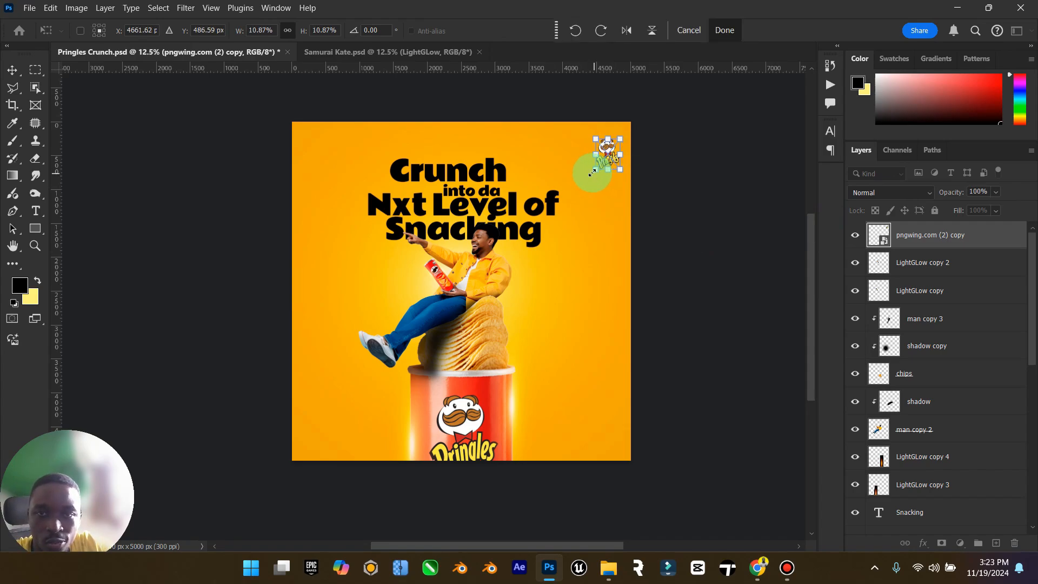
pyautogui.press('Return')
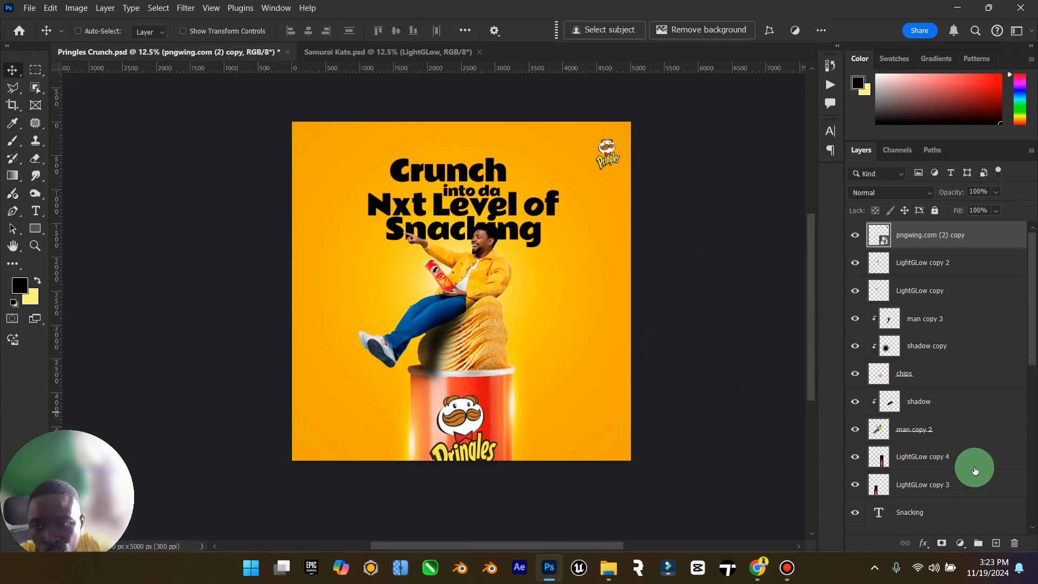
# Color the Crunch headline text deep red ac0b17, starting from a sample of the large can.
pyautogui.scroll(-3, 957, 452)
pyautogui.scroll(-2, 958, 452)
pyautogui.click(908, 430)
pyautogui.click(870, 461)
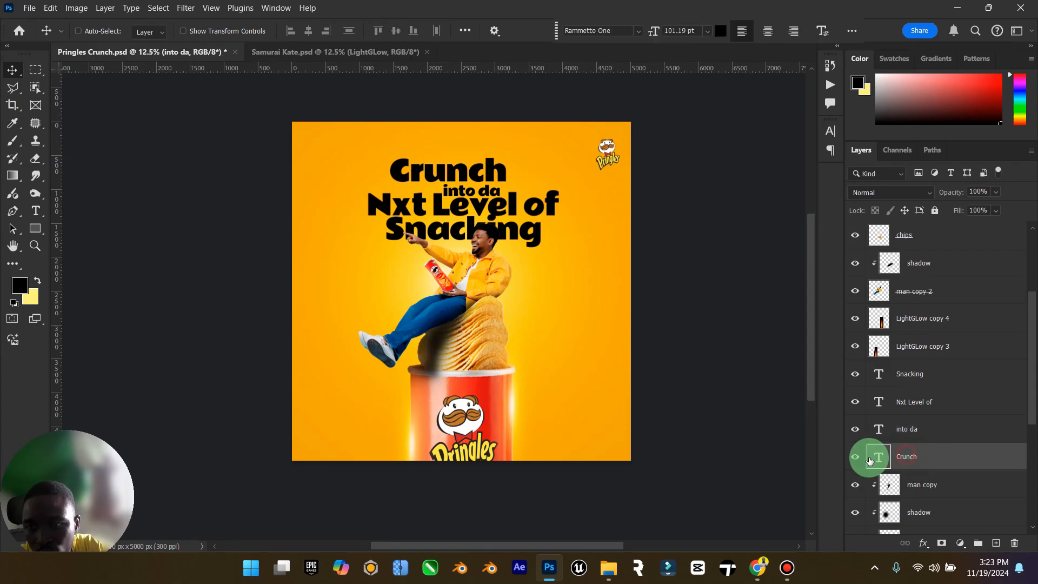
pyautogui.doubleClick(869, 458)
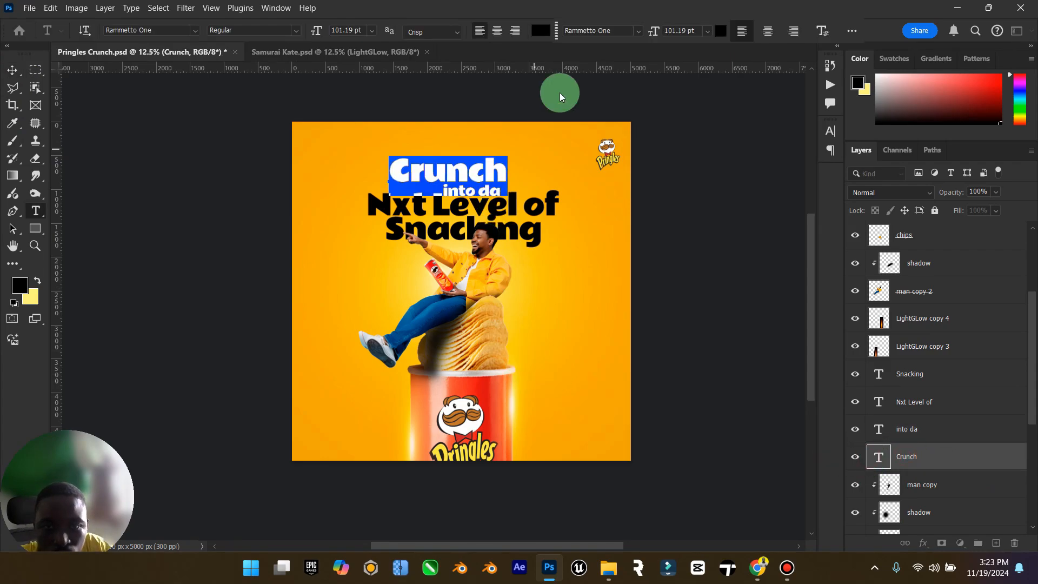
pyautogui.click(540, 30)
pyautogui.click(500, 380)
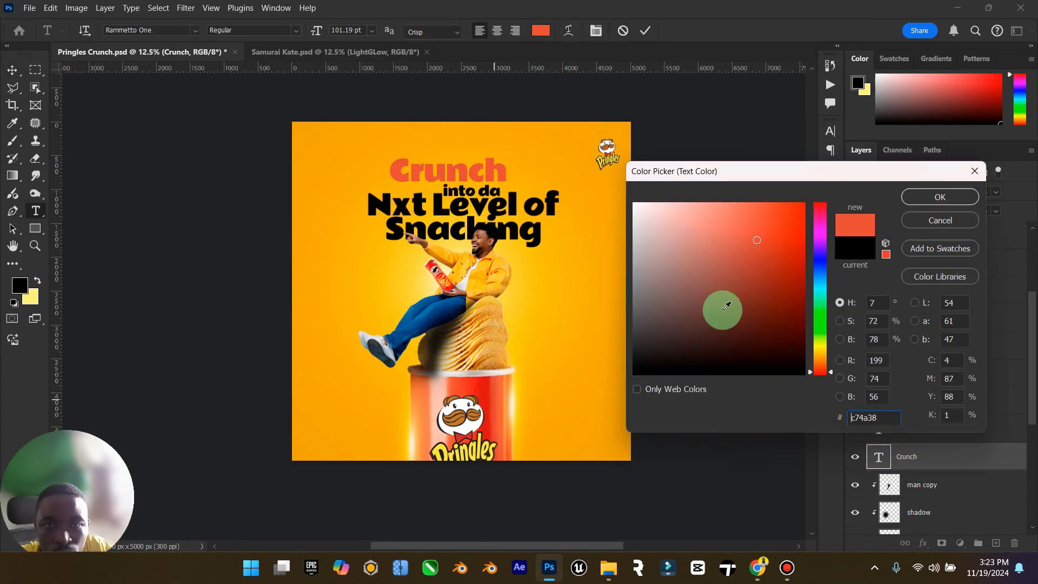
pyautogui.moveTo(758, 240)
pyautogui.mouseDown()
pyautogui.moveTo(793, 251)
pyautogui.moveTo(793, 234)
pyautogui.moveTo(794, 260)
pyautogui.mouseUp()
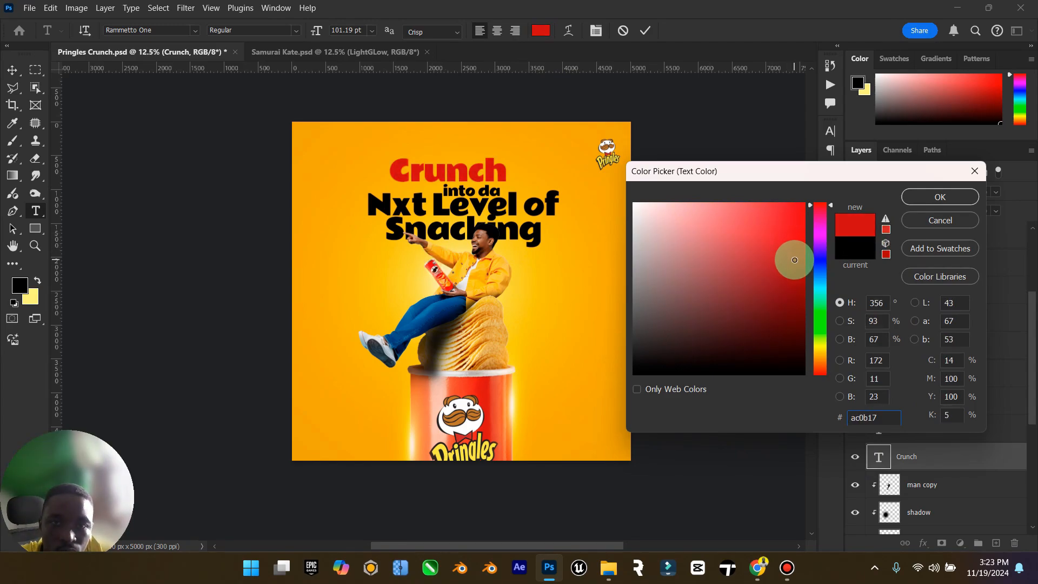
pyautogui.click(968, 199)
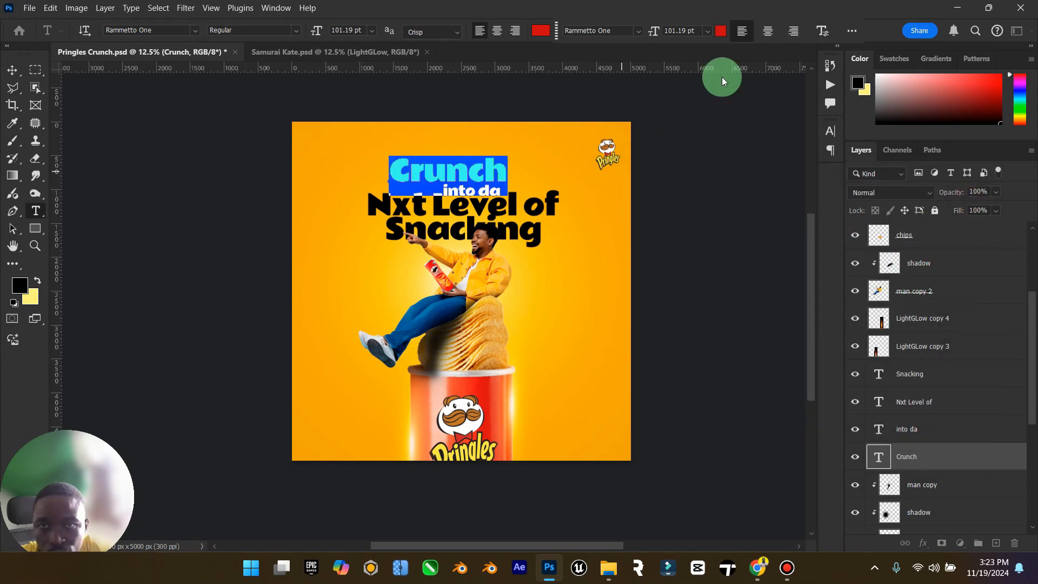
pyautogui.click(12, 69)
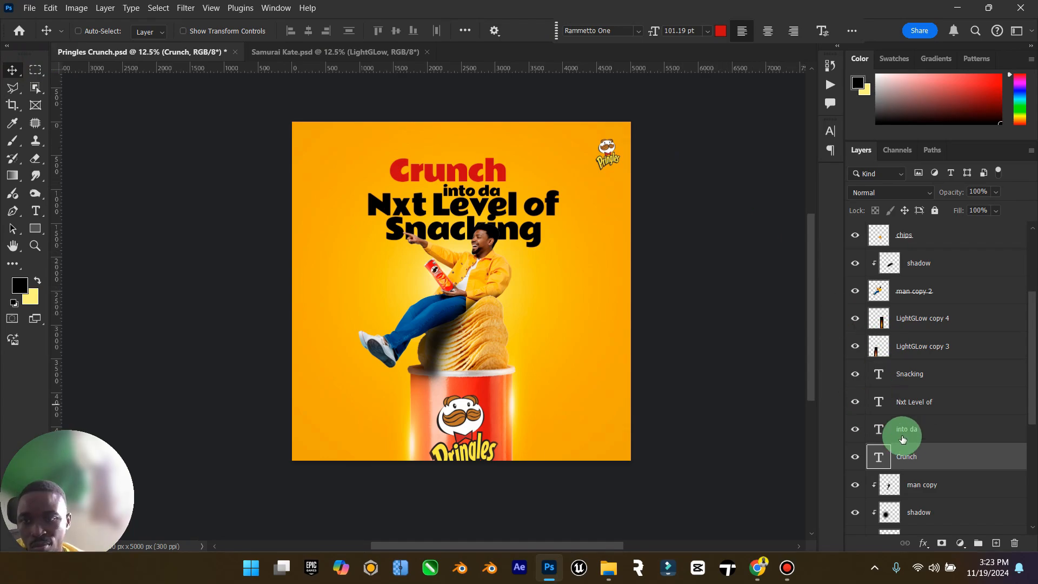
# Color the Nxt Level of text red aa0b17 by sampling the word Crunch.
pyautogui.click(884, 406)
pyautogui.doubleClick(883, 406)
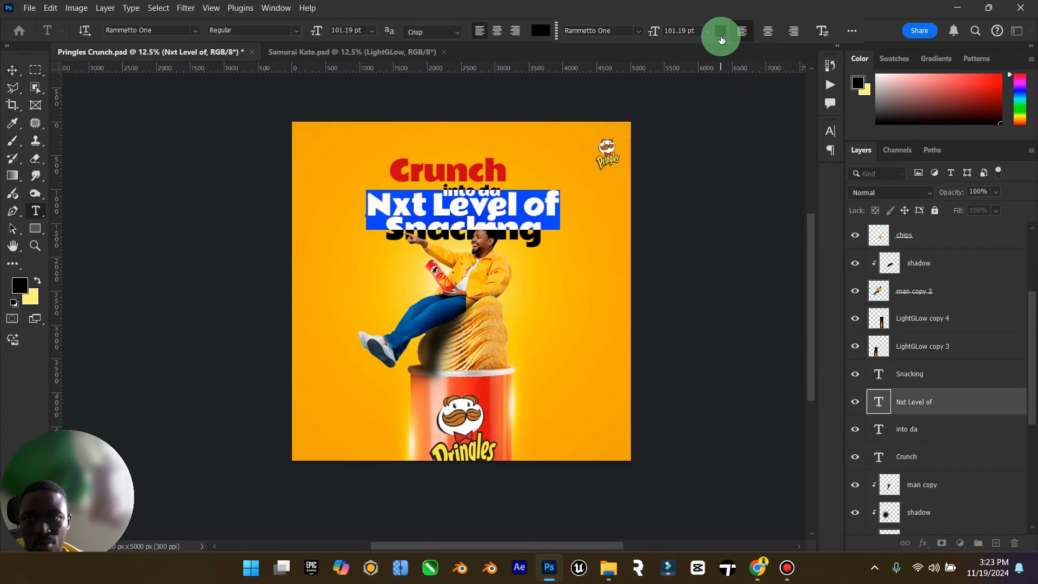
pyautogui.click(721, 31)
pyautogui.click(491, 163)
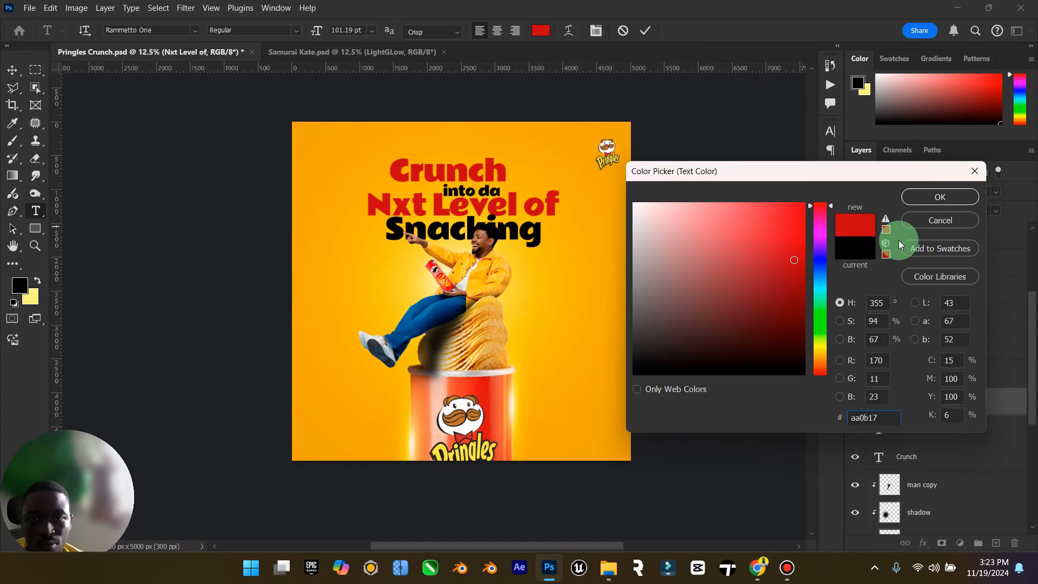
pyautogui.click(960, 204)
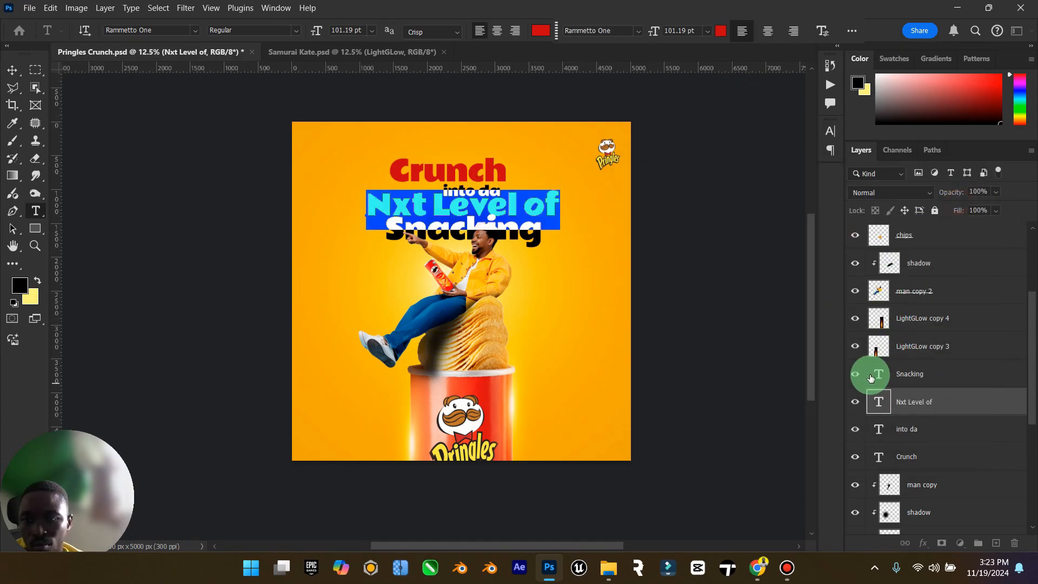
# Set the Snacking text color to white ffffff after trying the headline red.
pyautogui.doubleClick(879, 374)
pyautogui.click(720, 31)
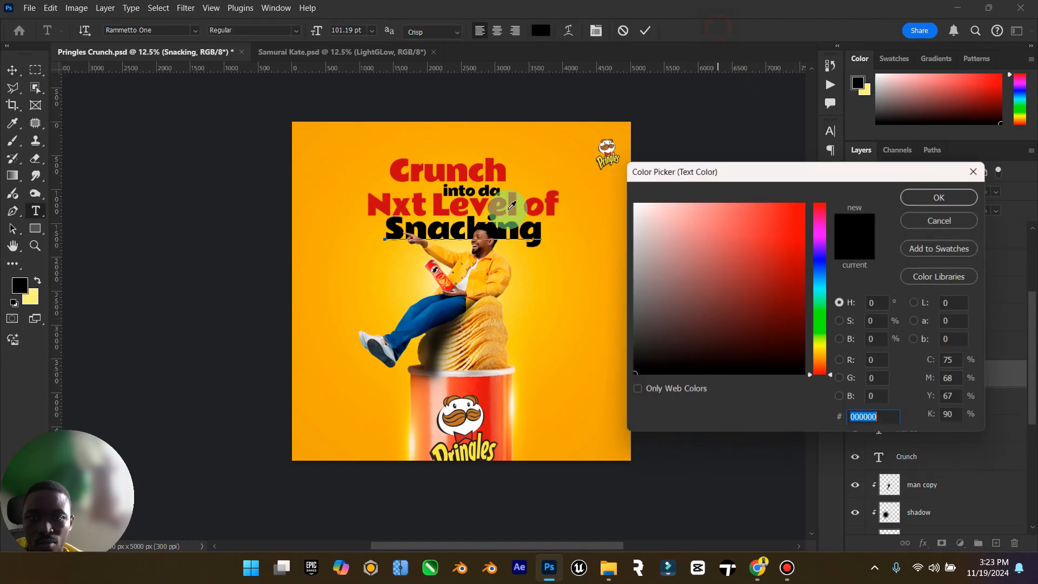
pyautogui.click(485, 200)
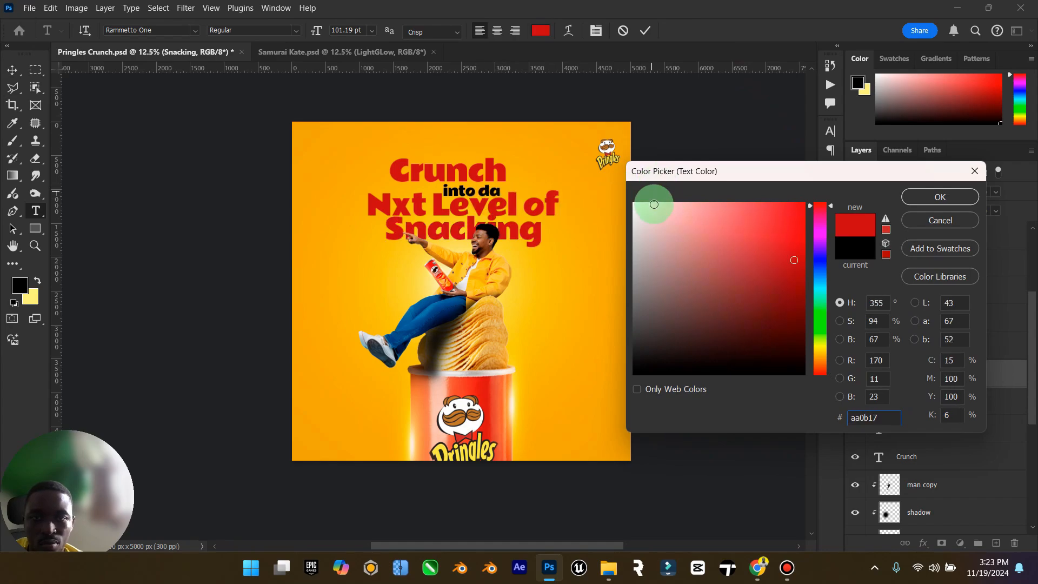
pyautogui.click(590, 155)
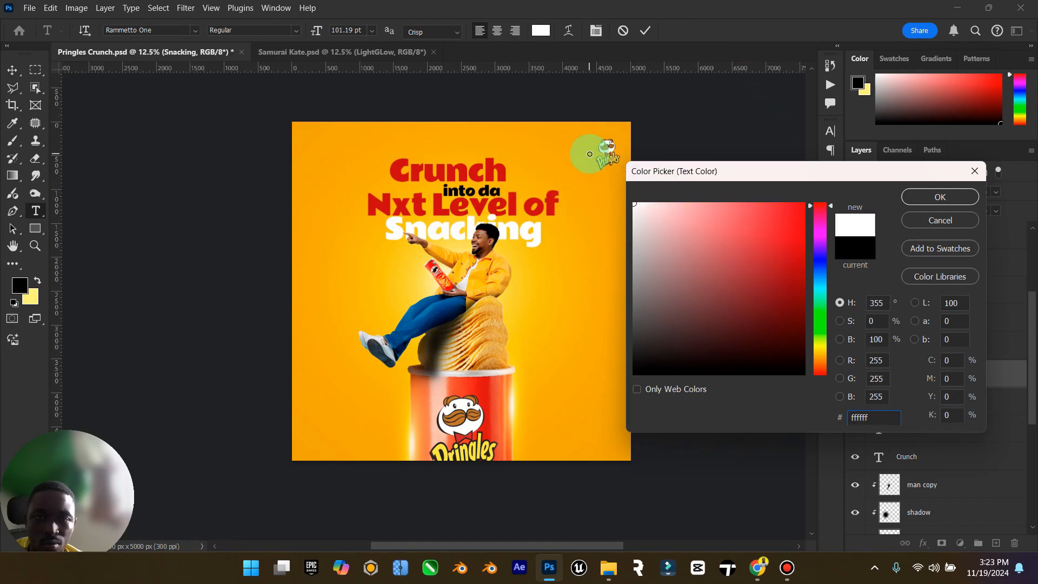
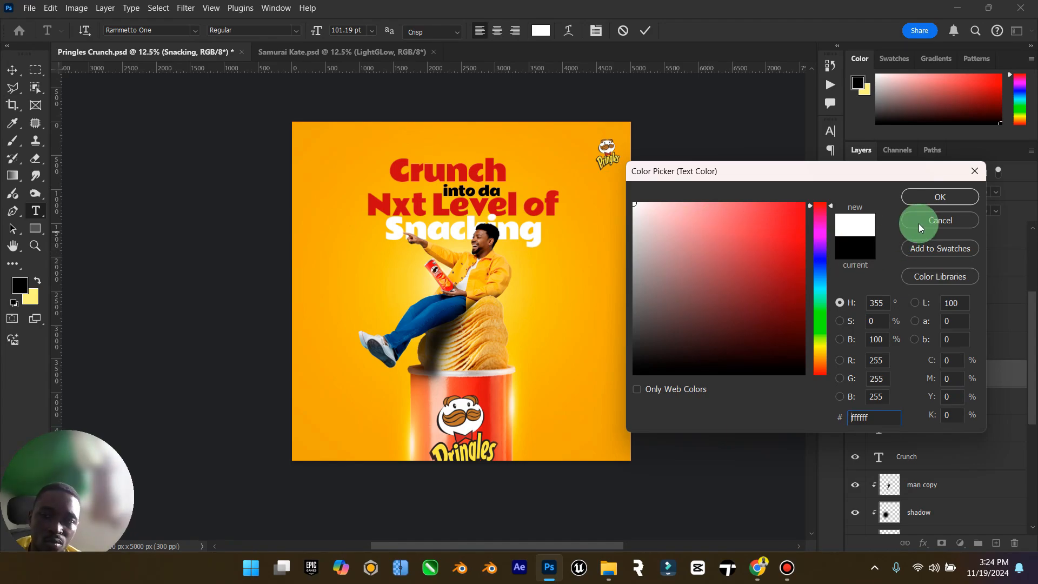
pyautogui.click(938, 195)
# Color the into da text red aa0b17 by sampling the Nxt Level of line.
pyautogui.keyDown('ctrl'); pyautogui.click(877, 405); pyautogui.keyUp('ctrl')
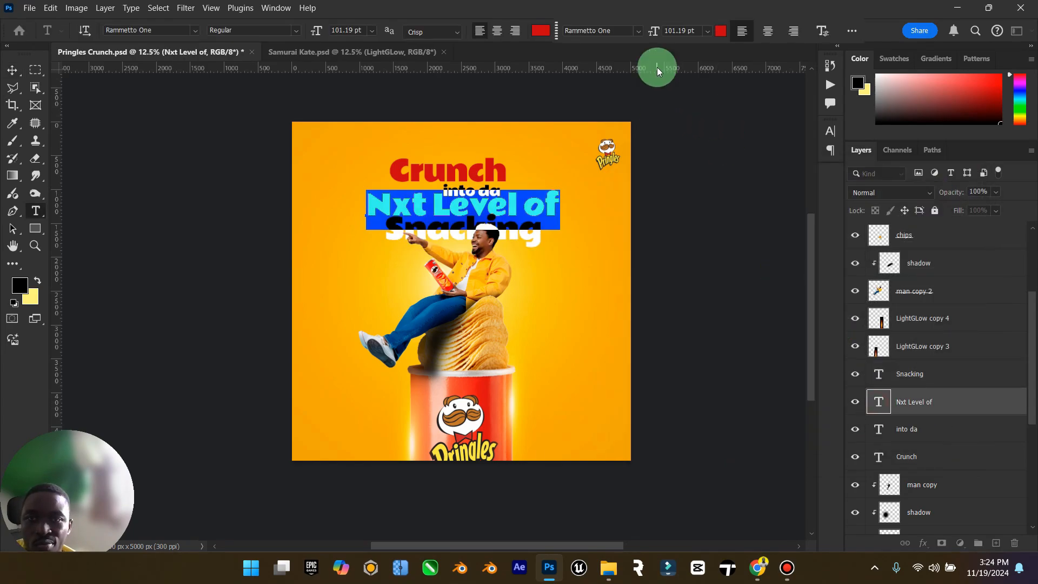
pyautogui.click(879, 429)
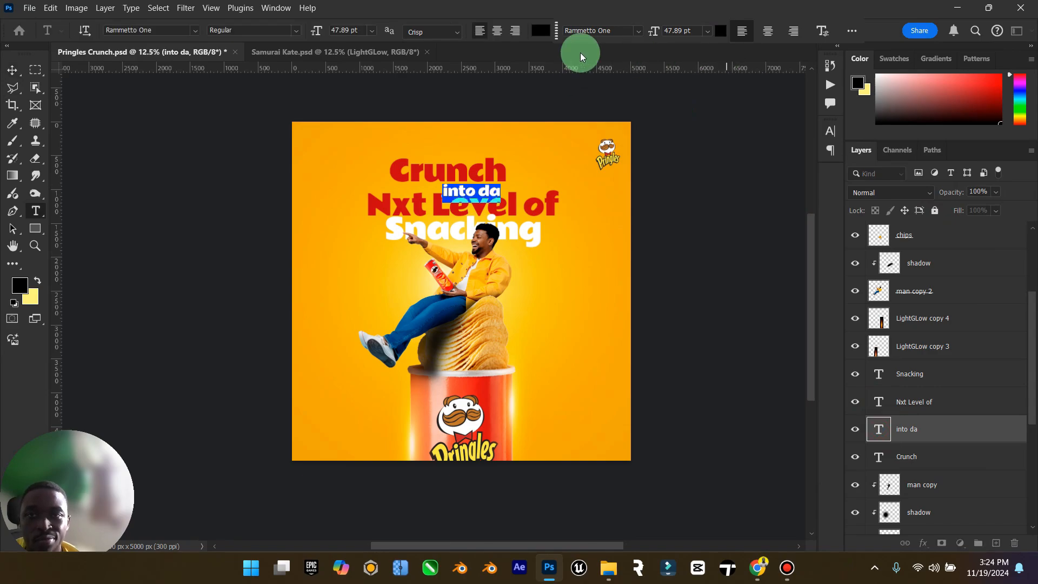
pyautogui.click(540, 30)
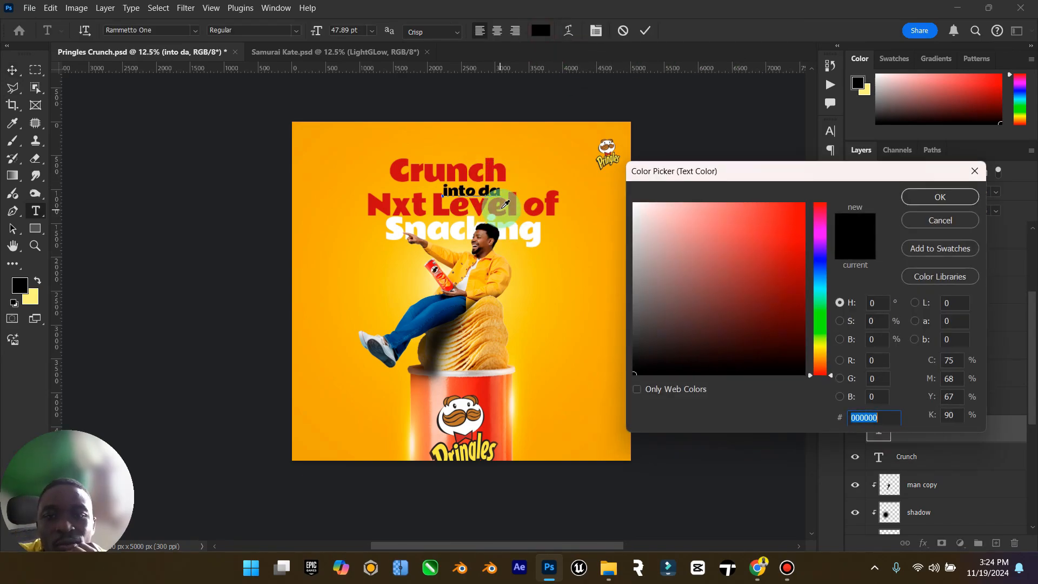
pyautogui.click(511, 200)
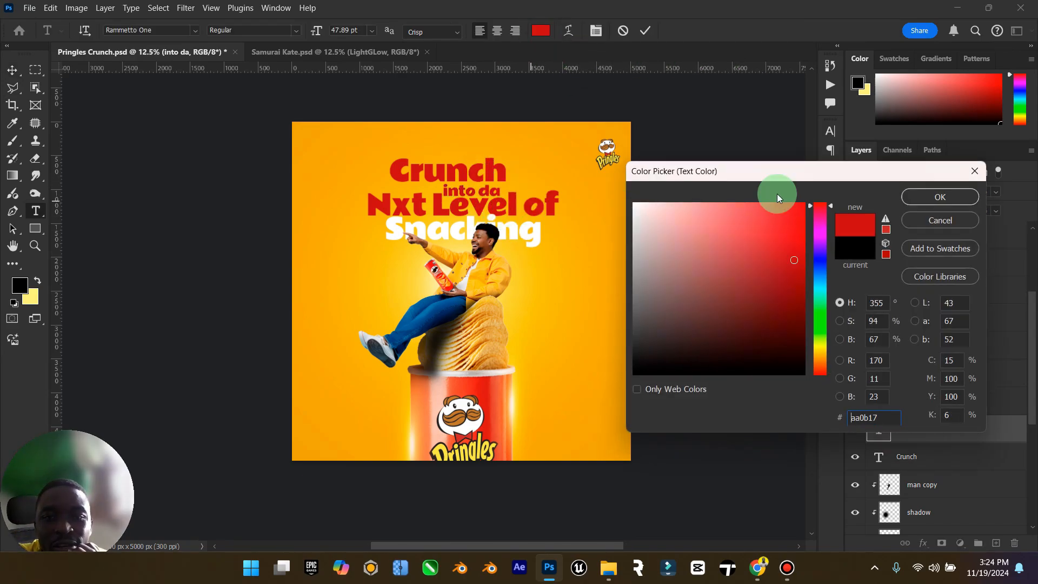
pyautogui.click(914, 195)
pyautogui.click(12, 71)
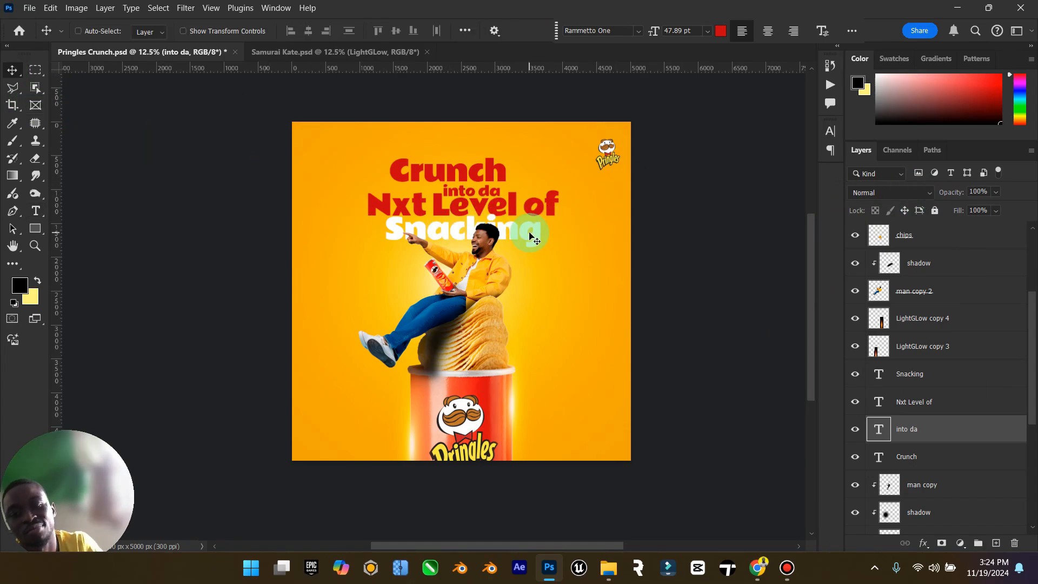
# Scale the Crunch, into da and Nxt Level of text layers together to about 73.39%, keeping them just above Snacking.
pyautogui.click(906, 456)
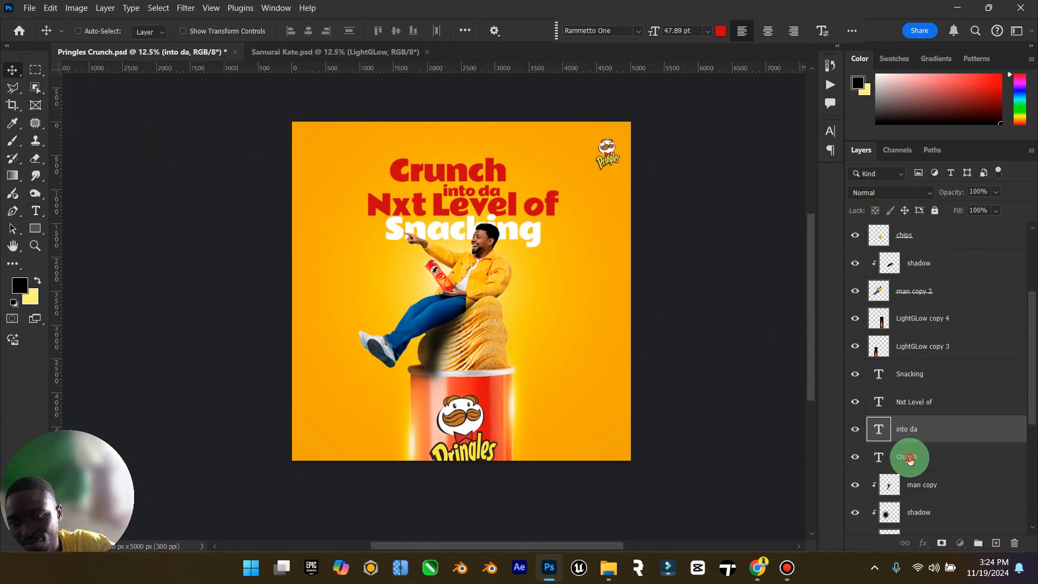
pyautogui.keyDown('shift'); pyautogui.click(913, 405); pyautogui.keyUp('shift')
pyautogui.hotkey('ctrl', 't')
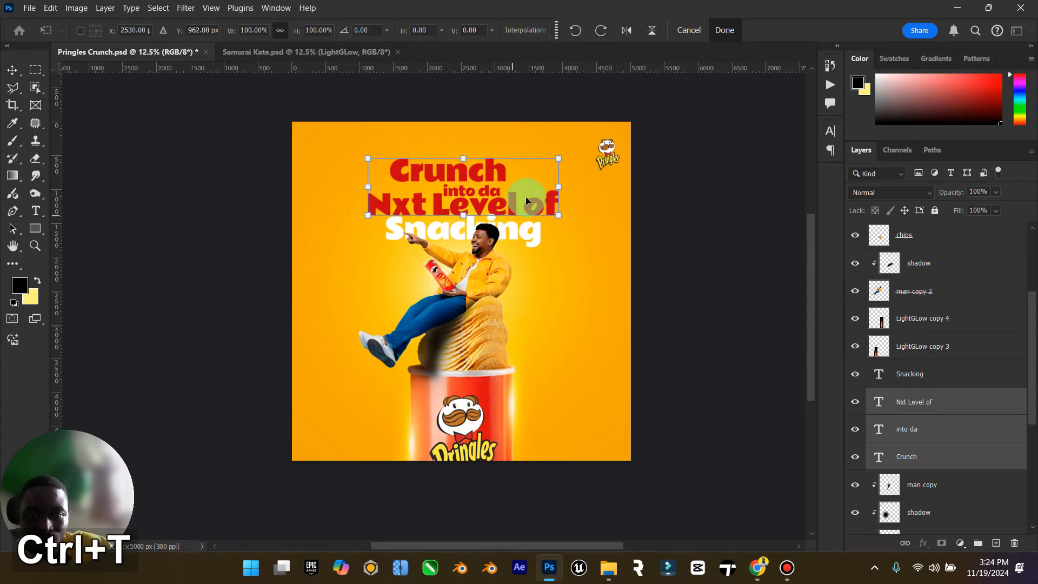
pyautogui.moveTo(564, 157); pyautogui.dragTo(533, 166)
pyautogui.moveTo(508, 183); pyautogui.dragTo(509, 194)
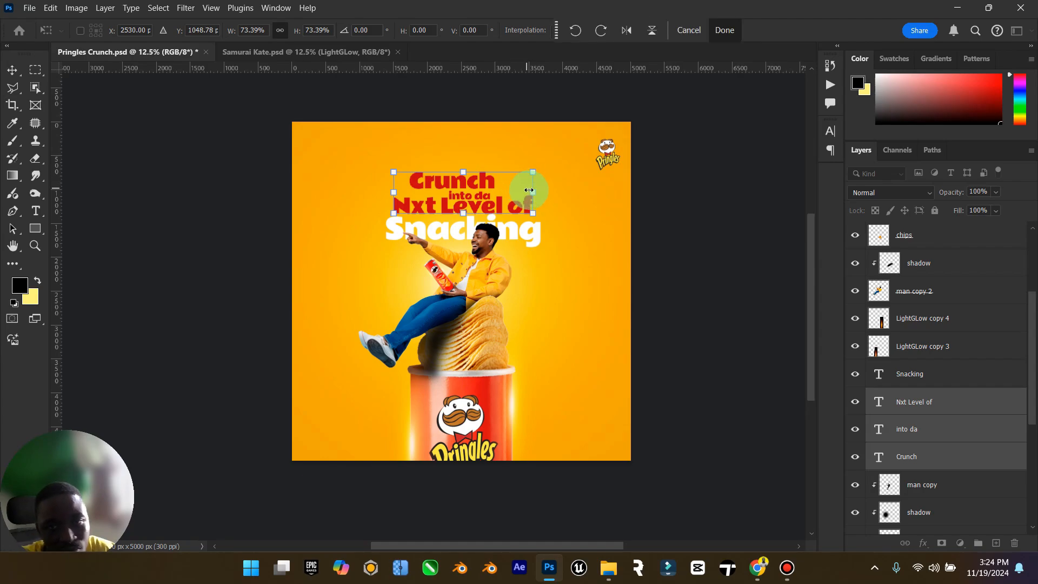
pyautogui.click(11, 70)
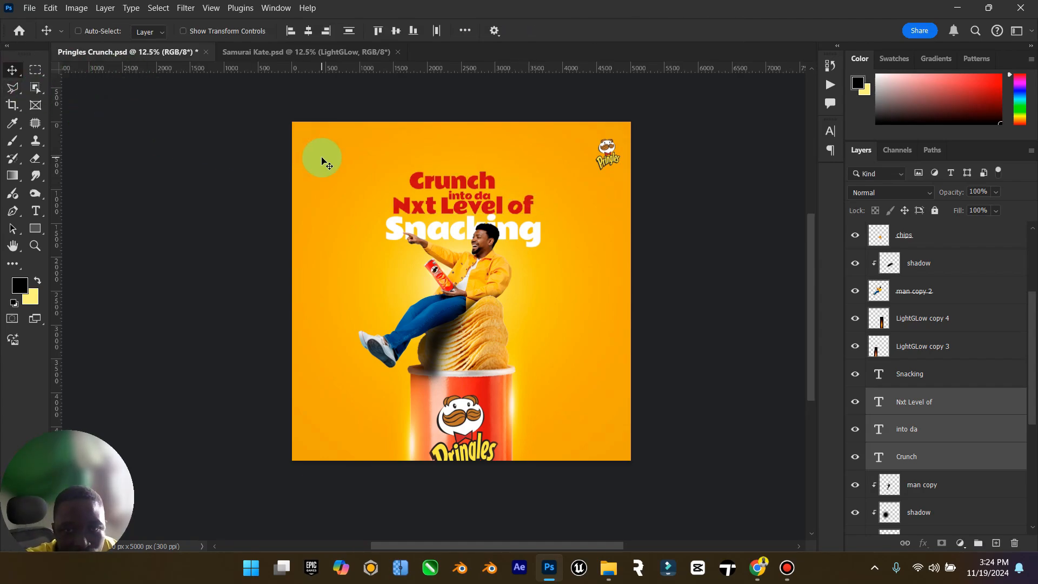
# Scale the Snacking, Nxt Level of, into da and Crunch text layers together to about 114%, reposition them behind the man's head, and save the document.
pyautogui.click(925, 376)
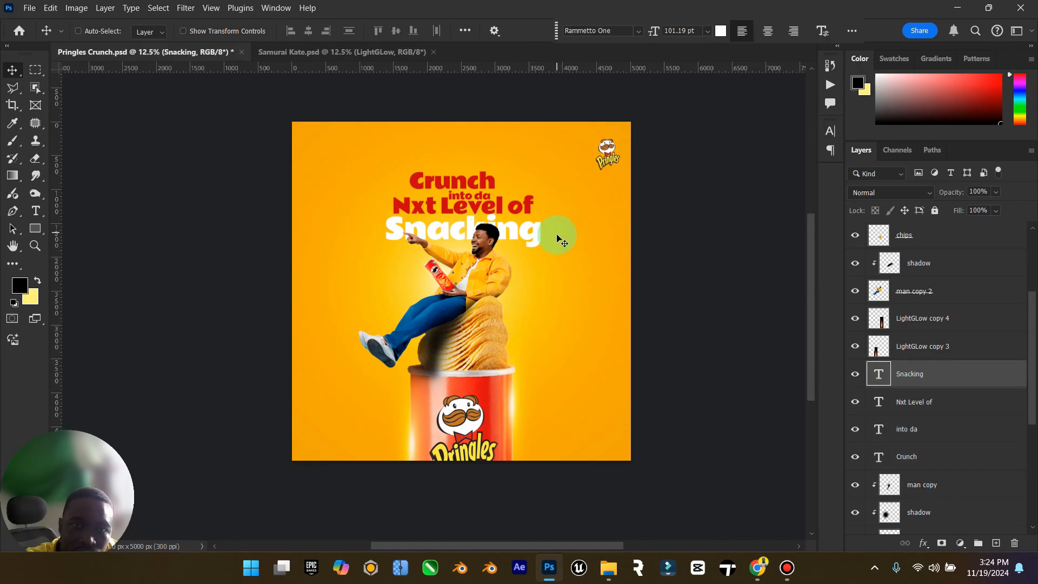
pyautogui.keyDown('shift'); pyautogui.click(909, 457); pyautogui.keyUp('shift')
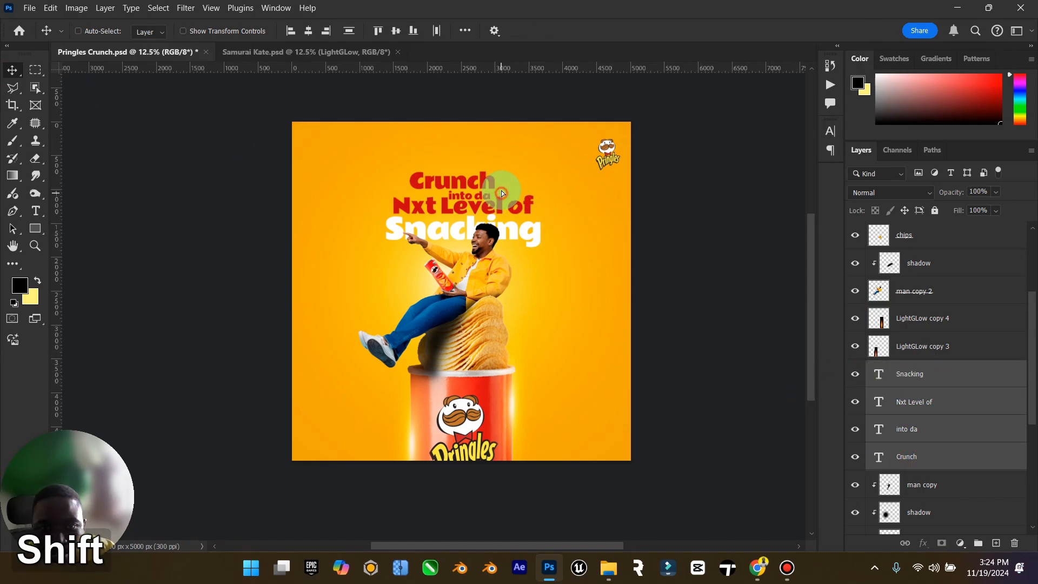
pyautogui.moveTo(502, 193)
pyautogui.mouseDown()
pyautogui.moveTo(551, 152)
pyautogui.moveTo(520, 185)
pyautogui.mouseUp()
pyautogui.hotkey('ctrl', 't')
pyautogui.press('Down')
pyautogui.press('Down')
pyautogui.press('Down')
pyautogui.press('Down')
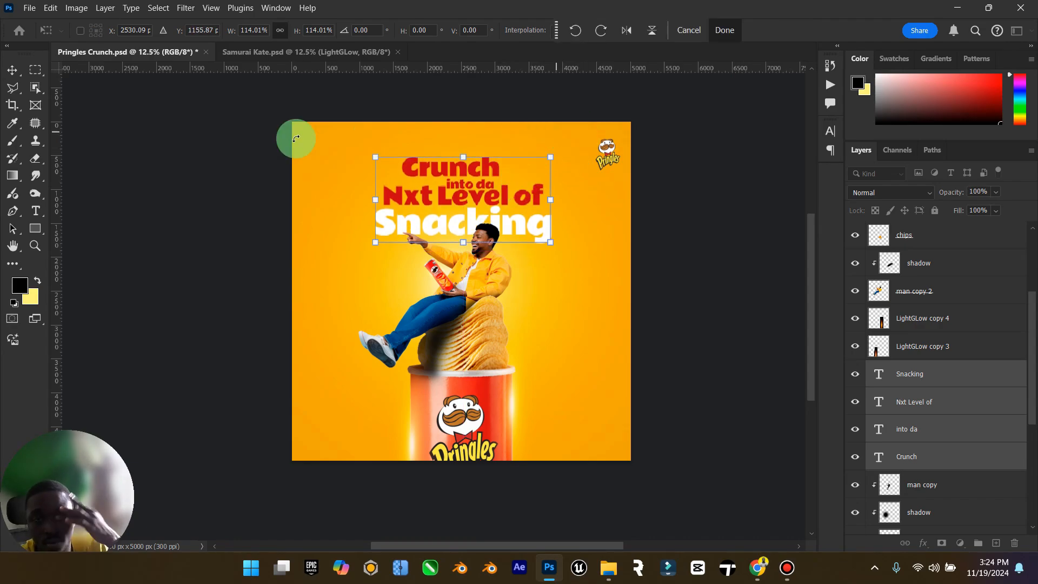
pyautogui.click(11, 70)
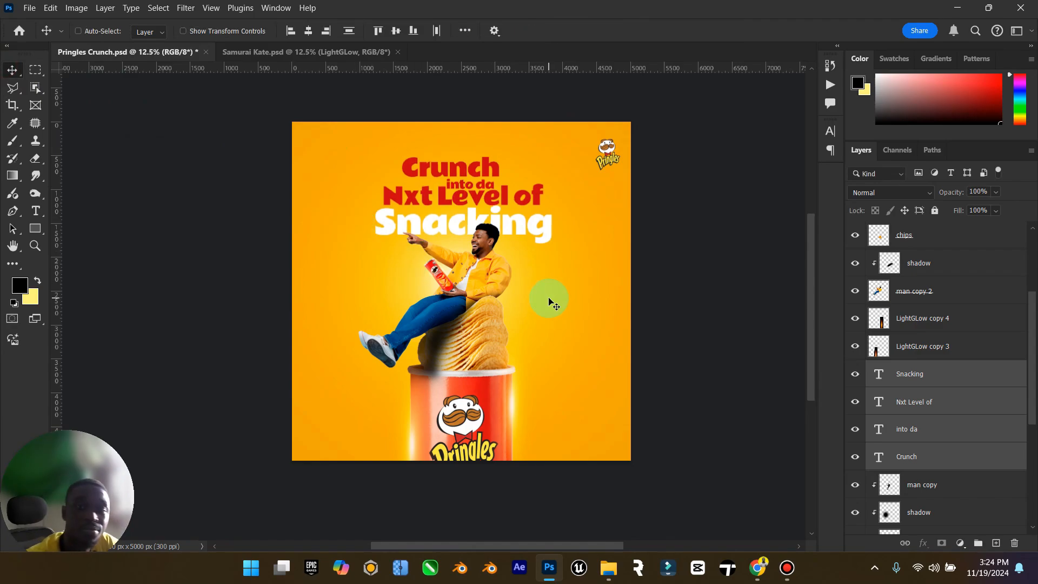
pyautogui.hotkey('ctrl', 's')
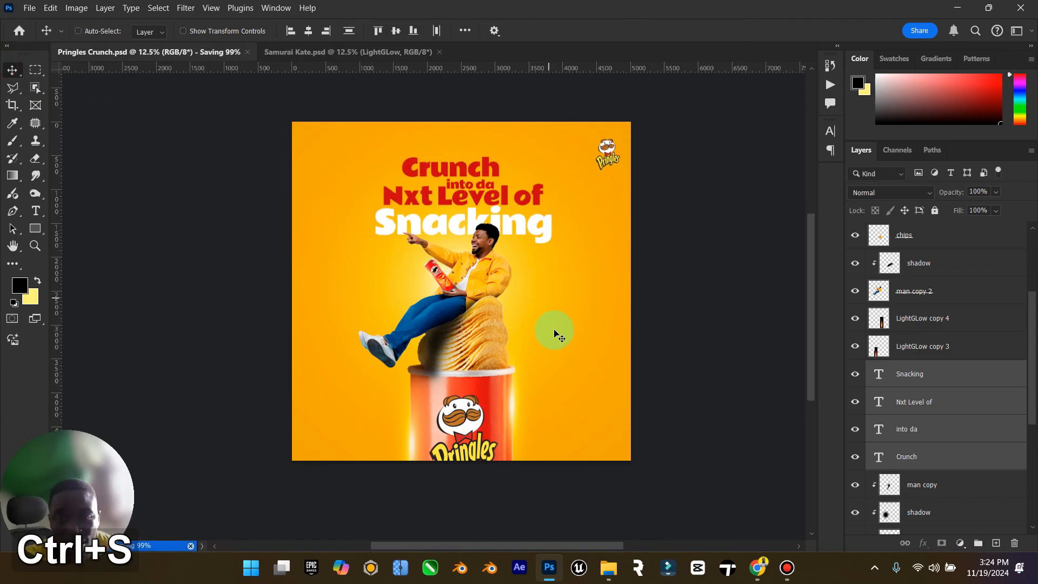
# Add a new layer named light directly above man copy 2, clipped to it.
pyautogui.scroll(3, 946, 375)
pyautogui.click(871, 400)
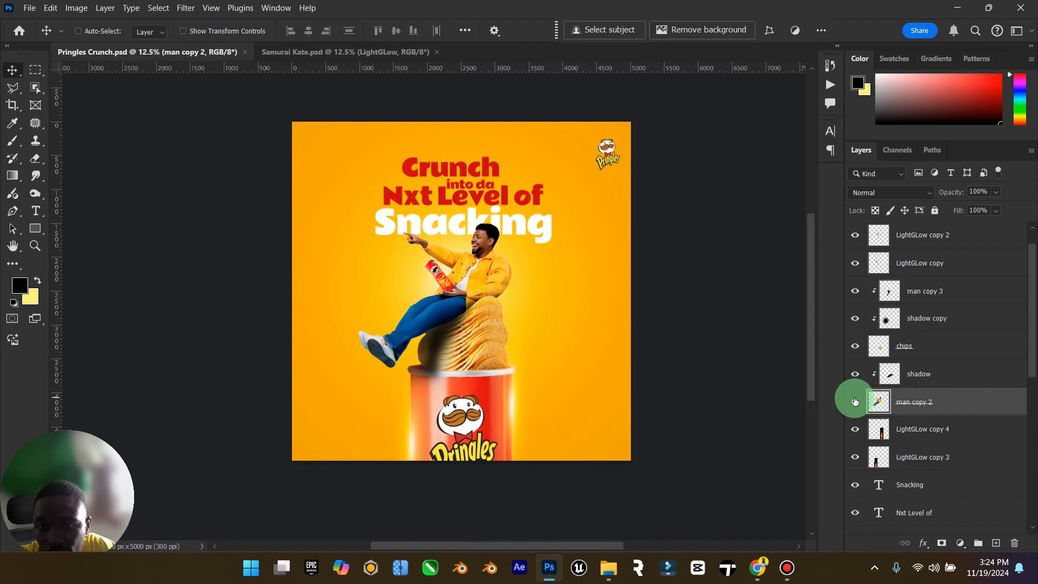
pyautogui.click(855, 401)
pyautogui.click(855, 402)
pyautogui.click(920, 399)
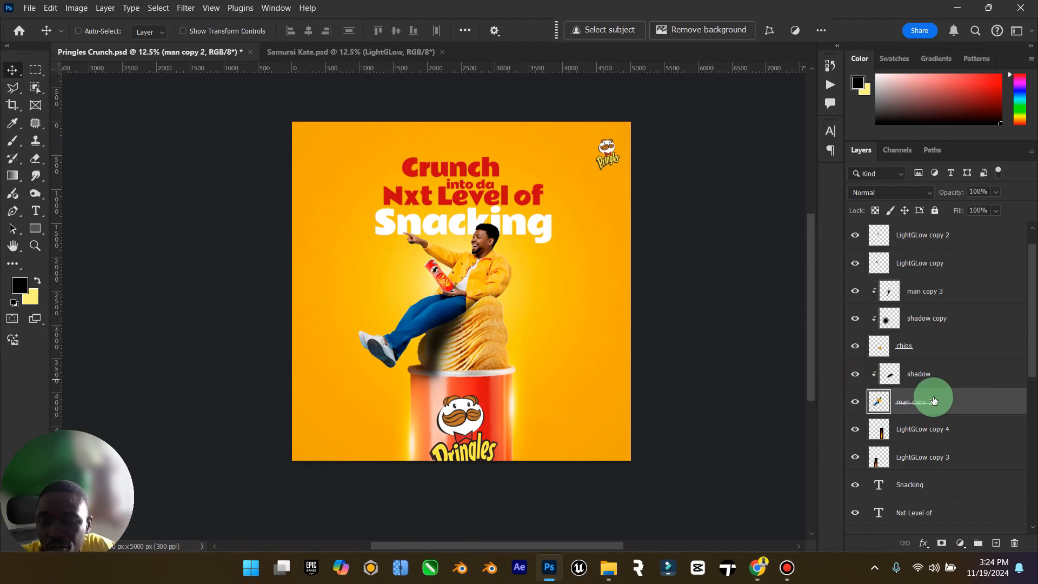
pyautogui.click(996, 542)
pyautogui.doubleClick(920, 401)
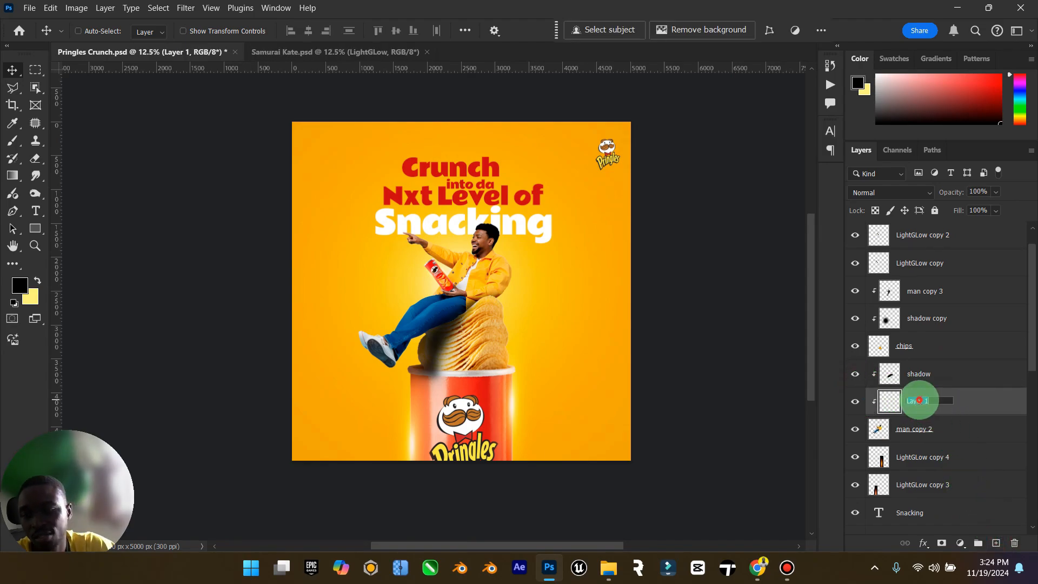
pyautogui.write('light')
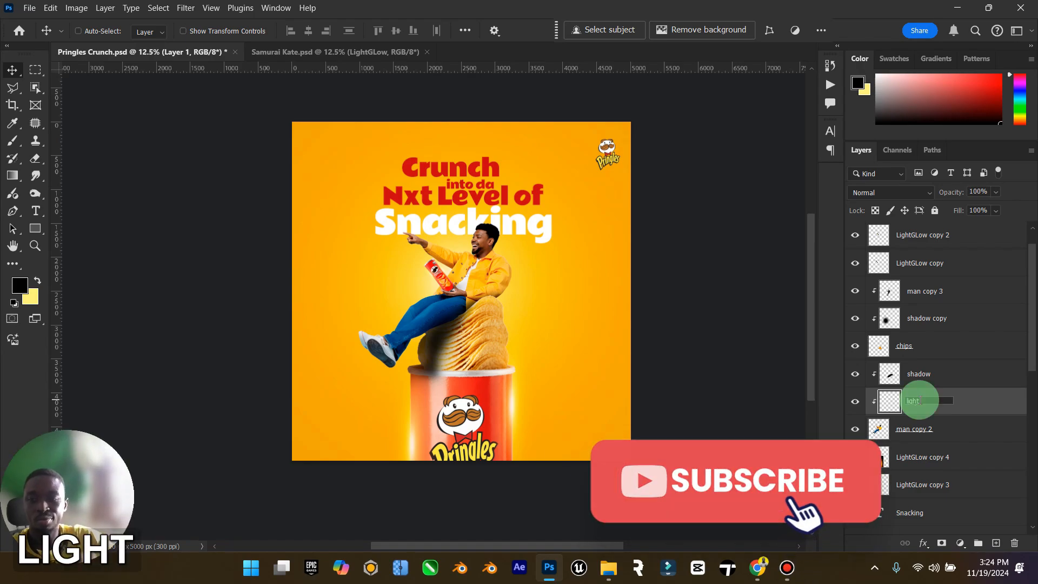
pyautogui.press('Return')
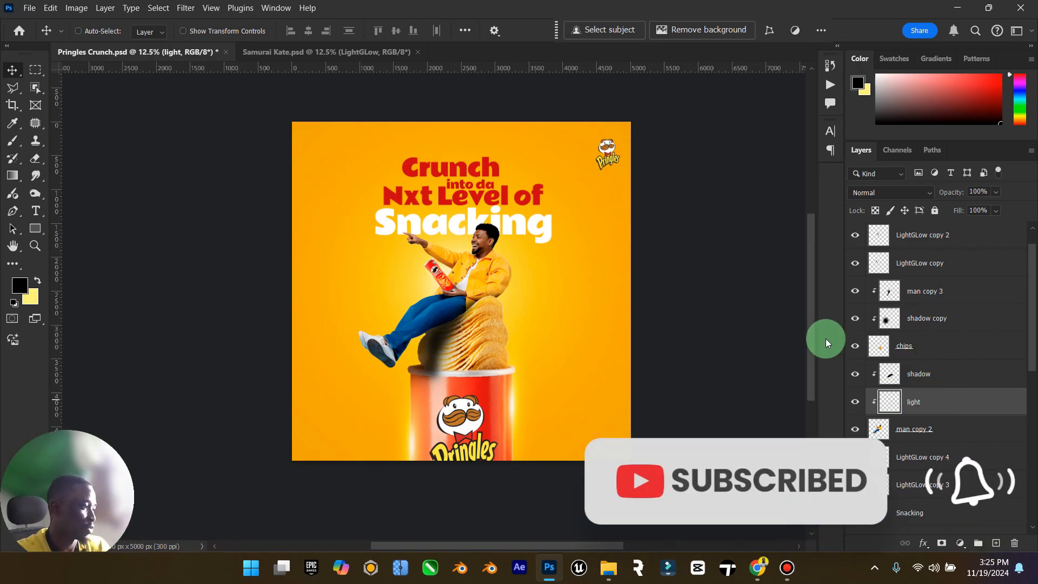
# Swap the foreground and background colors and set the foreground color to white ffffff.
pyautogui.click(37, 280)
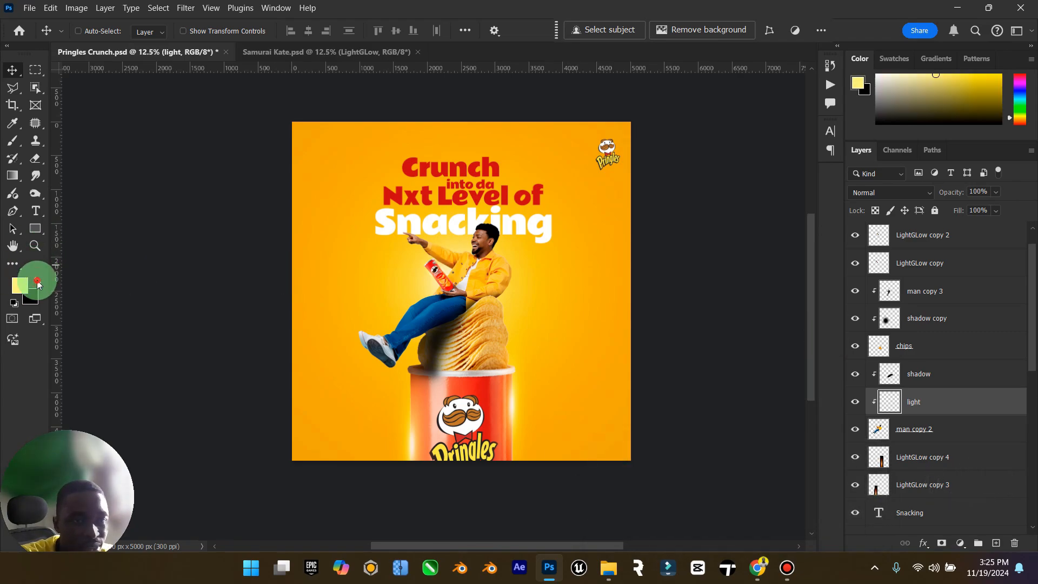
pyautogui.click(20, 285)
pyautogui.moveTo(714, 248); pyautogui.dragTo(593, 174)
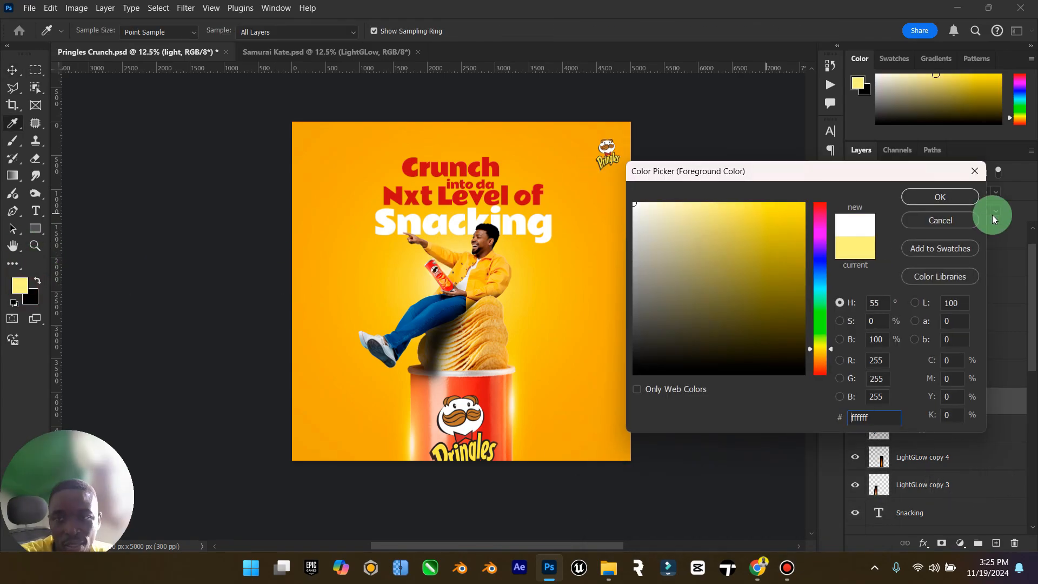
pyautogui.click(941, 197)
# Paint white rim light along the upper edge of the man's jeans on the light layer with a soft Brush reduced to size 80.
pyautogui.click(35, 245)
pyautogui.moveTo(354, 339); pyautogui.dragTo(417, 318)
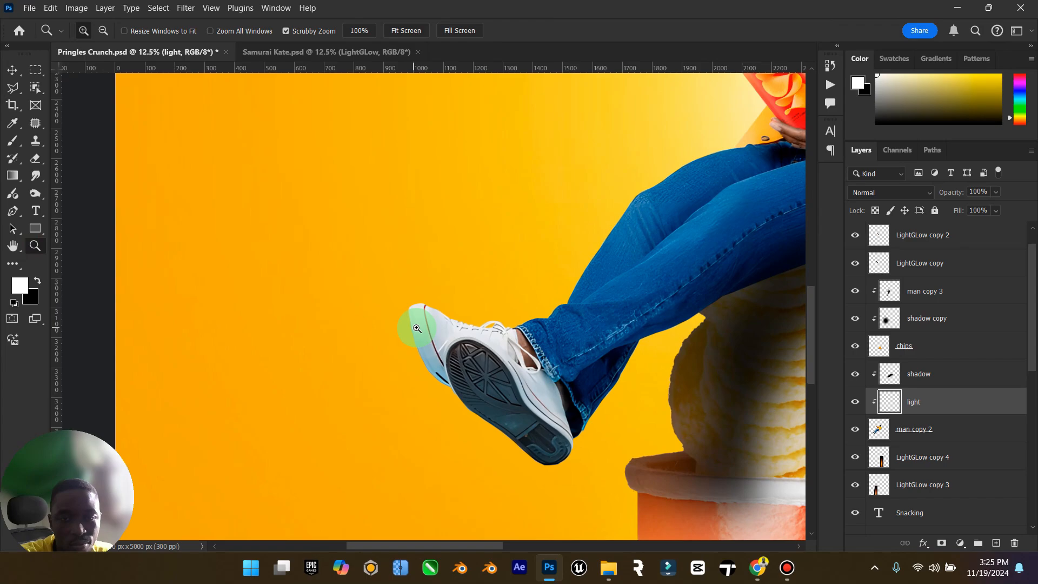
pyautogui.click(13, 141)
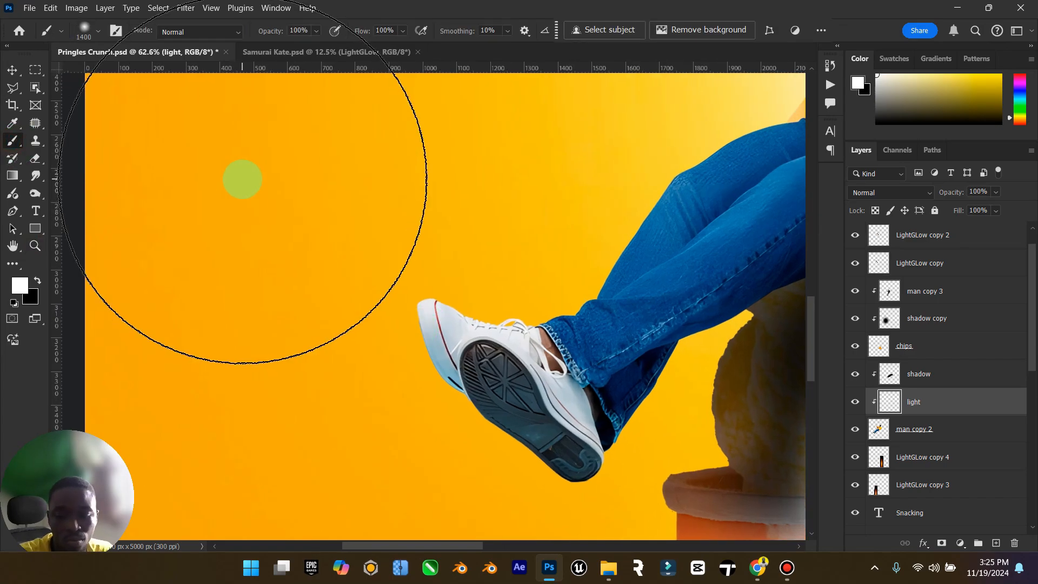
pyautogui.press('[')
pyautogui.press('[')
pyautogui.press('[')
pyautogui.press('[')
pyautogui.press('[')
pyautogui.press('[')
pyautogui.press('[')
pyautogui.press('[')
pyautogui.press('[')
pyautogui.press('[')
pyautogui.press('[')
pyautogui.press('[')
pyautogui.press('[')
pyautogui.press('[')
pyautogui.press('[')
pyautogui.press('[')
pyautogui.press('[')
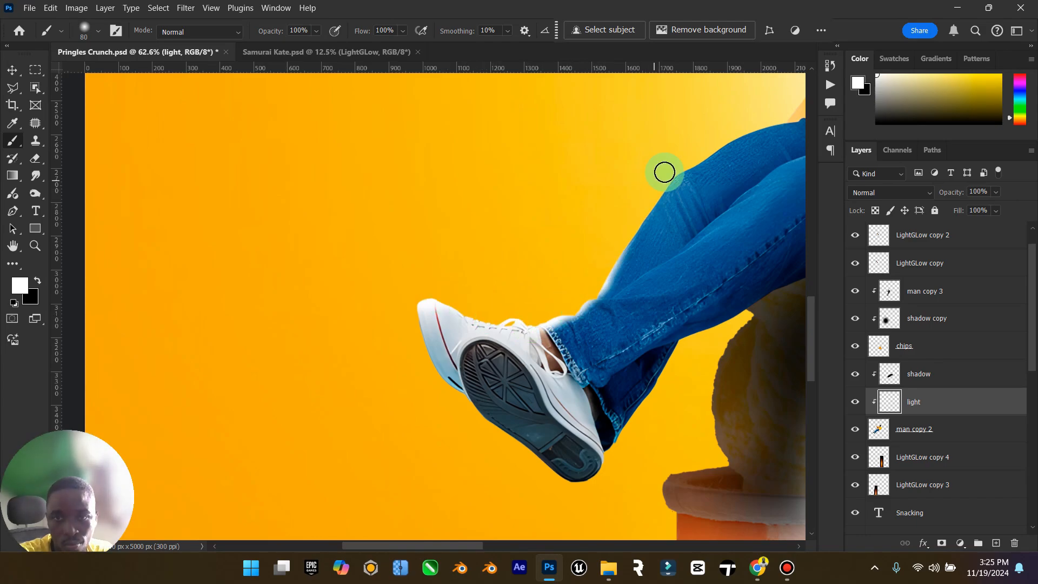
pyautogui.scroll(3, 690, 141)
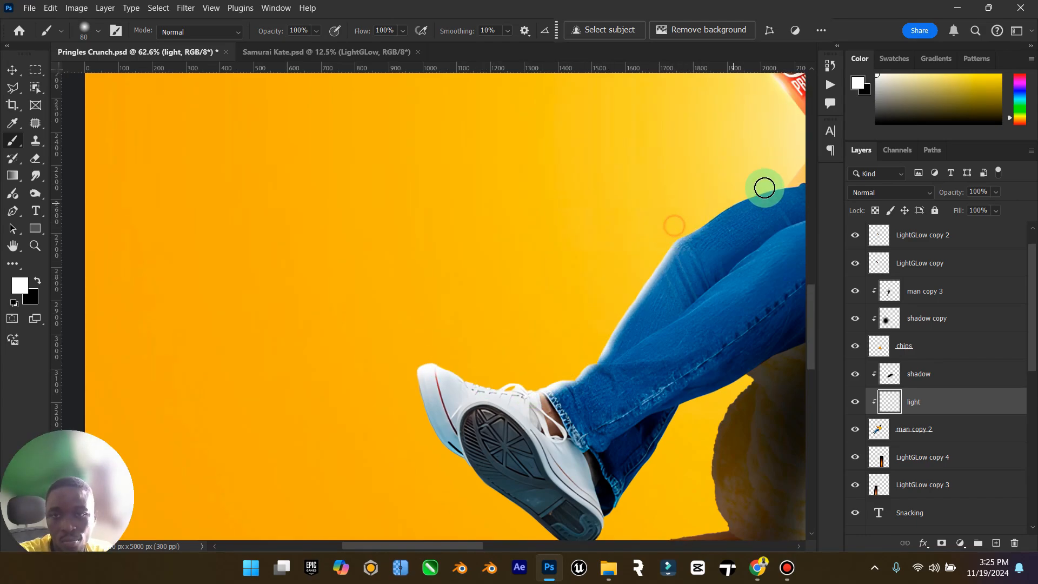
pyautogui.moveTo(447, 545); pyautogui.dragTo(493, 545)
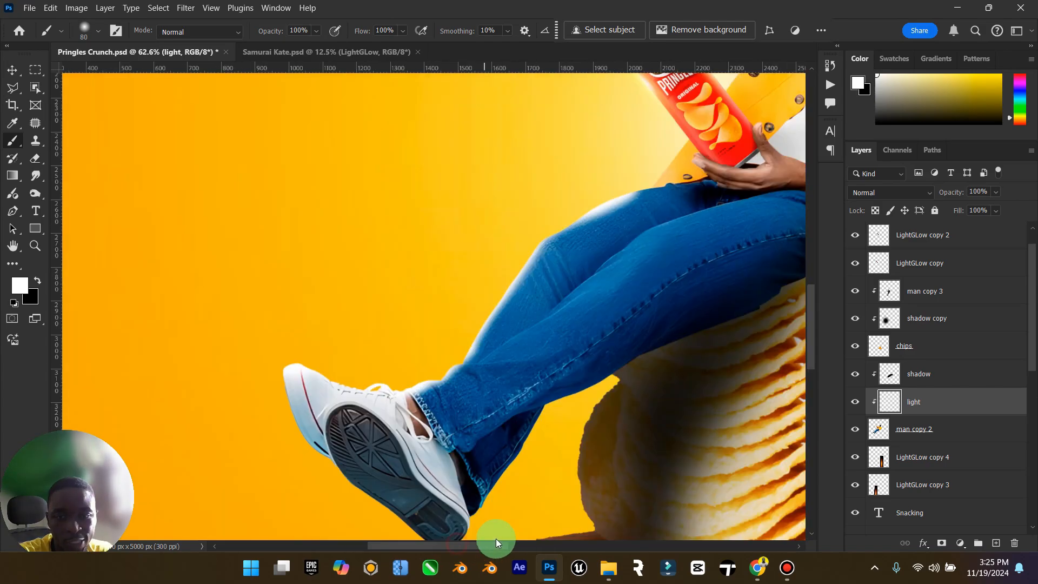
# Brush white rim light onto the jacket edges beside the hand-held can and beneath the outstretched arm.
pyautogui.scroll(3, 565, 185)
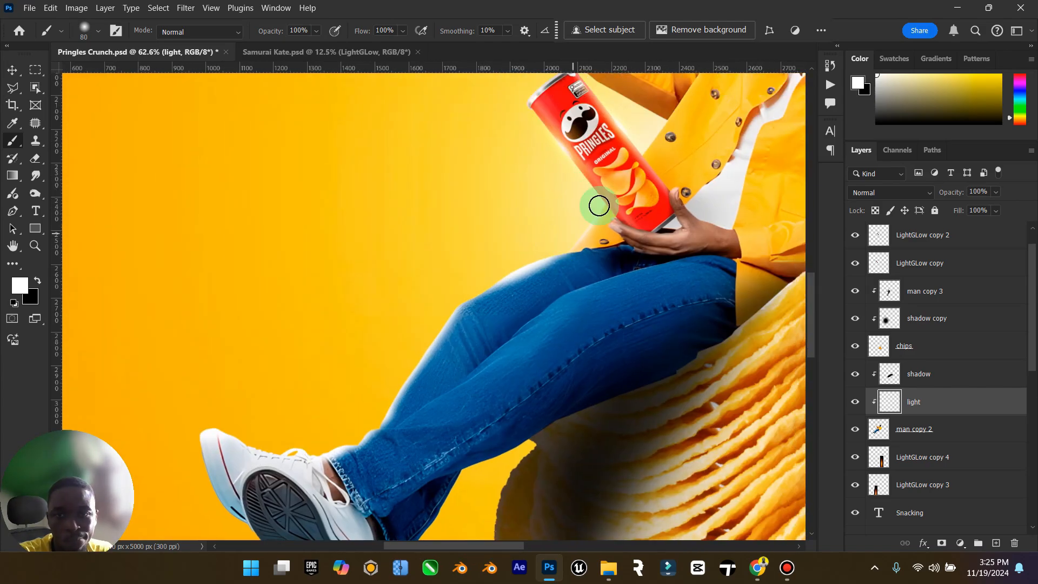
pyautogui.scroll(3, 592, 216)
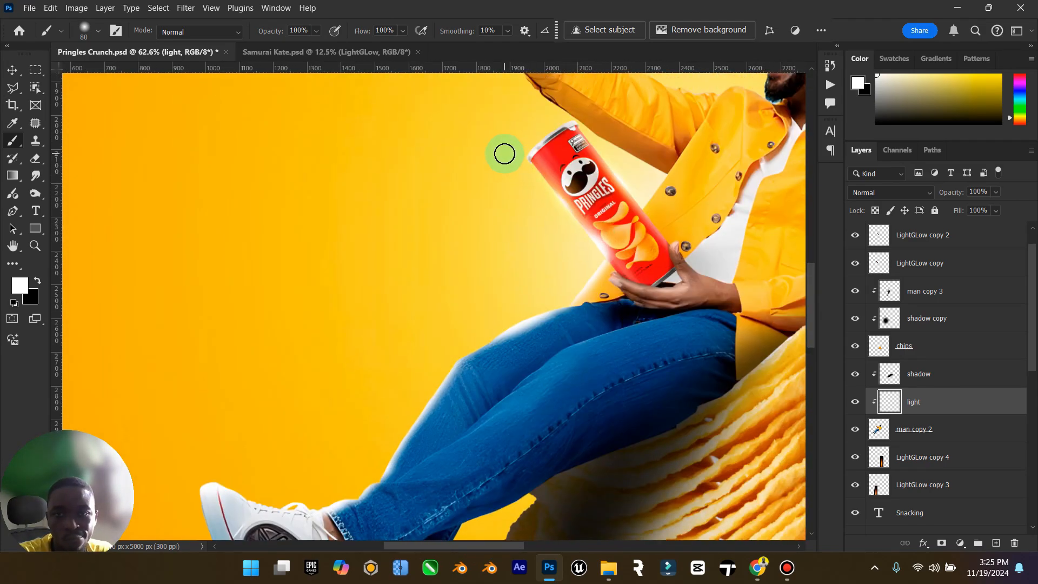
pyautogui.scroll(3, 505, 154)
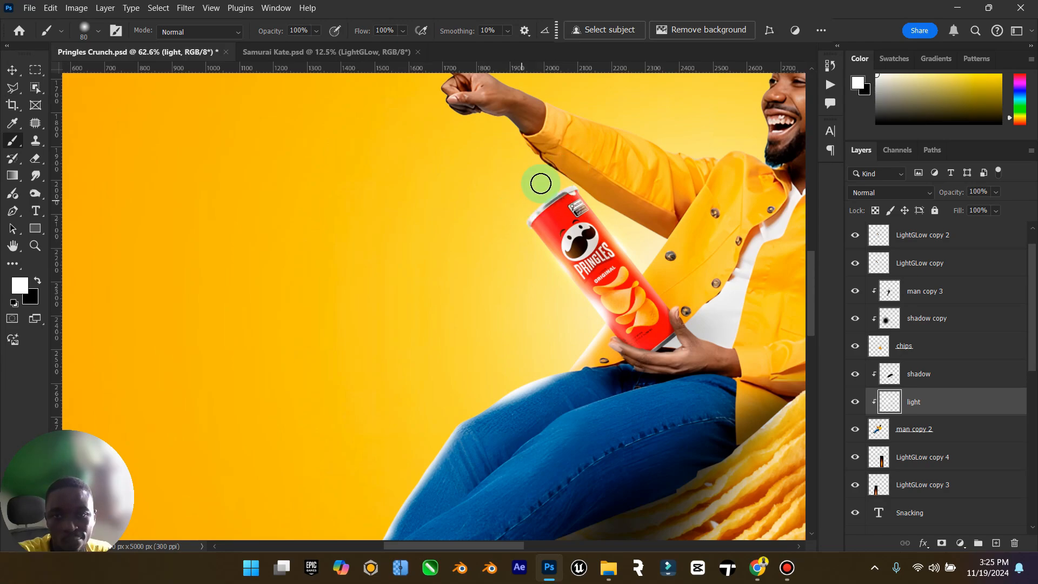
pyautogui.moveTo(605, 213); pyautogui.dragTo(637, 240)
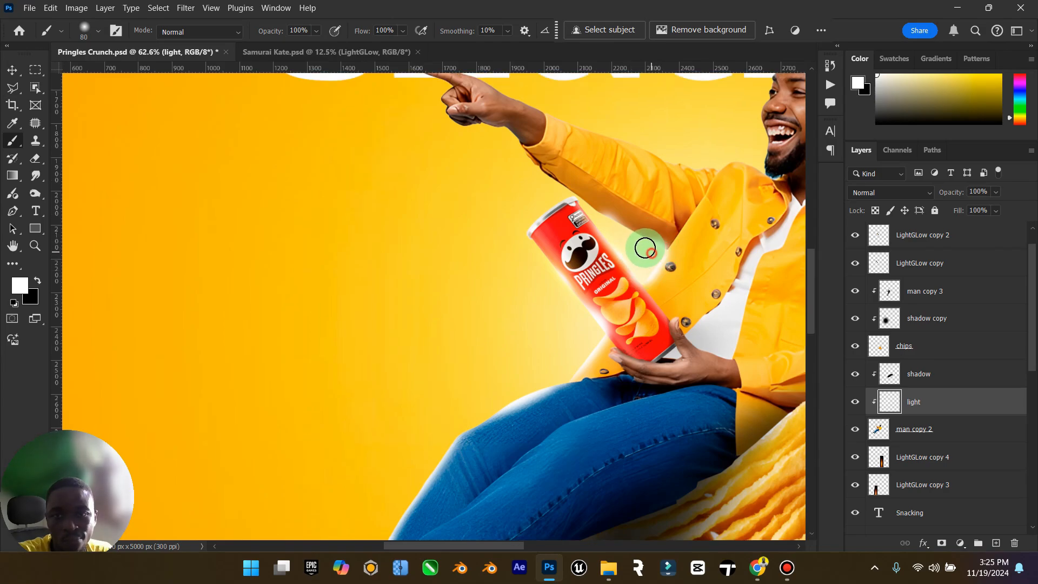
pyautogui.moveTo(645, 248); pyautogui.dragTo(613, 230)
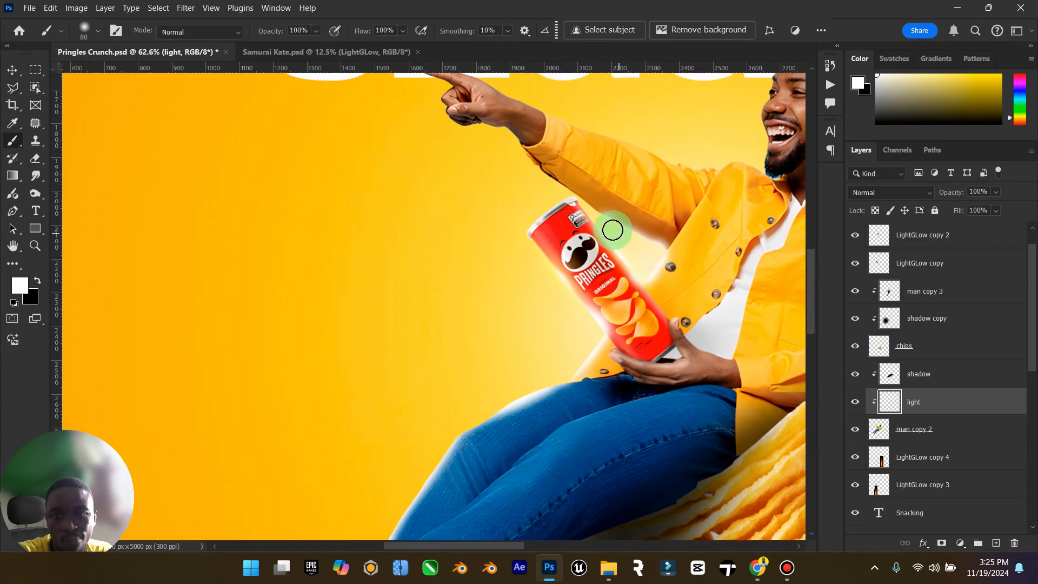
# Brush white rim light along the pointing hand, the outstretched sleeve and the shoulder near the man's chin.
pyautogui.scroll(3, 611, 227)
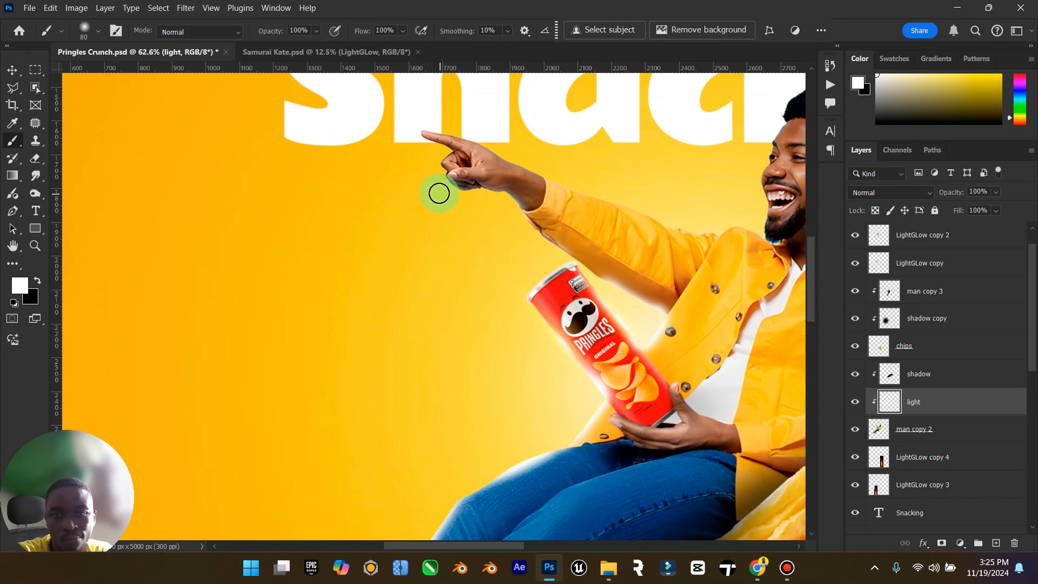
pyautogui.scroll(2, 428, 186)
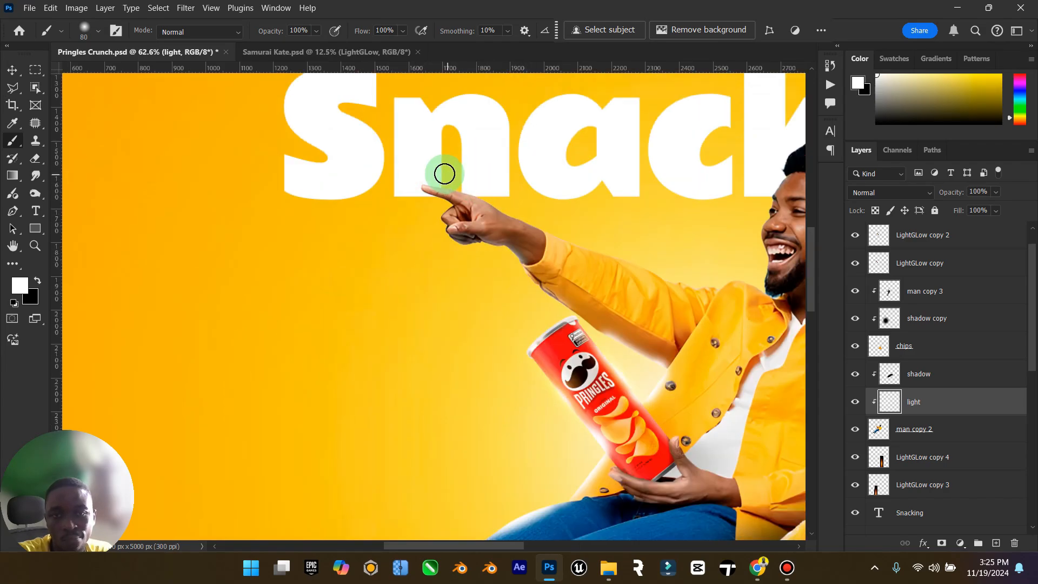
pyautogui.moveTo(506, 200)
pyautogui.mouseDown()
pyautogui.moveTo(664, 270)
pyautogui.moveTo(589, 249)
pyautogui.moveTo(719, 282)
pyautogui.moveTo(628, 251)
pyautogui.mouseUp()
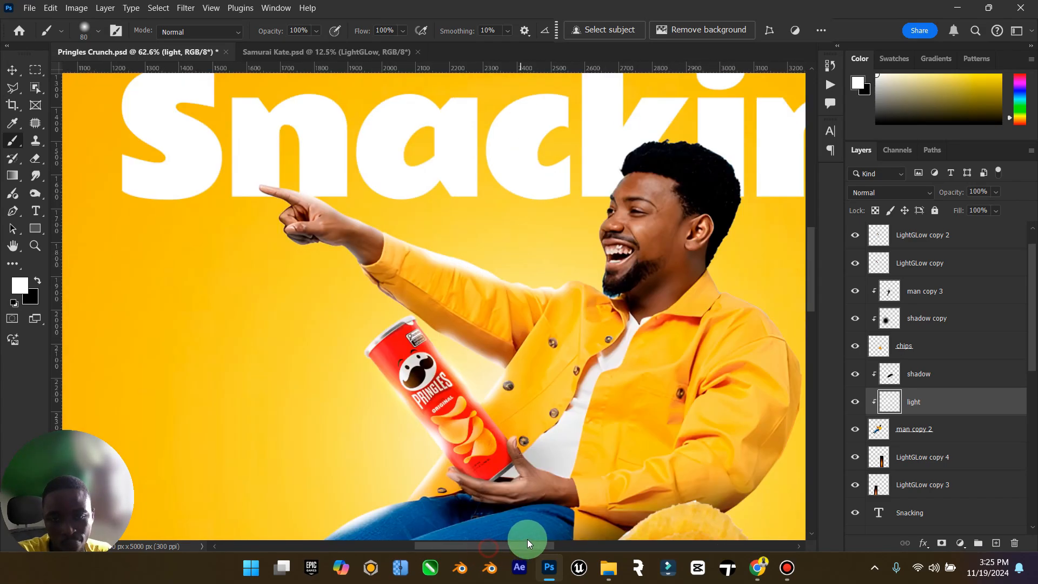
pyautogui.moveTo(483, 547); pyautogui.dragTo(527, 544)
pyautogui.click(506, 285)
# Paint a thin white rim light along the man's face and hair, undoing the first stroke around the head.
pyautogui.moveTo(480, 272)
pyautogui.mouseDown()
pyautogui.moveTo(516, 282)
pyautogui.moveTo(502, 223)
pyautogui.moveTo(542, 159)
pyautogui.moveTo(513, 187)
pyautogui.moveTo(534, 153)
pyautogui.moveTo(532, 175)
pyautogui.moveTo(581, 134)
pyautogui.moveTo(676, 153)
pyautogui.moveTo(600, 137)
pyautogui.moveTo(656, 163)
pyautogui.moveTo(665, 218)
pyautogui.mouseUp()
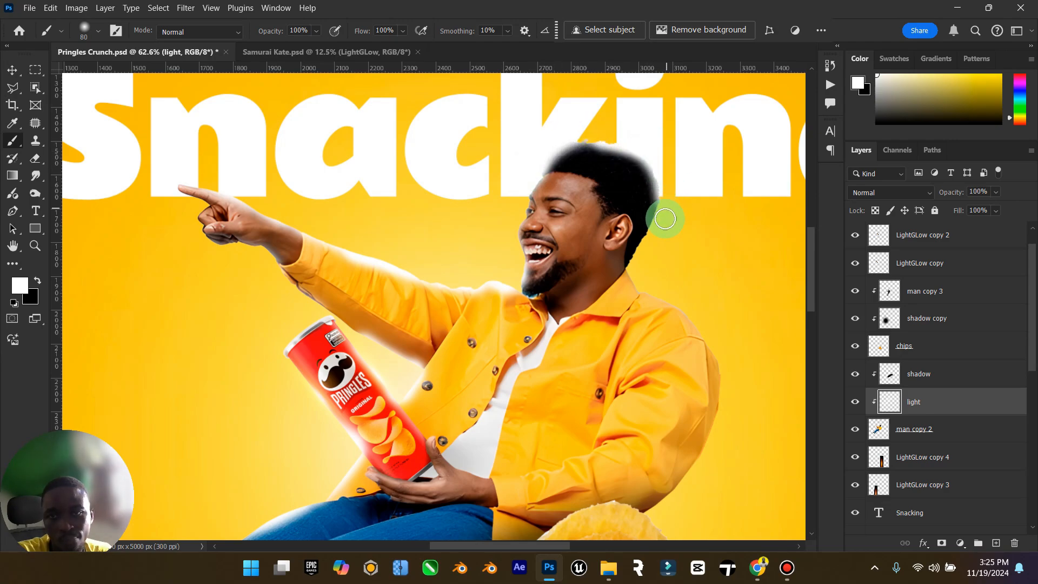
pyautogui.hotkey('ctrl', 'z')
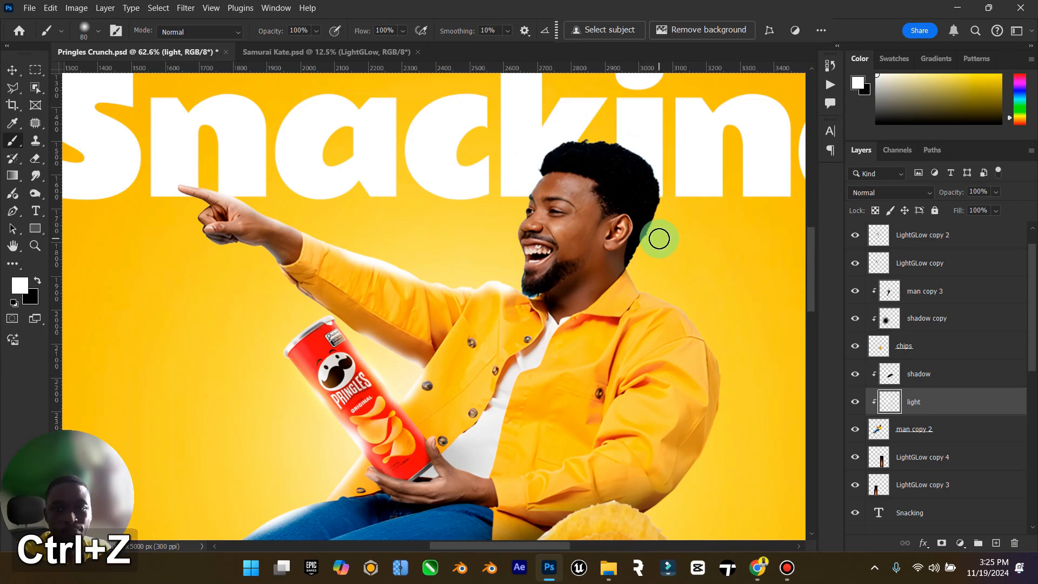
pyautogui.moveTo(500, 231)
pyautogui.mouseDown()
pyautogui.moveTo(521, 285)
pyautogui.moveTo(514, 252)
pyautogui.mouseUp()
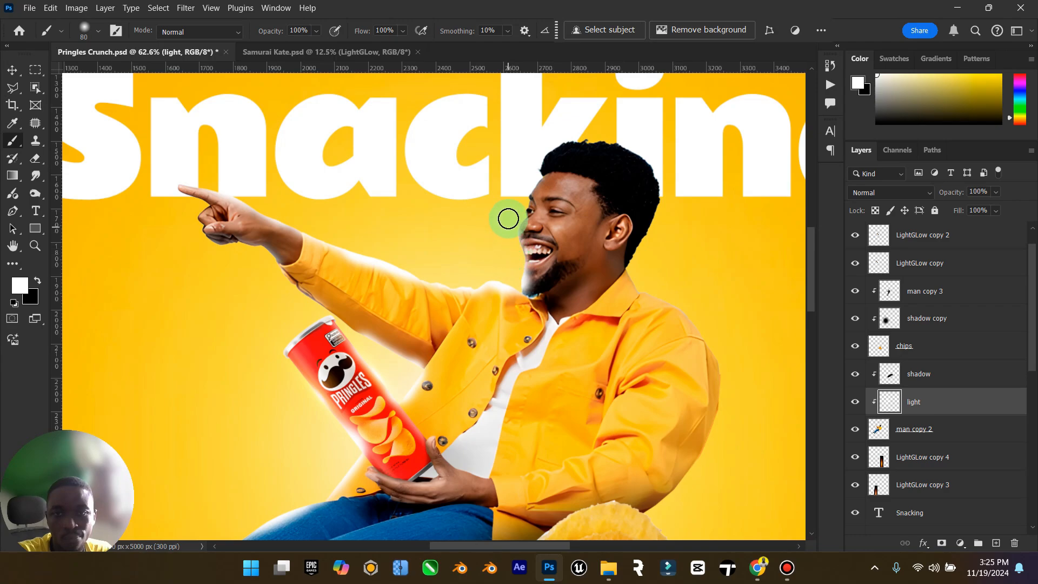
pyautogui.moveTo(517, 210)
pyautogui.mouseDown()
pyautogui.moveTo(544, 135)
pyautogui.moveTo(533, 153)
pyautogui.moveTo(611, 124)
pyautogui.moveTo(576, 125)
pyautogui.moveTo(677, 147)
pyautogui.moveTo(563, 122)
pyautogui.moveTo(696, 157)
pyautogui.mouseUp()
pyautogui.click(470, 354)
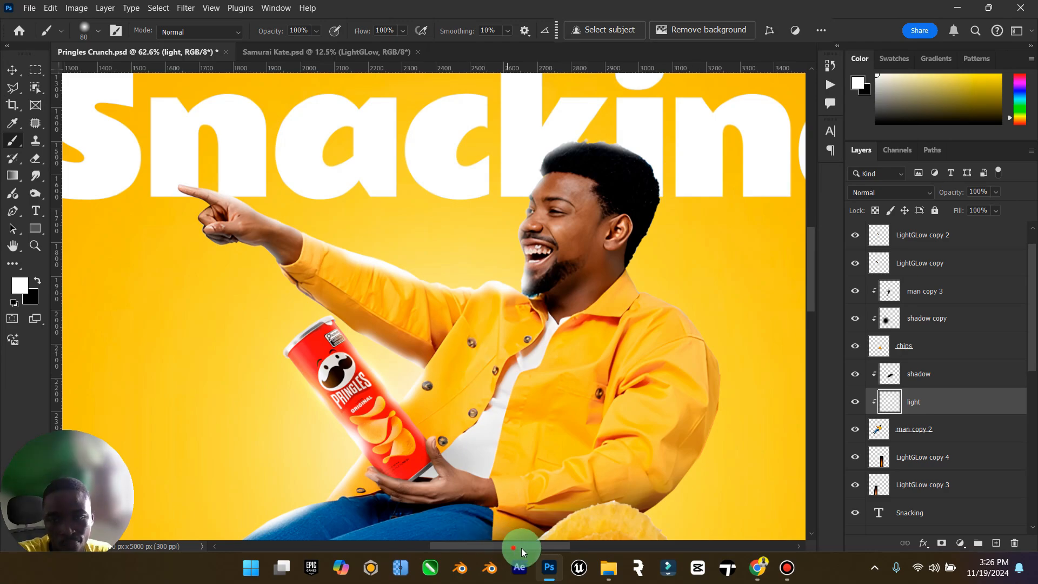
# Paint white rim light down the back shoulder and the outer edge of the man's bent sleeve.
pyautogui.moveTo(521, 547); pyautogui.dragTo(585, 547)
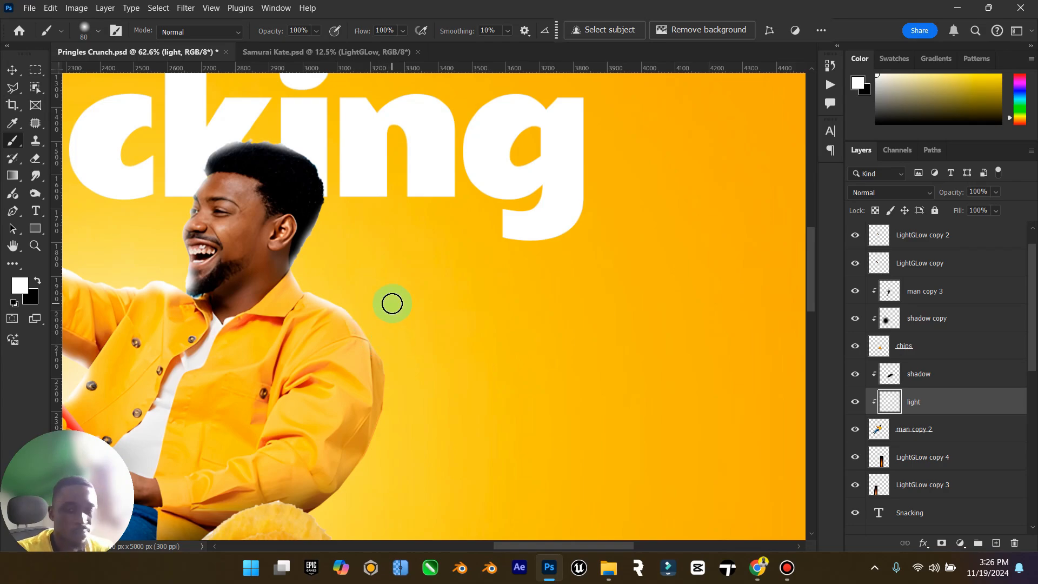
pyautogui.scroll(-2, 392, 304)
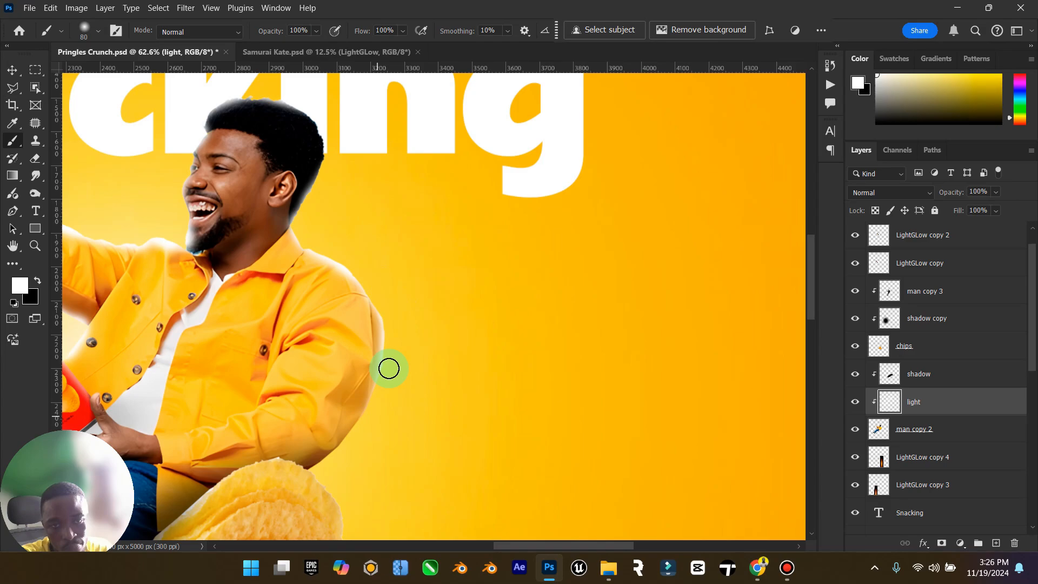
pyautogui.scroll(-5, 389, 368)
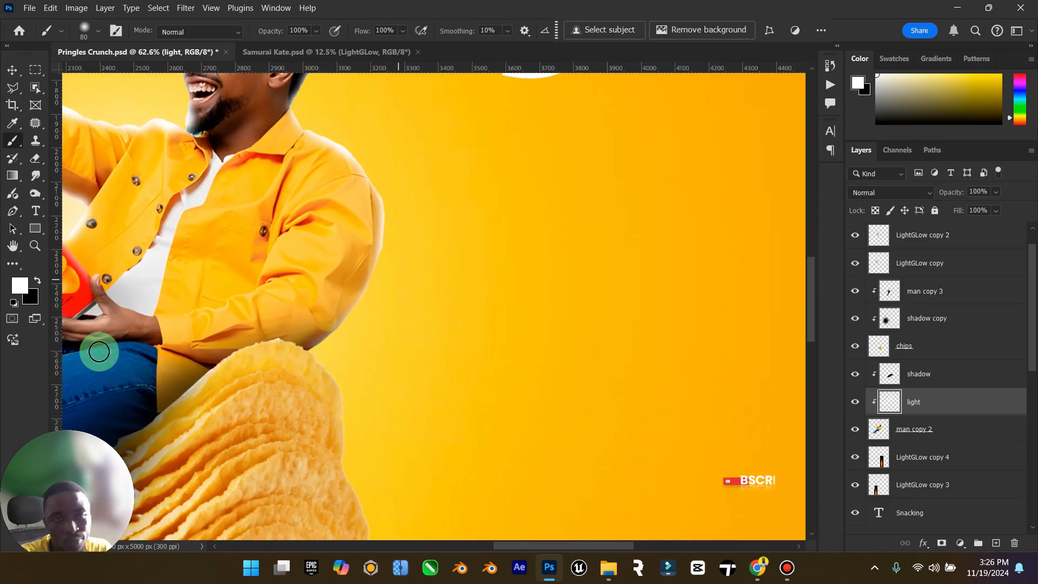
# Fit the whole poster in view and set the light layer's blend mode to Overlay.
pyautogui.doubleClick(13, 246)
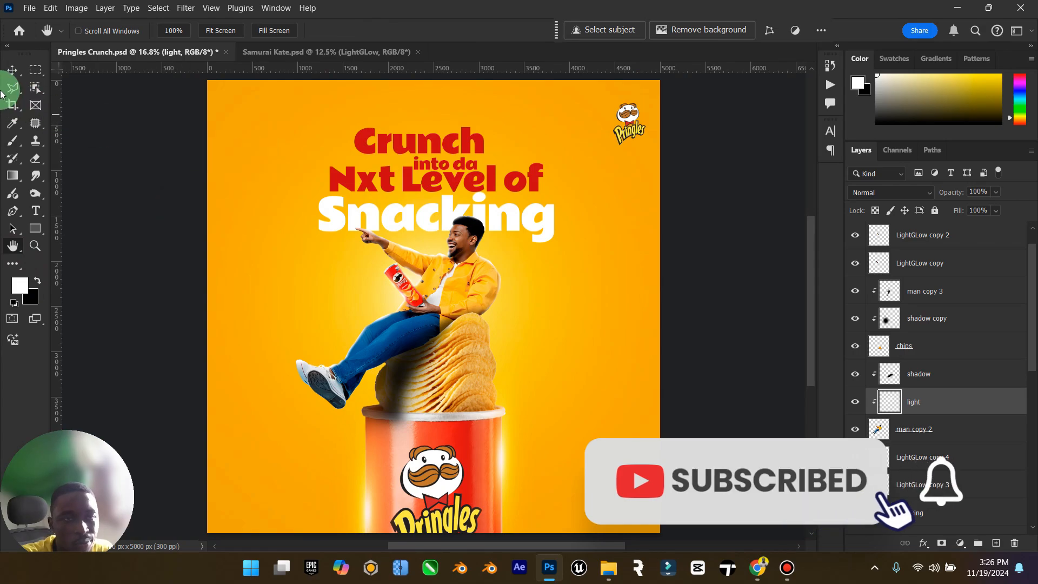
pyautogui.click(11, 70)
pyautogui.click(918, 196)
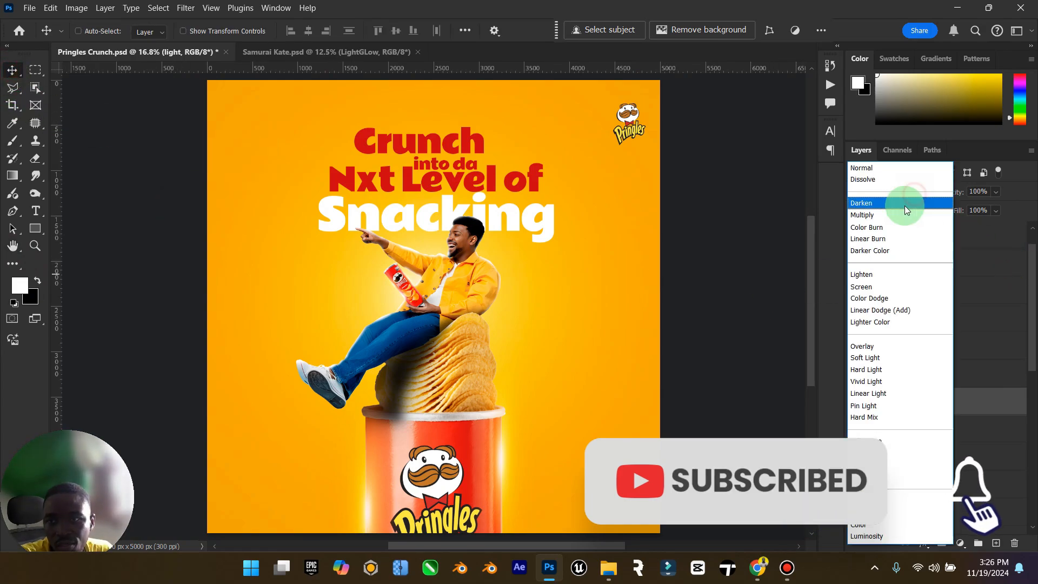
pyautogui.click(875, 347)
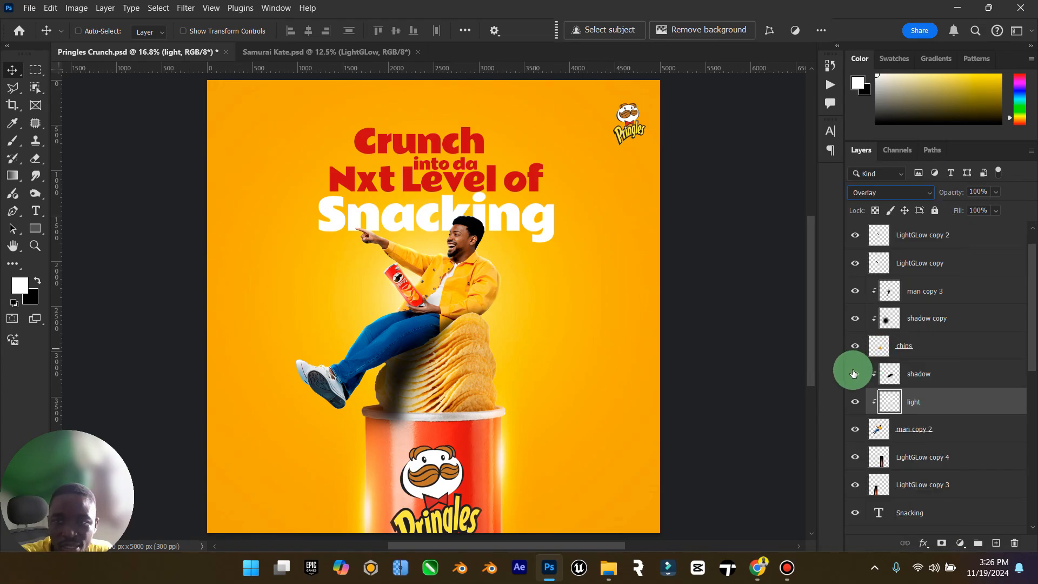
# Compare the poster with and without the rim light, and add a clipped layer named shade directly above man copy 2.
pyautogui.click(860, 404)
pyautogui.click(860, 405)
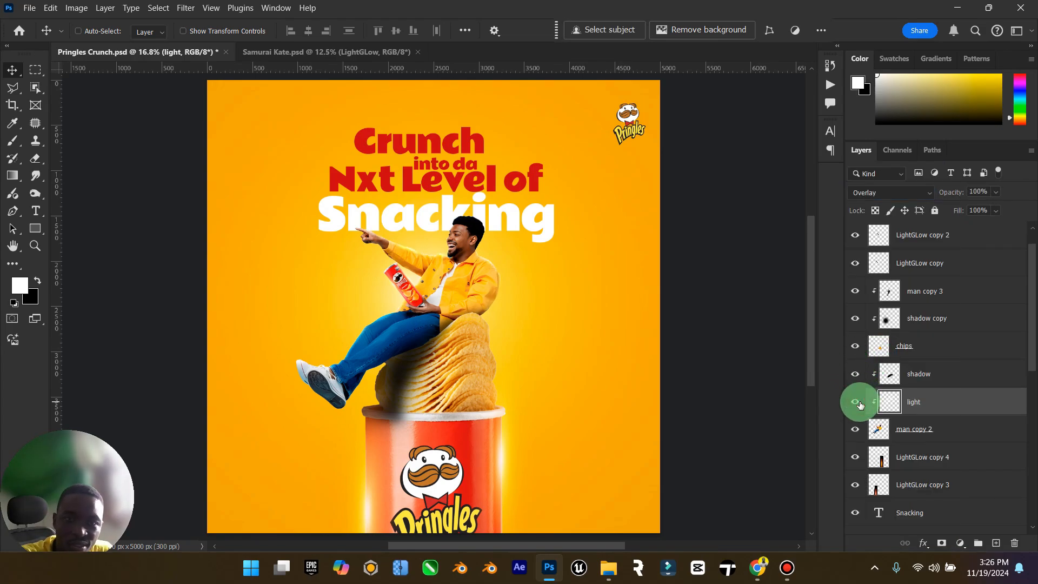
pyautogui.click(976, 430)
pyautogui.click(996, 543)
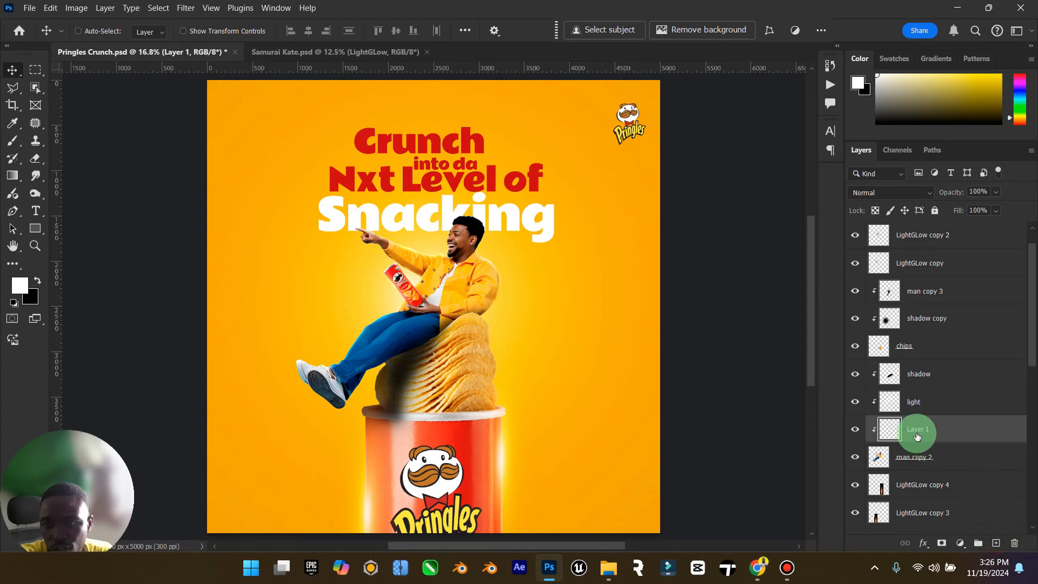
pyautogui.write('shad')
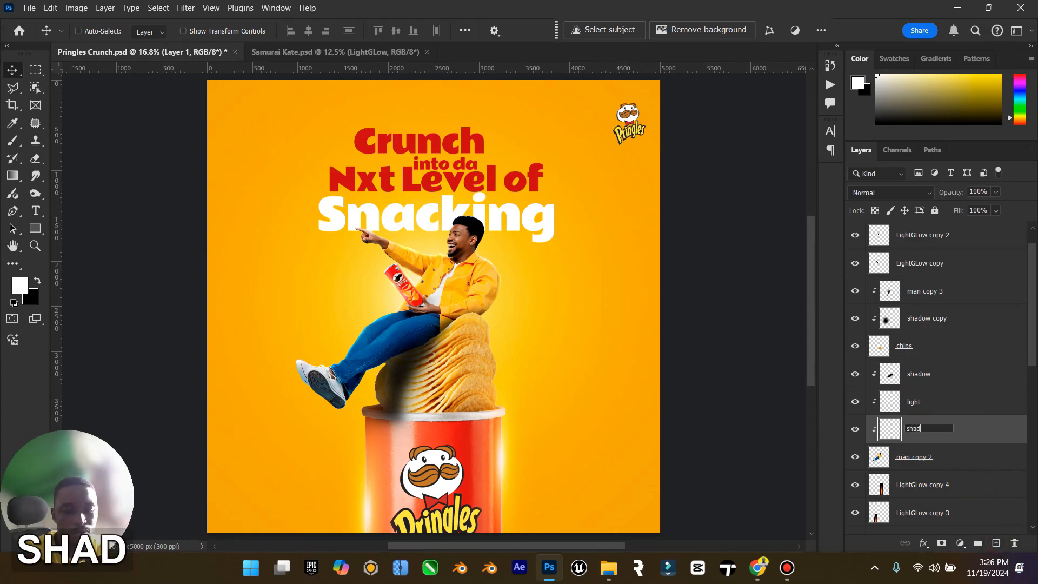
pyautogui.write('e')
pyautogui.press('Return')
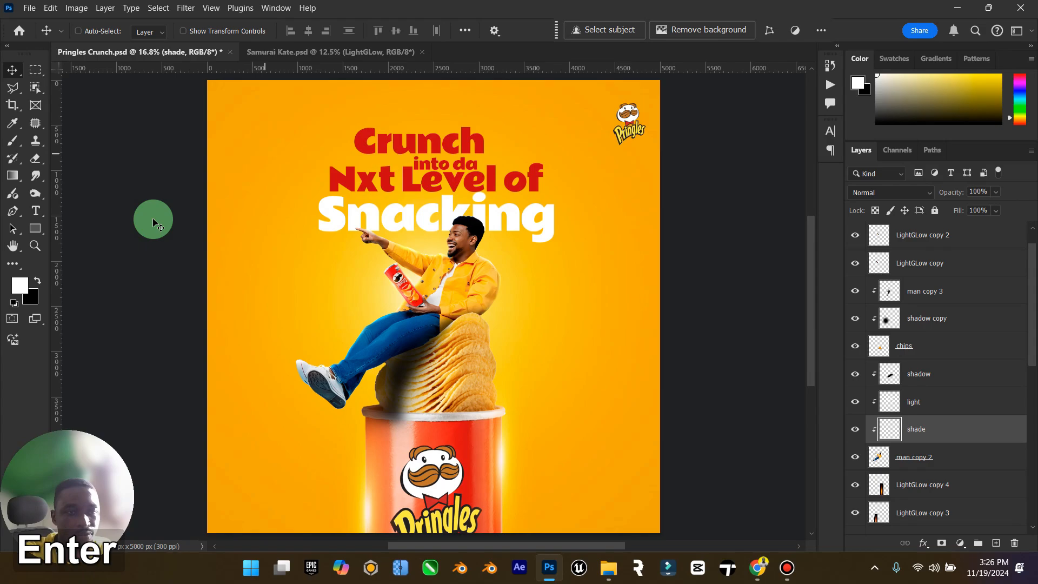
# Paint black shading with a soft 1600 px brush over the man's back, bent arm, jeans and shoes on the shade layer.
pyautogui.click(38, 281)
pyautogui.press('b')
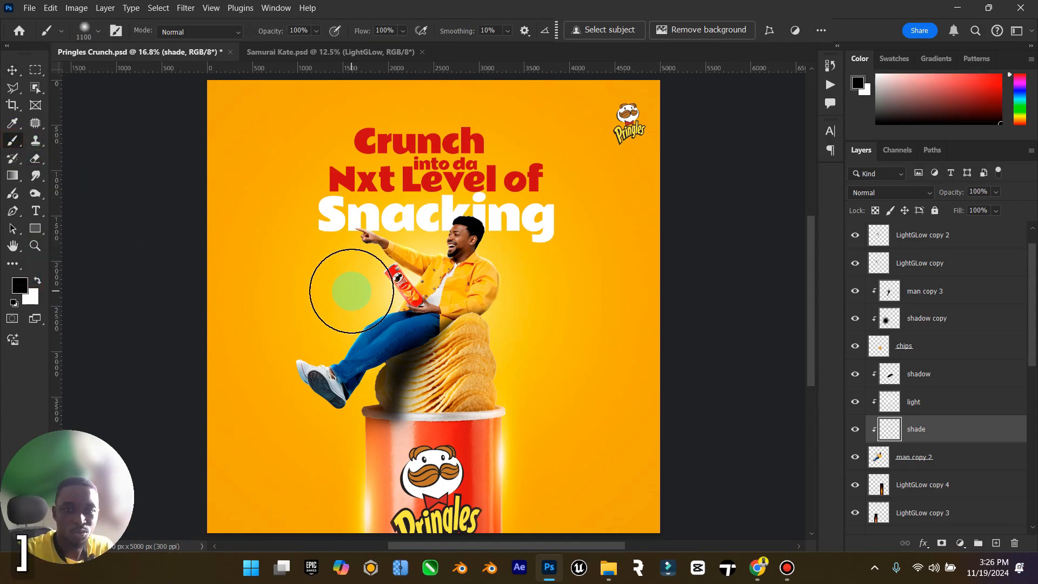
pyautogui.press(']')
pyautogui.press(']')
pyautogui.press(']')
pyautogui.press(']')
pyautogui.press(']')
pyautogui.moveTo(500, 303)
pyautogui.mouseDown()
pyautogui.moveTo(498, 278)
pyautogui.moveTo(481, 319)
pyautogui.mouseUp()
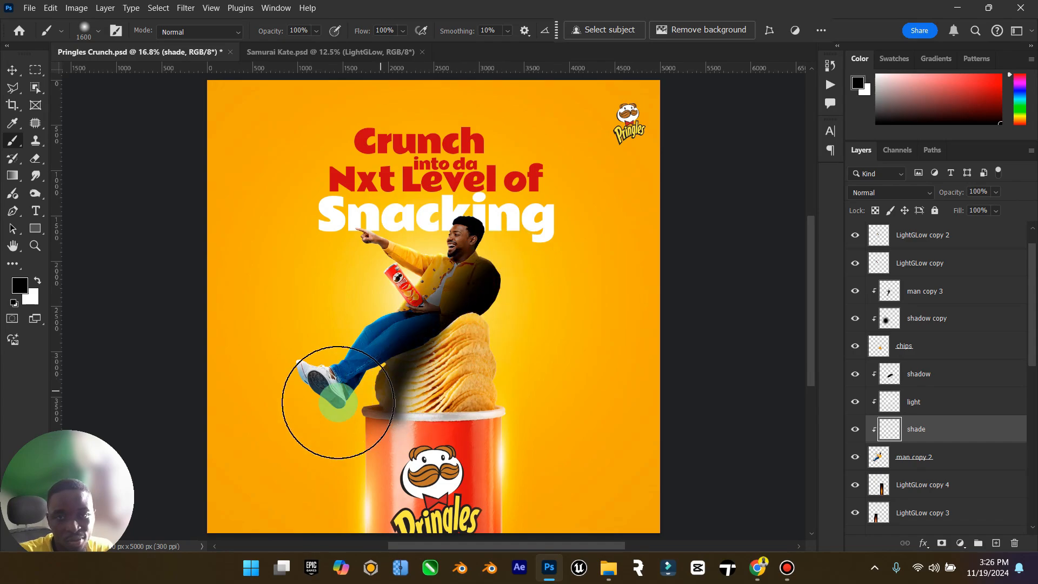
pyautogui.moveTo(338, 403)
pyautogui.mouseDown()
pyautogui.moveTo(410, 376)
pyautogui.moveTo(486, 271)
pyautogui.mouseUp()
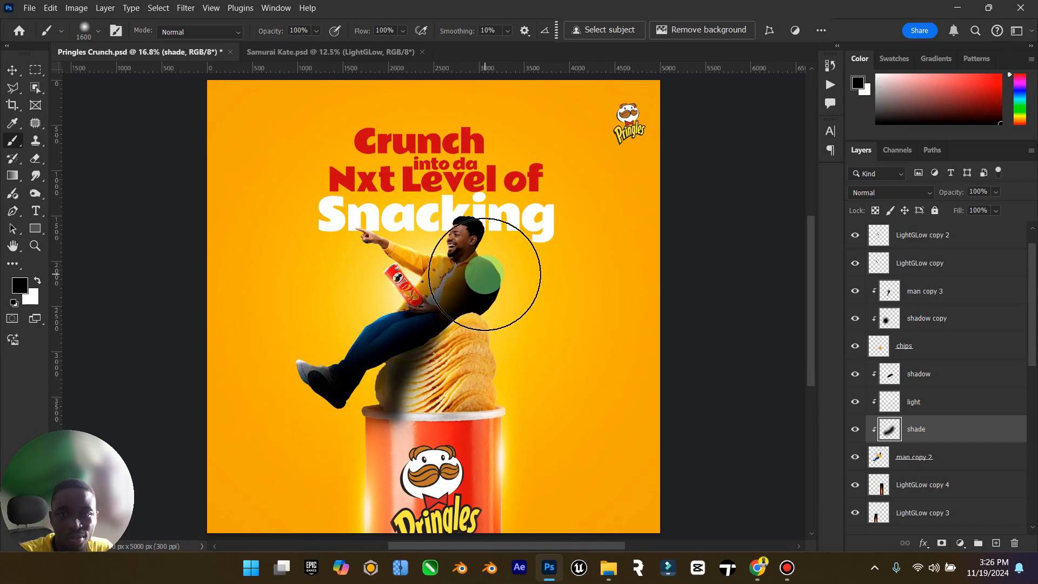
# Set the shade layer's blend mode to Multiply with 59% opacity and 32% fill.
pyautogui.click(11, 71)
pyautogui.click(926, 190)
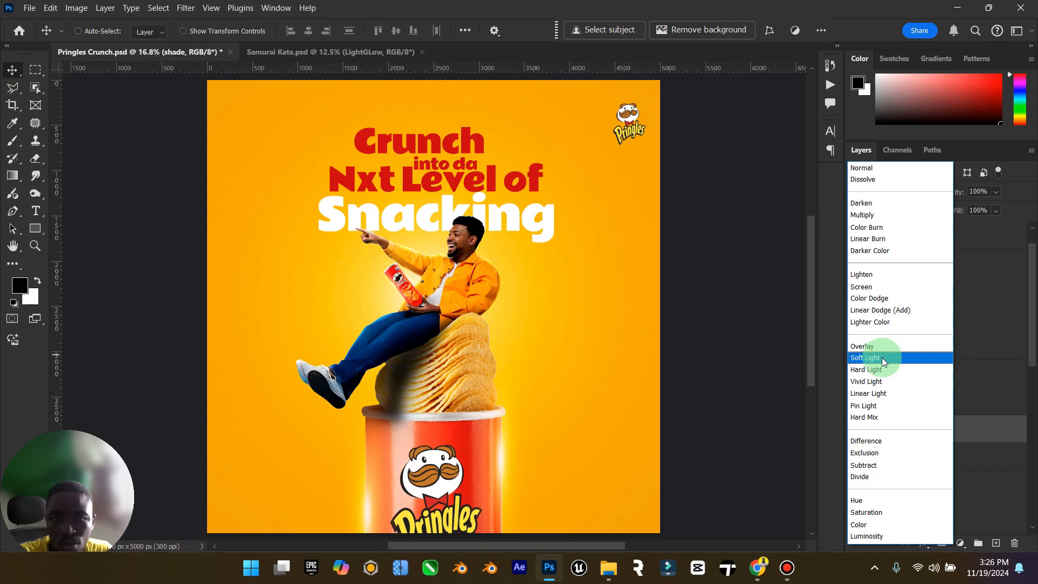
pyautogui.click(886, 215)
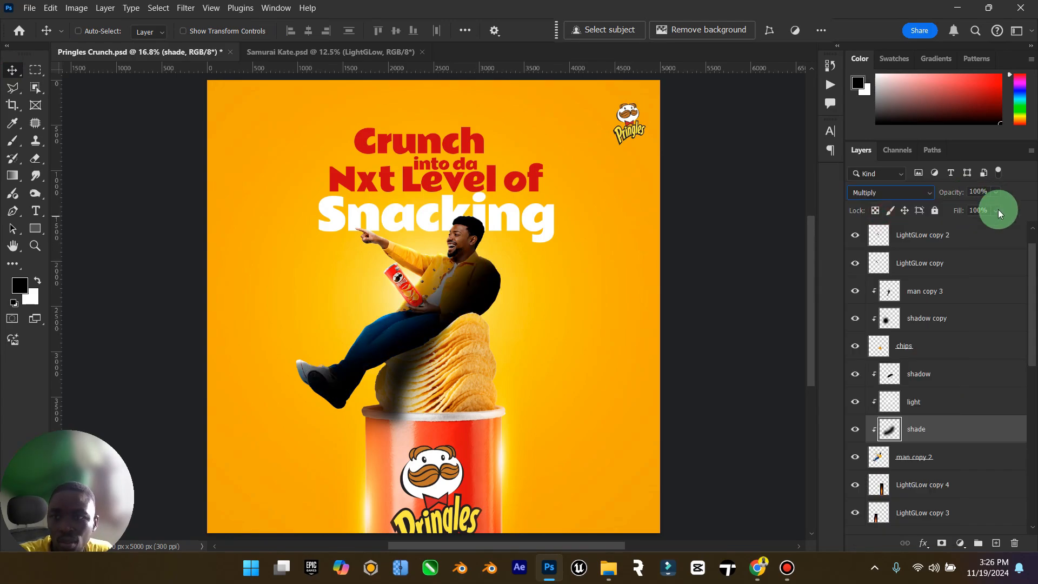
pyautogui.moveTo(996, 192); pyautogui.dragTo(978, 207)
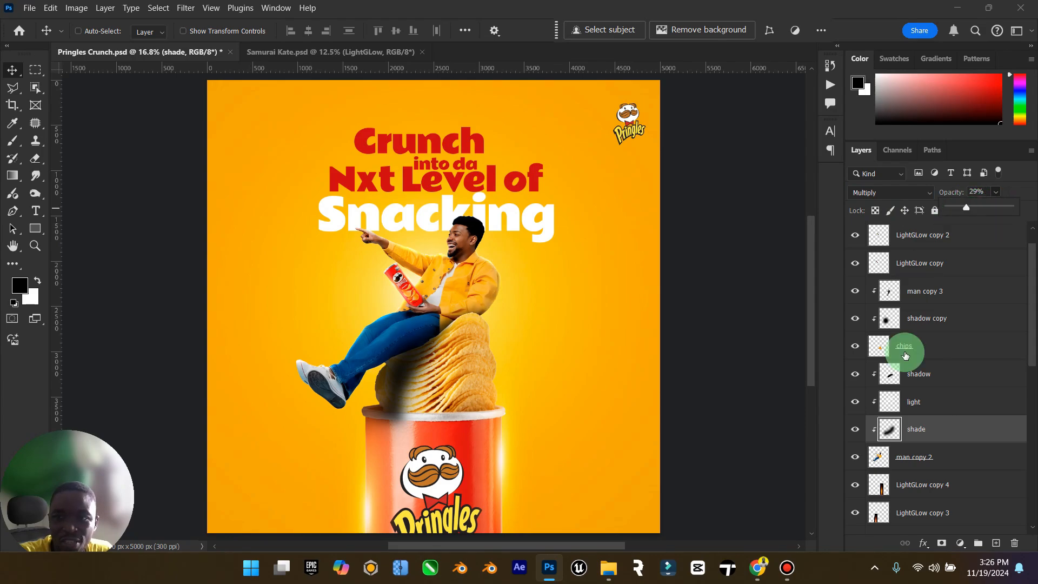
pyautogui.click(855, 429)
pyautogui.click(855, 429)
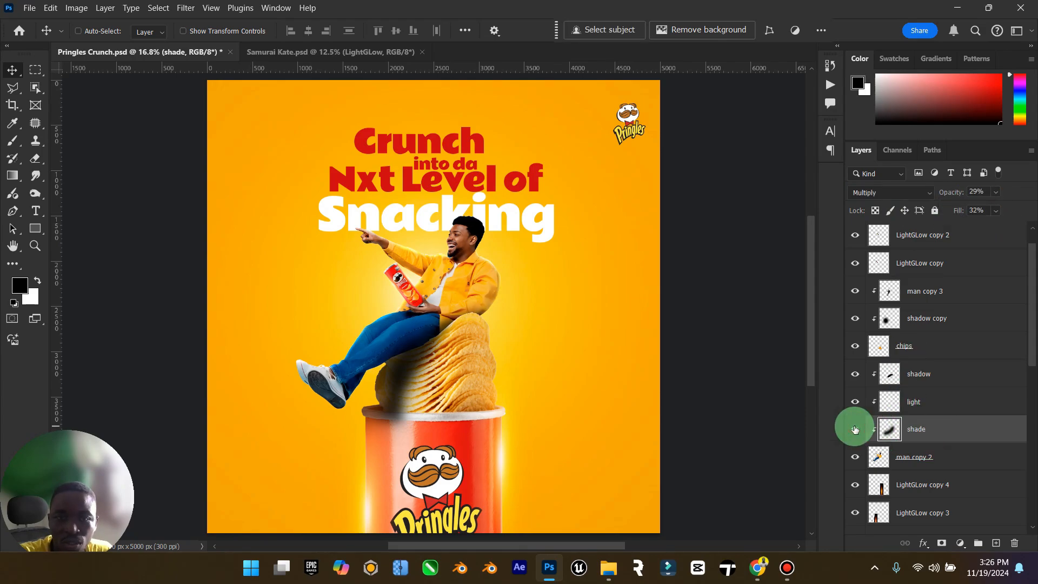
pyautogui.click(988, 191)
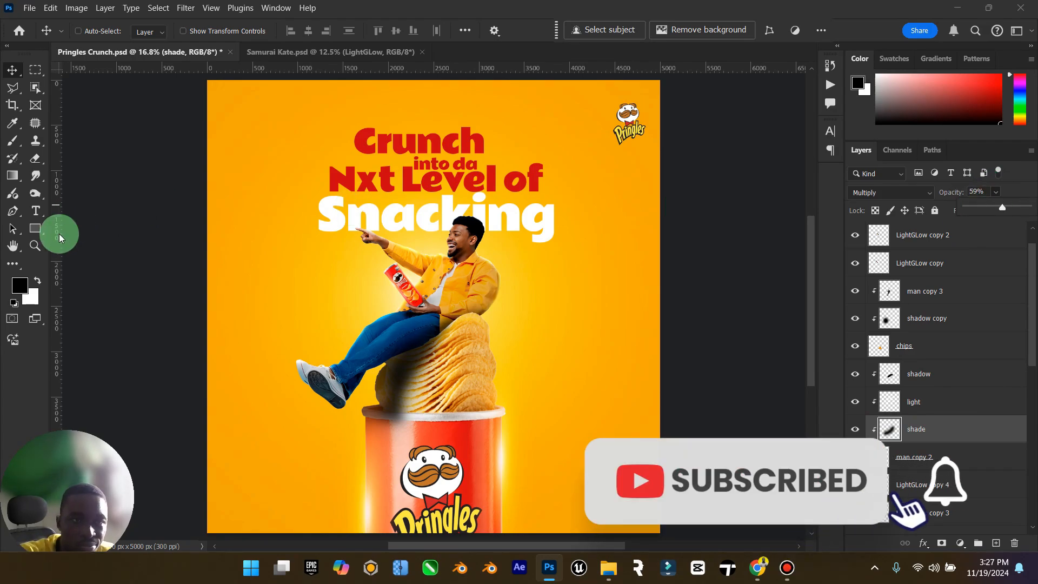
# Review the shaded man on the whole poster at a smaller zoom and save the document.
pyautogui.click(34, 245)
pyautogui.keyDown('alt'); pyautogui.click(527, 308); pyautogui.keyUp('alt')
pyautogui.click(517, 315)
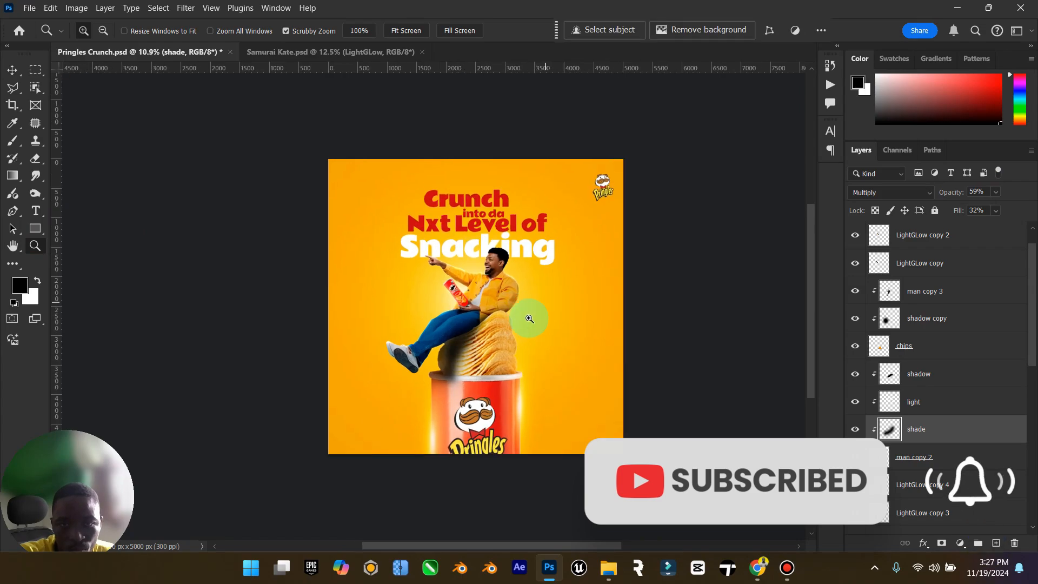
pyautogui.click(547, 313)
pyautogui.click(12, 70)
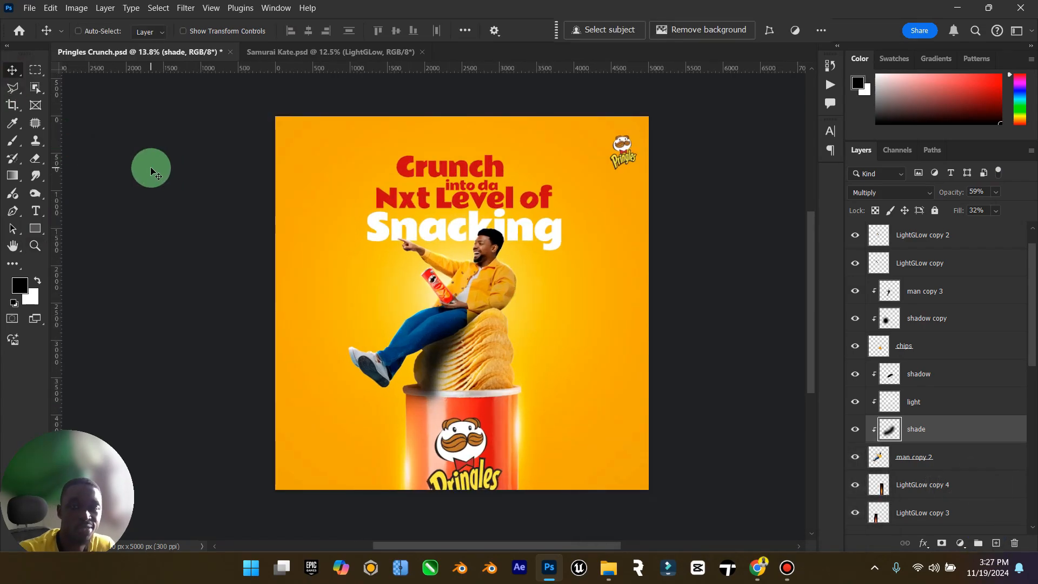
pyautogui.hotkey('ctrl', 's')
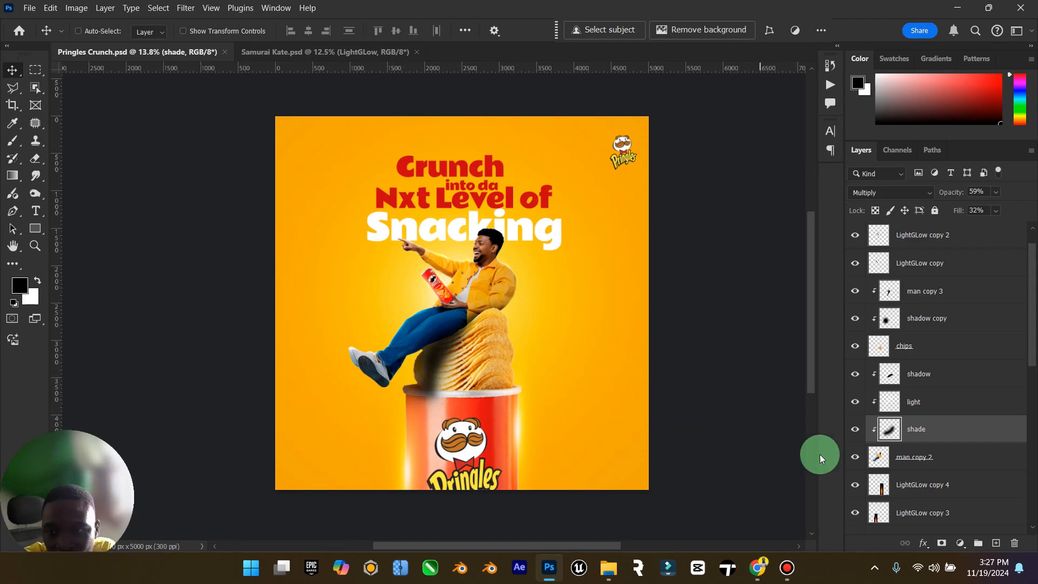
# Add a clipped layer named light above the upper shadow layer belonging to the Case layer.
pyautogui.scroll(-3, 920, 465)
pyautogui.scroll(-2, 906, 406)
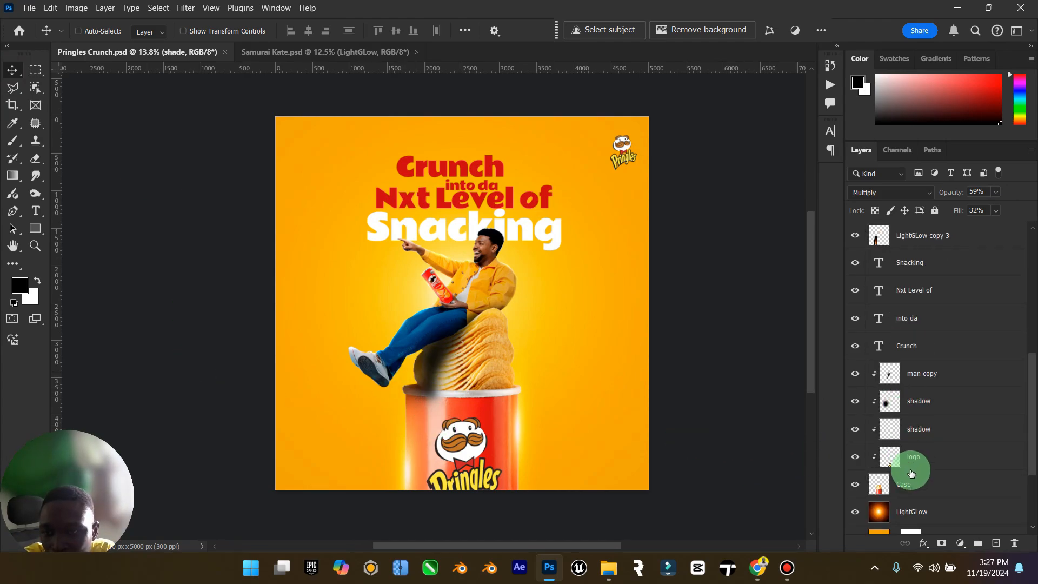
pyautogui.click(914, 459)
pyautogui.click(922, 402)
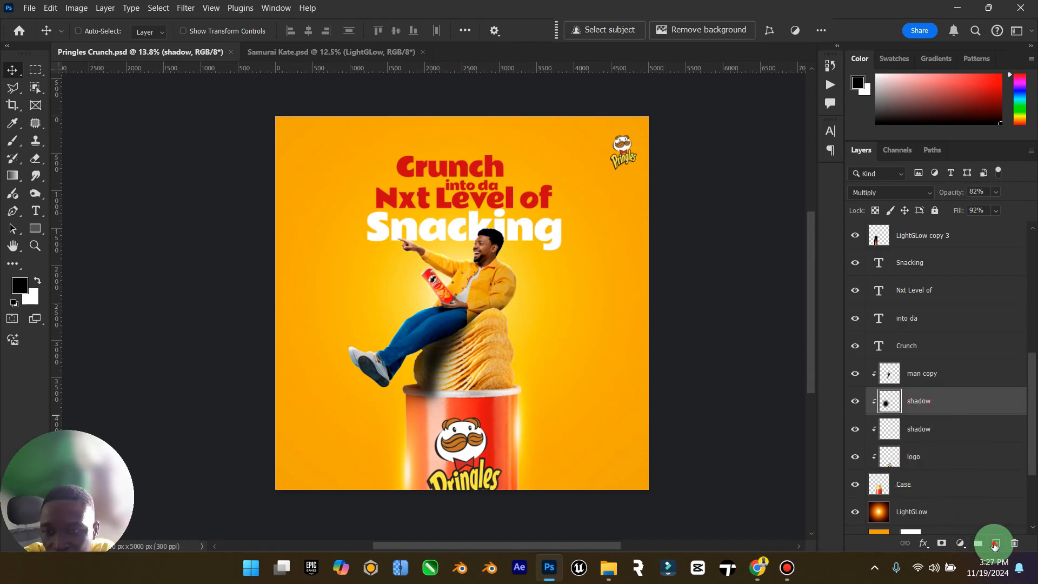
pyautogui.click(997, 543)
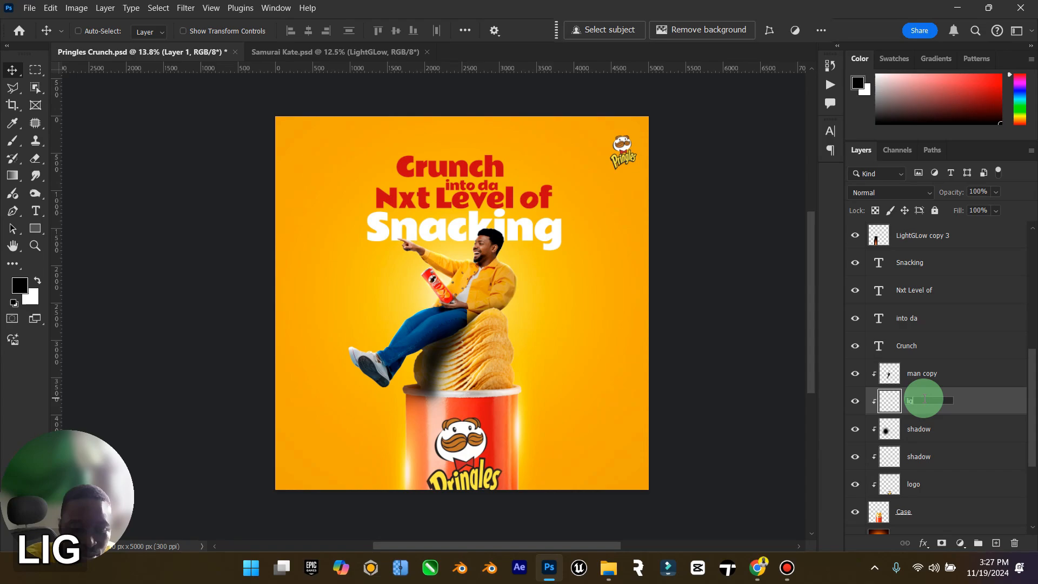
pyautogui.click(923, 399)
pyautogui.write('light')
pyautogui.press('Return')
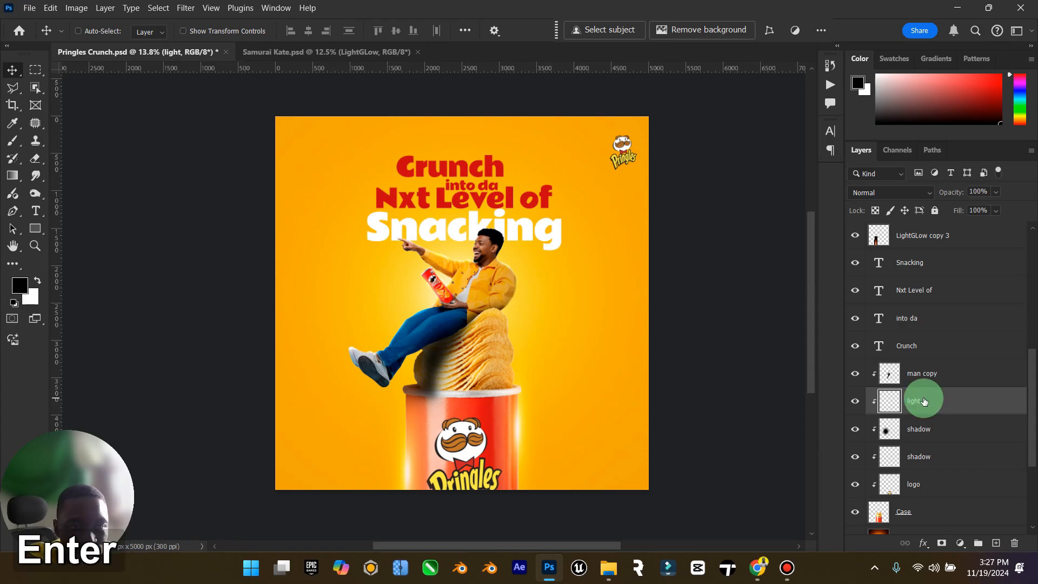
# Reduce the brush size to 175 px for the can's edge and undo the black stroke made there.
pyautogui.click(34, 245)
pyautogui.moveTo(406, 440); pyautogui.dragTo(235, 306)
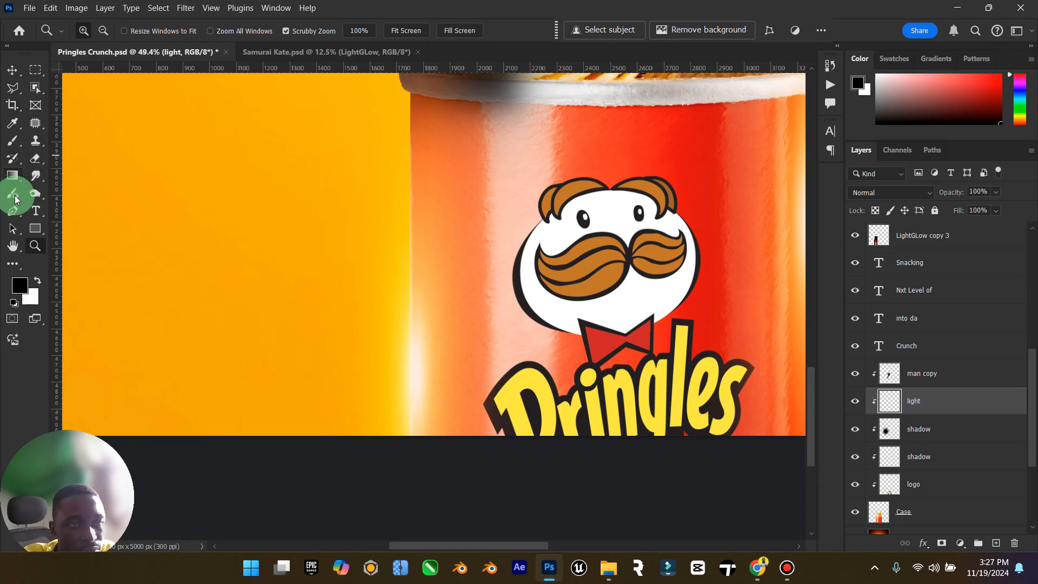
pyautogui.press('b')
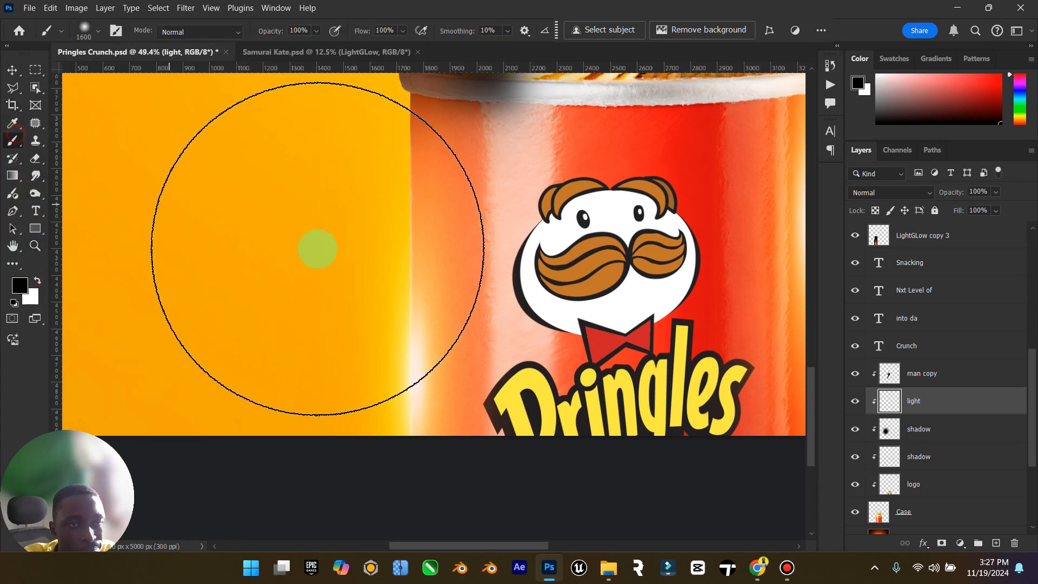
pyautogui.press('[')
pyautogui.press('[')
pyautogui.press('[')
pyautogui.press('[')
pyautogui.press('[')
pyautogui.press('[')
pyautogui.press('[')
pyautogui.press('[')
pyautogui.press('[')
pyautogui.press('[')
pyautogui.press('[')
pyautogui.press('[')
pyautogui.press('[')
pyautogui.press('[')
pyautogui.press('[')
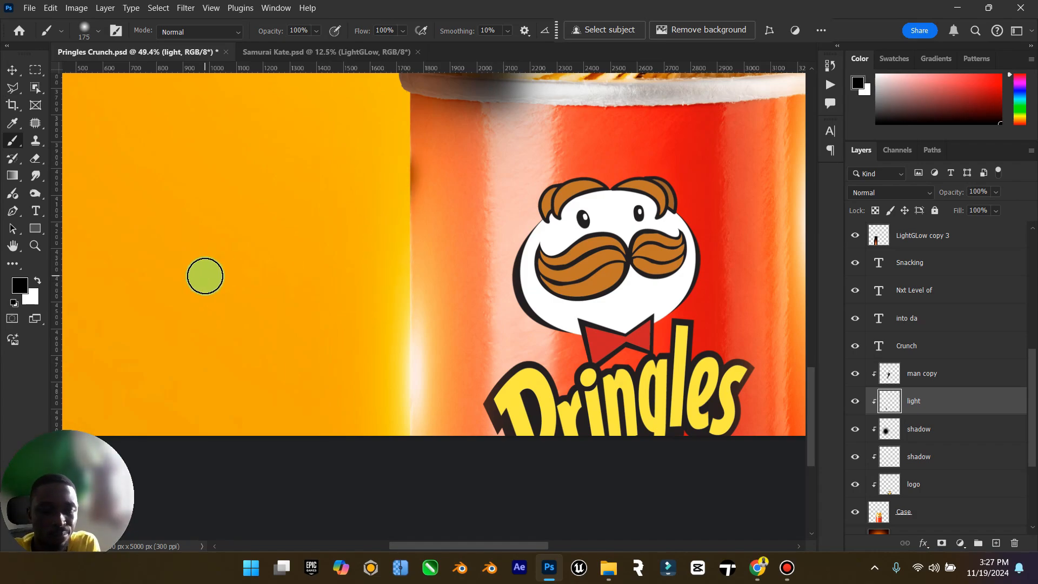
pyautogui.hotkey('ctrl', 'z')
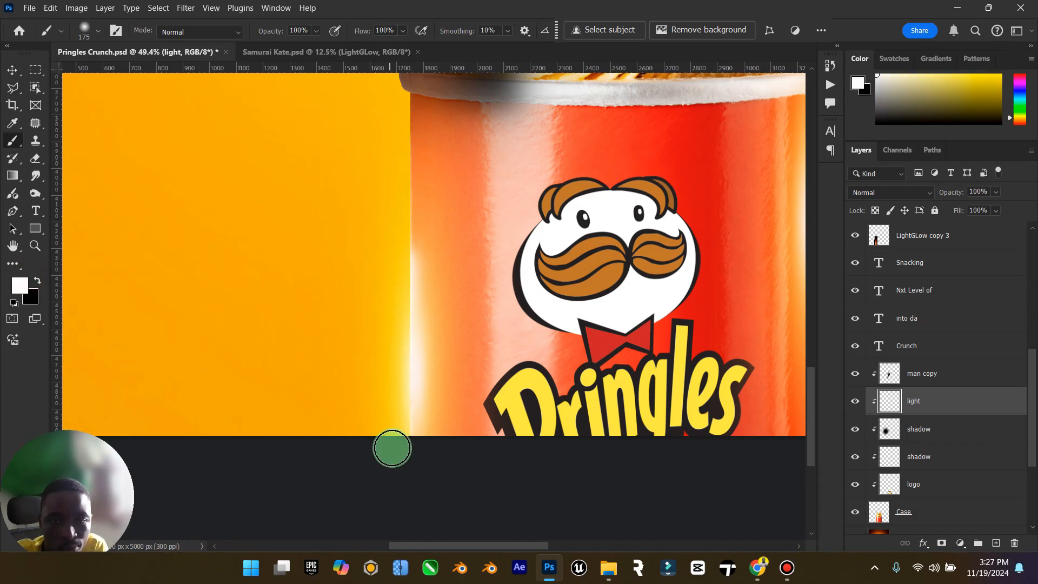
# Paint white rim light up the can's left edge, its rim and the left side of the chip stack.
pyautogui.scroll(3, 400, 417)
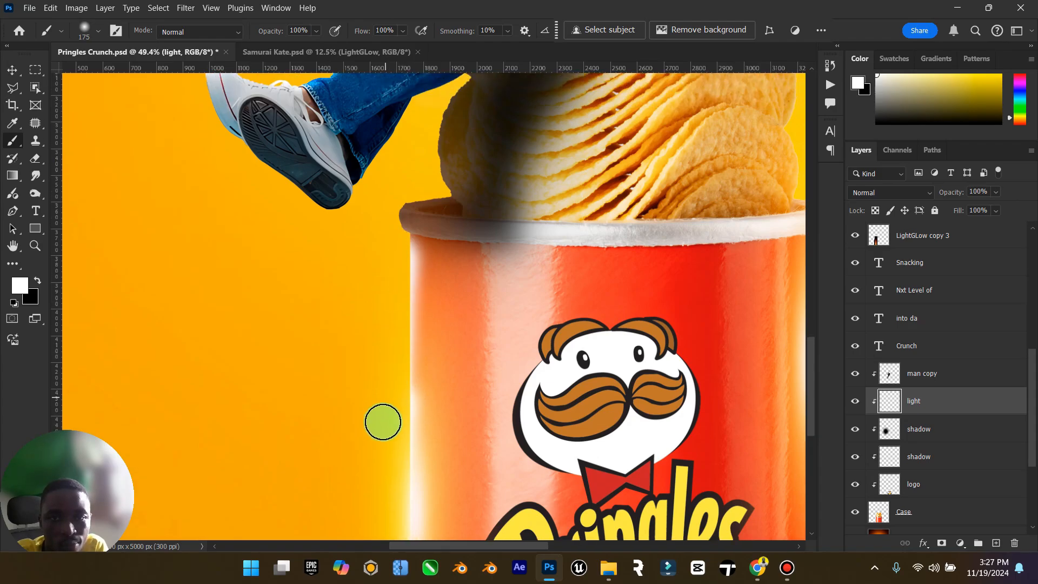
pyautogui.scroll(2, 391, 349)
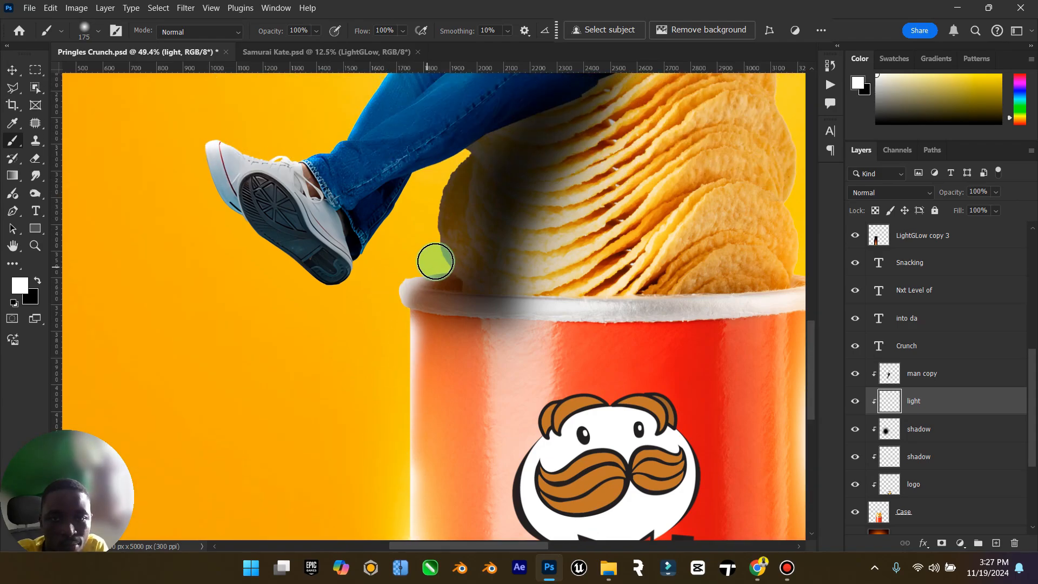
pyautogui.scroll(1, 421, 257)
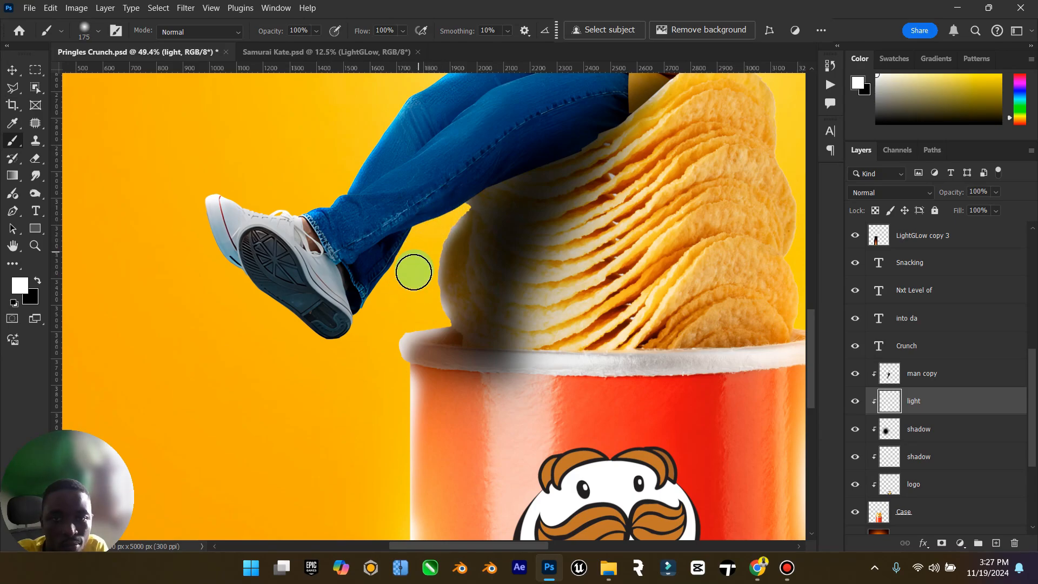
# Paint white rim light down the right side of the chip stack and the can's right edge to the poster's bottom.
pyautogui.hscroll(10, 429, 547)
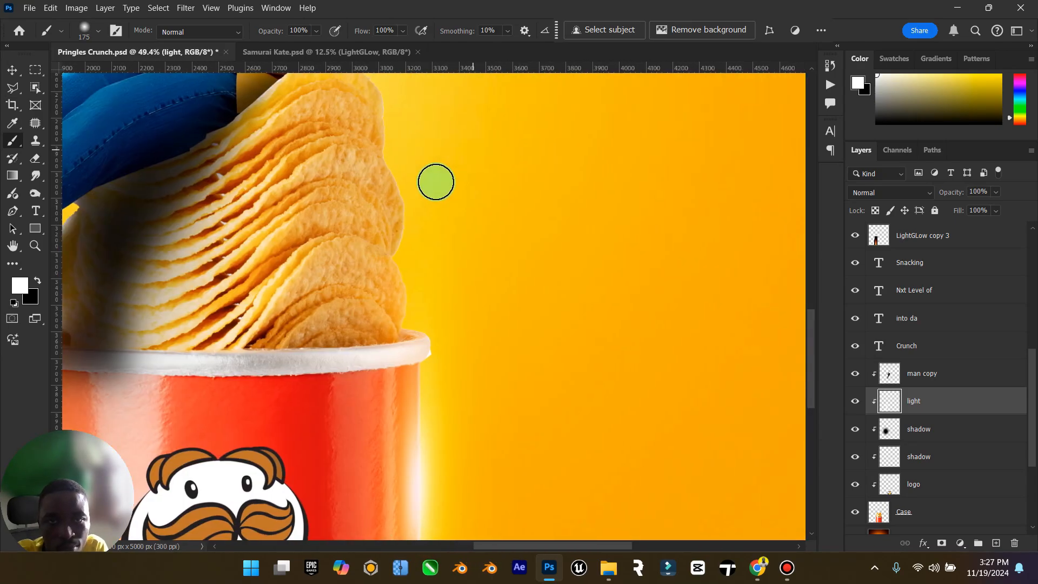
pyautogui.scroll(1, 434, 181)
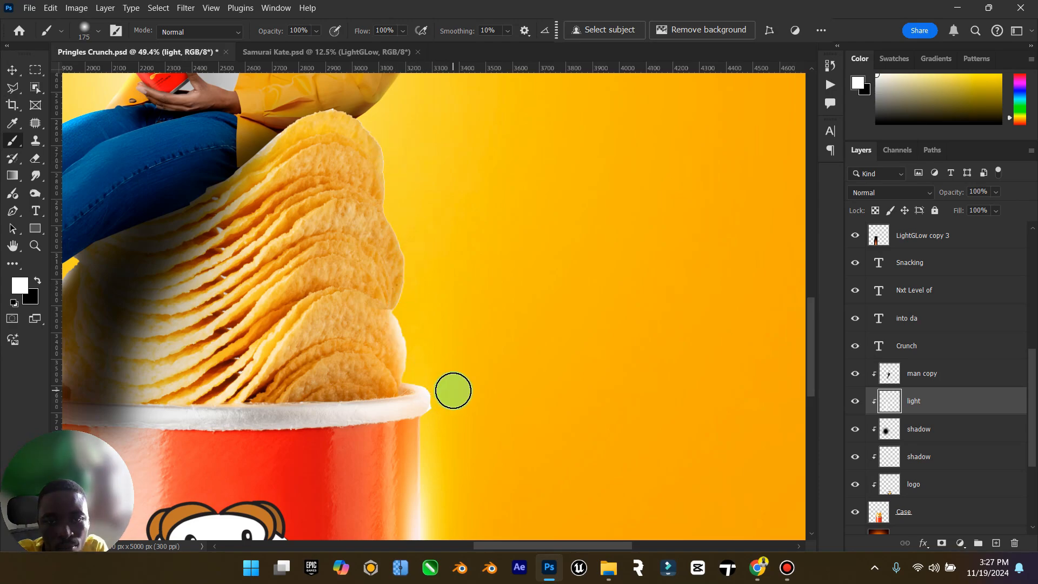
pyautogui.scroll(-1, 452, 392)
pyautogui.scroll(-2, 441, 378)
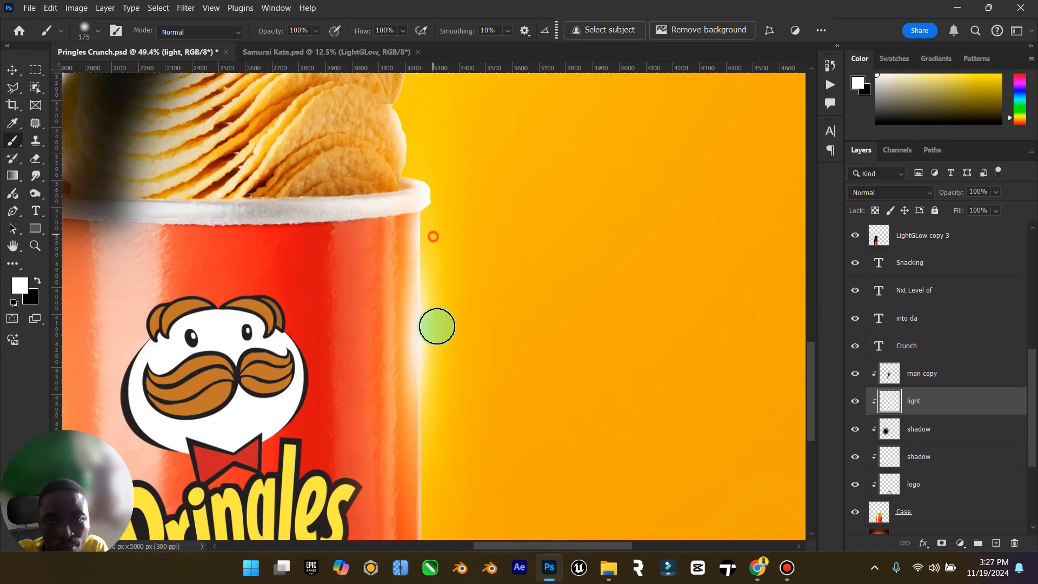
pyautogui.scroll(-2, 449, 441)
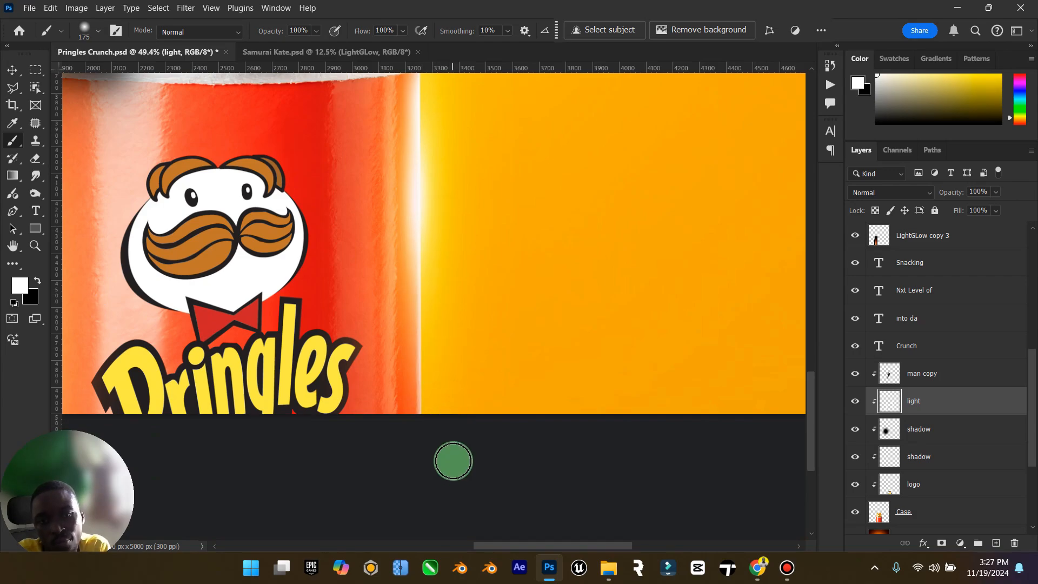
# Fit the whole poster in view and set the can's light layer to Overlay with 62% fill.
pyautogui.doubleClick(10, 246)
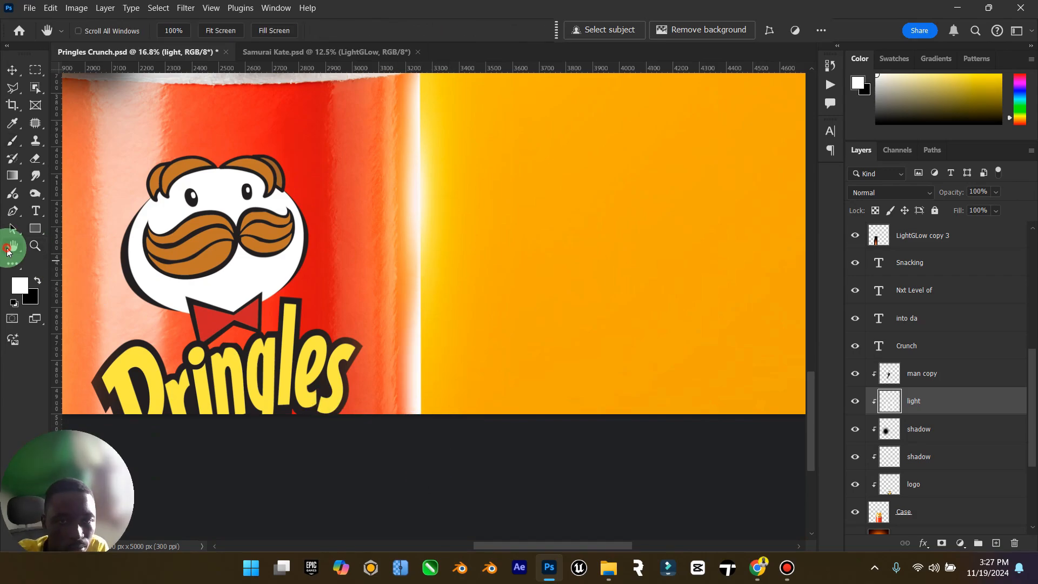
pyautogui.click(901, 198)
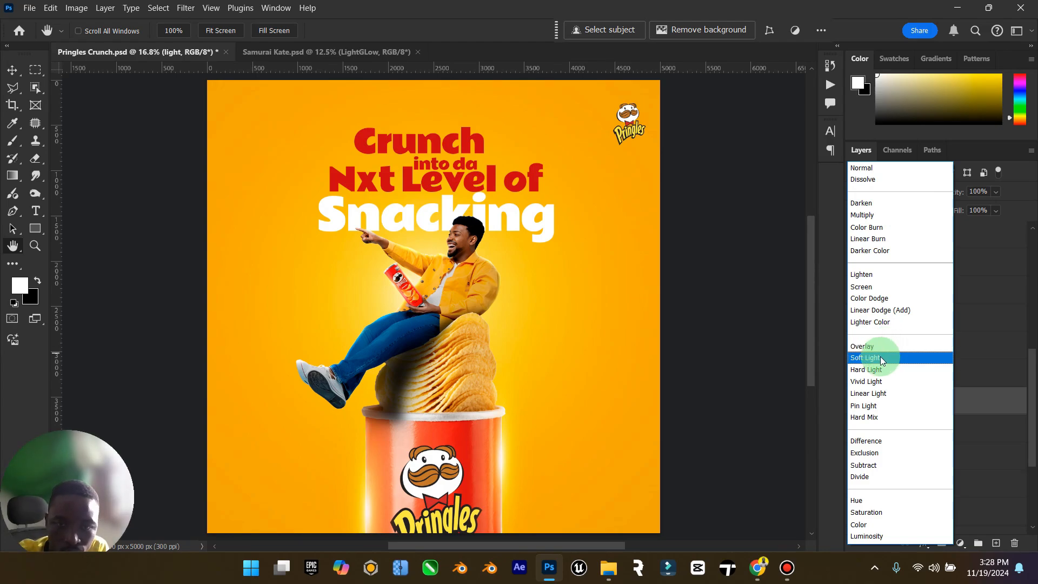
pyautogui.click(886, 352)
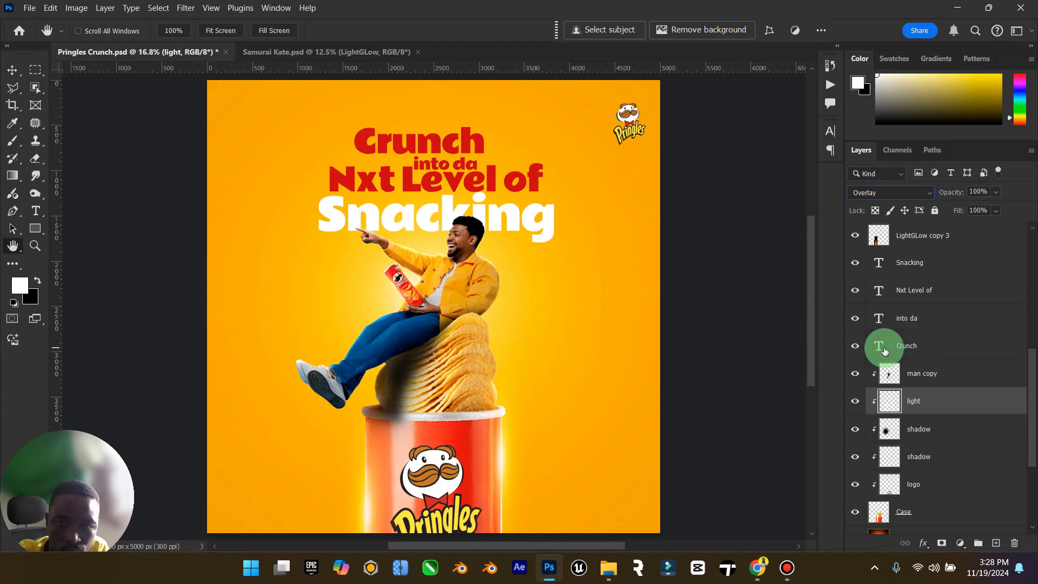
pyautogui.click(856, 406)
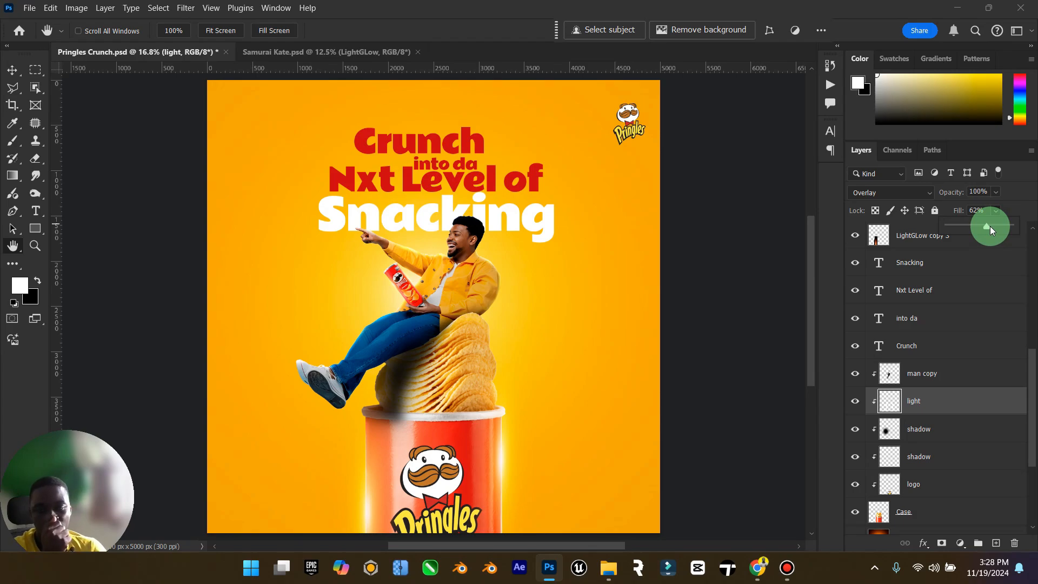
pyautogui.click(943, 372)
pyautogui.scroll(3, 919, 346)
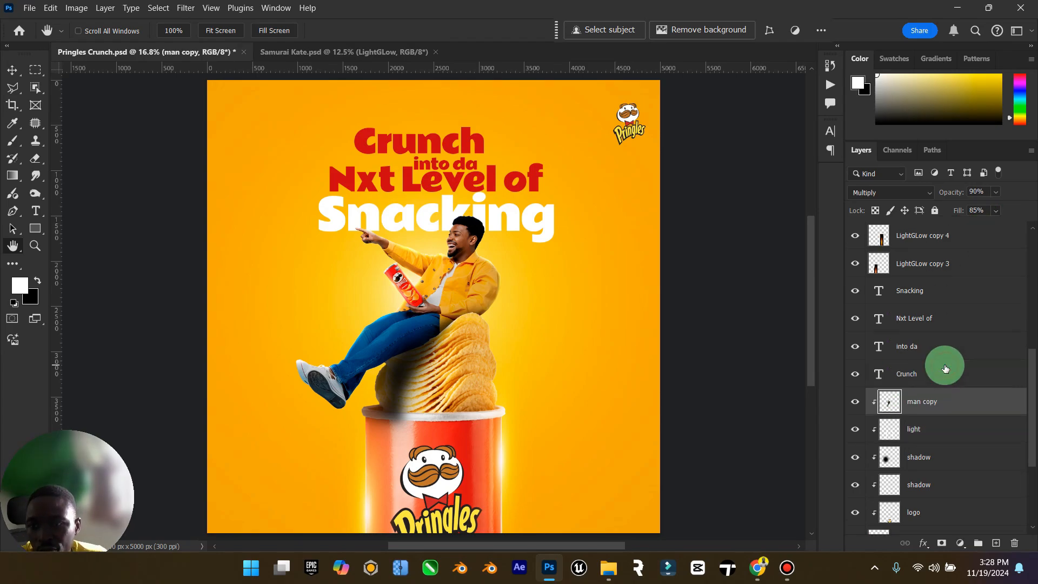
# Lower the opacity of the light layer clipped to the man to 74%.
pyautogui.click(932, 287)
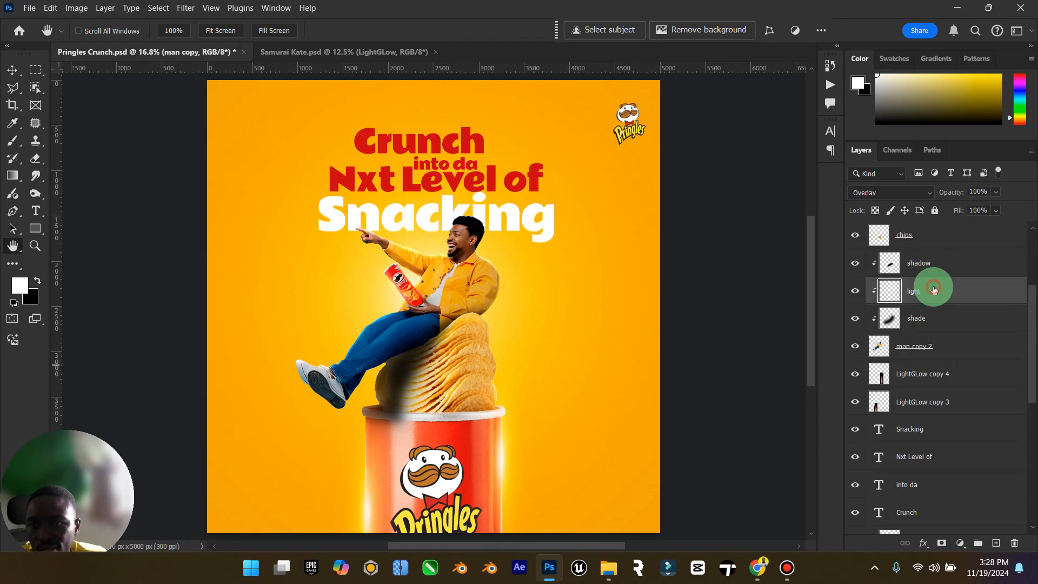
pyautogui.click(998, 192)
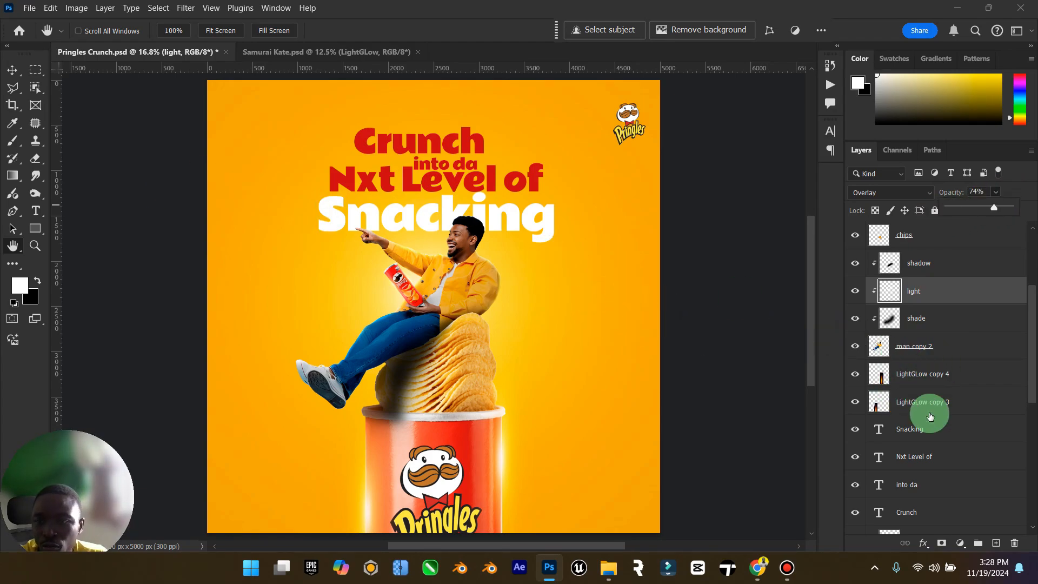
# Add a new layer named shade above the can's light layer, inside the clipping stack on the Case layer.
pyautogui.scroll(-5, 934, 475)
pyautogui.scroll(2, 933, 359)
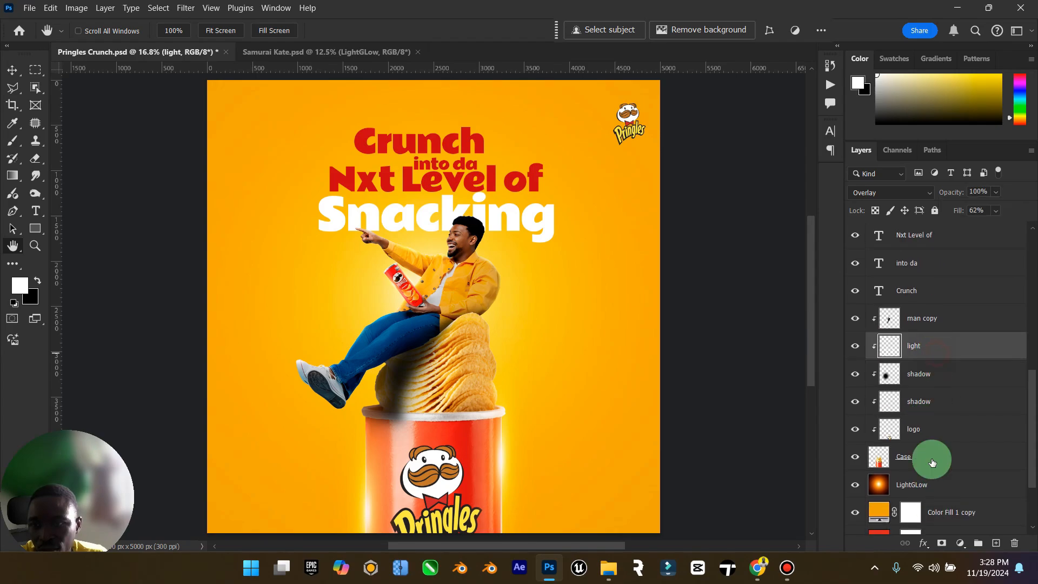
pyautogui.click(992, 533)
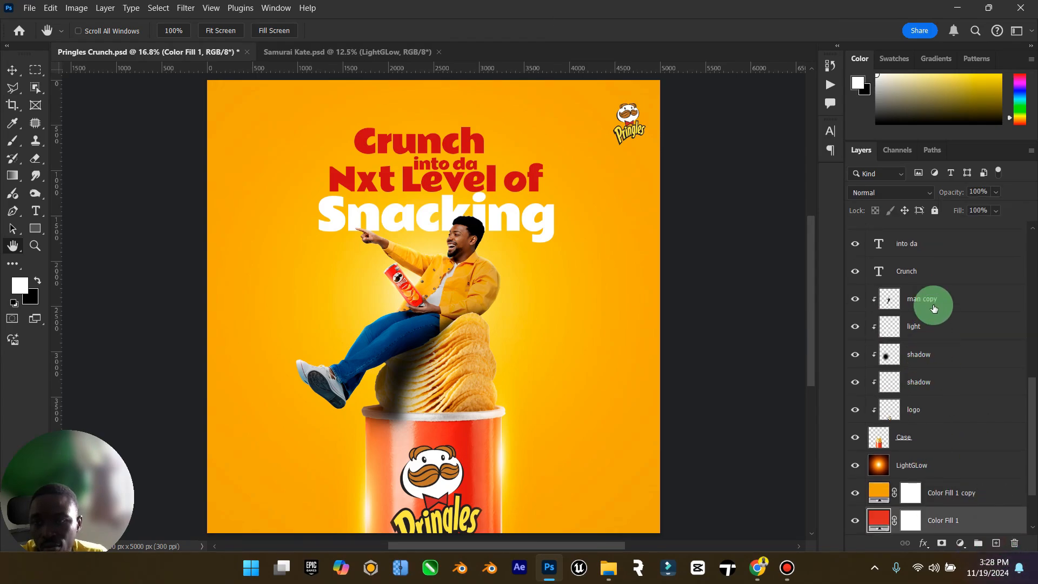
pyautogui.scroll(2, 928, 390)
pyautogui.click(929, 385)
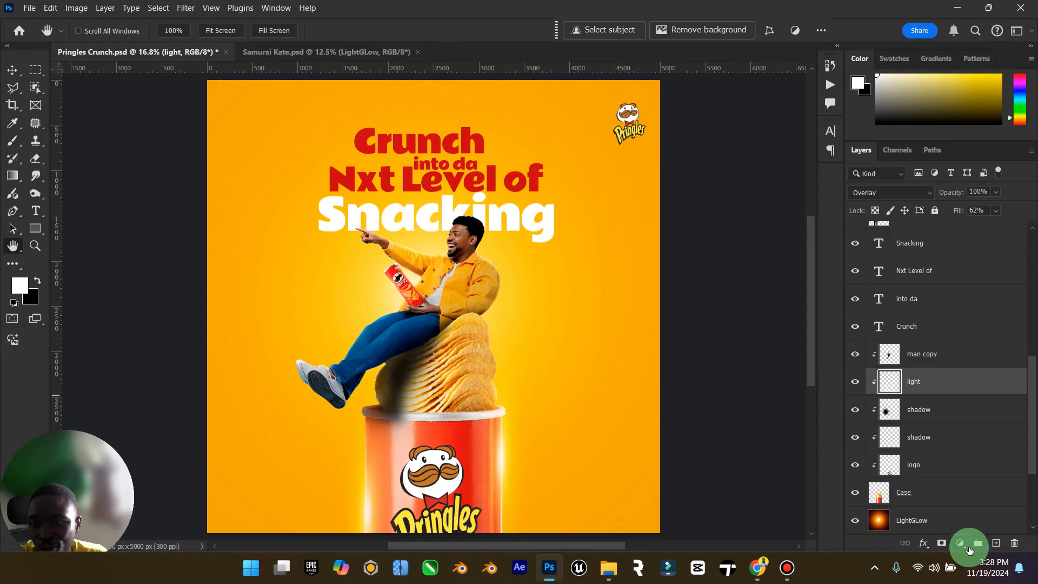
pyautogui.click(996, 543)
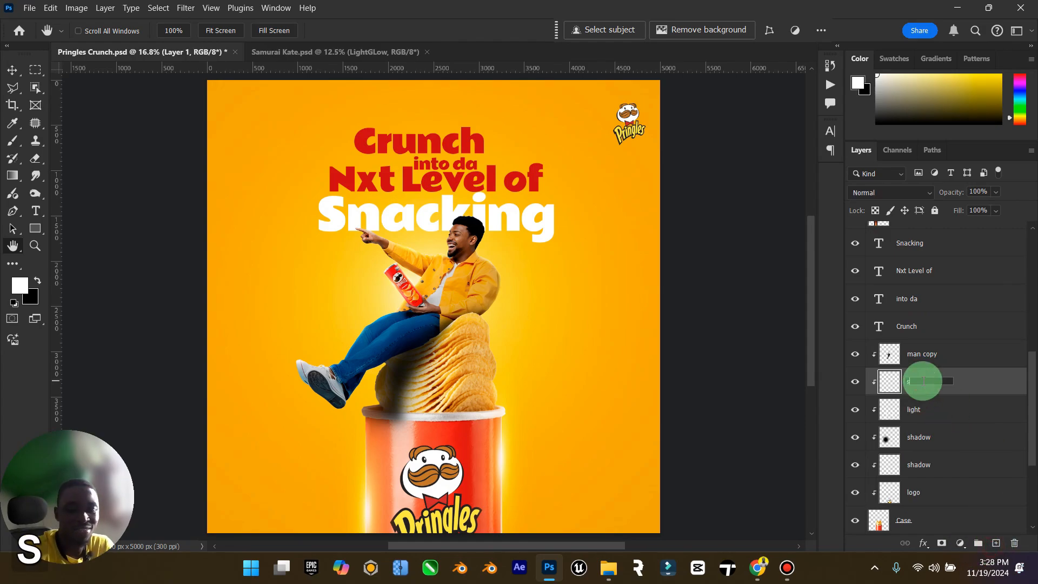
pyautogui.write('e')
pyautogui.press('Return')
pyautogui.click(923, 382)
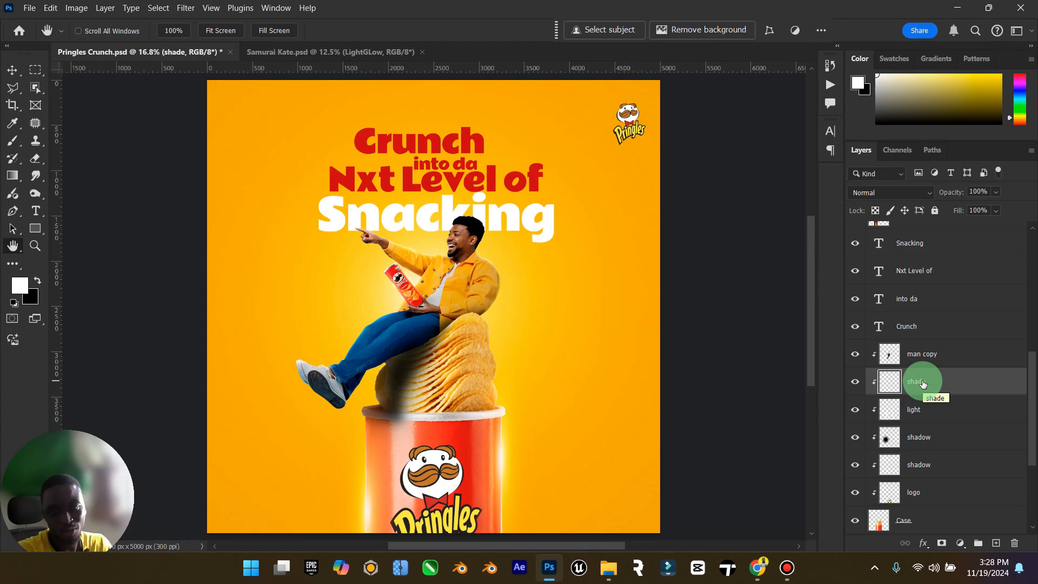
# Paint black over the lower chips and the middle of the can with a soft 1900 px brush on the shade layer.
pyautogui.click(13, 146)
pyautogui.press('x')
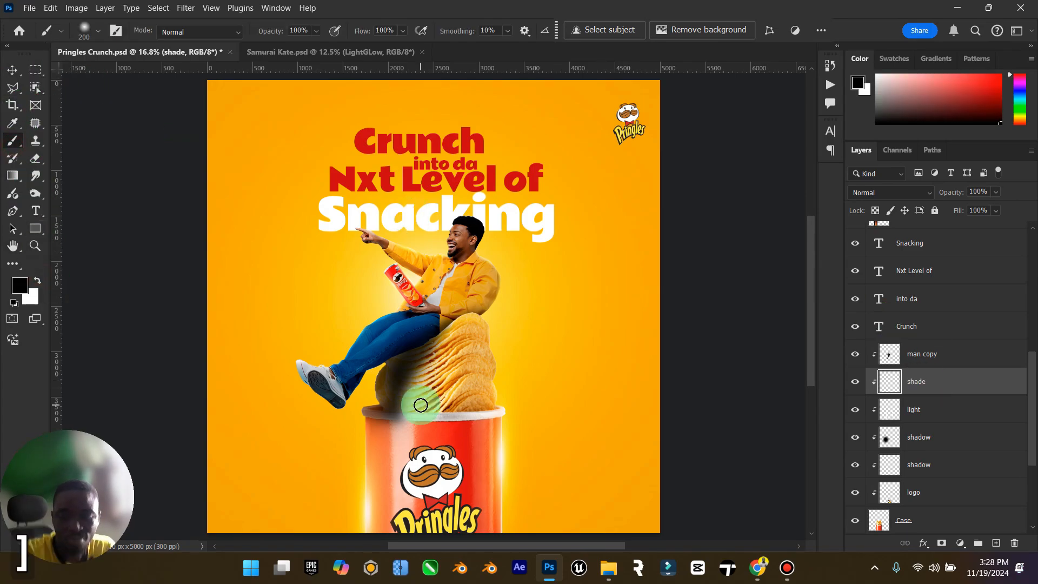
pyautogui.press(']')
pyautogui.press(']')
pyautogui.press(']')
pyautogui.press(']')
pyautogui.press(']')
pyautogui.press(']')
pyautogui.press(']')
pyautogui.press(']')
pyautogui.press(']')
pyautogui.press(']')
pyautogui.press(']')
pyautogui.press(']')
pyautogui.press(']')
pyautogui.press(']')
pyautogui.press(']')
pyautogui.press(']')
pyautogui.press(']')
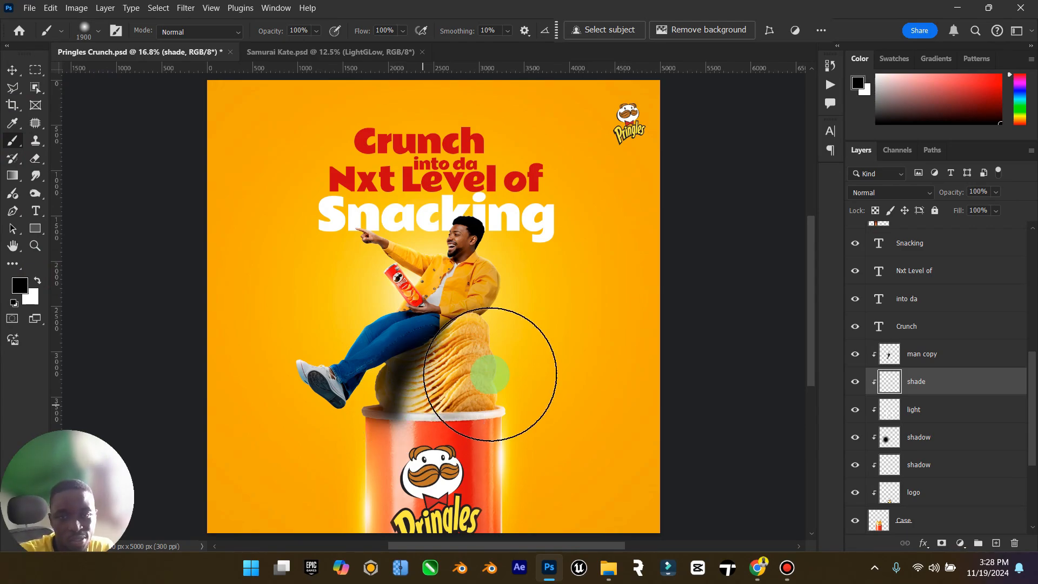
pyautogui.moveTo(439, 363)
pyautogui.mouseDown()
pyautogui.moveTo(430, 562)
pyautogui.moveTo(428, 464)
pyautogui.moveTo(408, 465)
pyautogui.mouseUp()
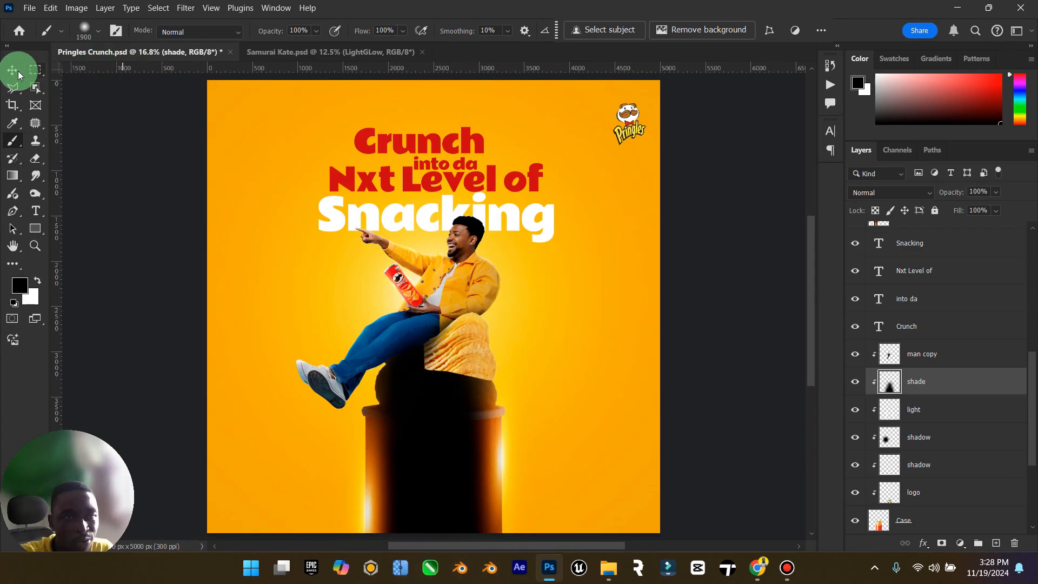
# Set the can's shade layer to Multiply with 77% opacity and 28% fill.
pyautogui.click(13, 71)
pyautogui.click(895, 193)
pyautogui.click(874, 204)
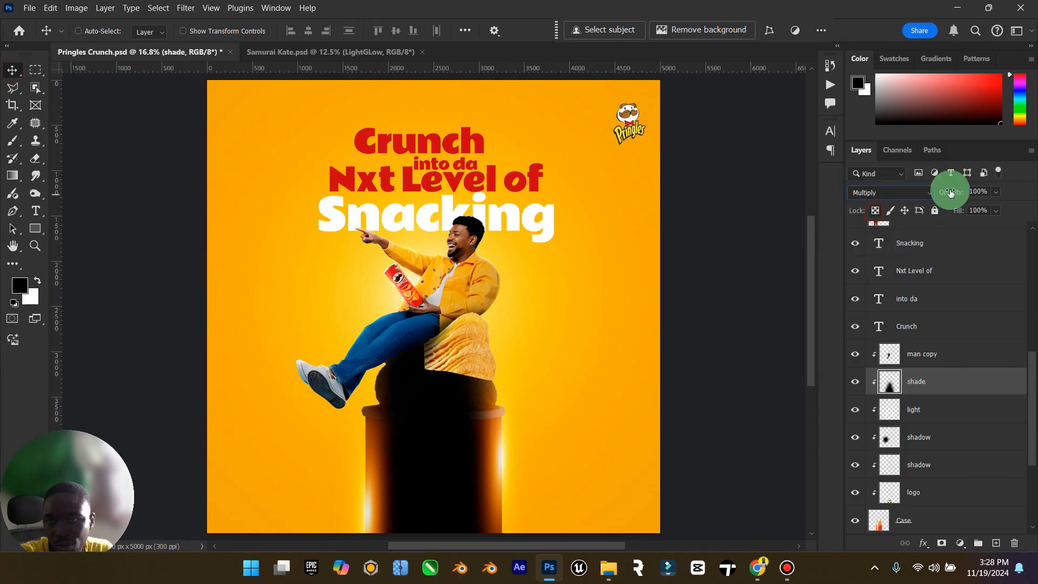
pyautogui.moveTo(958, 226); pyautogui.dragTo(960, 211)
pyautogui.click(996, 192)
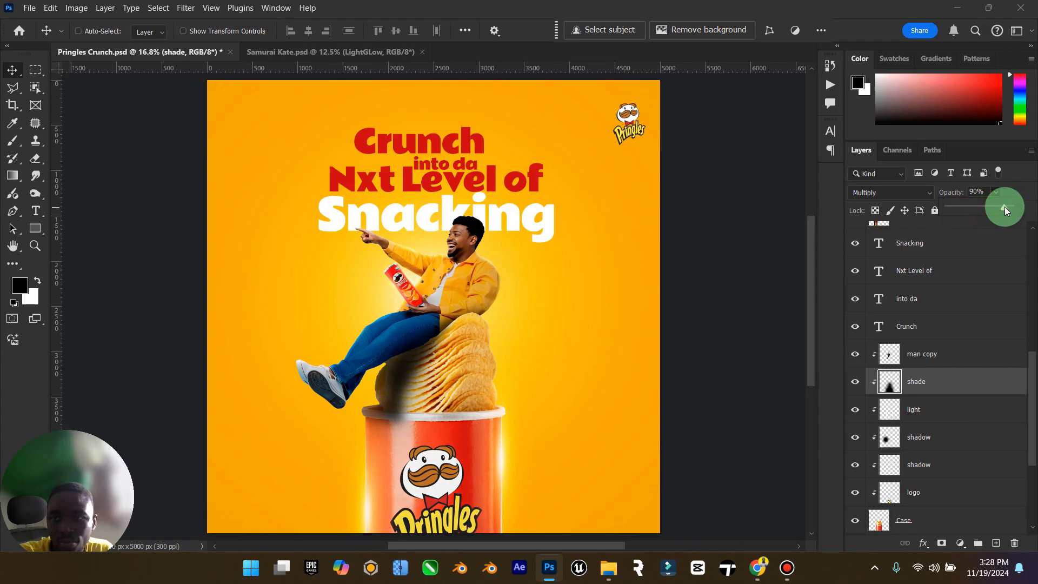
pyautogui.moveTo(1004, 207); pyautogui.dragTo(977, 225)
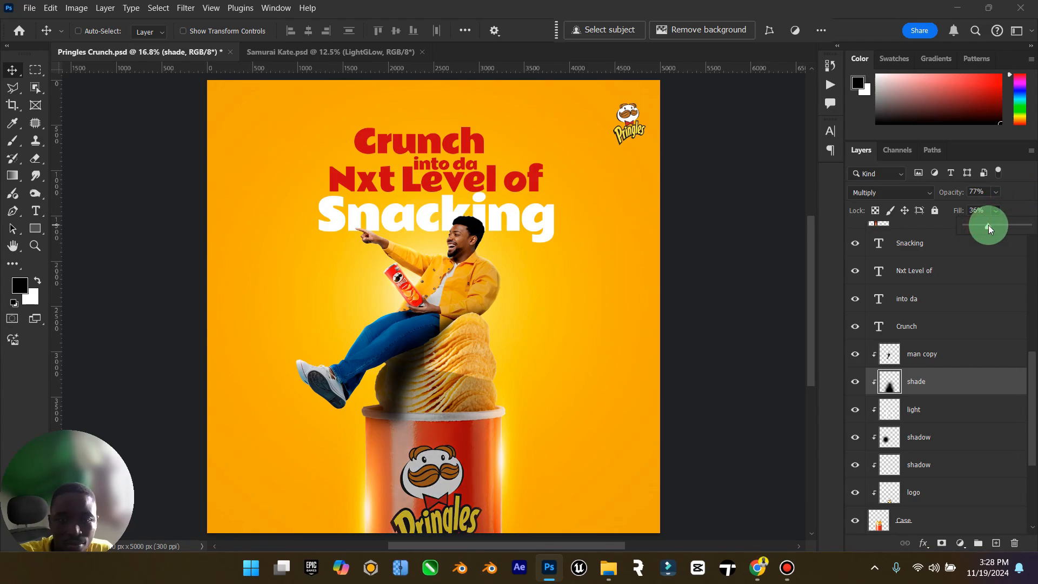
pyautogui.moveTo(988, 226); pyautogui.dragTo(984, 226)
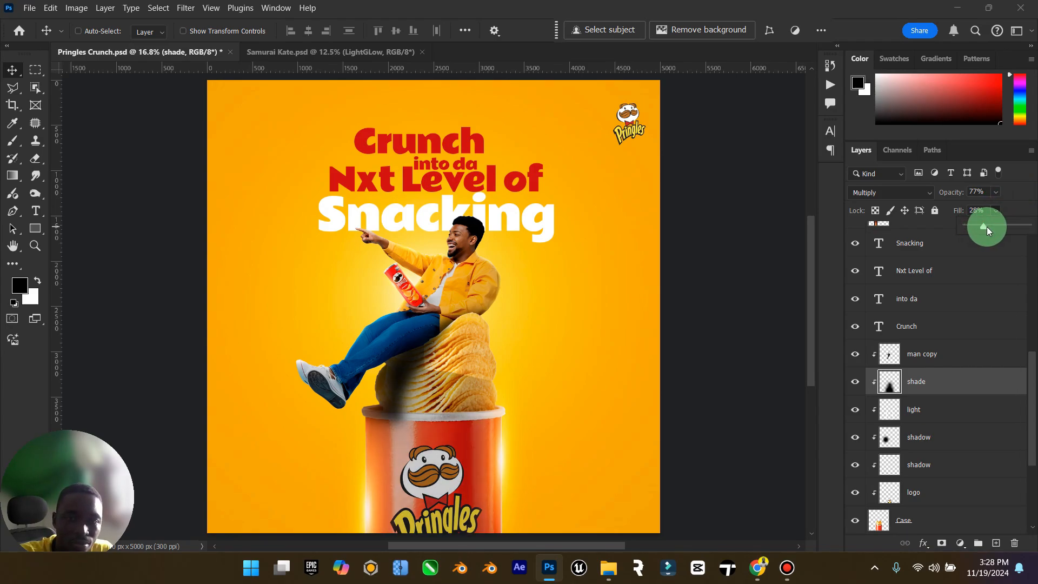
# Duplicate the can's shade layer, bring the copy above man copy, and clip man copy back to the can.
pyautogui.click(929, 393)
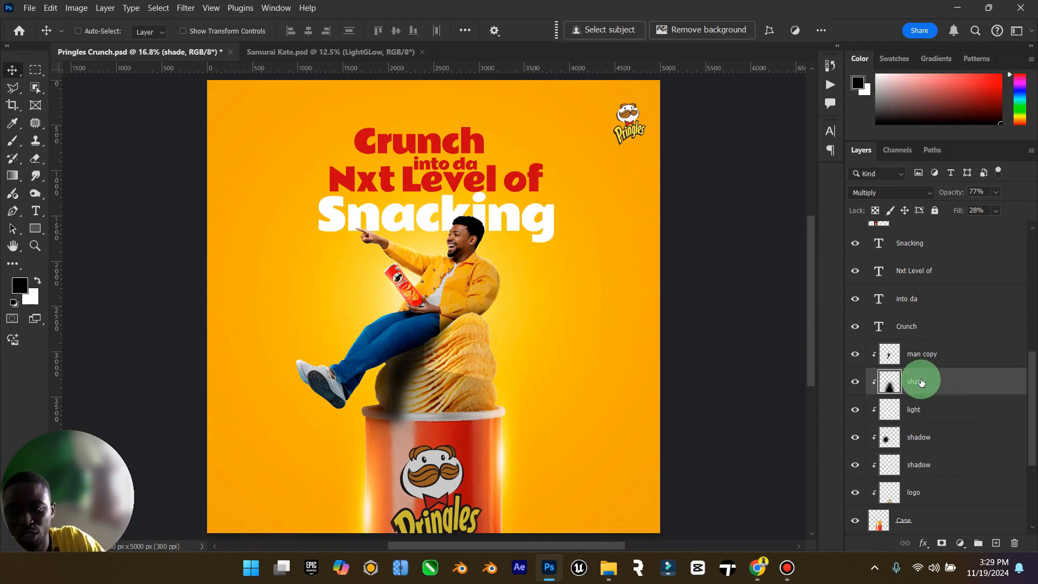
pyautogui.hotkey('ctrl', 'j')
pyautogui.hotkey('ctrl', ']')
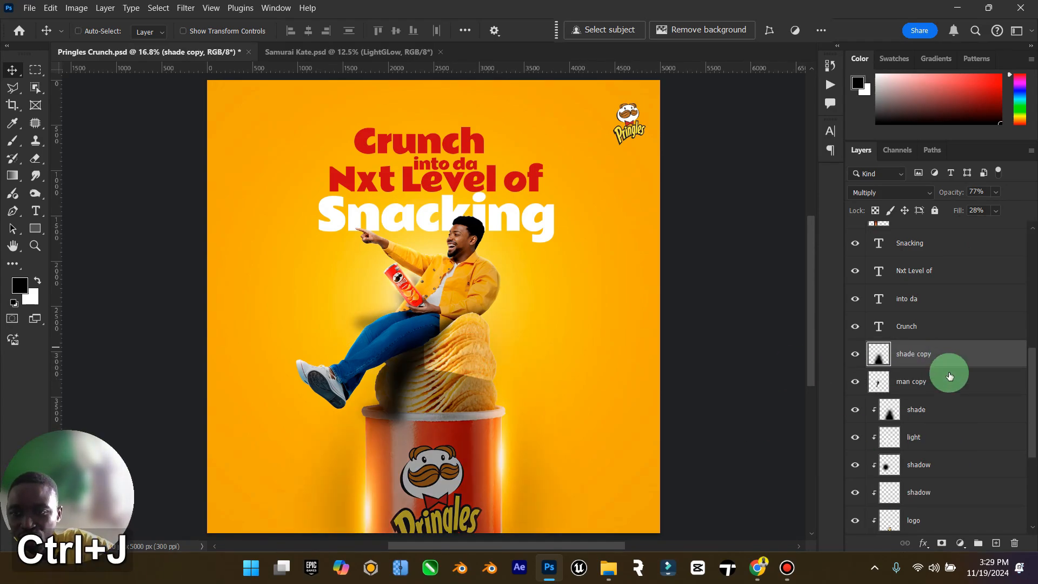
pyautogui.rightClick(948, 382)
pyautogui.click(971, 325)
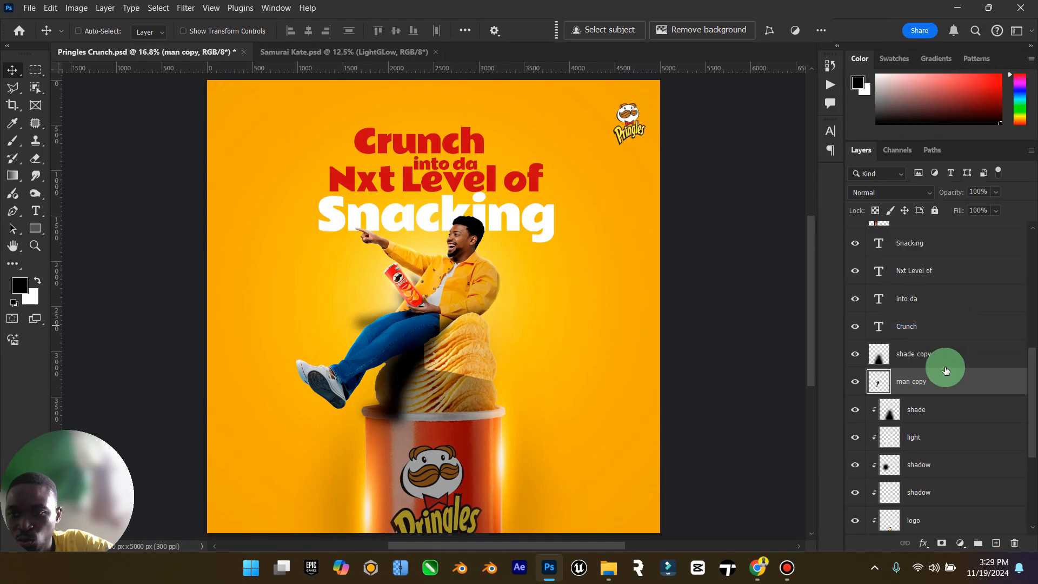
pyautogui.hotkey('ctrl', 'z')
pyautogui.rightClick(946, 378)
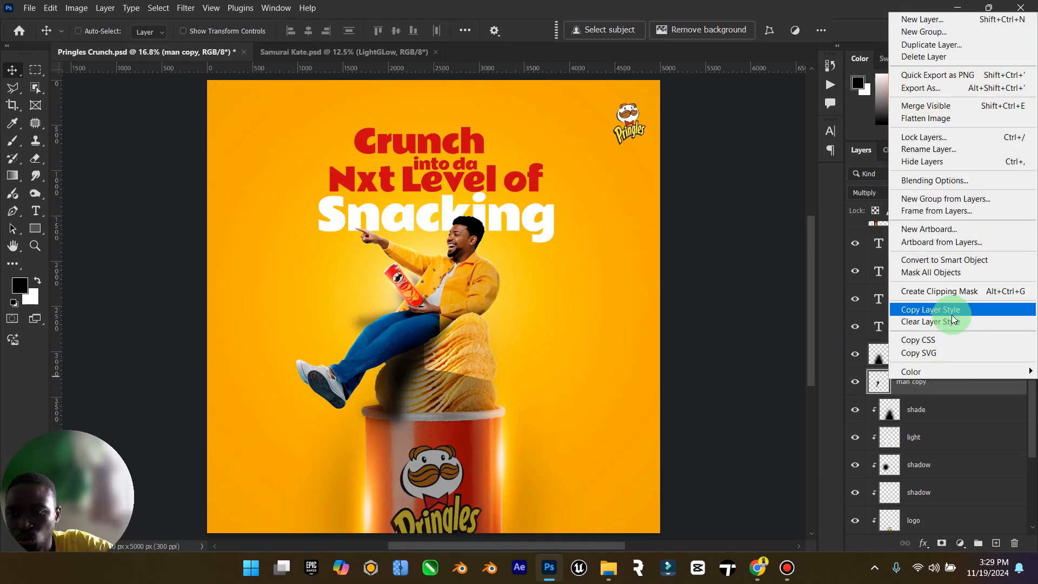
pyautogui.click(968, 300)
# Move the shade copy above man copy 3 in the chips stack and clip it to the chips.
pyautogui.click(935, 354)
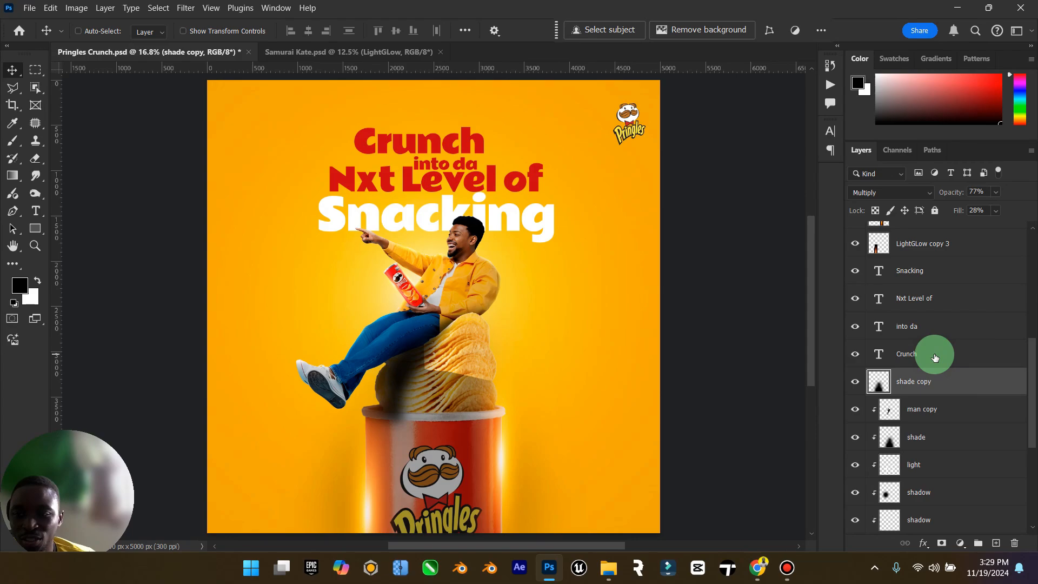
pyautogui.moveTo(932, 381); pyautogui.dragTo(991, 263)
pyautogui.rightClick(976, 266)
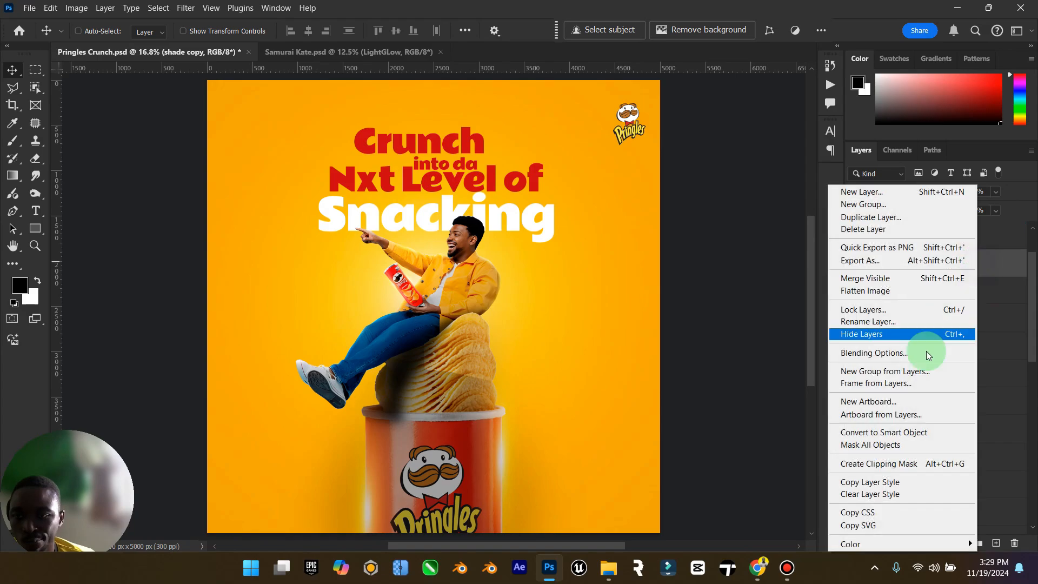
pyautogui.click(898, 463)
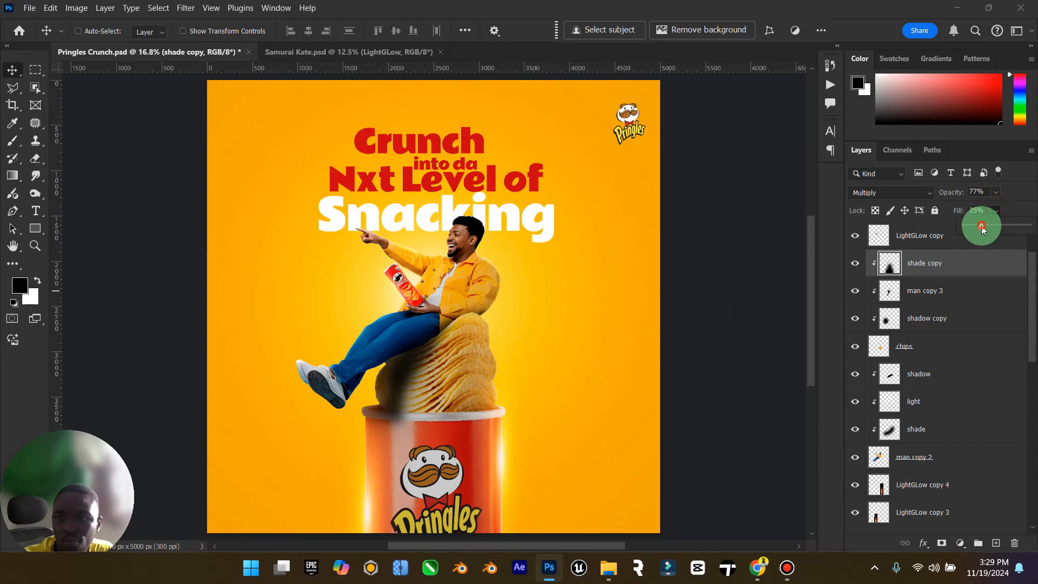
# Reduce the fill to 17% on both the chips' shade copy and the can's shade layer.
pyautogui.moveTo(982, 228); pyautogui.dragTo(978, 228)
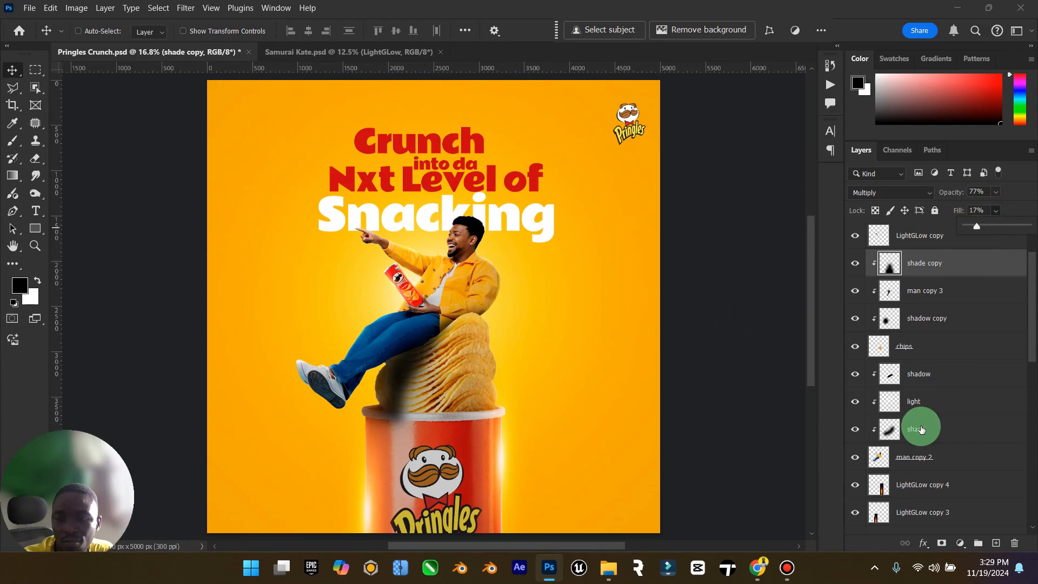
pyautogui.scroll(-5, 920, 424)
pyautogui.click(943, 303)
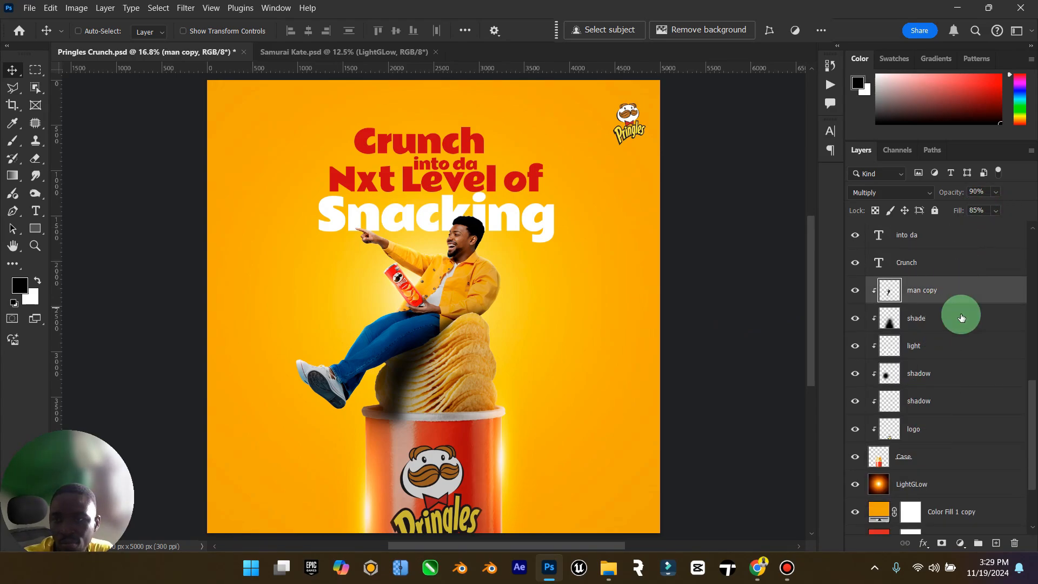
pyautogui.click(930, 318)
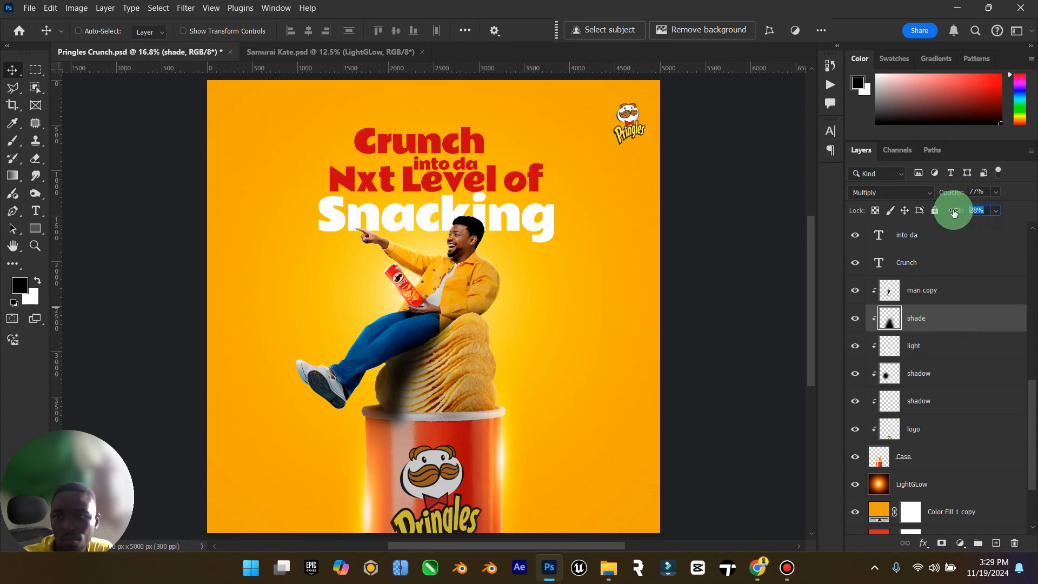
pyautogui.write('17')
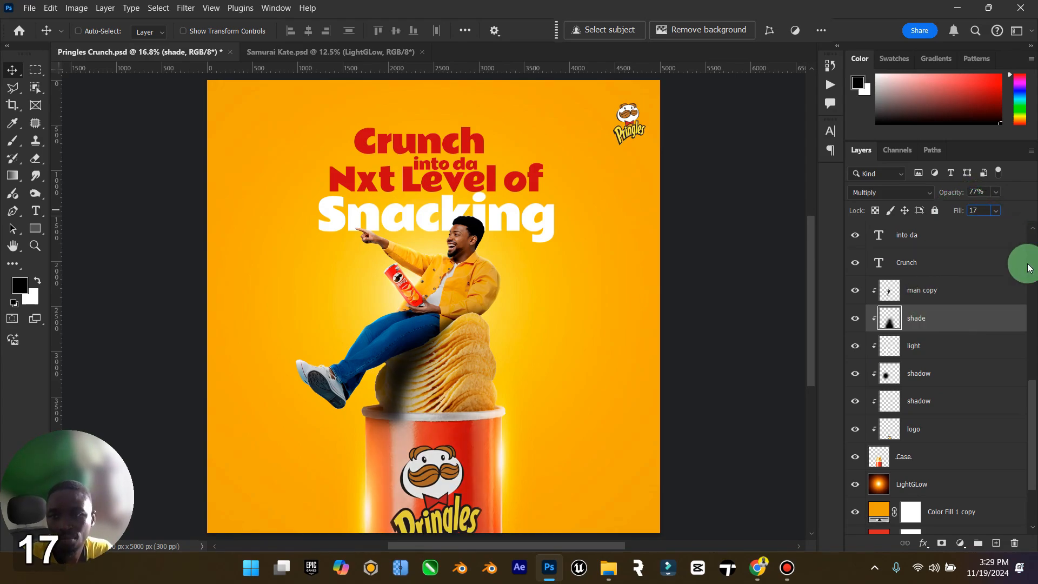
pyautogui.click(974, 290)
pyautogui.click(12, 247)
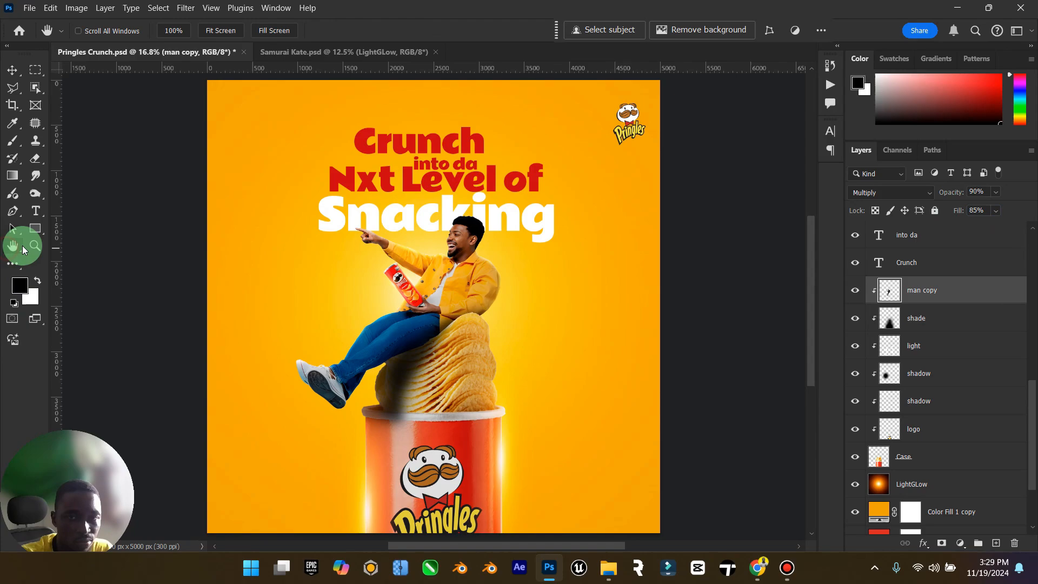
pyautogui.click(35, 246)
pyautogui.moveTo(321, 258); pyautogui.dragTo(0, 111)
pyautogui.click(9, 77)
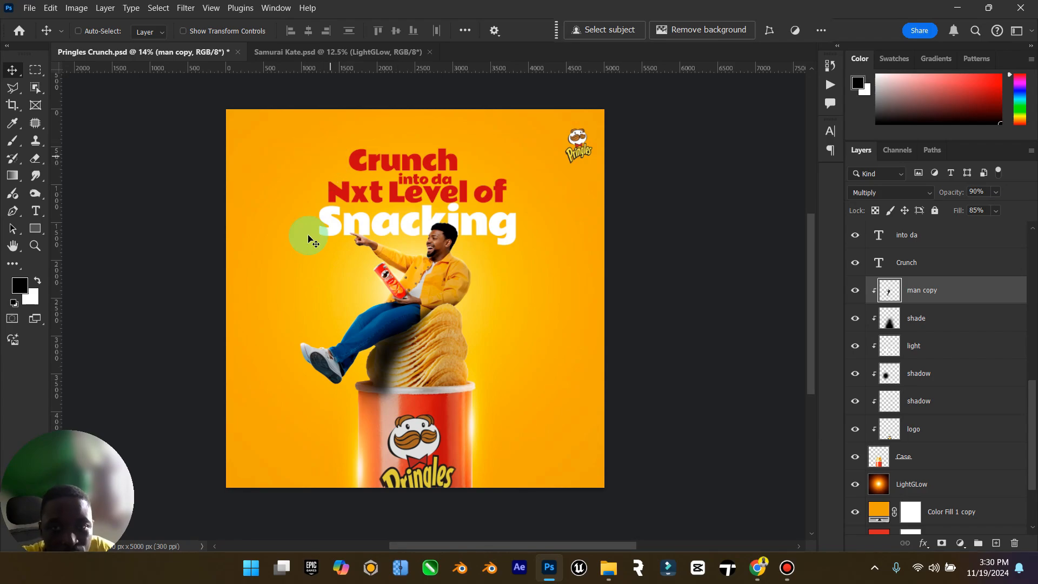
# Switch to File Explorer and place the brand logo from Desktop > Elzenitho Hub > My Brand into the Photoshop poster.
pyautogui.click(608, 566)
pyautogui.click(124, 185)
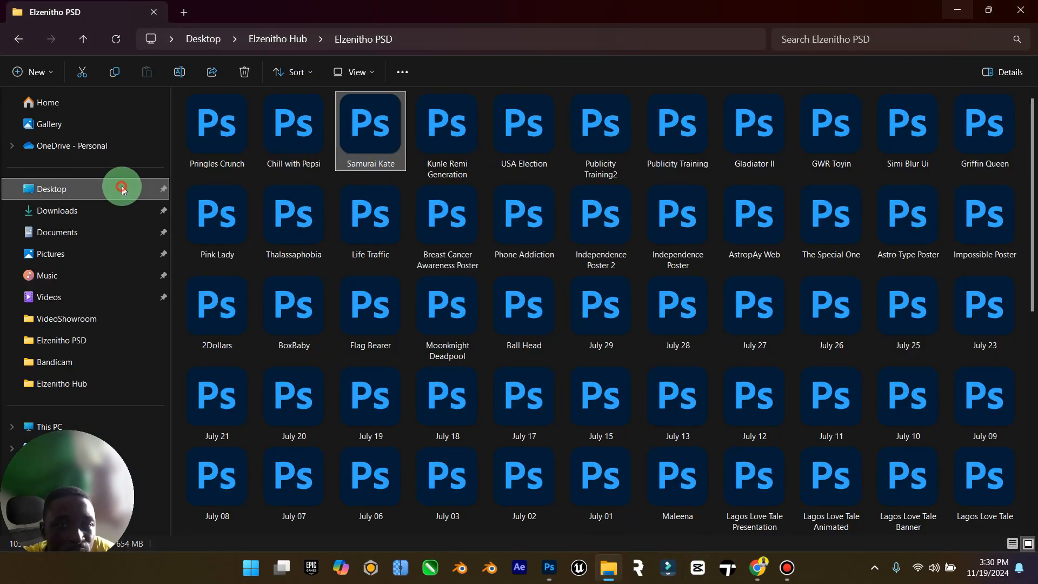
pyautogui.doubleClick(390, 131)
pyautogui.click(569, 127)
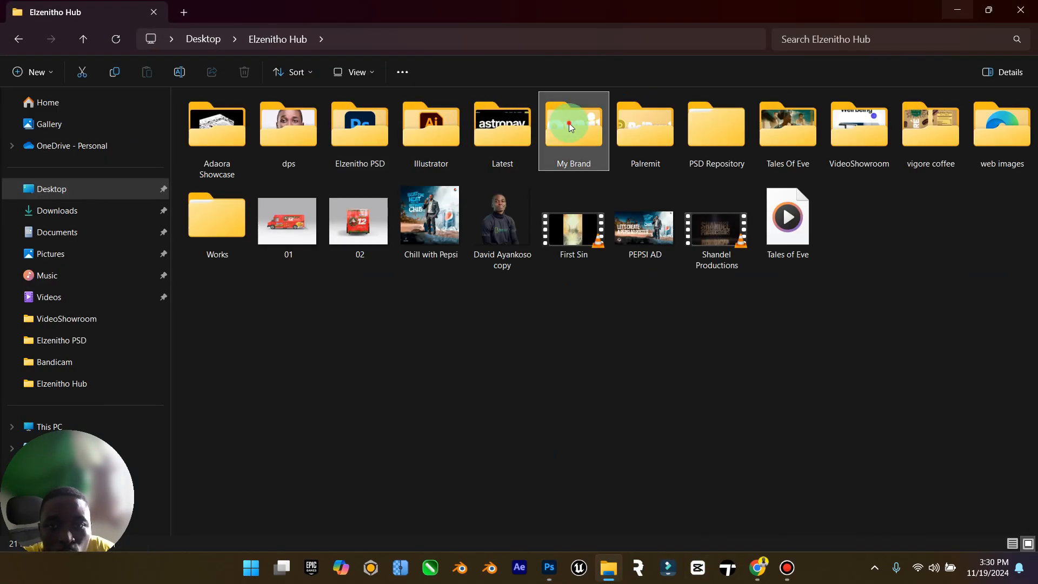
pyautogui.doubleClick(569, 127)
pyautogui.moveTo(800, 162); pyautogui.dragTo(401, 262)
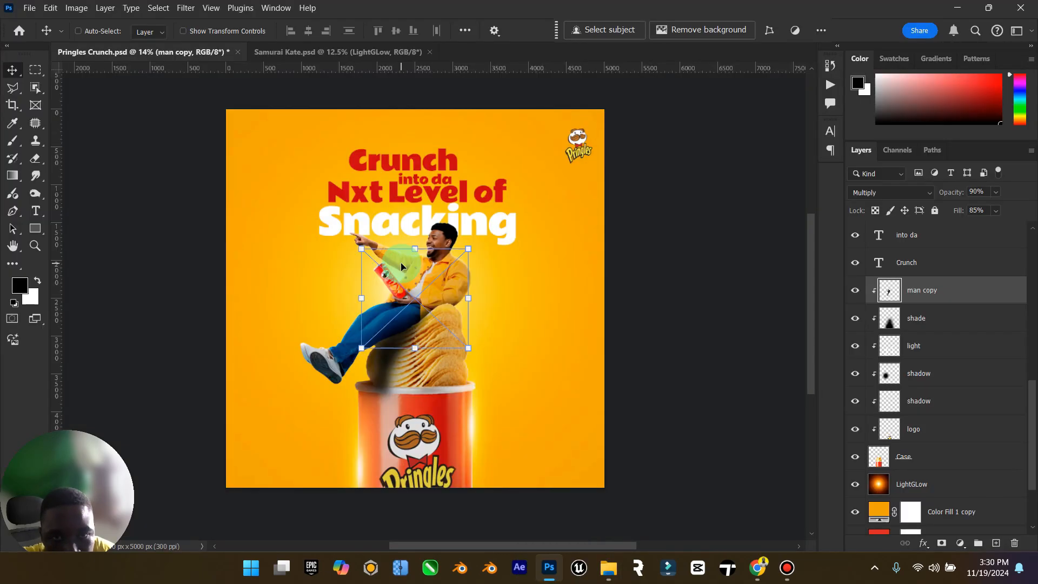
# Shrink the Elzenitho Brand logo and place it in the poster's lower-left corner.
pyautogui.moveTo(468, 248); pyautogui.dragTo(255, 468)
pyautogui.click(145, 99)
pyautogui.click(12, 68)
pyautogui.click(323, 468)
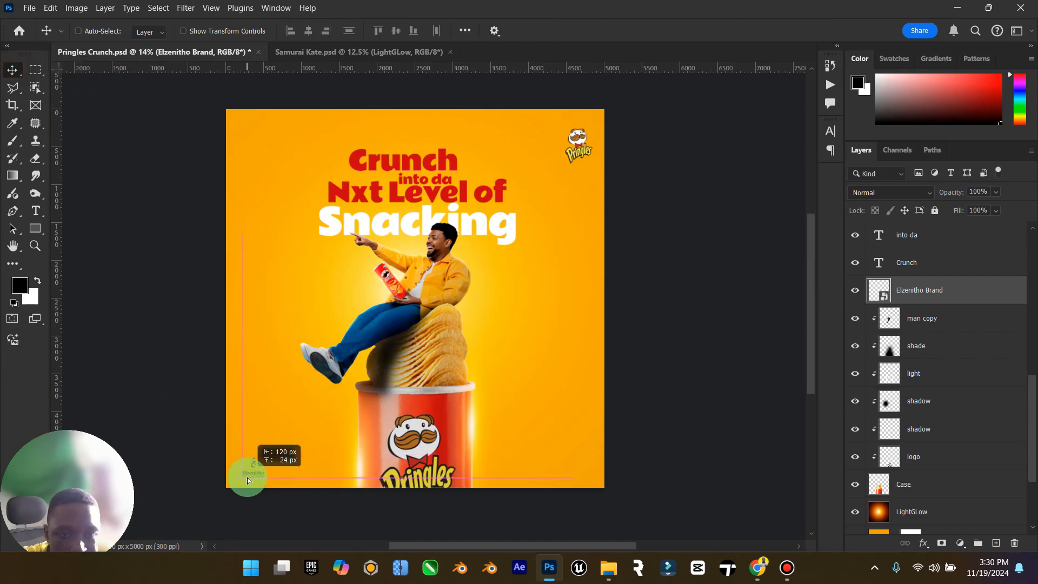
# Set the Elzenitho Brand layer's blend mode to Multiply and save the document.
pyautogui.click(921, 196)
pyautogui.click(890, 216)
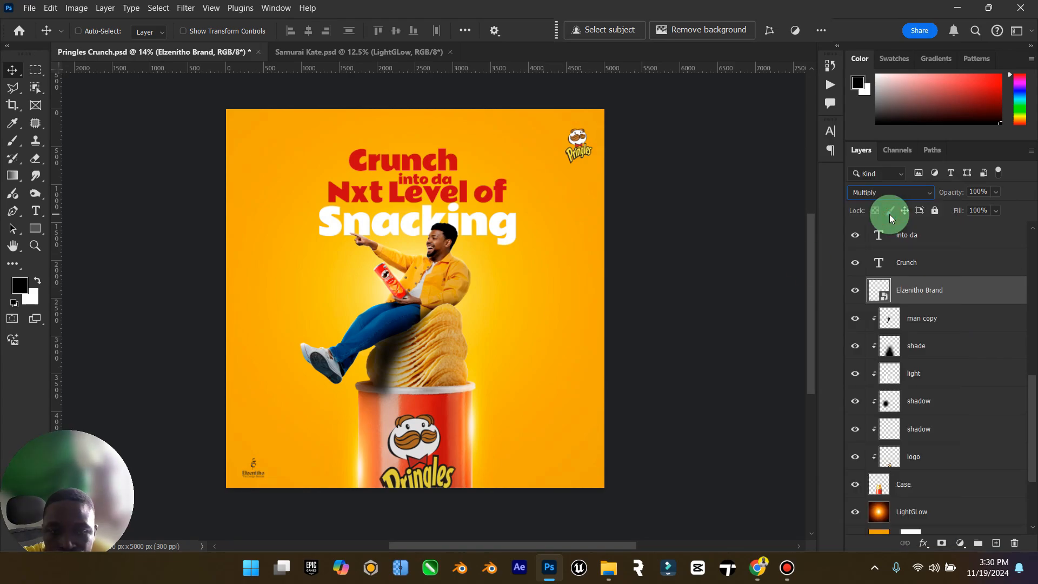
pyautogui.hotkey('ctrl', 's')
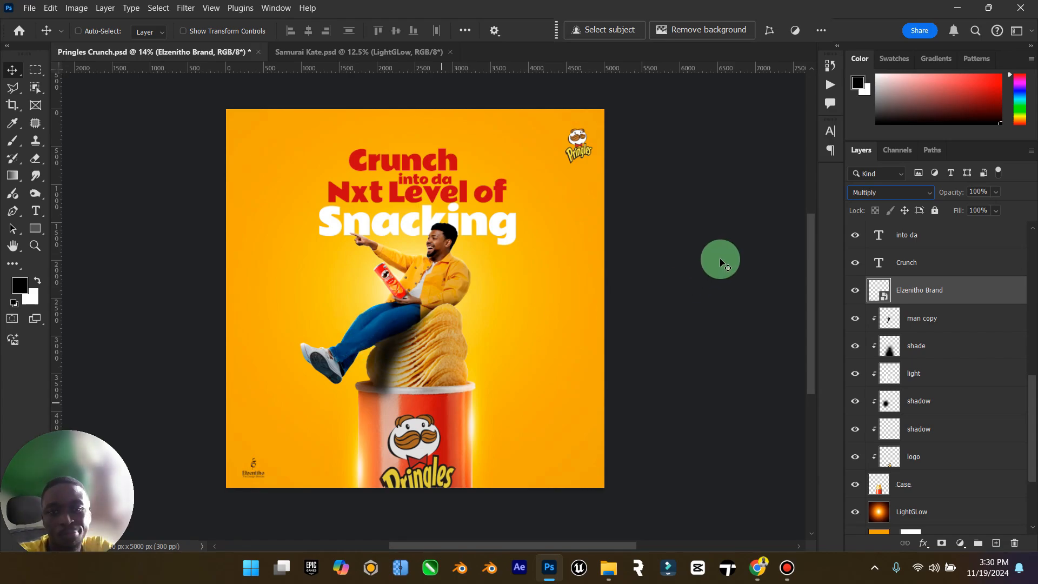
# Try merging all layers from pngwing.com (2) copy down to Color Fill 1 into one, and undo the merge.
pyautogui.scroll(5, 951, 379)
pyautogui.moveTo(1030, 349); pyautogui.dragTo(1035, 206)
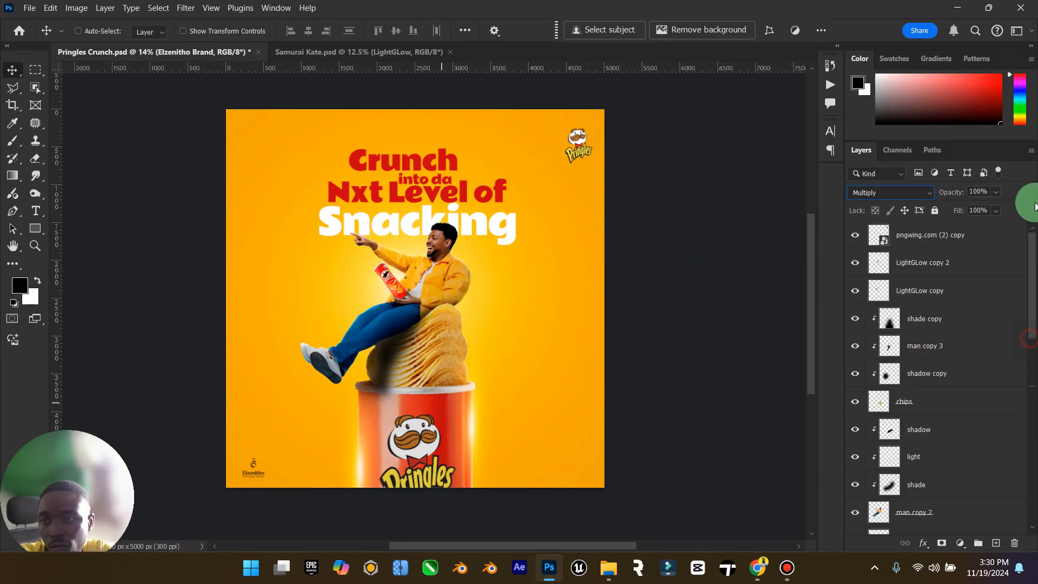
pyautogui.moveTo(968, 240); pyautogui.dragTo(946, 517)
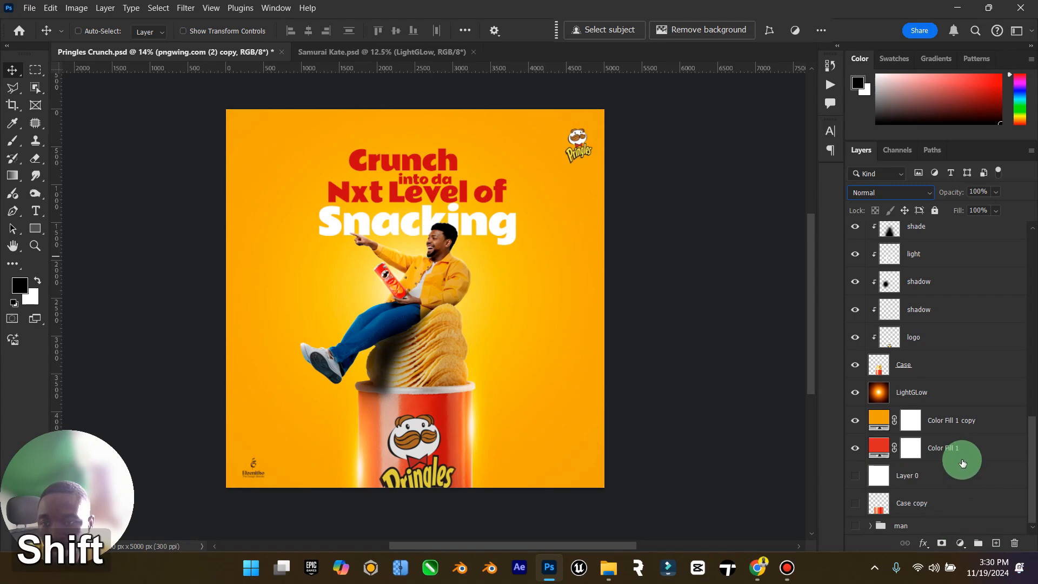
pyautogui.keyDown('shift'); pyautogui.click(977, 453); pyautogui.keyUp('shift')
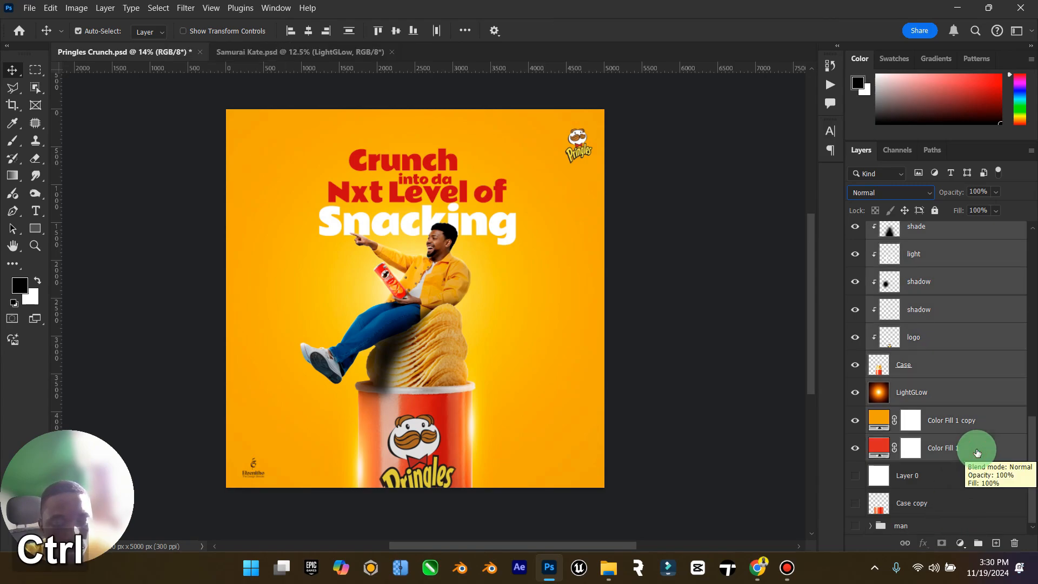
pyautogui.hotkey('ctrl', 'shift', 'e')
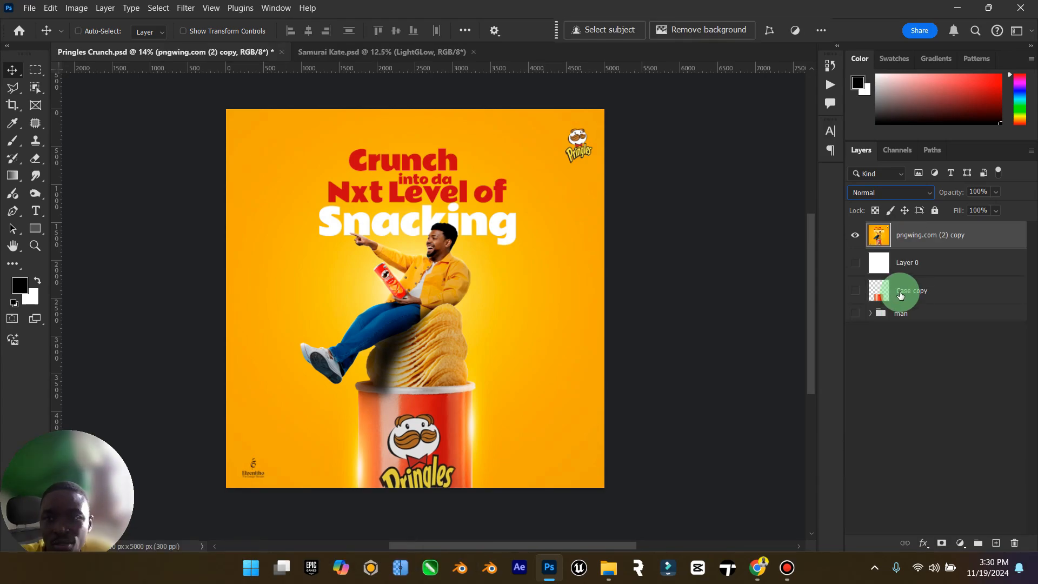
pyautogui.hotkey('ctrl', 'z')
# Stamp the layers from Color Fill 1 up to pngwing.com (2) copy into a new merged layer, and undo the stamp.
pyautogui.scroll(-5, 950, 357)
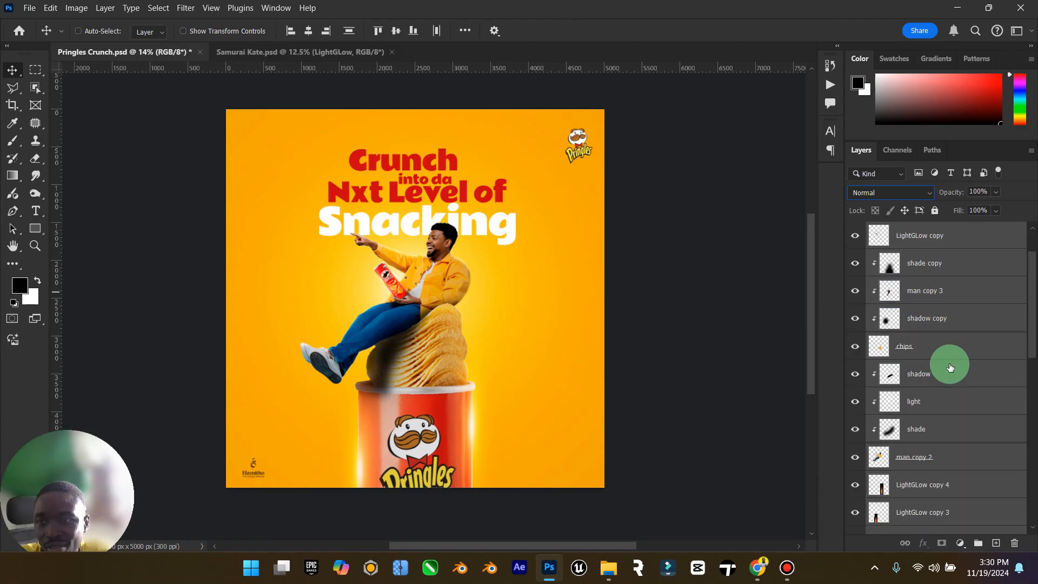
pyautogui.click(970, 450)
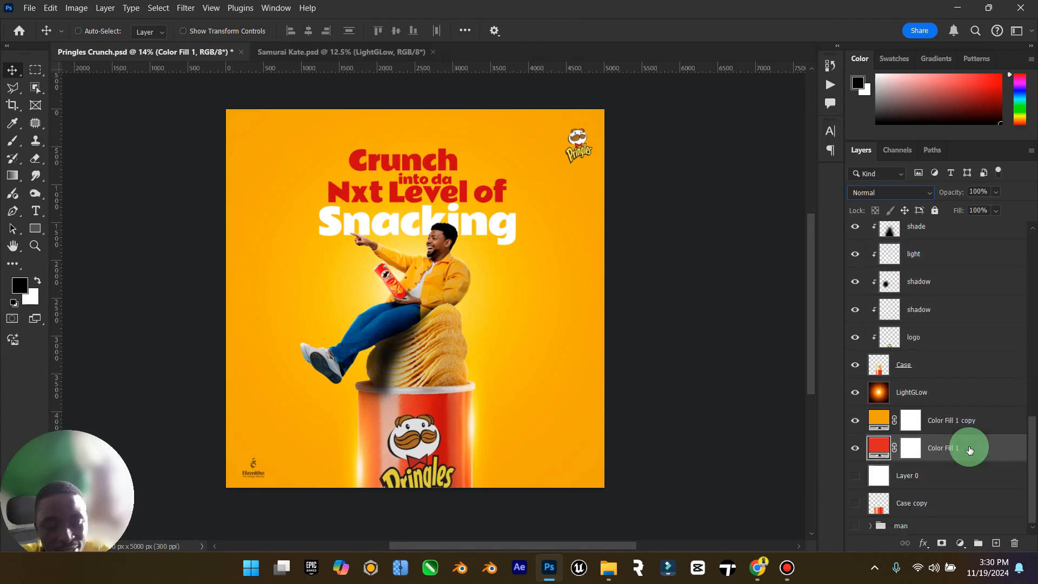
pyautogui.scroll(10, 969, 446)
pyautogui.keyDown('shift'); pyautogui.click(970, 237); pyautogui.keyUp('shift')
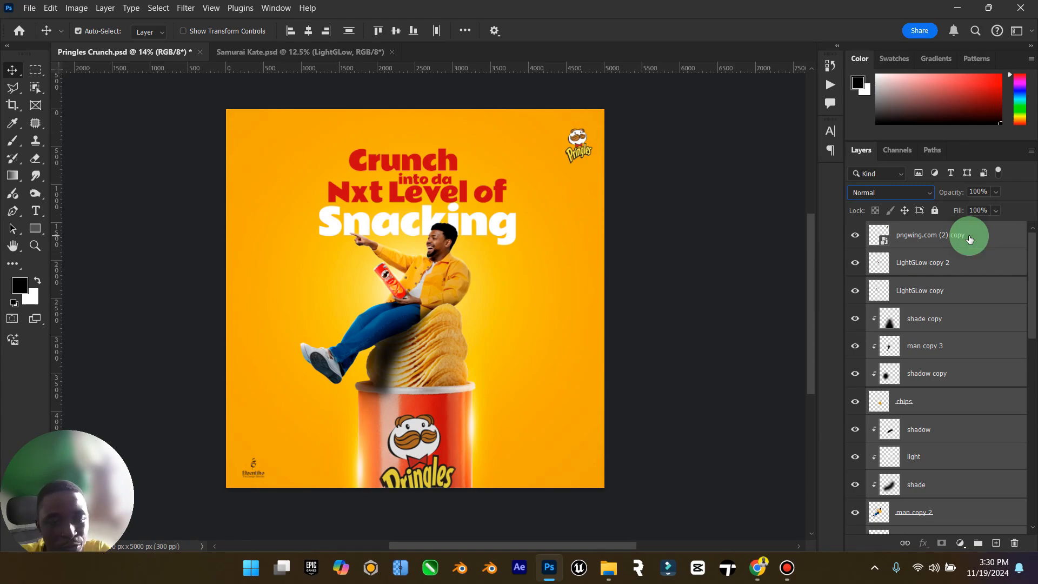
pyautogui.hotkey('ctrl', 'shift', 'alt', 'e')
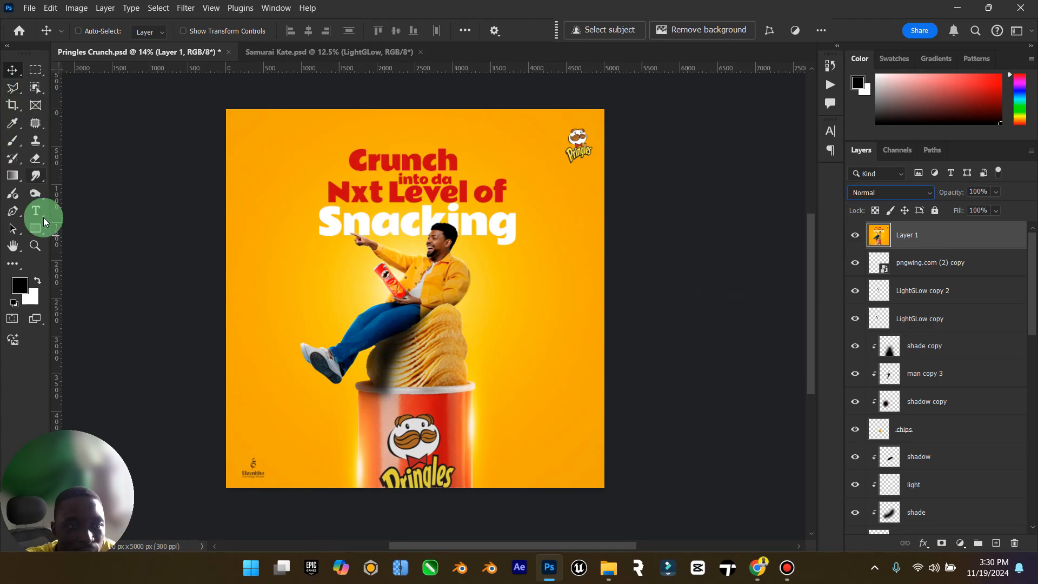
pyautogui.click(35, 246)
pyautogui.moveTo(349, 206); pyautogui.dragTo(420, 206)
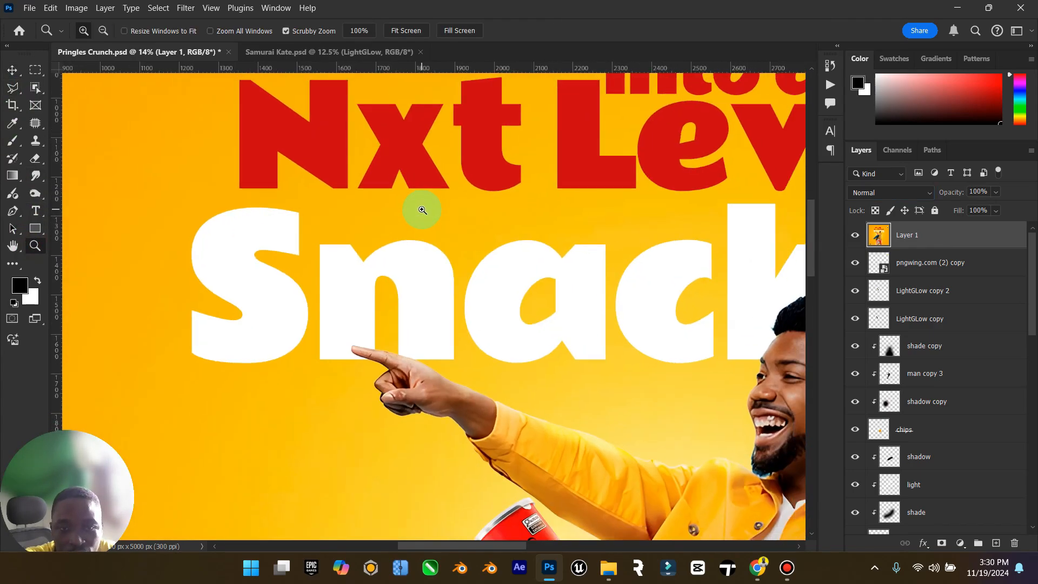
pyautogui.moveTo(430, 368); pyautogui.dragTo(516, 355)
pyautogui.hotkey('ctrl', 'z')
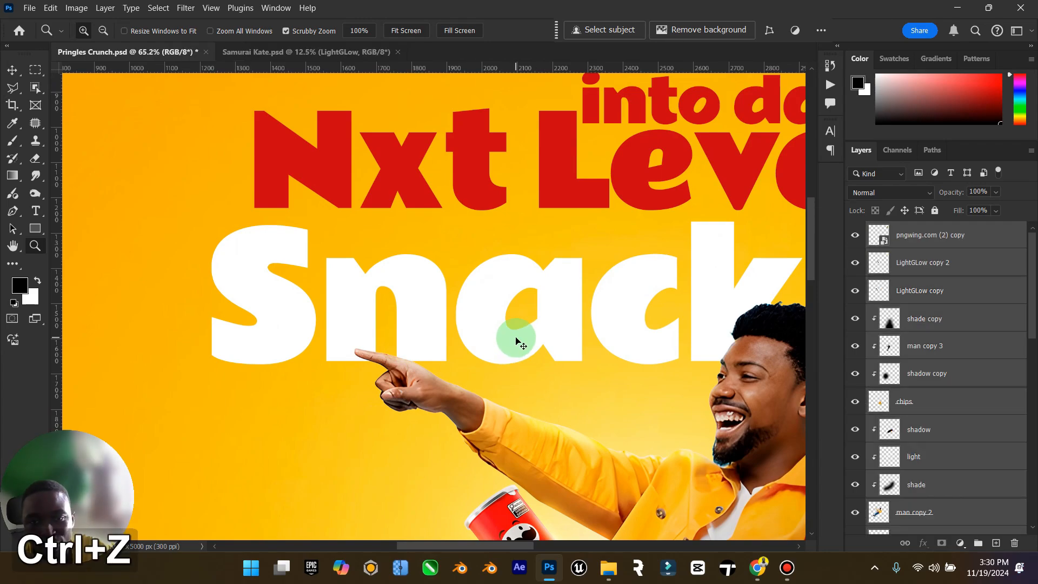
# Soften the edge of the man's curled fingers on the man copy 2 layer using the Blur tool at size 20.
pyautogui.scroll(-3, 927, 432)
pyautogui.click(934, 346)
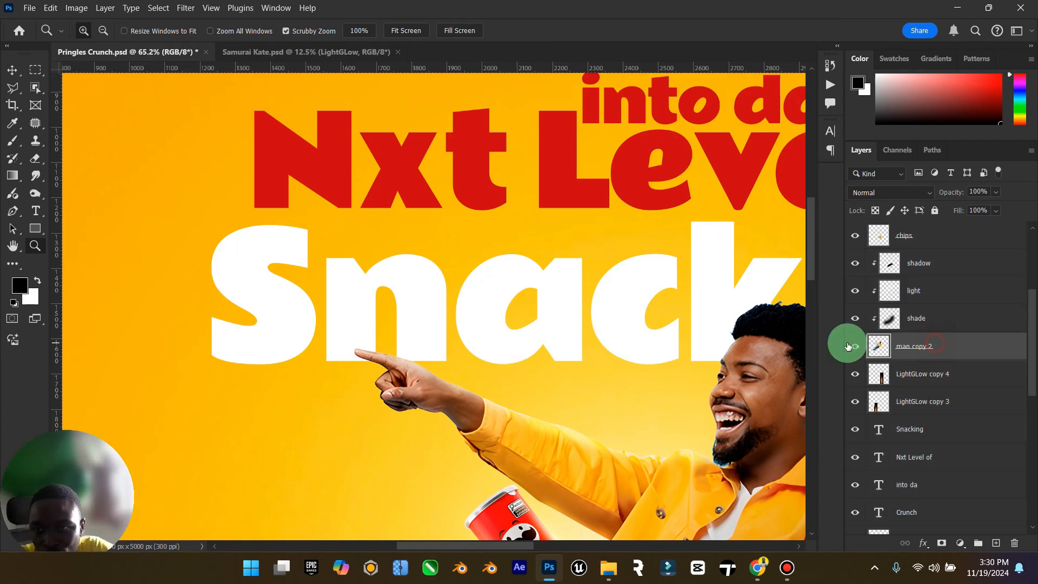
pyautogui.moveTo(437, 371)
pyautogui.mouseDown()
pyautogui.moveTo(447, 364)
pyautogui.moveTo(0, 205)
pyautogui.moveTo(75, 180)
pyautogui.mouseUp()
pyautogui.press('[')
pyautogui.press('[')
pyautogui.press('[')
pyautogui.press('[')
pyautogui.press('[')
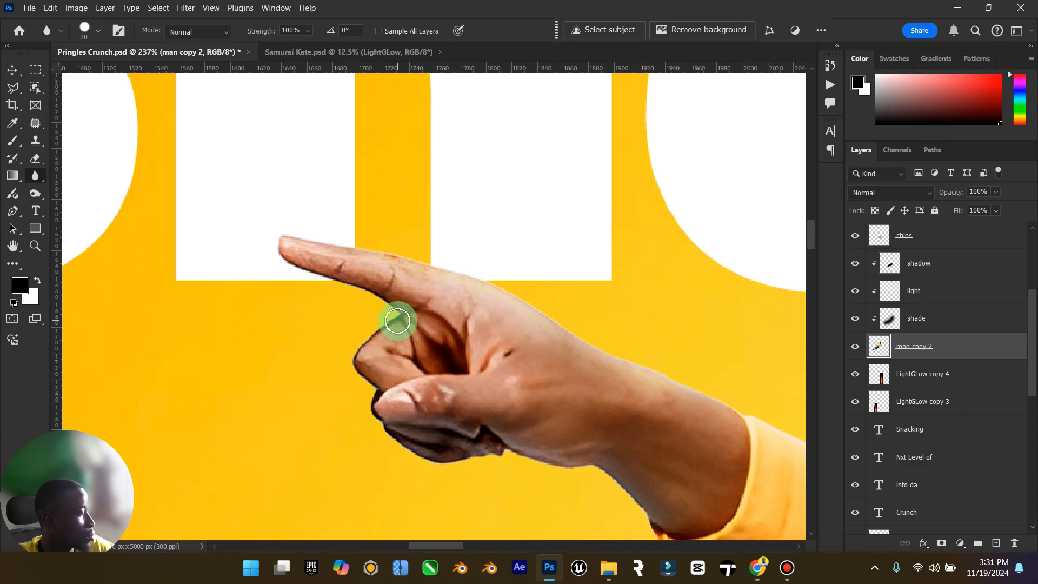
pyautogui.moveTo(398, 318); pyautogui.dragTo(364, 363)
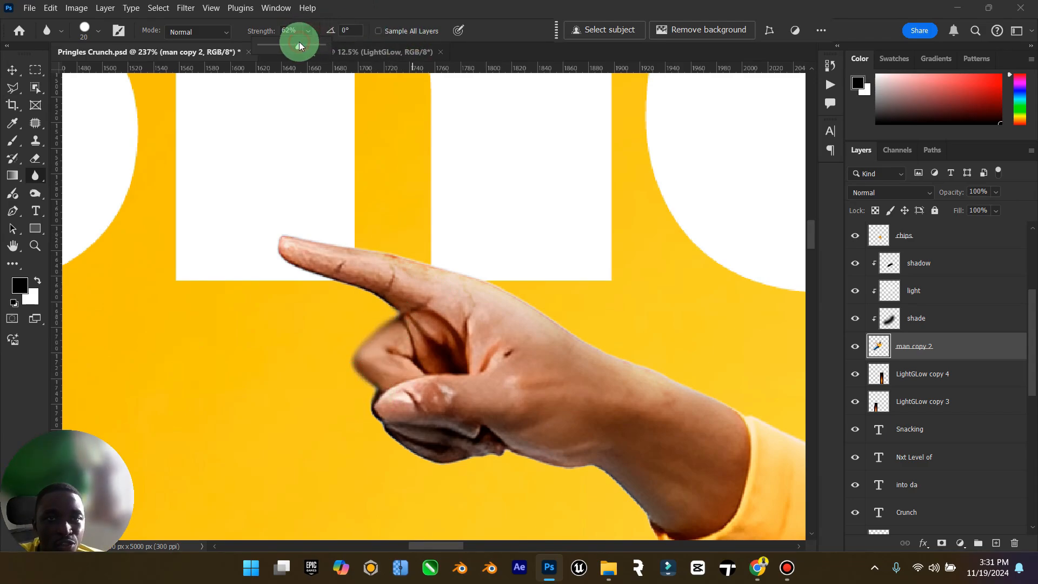
# Set the Blur strength to 80% and soften the outlines of the pointing hand and the underside of the jacket sleeve.
pyautogui.click(383, 309)
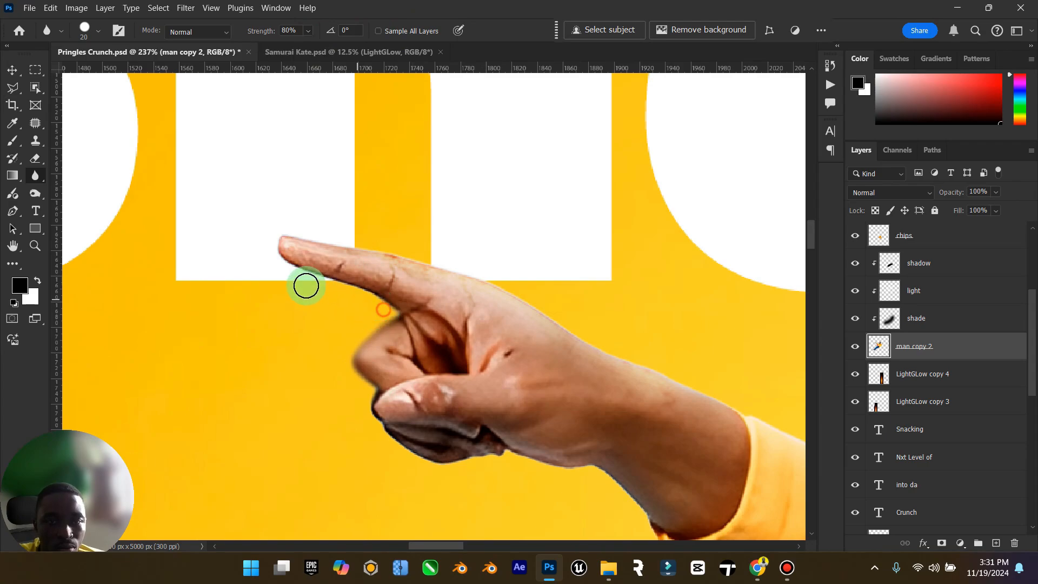
pyautogui.moveTo(373, 298)
pyautogui.mouseDown()
pyautogui.moveTo(290, 252)
pyautogui.moveTo(416, 264)
pyautogui.mouseUp()
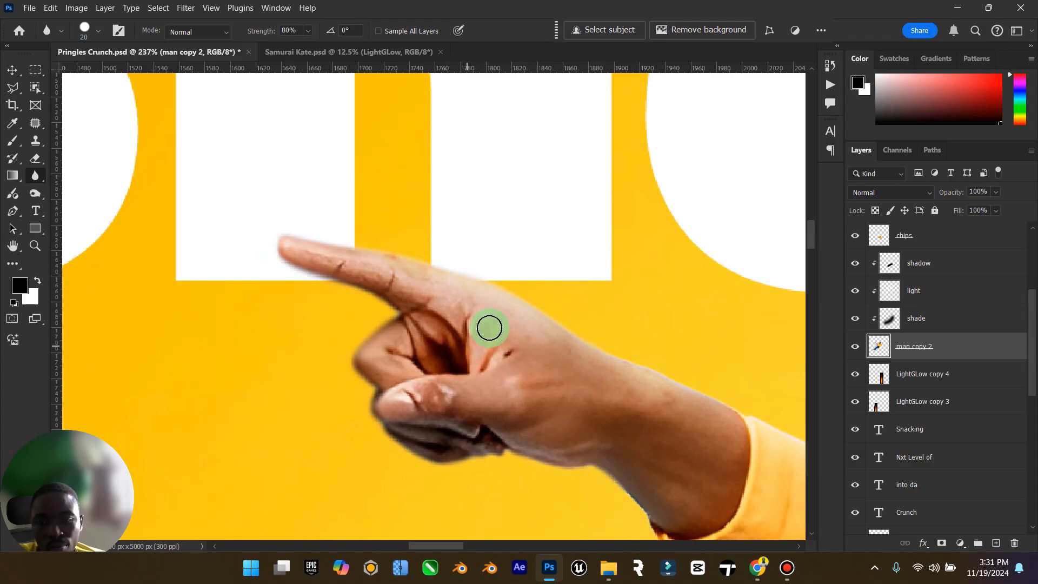
pyautogui.scroll(-3, 696, 493)
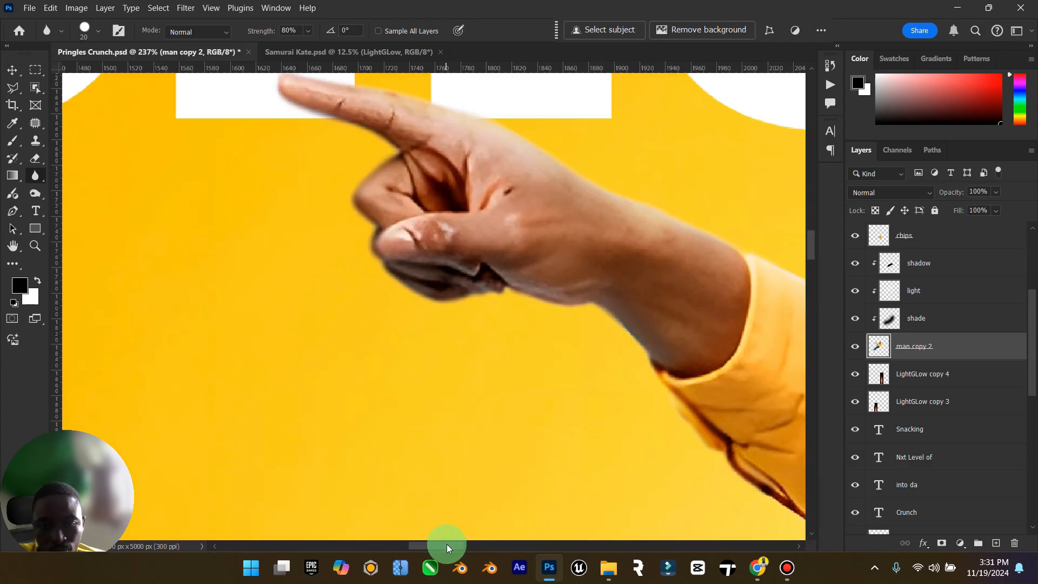
pyautogui.hscroll(5, 496, 470)
pyautogui.scroll(-3, 496, 459)
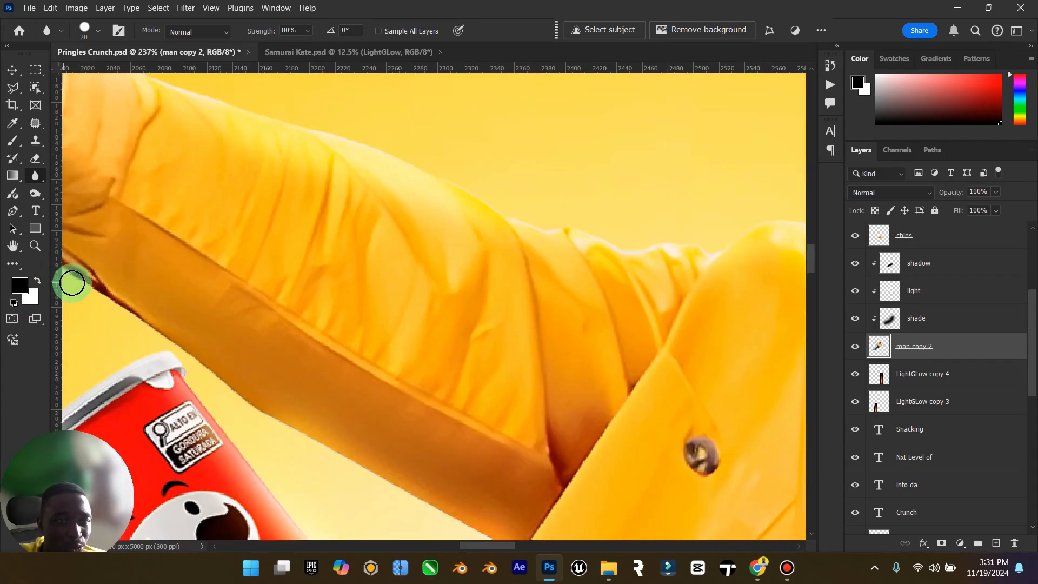
pyautogui.moveTo(72, 283)
pyautogui.mouseDown()
pyautogui.moveTo(264, 400)
pyautogui.moveTo(112, 278)
pyautogui.moveTo(89, 278)
pyautogui.moveTo(343, 426)
pyautogui.moveTo(305, 427)
pyautogui.moveTo(509, 515)
pyautogui.mouseUp()
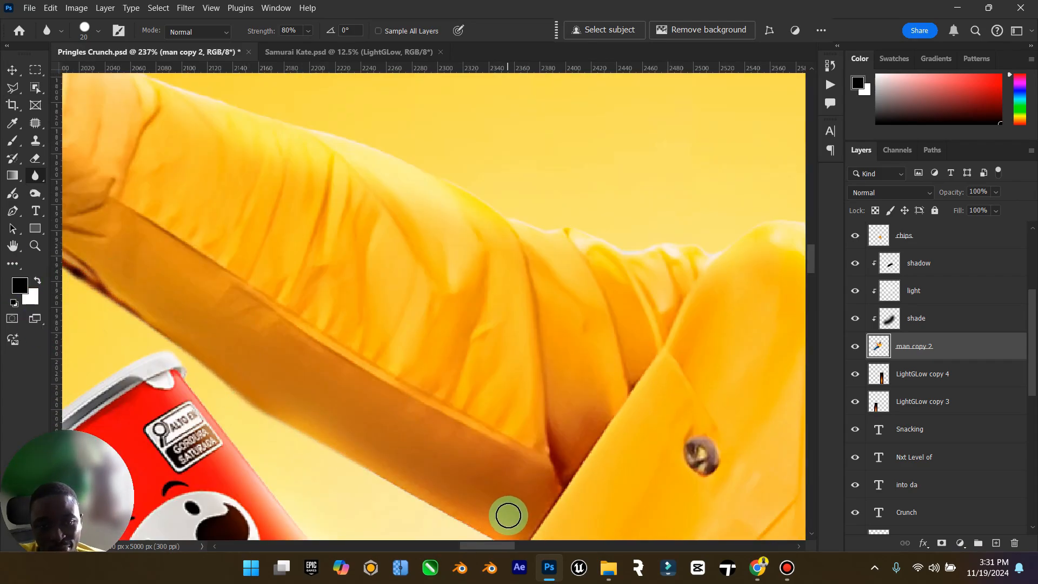
# Blur the cutout edges of the Pringles can the man is holding on the man copy 2 layer.
pyautogui.scroll(-2, 490, 495)
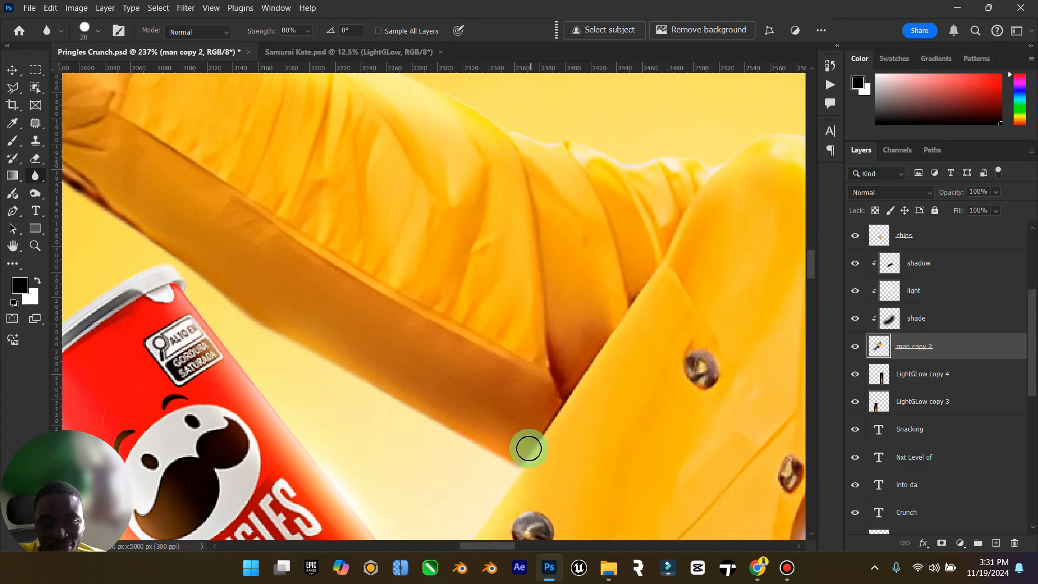
pyautogui.scroll(-4, 529, 449)
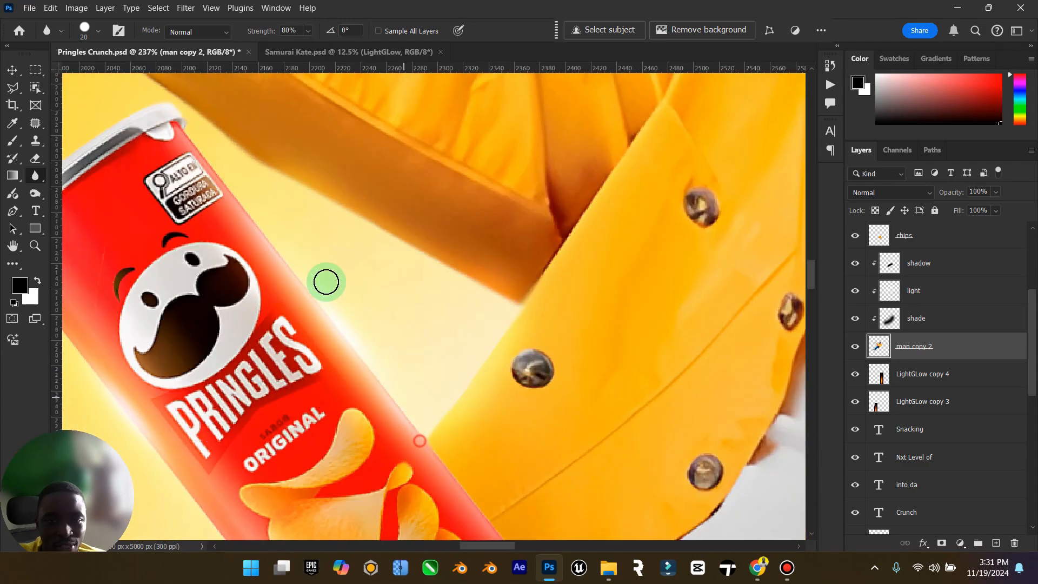
pyautogui.moveTo(345, 317); pyautogui.dragTo(186, 139)
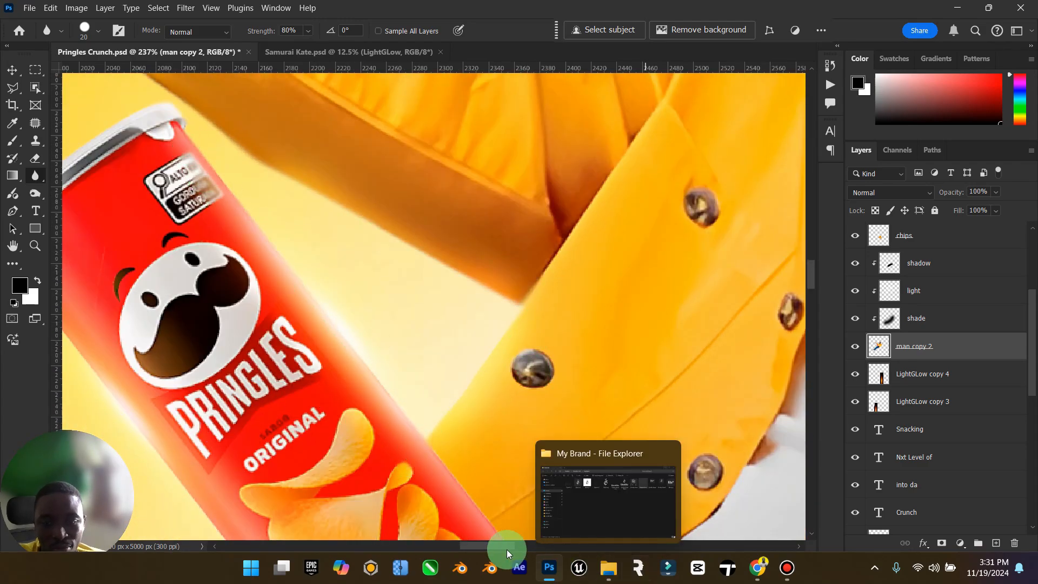
pyautogui.moveTo(508, 550); pyautogui.dragTo(477, 547)
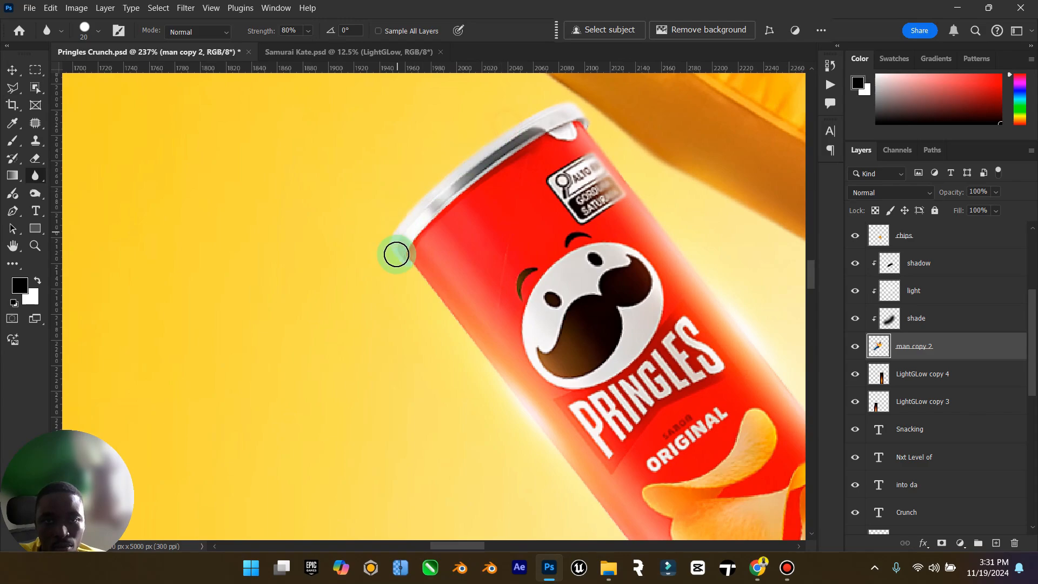
pyautogui.scroll(-6, 495, 336)
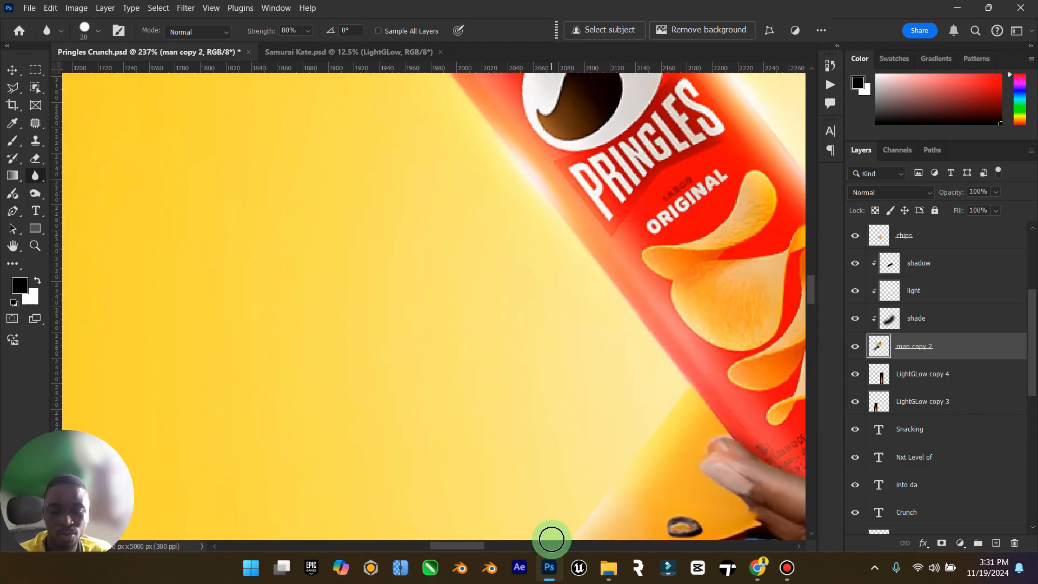
pyautogui.scroll(-5, 619, 436)
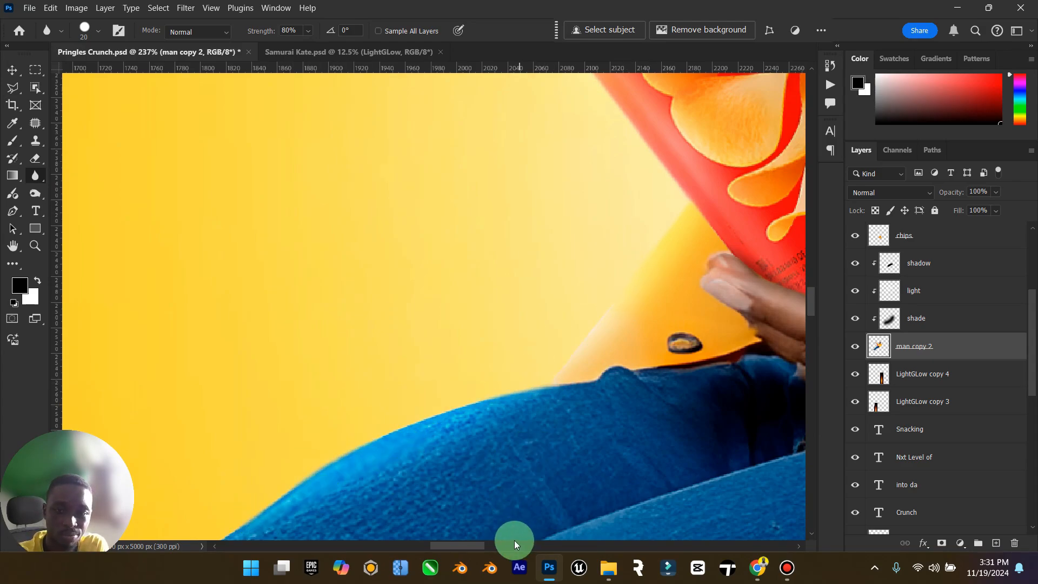
# Blur the upper edge of the man's jeans along the thigh, over the knee and onto the shin.
pyautogui.hscroll(-10, 492, 470)
pyautogui.scroll(-5, 548, 357)
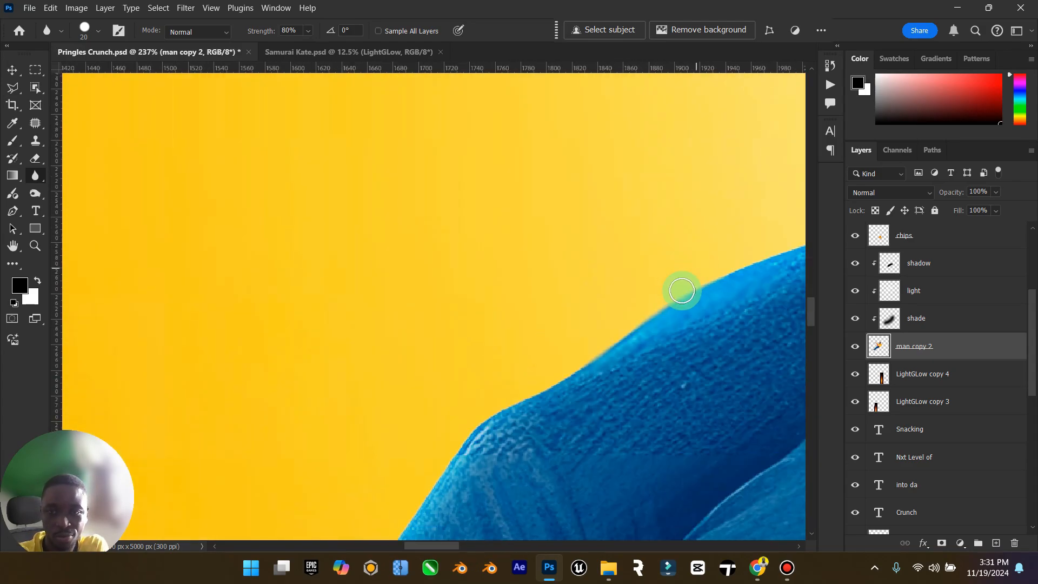
pyautogui.moveTo(682, 290)
pyautogui.mouseDown()
pyautogui.moveTo(573, 387)
pyautogui.moveTo(456, 431)
pyautogui.mouseUp()
pyautogui.scroll(-5, 480, 359)
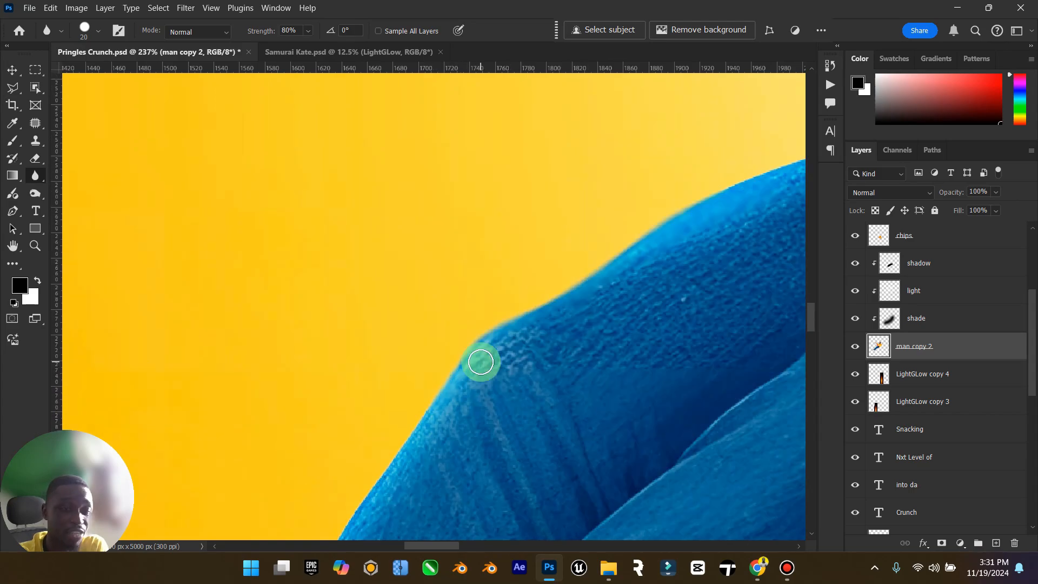
pyautogui.scroll(-2, 293, 413)
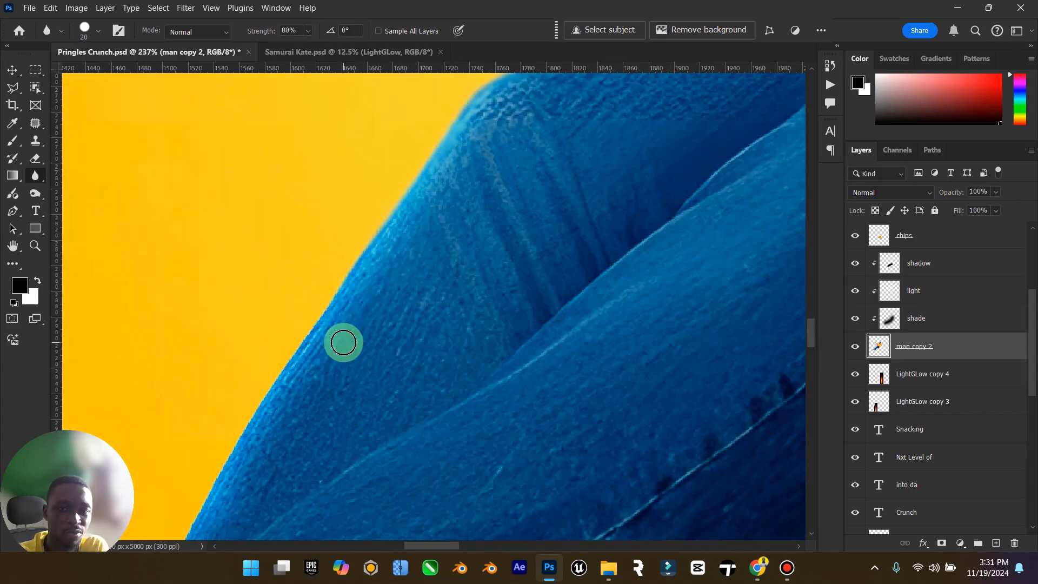
pyautogui.moveTo(342, 343)
pyautogui.mouseDown()
pyautogui.moveTo(399, 220)
pyautogui.moveTo(333, 282)
pyautogui.mouseUp()
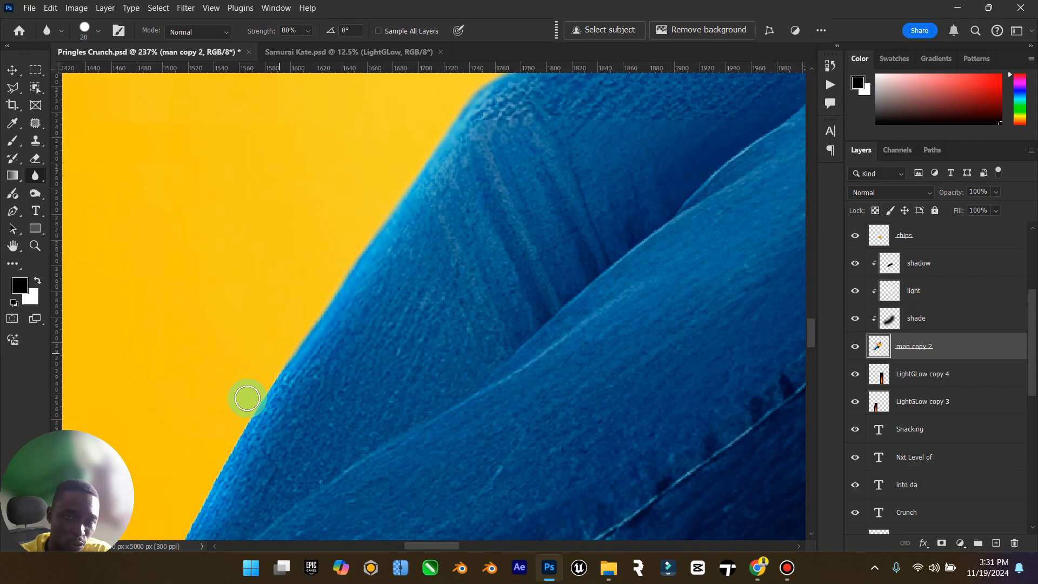
# Blur the outer edge of the jeans along the lower leg, down to the hem and the shoelaces.
pyautogui.hscroll(-6, 431, 546)
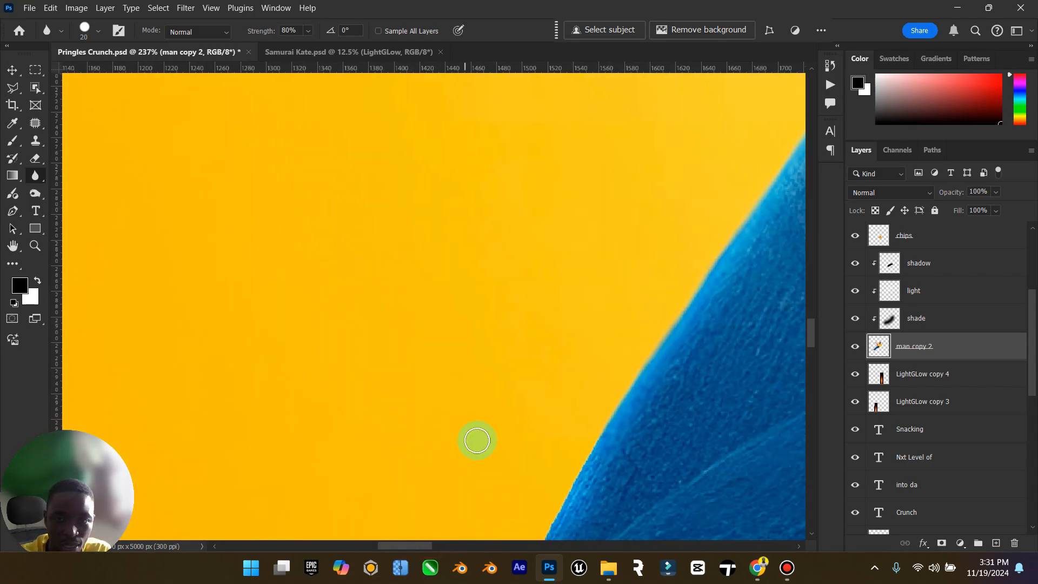
pyautogui.scroll(-3, 526, 325)
pyautogui.moveTo(576, 341)
pyautogui.mouseDown()
pyautogui.moveTo(554, 405)
pyautogui.moveTo(494, 423)
pyautogui.moveTo(492, 441)
pyautogui.moveTo(455, 478)
pyautogui.mouseUp()
pyautogui.scroll(-2, 426, 468)
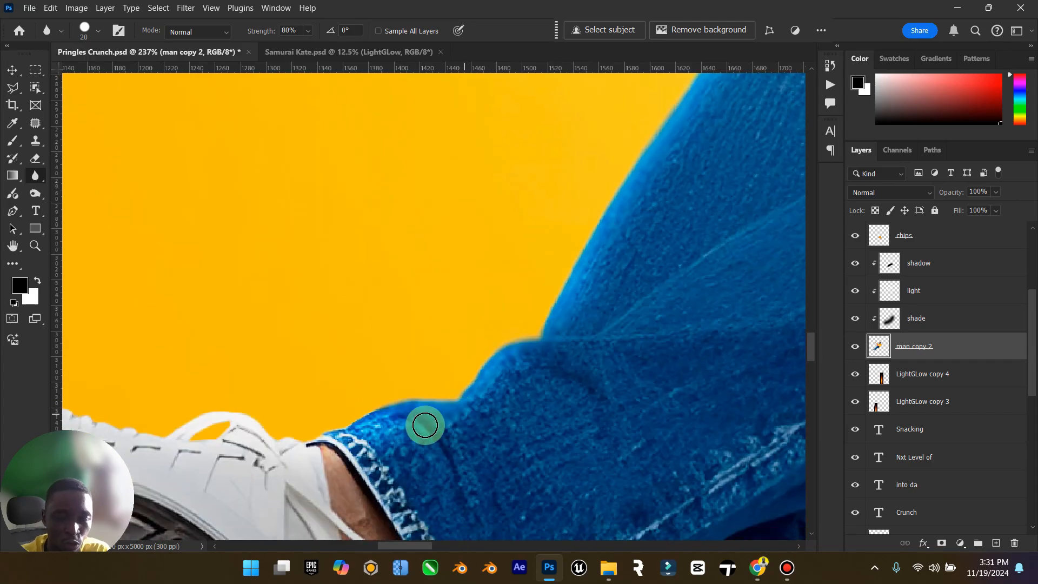
pyautogui.moveTo(424, 424)
pyautogui.mouseDown()
pyautogui.moveTo(396, 417)
pyautogui.moveTo(323, 439)
pyautogui.moveTo(276, 435)
pyautogui.moveTo(225, 403)
pyautogui.mouseUp()
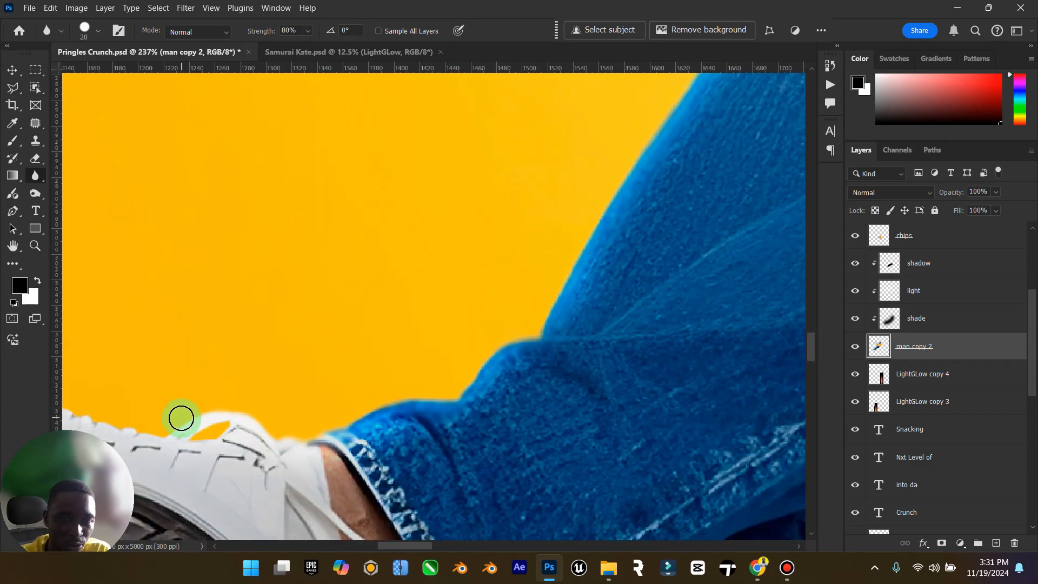
# Blur the upper outline of the white shoe from the laces around the toe cap on the man copy 2 layer.
pyautogui.moveTo(397, 552); pyautogui.dragTo(373, 553)
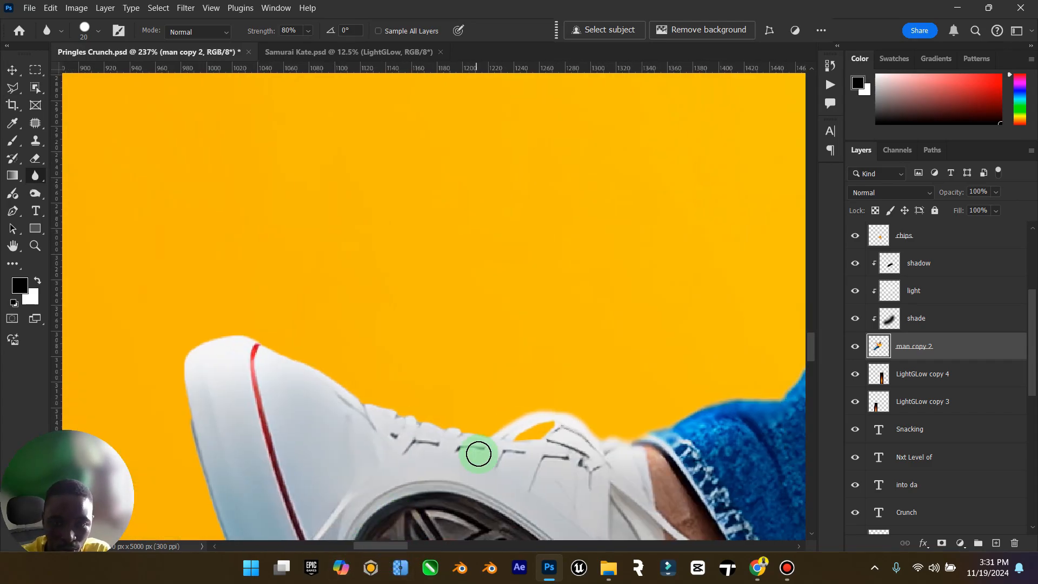
pyautogui.moveTo(475, 452)
pyautogui.mouseDown()
pyautogui.moveTo(480, 431)
pyautogui.moveTo(292, 354)
pyautogui.moveTo(195, 331)
pyautogui.moveTo(176, 378)
pyautogui.mouseUp()
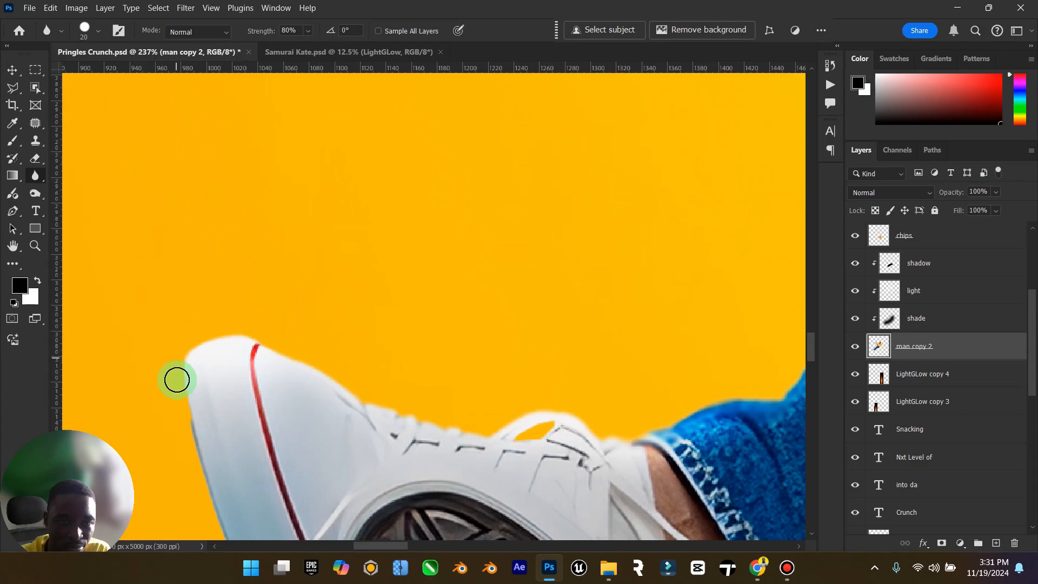
pyautogui.scroll(-3, 190, 456)
pyautogui.moveTo(175, 293)
pyautogui.mouseDown()
pyautogui.moveTo(195, 308)
pyautogui.moveTo(267, 465)
pyautogui.mouseUp()
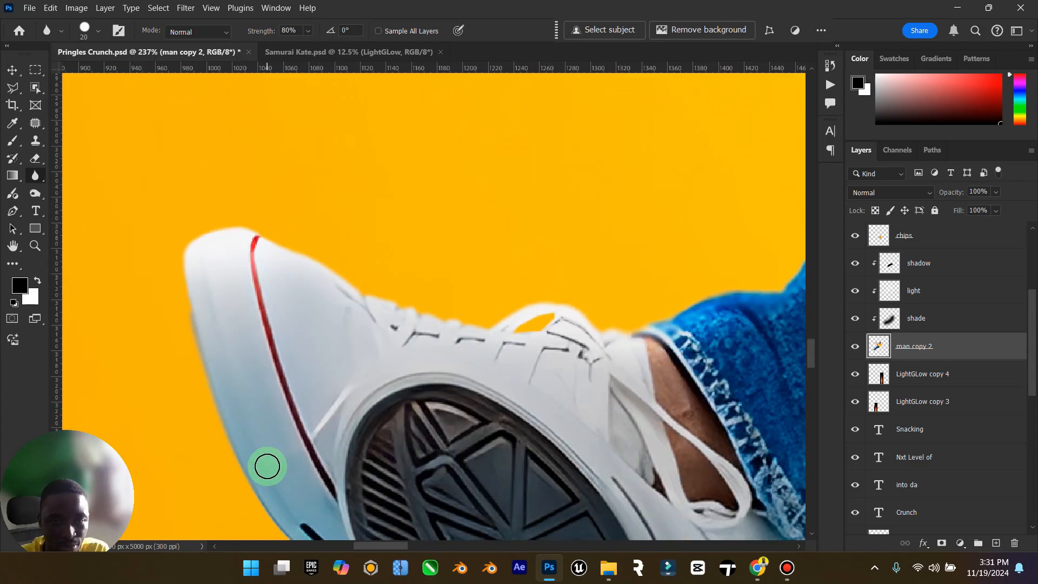
# Blur the lower outline of the shoe from beneath the toe along the dark sole to the heel.
pyautogui.scroll(-3, 267, 465)
pyautogui.moveTo(260, 359); pyautogui.dragTo(265, 414)
pyautogui.scroll(-6, 352, 478)
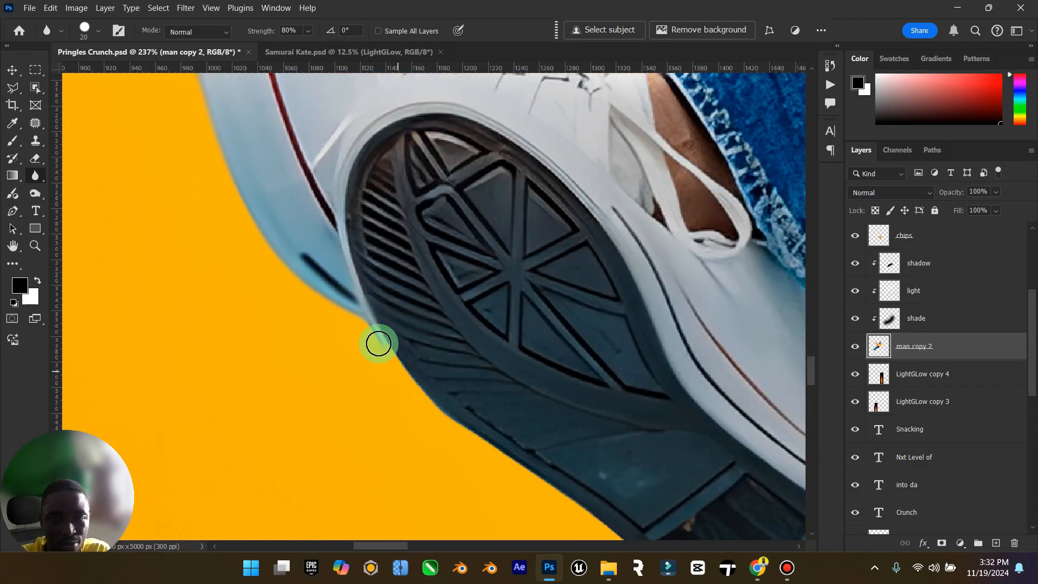
pyautogui.moveTo(378, 340)
pyautogui.mouseDown()
pyautogui.moveTo(558, 496)
pyautogui.moveTo(530, 467)
pyautogui.mouseUp()
pyautogui.scroll(-5, 530, 468)
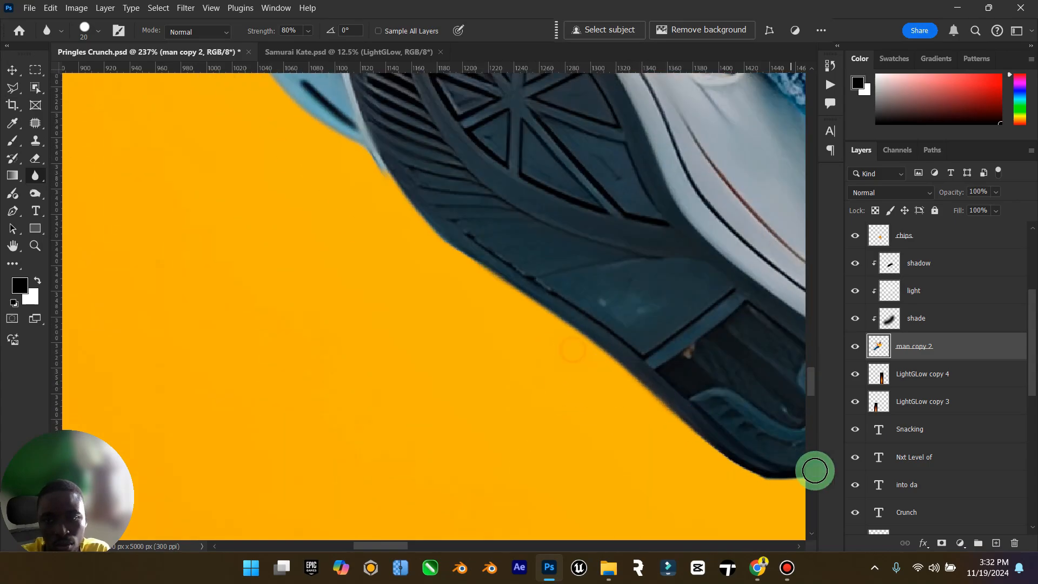
# Blur the heel of the shoe and the underside of the jeans from the hem up along the lower leg.
pyautogui.moveTo(387, 540); pyautogui.dragTo(431, 547)
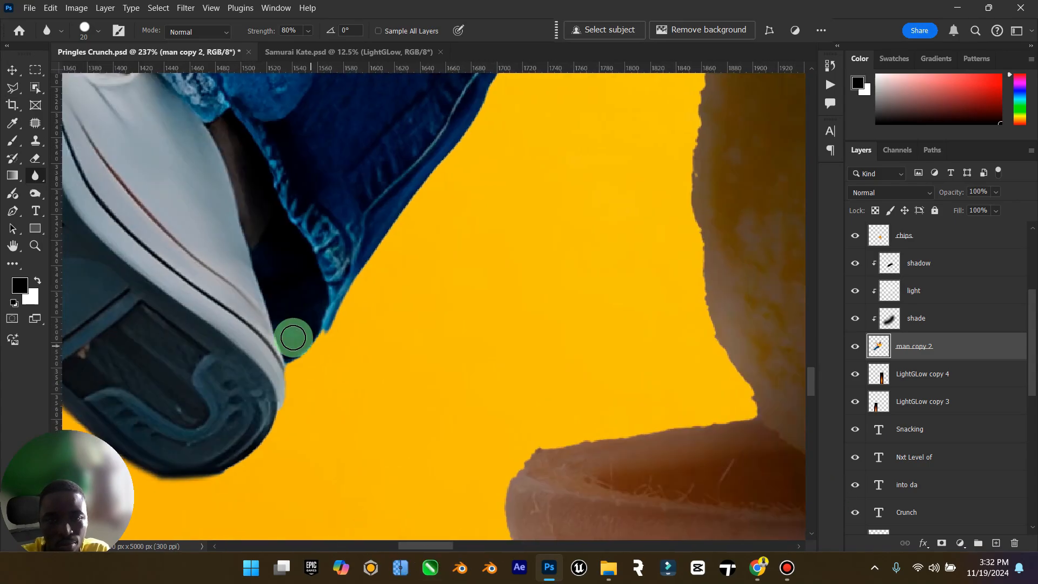
pyautogui.moveTo(294, 336)
pyautogui.mouseDown()
pyautogui.moveTo(240, 451)
pyautogui.moveTo(364, 297)
pyautogui.mouseUp()
pyautogui.scroll(3, 767, 473)
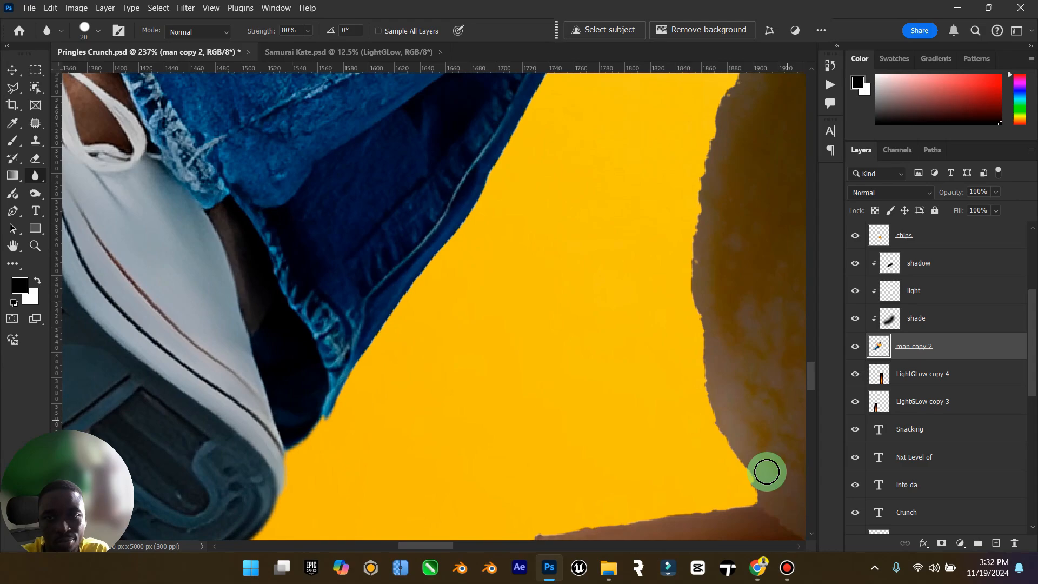
pyautogui.moveTo(767, 472)
pyautogui.mouseDown()
pyautogui.moveTo(723, 513)
pyautogui.moveTo(572, 540)
pyautogui.moveTo(752, 476)
pyautogui.mouseUp()
pyautogui.scroll(6, 732, 408)
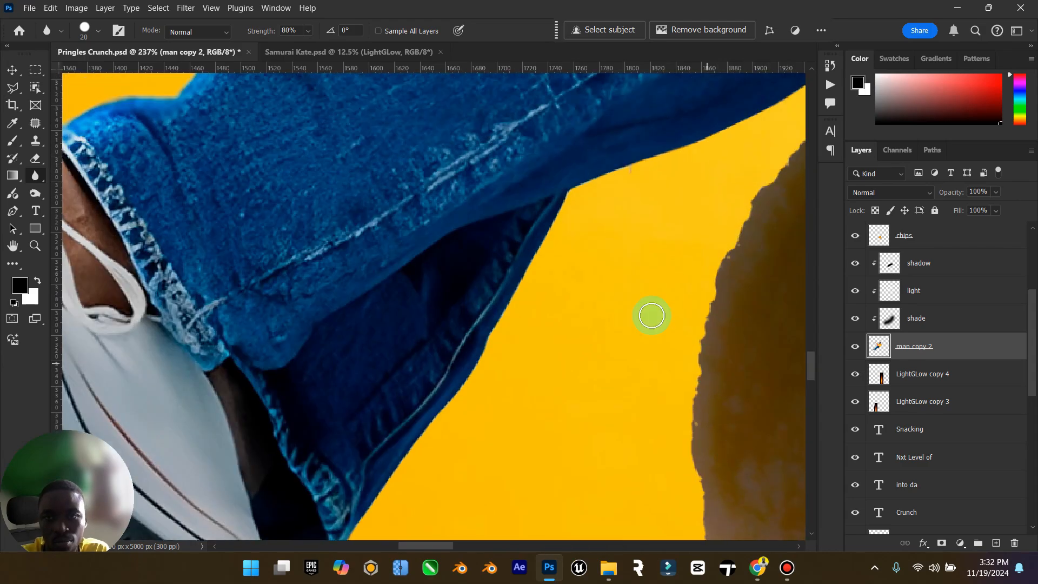
pyautogui.moveTo(634, 173); pyautogui.dragTo(656, 169)
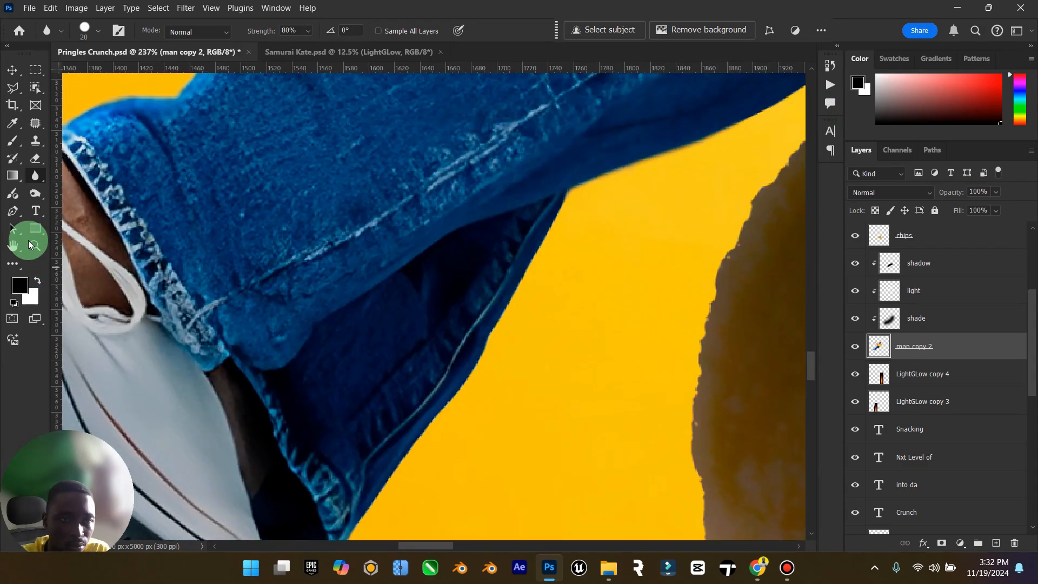
# On the Case layer, enlarge the Blur brush to 60 and soften the shaded side of the chip stack and the large can's rim.
pyautogui.doubleClick(14, 246)
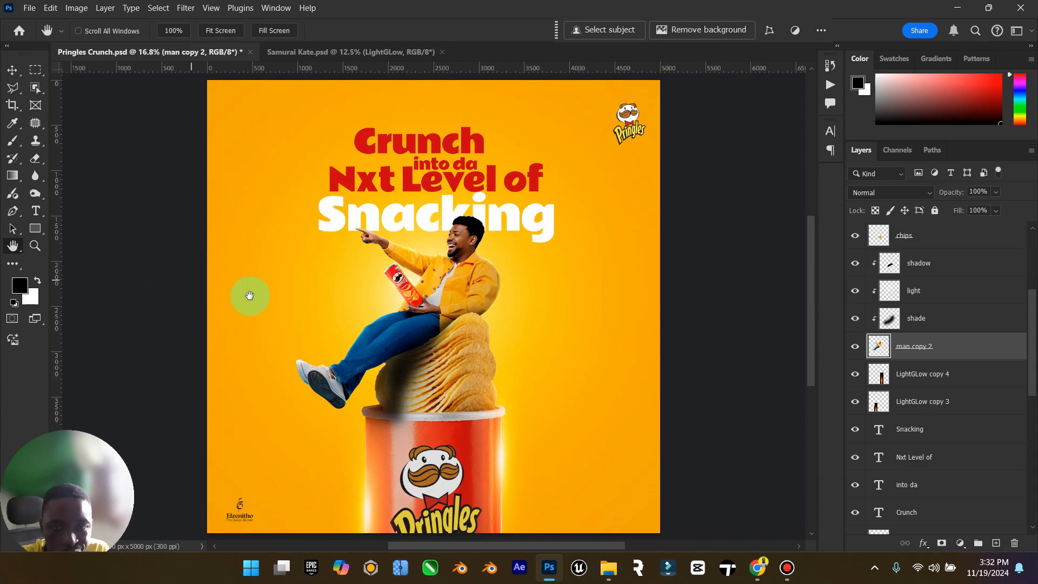
pyautogui.scroll(-5, 936, 418)
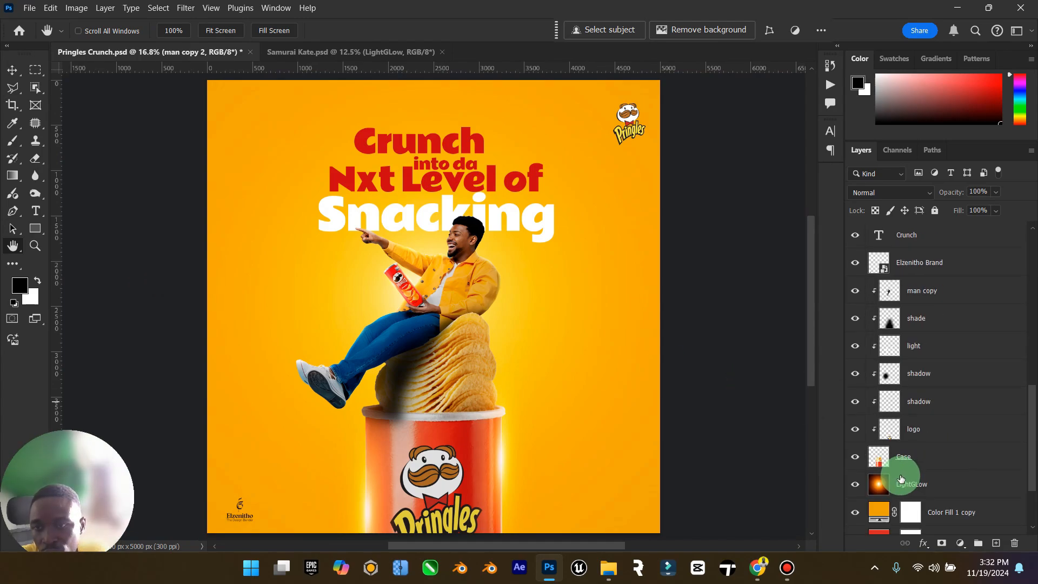
pyautogui.click(914, 457)
pyautogui.click(35, 247)
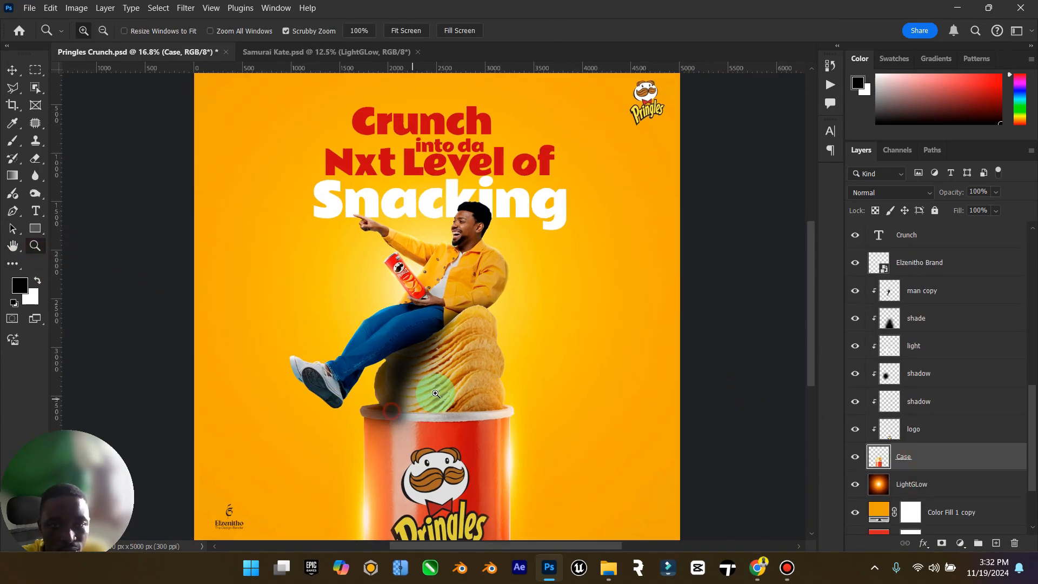
pyautogui.moveTo(392, 411); pyautogui.dragTo(465, 387)
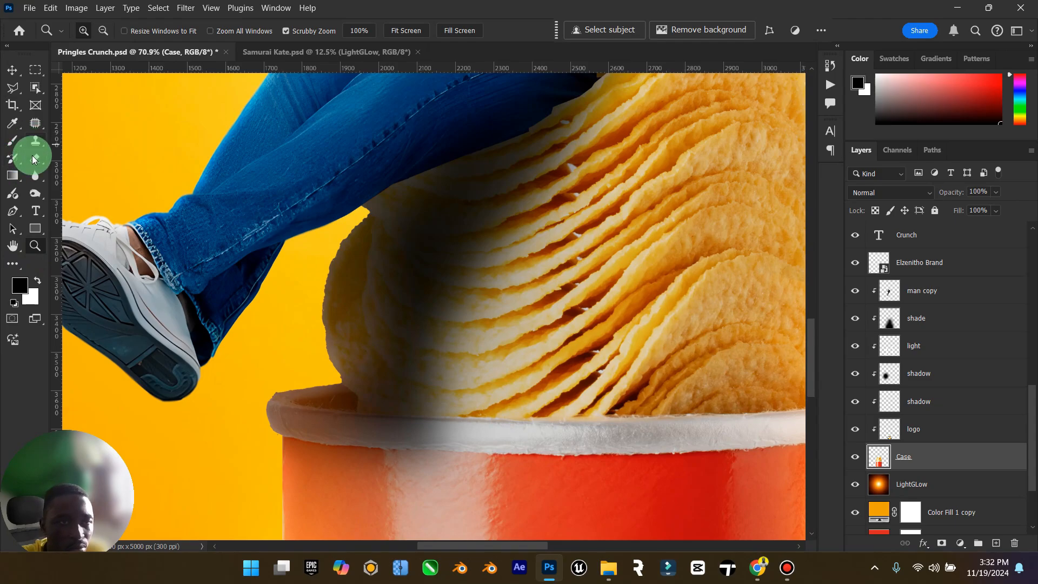
pyautogui.click(35, 176)
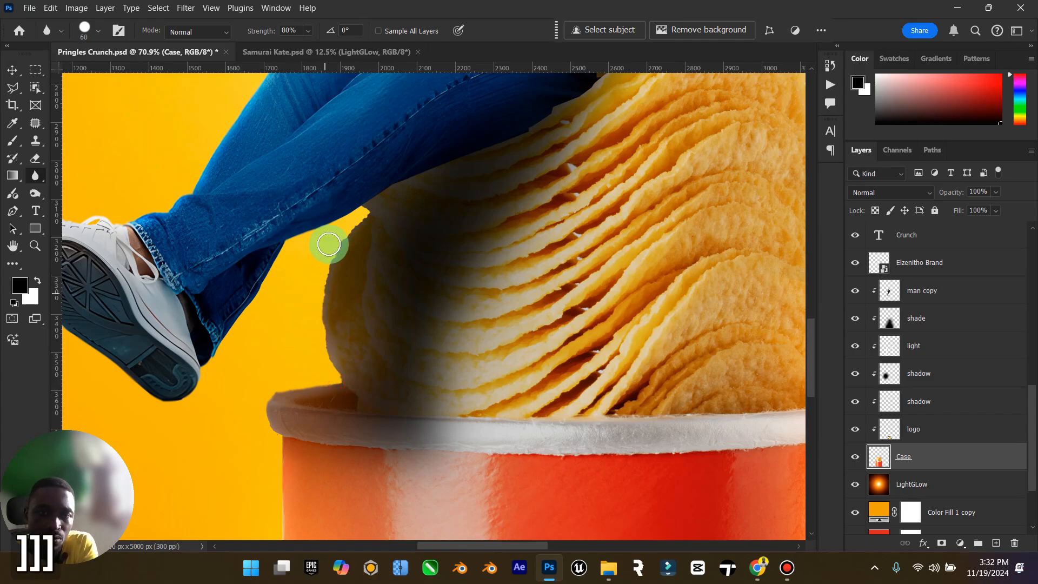
pyautogui.moveTo(329, 245)
pyautogui.mouseDown()
pyautogui.moveTo(329, 360)
pyautogui.moveTo(375, 227)
pyautogui.moveTo(365, 213)
pyautogui.moveTo(332, 255)
pyautogui.mouseUp()
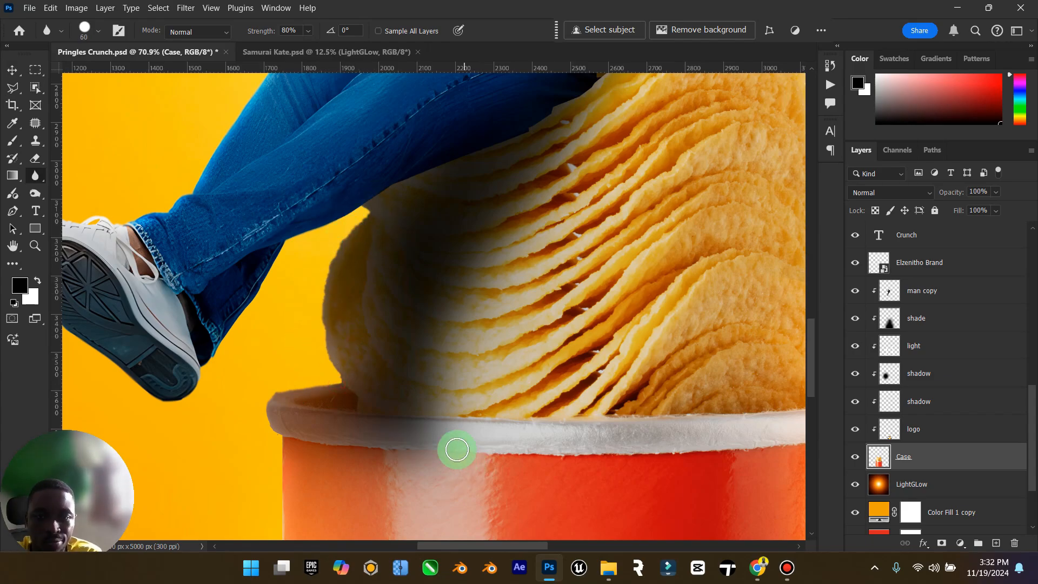
pyautogui.moveTo(290, 435); pyautogui.dragTo(580, 443)
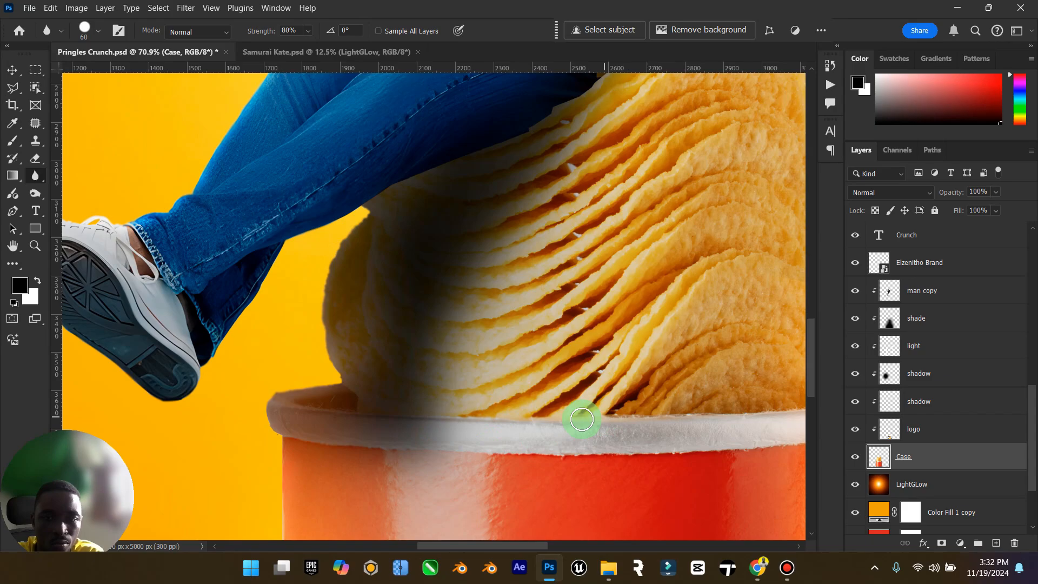
# Blur the lit side of the chip stack, from the end of the can's rim up to the jacket.
pyautogui.moveTo(480, 544); pyautogui.dragTo(552, 545)
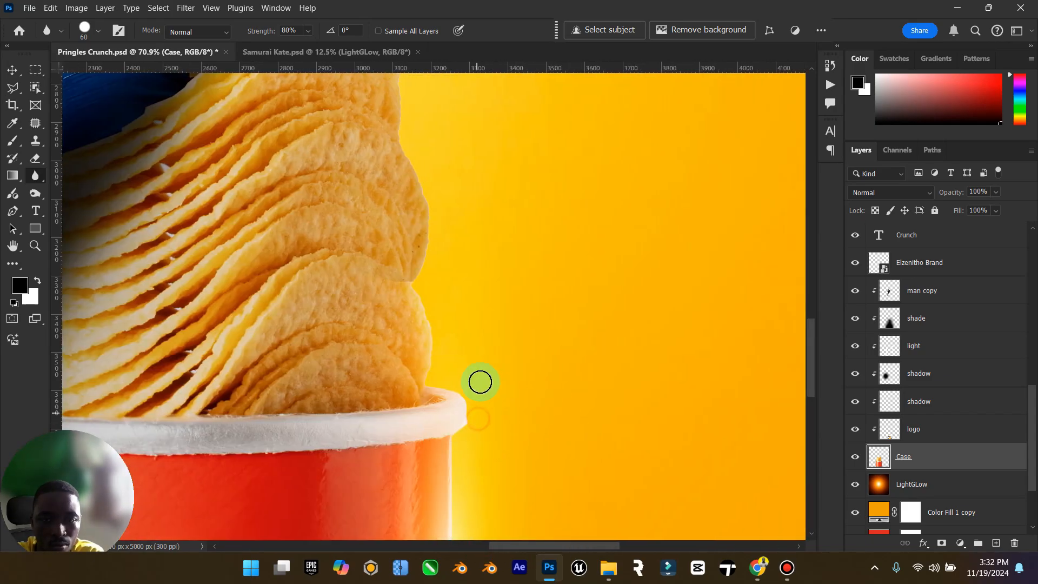
pyautogui.scroll(4, 432, 297)
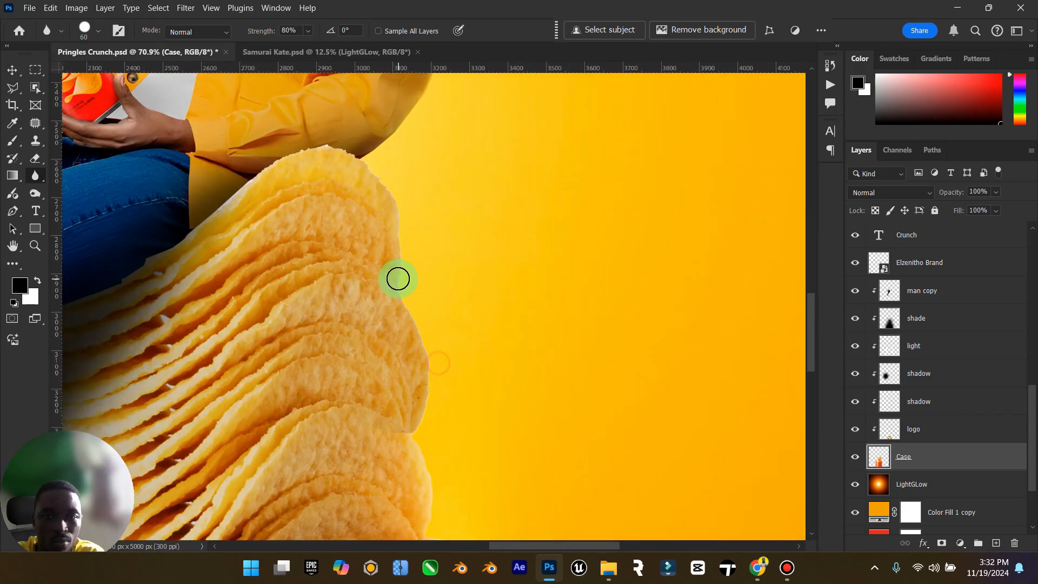
pyautogui.scroll(5, 401, 142)
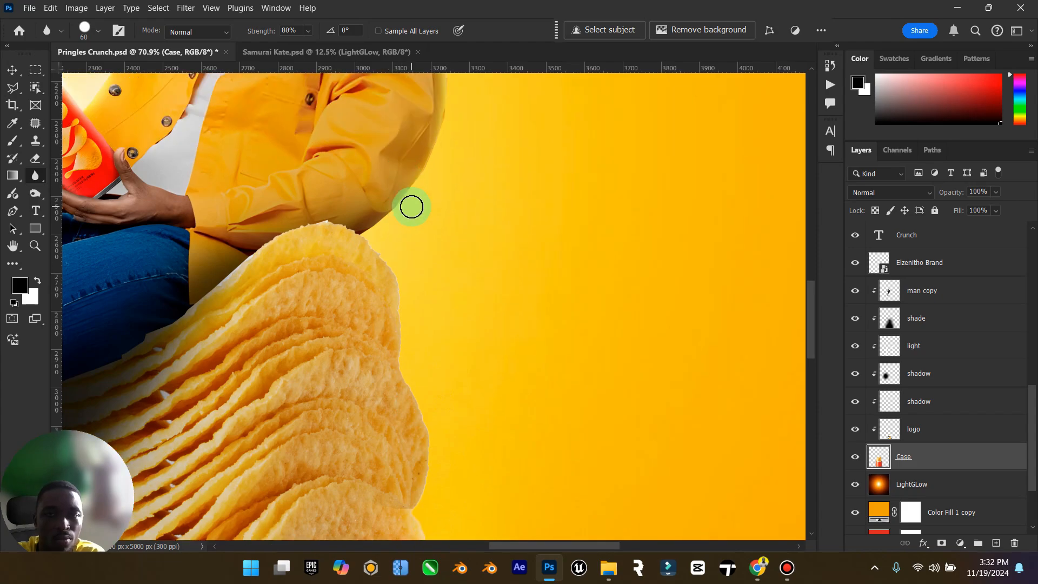
pyautogui.scroll(5, 887, 408)
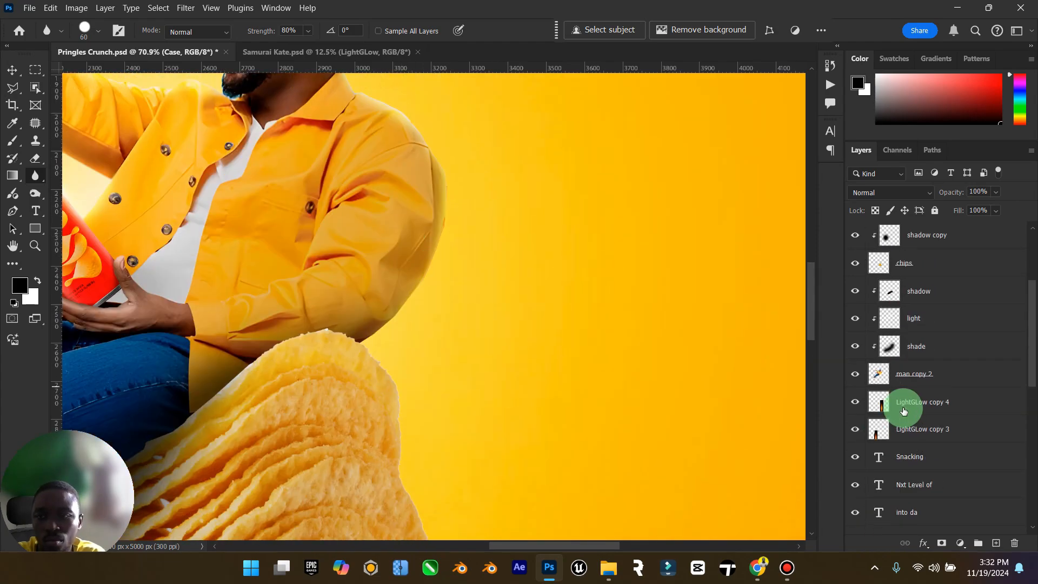
# On the man copy 2 layer, blur the edges of the jacket sleeve, the shoulders and the man's hair.
pyautogui.click(922, 373)
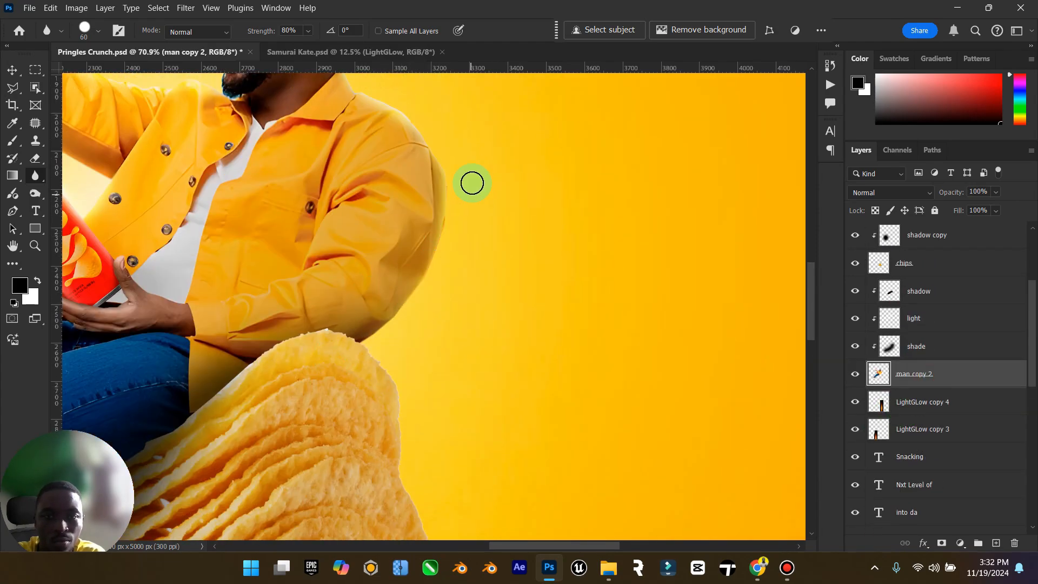
pyautogui.scroll(2, 441, 227)
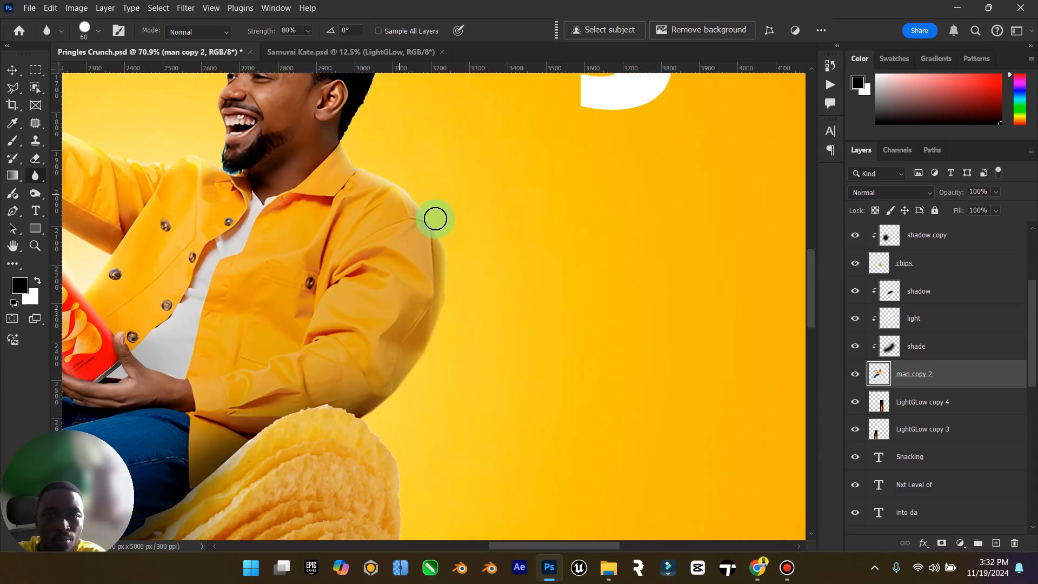
pyautogui.scroll(2, 348, 147)
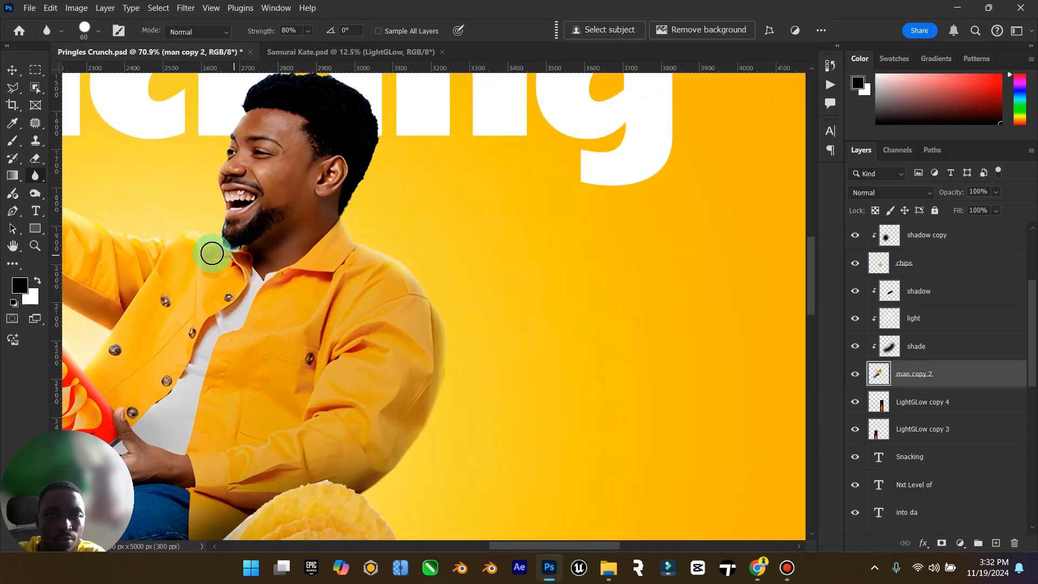
pyautogui.scroll(2, 351, 216)
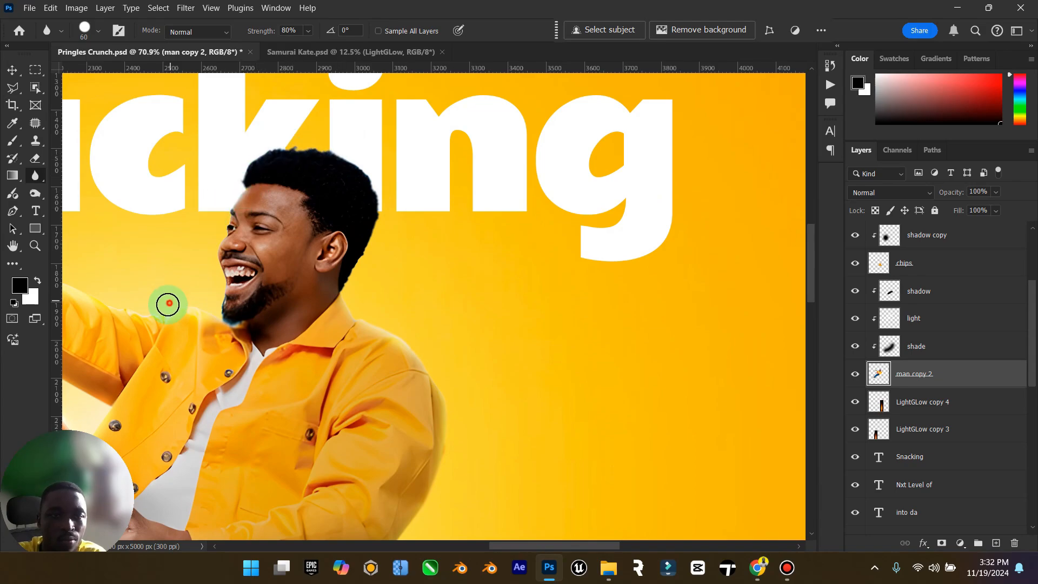
pyautogui.doubleClick(13, 246)
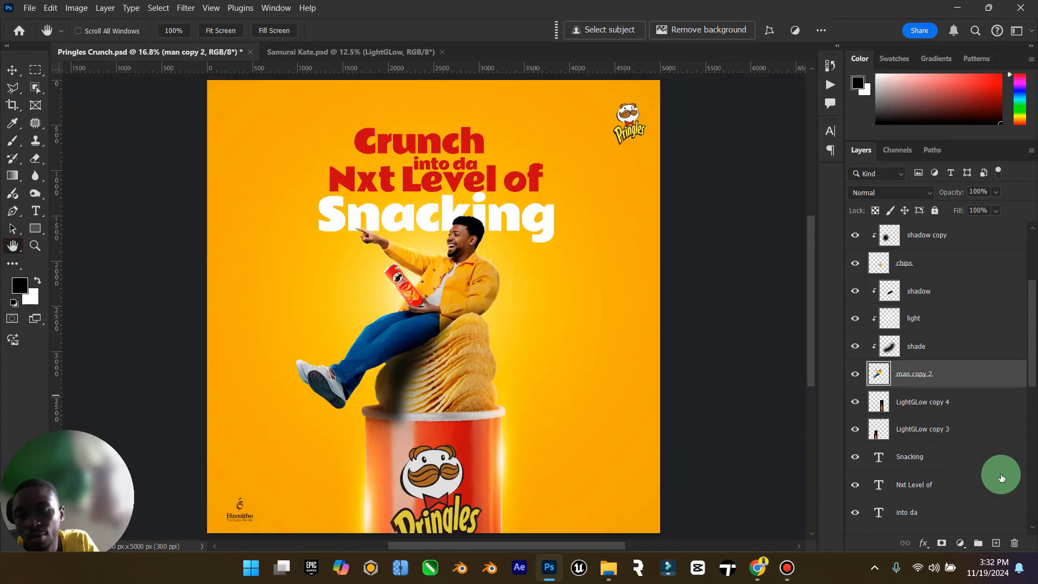
# Select all layers from Color Fill 1 up to the topmost logo and stamp them into a new merged layer on top.
pyautogui.scroll(-8, 998, 476)
pyautogui.click(993, 454)
pyautogui.scroll(10, 994, 452)
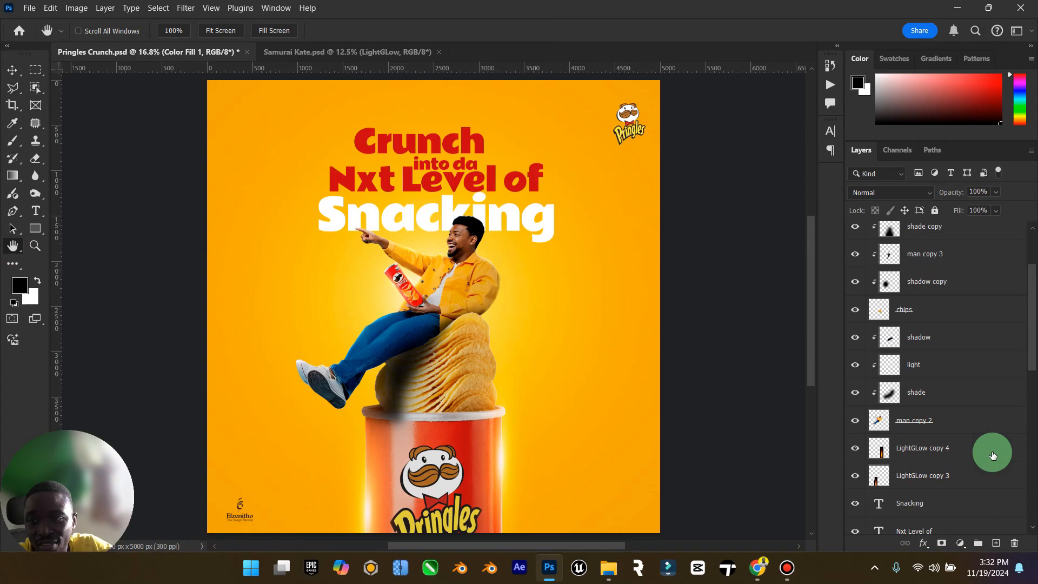
pyautogui.keyDown('shift'); pyautogui.click(958, 238); pyautogui.keyUp('shift')
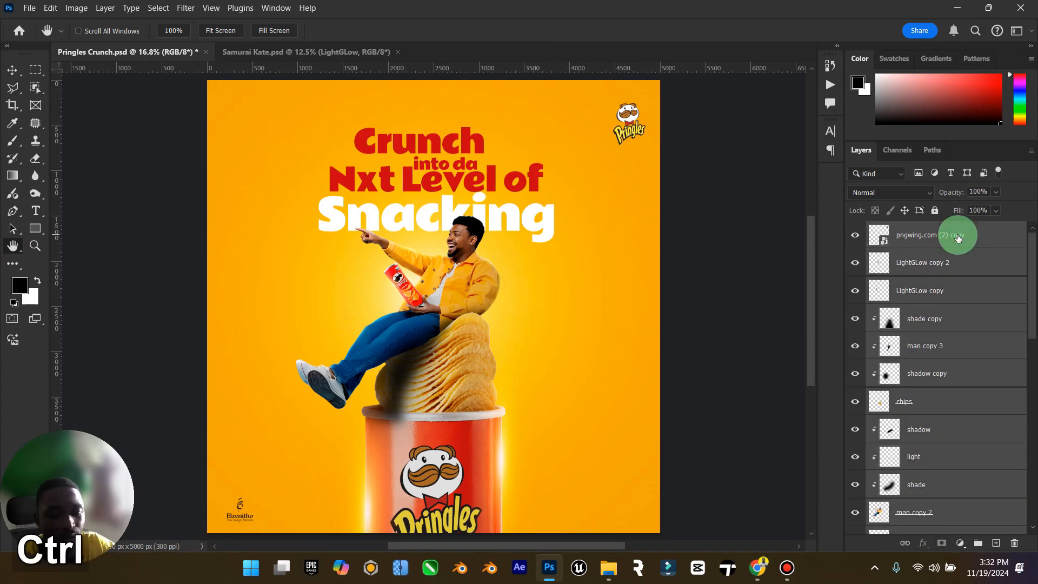
pyautogui.hotkey('ctrl', 'shift', 'alt', 'e')
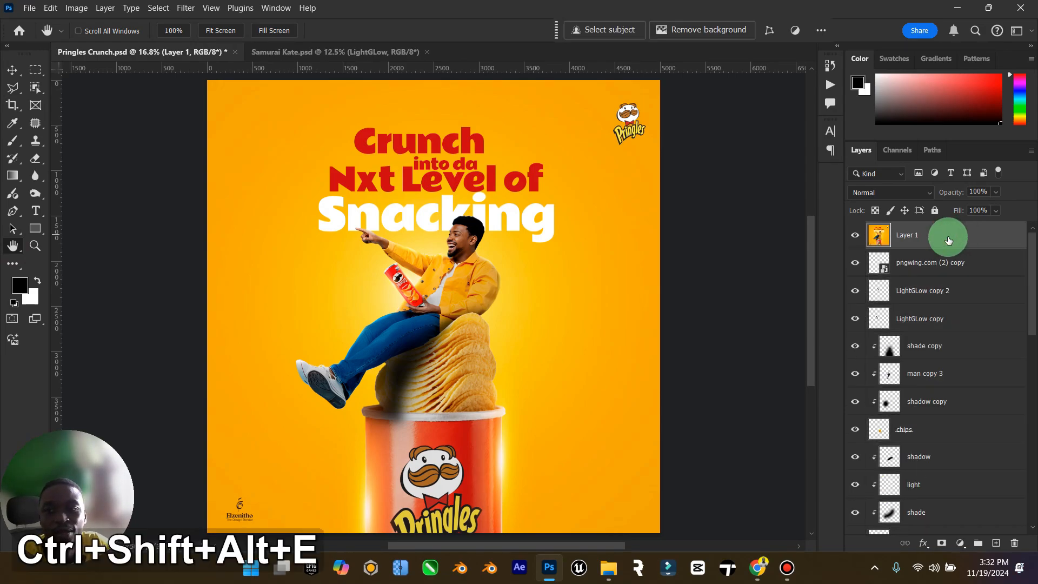
pyautogui.click(183, 8)
pyautogui.moveTo(178, 172)
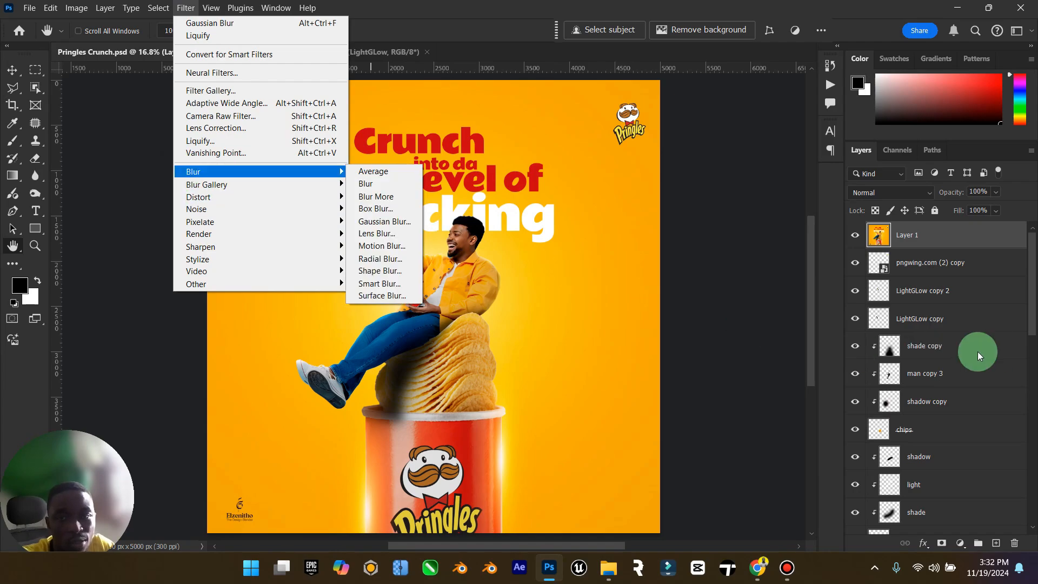
pyautogui.click(979, 355)
pyautogui.click(992, 291)
pyautogui.click(973, 238)
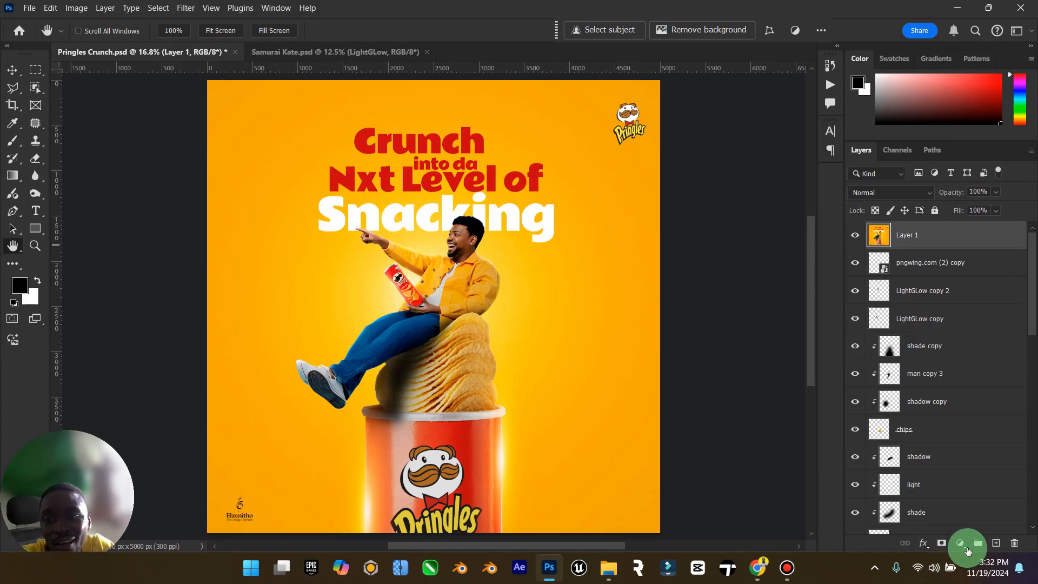
# Add a Color Lookup adjustment layer with the 3DLUT file _Orange and Blue 16.cube and toggle its visibility to compare the grading.
pyautogui.click(960, 544)
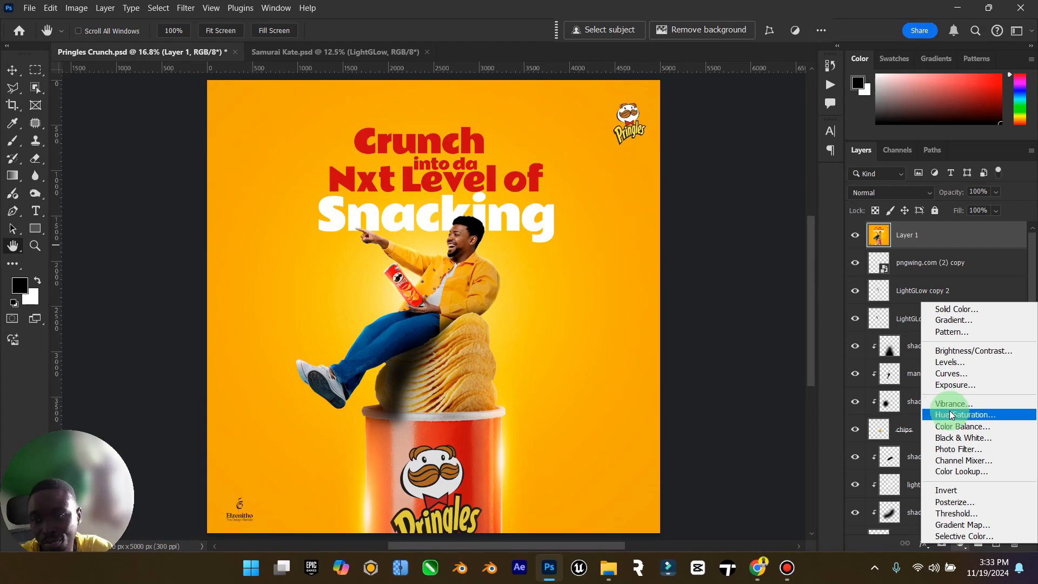
pyautogui.click(984, 472)
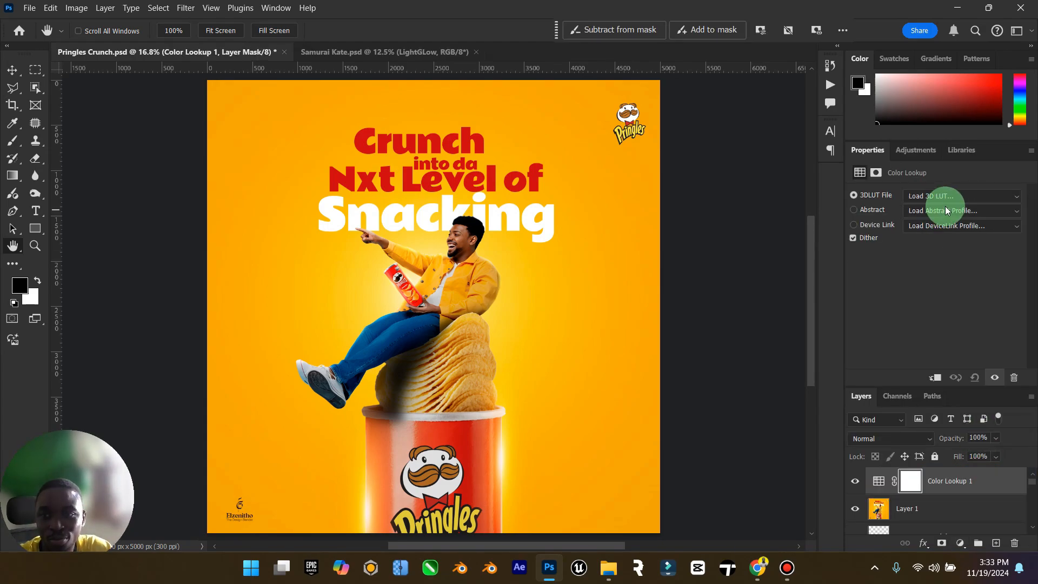
pyautogui.click(945, 206)
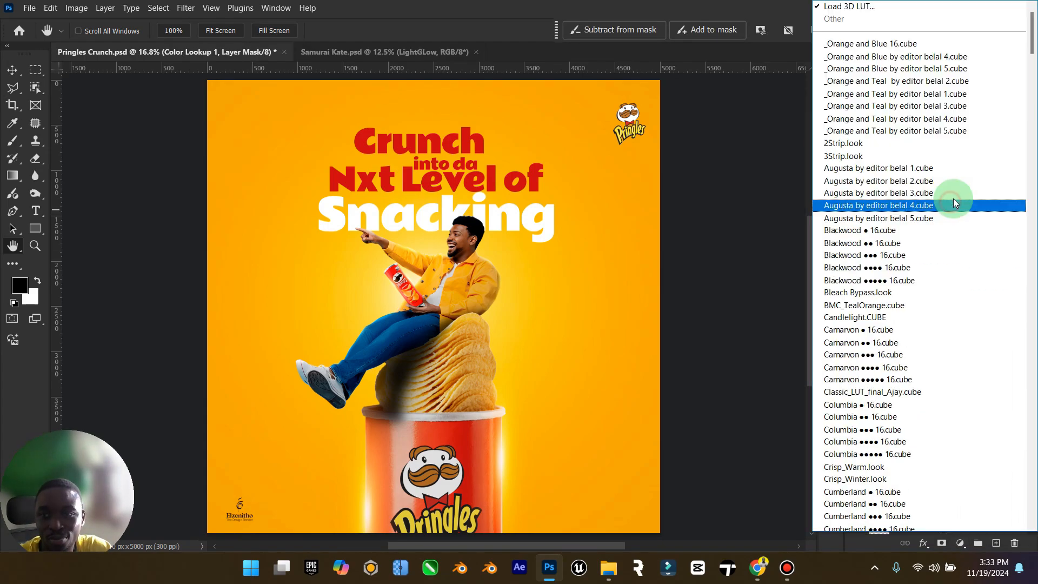
pyautogui.click(945, 43)
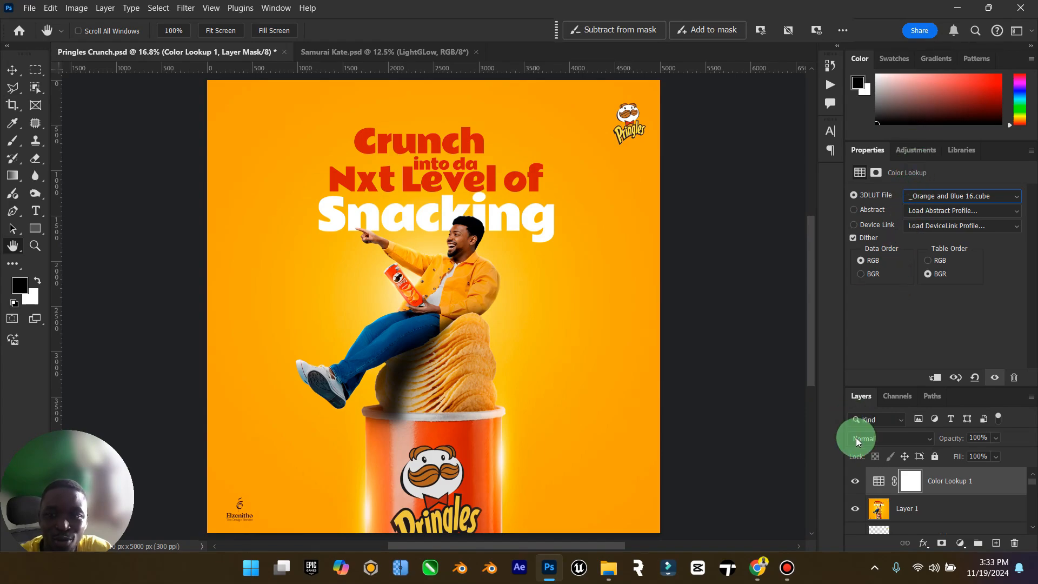
pyautogui.click(853, 484)
pyautogui.click(851, 486)
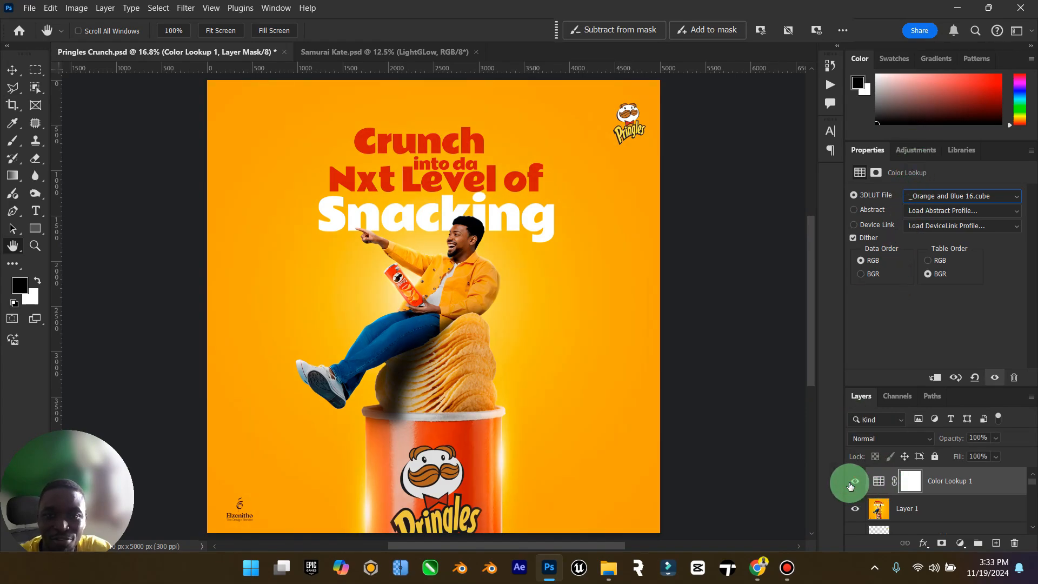
# Reduce the Color Lookup 1 layer's opacity to 55% and its fill to 70%.
pyautogui.click(988, 436)
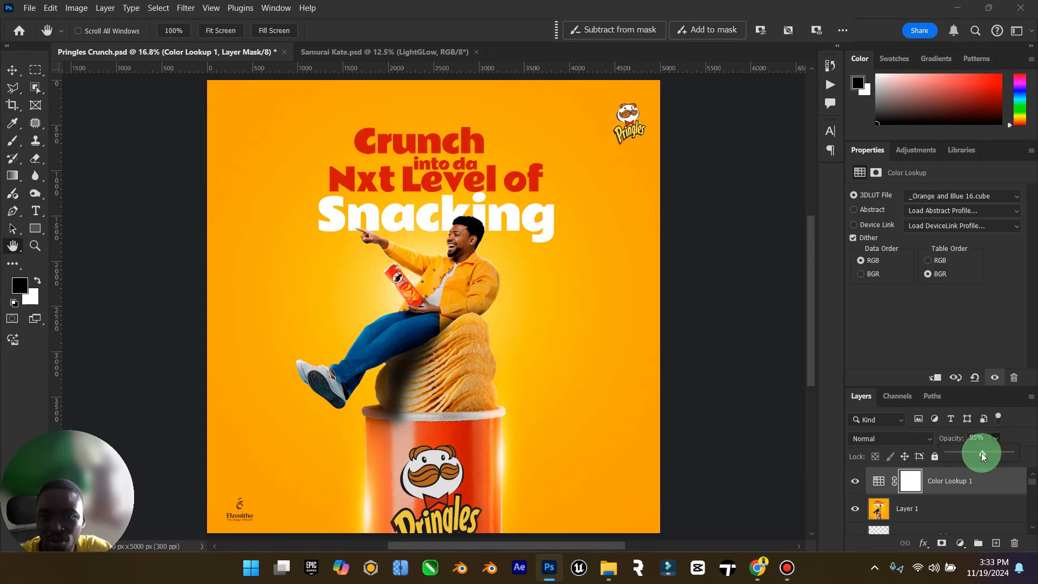
pyautogui.click(995, 457)
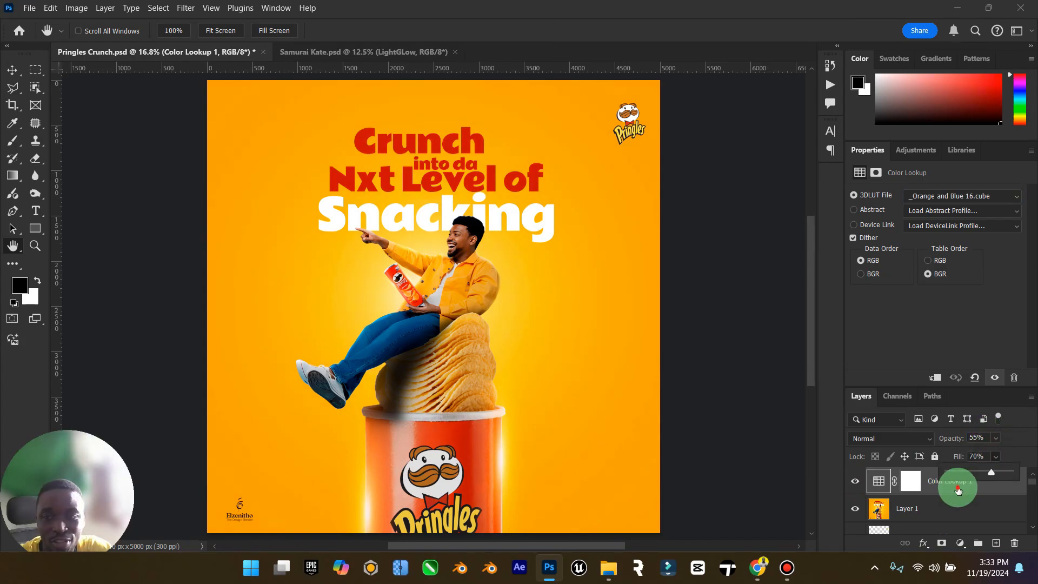
# Add a second Color Lookup adjustment layer on top and try the 3DLUT file HDR Sports (1 of 1).cube.
pyautogui.click(961, 543)
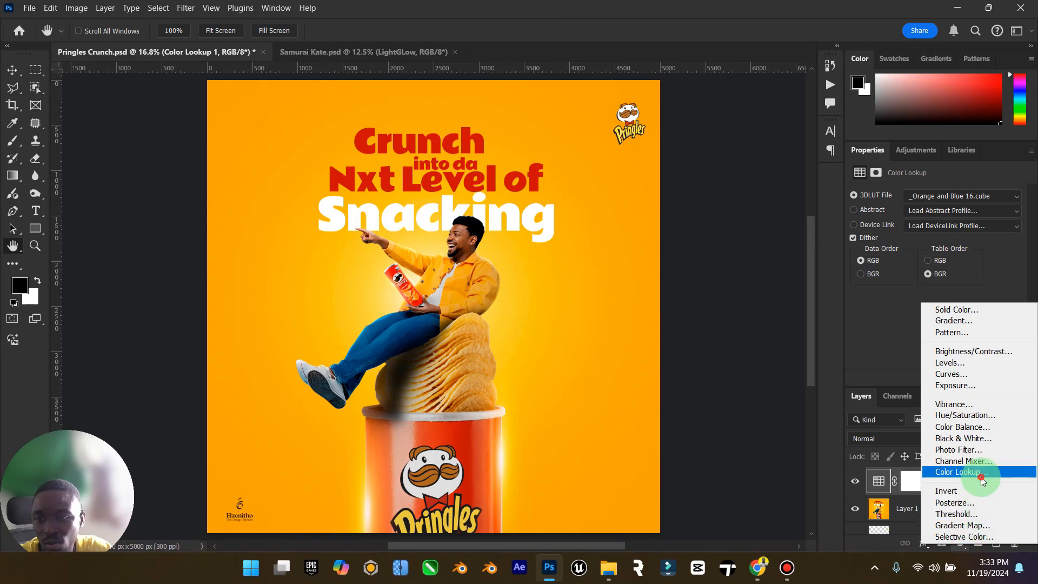
pyautogui.click(961, 472)
pyautogui.click(963, 197)
pyautogui.scroll(-1, 991, 164)
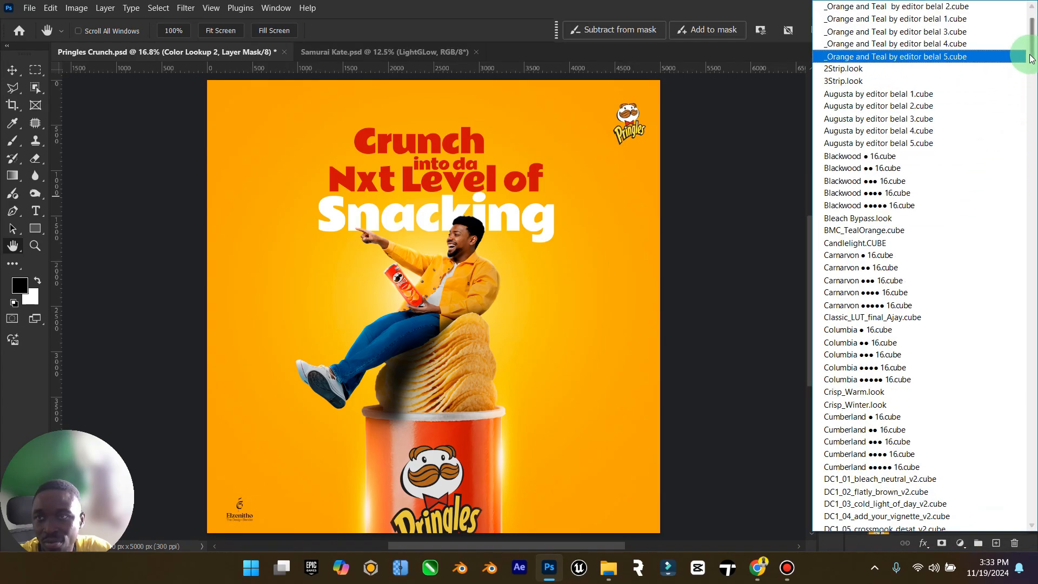
pyautogui.moveTo(1033, 56); pyautogui.dragTo(1029, 158)
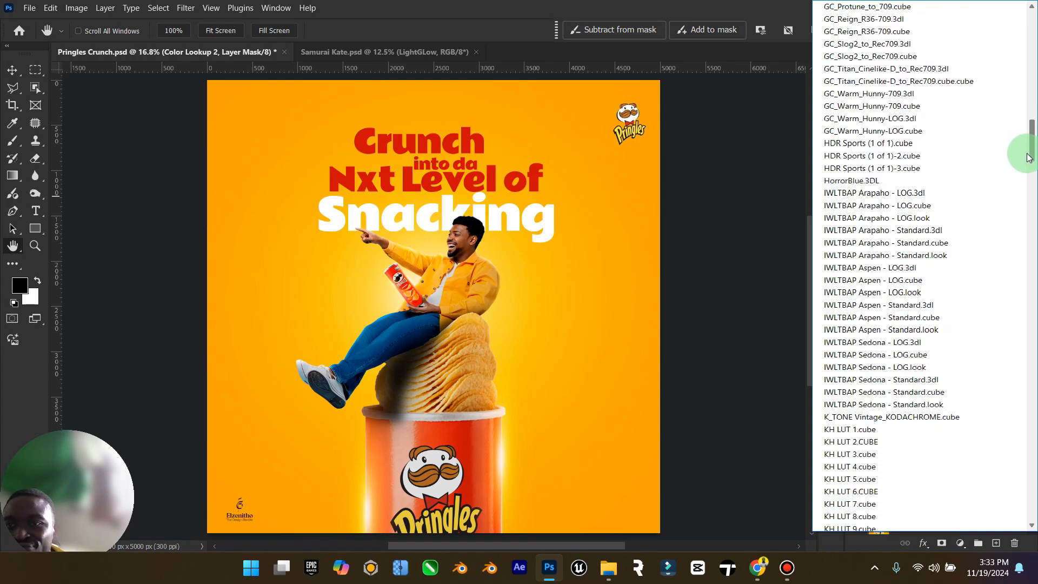
pyautogui.click(906, 147)
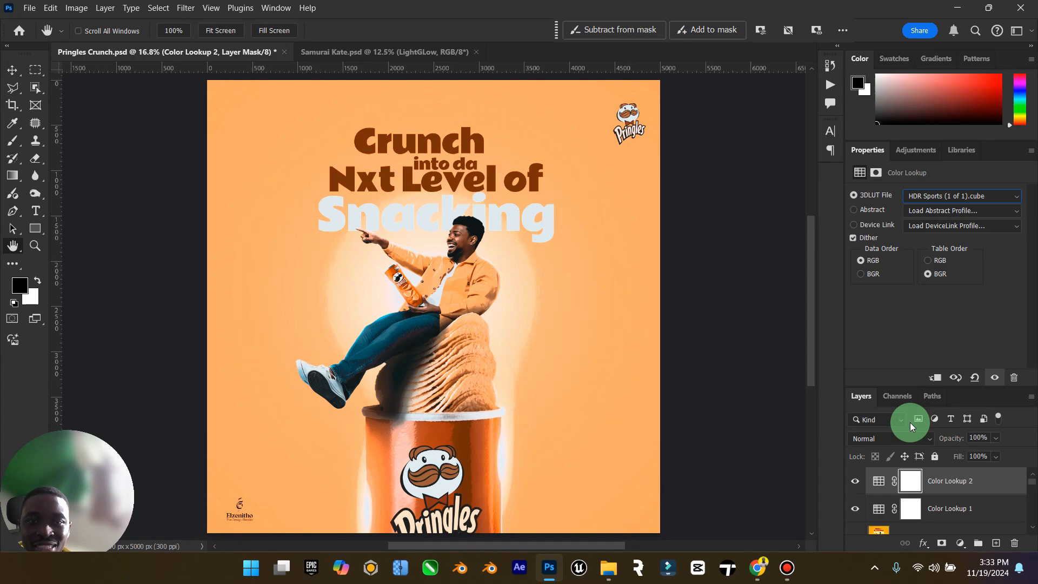
pyautogui.click(889, 438)
pyautogui.click(999, 295)
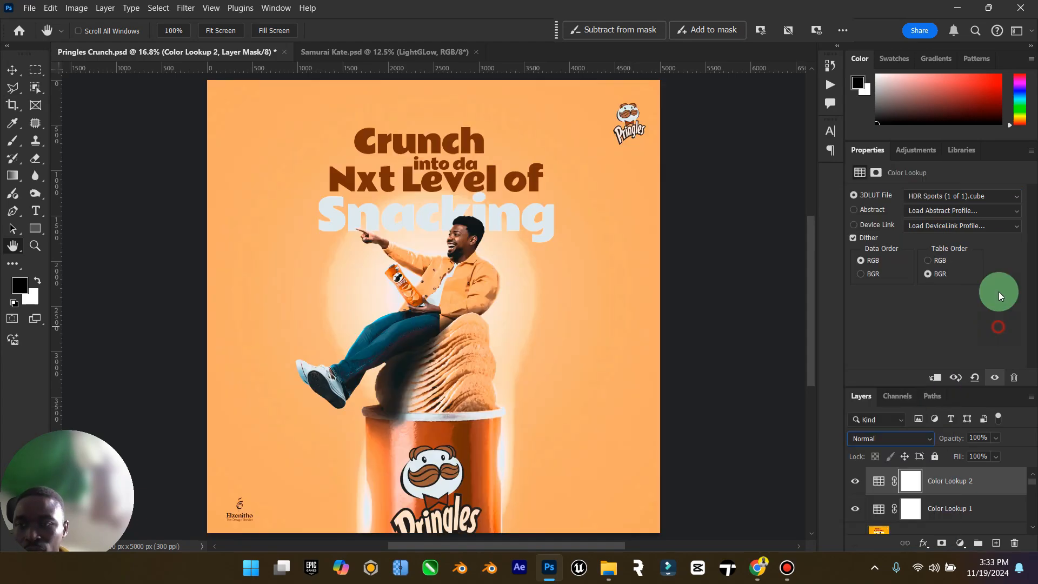
# Try the 3DLUT files Quayside by editor belal 1.cube and Urban Reflections LUT #1.cube on the second Color Lookup layer.
pyautogui.click(952, 196)
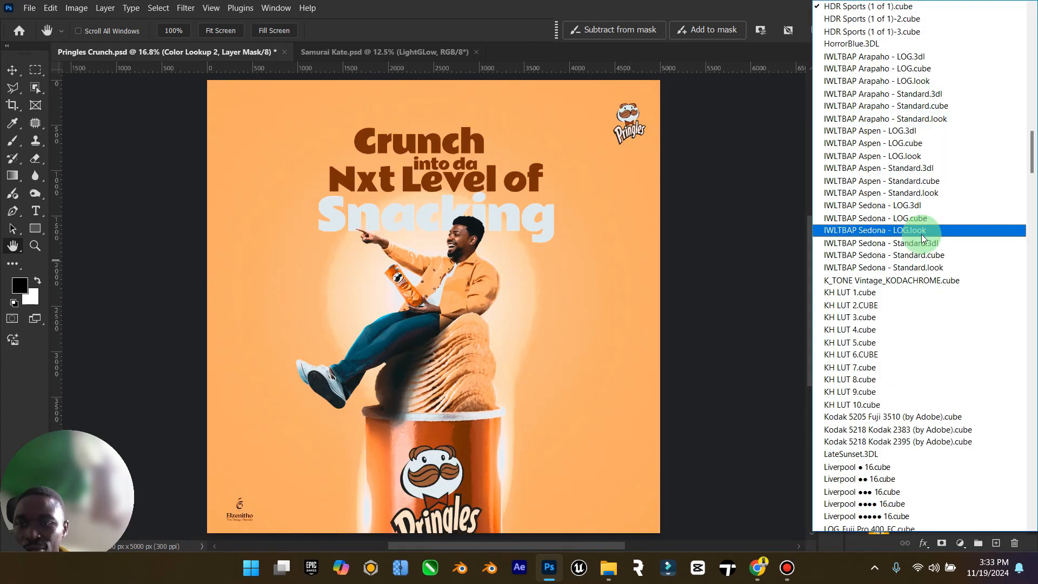
pyautogui.scroll(-7, 918, 265)
pyautogui.scroll(-5, 914, 295)
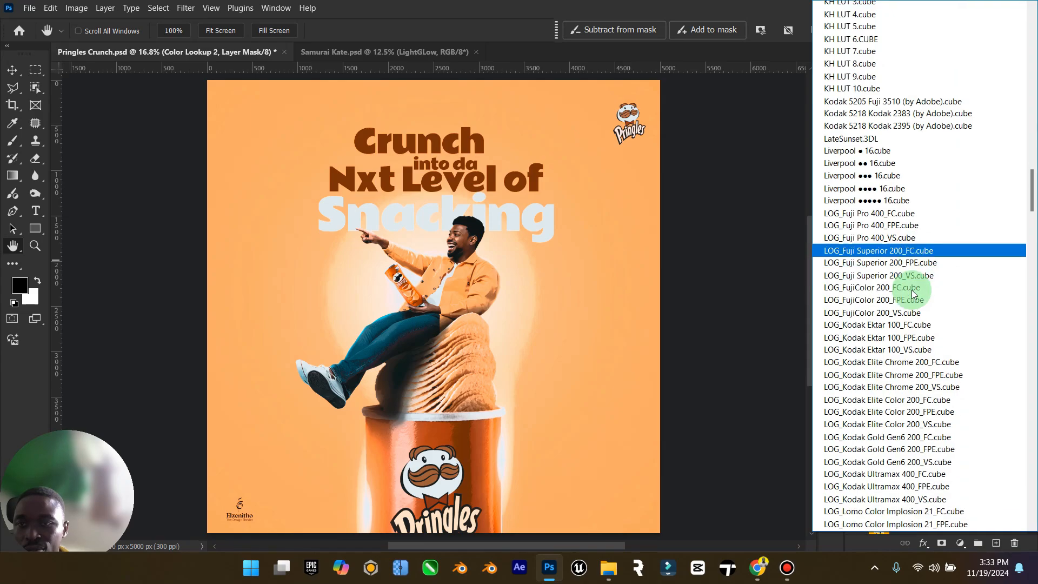
pyautogui.moveTo(1030, 178); pyautogui.dragTo(1033, 264)
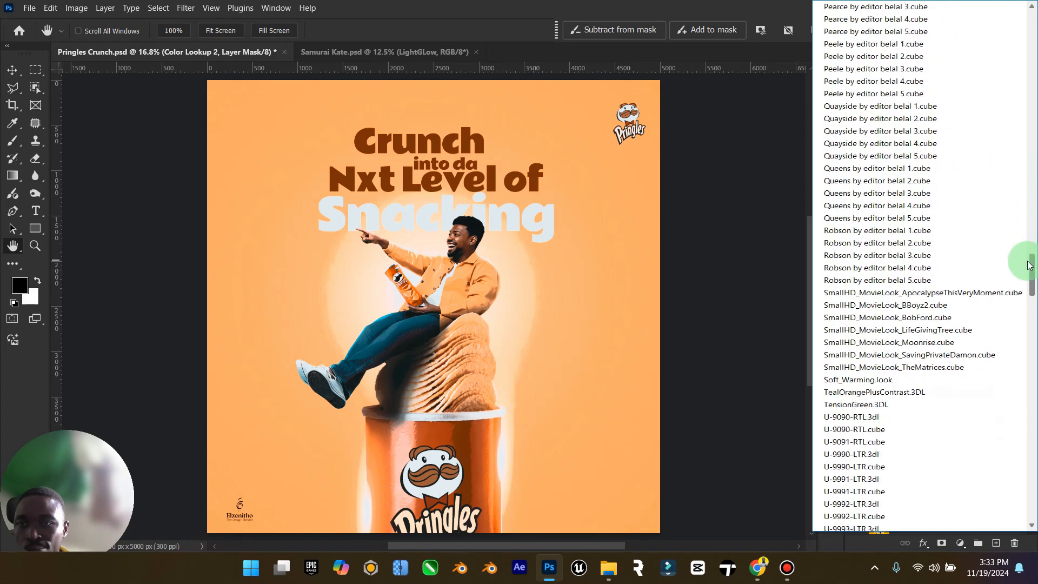
pyautogui.click(892, 106)
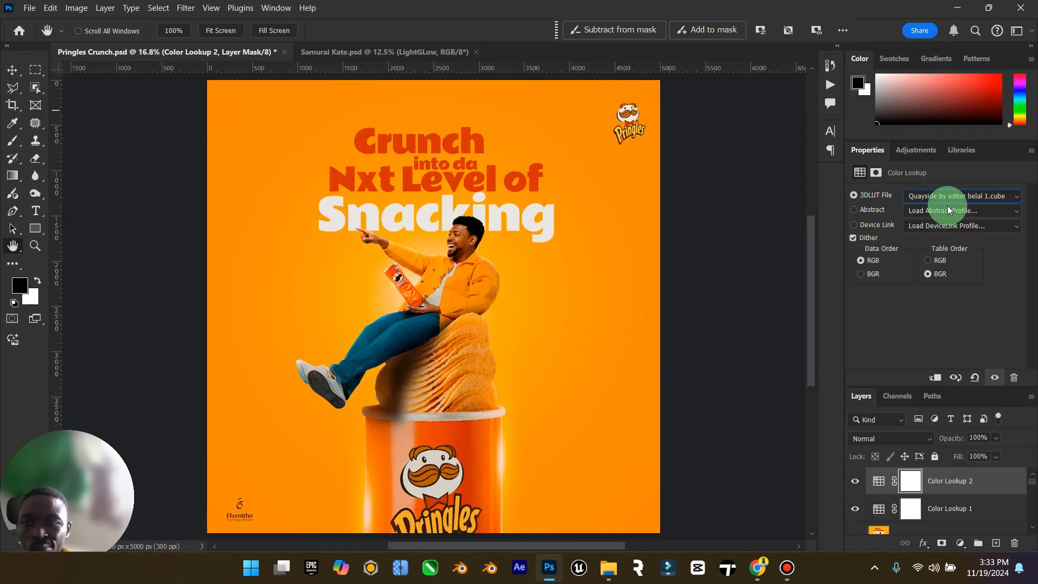
pyautogui.click(959, 198)
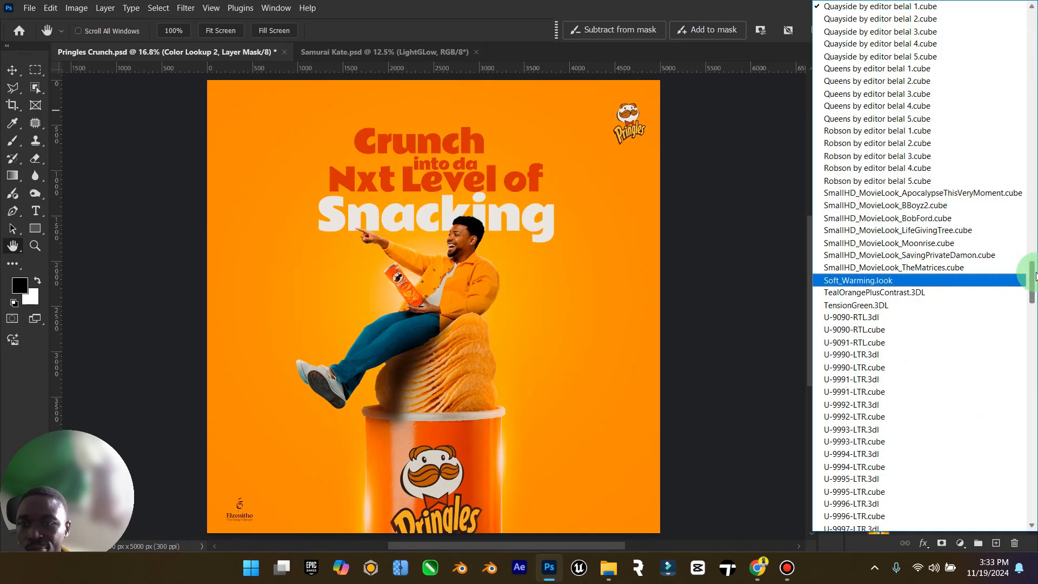
pyautogui.moveTo(1036, 276); pyautogui.dragTo(1033, 369)
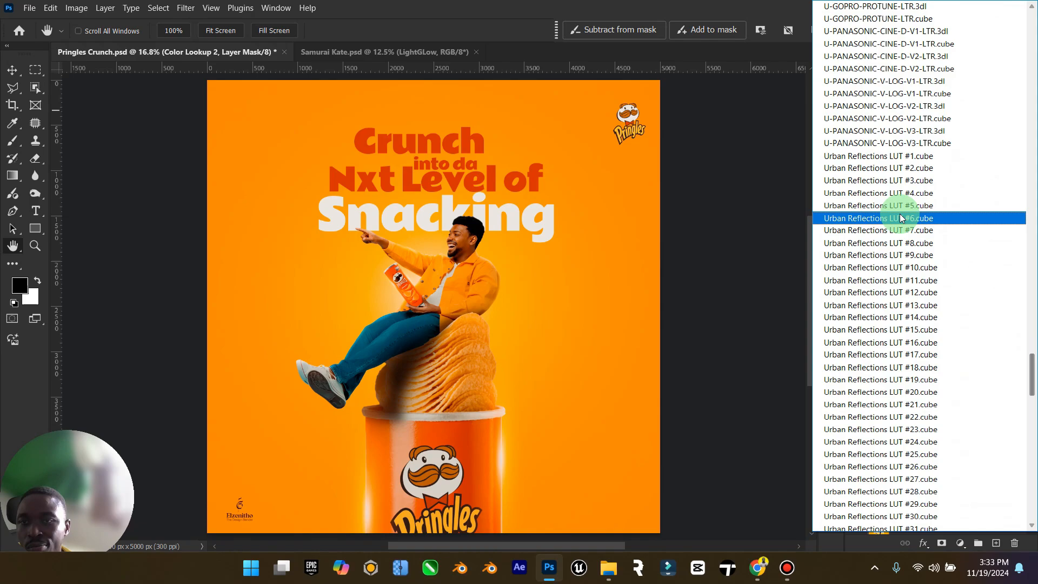
pyautogui.click(887, 156)
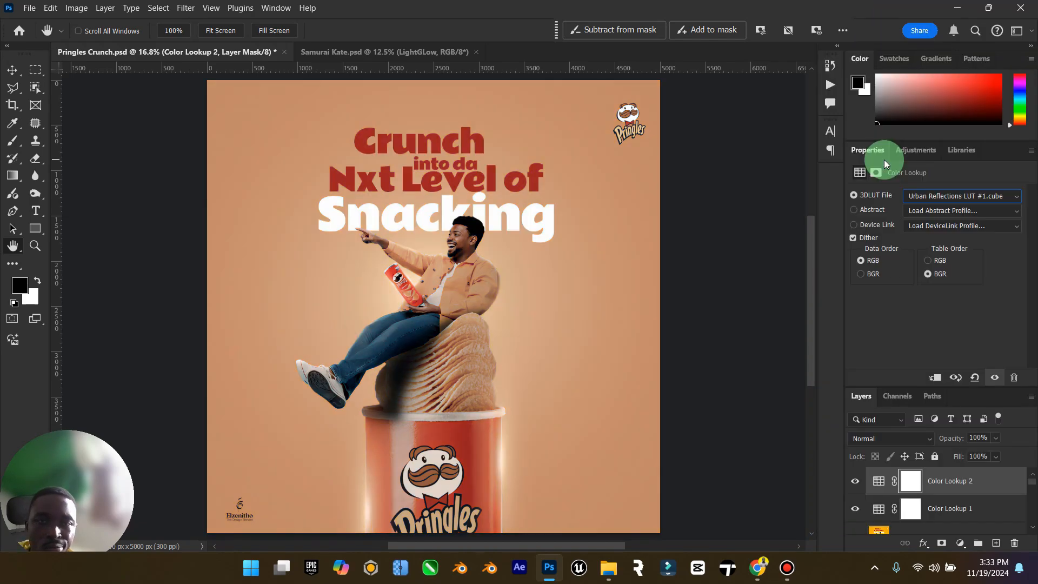
# Try the 3DLUT file FoggyNight.3DL on the second Color Lookup layer with the Screen blend mode.
pyautogui.click(953, 193)
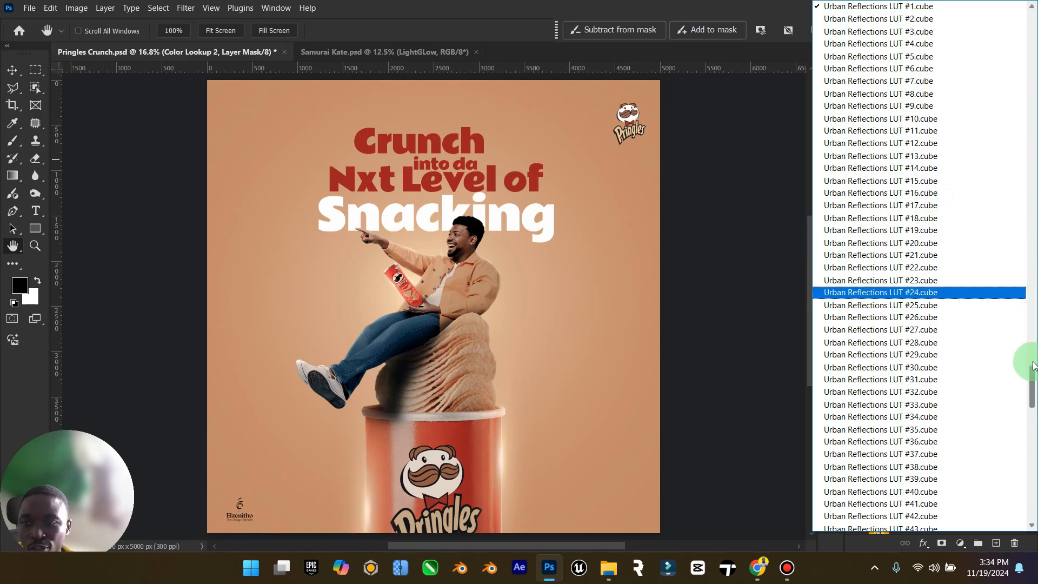
pyautogui.moveTo(1032, 366); pyautogui.dragTo(1034, 74)
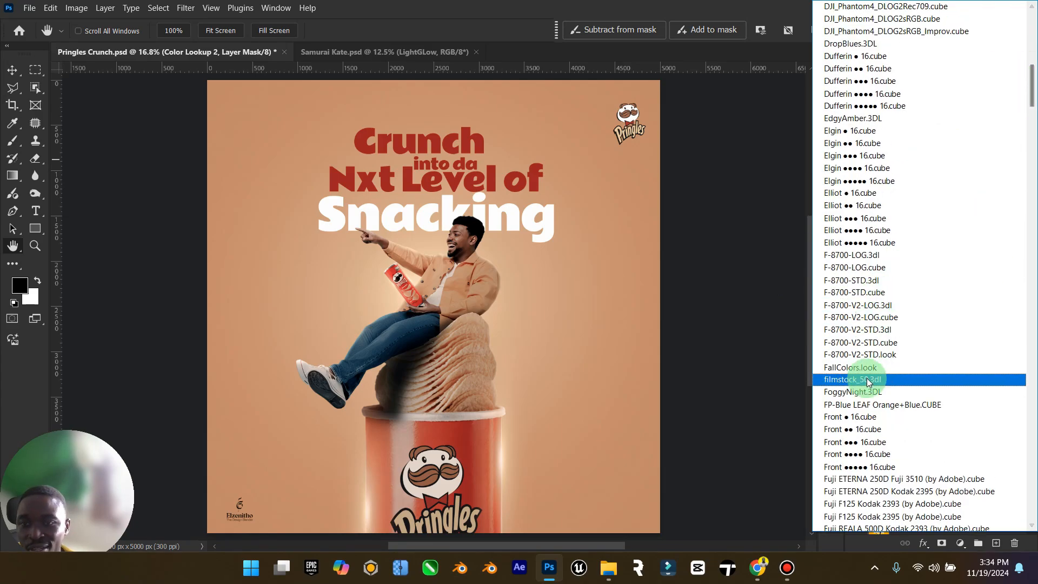
pyautogui.click(860, 392)
pyautogui.click(937, 438)
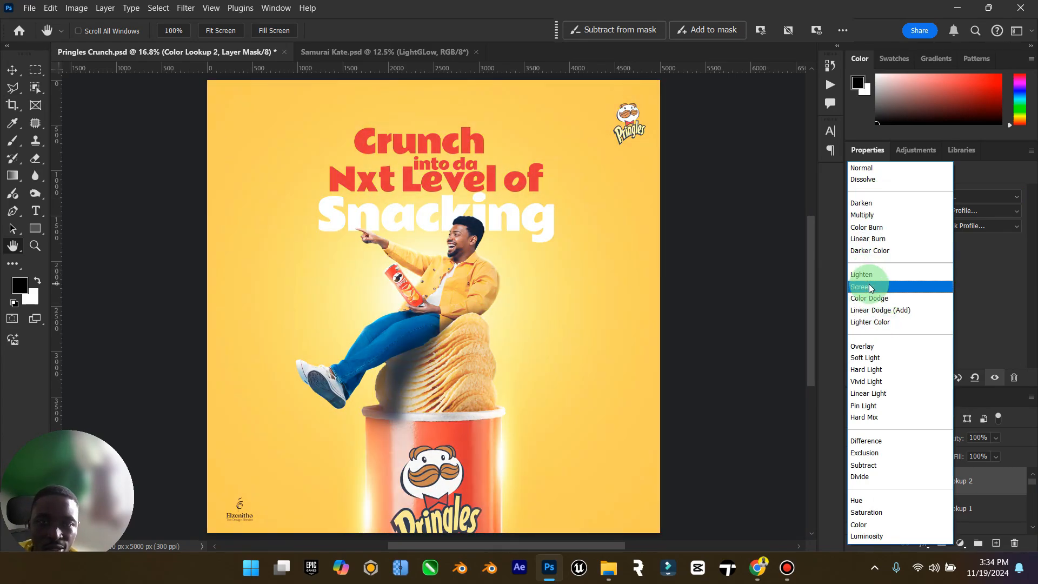
pyautogui.click(871, 288)
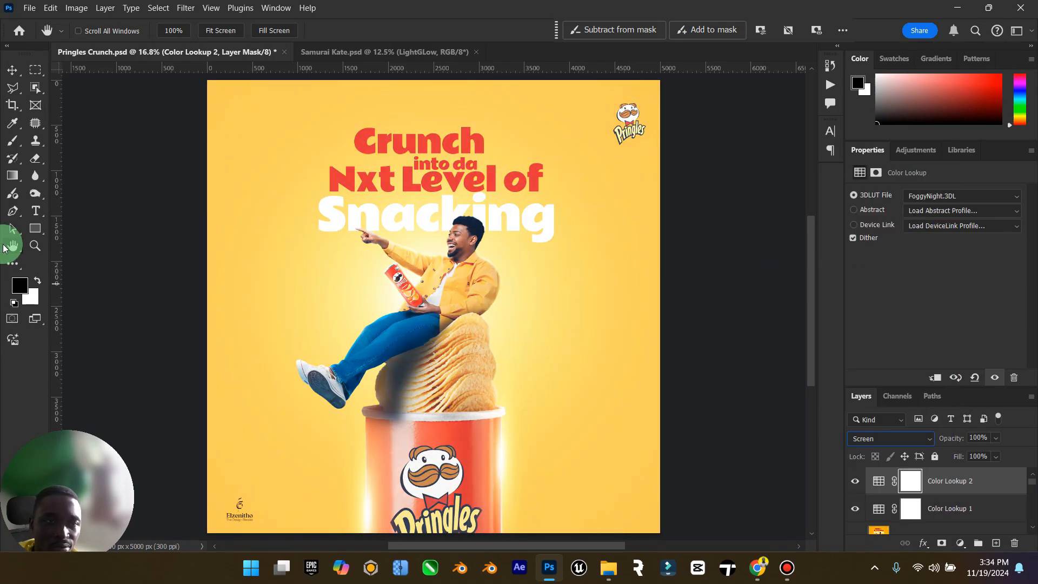
# Delete the Color Lookup 2 adjustment layer.
pyautogui.click(26, 248)
pyautogui.moveTo(378, 260); pyautogui.dragTo(5, 41)
pyautogui.press('v')
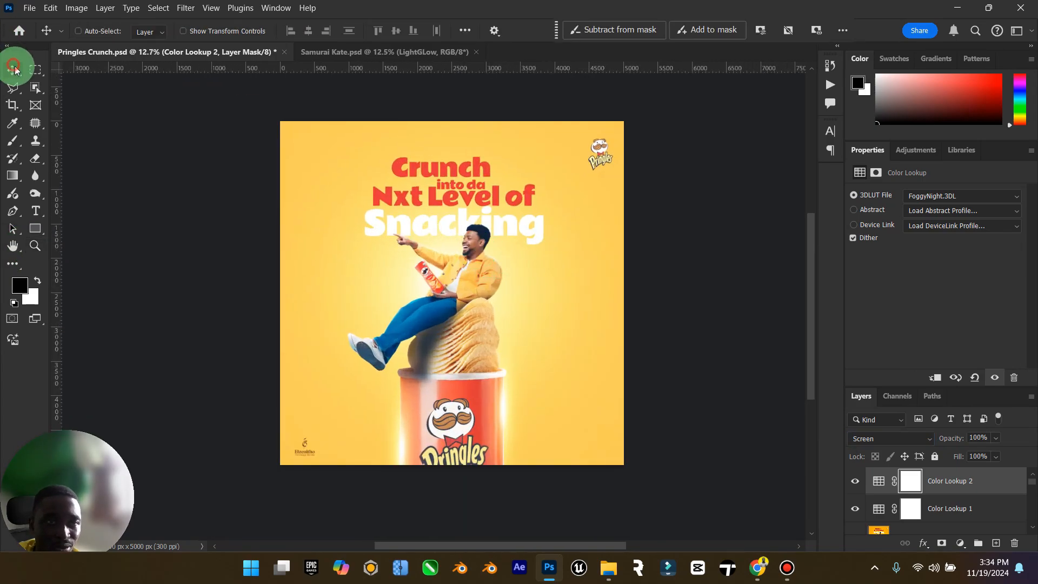
pyautogui.click(966, 483)
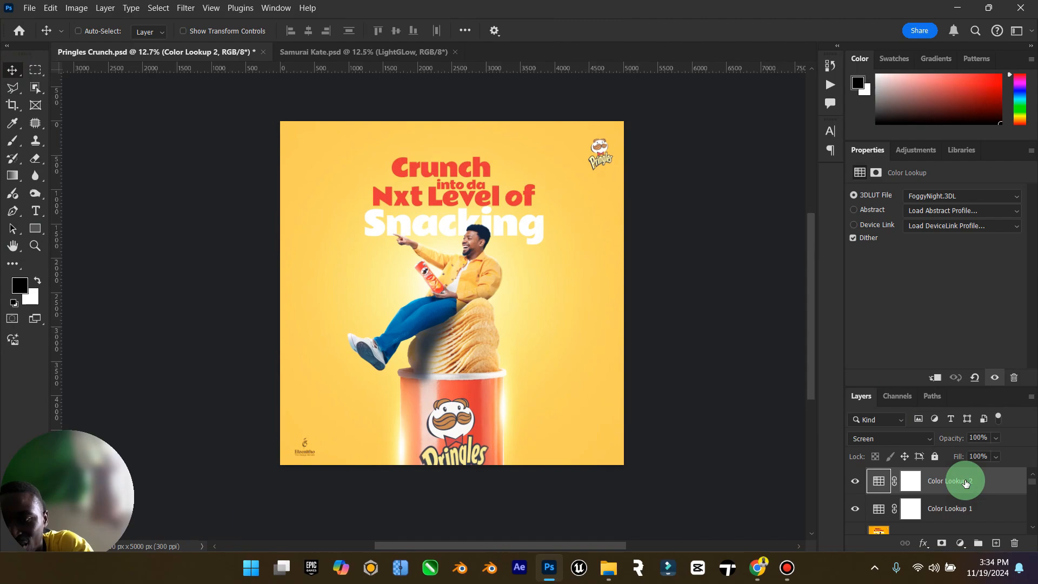
pyautogui.press('Delete')
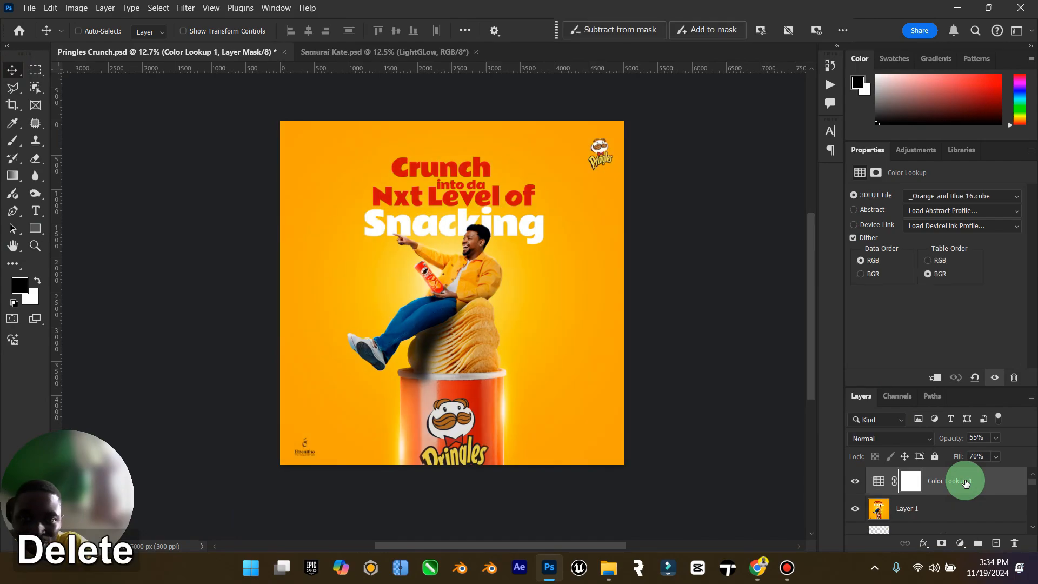
# Compare the poster with and without Color Lookup 1, and lower that layer's fill to about 51%.
pyautogui.click(855, 481)
pyautogui.click(855, 481)
pyautogui.click(881, 480)
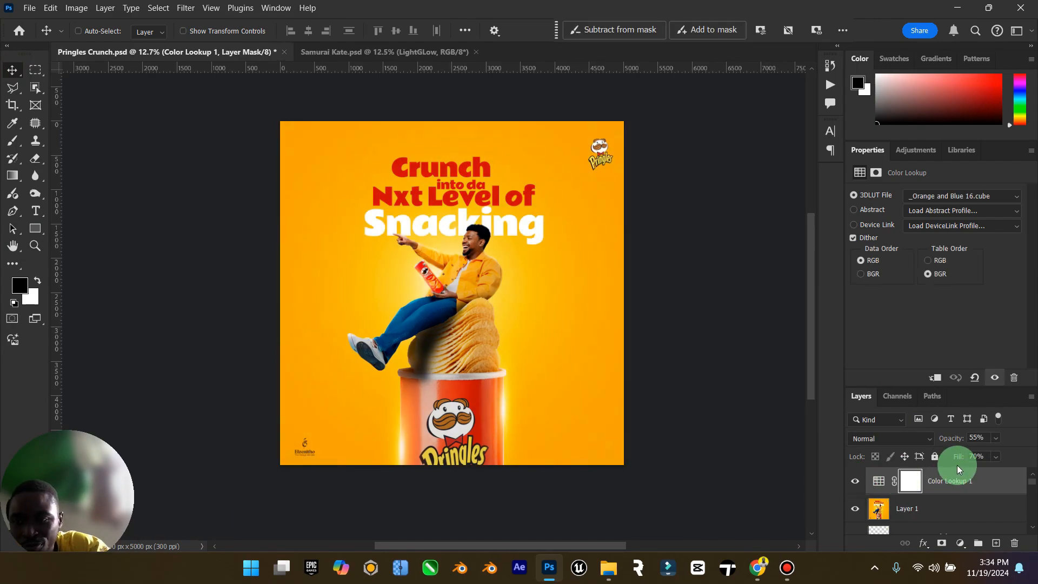
pyautogui.click(996, 456)
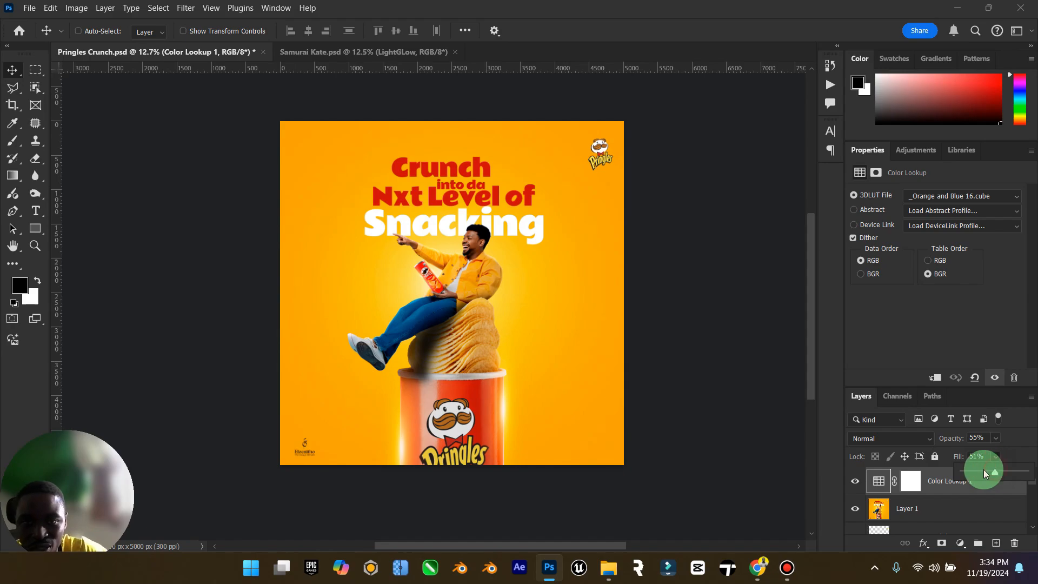
# Open the Camera Raw Filter on Layer 1 and set Exposure +0.05, Contrast -23, Highlights +16, Shadows -10, Blacks -6 and Vibrance about +18.
pyautogui.click(919, 509)
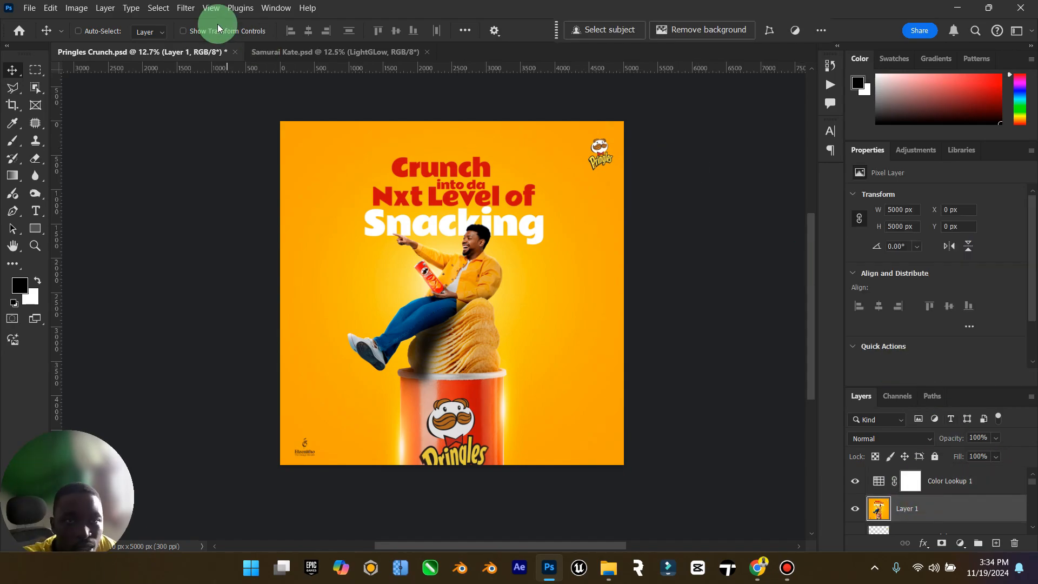
pyautogui.click(185, 8)
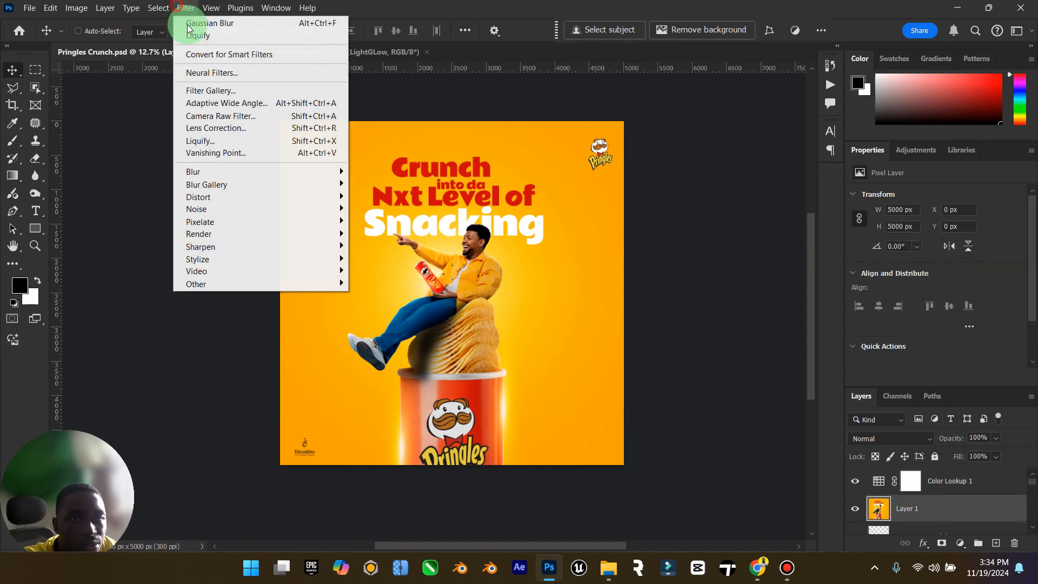
pyautogui.click(234, 116)
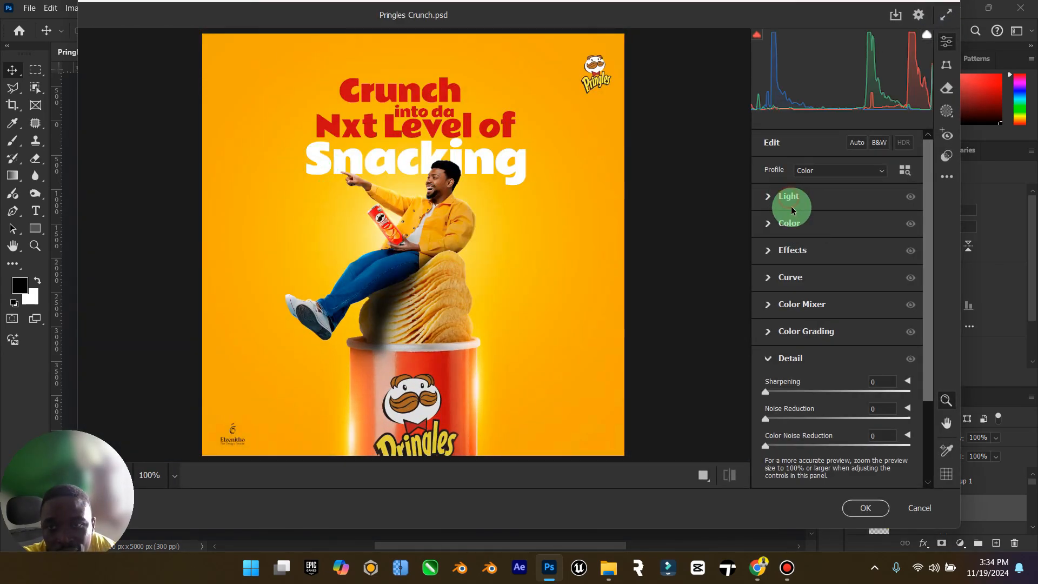
pyautogui.click(792, 210)
pyautogui.moveTo(837, 227); pyautogui.dragTo(830, 290)
pyautogui.moveTo(837, 332); pyautogui.dragTo(833, 338)
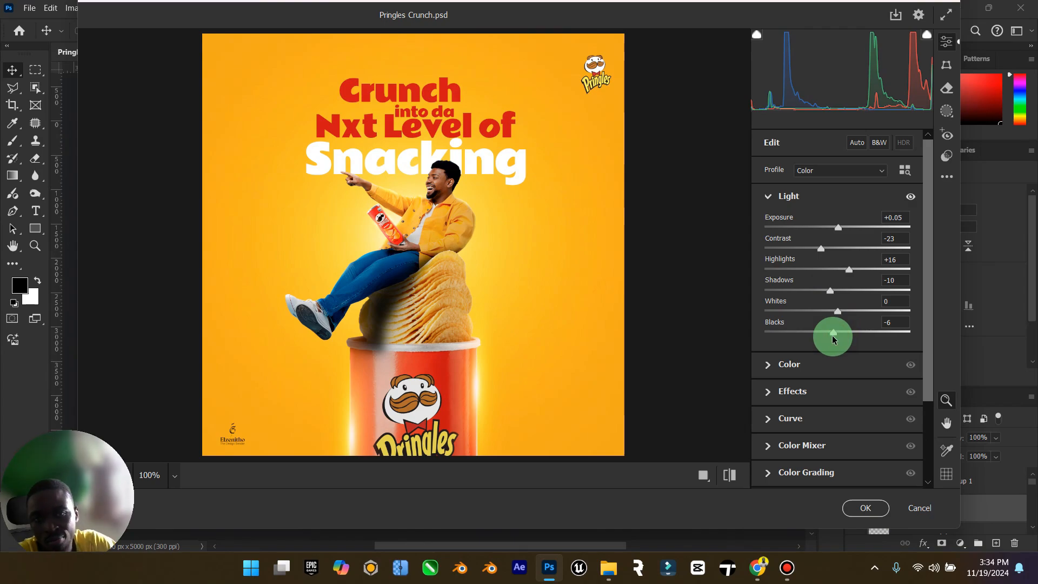
pyautogui.click(779, 364)
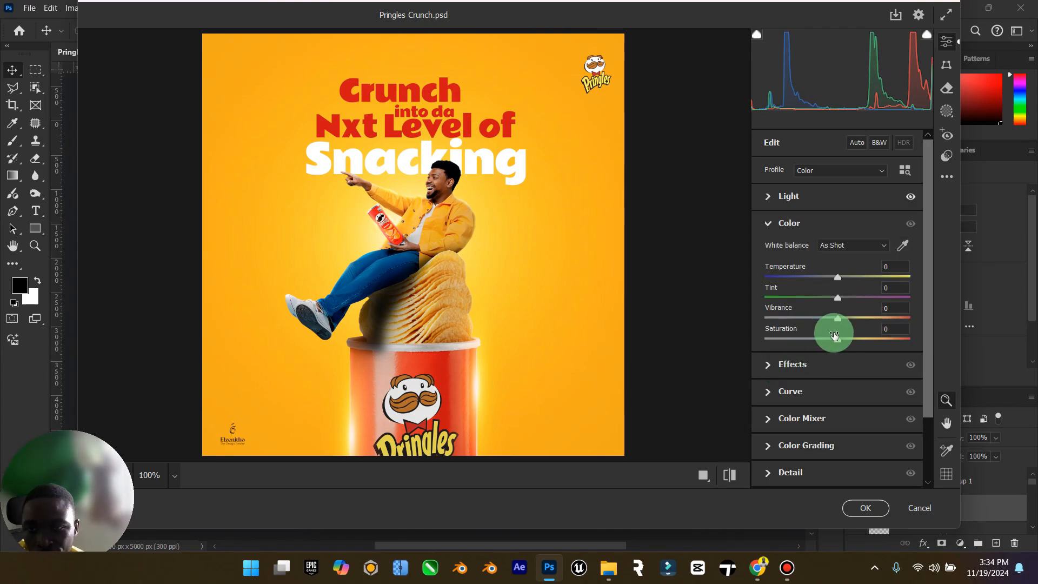
pyautogui.moveTo(839, 323)
pyautogui.mouseDown()
pyautogui.moveTo(860, 323)
pyautogui.moveTo(849, 320)
pyautogui.mouseUp()
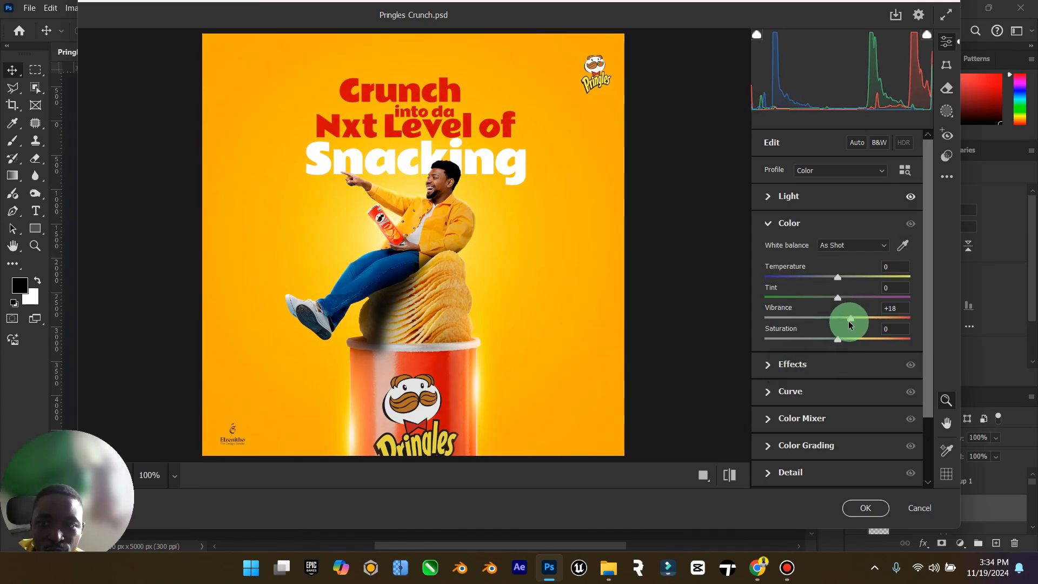
# Set the Camera Raw effects to Texture +25, Clarity -8 and Grain 43, apply the filter and save the document.
pyautogui.click(806, 369)
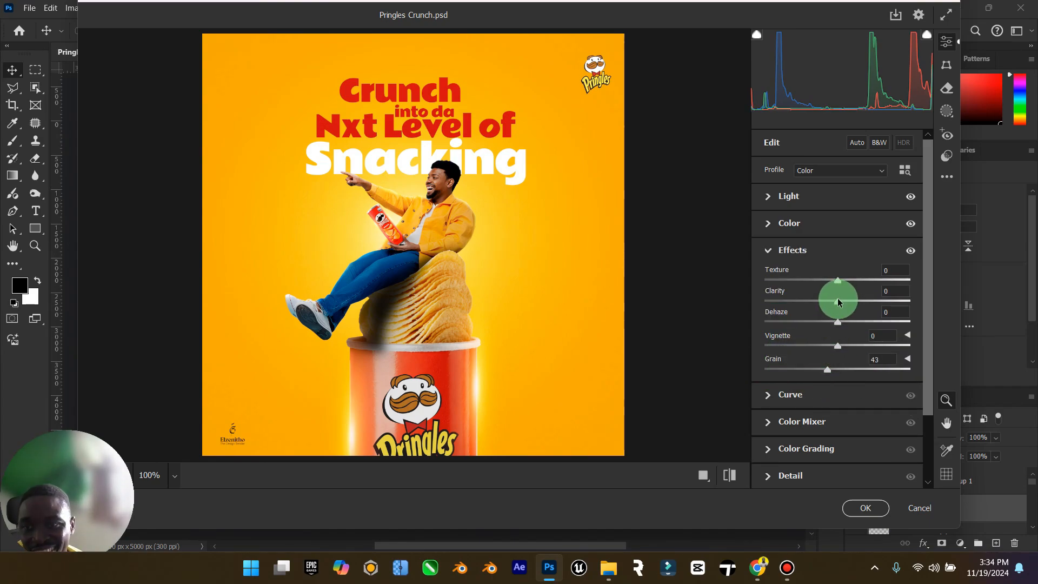
pyautogui.moveTo(838, 302)
pyautogui.mouseDown()
pyautogui.moveTo(853, 302)
pyautogui.moveTo(815, 301)
pyautogui.moveTo(831, 303)
pyautogui.moveTo(856, 281)
pyautogui.moveTo(836, 303)
pyautogui.mouseUp()
pyautogui.click(838, 281)
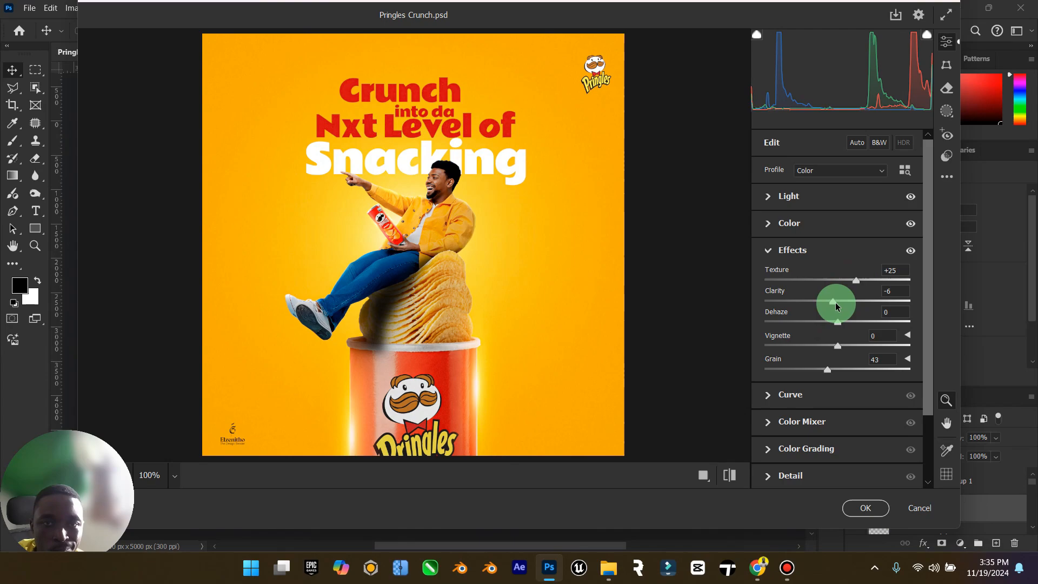
pyautogui.scroll(-2, 823, 363)
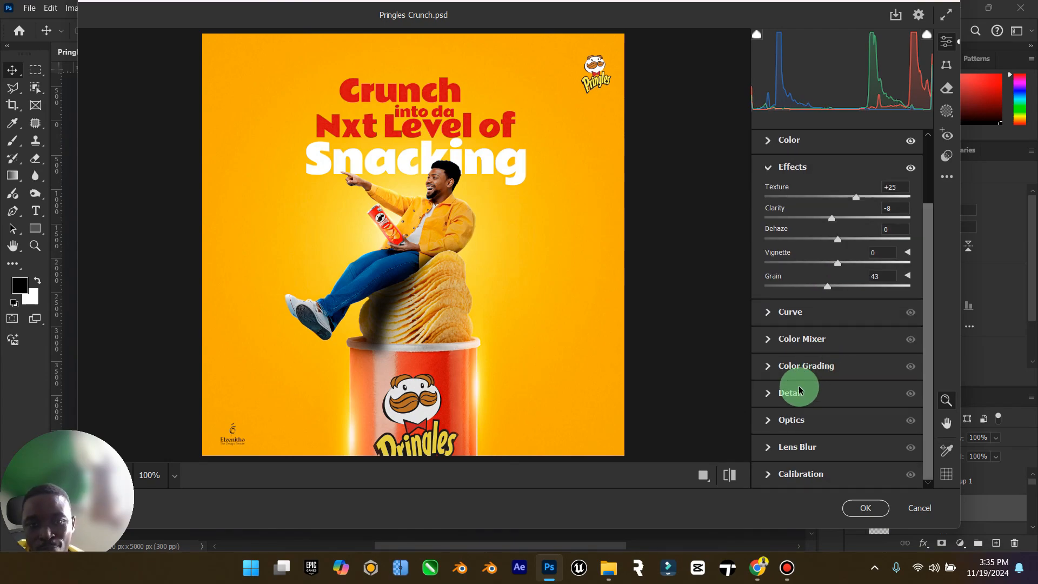
pyautogui.click(871, 509)
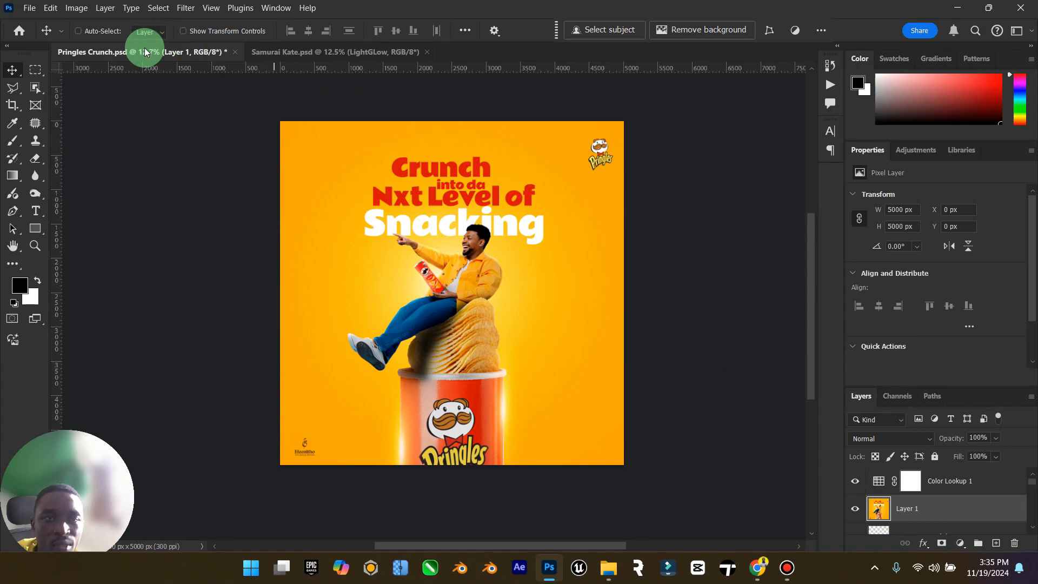
pyautogui.hotkey('ctrl', 's')
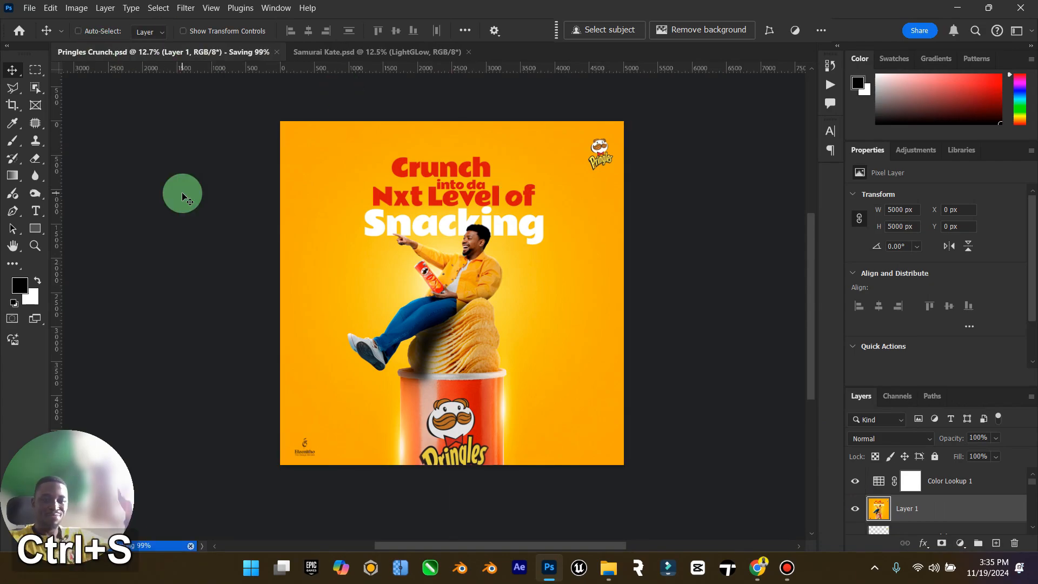